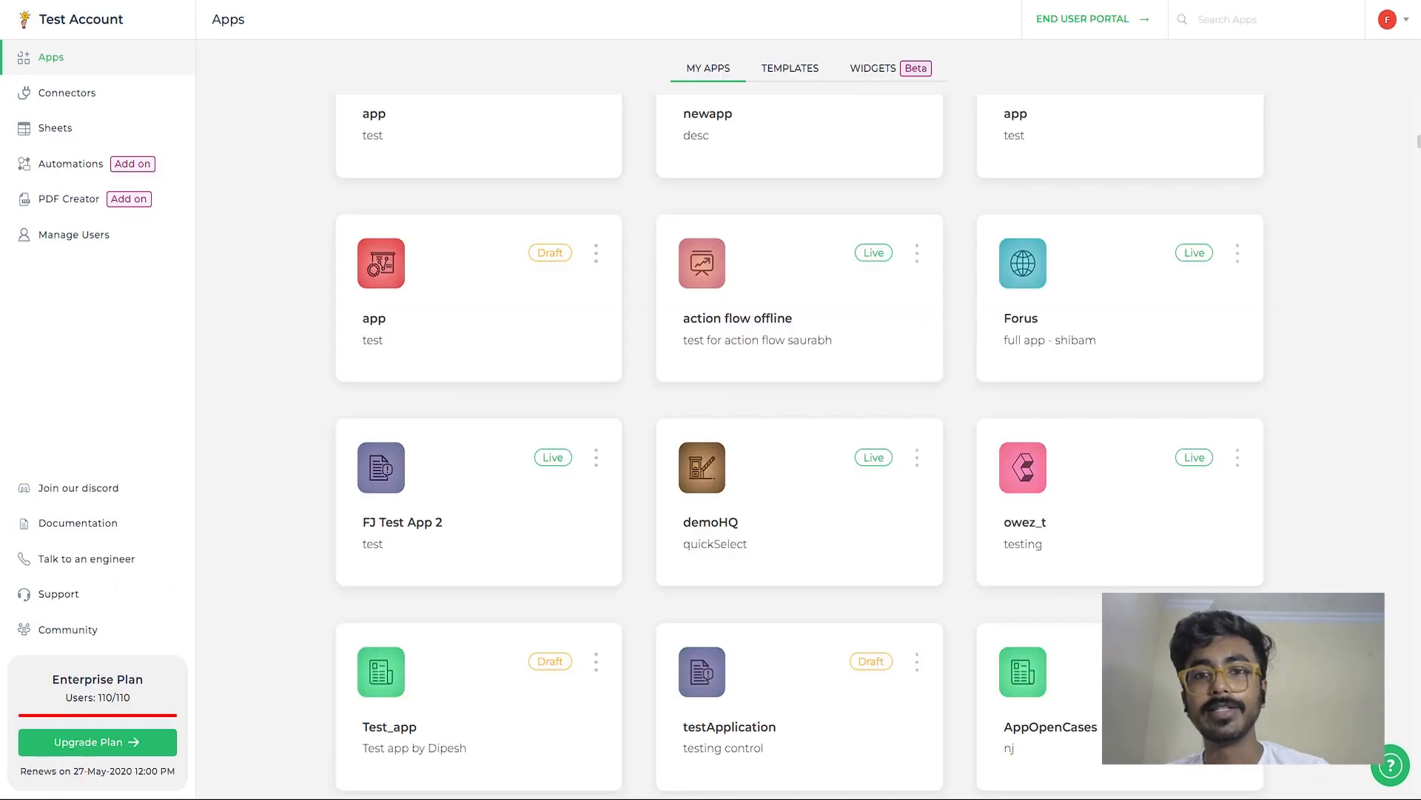
# Look at the form for adding a new blank app, close it without creating anything, and view the widgets list
pyautogui.scroll(4, 1223, 367)
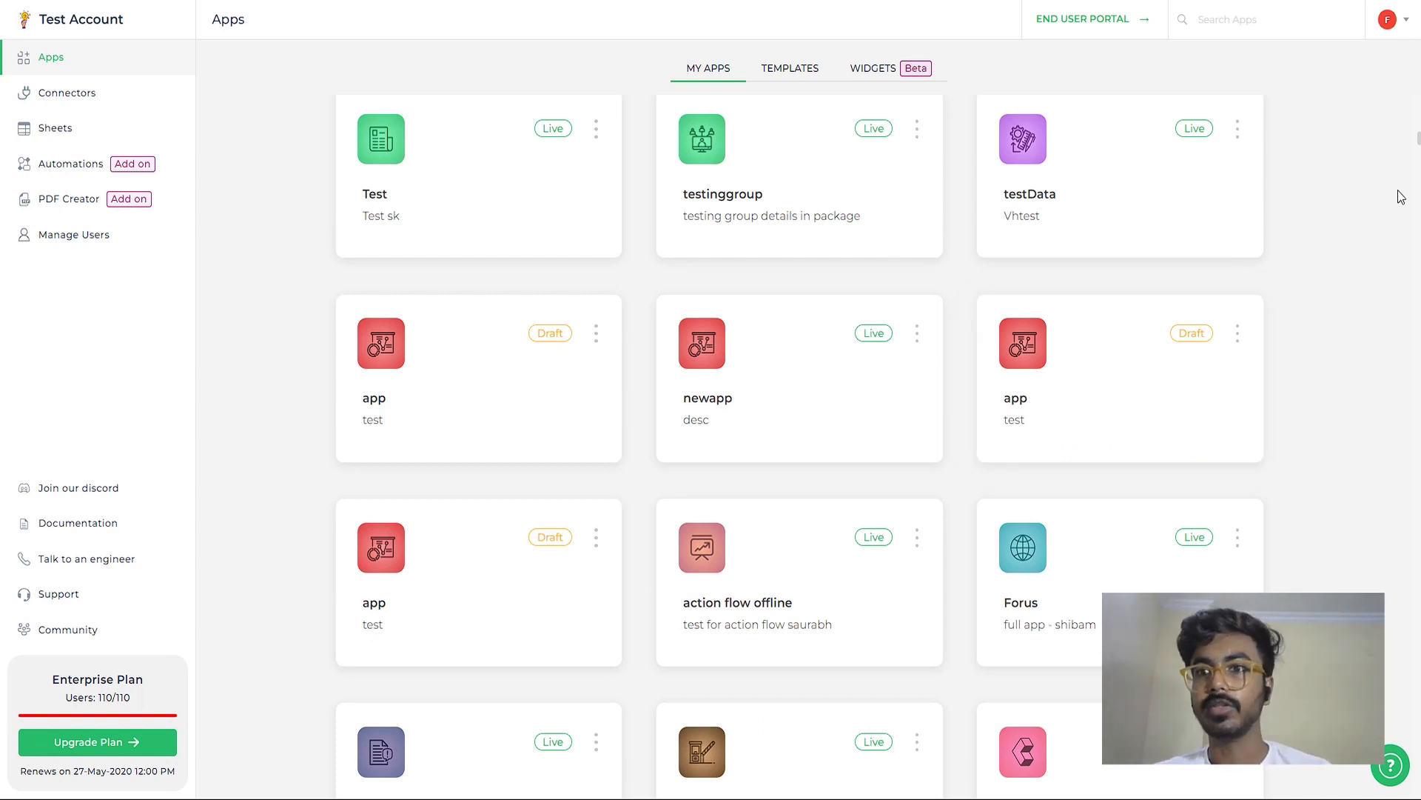
pyautogui.scroll(5, 867, 52)
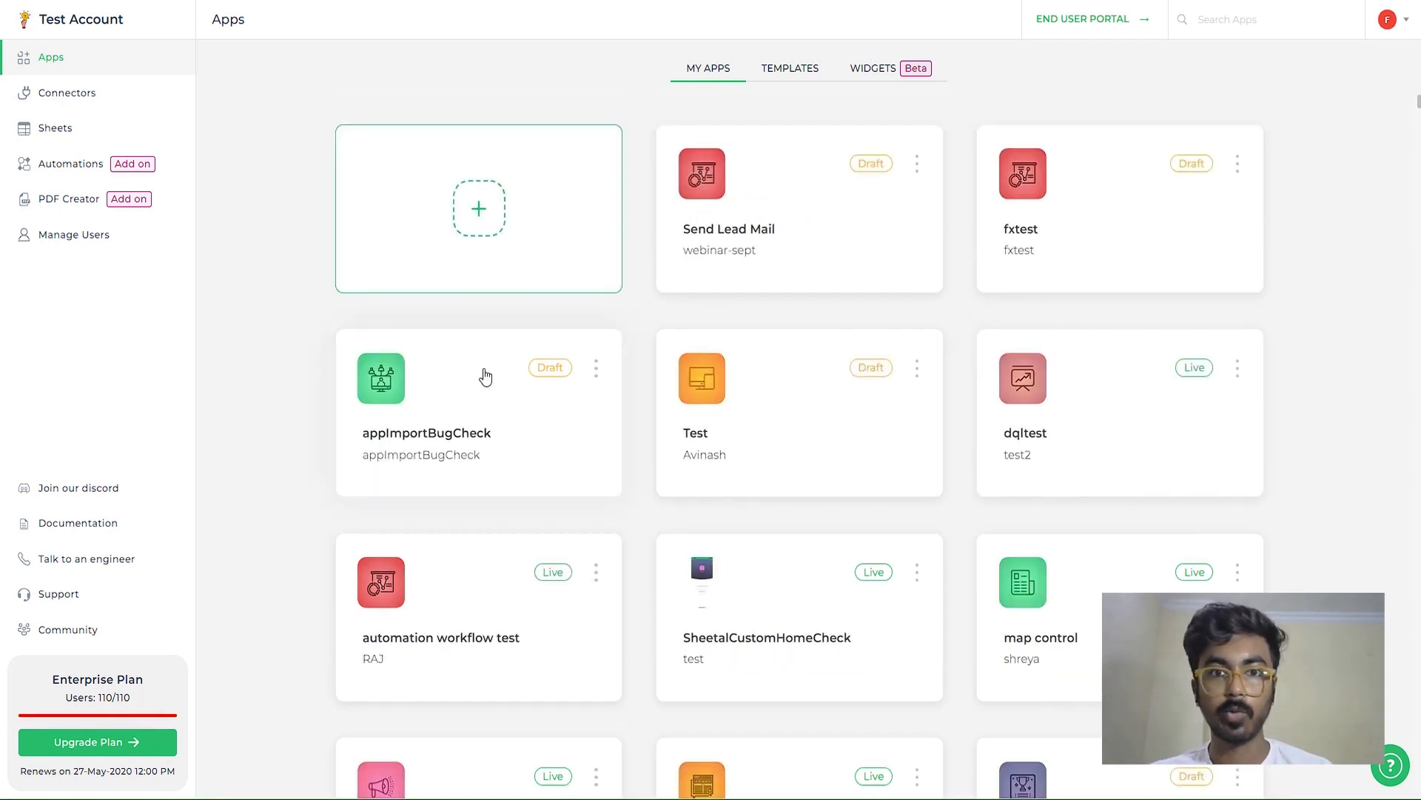
pyautogui.click(480, 236)
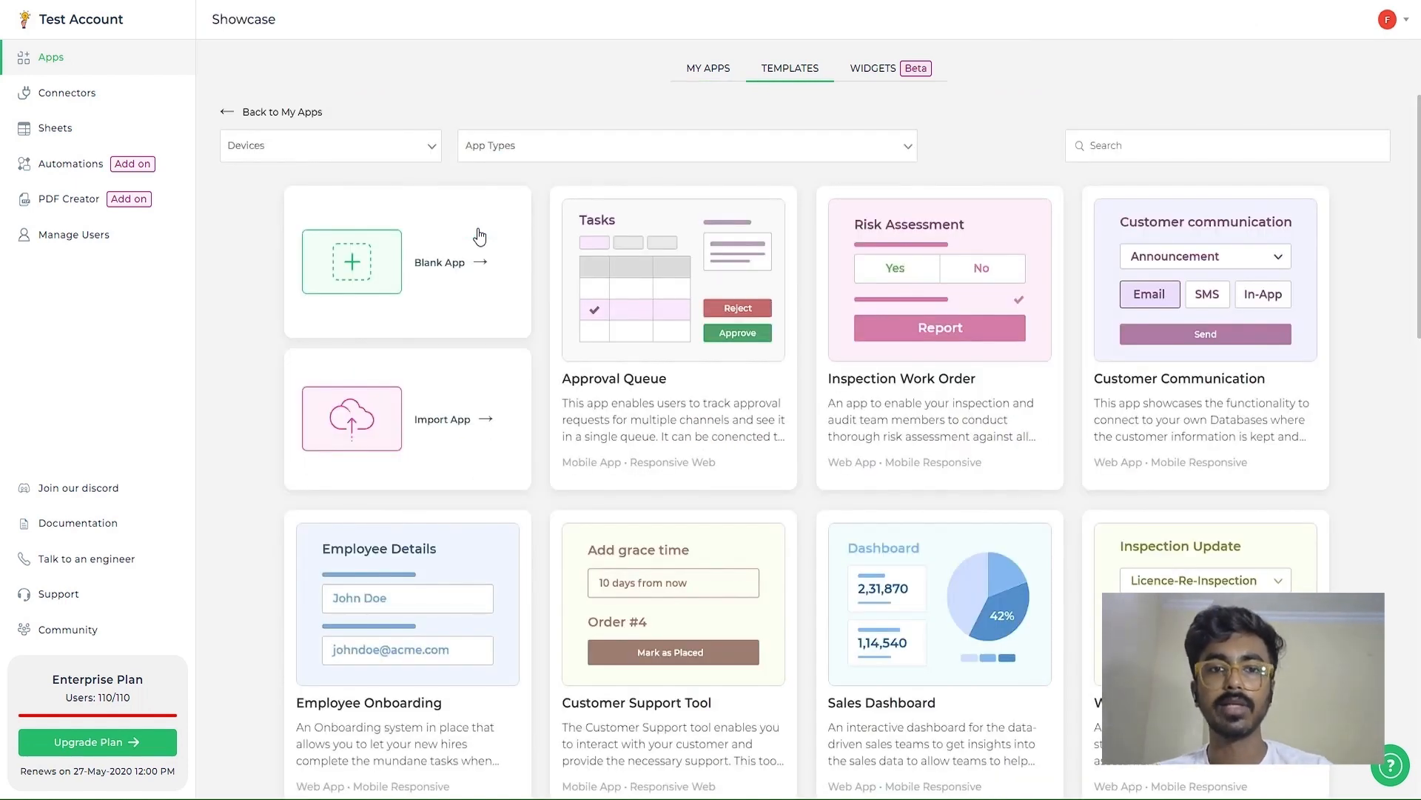
pyautogui.click(371, 277)
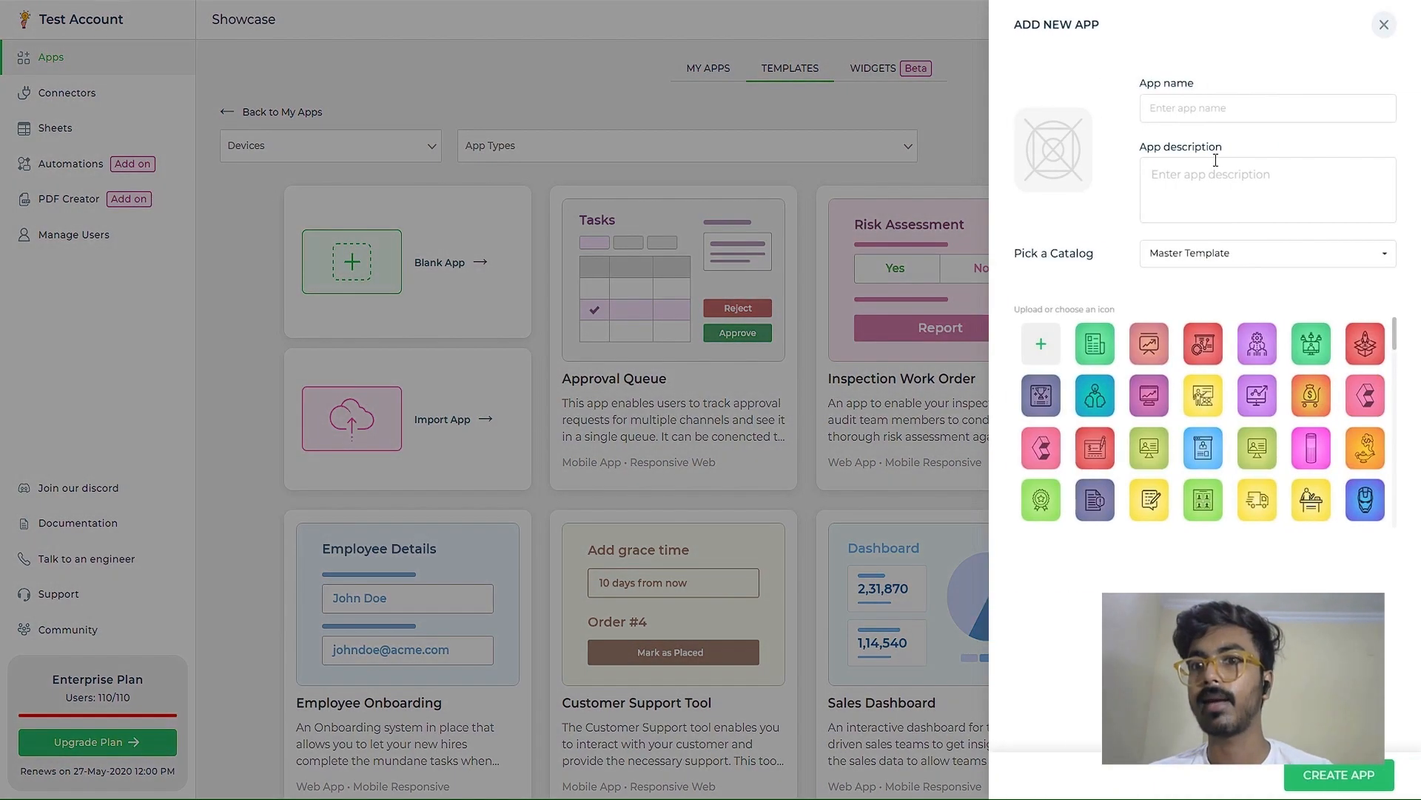
pyautogui.click(1384, 26)
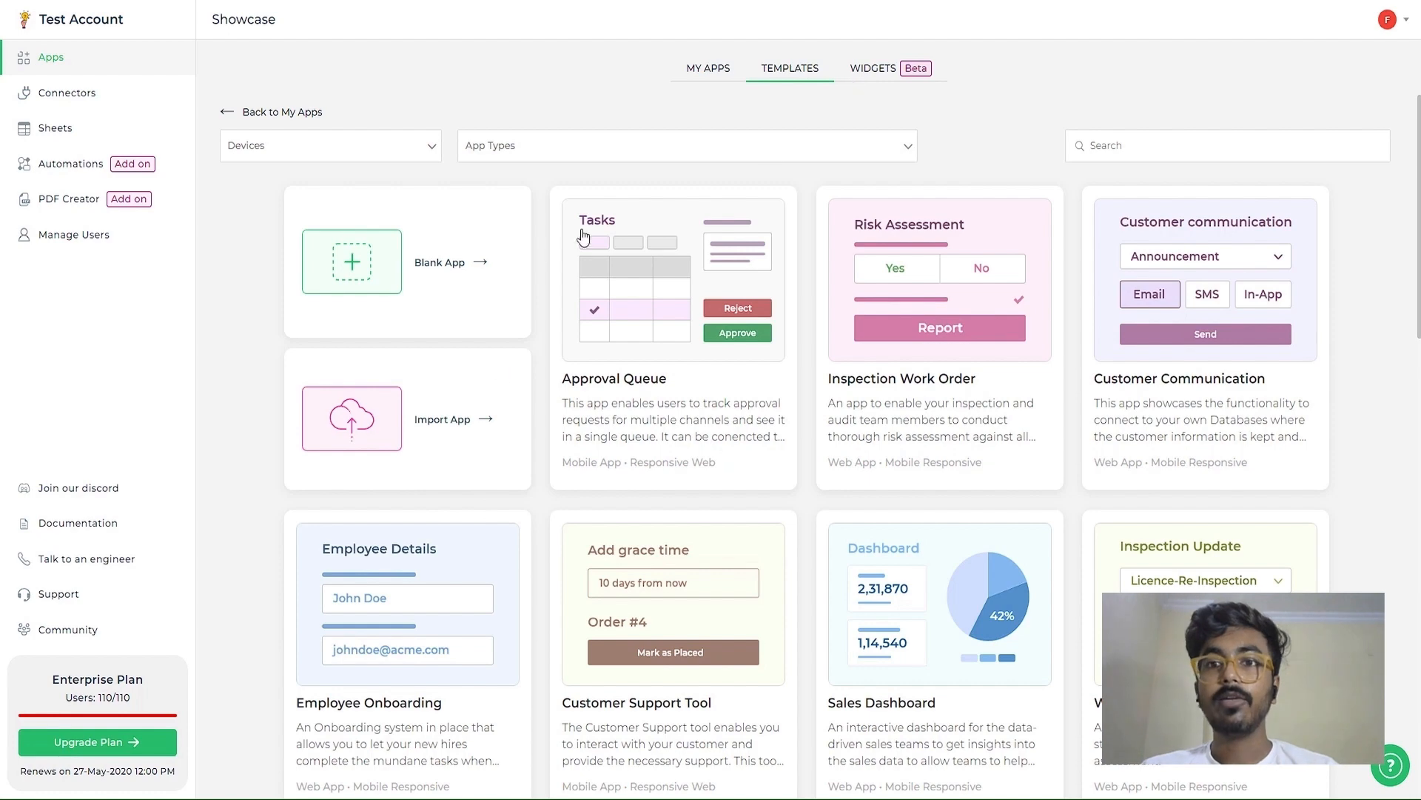
pyautogui.click(864, 74)
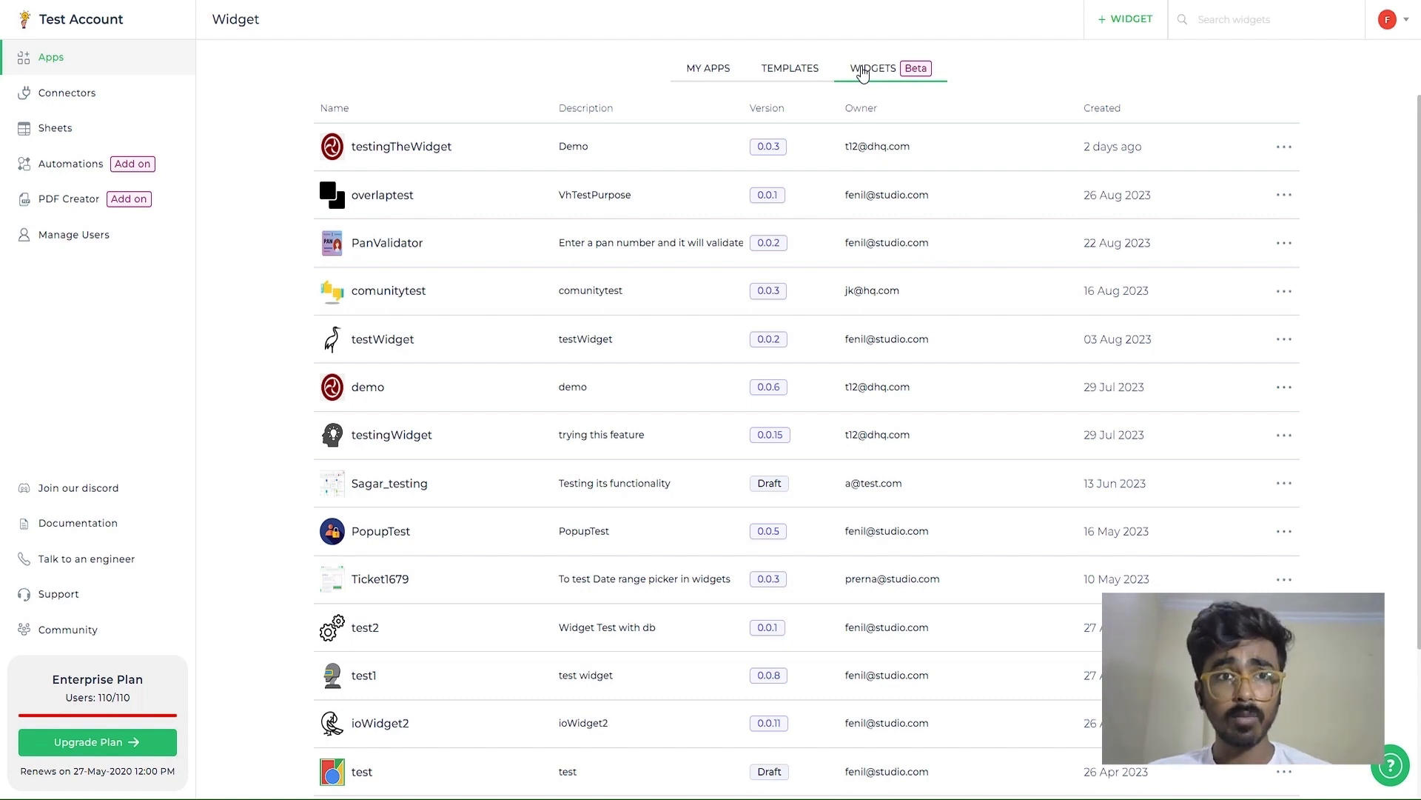
# Open the Connectors page and examine the database and API types offered for adding a new connector
pyautogui.click(103, 102)
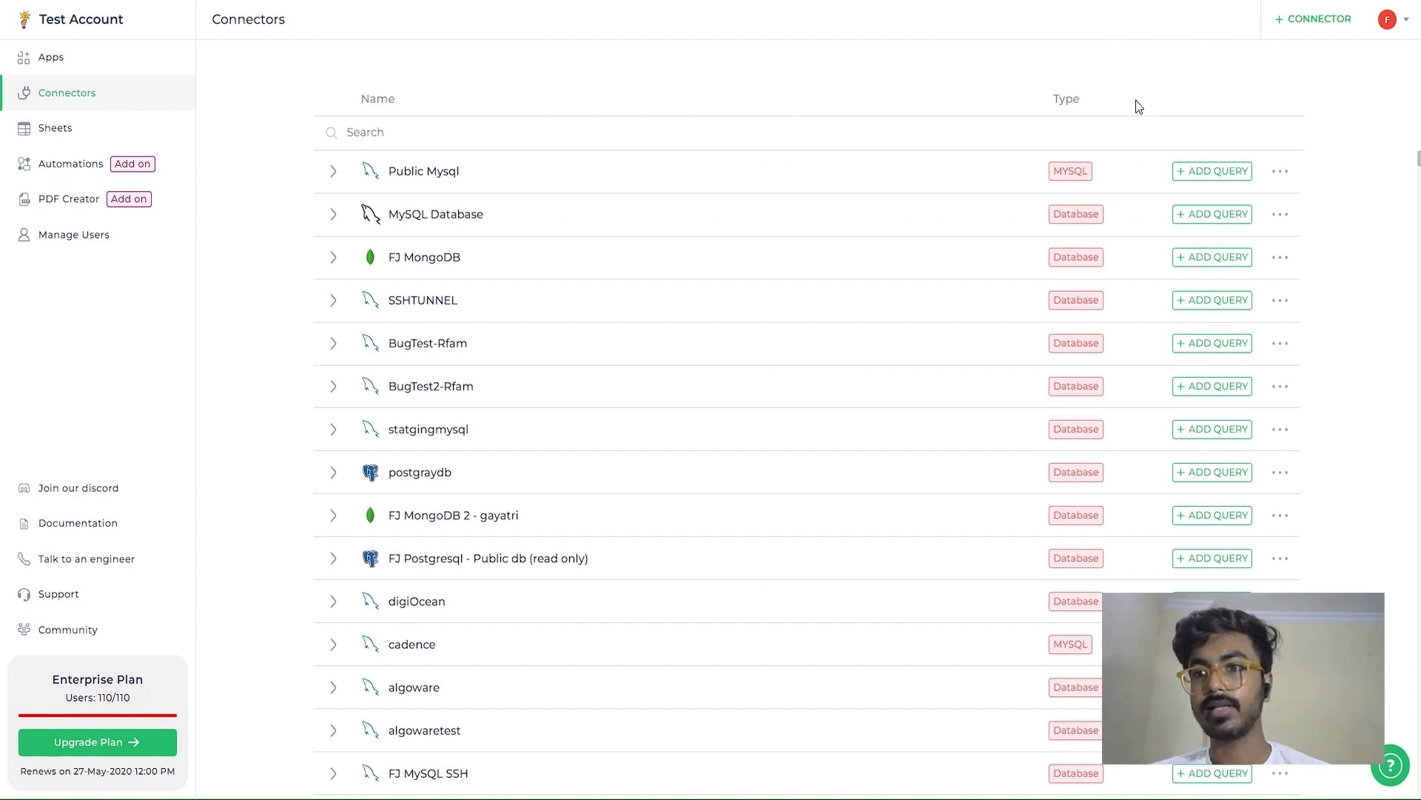
pyautogui.click(1312, 38)
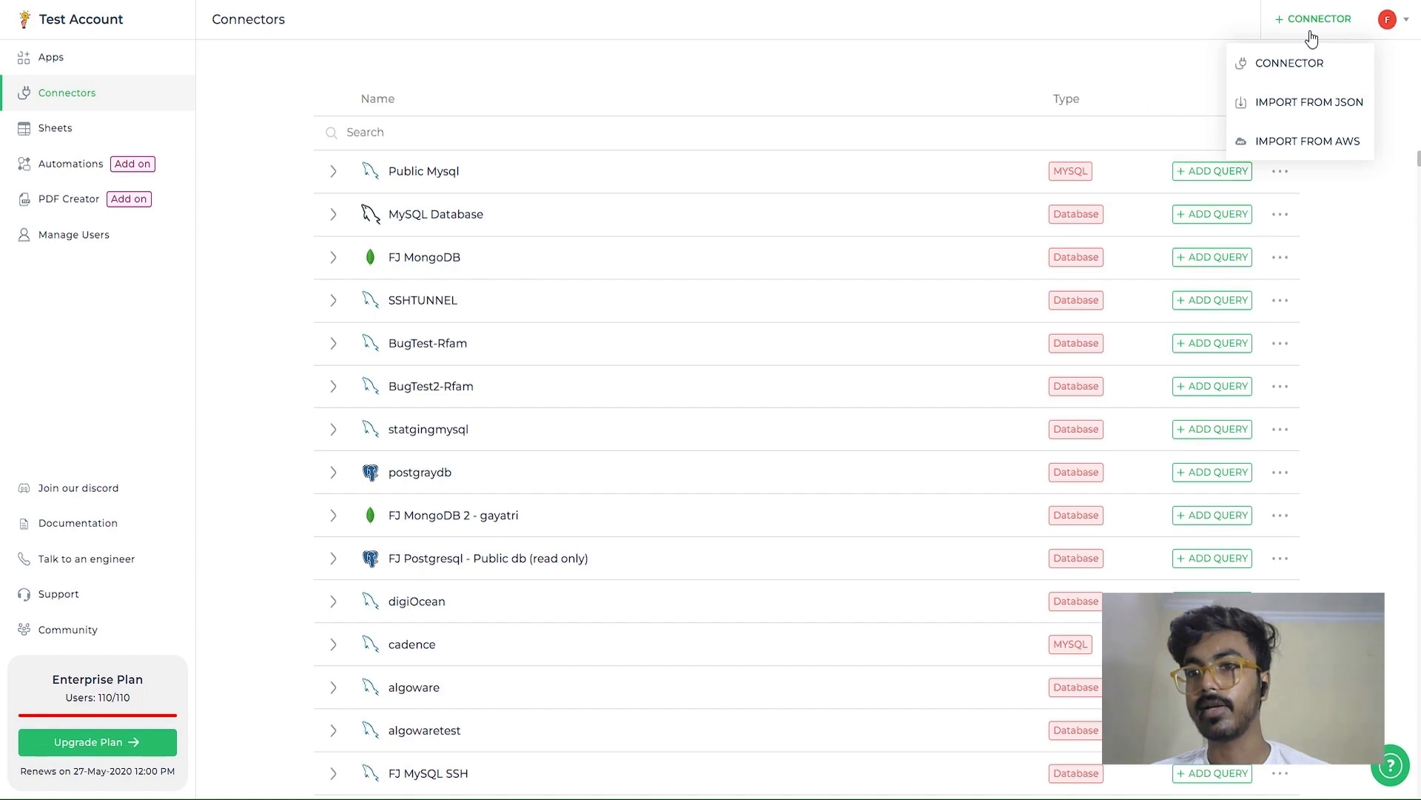
pyautogui.click(1268, 80)
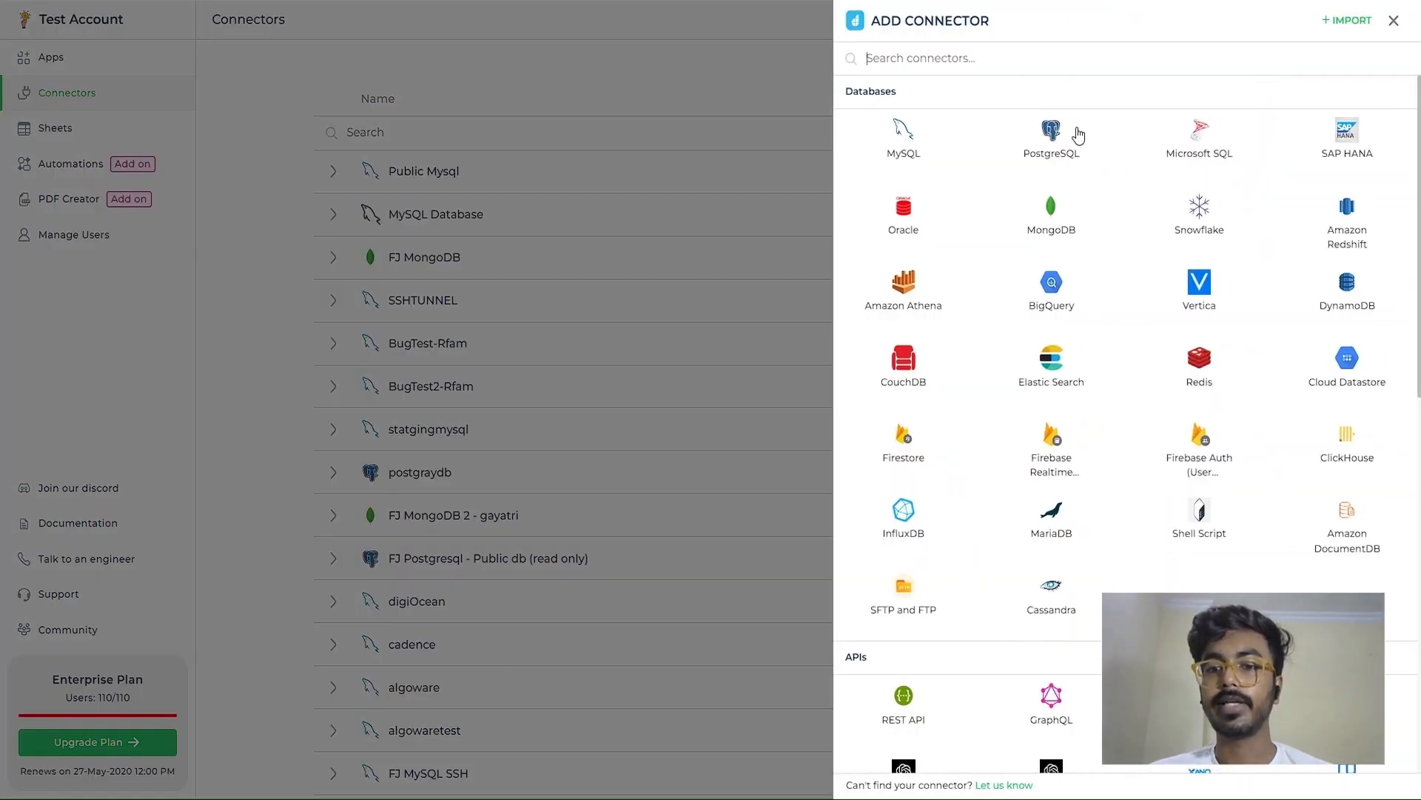
pyautogui.scroll(-6, 1070, 132)
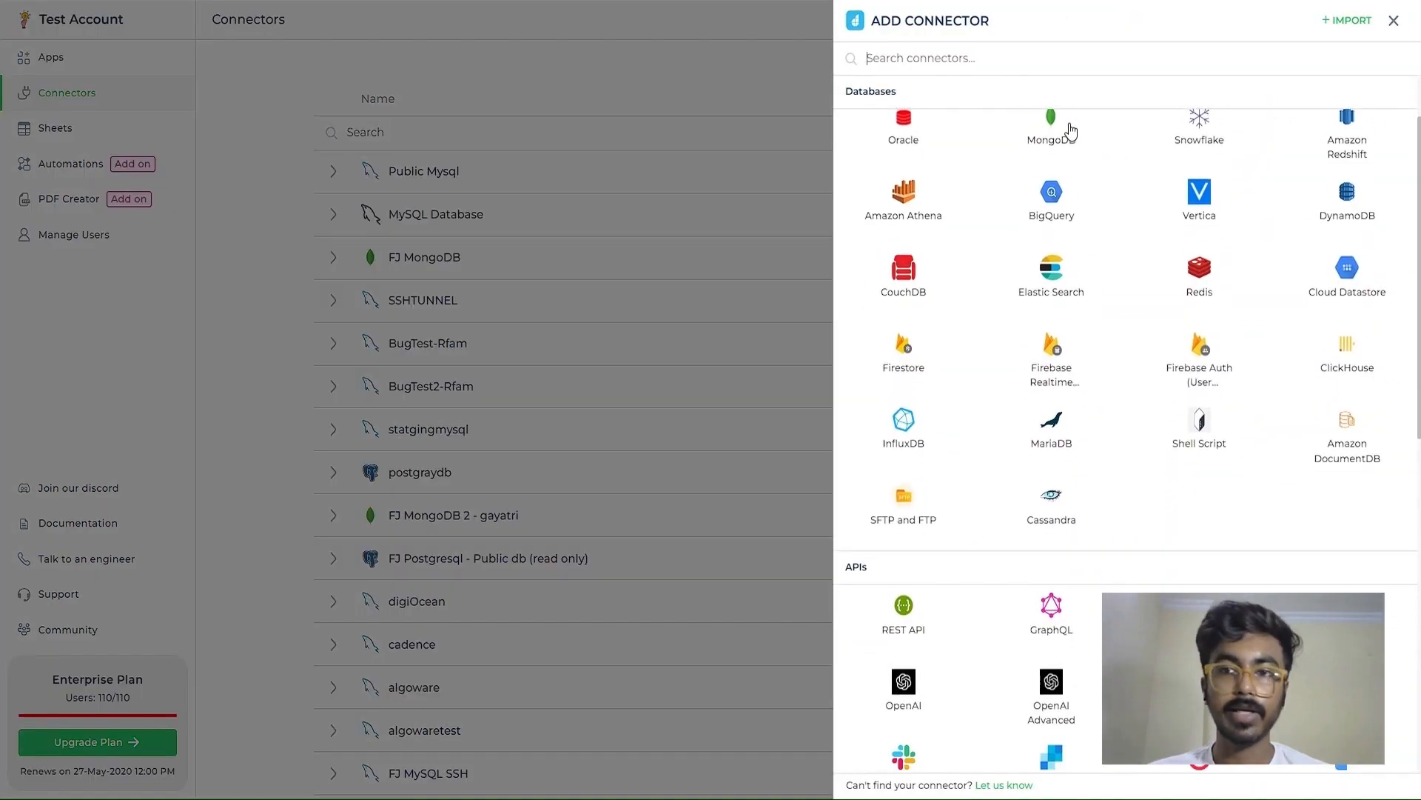
pyautogui.scroll(6, 1070, 132)
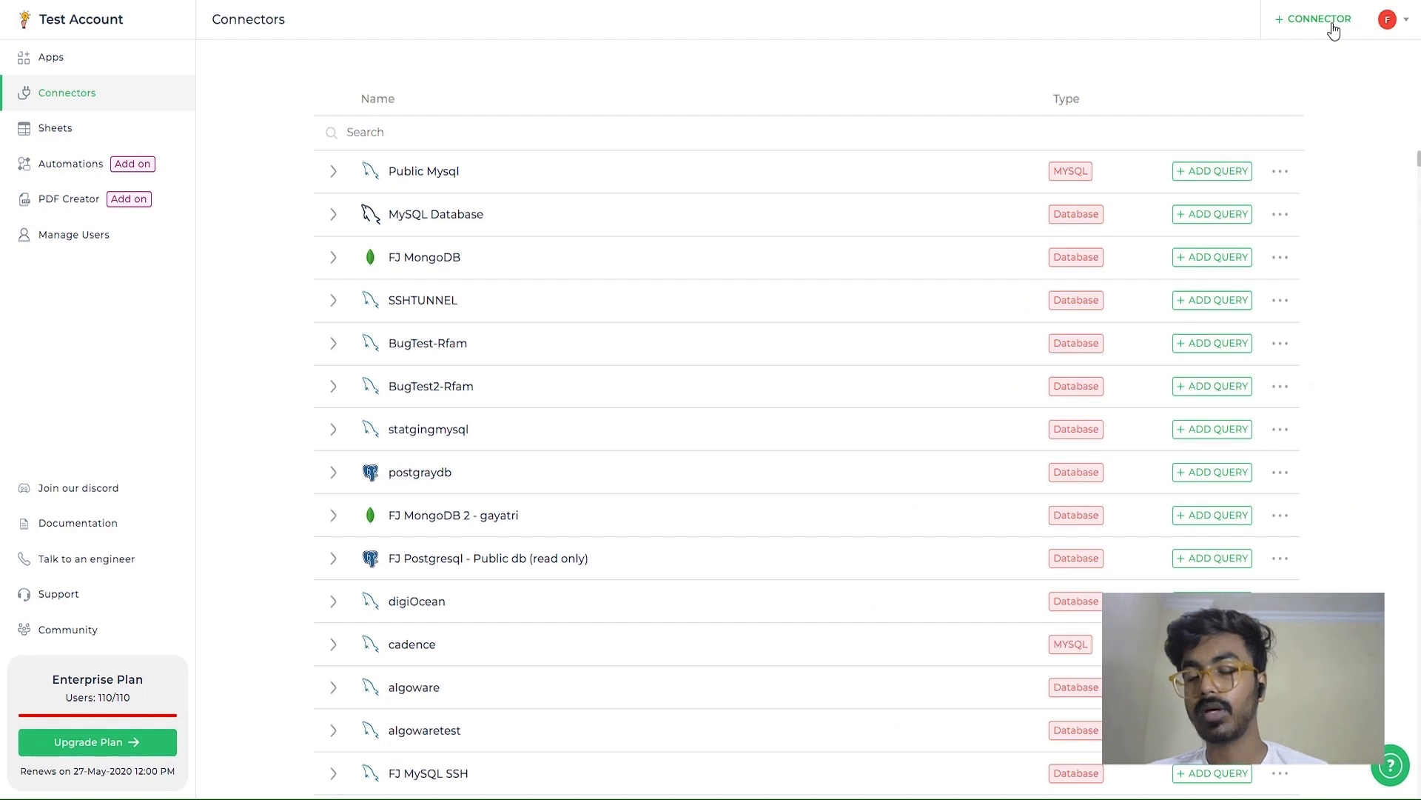
# Open the connector import from AWS and choose PostgresSQL as the resource type
pyautogui.click(1332, 26)
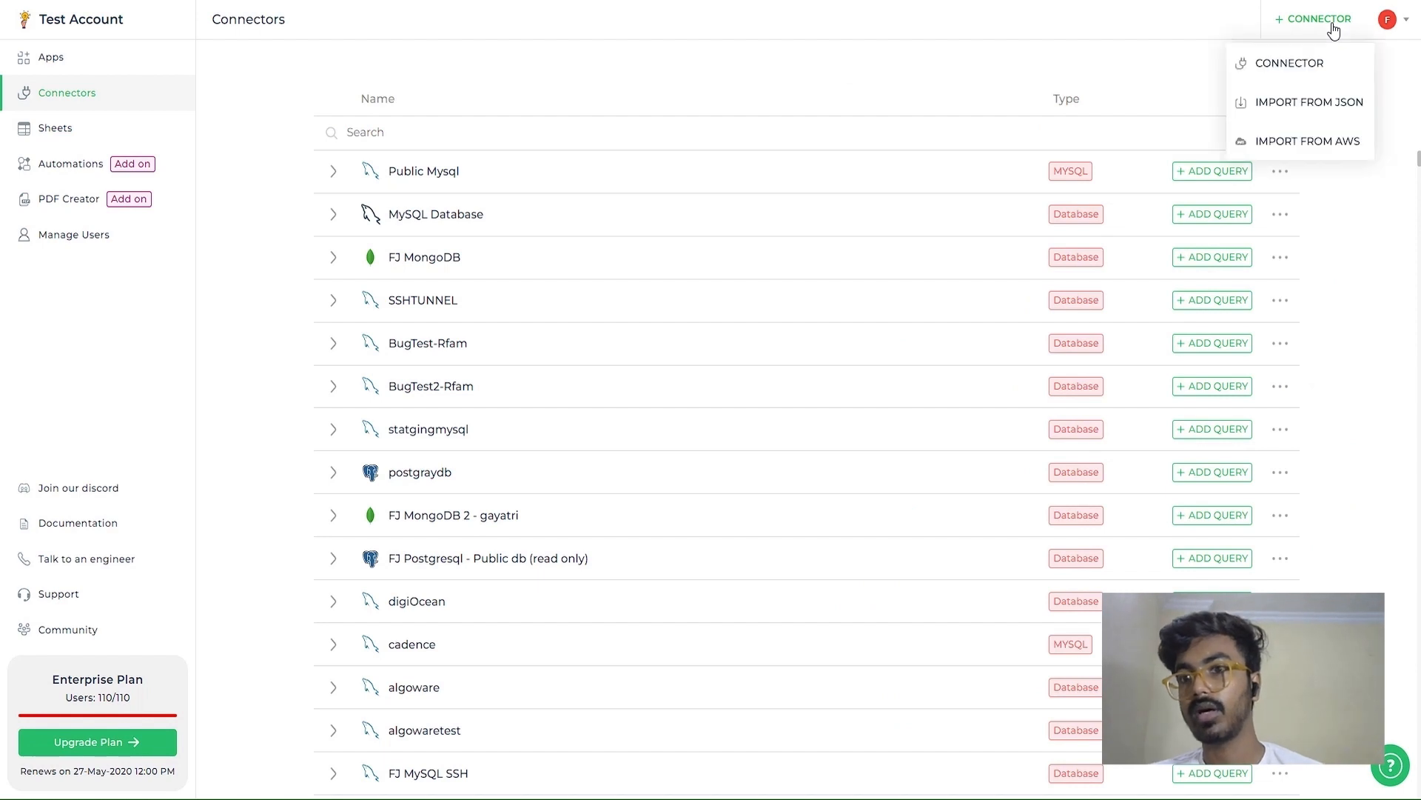
pyautogui.click(1271, 142)
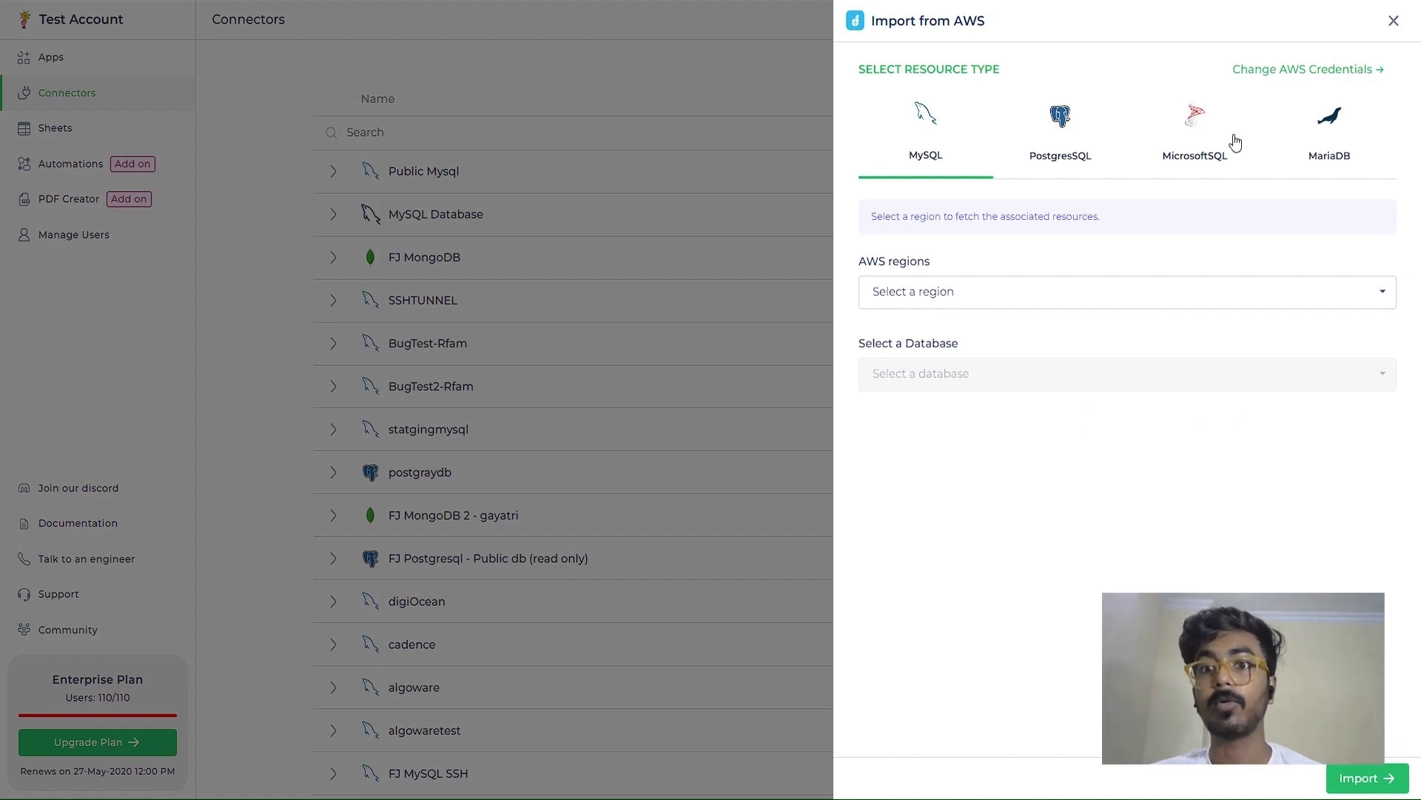
pyautogui.click(1062, 122)
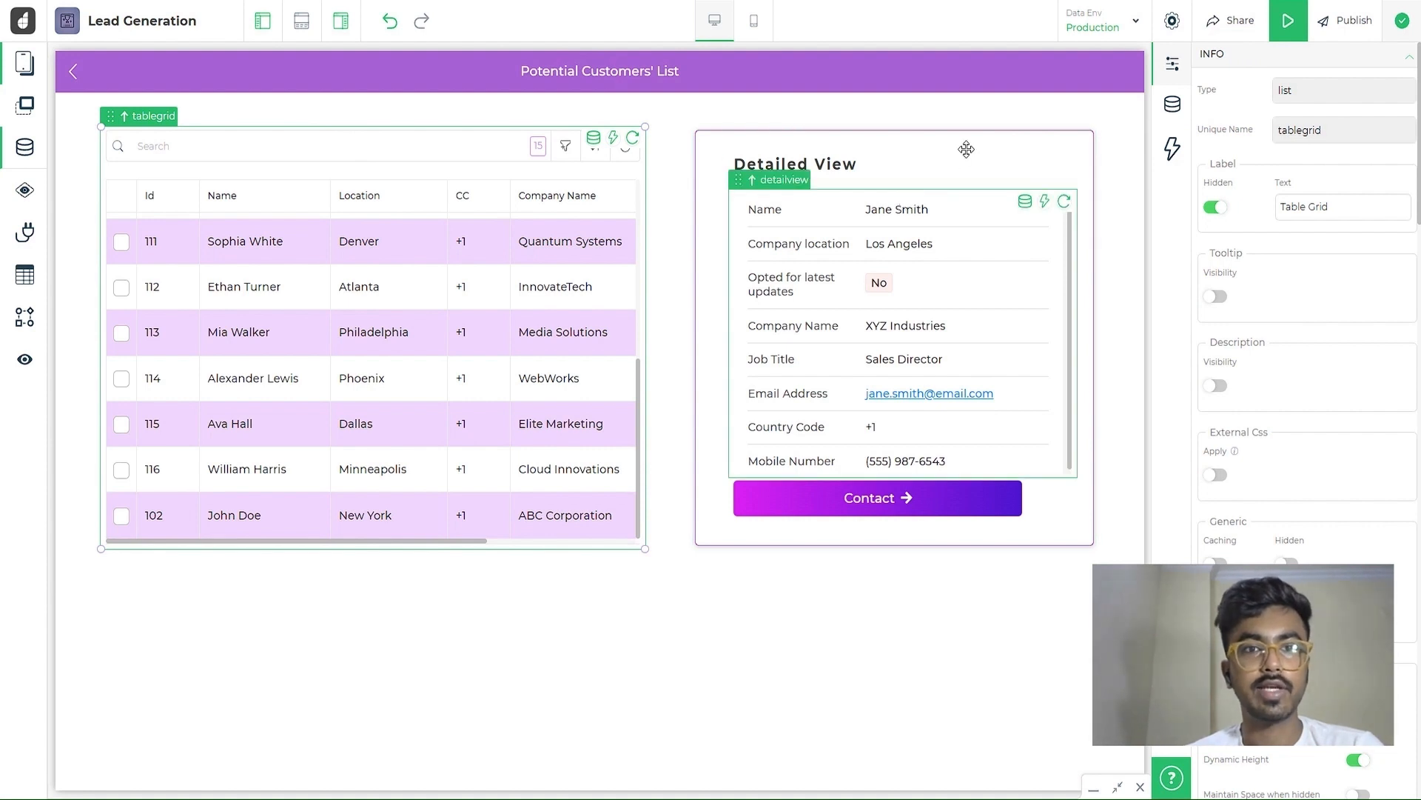
# Preview the Lead Generation app, select the lead with Id 103, and open its contact email form
pyautogui.click(1288, 22)
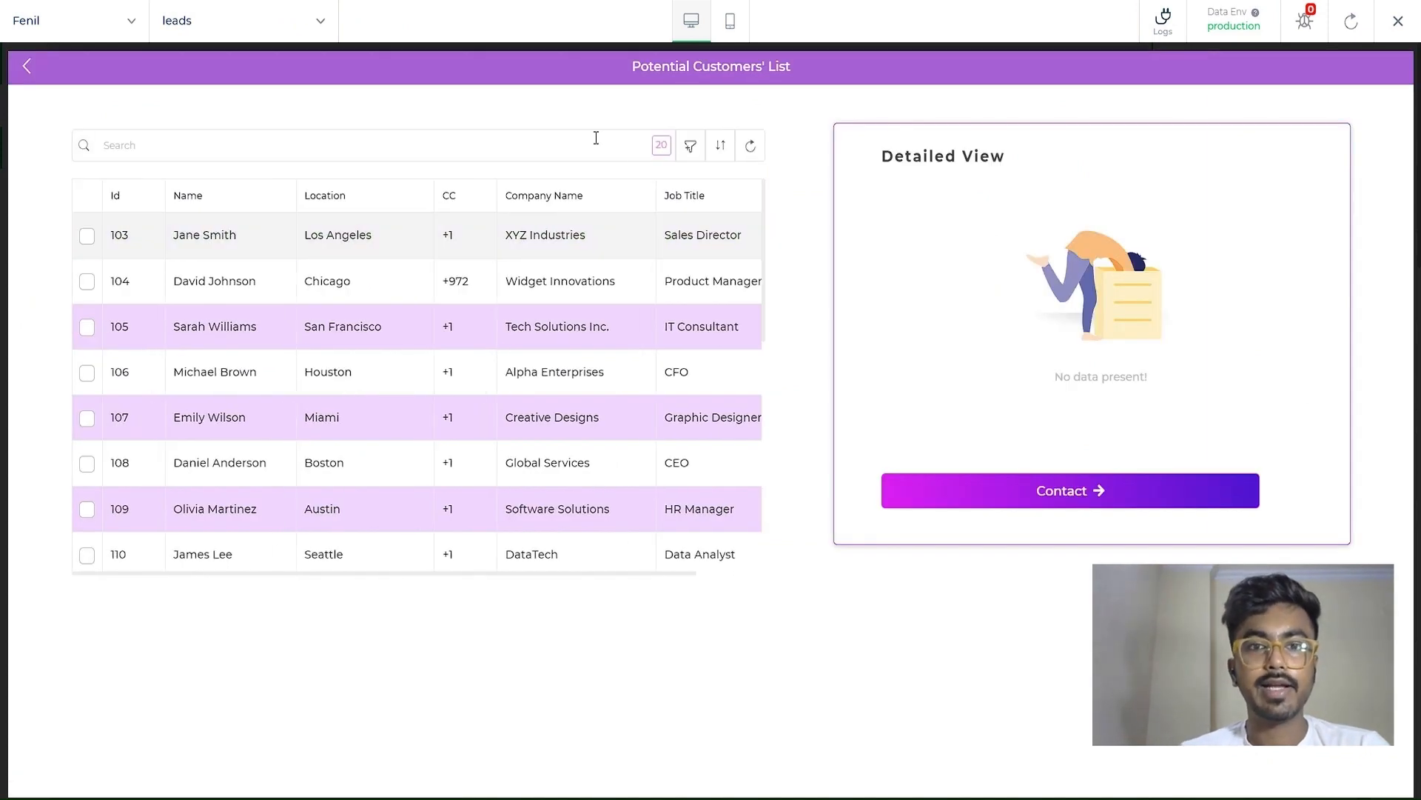
pyautogui.click(490, 234)
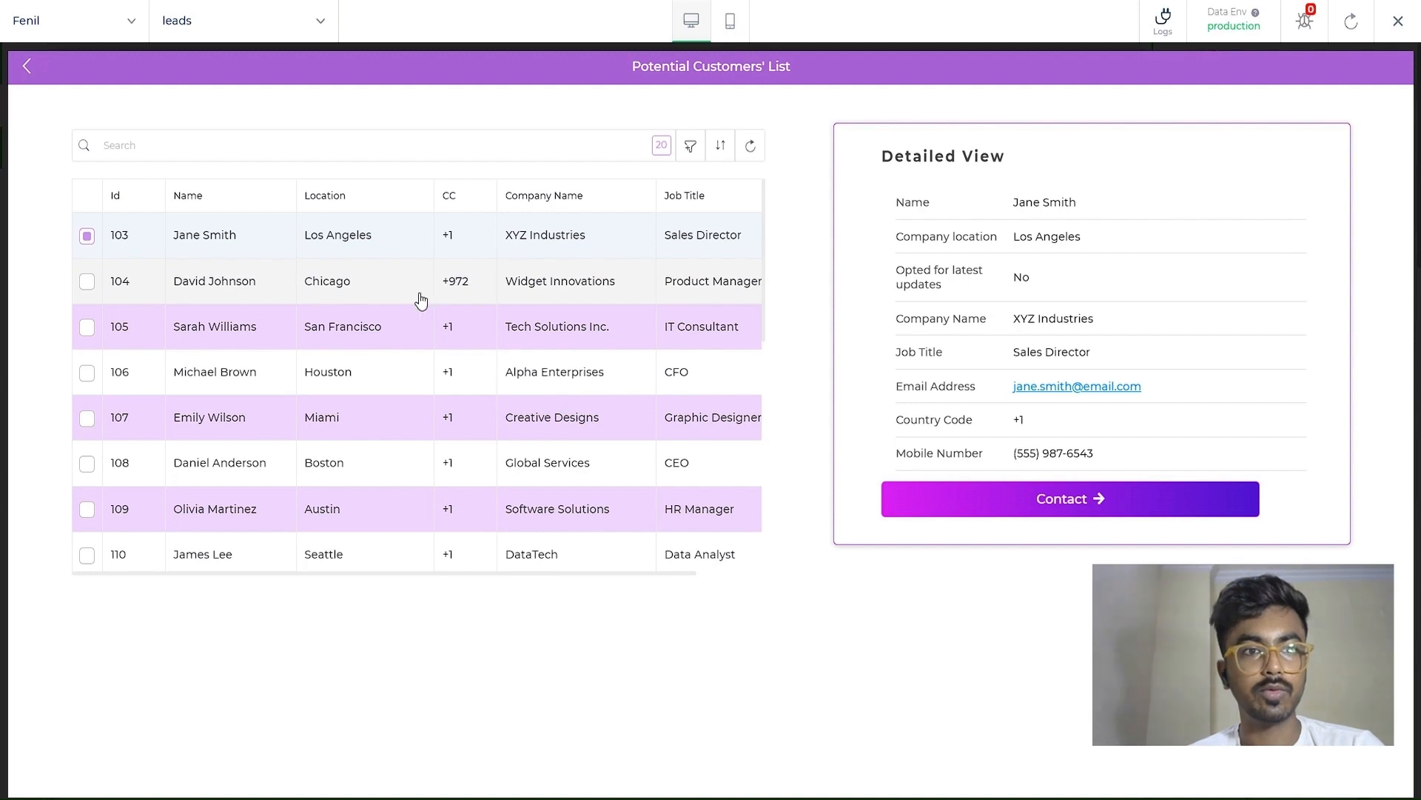
pyautogui.click(1051, 499)
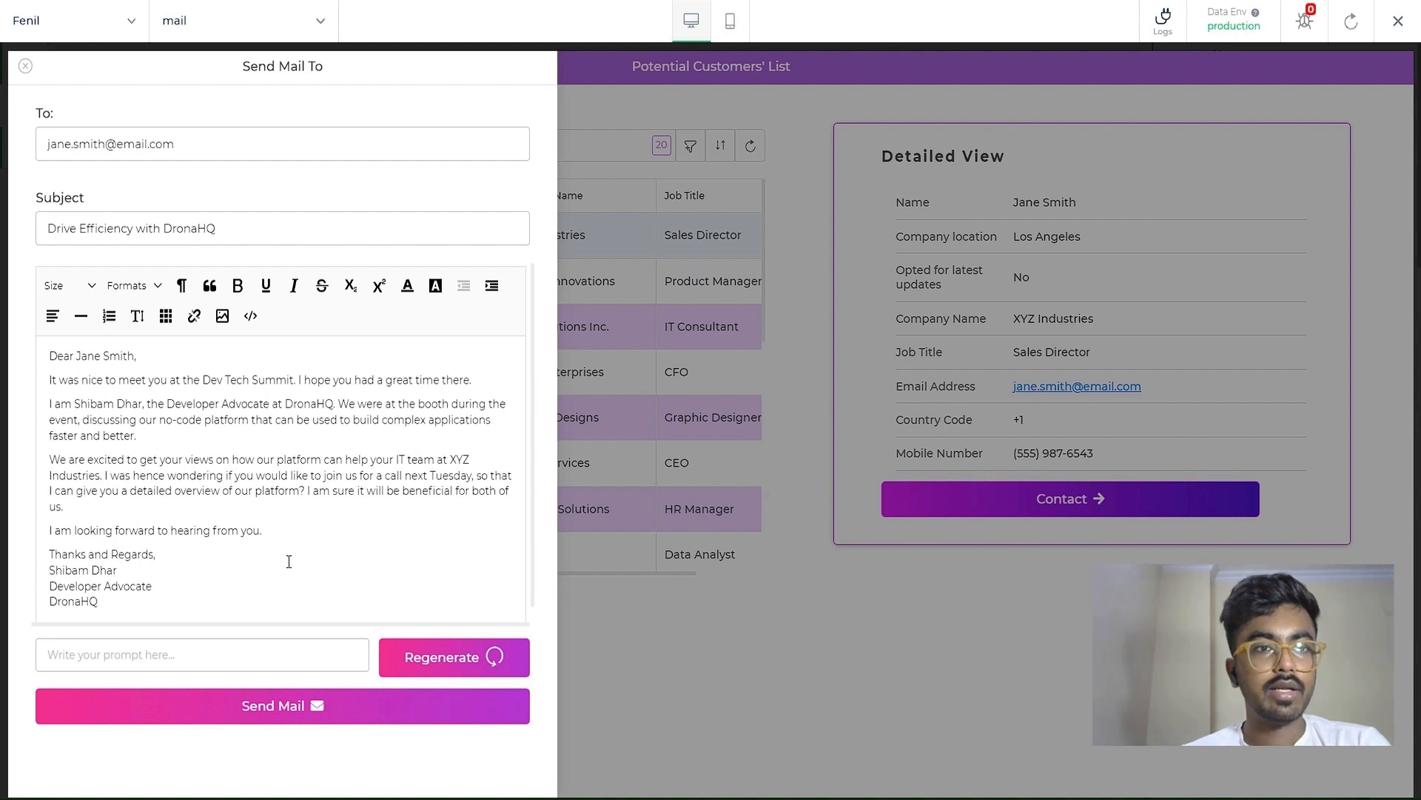
# Regenerate the email with the prompt "include the fact that we are providing exciting offers" and highlight the sentence about promotional offers
pyautogui.click(157, 660)
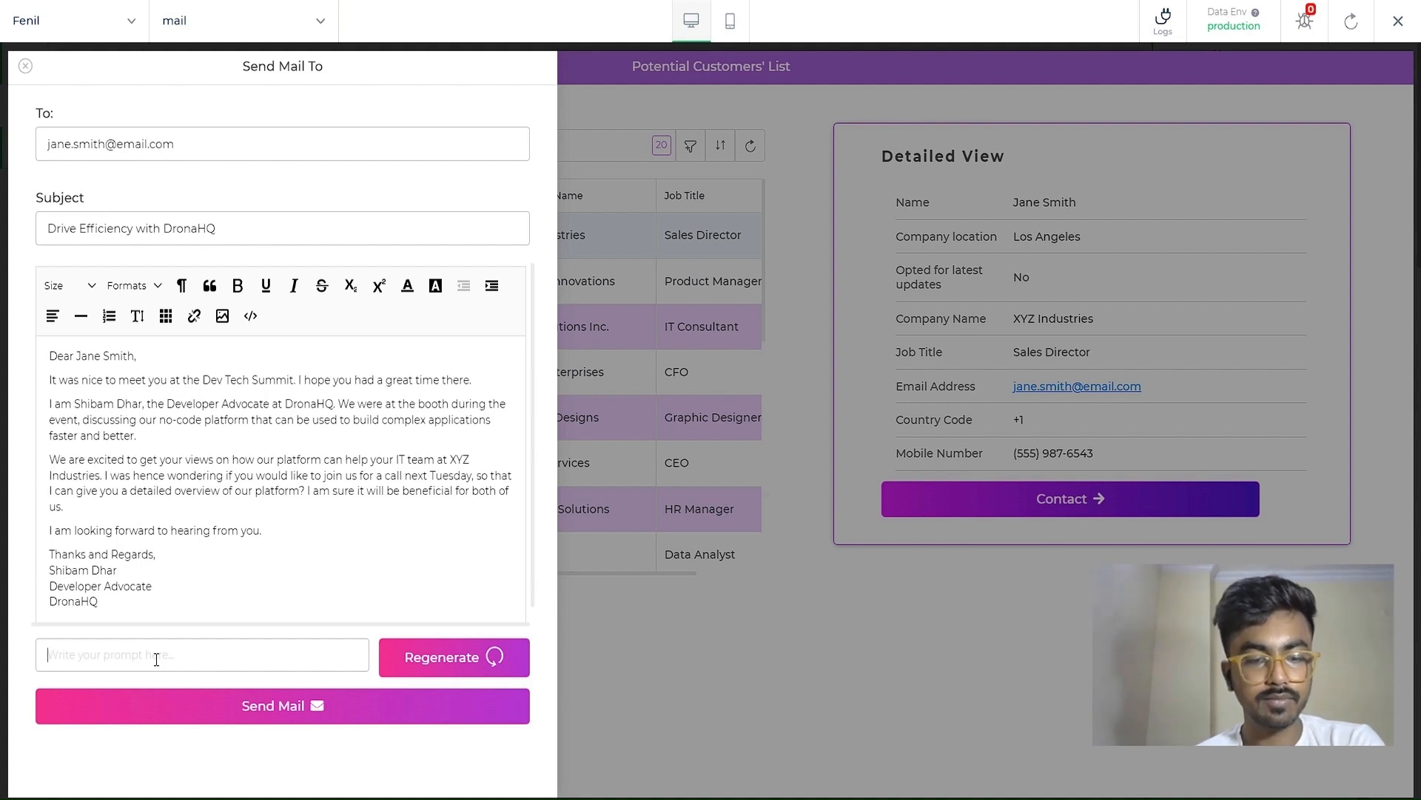
pyautogui.write('include the fact that we are pr')
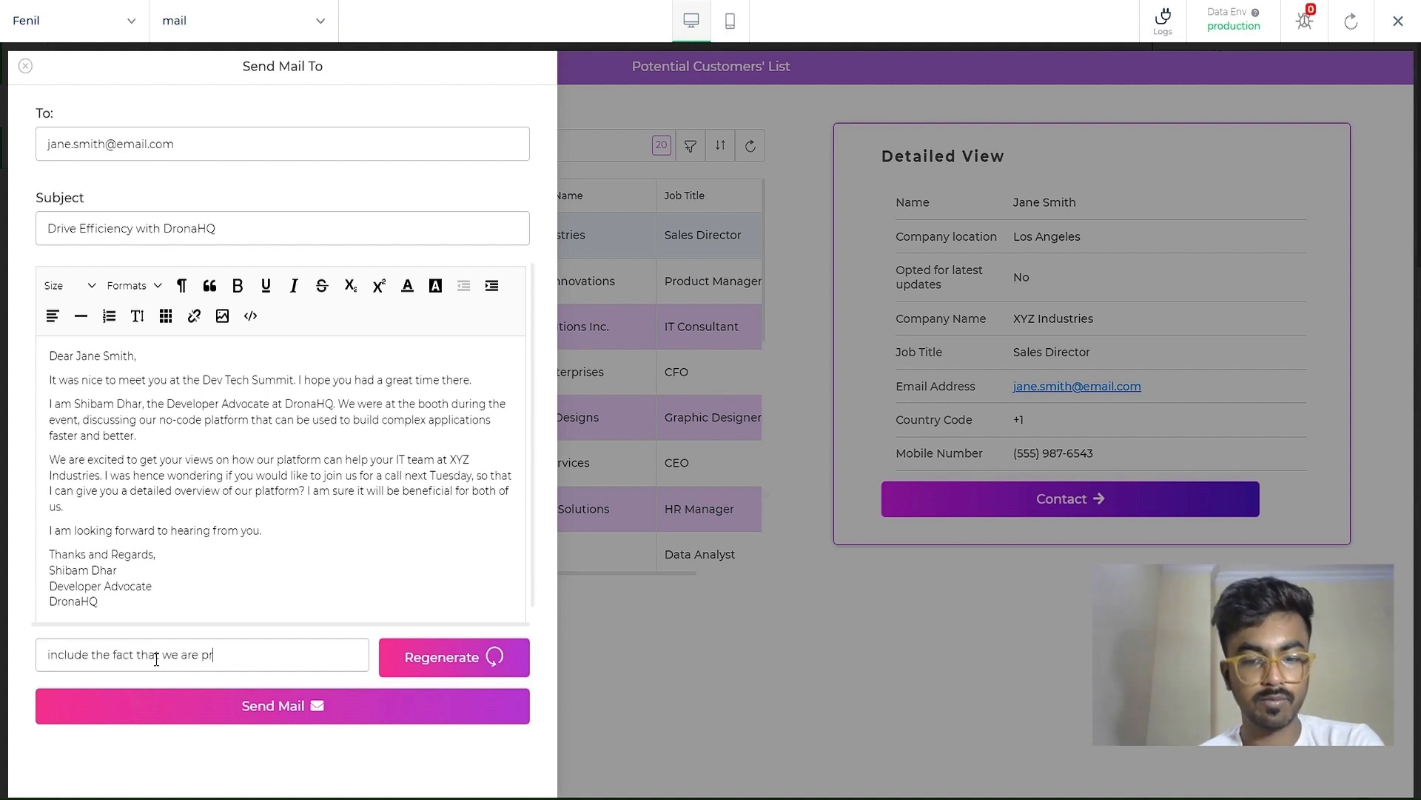
pyautogui.write('oviding exciting offers')
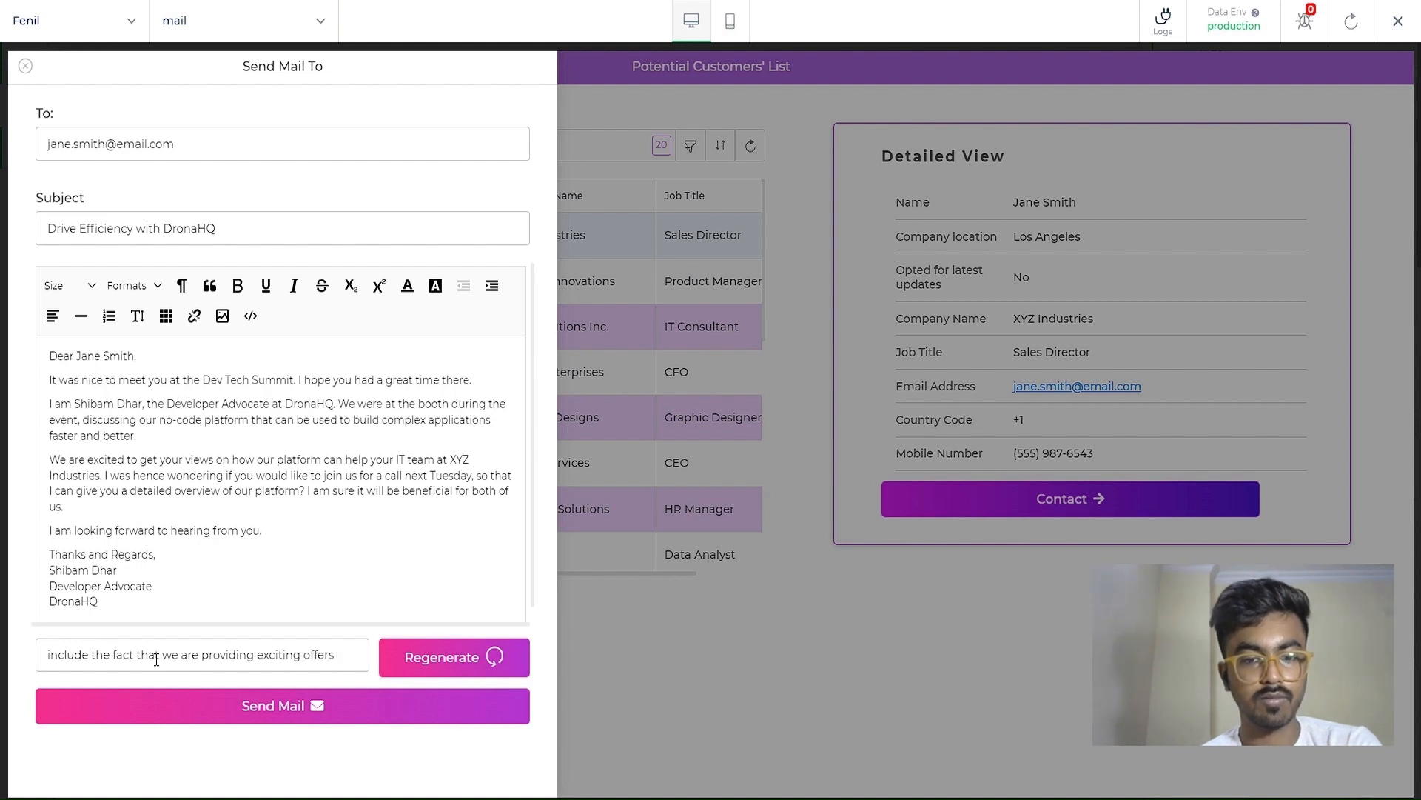
pyautogui.click(458, 658)
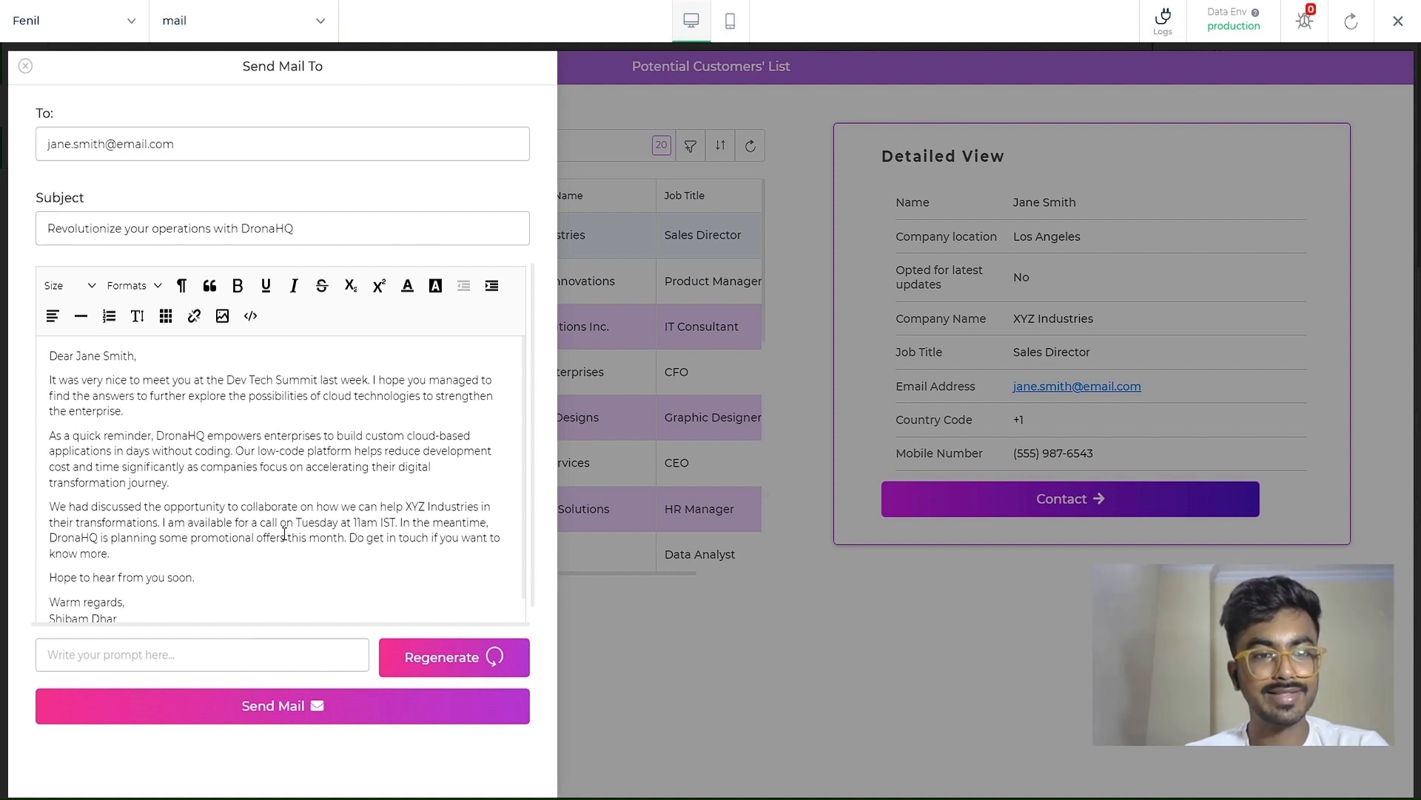
pyautogui.click(52, 536)
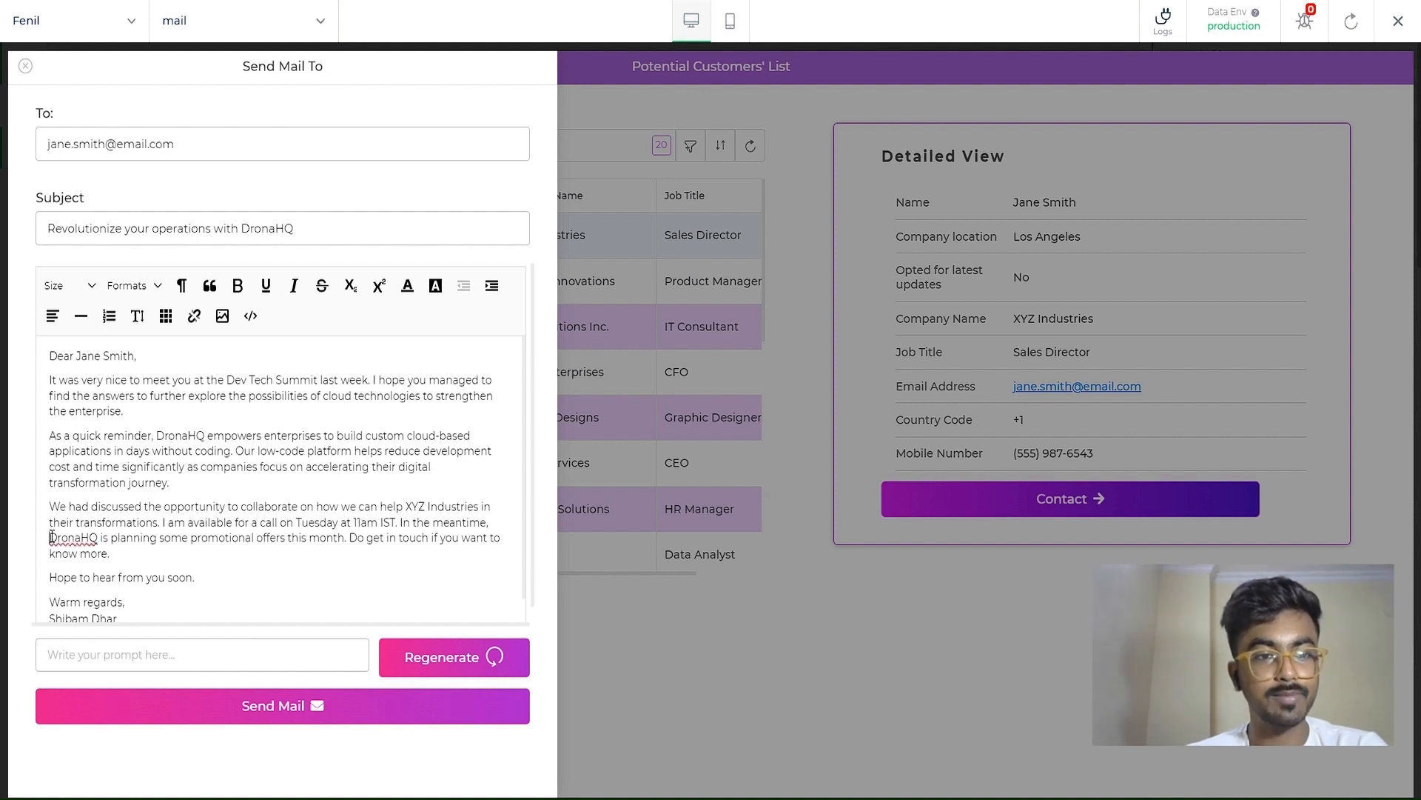
pyautogui.moveTo(51, 536); pyautogui.dragTo(377, 538)
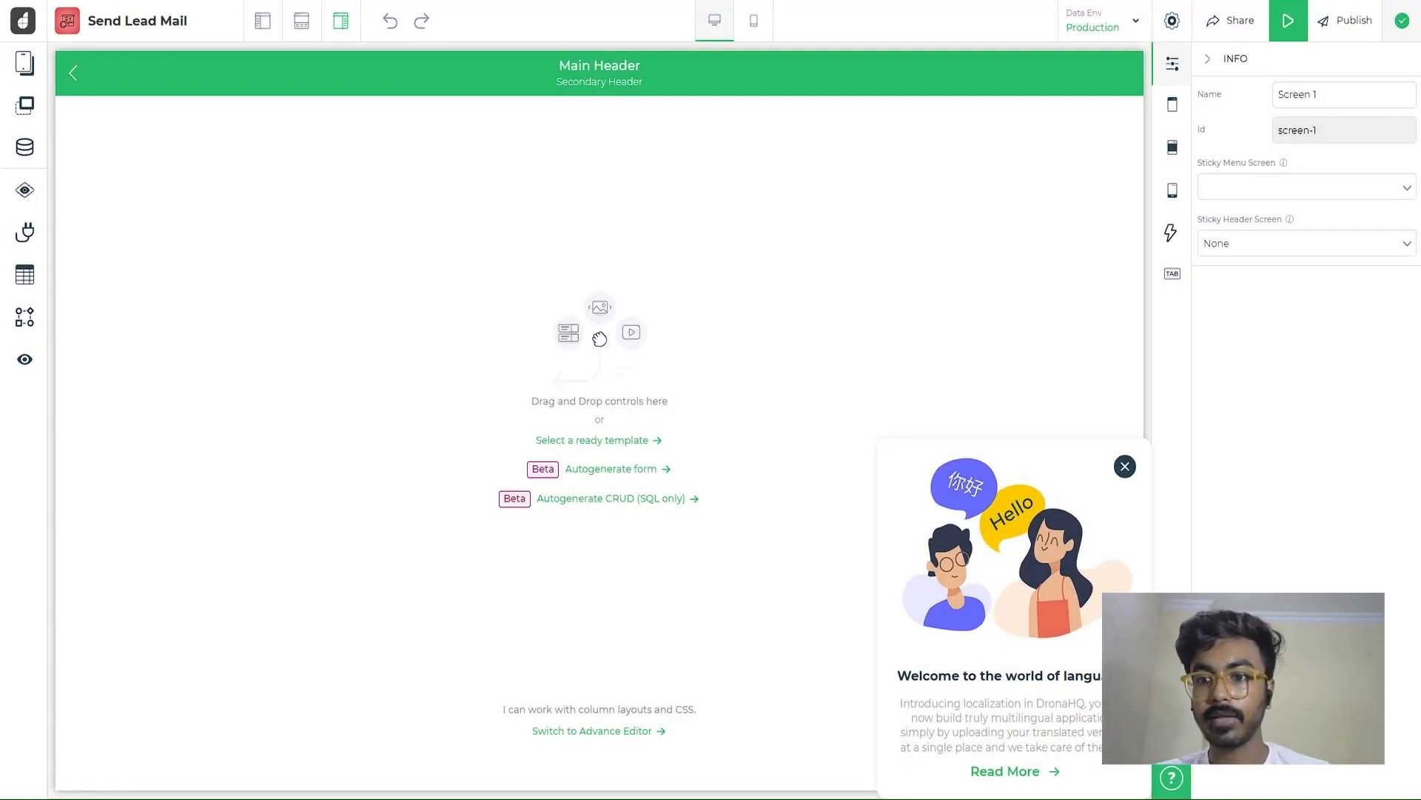
# Dismiss the promotional pop-ups in the Send Lead Mail app editor and look through the available controls
pyautogui.click(1125, 466)
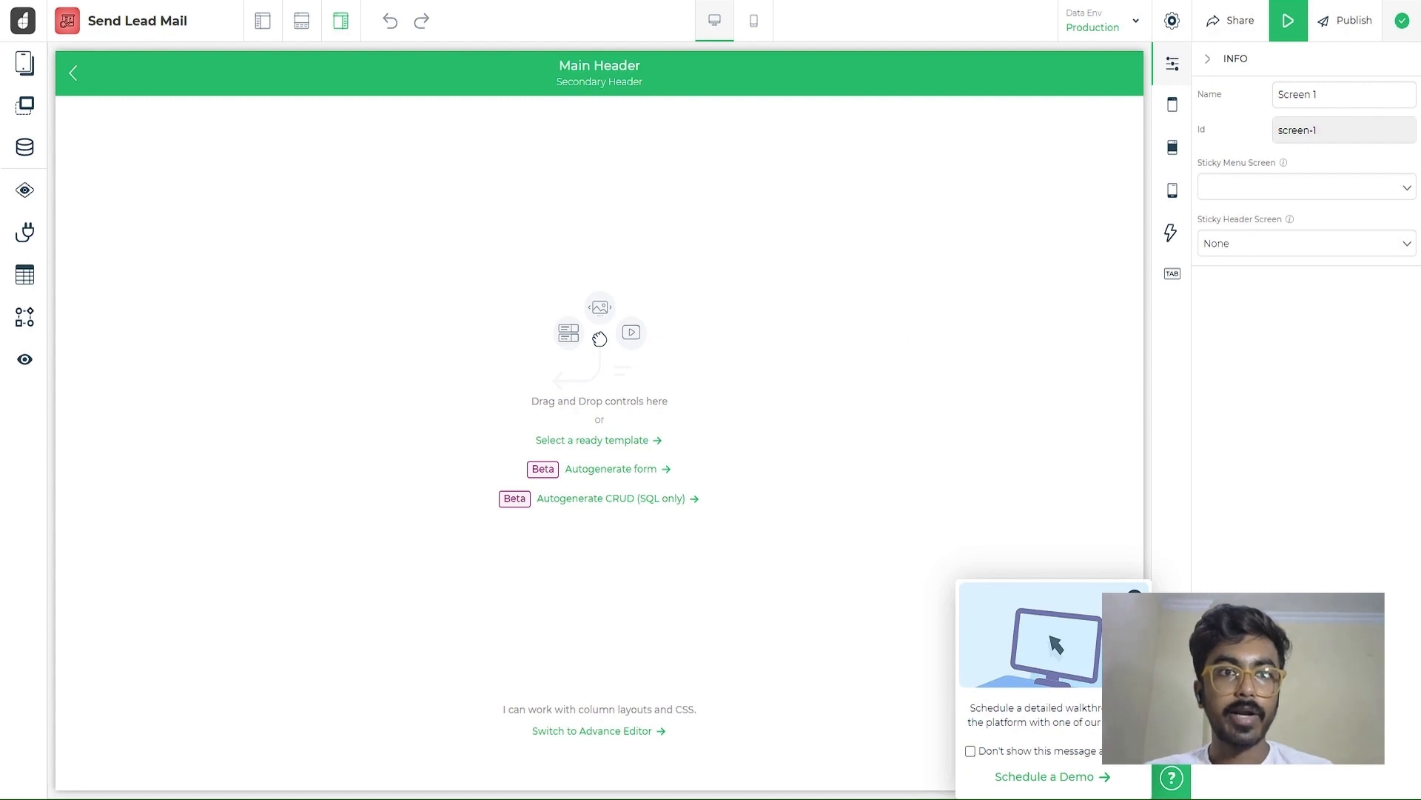
pyautogui.click(1135, 596)
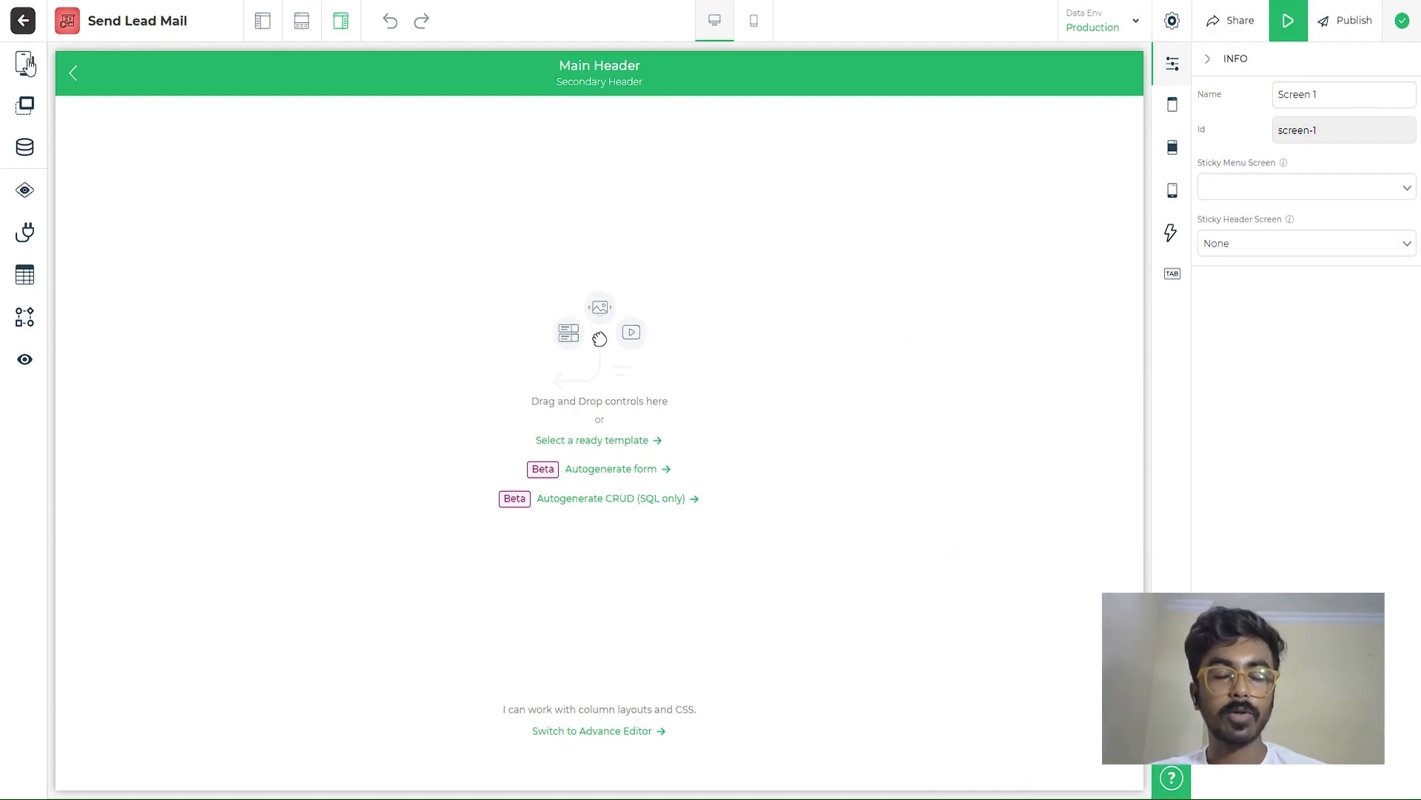
pyautogui.click(25, 105)
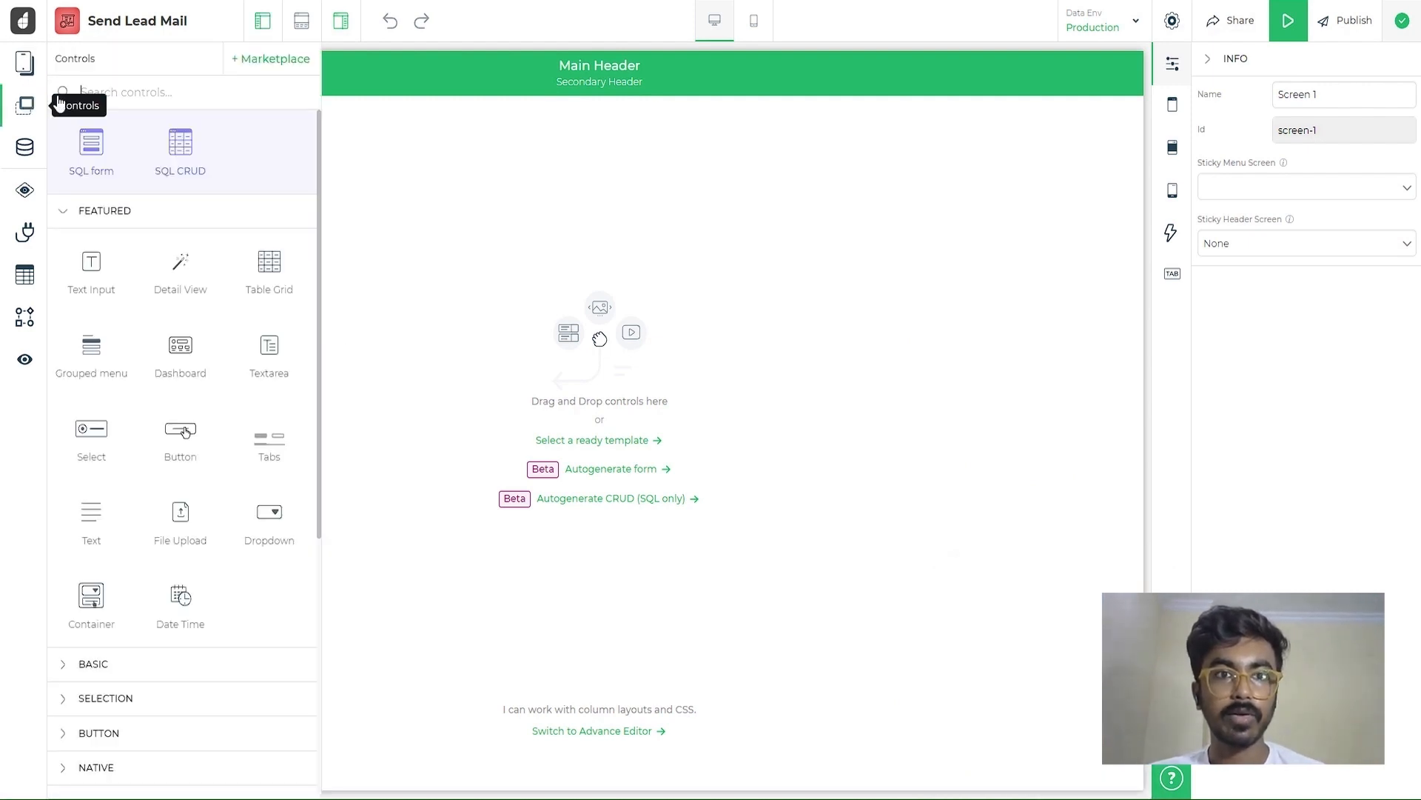
pyautogui.scroll(-4, 158, 268)
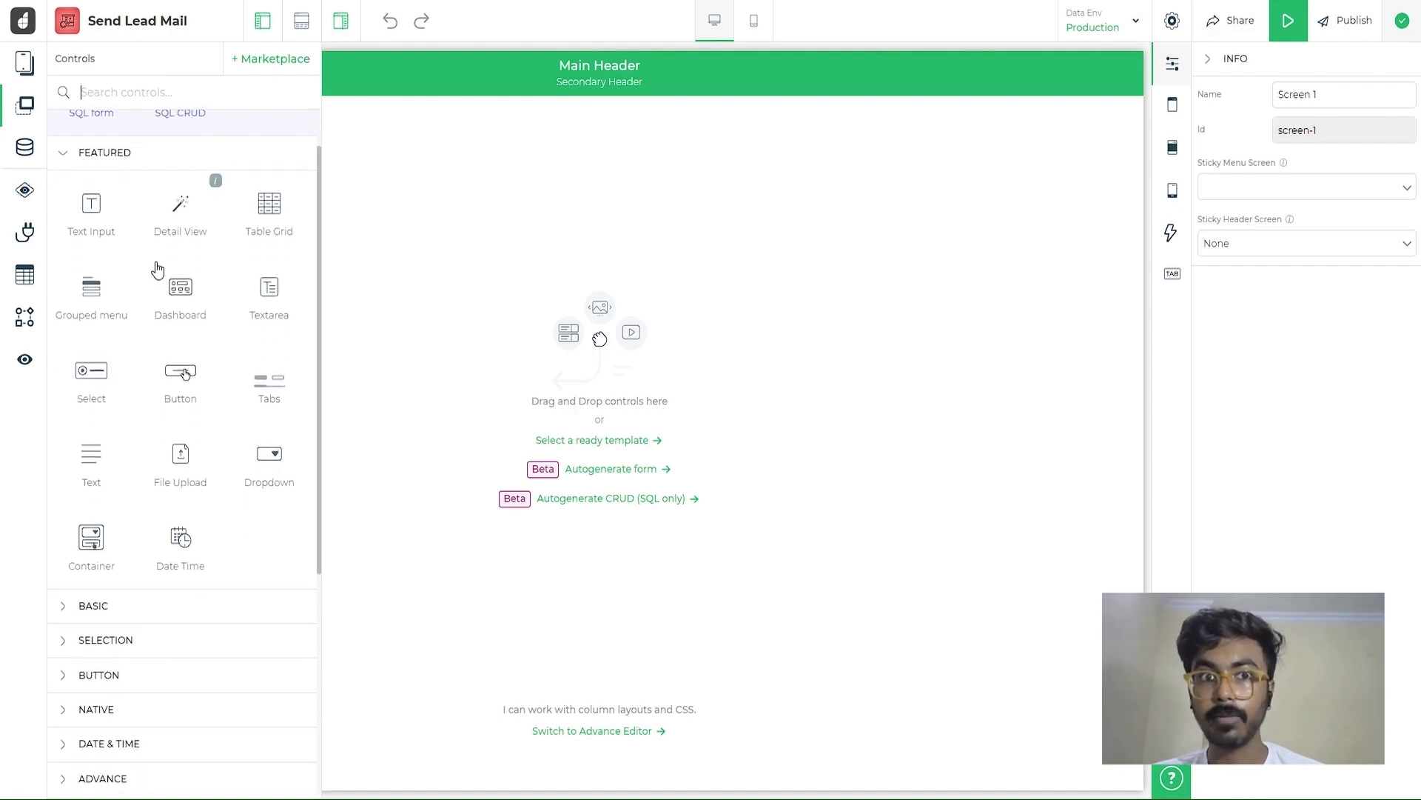
pyautogui.scroll(3, 158, 268)
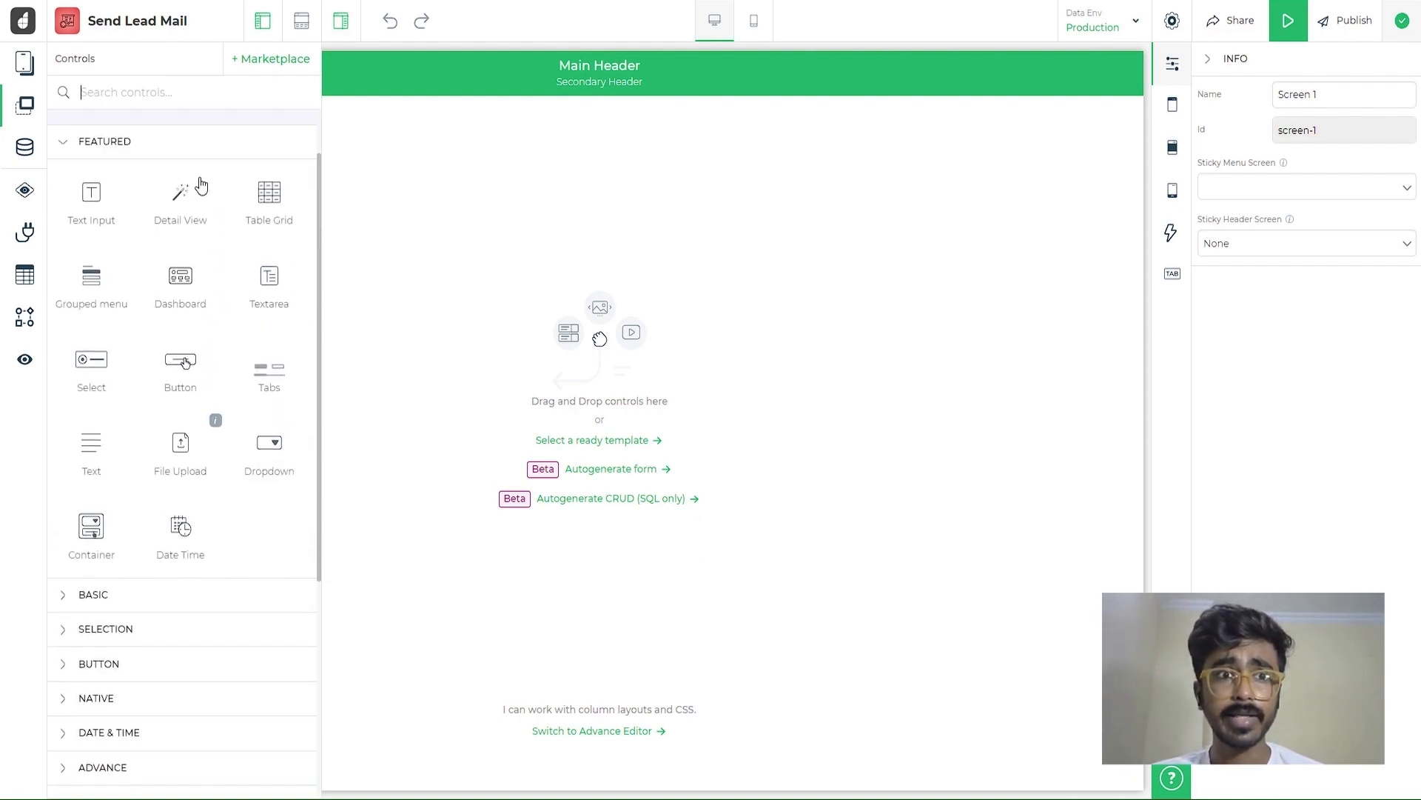
# Open the controls marketplace and examine the ready-made buttons, cards and lists it offers
pyautogui.click(270, 65)
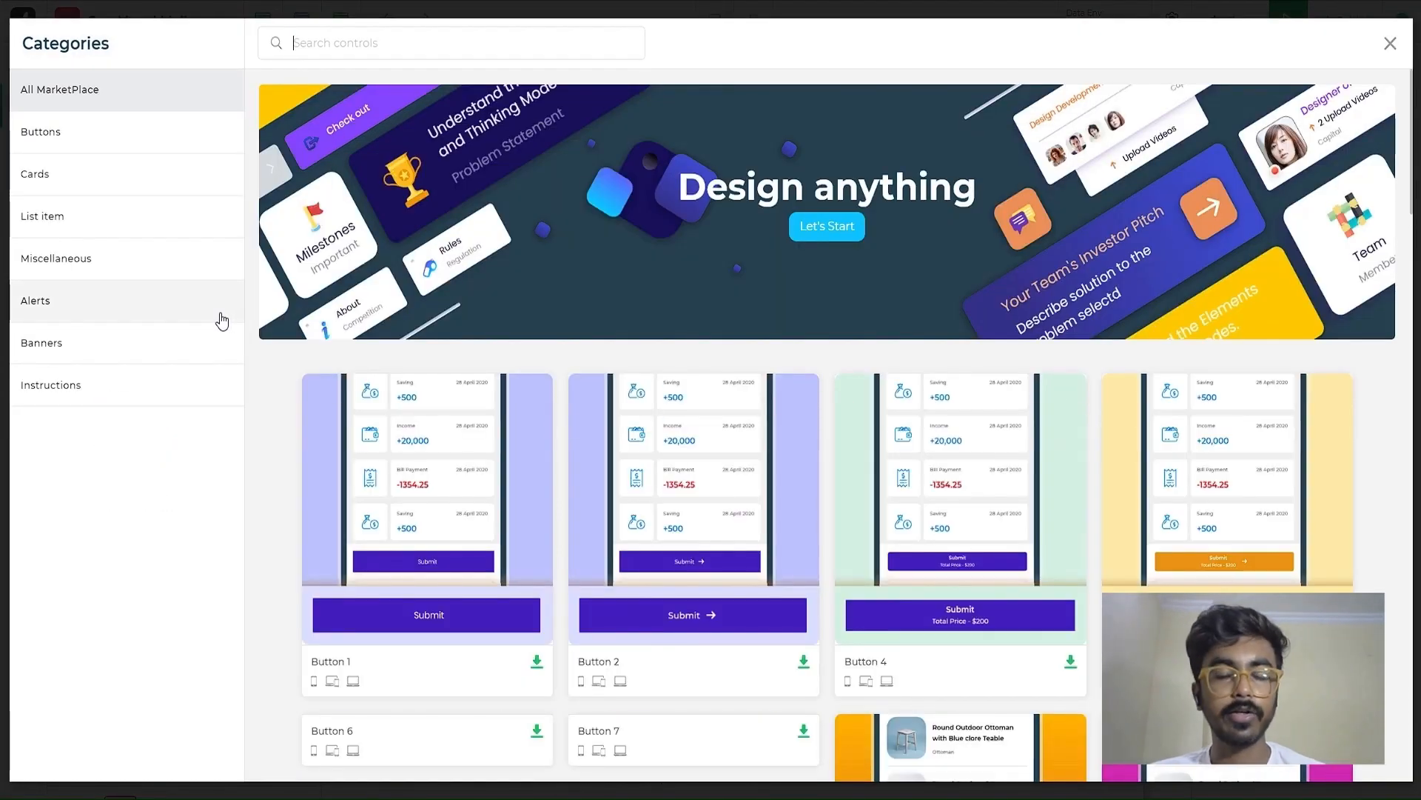
pyautogui.scroll(-10, 678, 410)
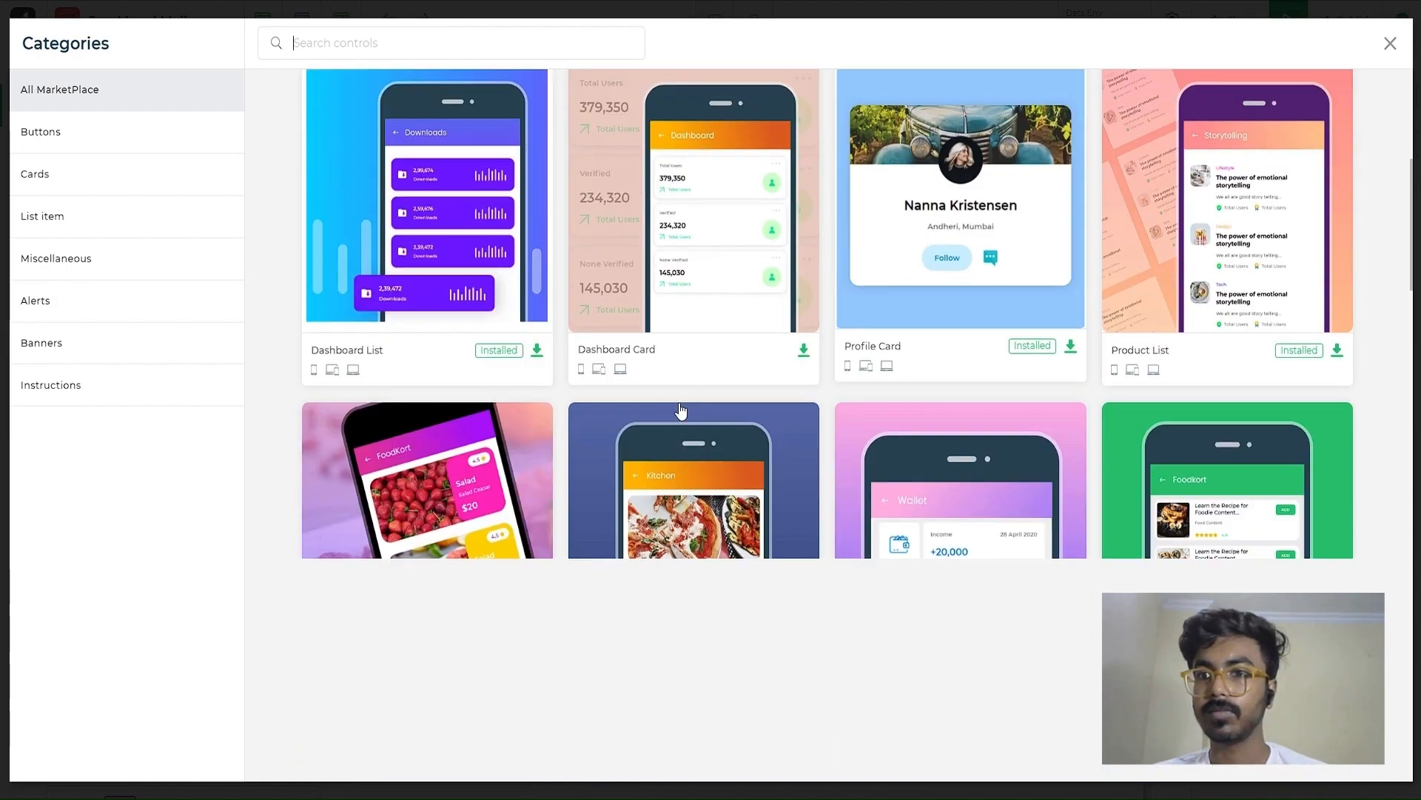
pyautogui.scroll(-5, 681, 411)
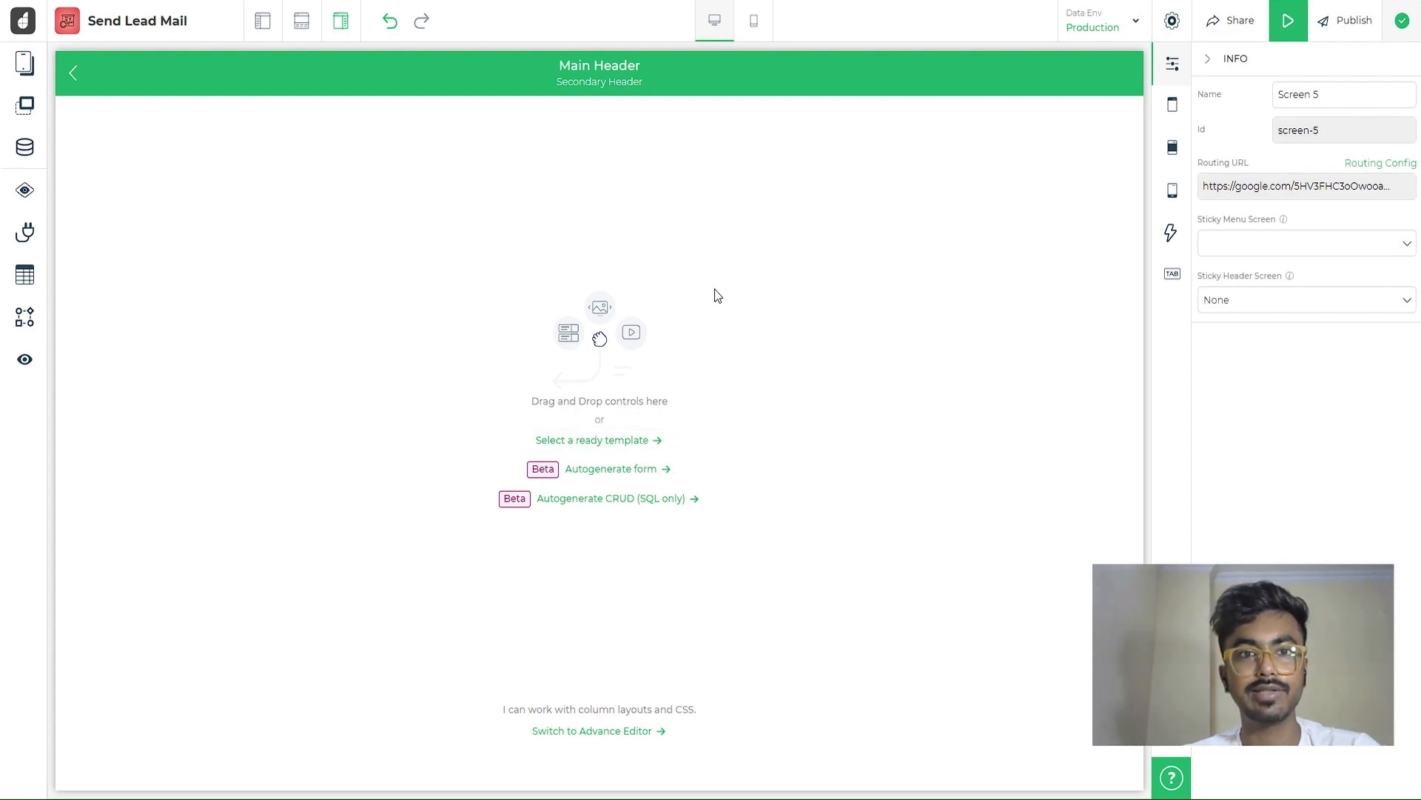
# Apply the Two Column With Form page template to the empty screen and hide the list of controls
pyautogui.click(596, 443)
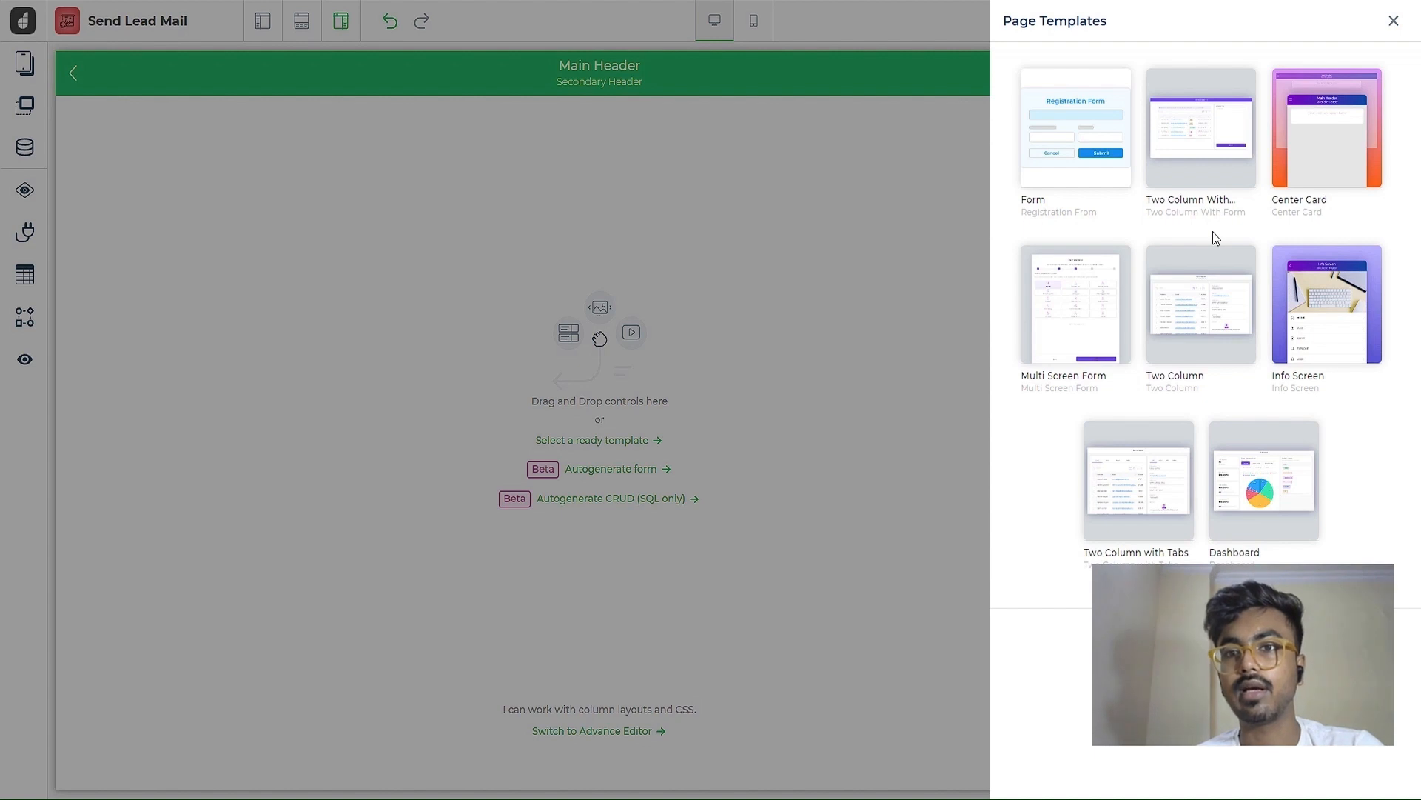
pyautogui.moveTo(1206, 153)
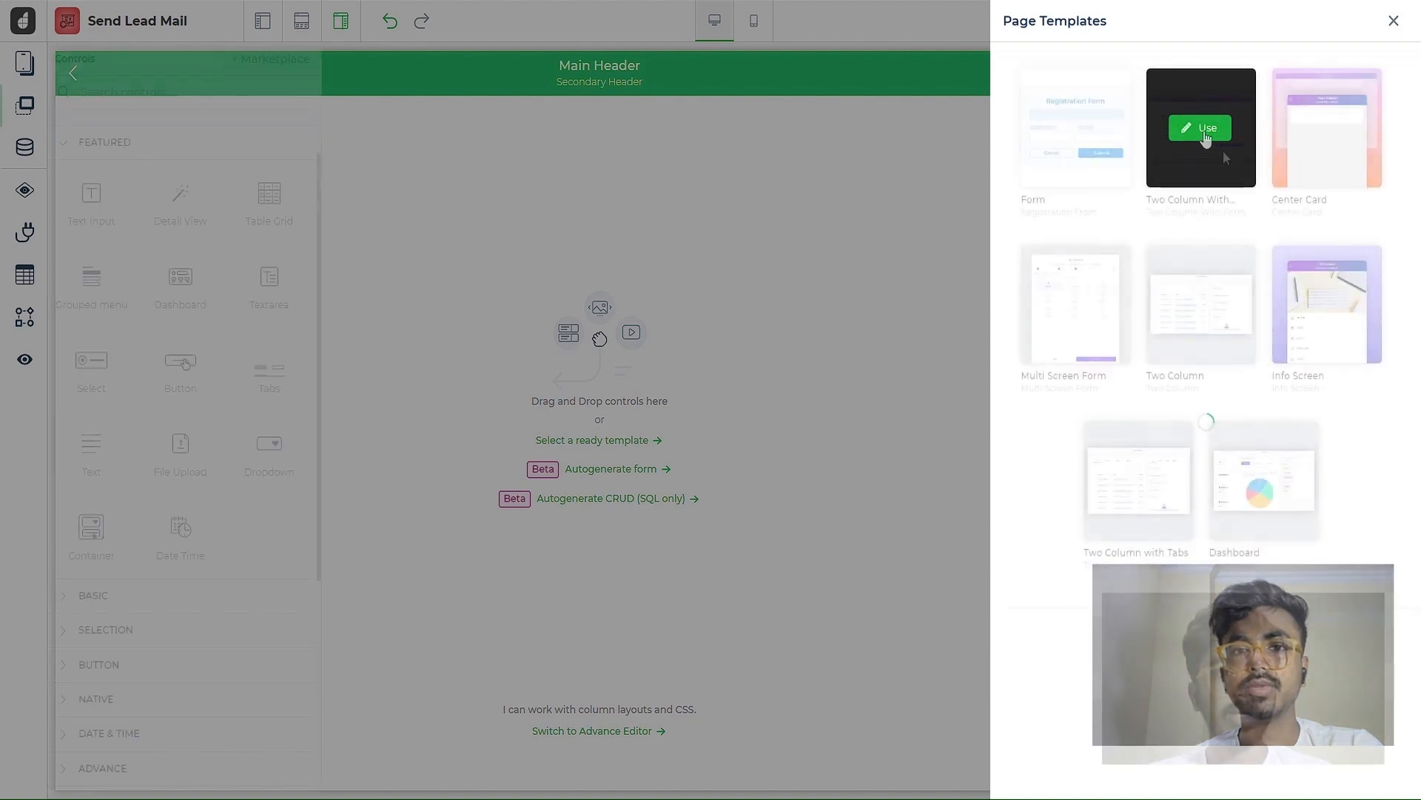
pyautogui.click(1204, 131)
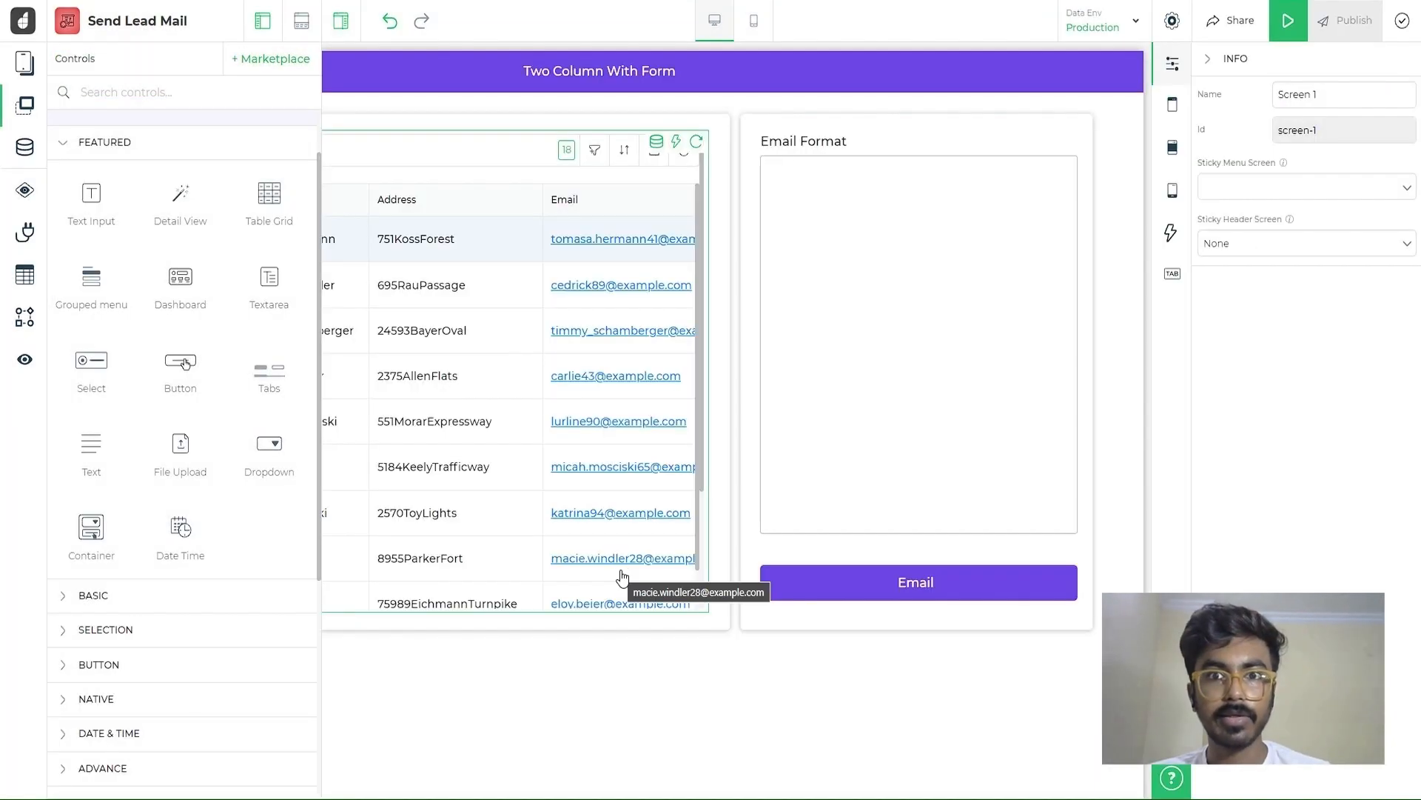
pyautogui.click(25, 104)
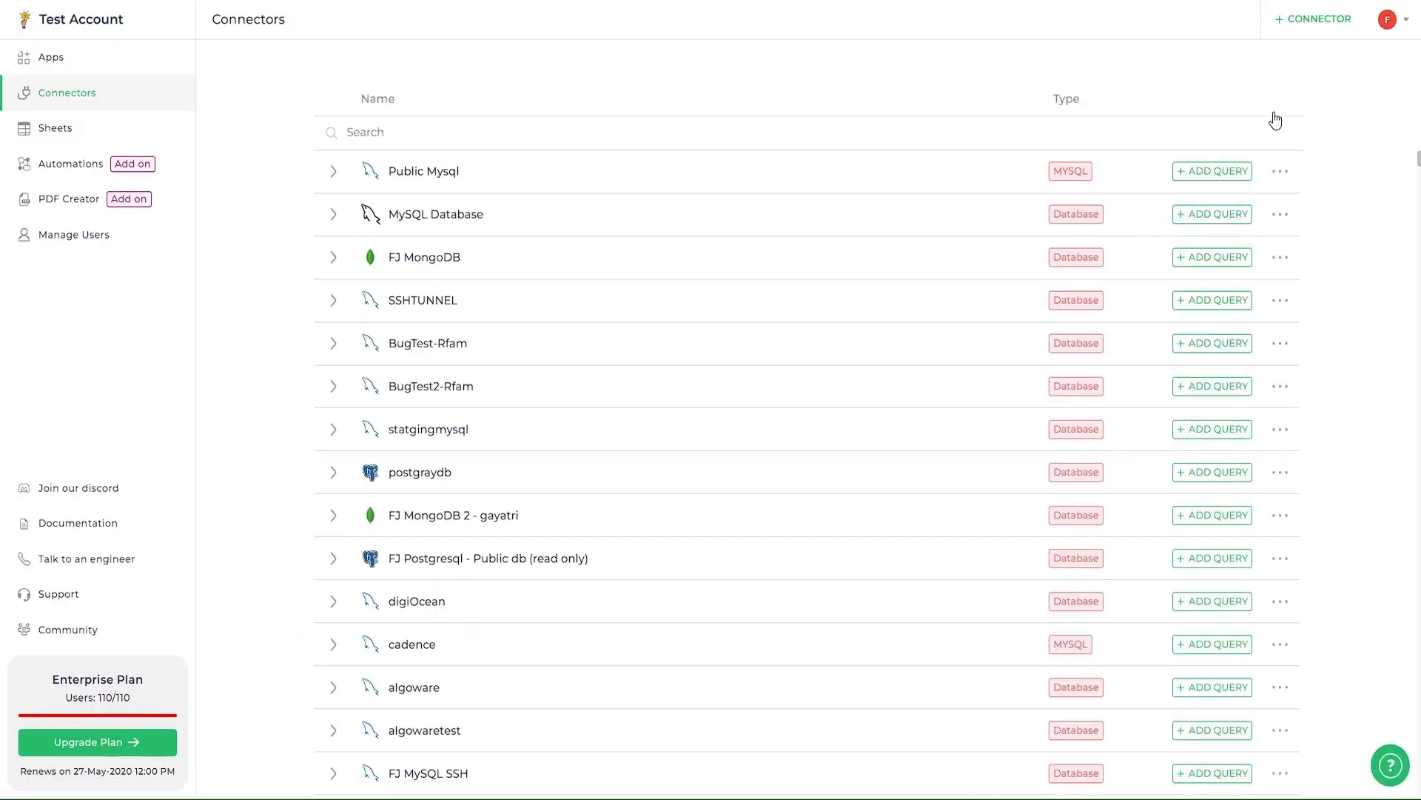
# Open a new PostgreSQL connector form and review its connection string, host, port, database, authentication and admin settings
pyautogui.click(1301, 39)
pyautogui.click(1272, 64)
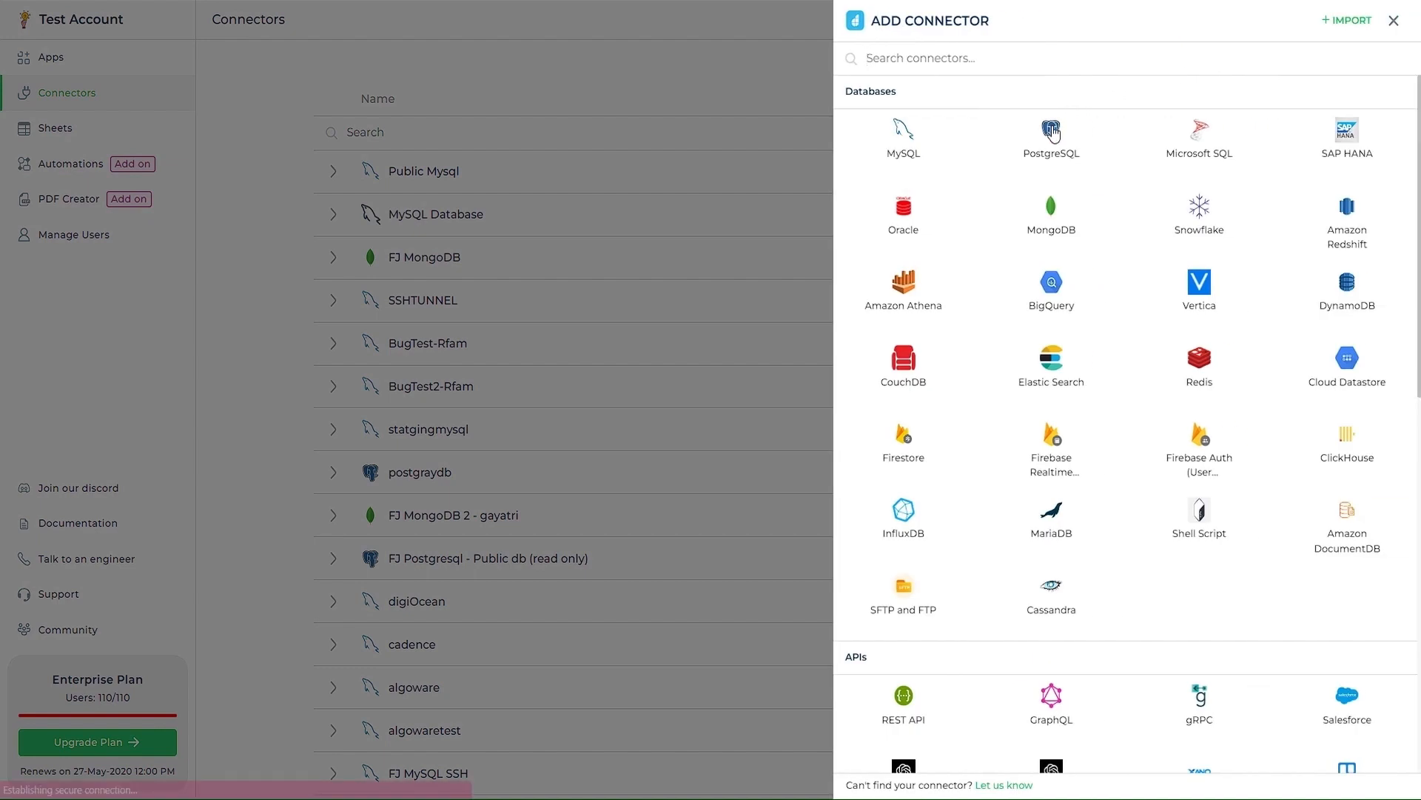
pyautogui.click(1052, 131)
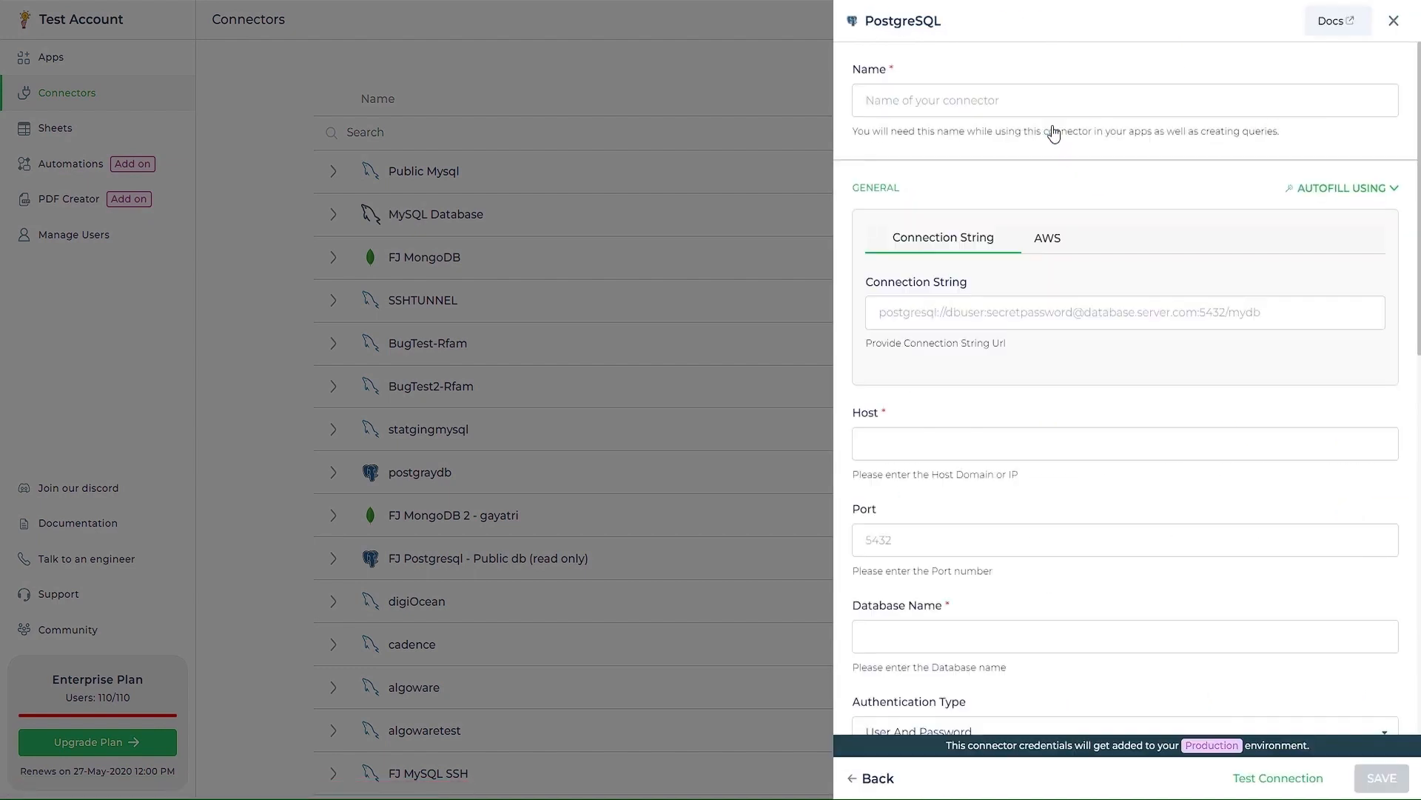
pyautogui.click(955, 321)
pyautogui.scroll(-2, 956, 325)
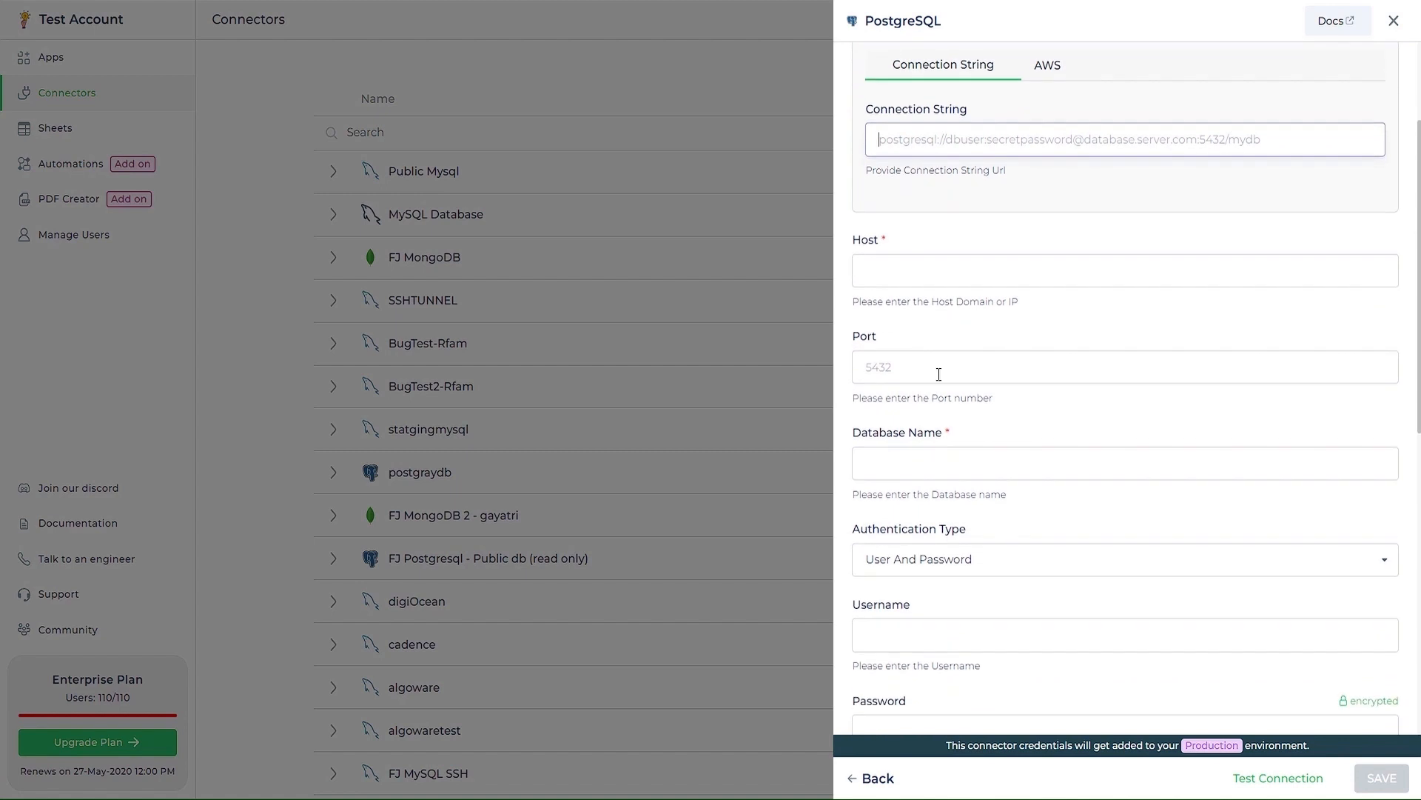
pyautogui.scroll(-5, 941, 508)
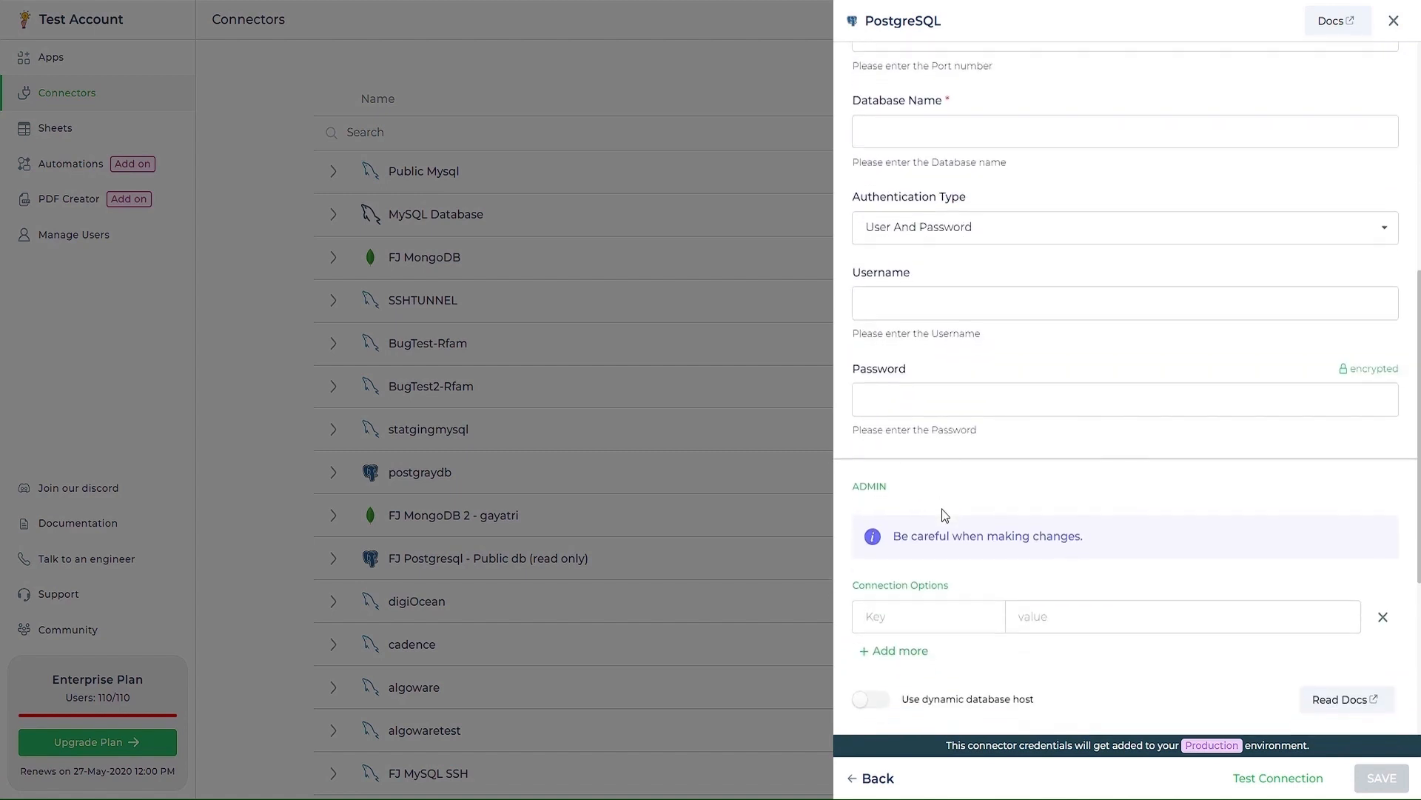
pyautogui.scroll(1, 941, 509)
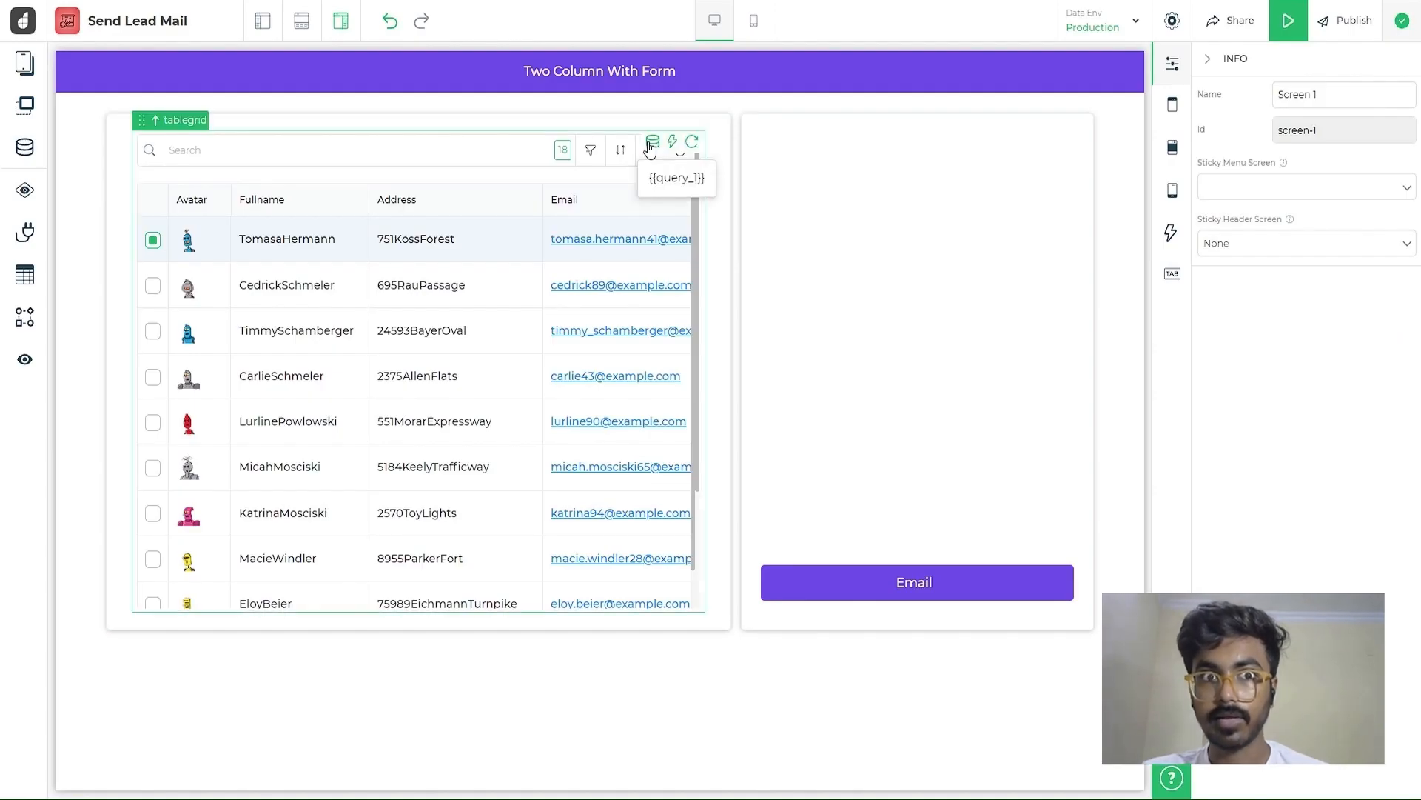
# Open the table grid's data binding and create a new connector library query using getAllLead from CutomerDetailSD
pyautogui.click(650, 144)
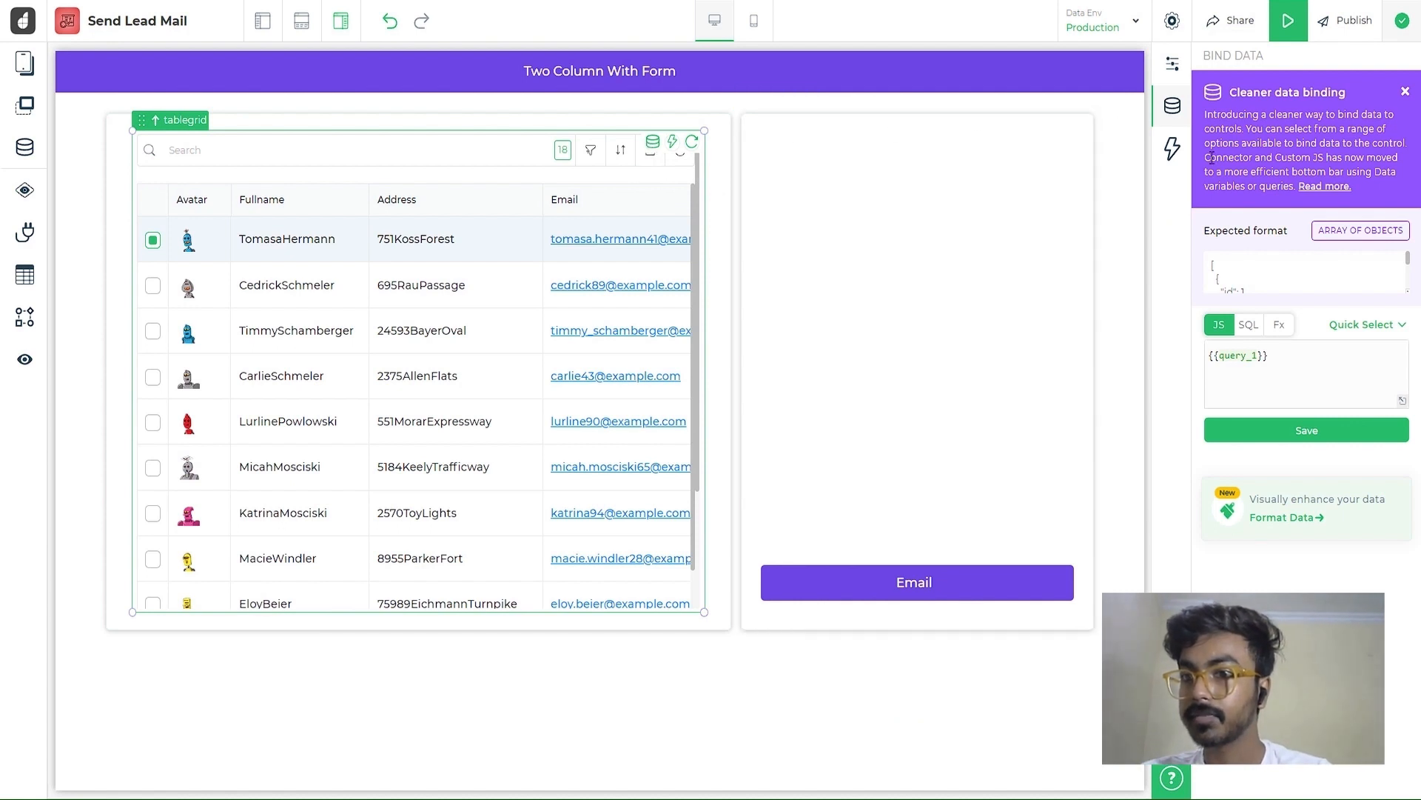
pyautogui.click(1375, 325)
pyautogui.click(1253, 498)
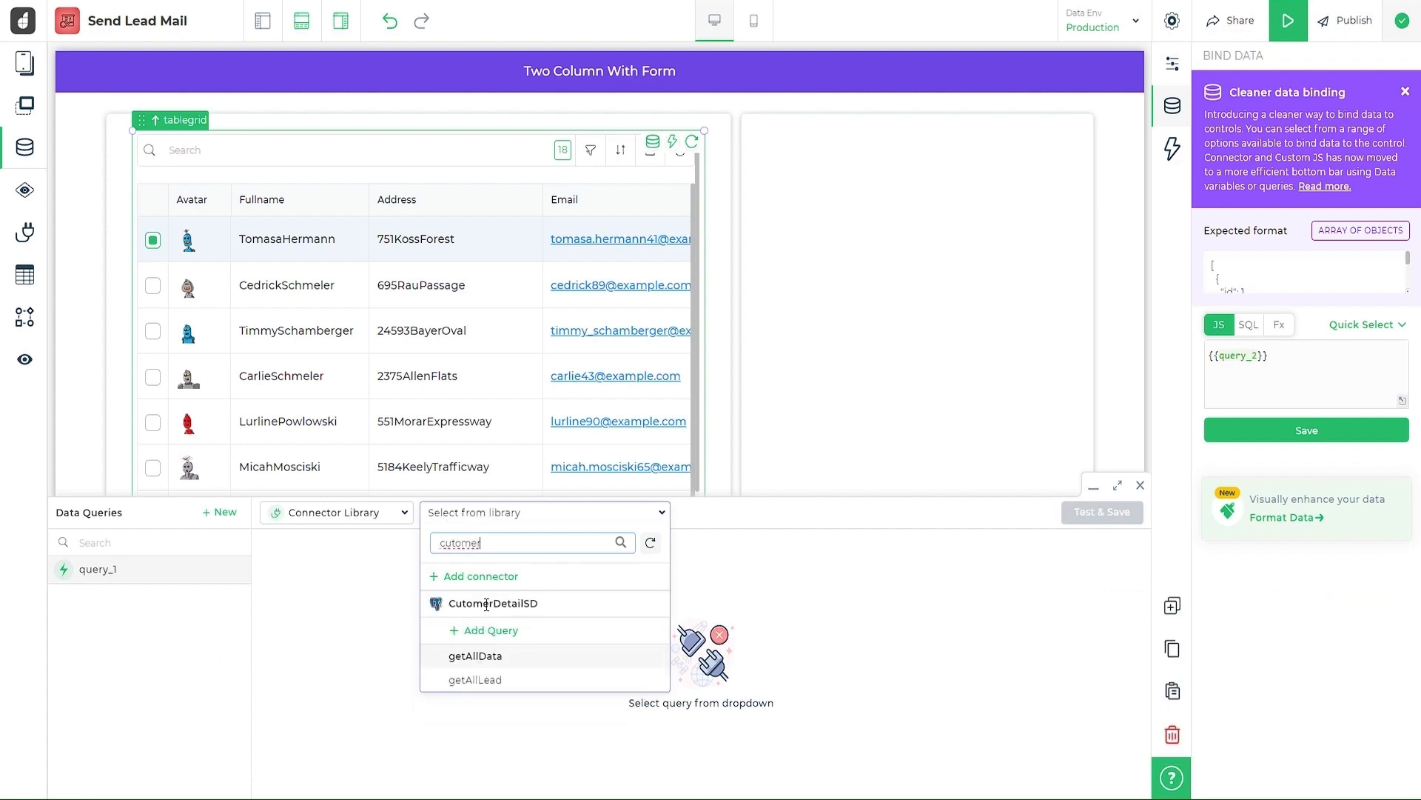
pyautogui.click(475, 680)
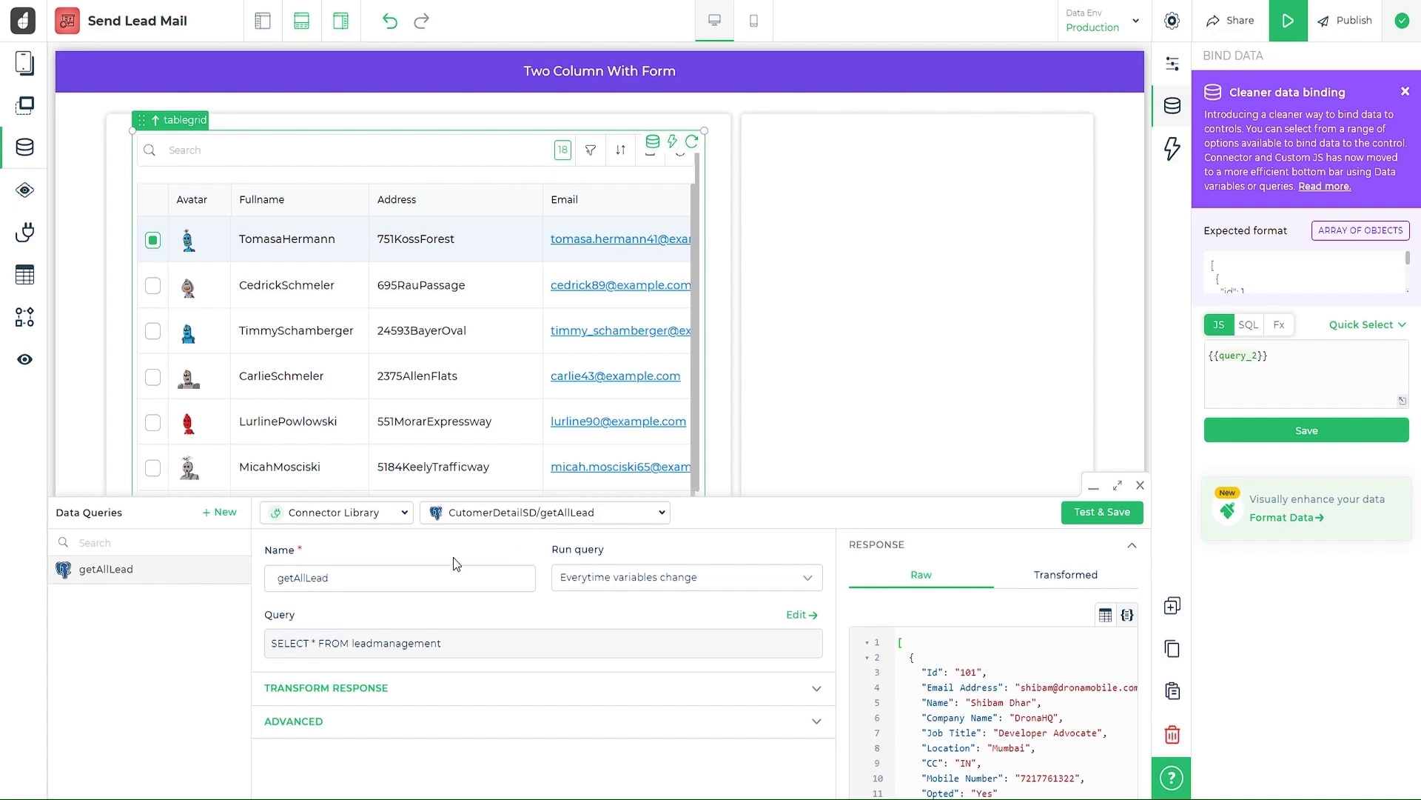
# Open the getAllLead query in the query builder, test SELECT * FROM leadmanagement and save it
pyautogui.click(809, 620)
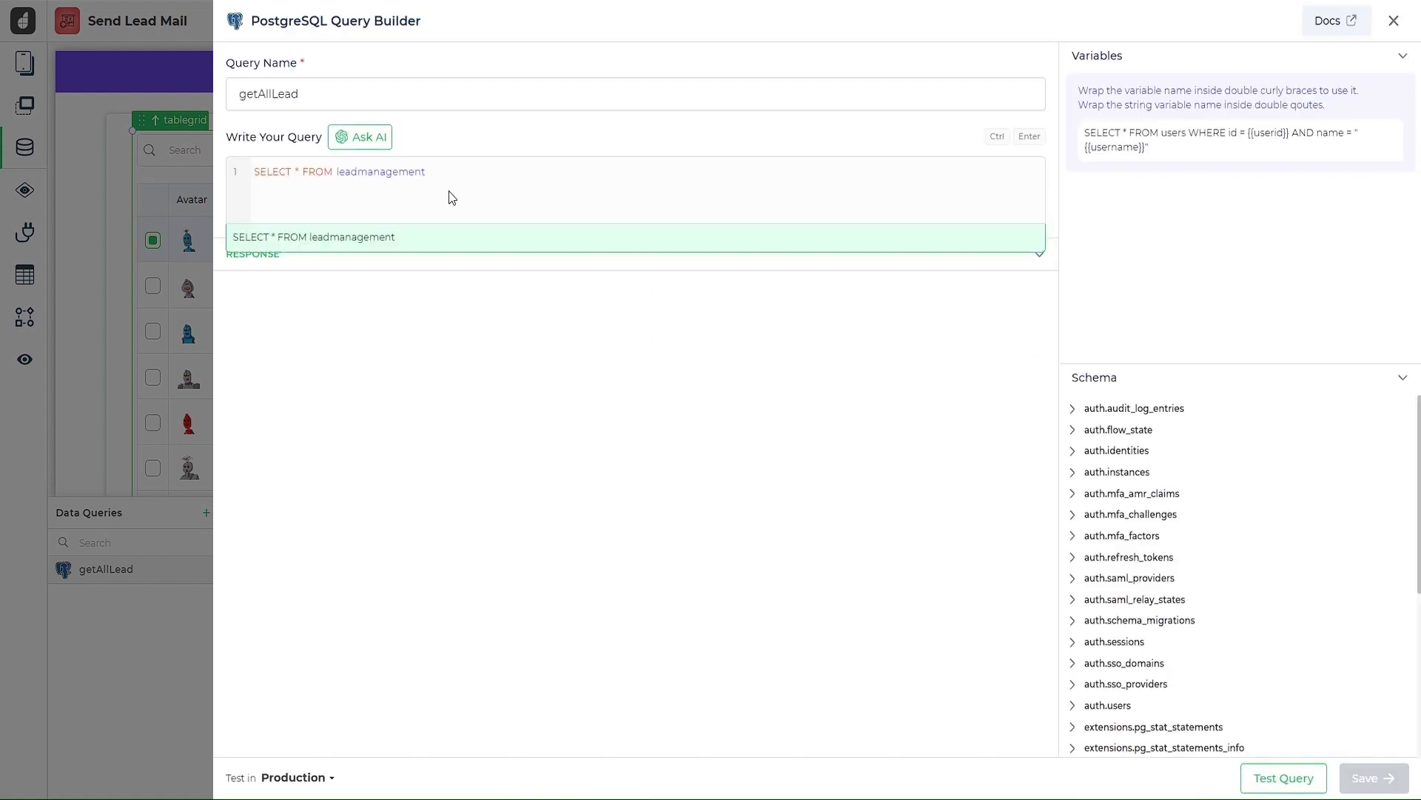
pyautogui.click(516, 198)
pyautogui.hotkey('ctrl', 'Return')
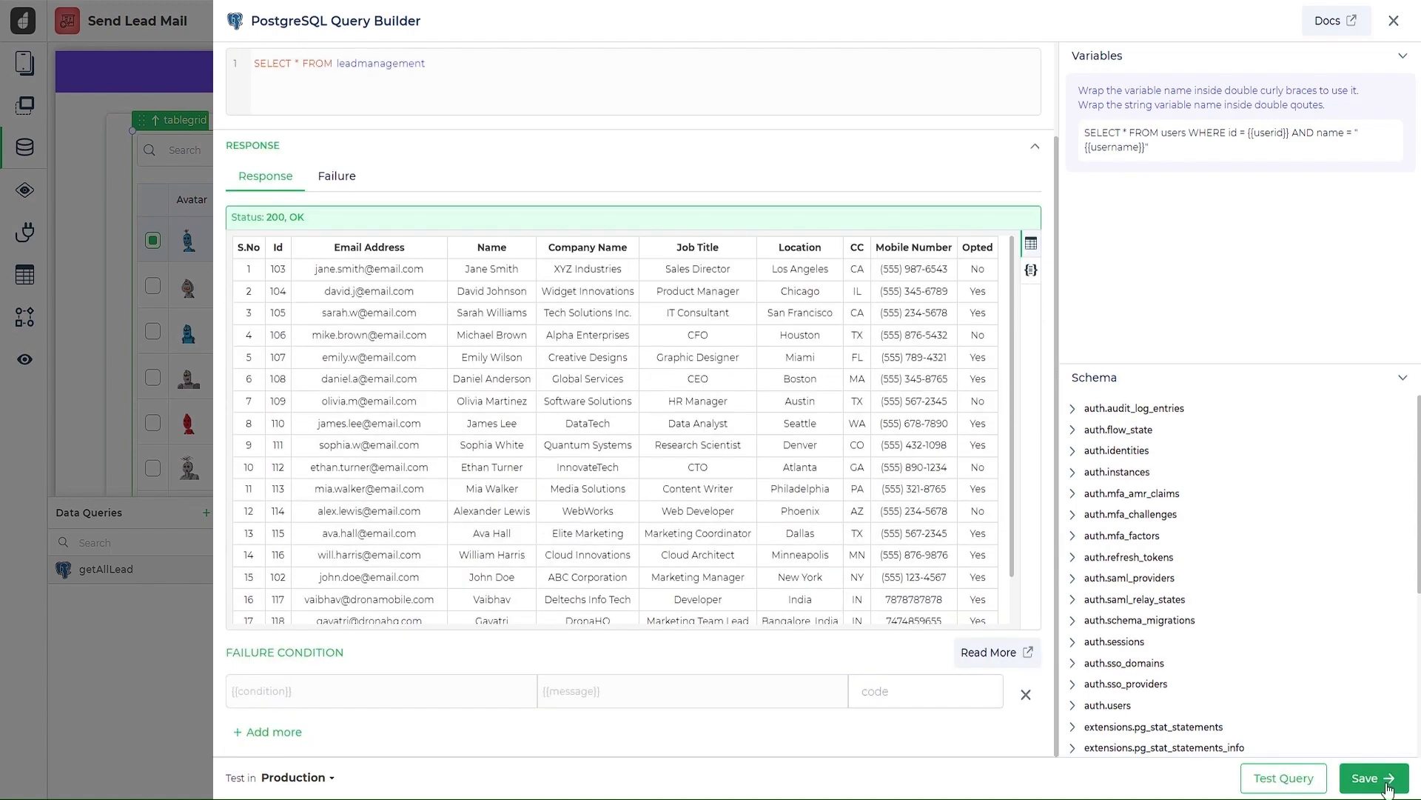
pyautogui.click(1386, 787)
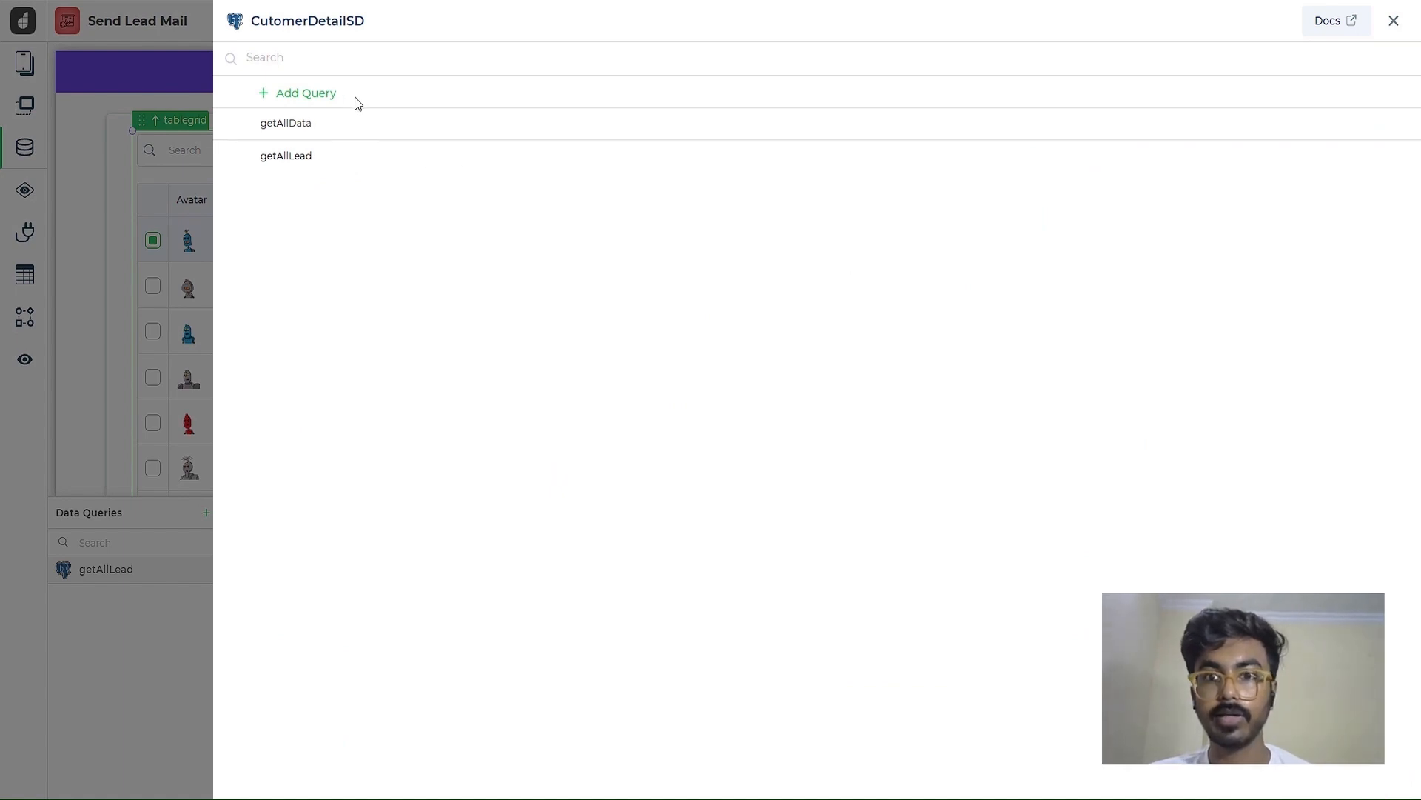
# Reopen the getAllLead query and look through the lead records in its test response
pyautogui.click(308, 104)
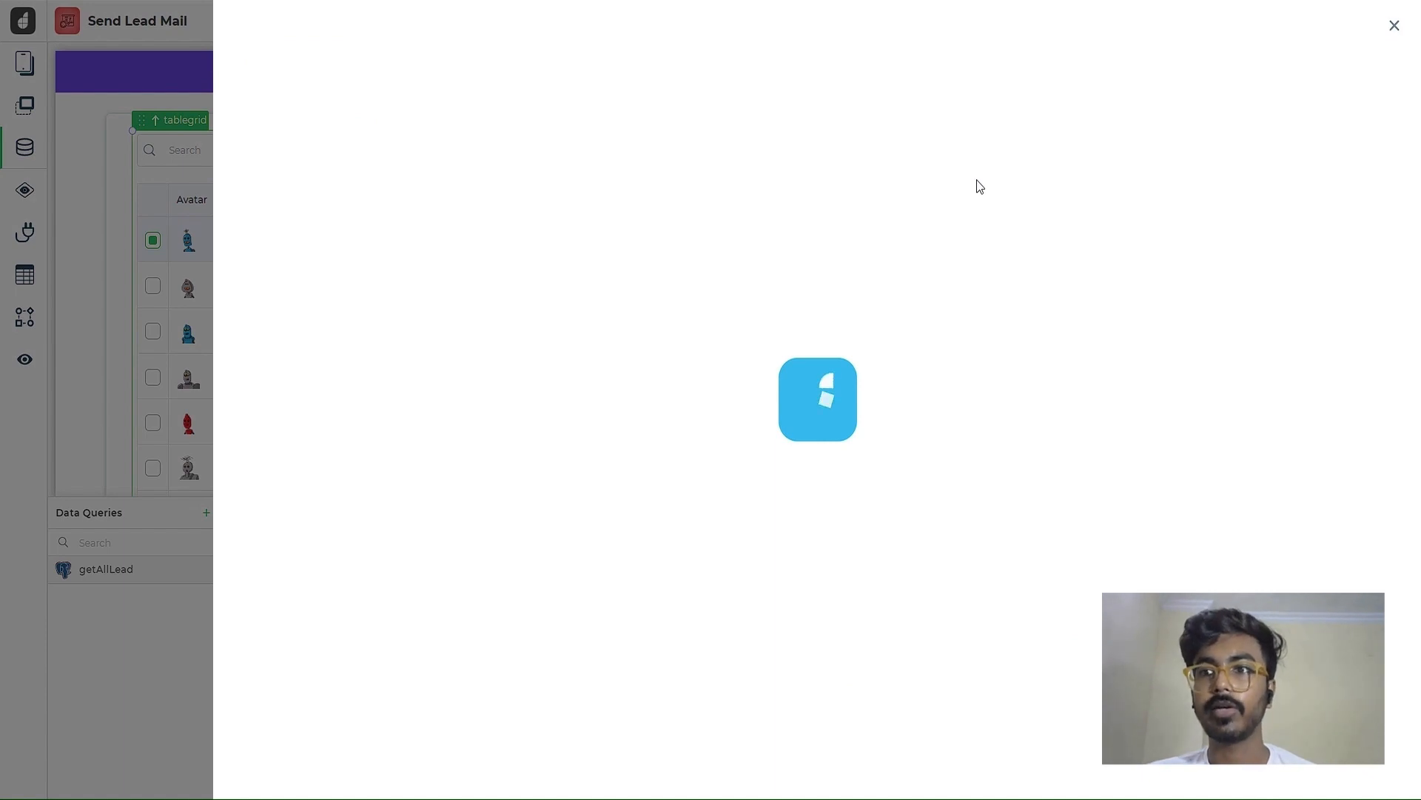
pyautogui.scroll(-3, 444, 418)
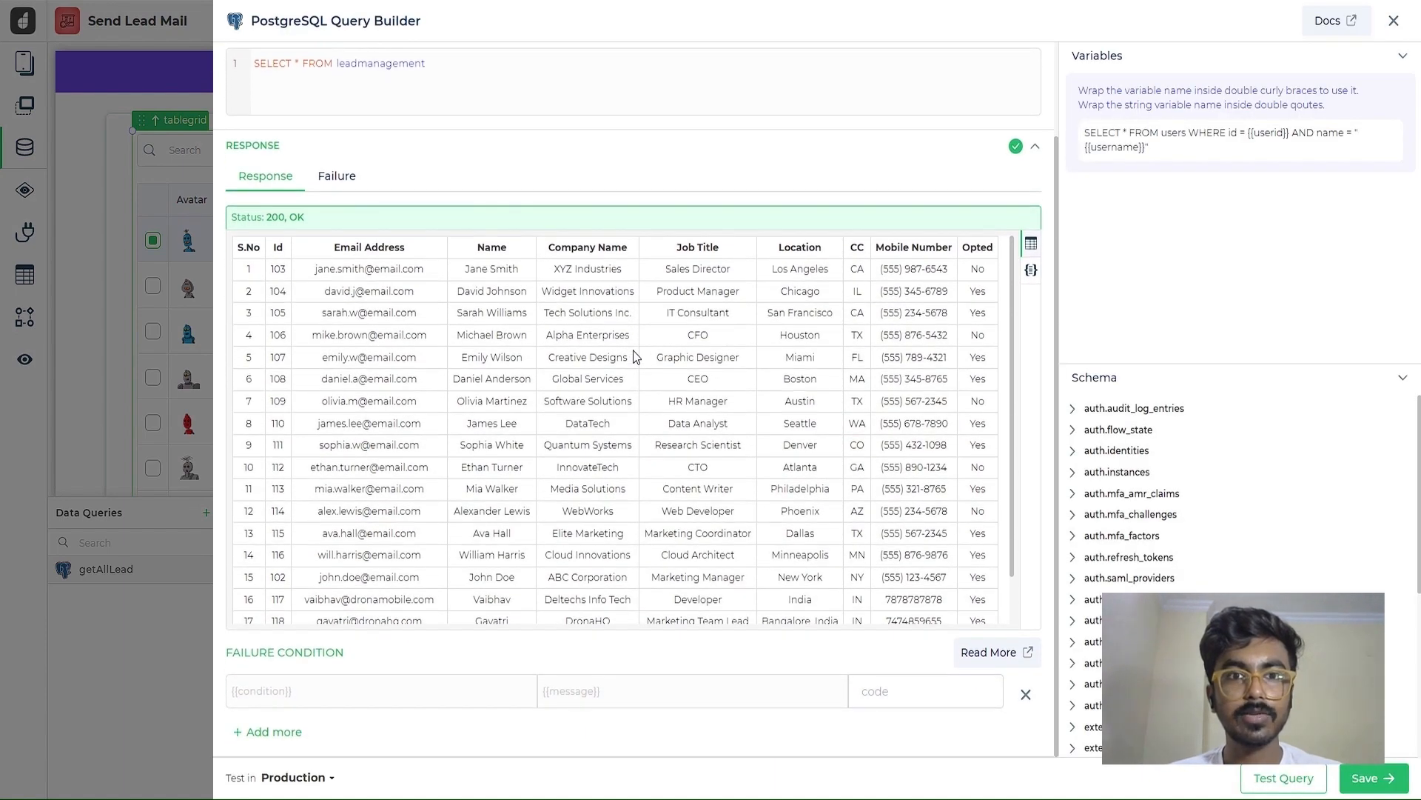
pyautogui.scroll(-2, 633, 350)
pyautogui.scroll(2, 633, 350)
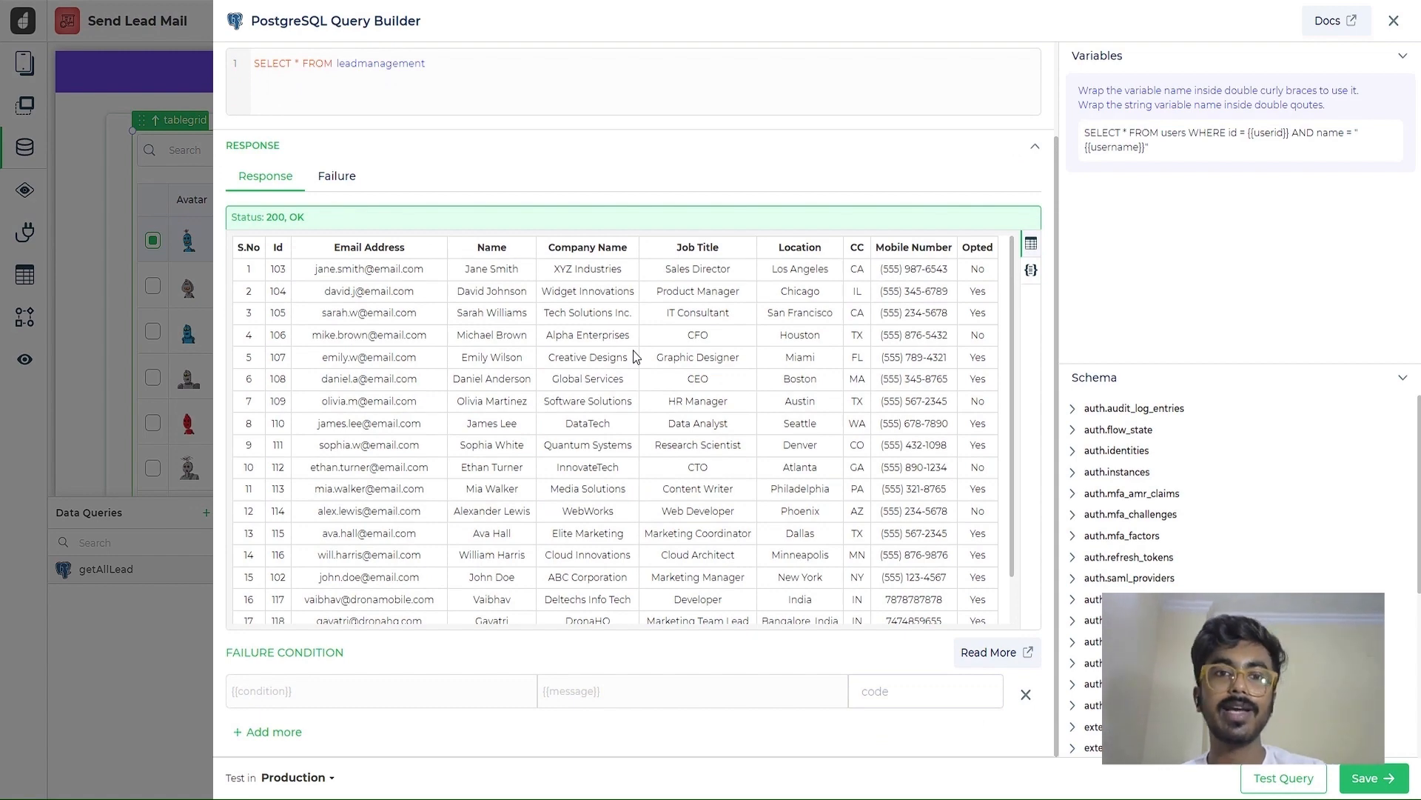
pyautogui.scroll(3, 633, 349)
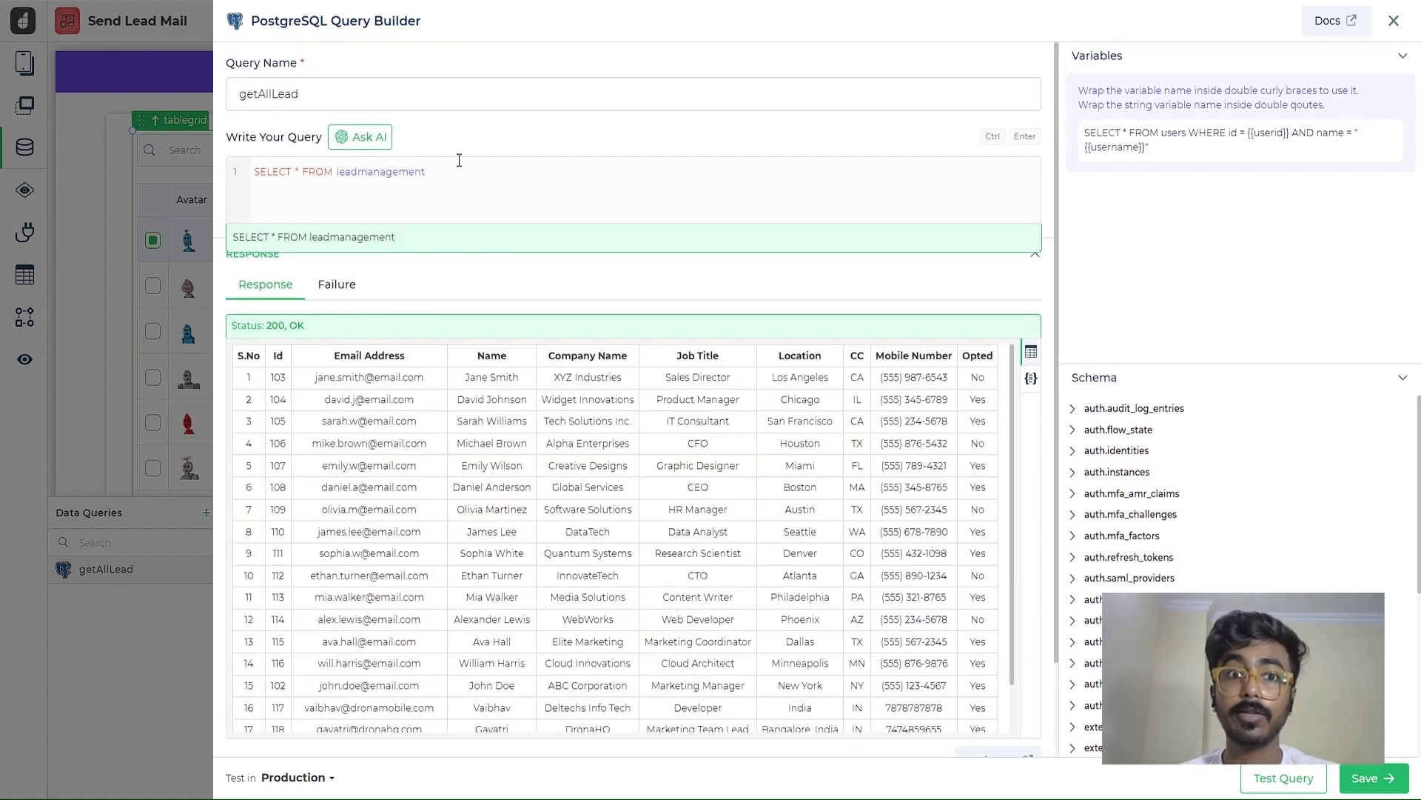
# Try an AI-generated query from the prompt "select all from leadmanagement where "CC" is 'IN'" and close the query builder without saving
pyautogui.click(357, 145)
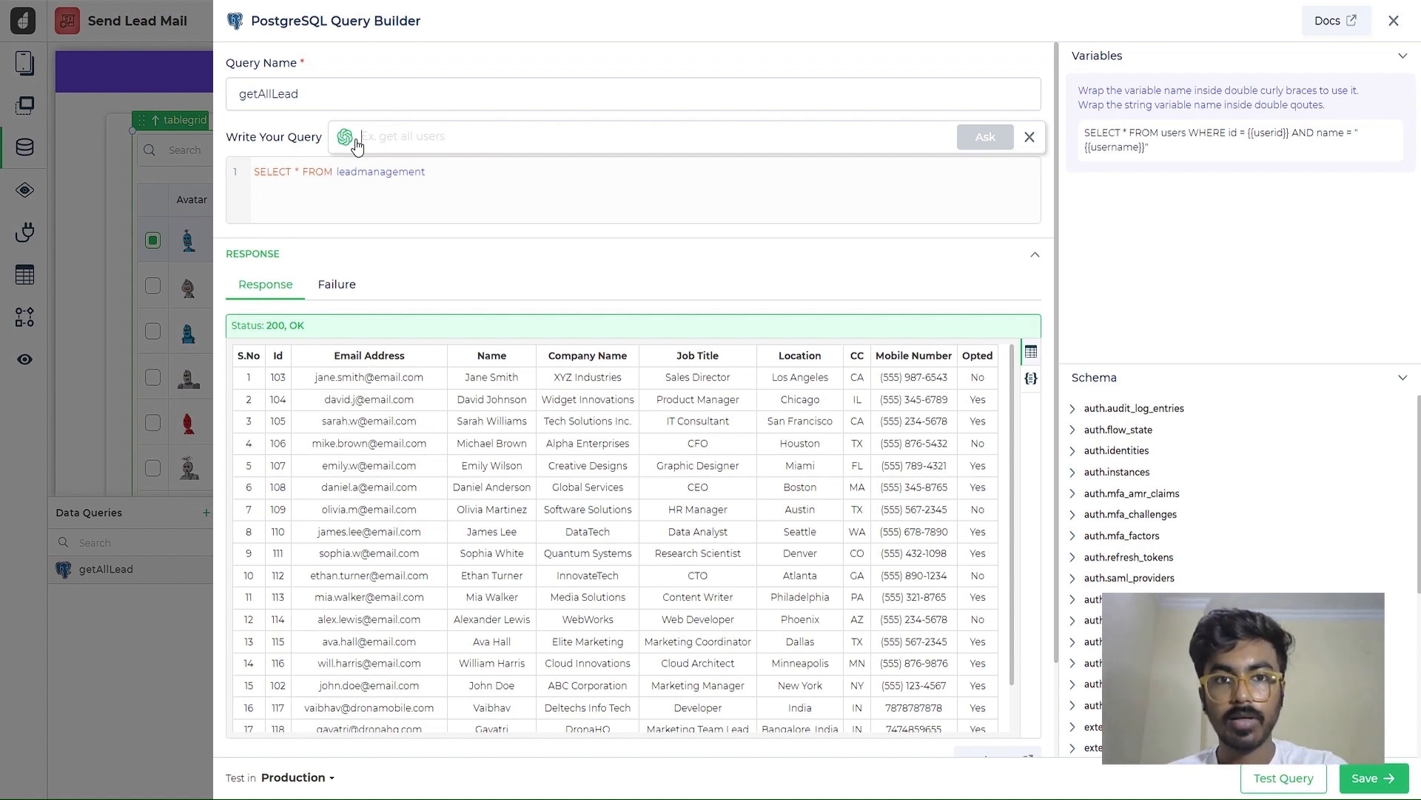
pyautogui.write('slect')
pyautogui.press('BackSpace')
pyautogui.press('BackSpace')
pyautogui.press('BackSpace')
pyautogui.write('e')
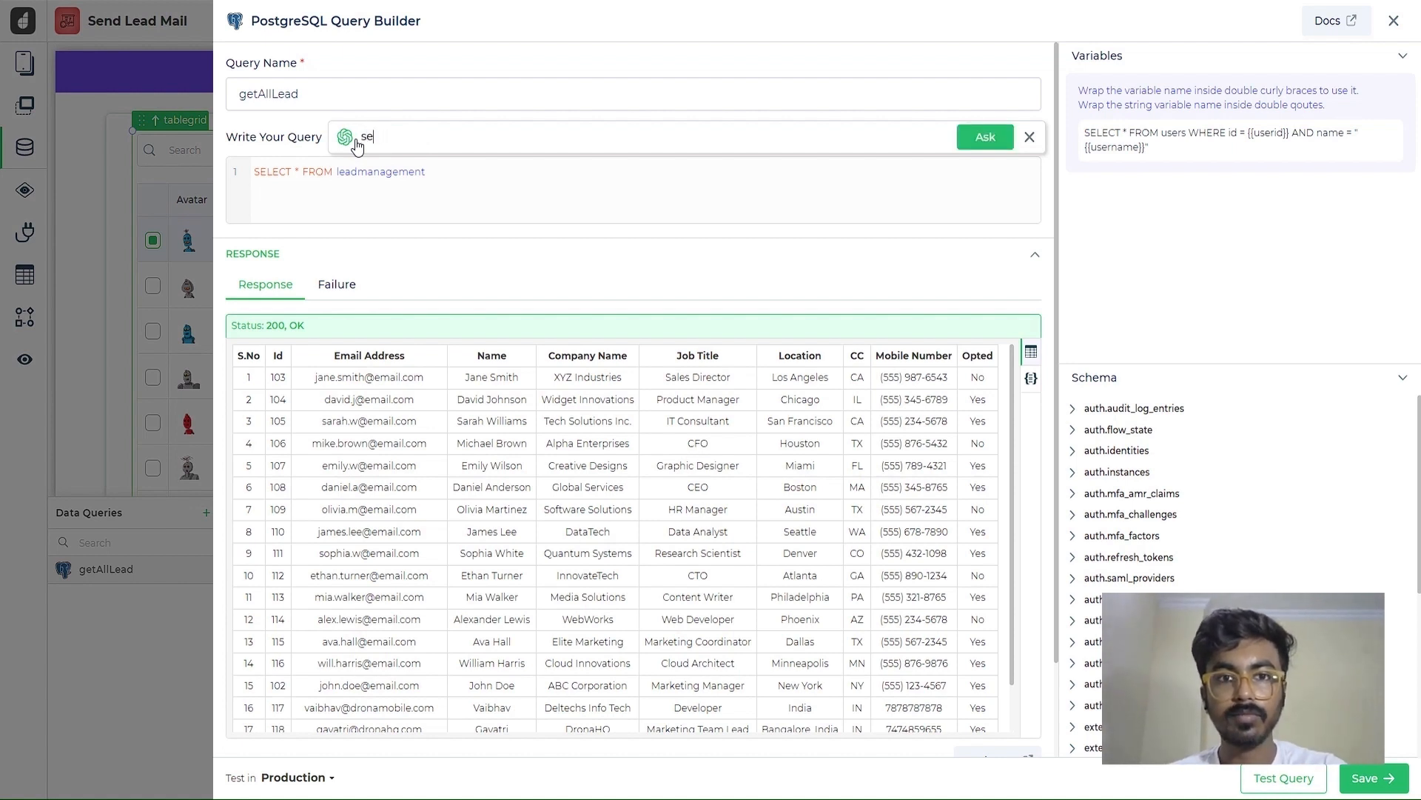
pyautogui.write('lect all from leadmanagement where ')
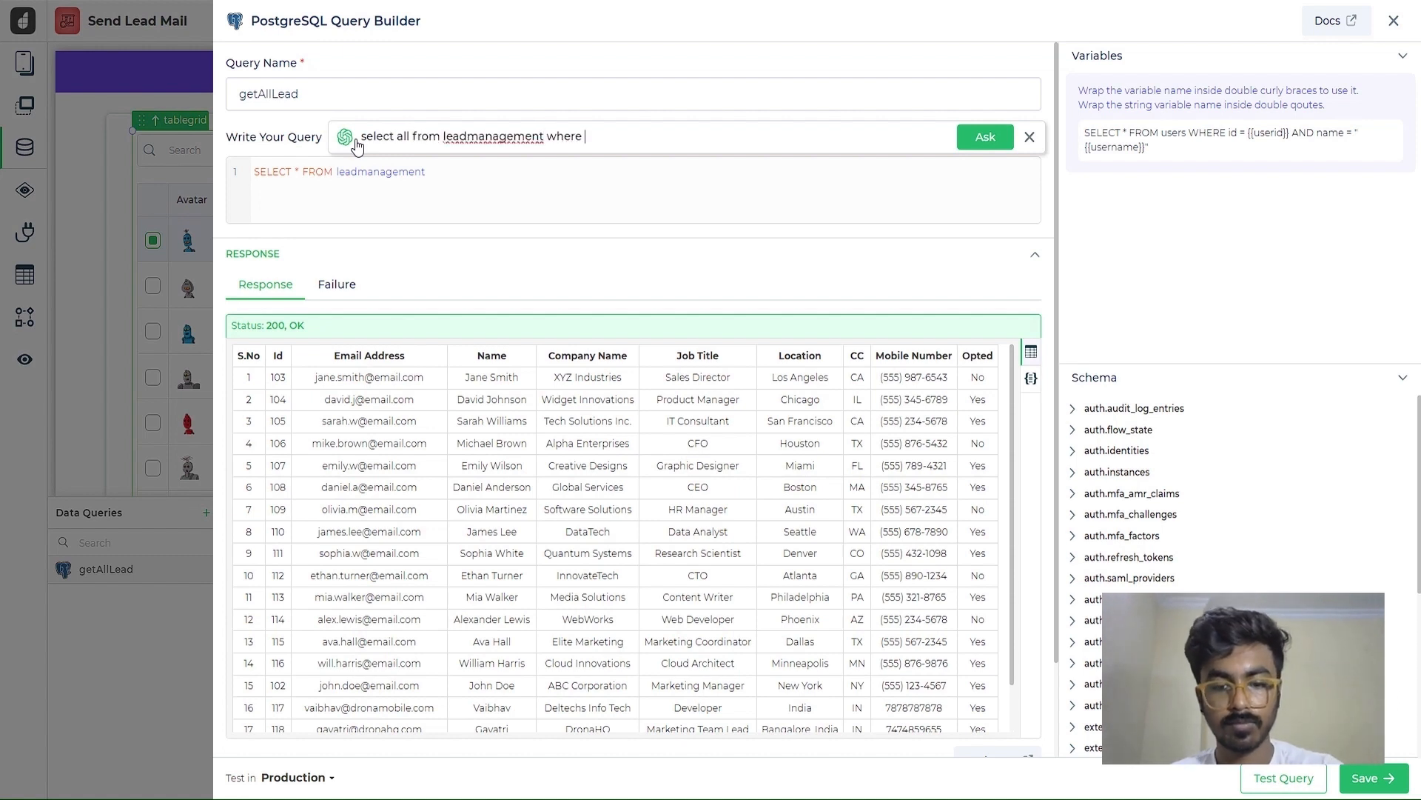
pyautogui.write('"CC" is \'IN')
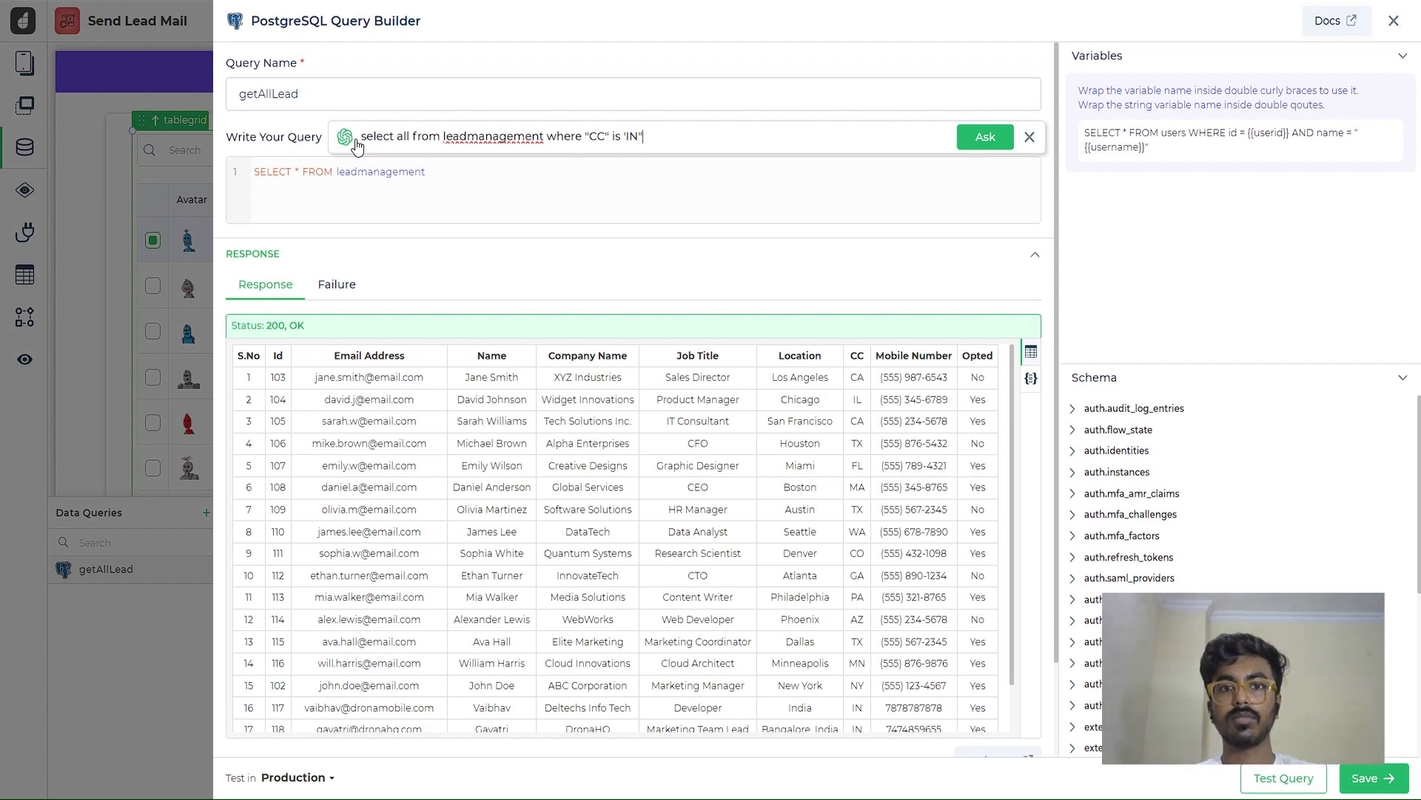
pyautogui.click(983, 138)
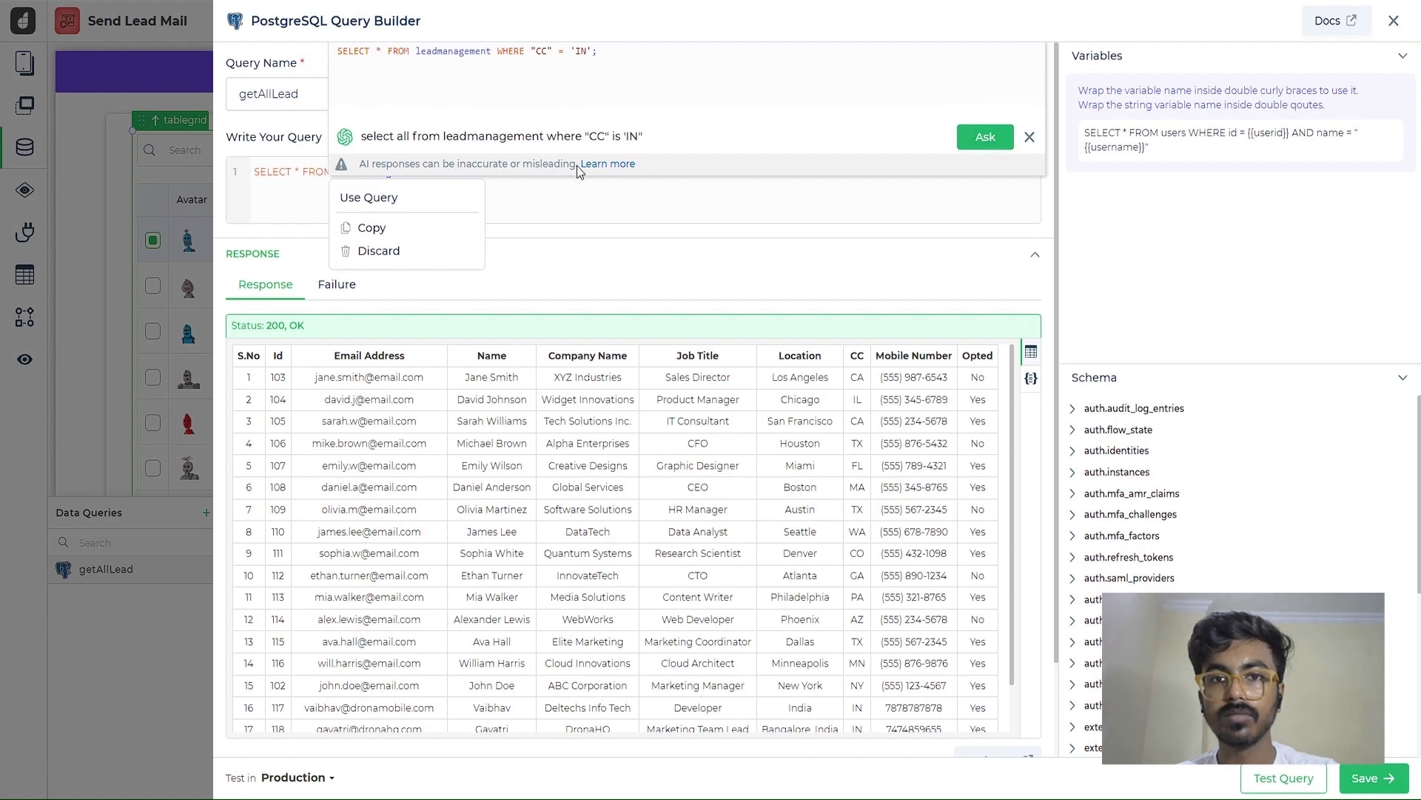
pyautogui.click(388, 213)
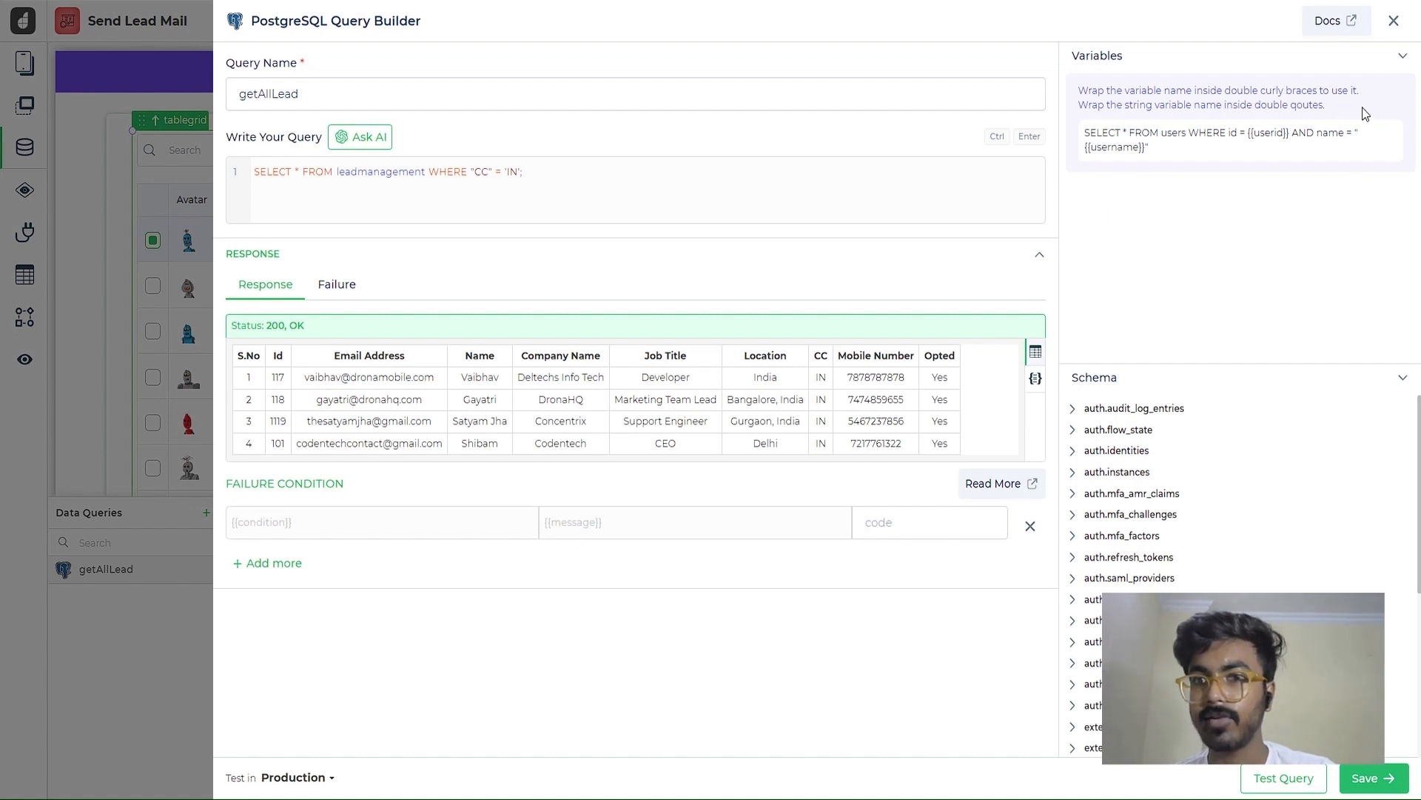
pyautogui.click(1391, 22)
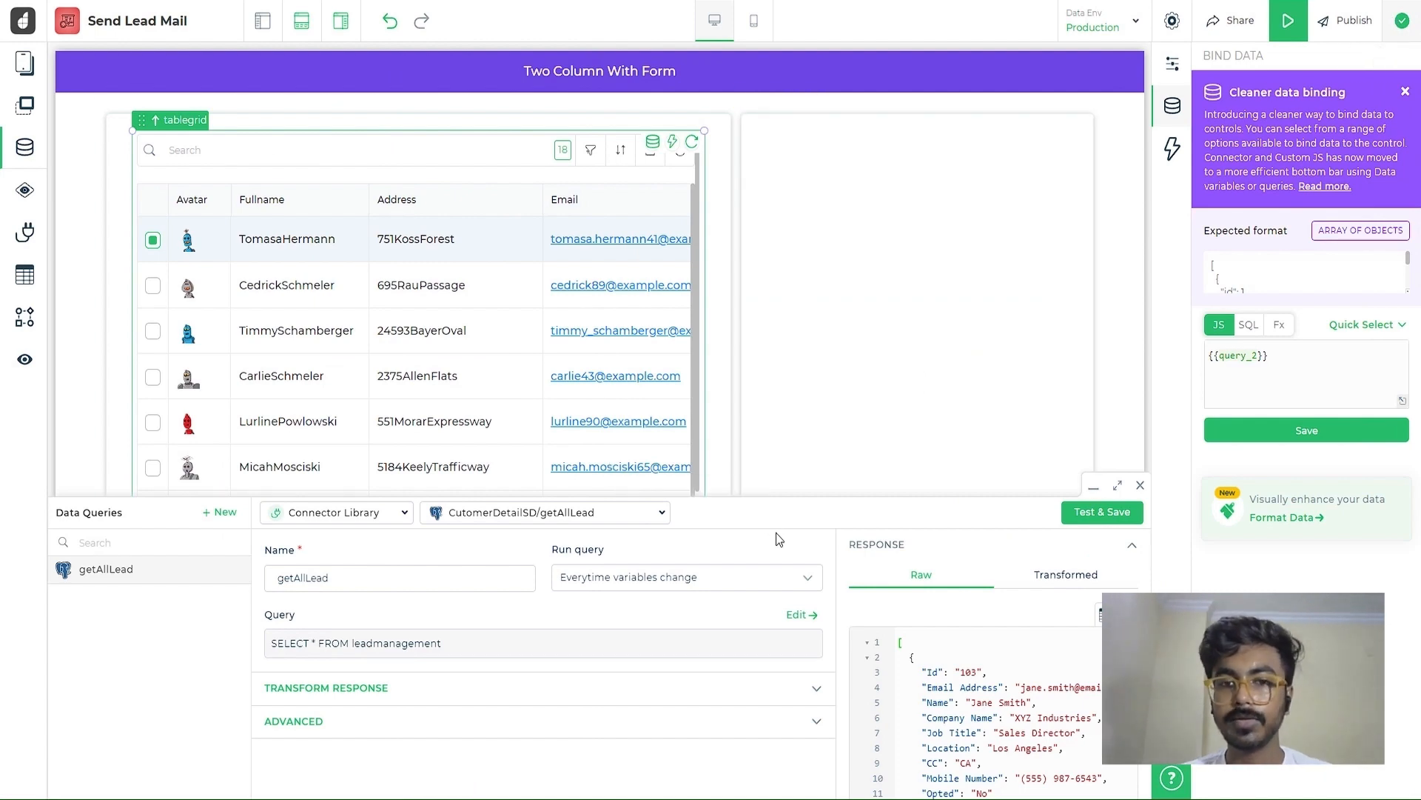
# Enlarge the data queries area, test and save getAllLead, and look through its transformed response
pyautogui.click(1118, 485)
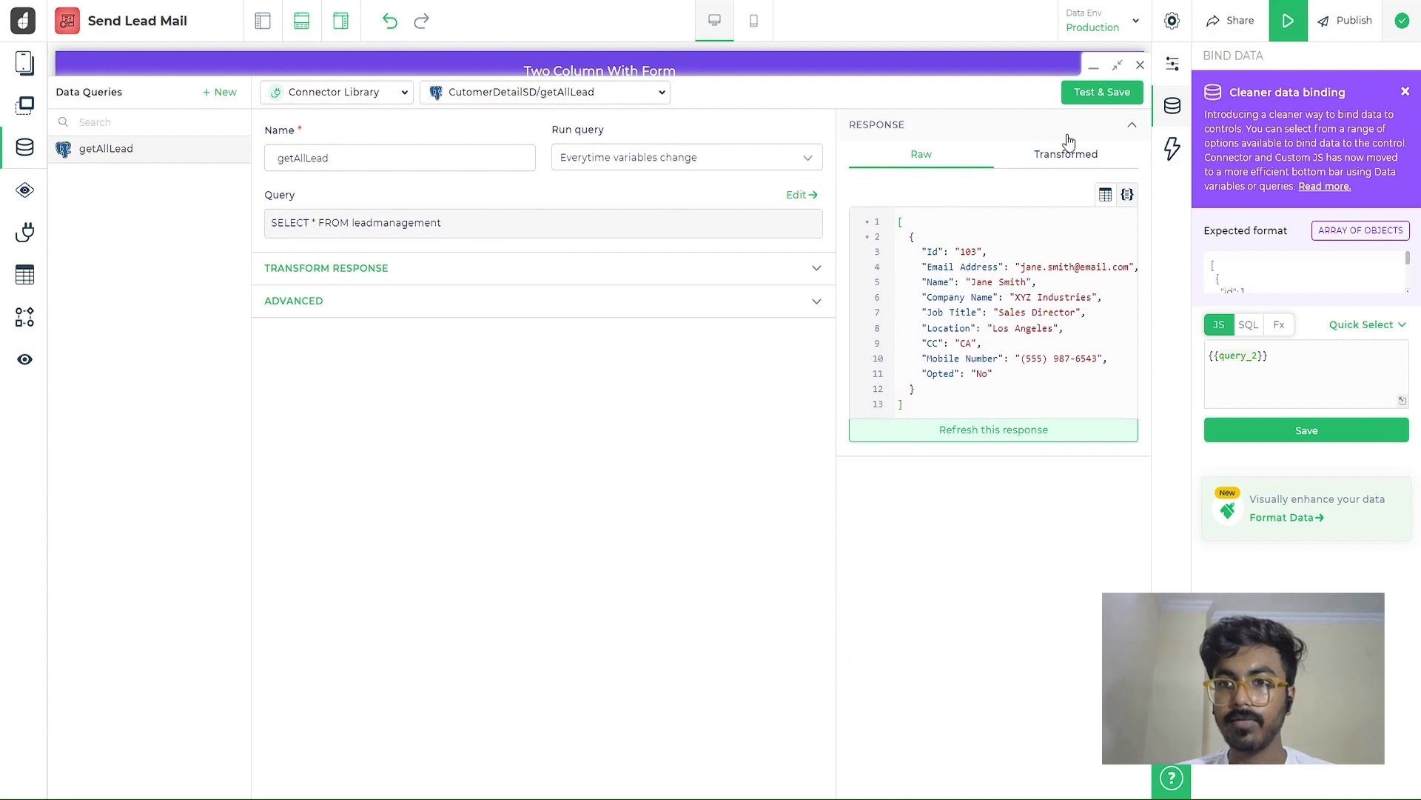
pyautogui.click(1048, 153)
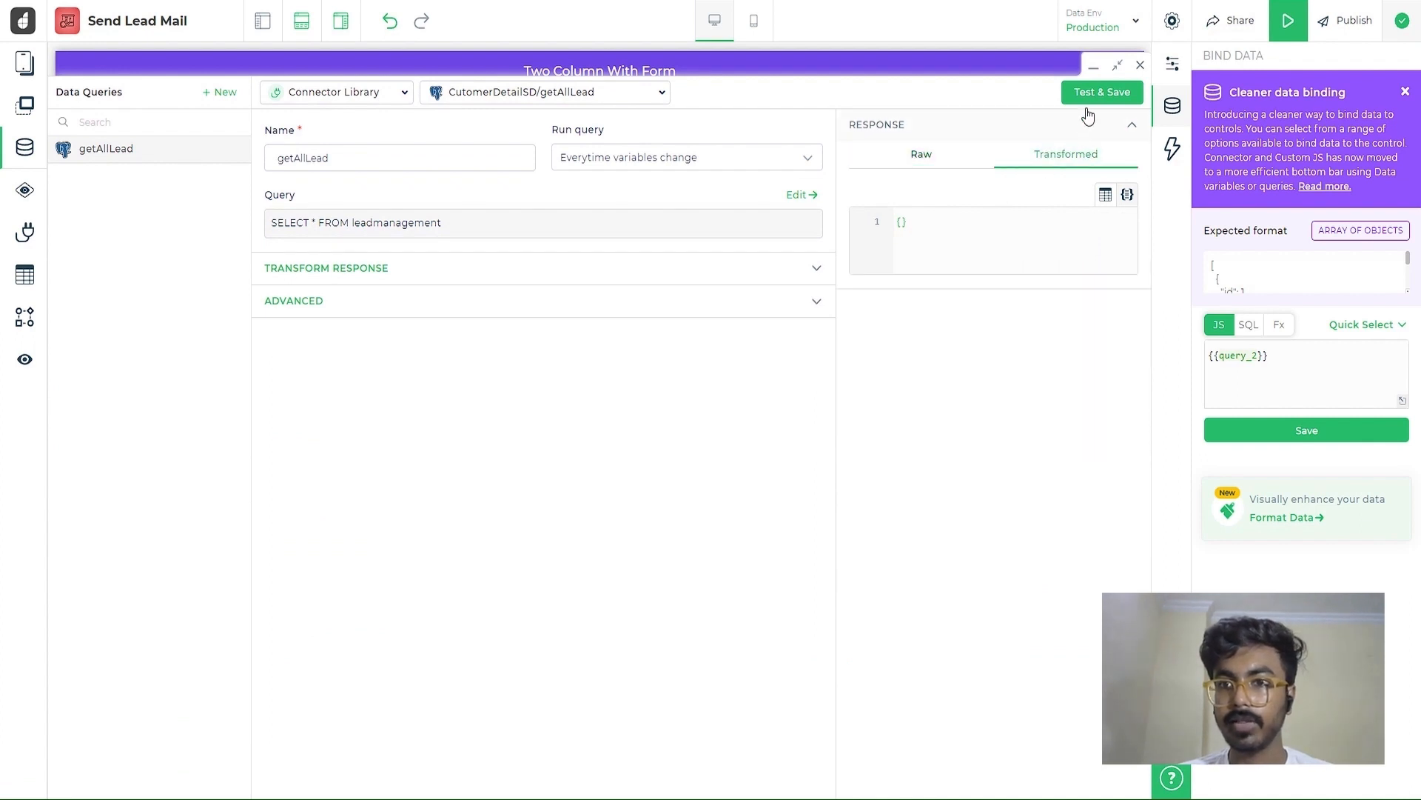
pyautogui.click(1064, 93)
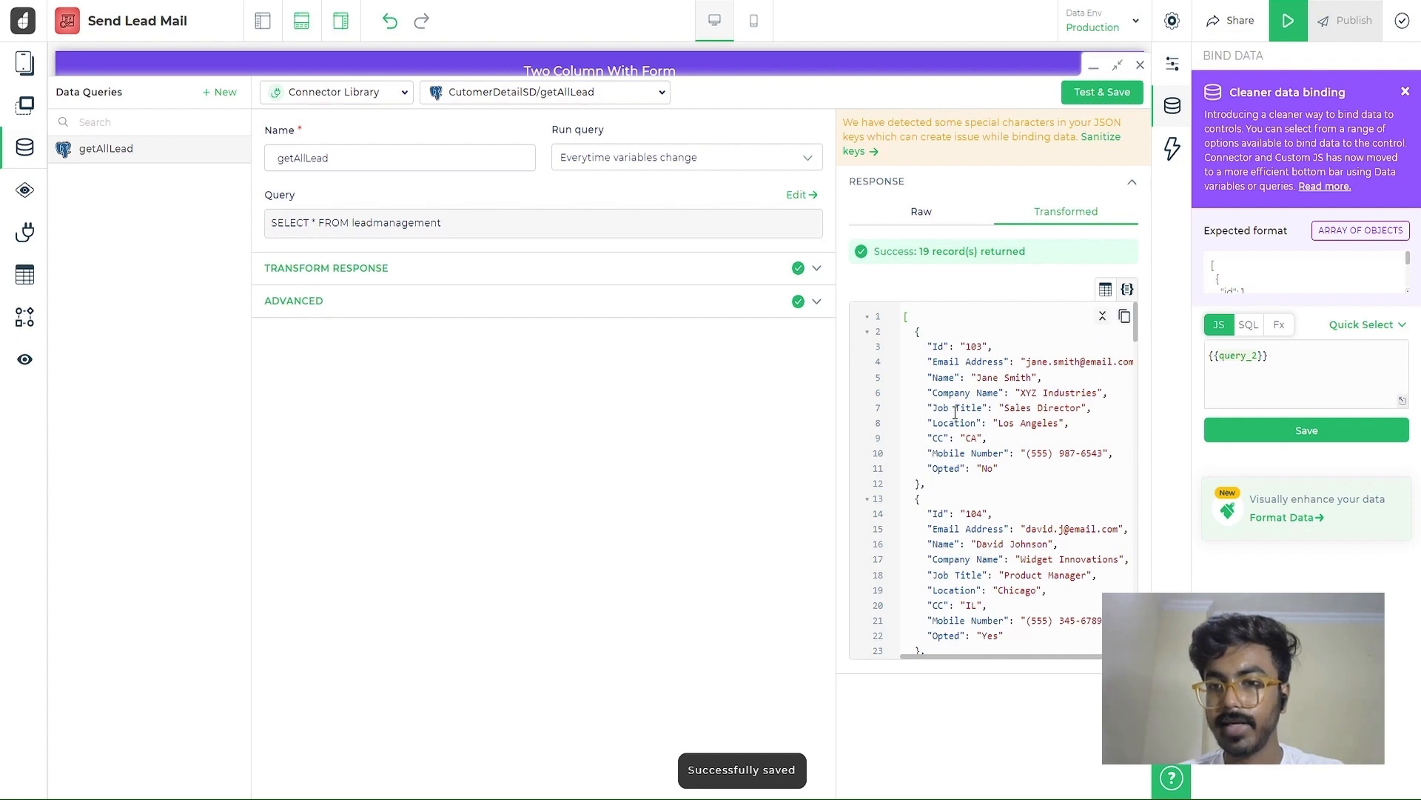
pyautogui.scroll(-3, 955, 412)
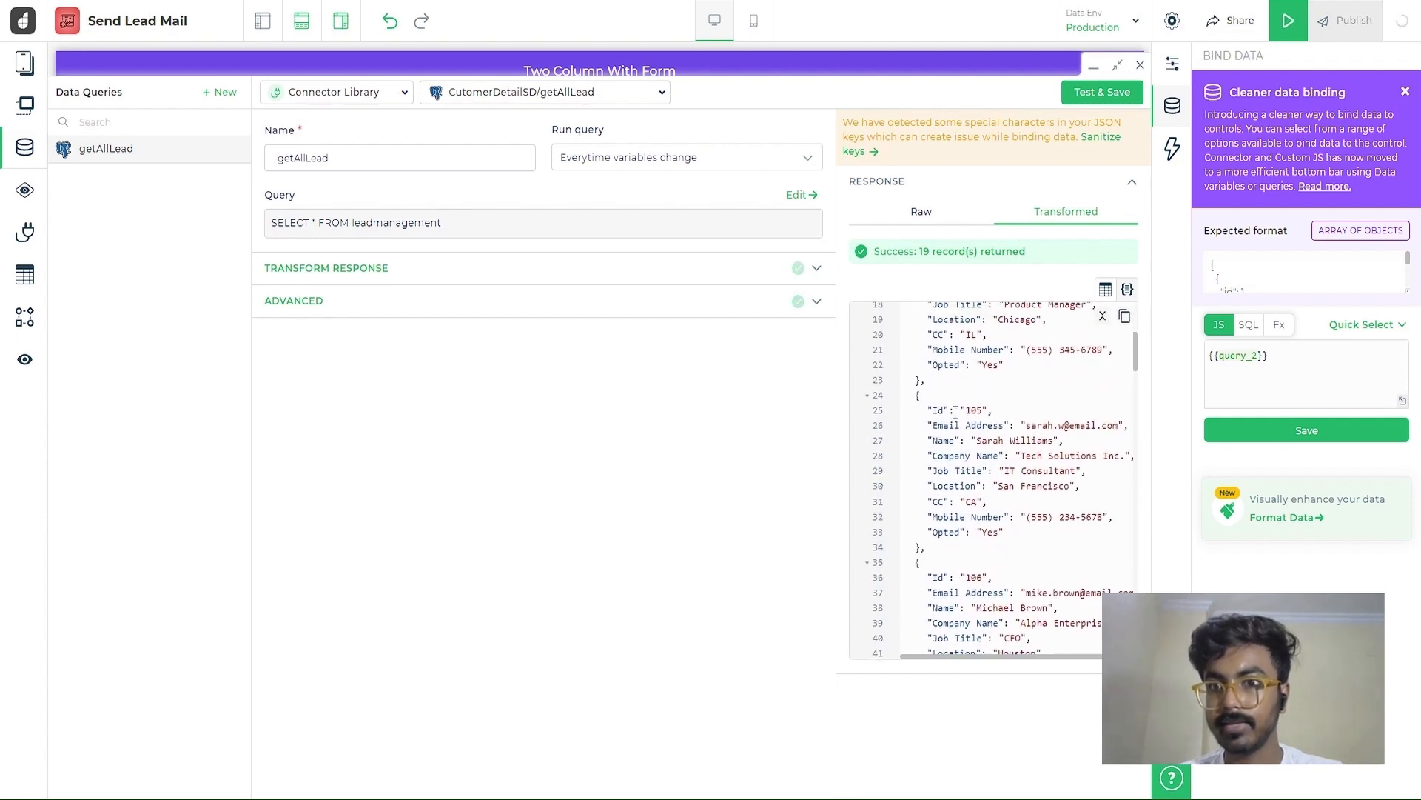
pyautogui.scroll(3, 955, 412)
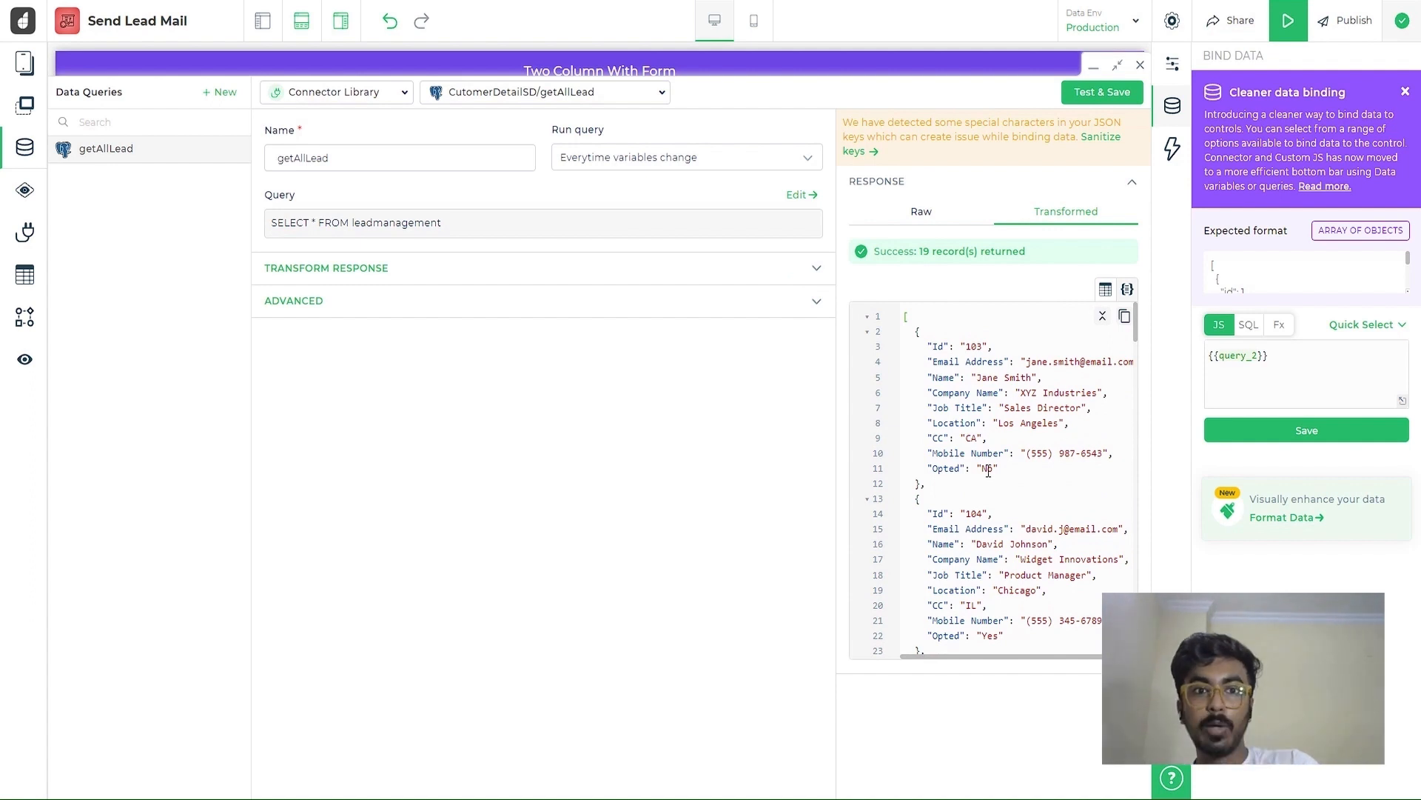
# Expand getAllLead's response transformation, rerun the raw database response and open the JavaScript transform editor
pyautogui.click(699, 276)
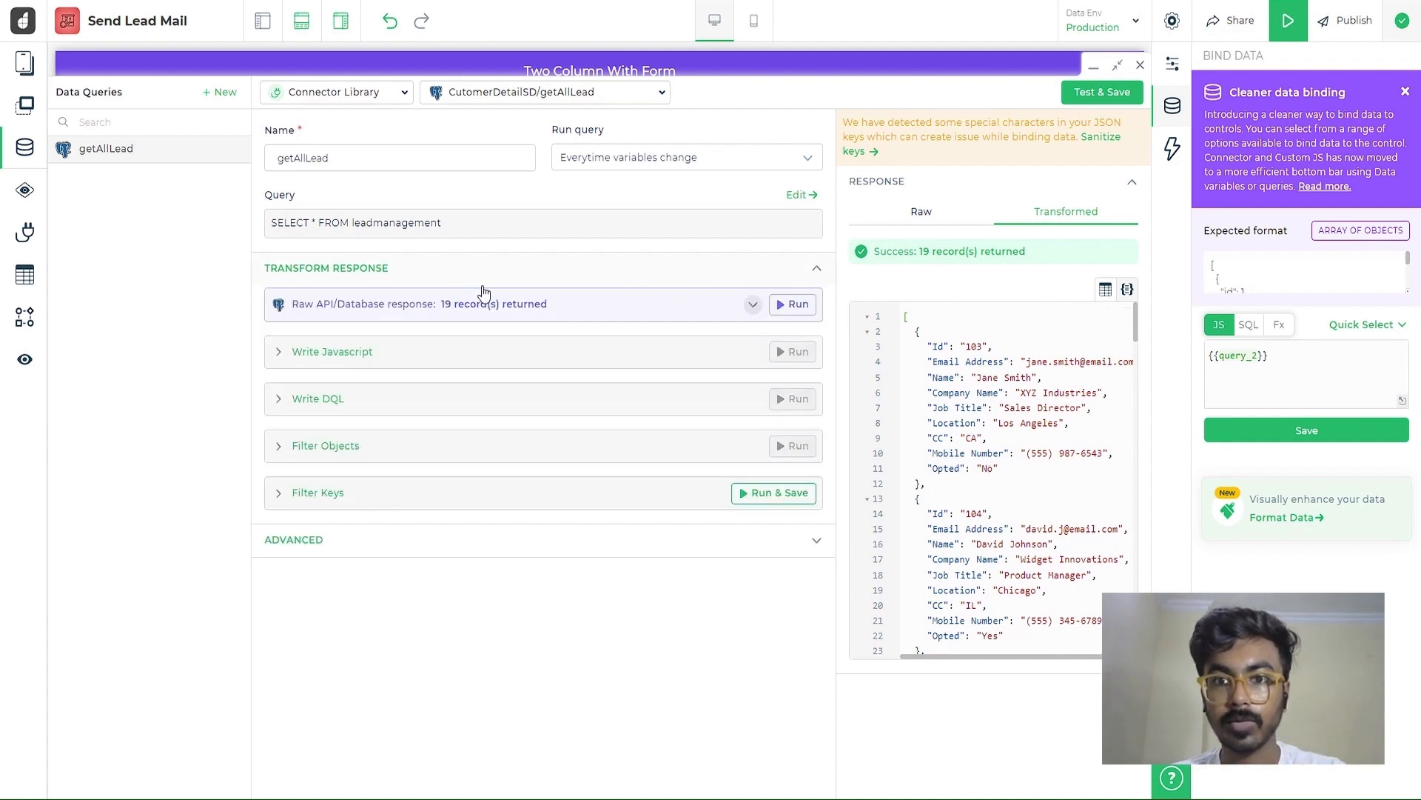
pyautogui.click(752, 304)
pyautogui.click(789, 304)
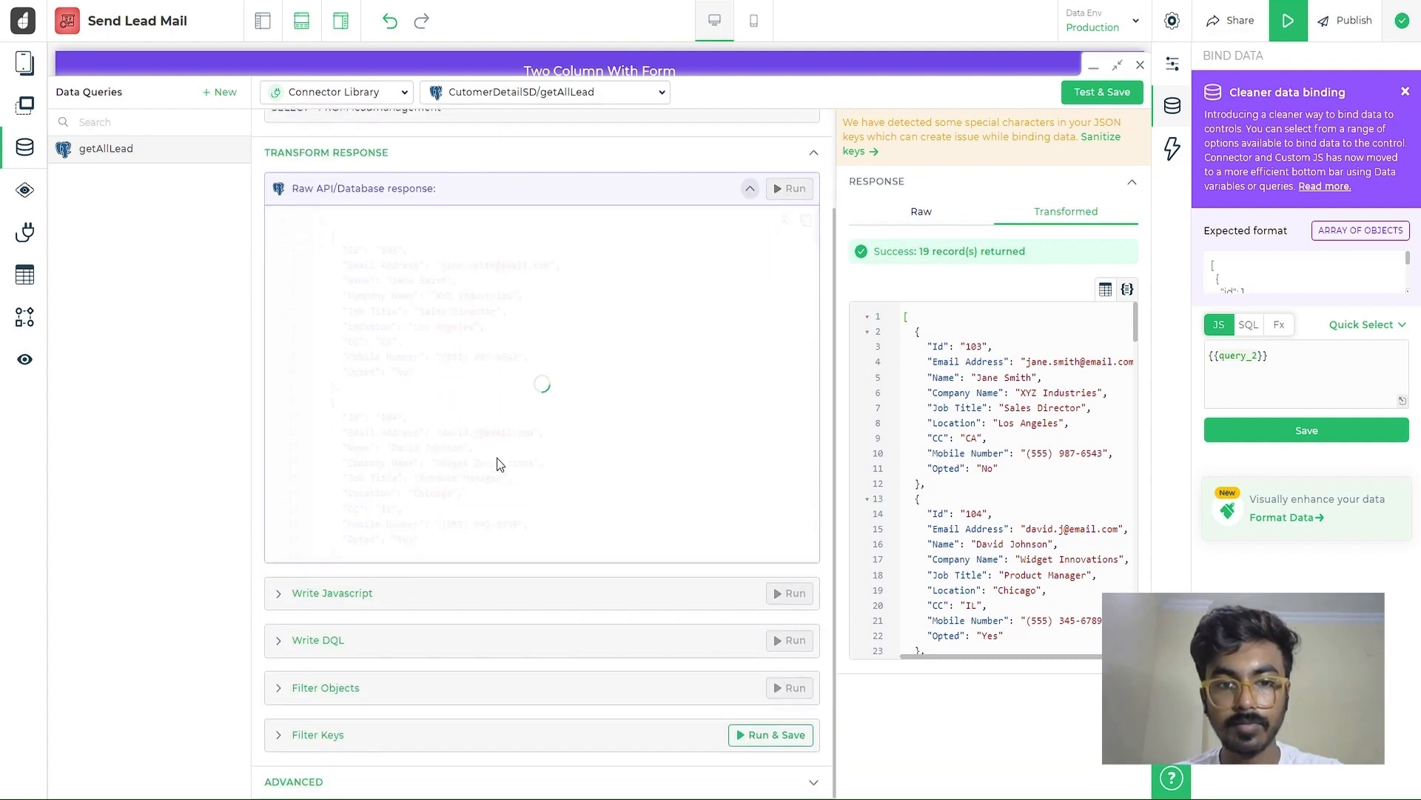
pyautogui.scroll(-3, 377, 617)
pyautogui.click(333, 707)
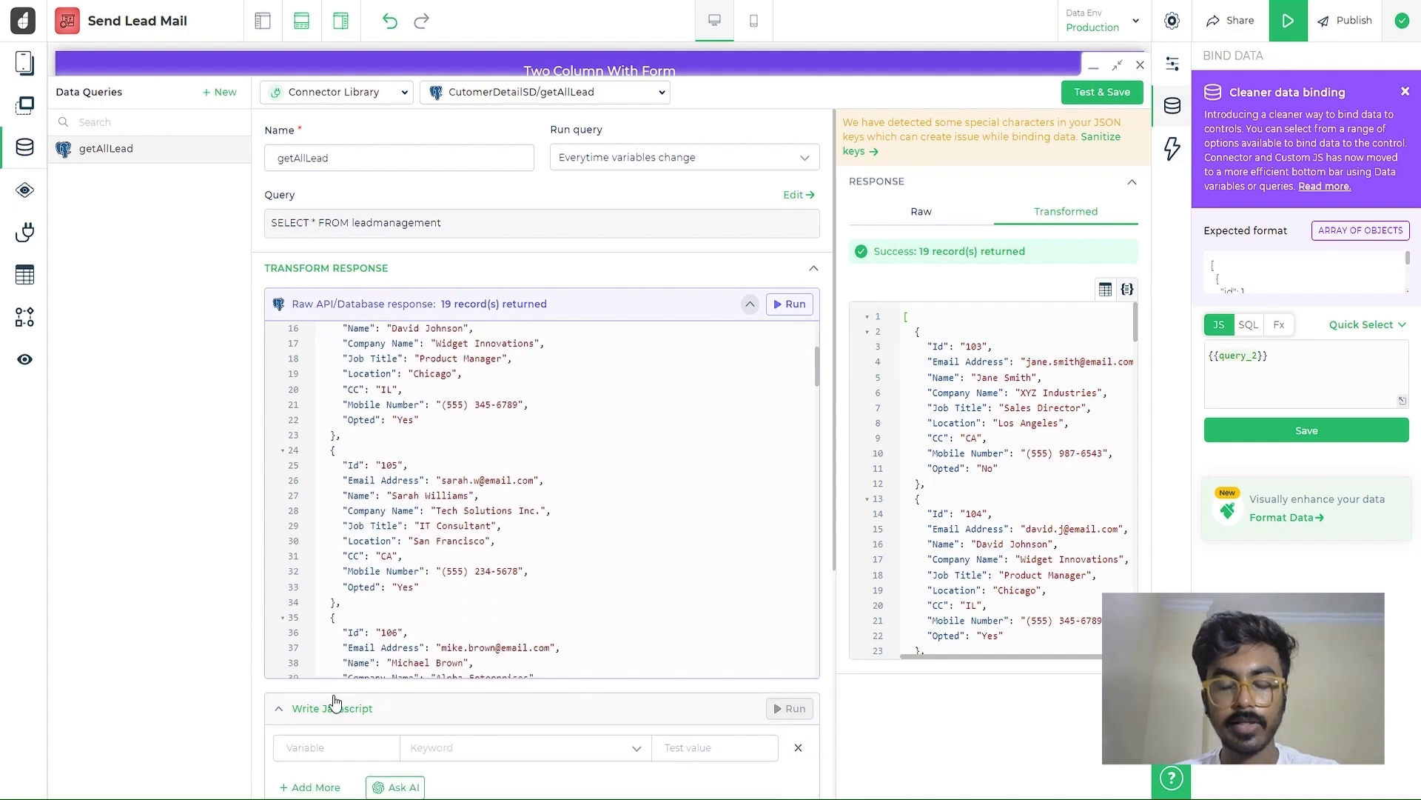
# Highlight the record with Id 105 in the raw response, and its "CC": "CA" entry
pyautogui.click(389, 574)
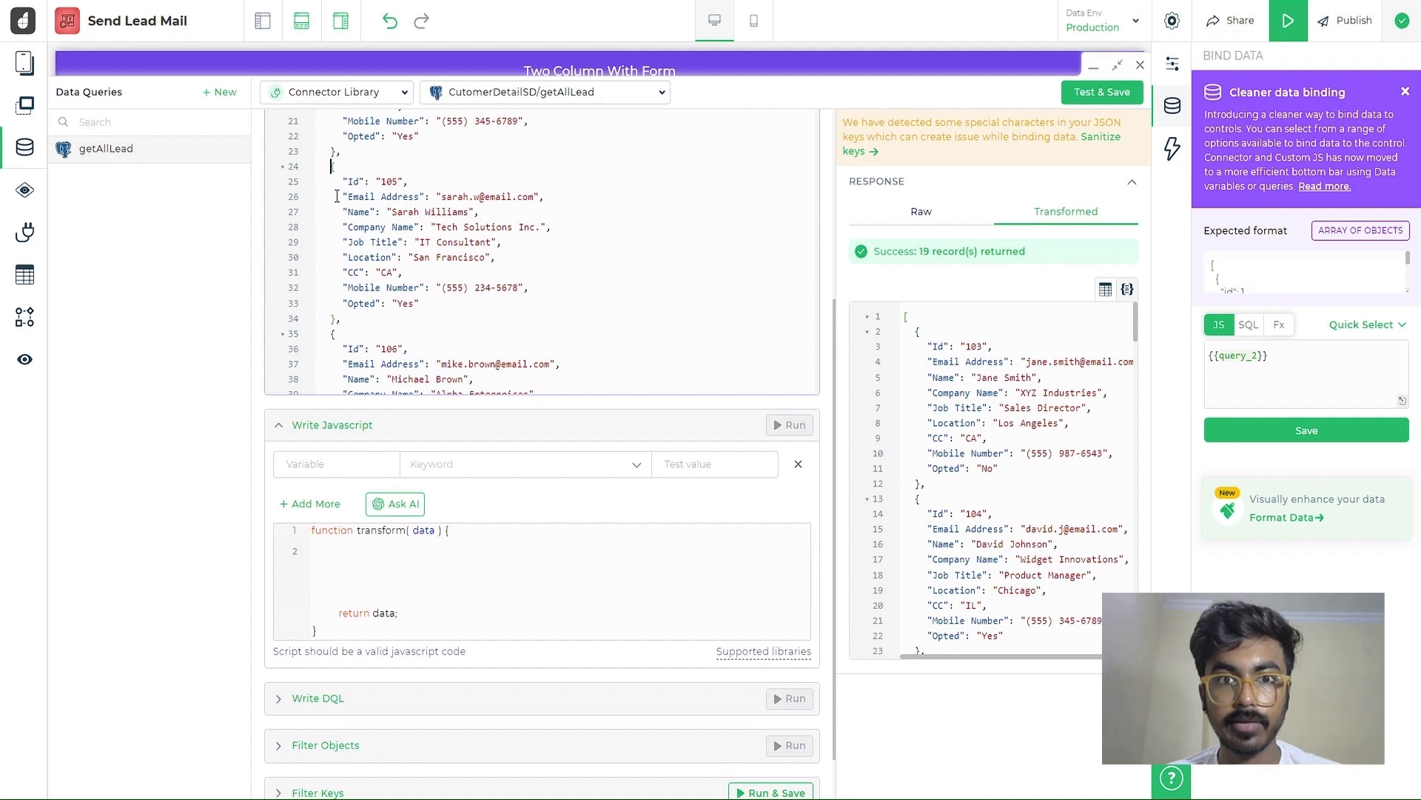
pyautogui.moveTo(331, 169); pyautogui.dragTo(339, 326)
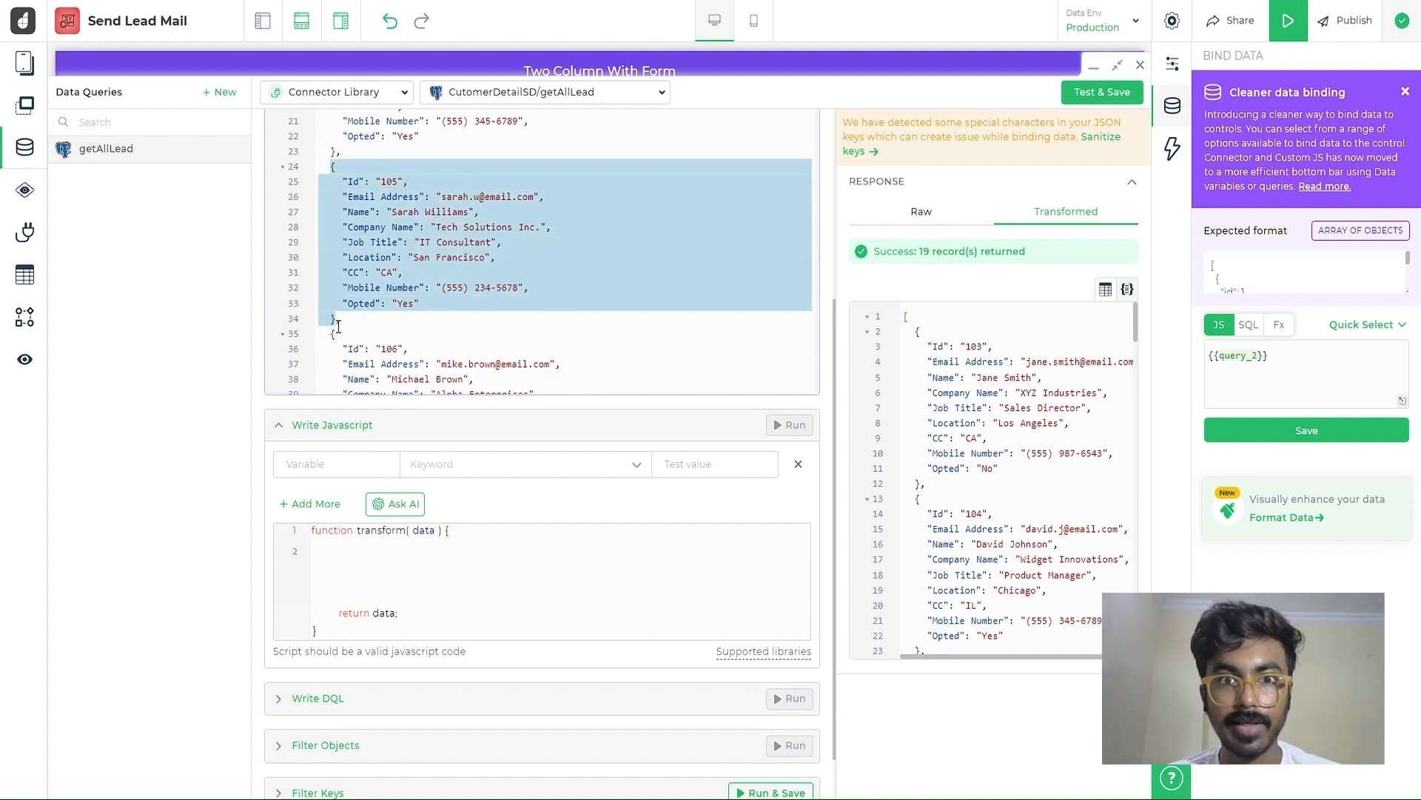
pyautogui.click(389, 274)
pyautogui.moveTo(341, 276); pyautogui.dragTo(400, 272)
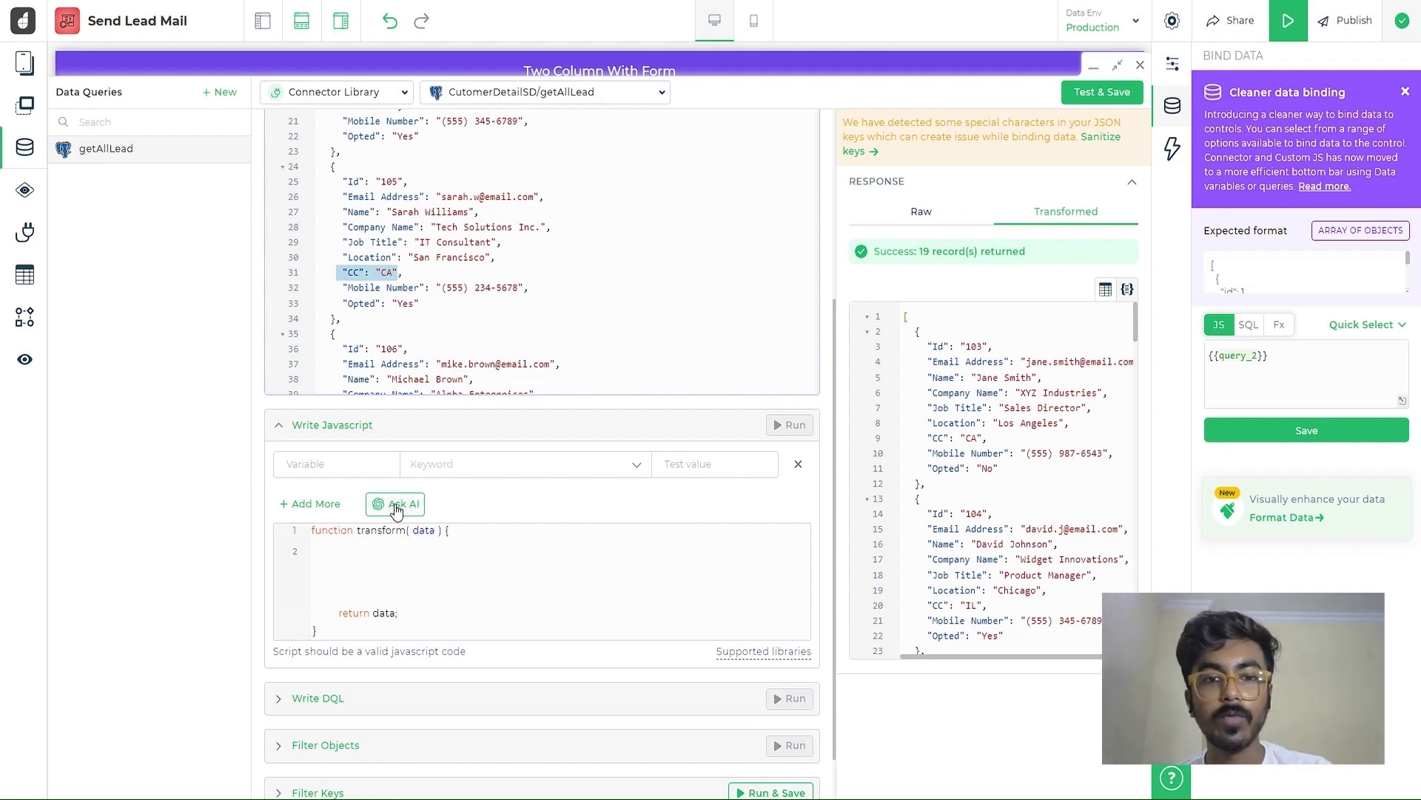
# Paste code into the transform function that replaces each record's CC value using countryPhoneCodeMapping, with null for unknown codes
pyautogui.click(382, 550)
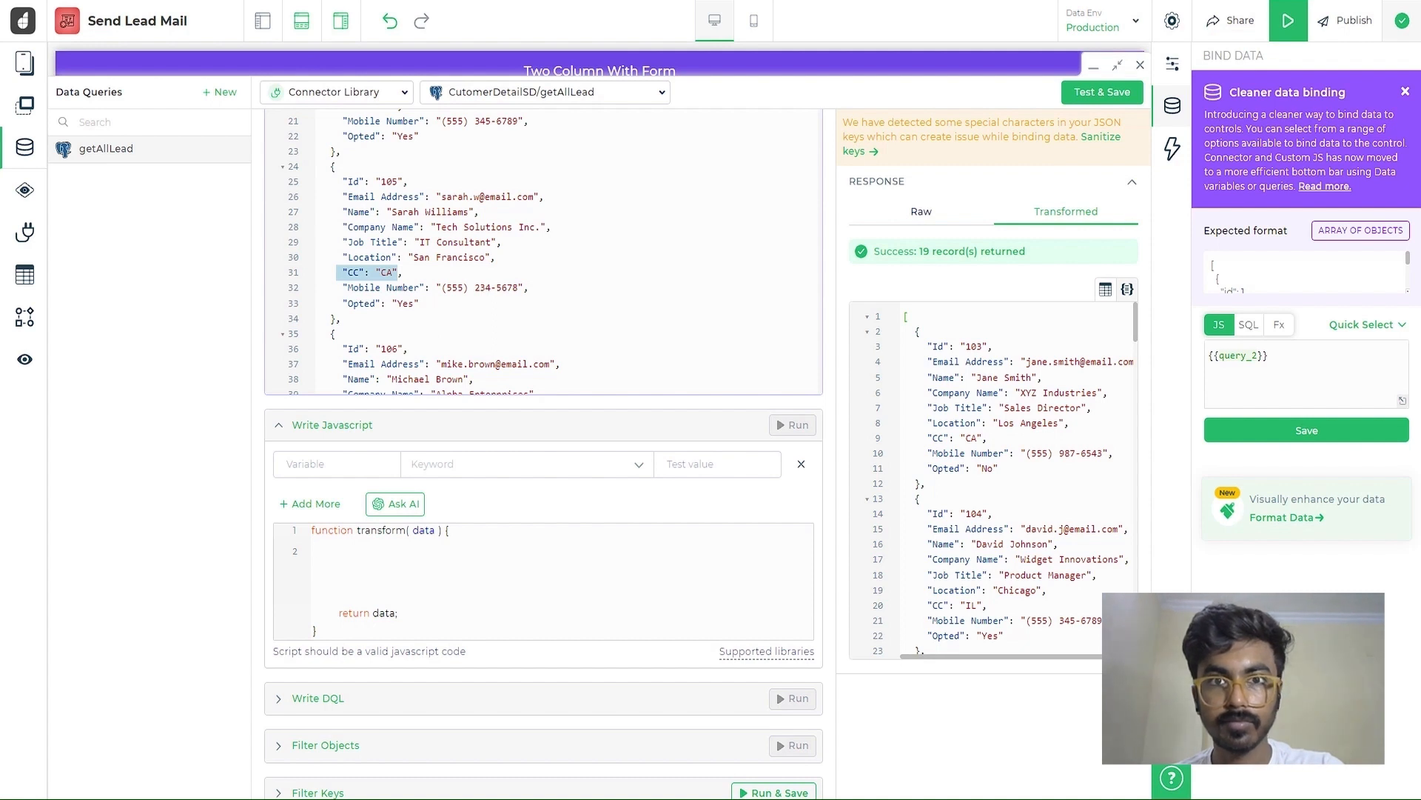
pyautogui.hotkey('ctrl', 'v')
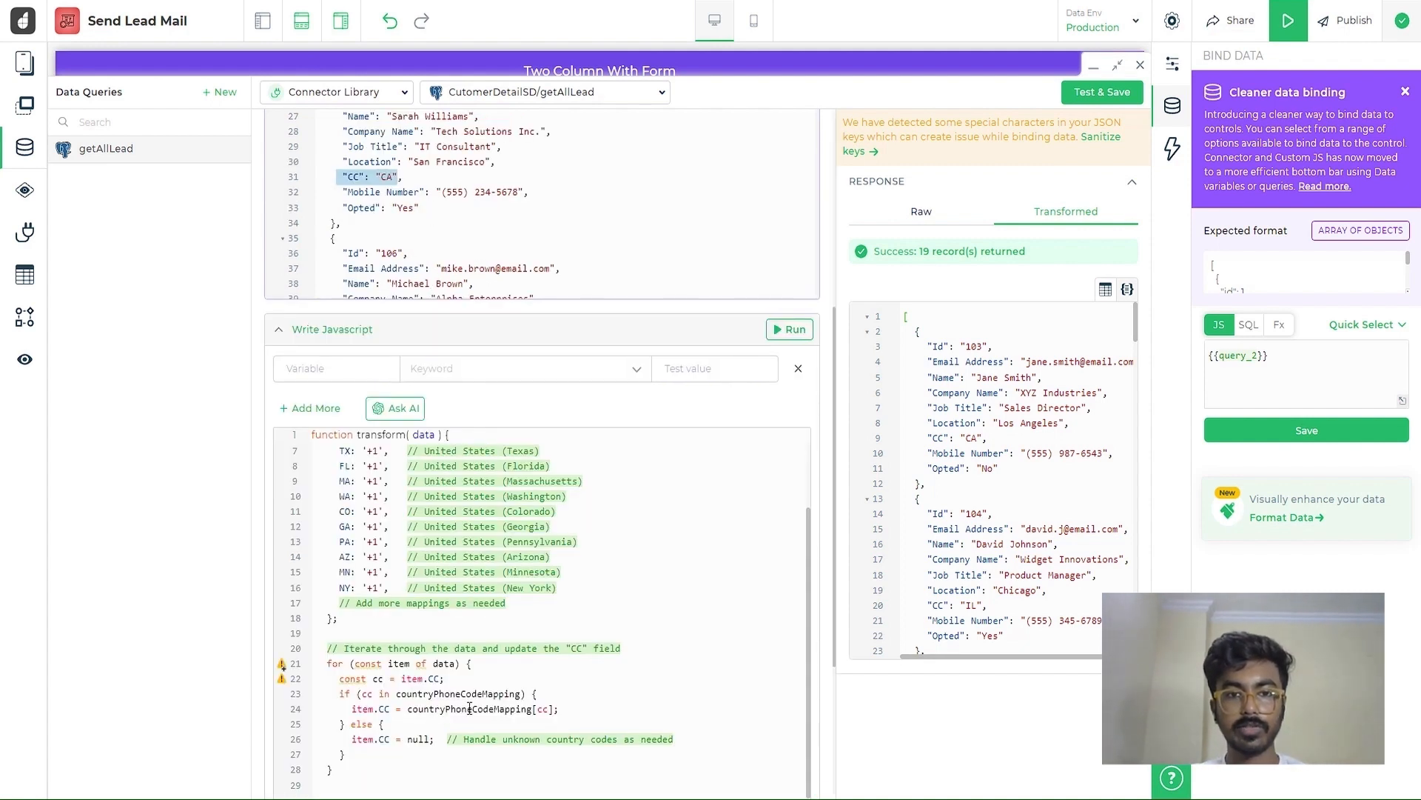
# Run the JavaScript transform, look through the CC values in its output and expand the key filter settings
pyautogui.scroll(3, 470, 709)
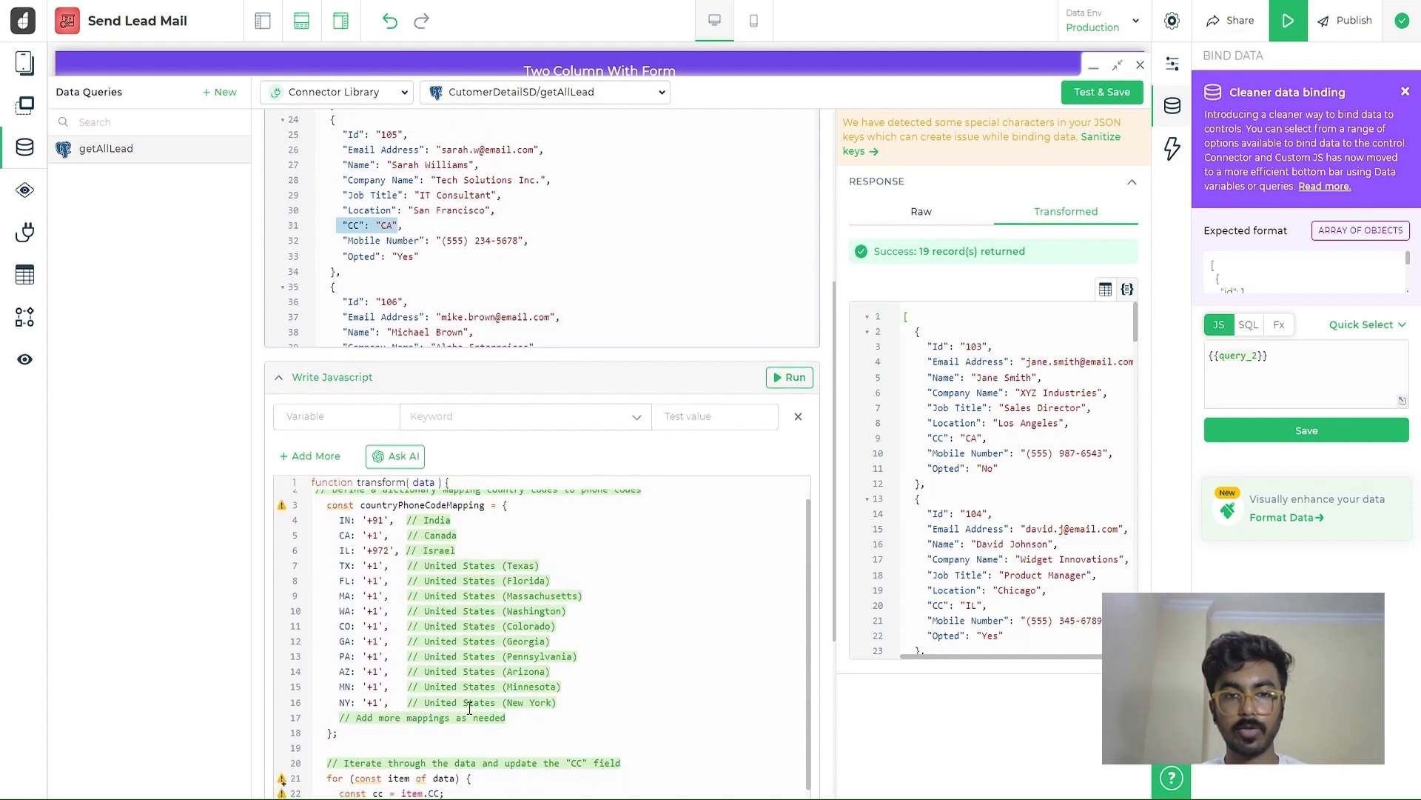
pyautogui.scroll(-5, 469, 709)
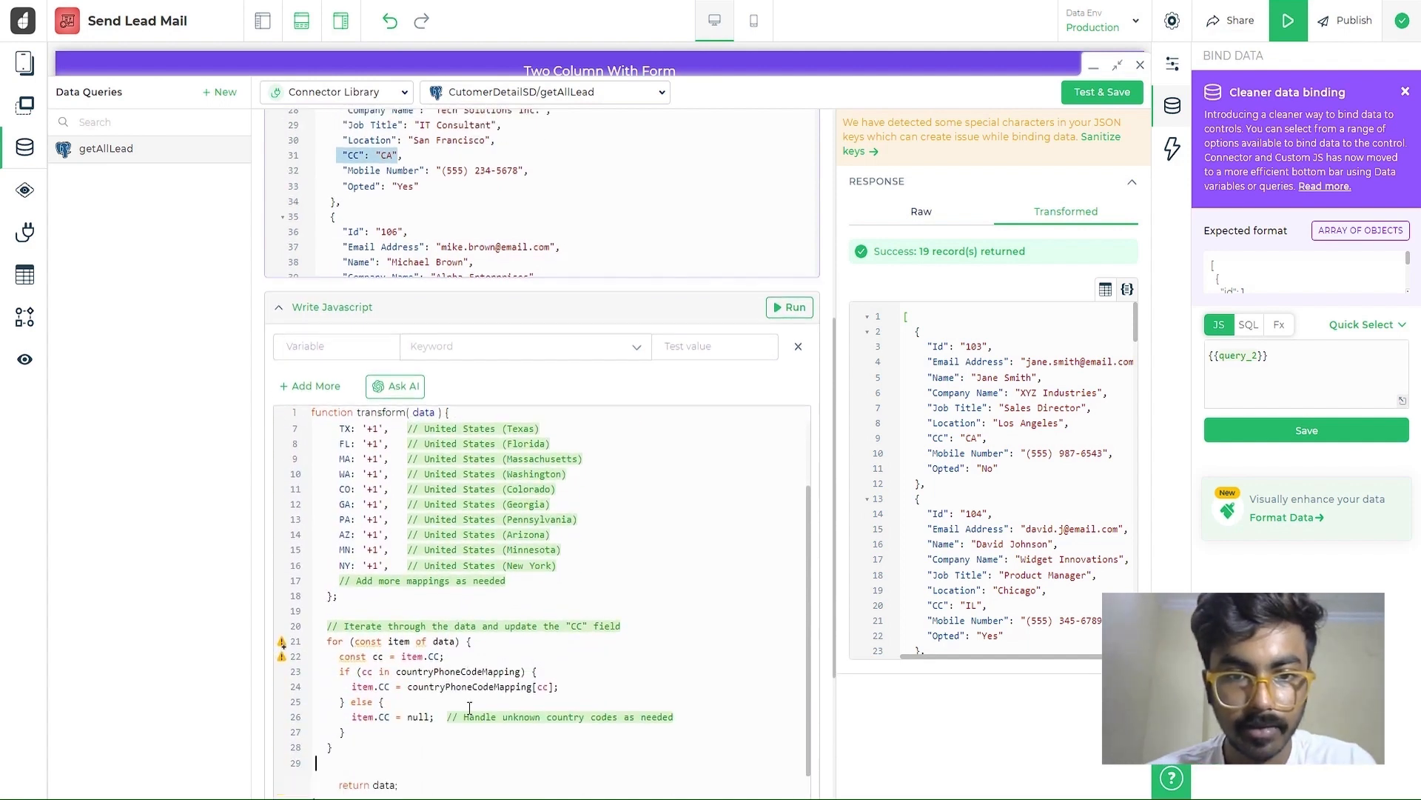
pyautogui.scroll(-1, 469, 709)
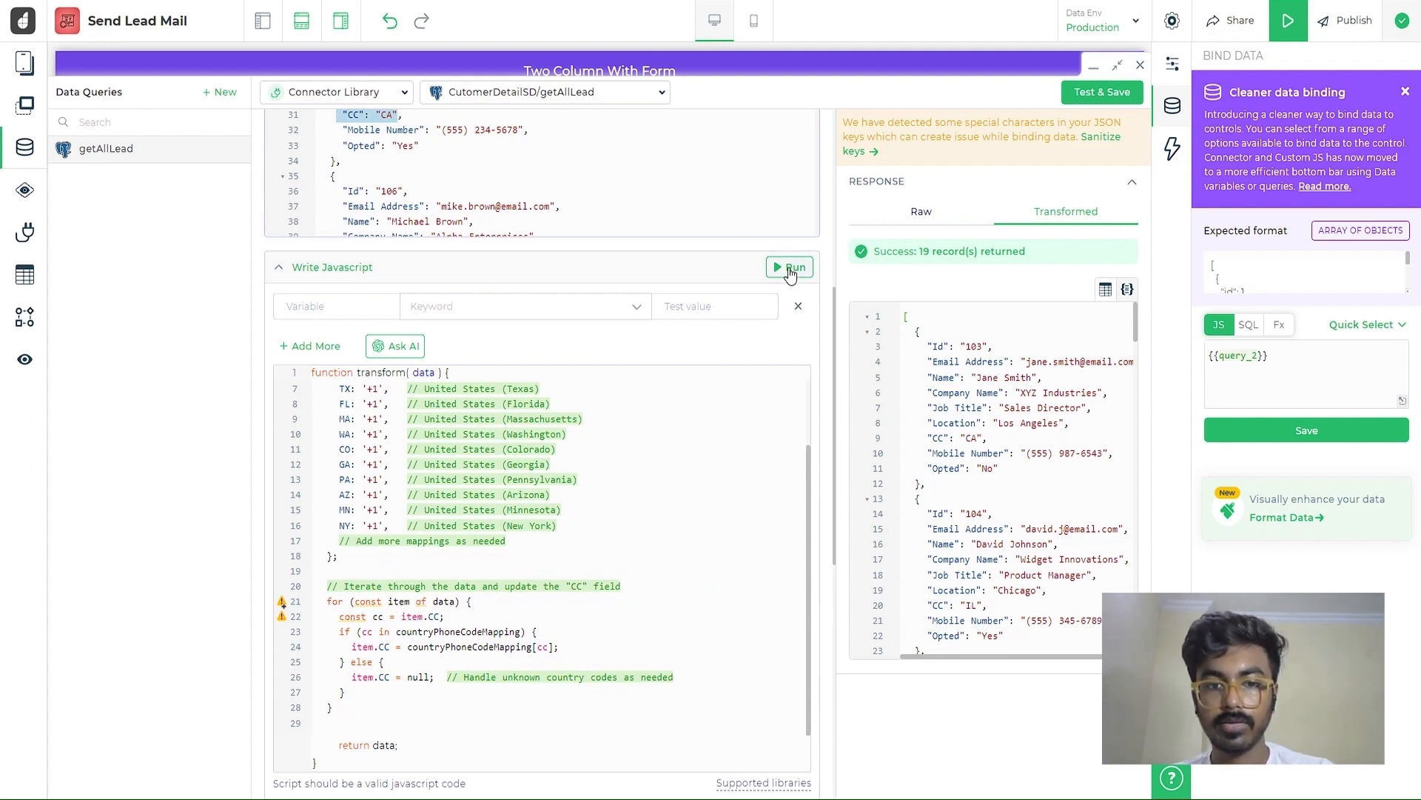
pyautogui.scroll(-8, 653, 237)
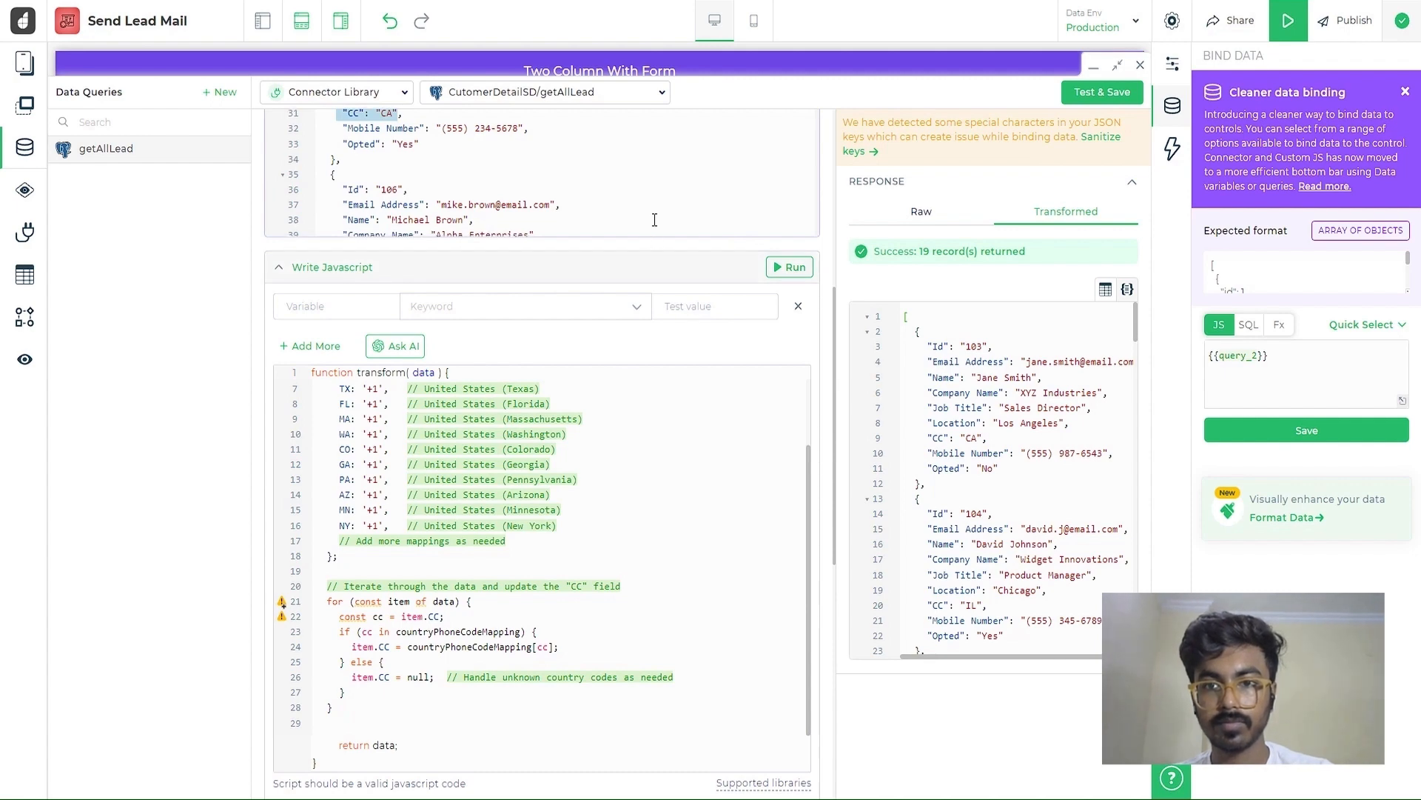
pyautogui.scroll(-1, 653, 247)
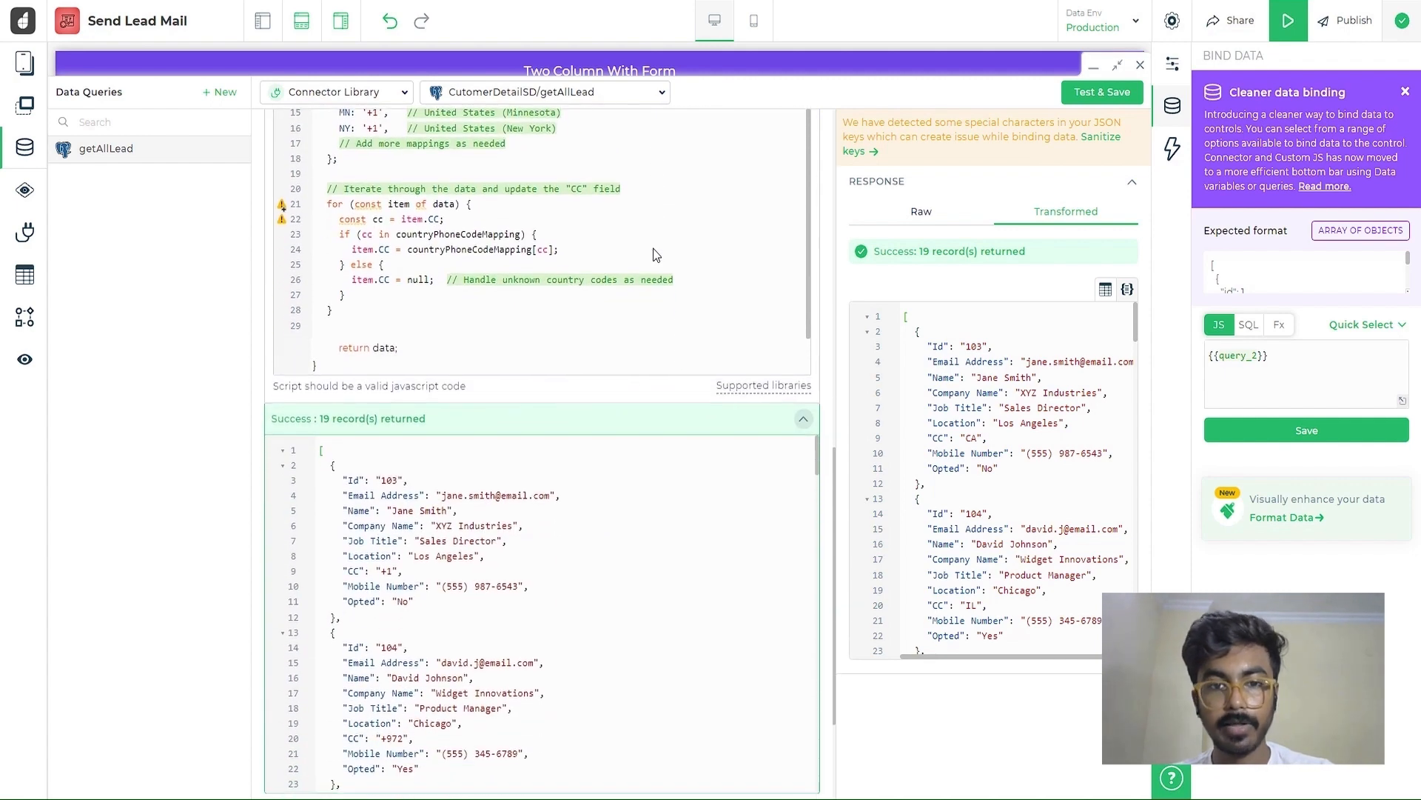
pyautogui.scroll(-6, 376, 585)
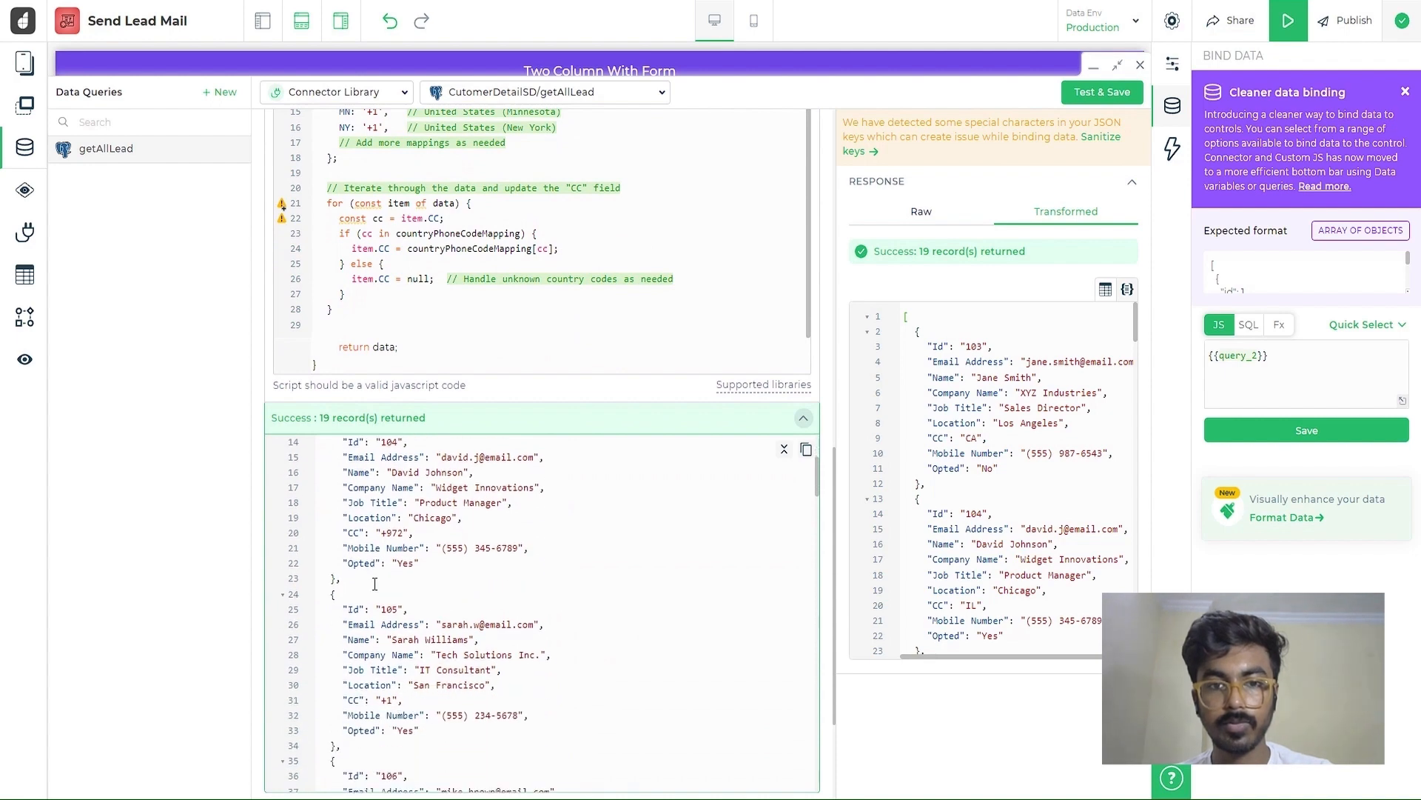
pyautogui.scroll(-5, 376, 585)
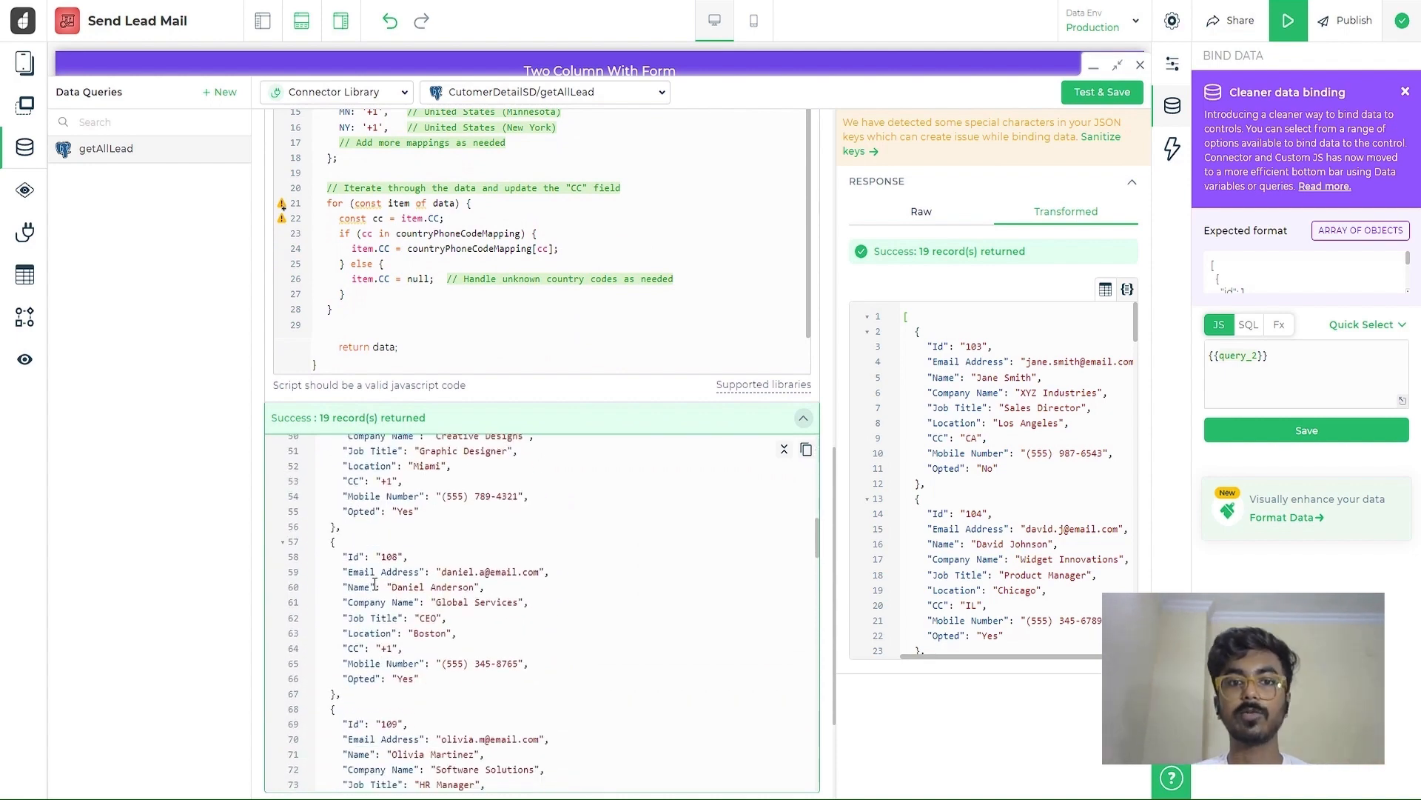
pyautogui.scroll(-3, 628, 385)
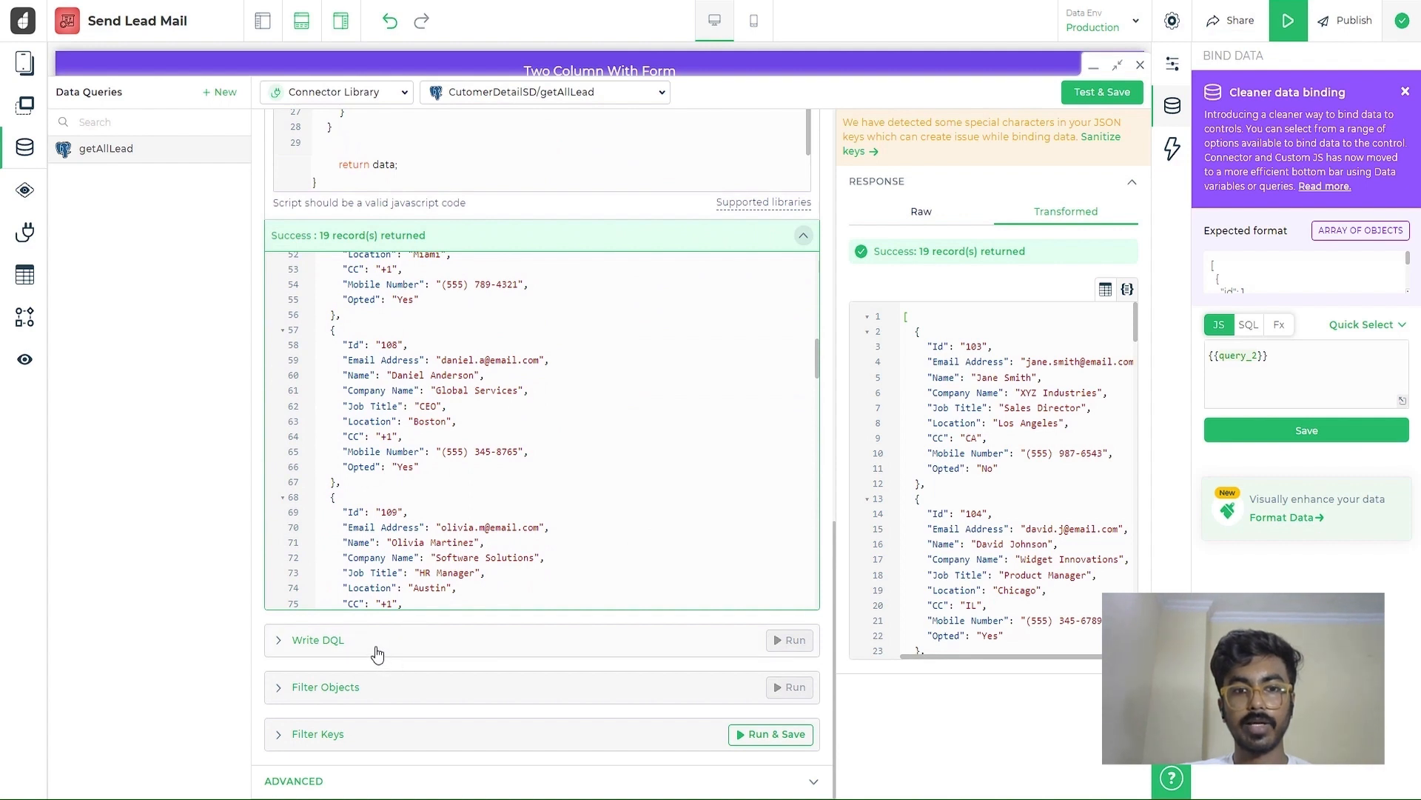
pyautogui.click(361, 735)
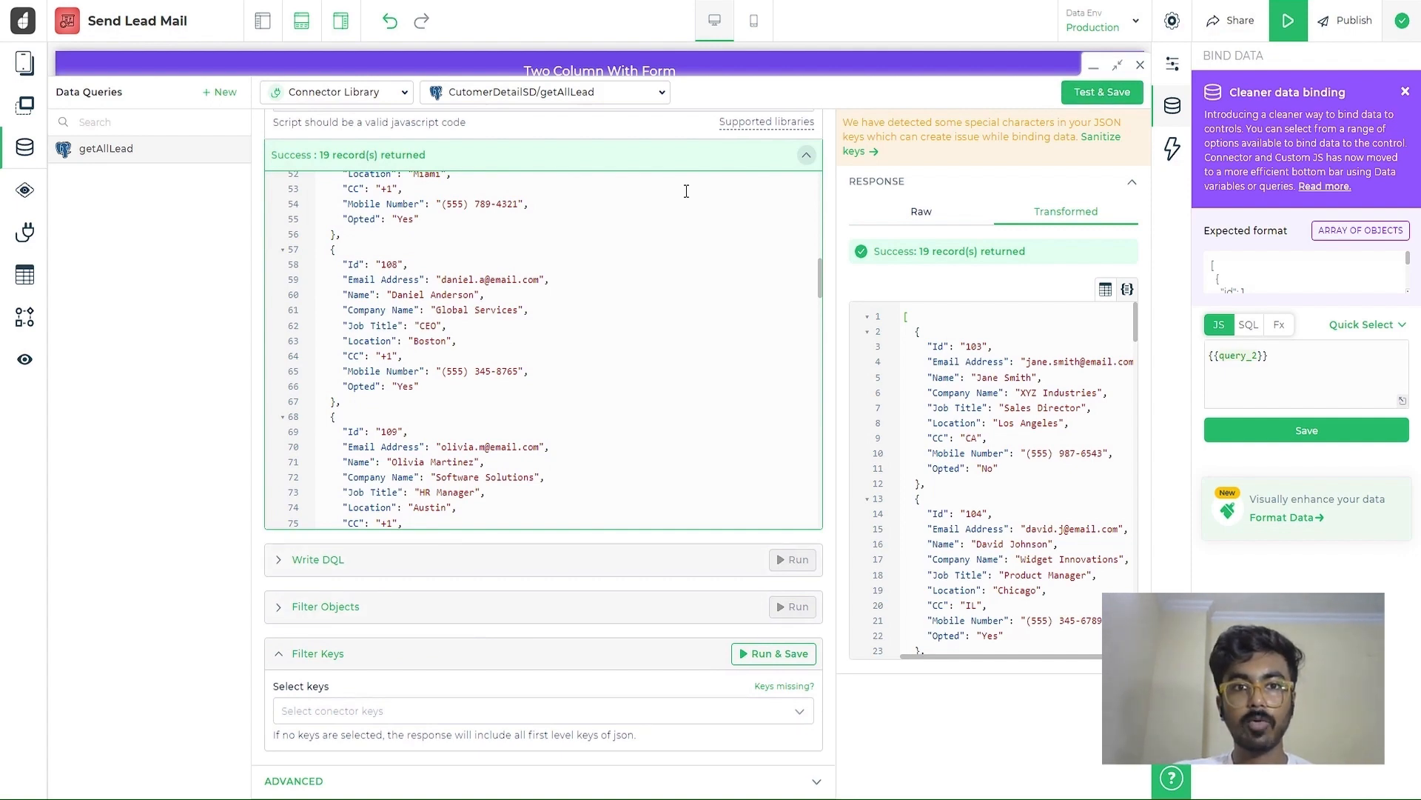
# Copy the query name getAllLead, test and save the query with its transformation, and close the query editor
pyautogui.scroll(15, 545, 154)
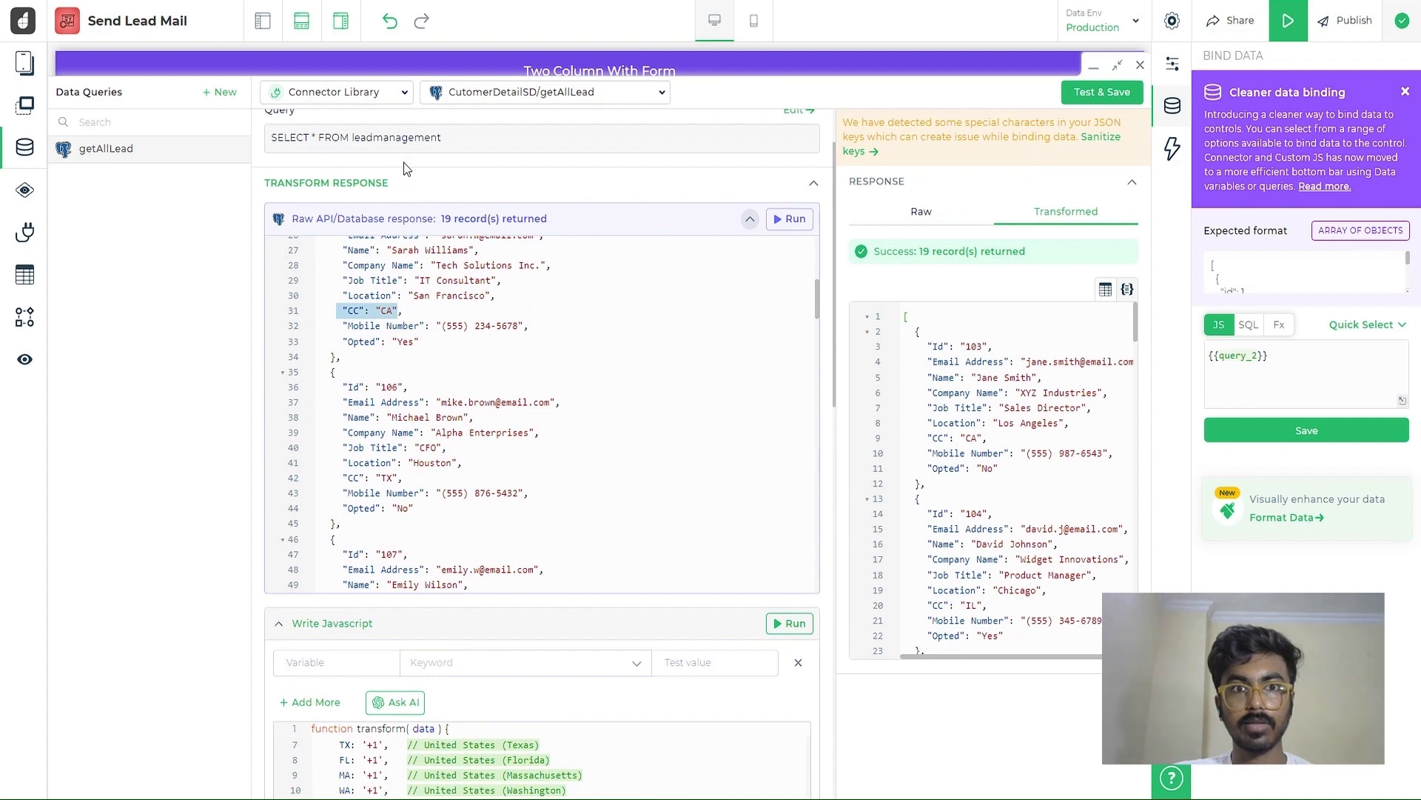
pyautogui.moveTo(279, 158); pyautogui.dragTo(360, 159)
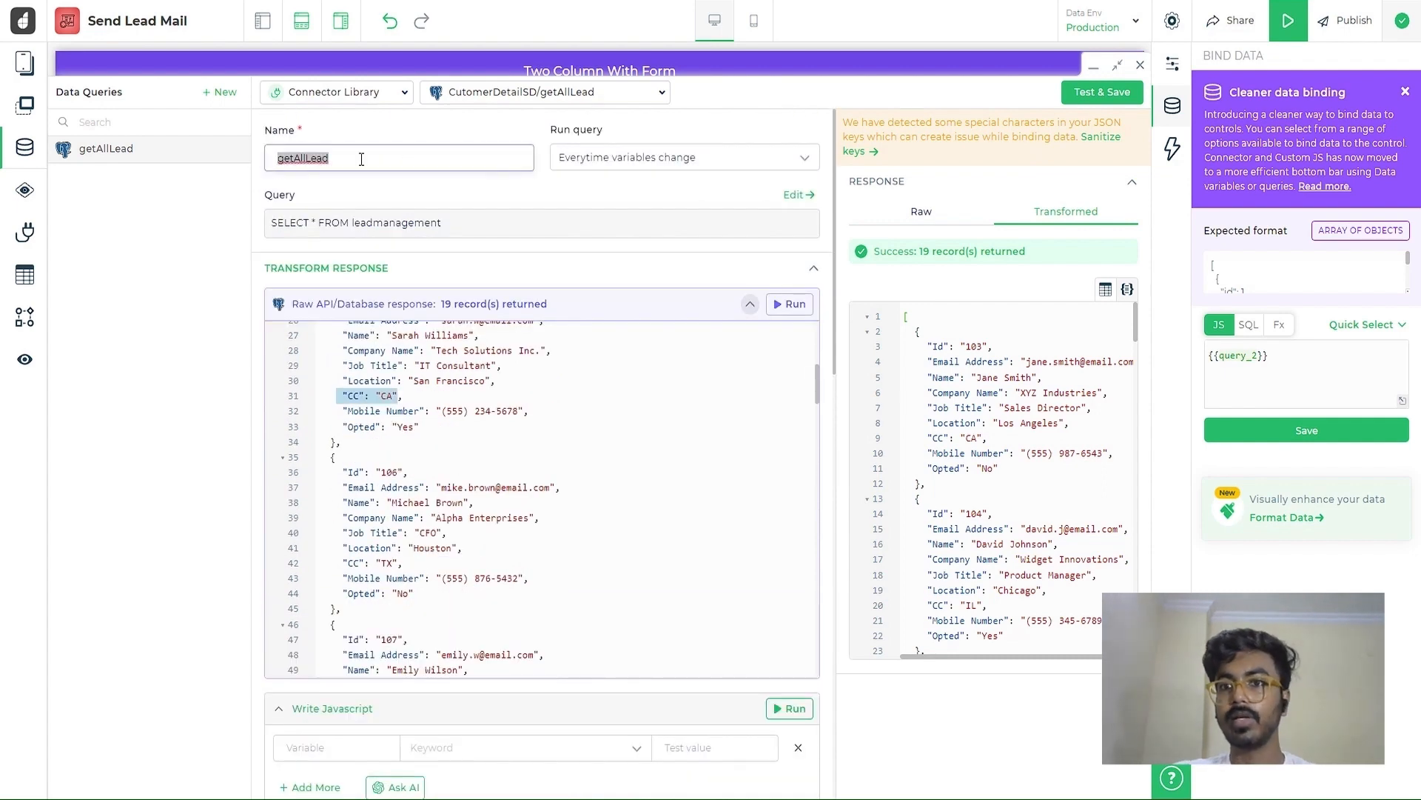
pyautogui.click(1094, 92)
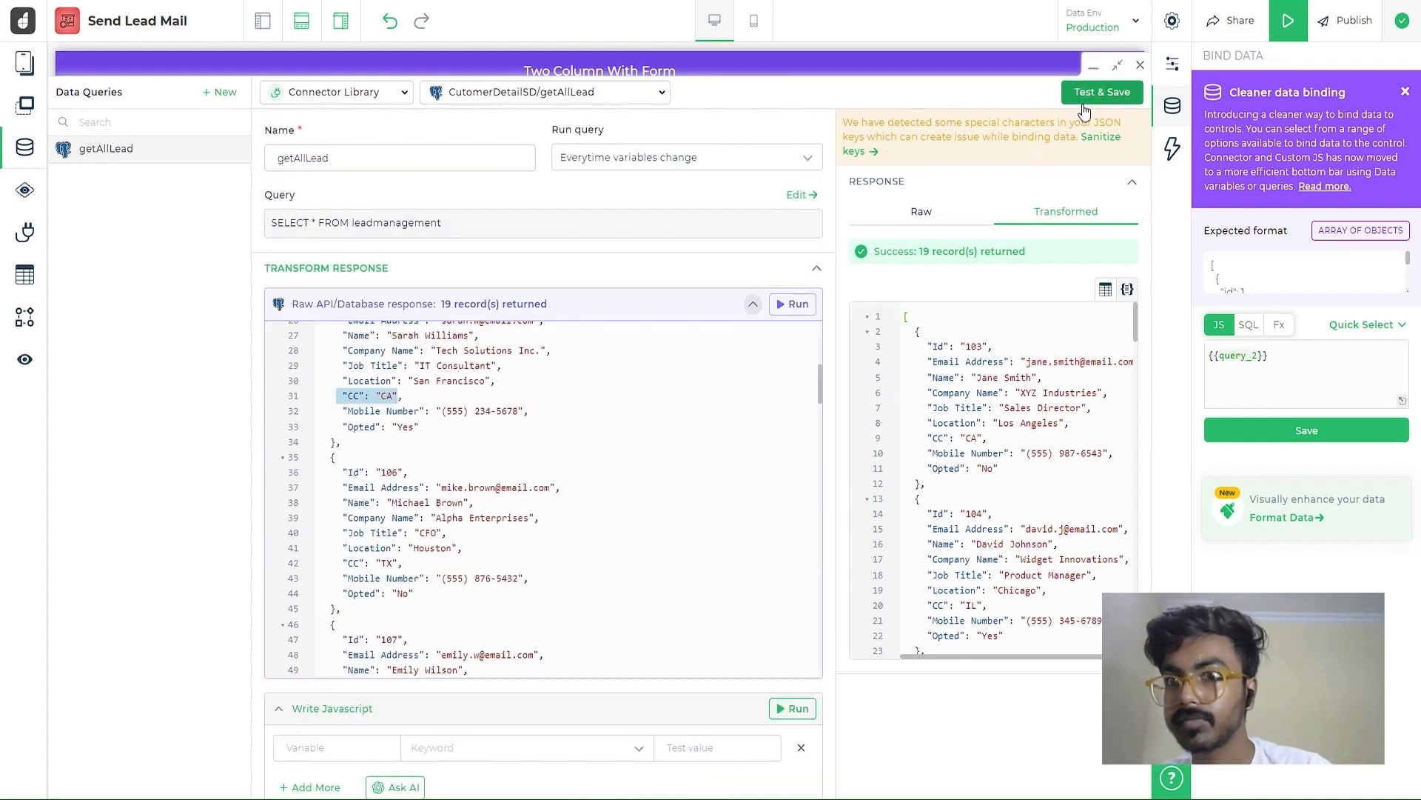
pyautogui.click(1142, 67)
# Bind the table grid to {{getAllLead}} instead of the sample query, save the binding and look across the lead columns
pyautogui.doubleClick(1244, 356)
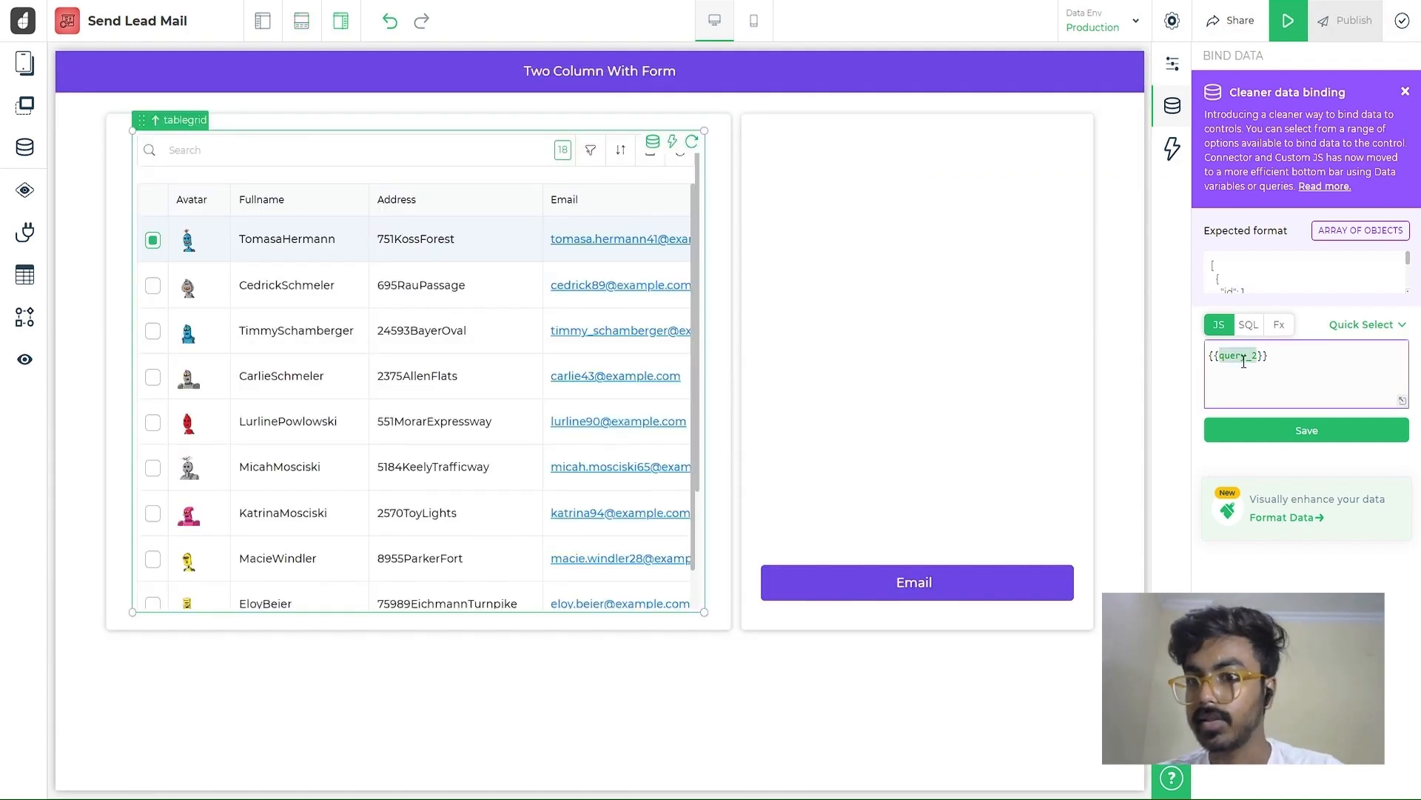
pyautogui.write('getAllLead')
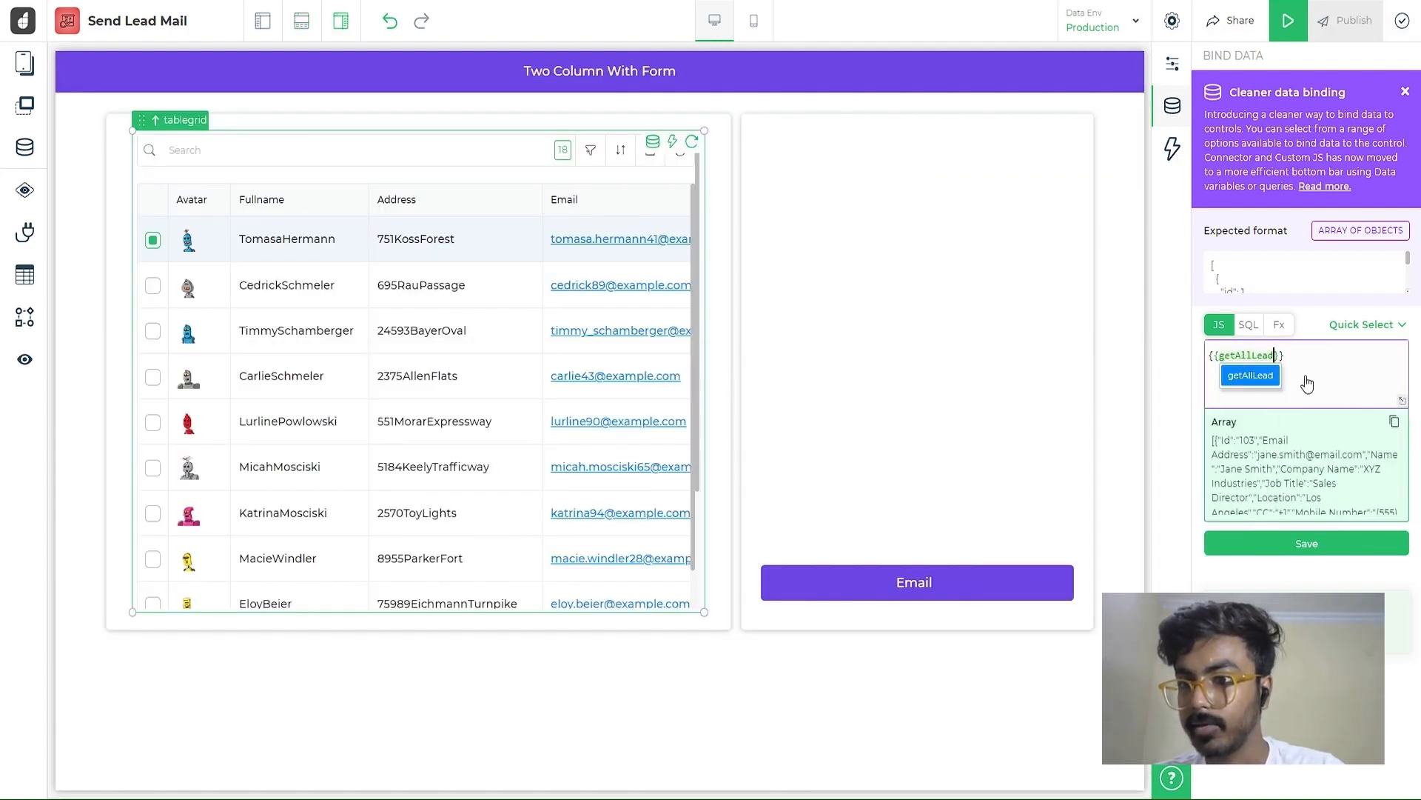
pyautogui.click(1286, 546)
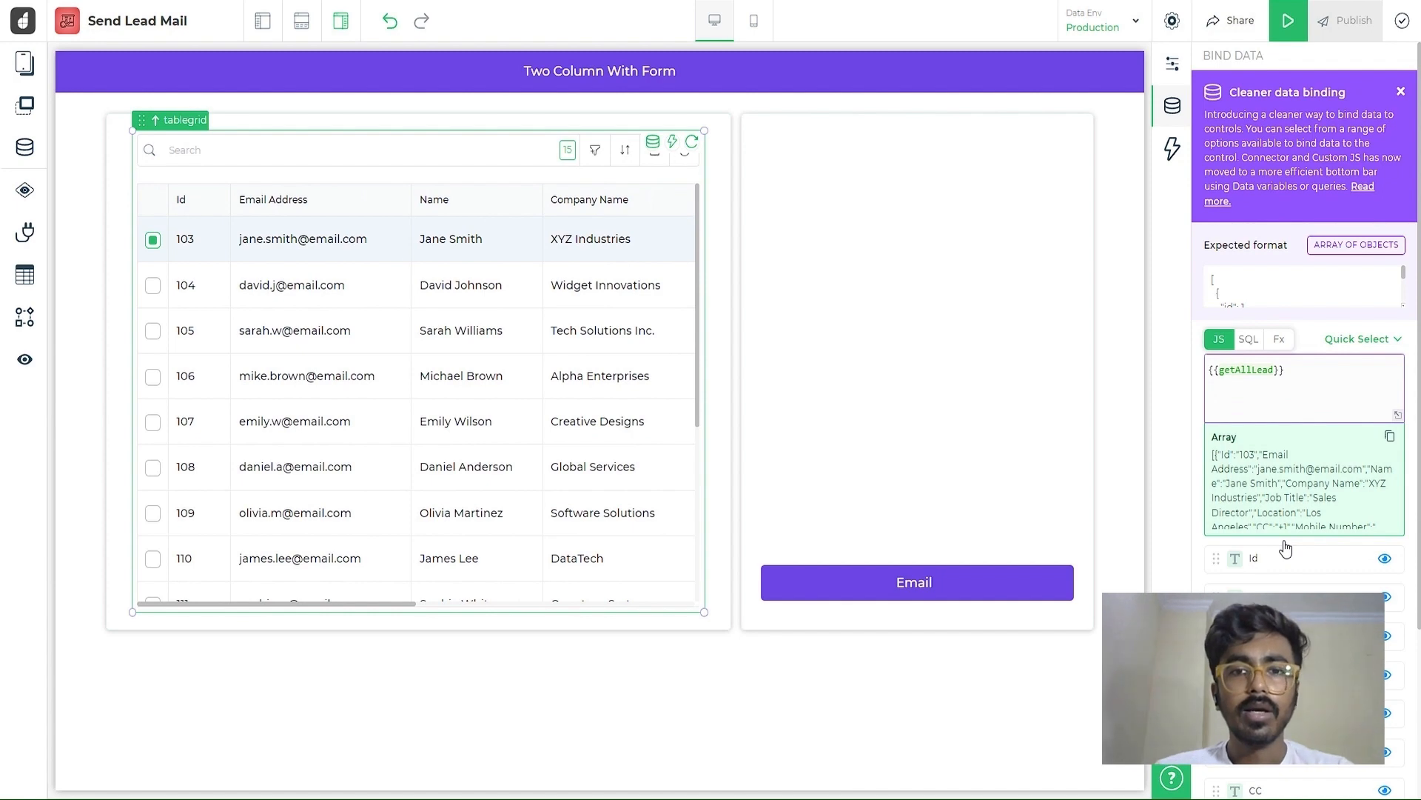
pyautogui.hscroll(10, 576, 293)
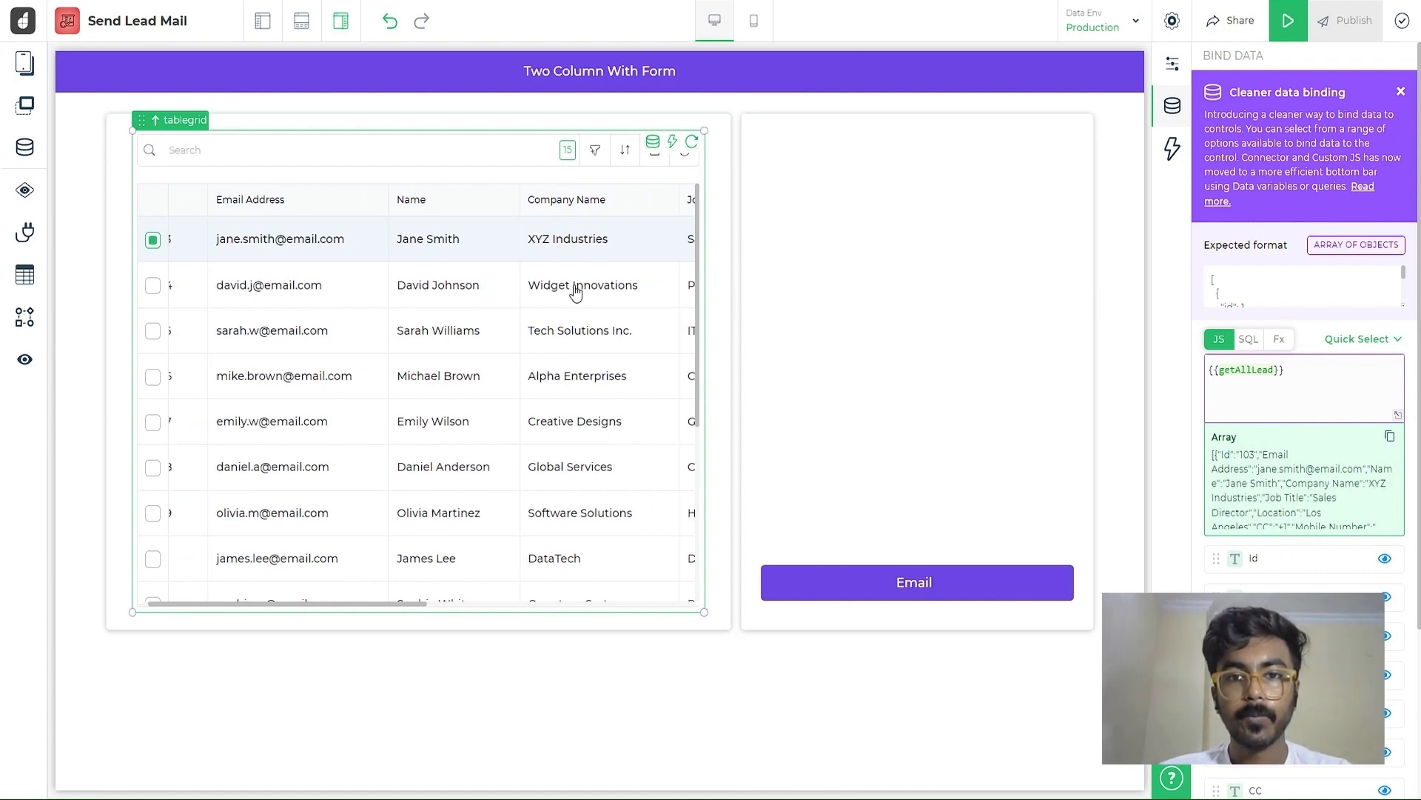
pyautogui.hscroll(-10, 576, 292)
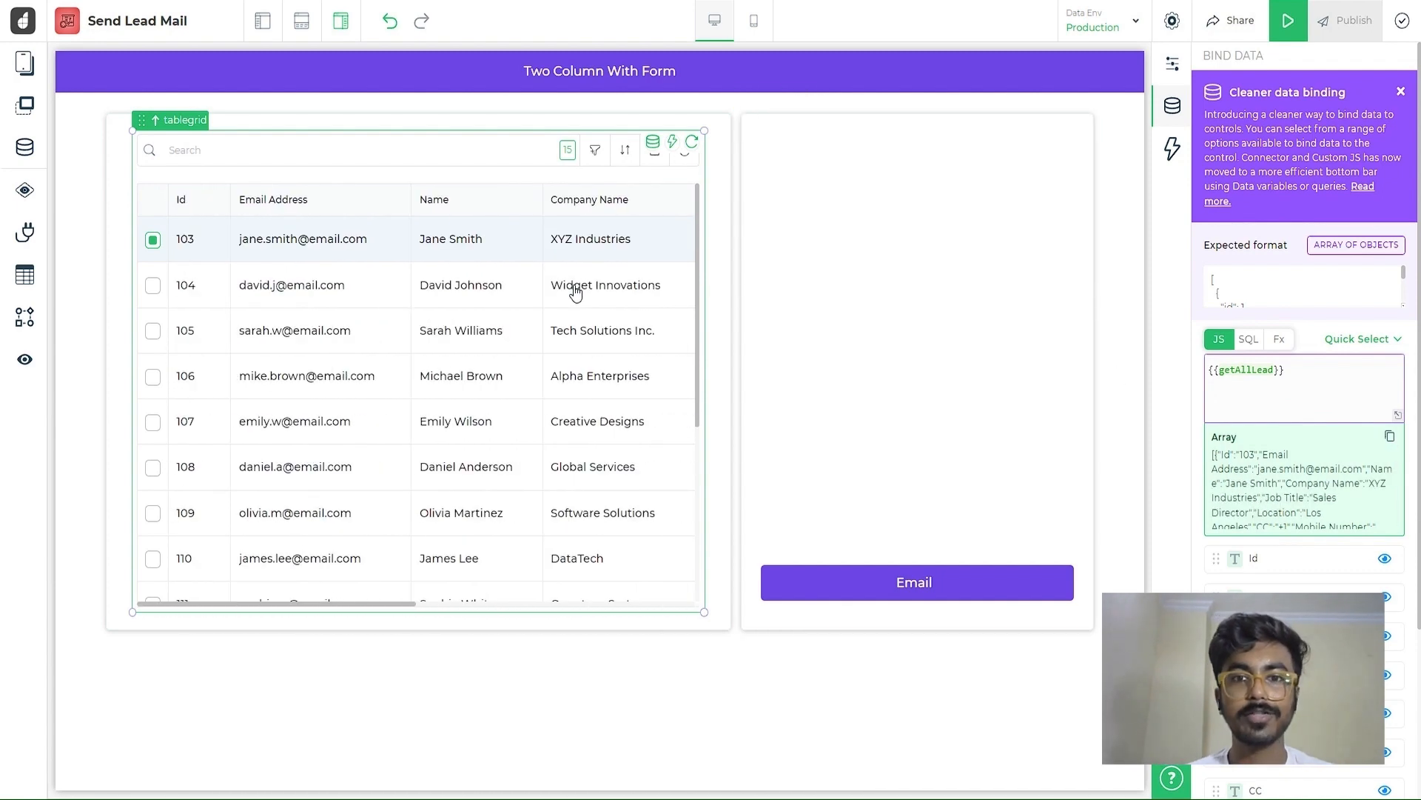
pyautogui.hscroll(4, 576, 293)
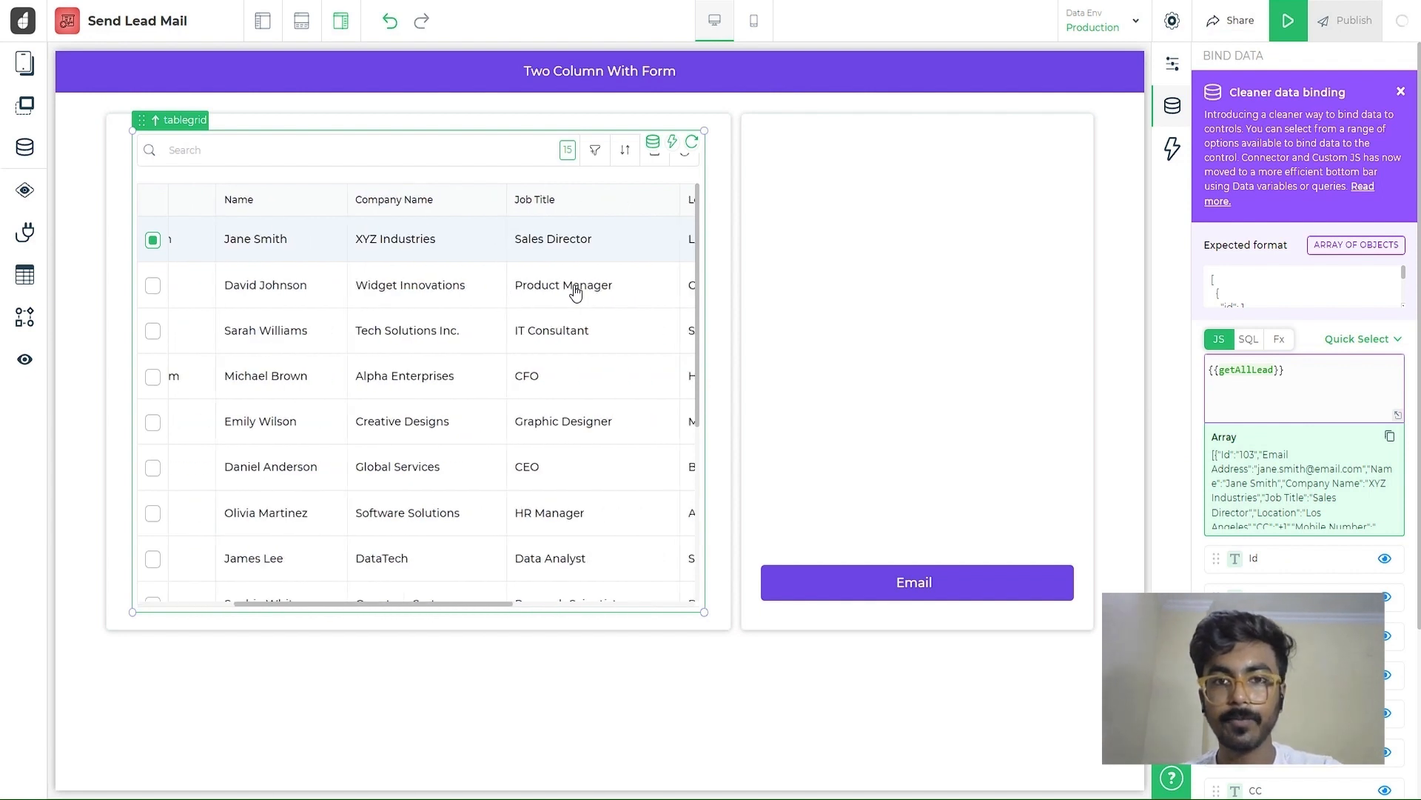
pyautogui.hscroll(-4, 576, 292)
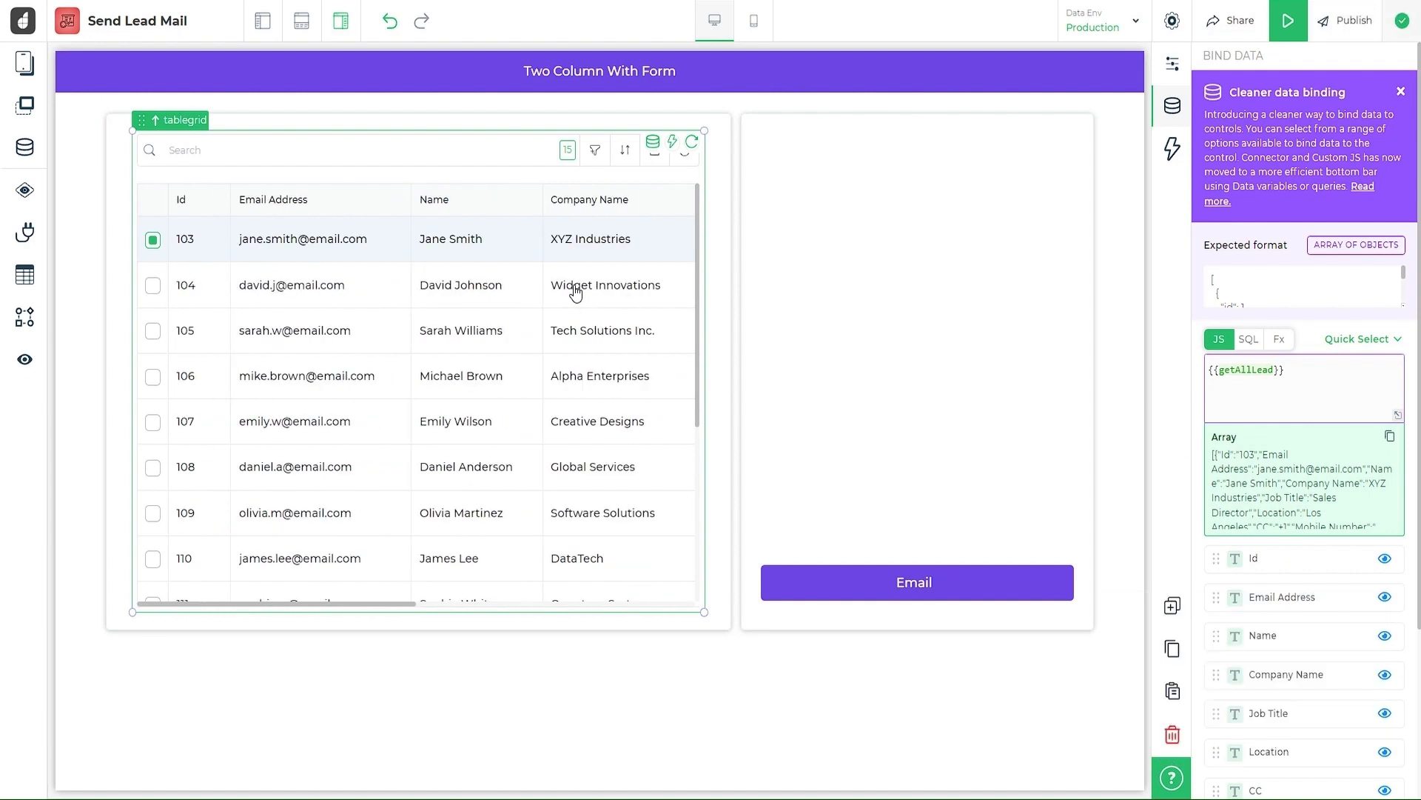
pyautogui.hscroll(5, 576, 293)
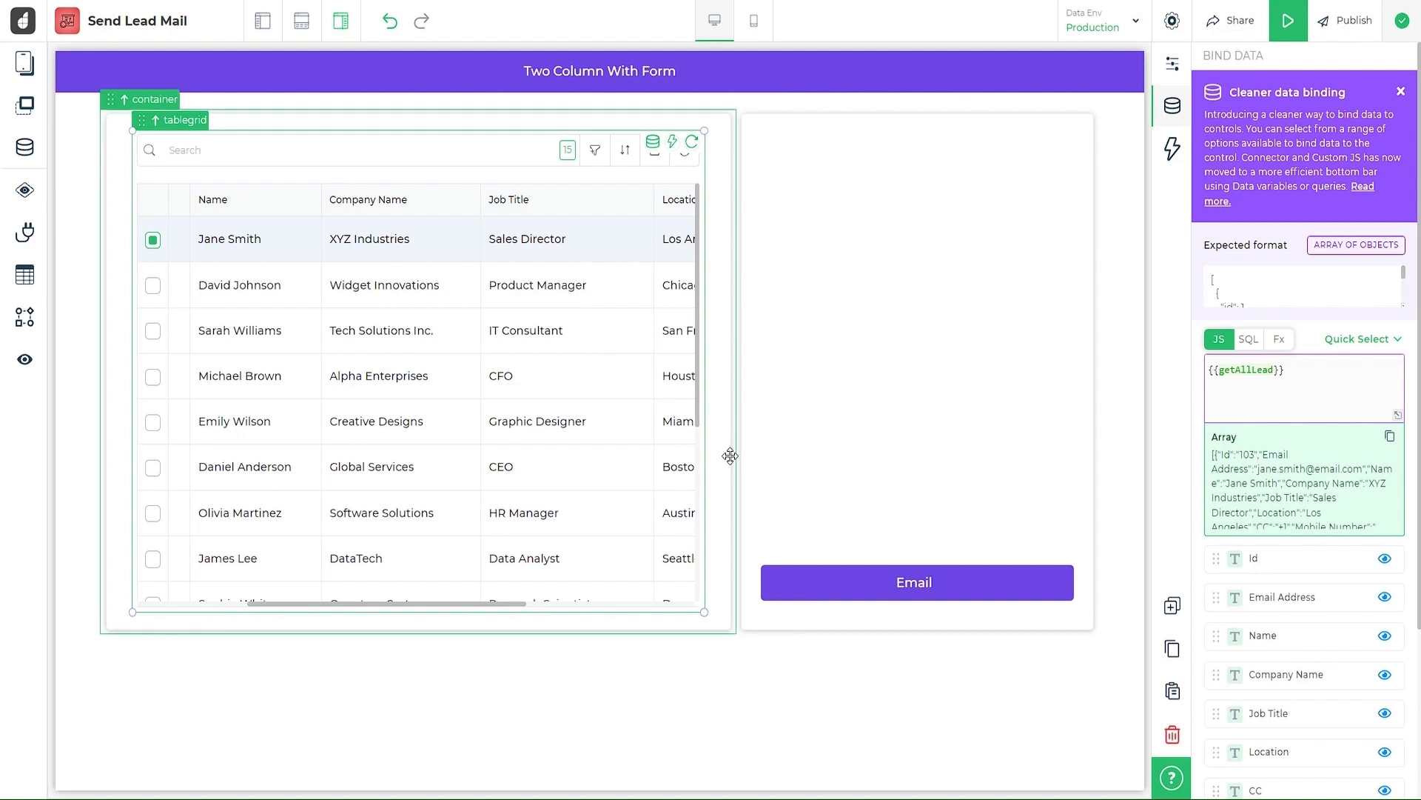
pyautogui.hscroll(5, 506, 434)
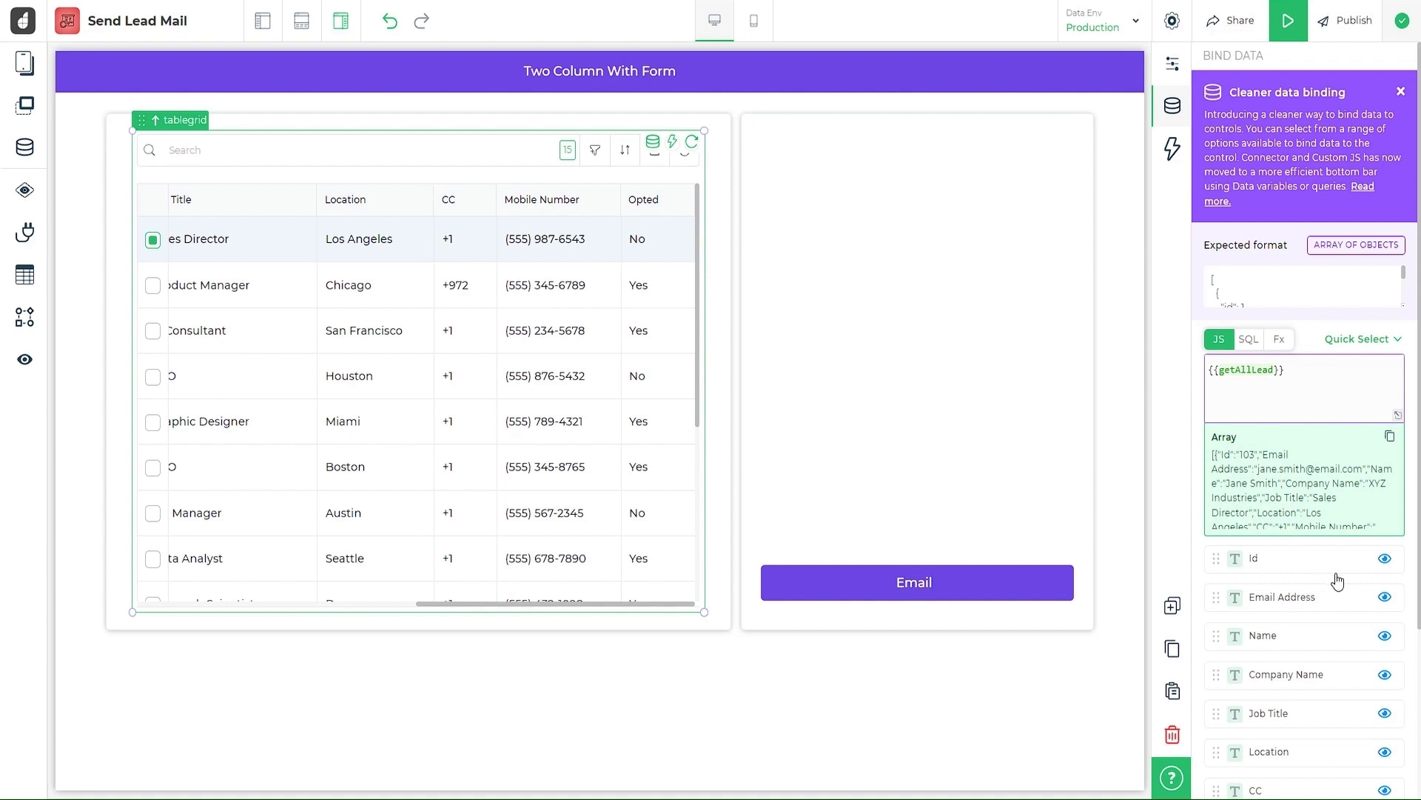
# Hide the CC, Mobile Number and Opted columns of the table grid
pyautogui.scroll(-3, 1333, 579)
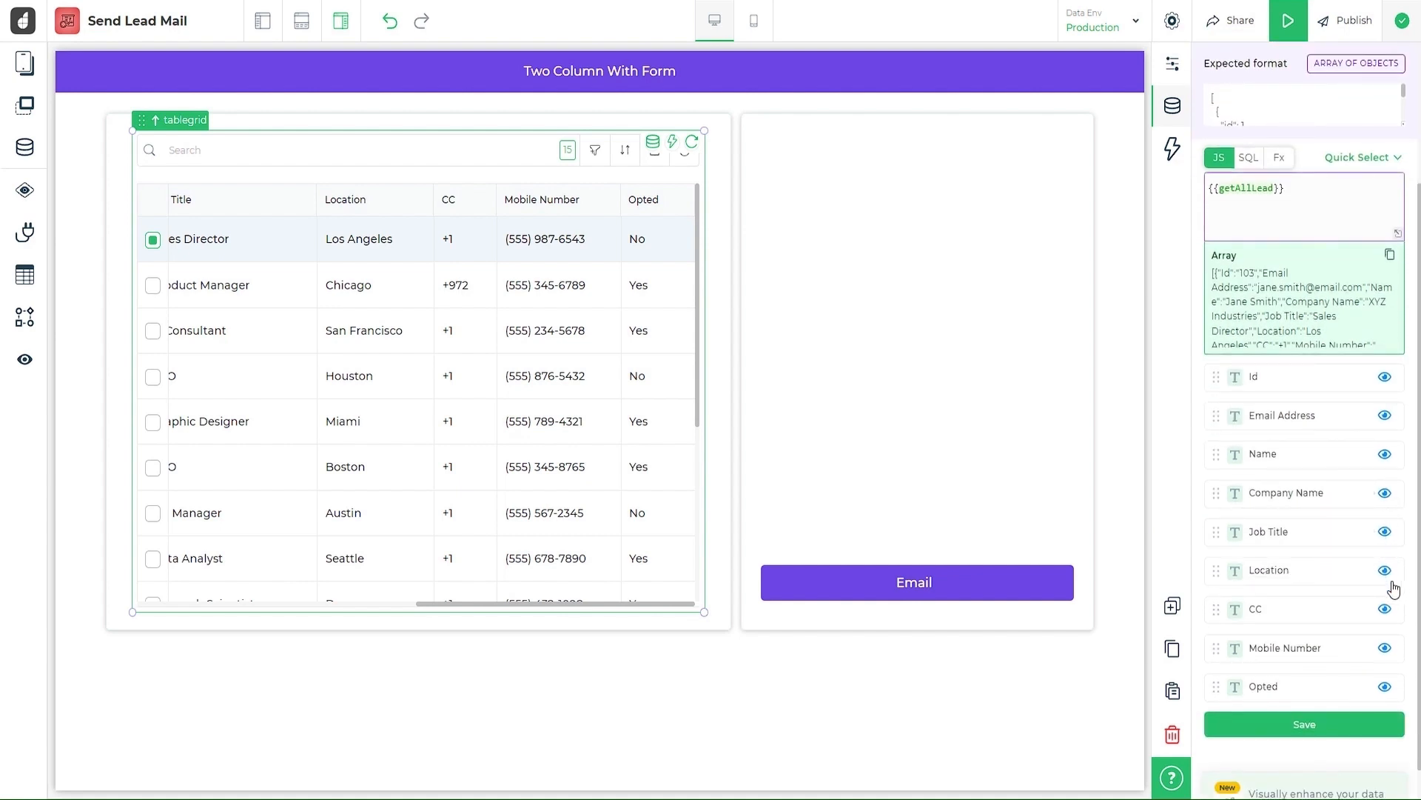
pyautogui.click(1385, 609)
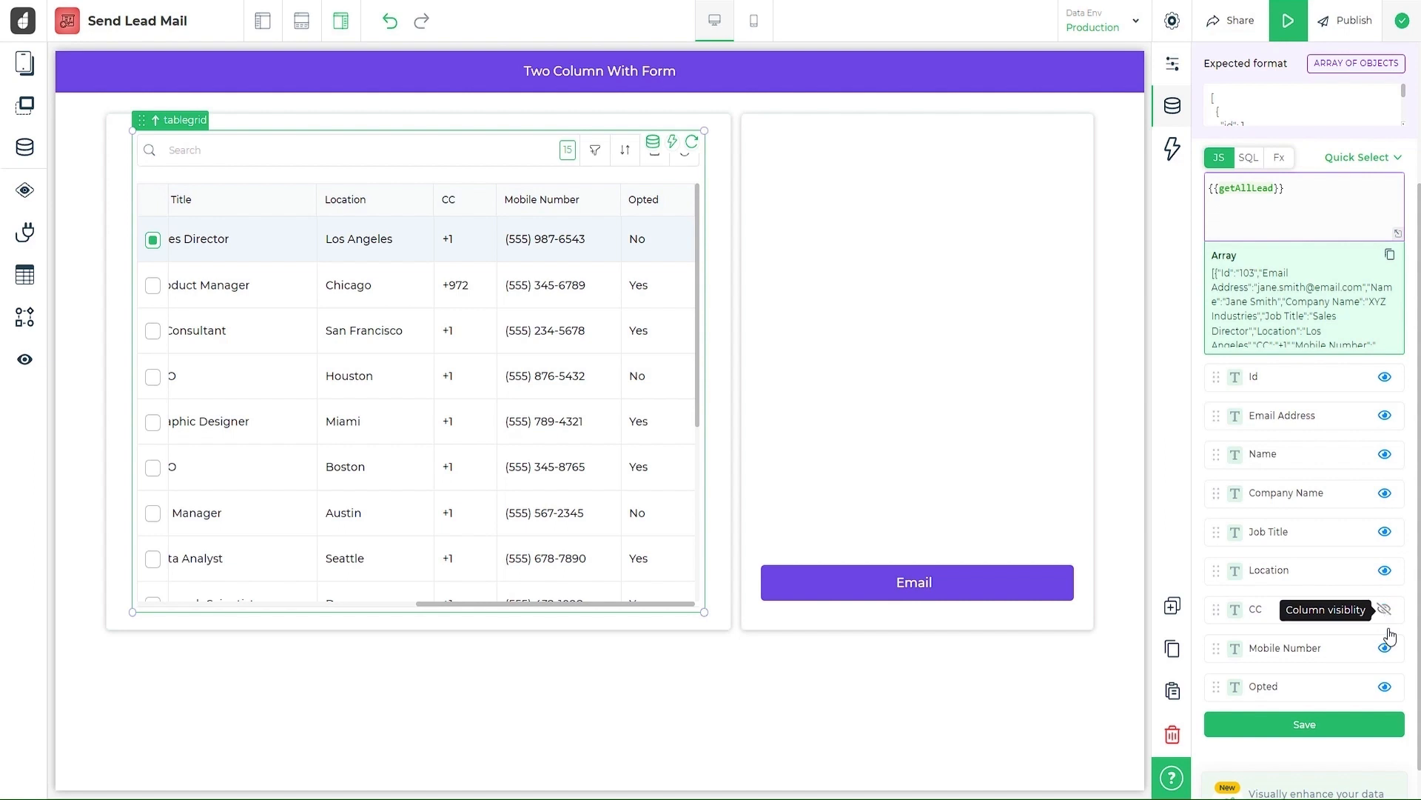
pyautogui.click(1384, 648)
pyautogui.click(1384, 686)
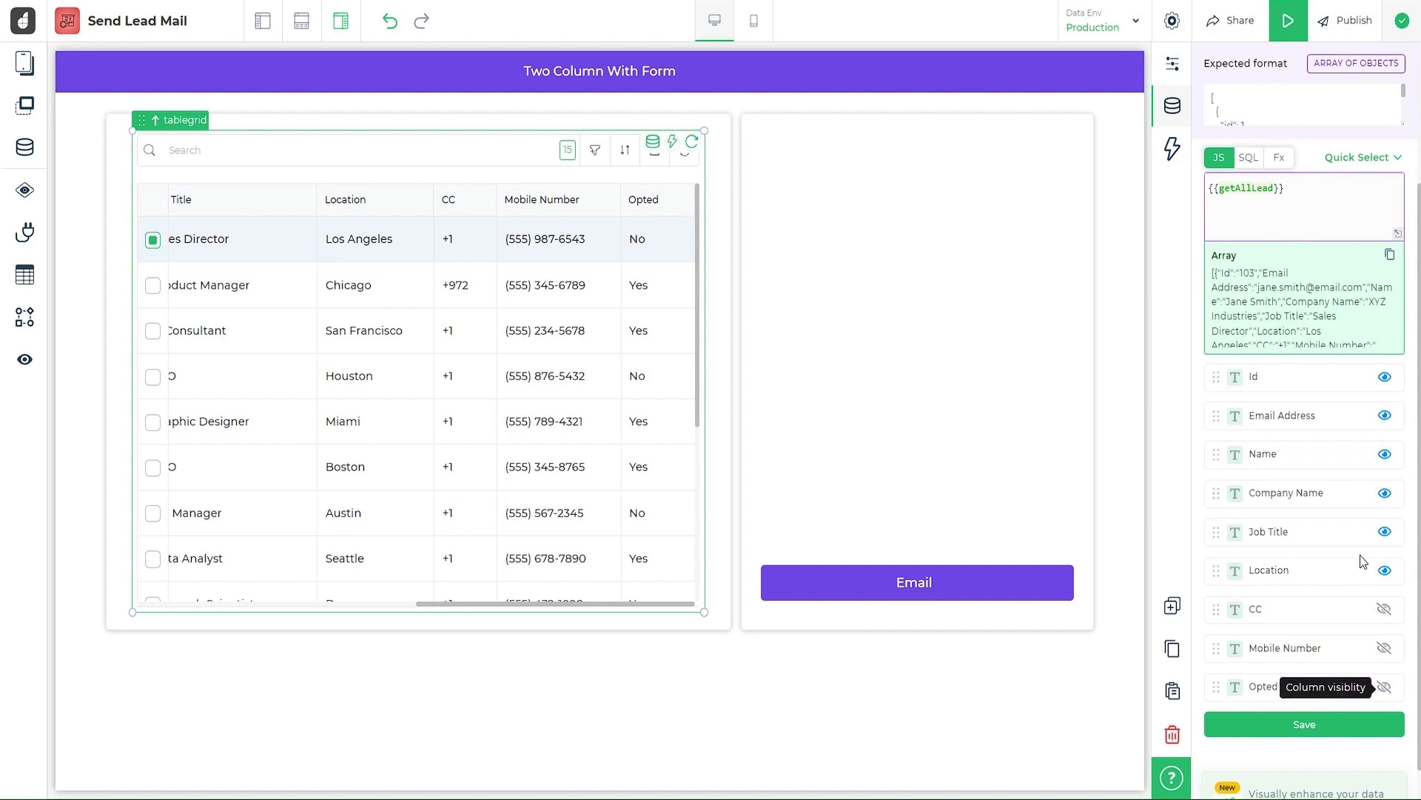
# Reorder the table columns to Id, Name, Company Name, Job Title, Email Address, Location and save the binding
pyautogui.moveTo(1217, 461); pyautogui.dragTo(1247, 425)
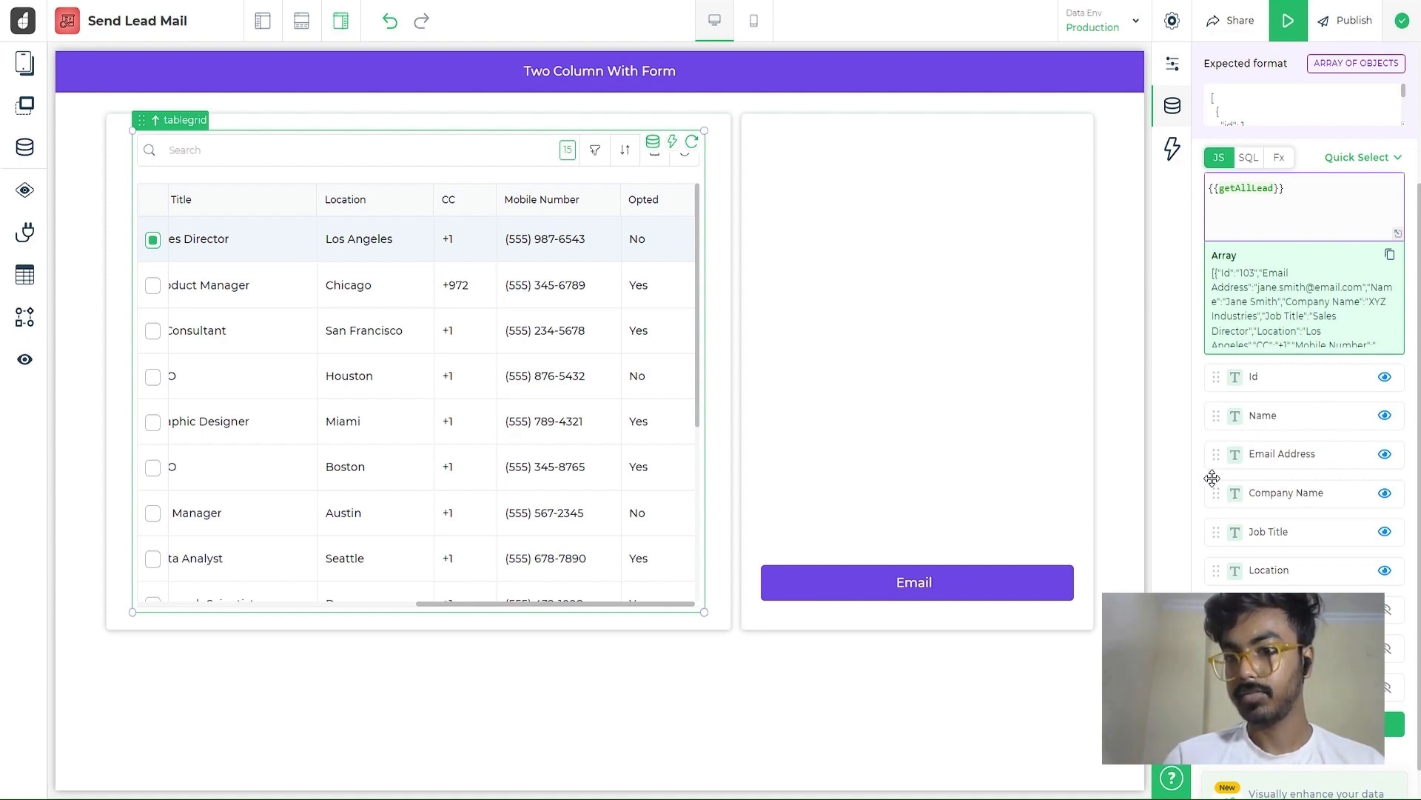
pyautogui.moveTo(1215, 481); pyautogui.dragTo(1209, 453)
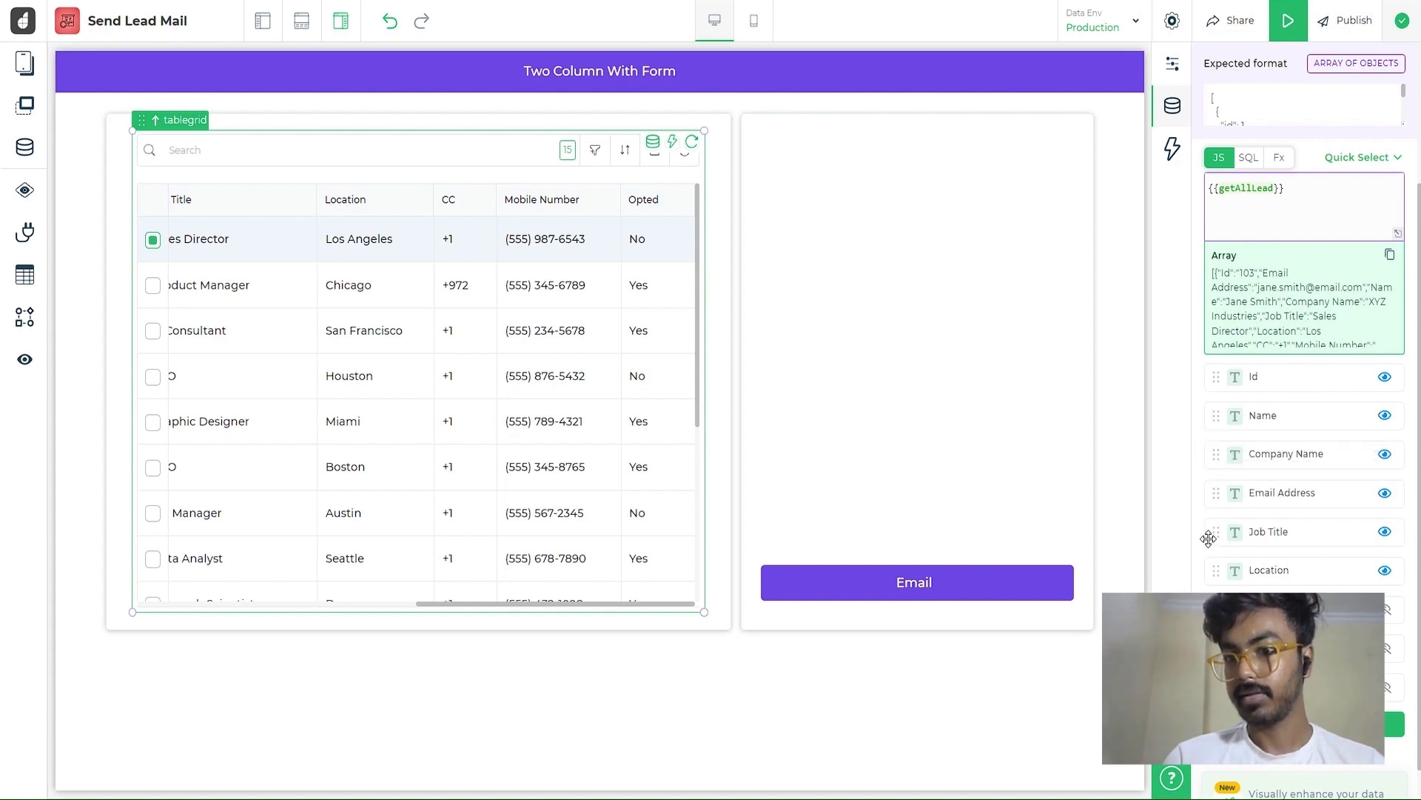
pyautogui.moveTo(1212, 513); pyautogui.dragTo(1209, 492)
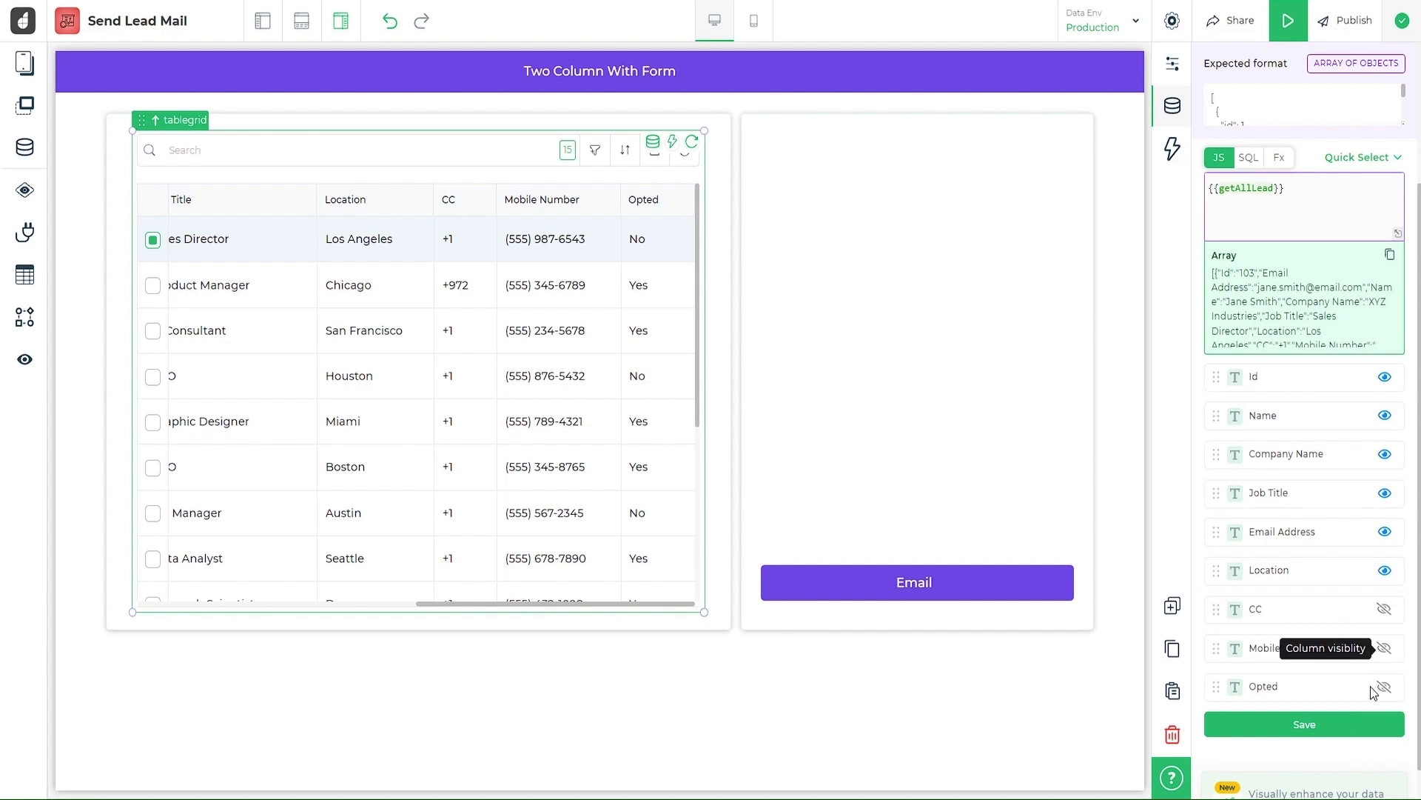
pyautogui.click(1304, 725)
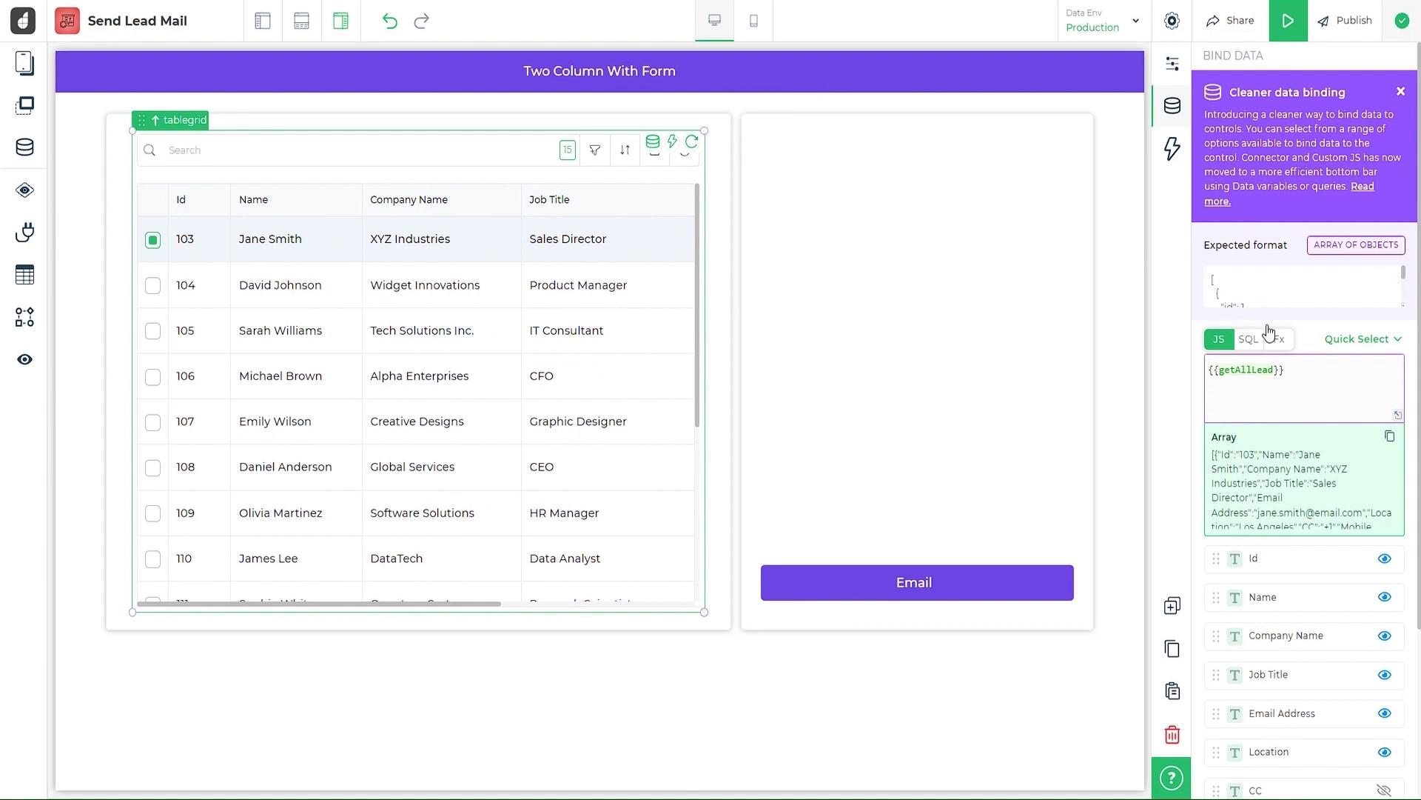
# Open the data formatting settings for the table grid and choose Email Address as the column to format
pyautogui.scroll(-3, 1262, 326)
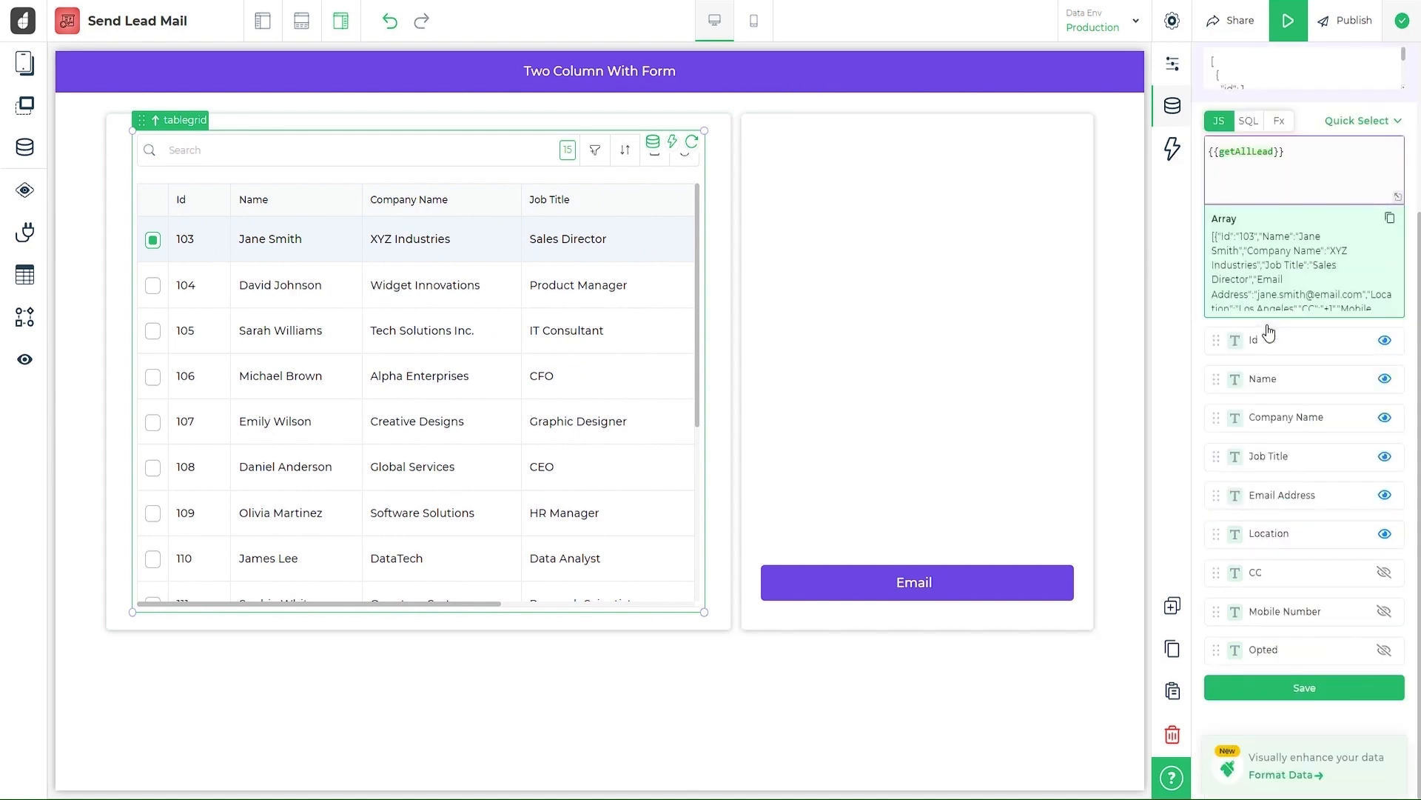
pyautogui.click(1283, 775)
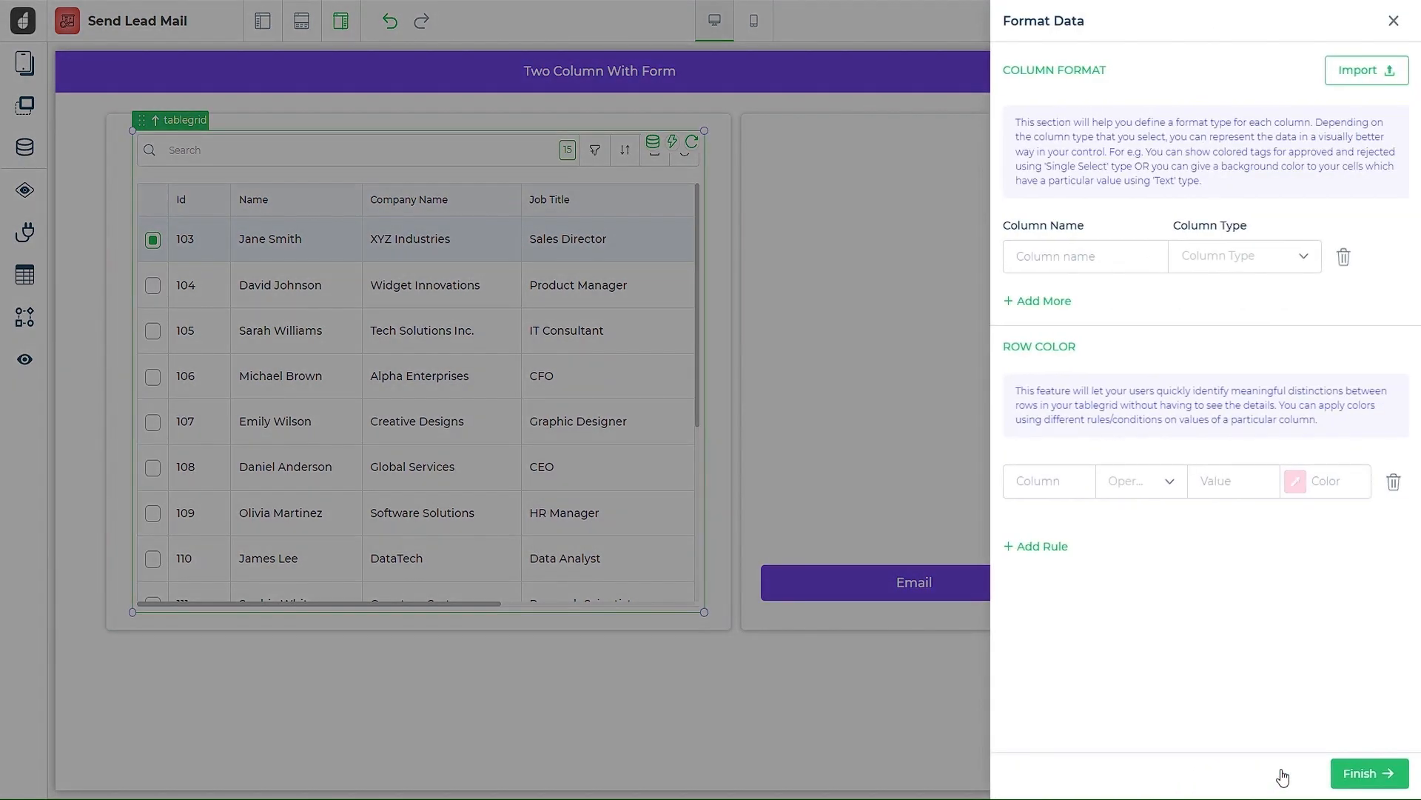
pyautogui.click(1129, 259)
pyautogui.scroll(-1, 1048, 415)
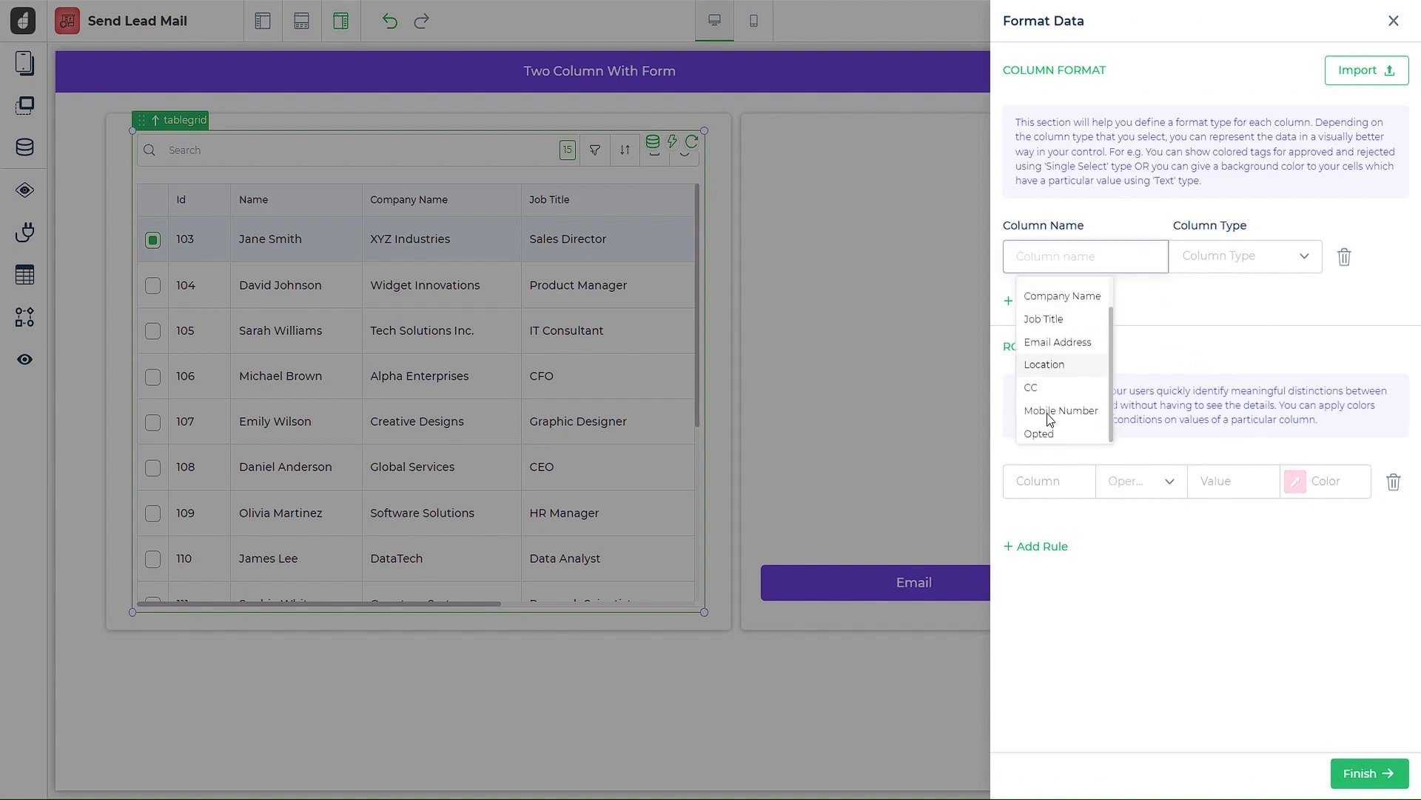
pyautogui.scroll(1, 1047, 413)
pyautogui.click(1049, 378)
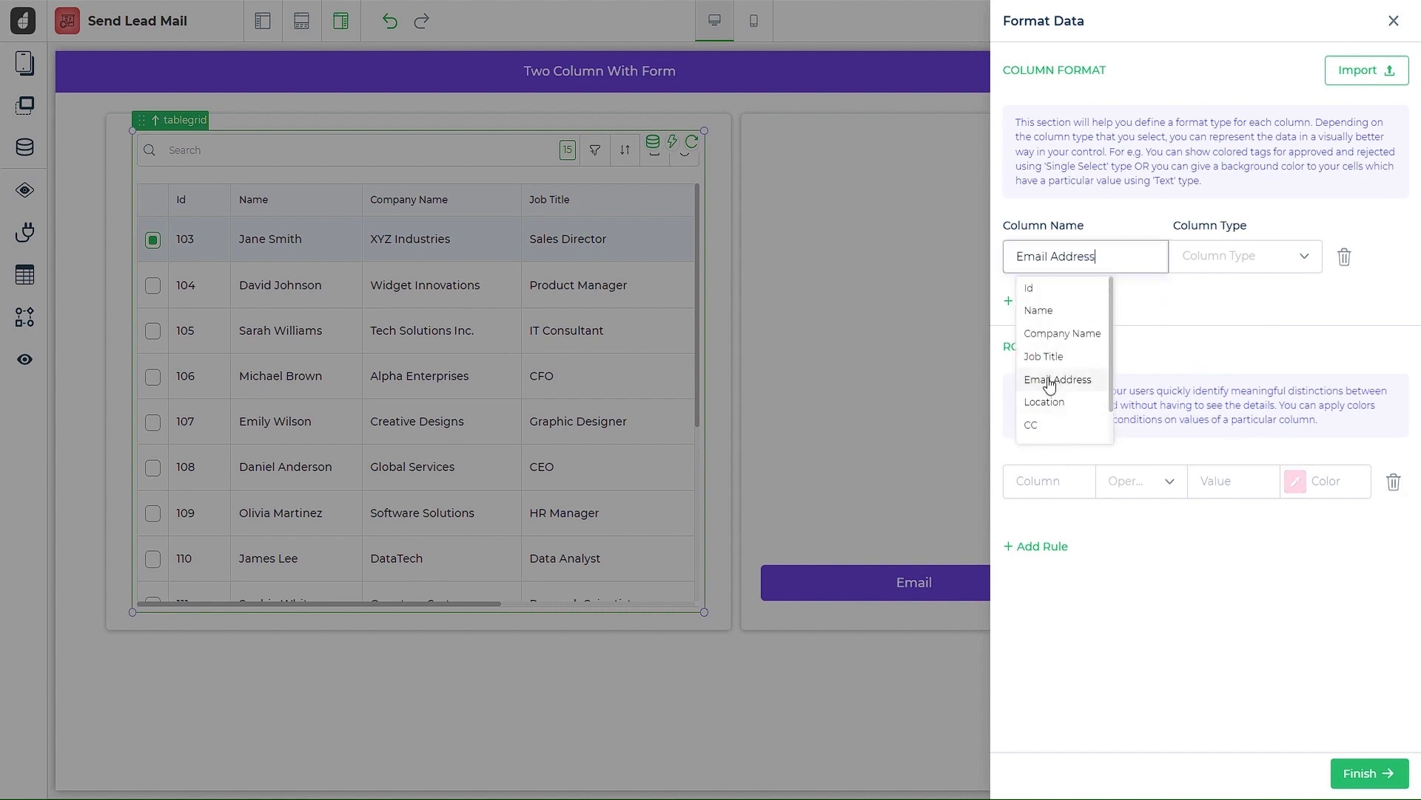
# Set the Email Address column's type to Email, finish the formatting and look across the table grid's columns
pyautogui.click(1251, 256)
pyautogui.scroll(-3, 1226, 344)
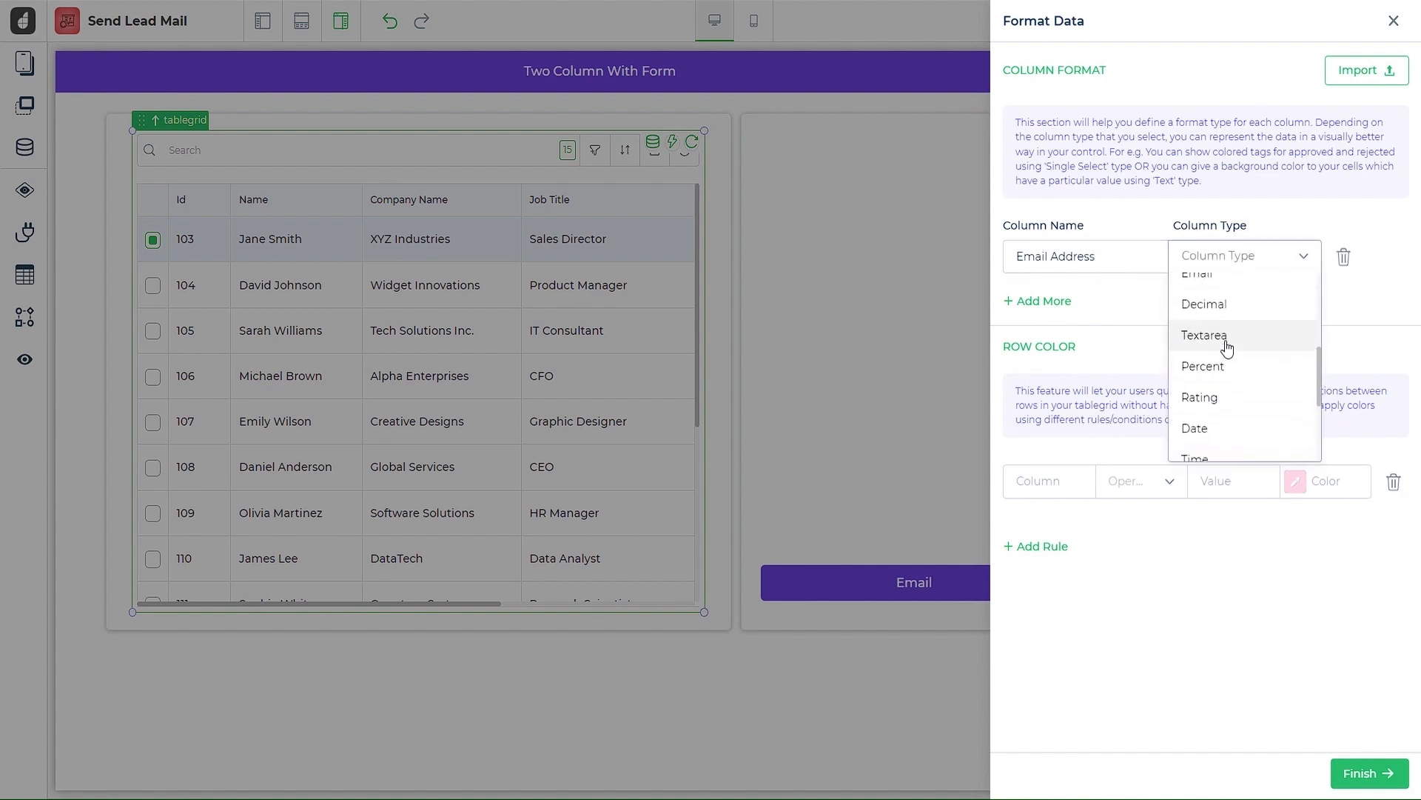
pyautogui.scroll(-3, 1219, 444)
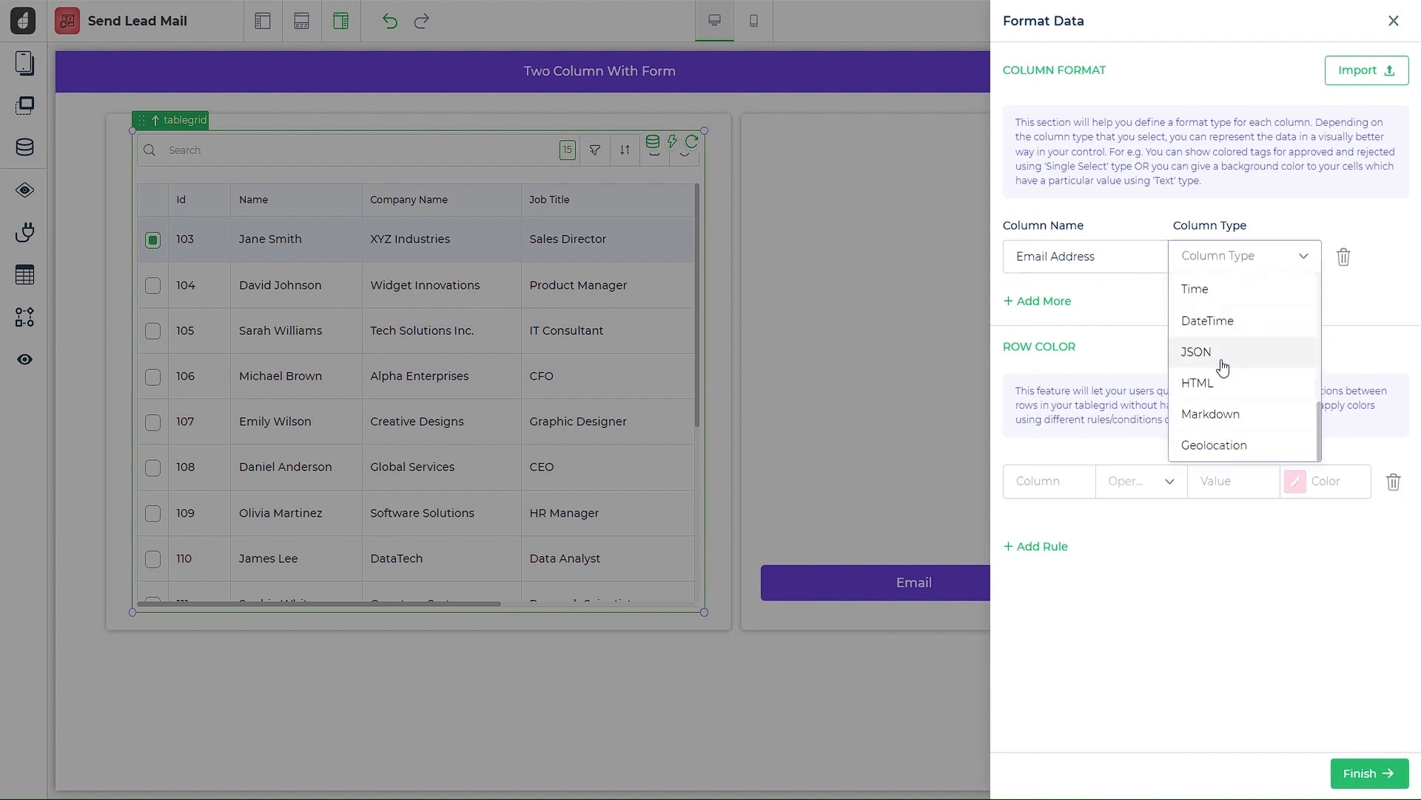
pyautogui.scroll(5, 1221, 407)
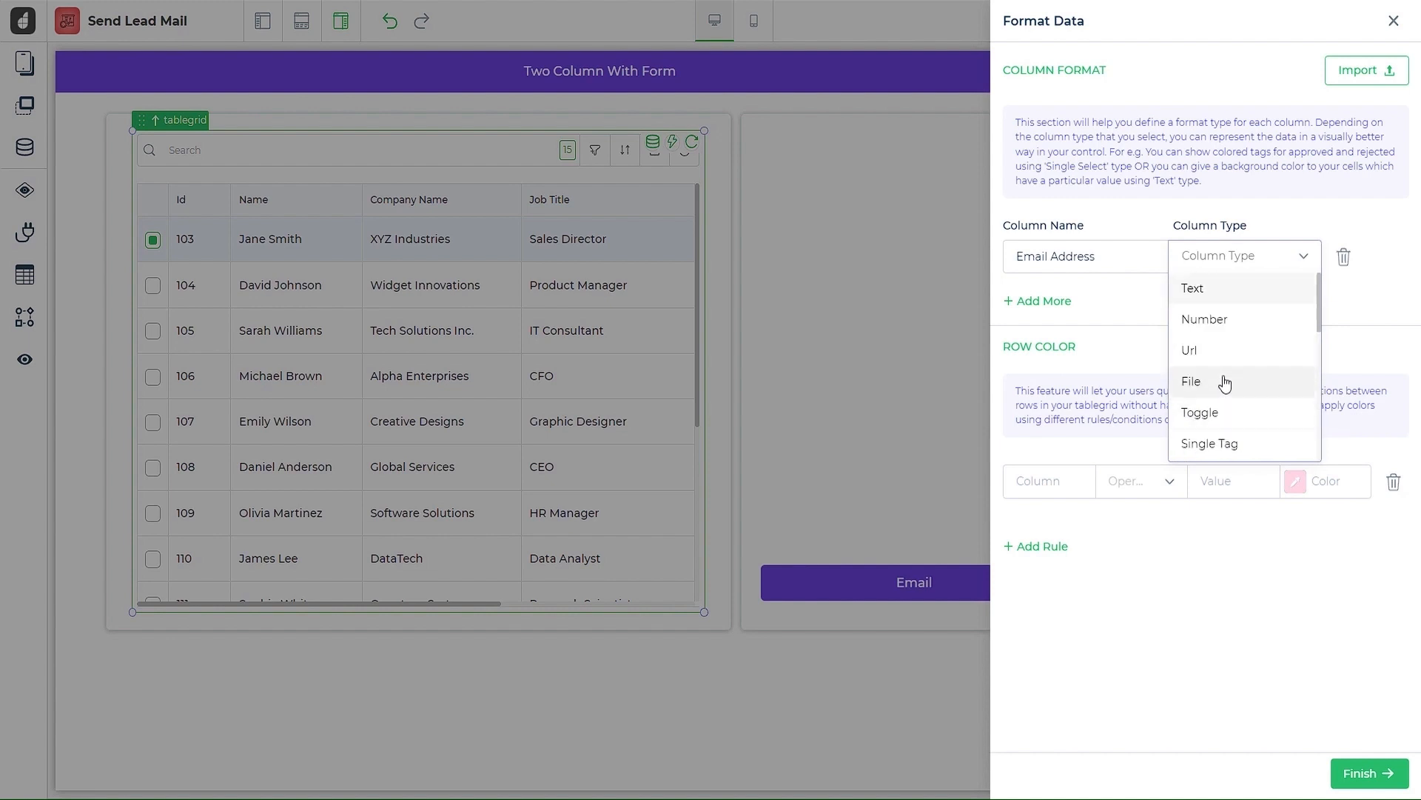
pyautogui.write('email')
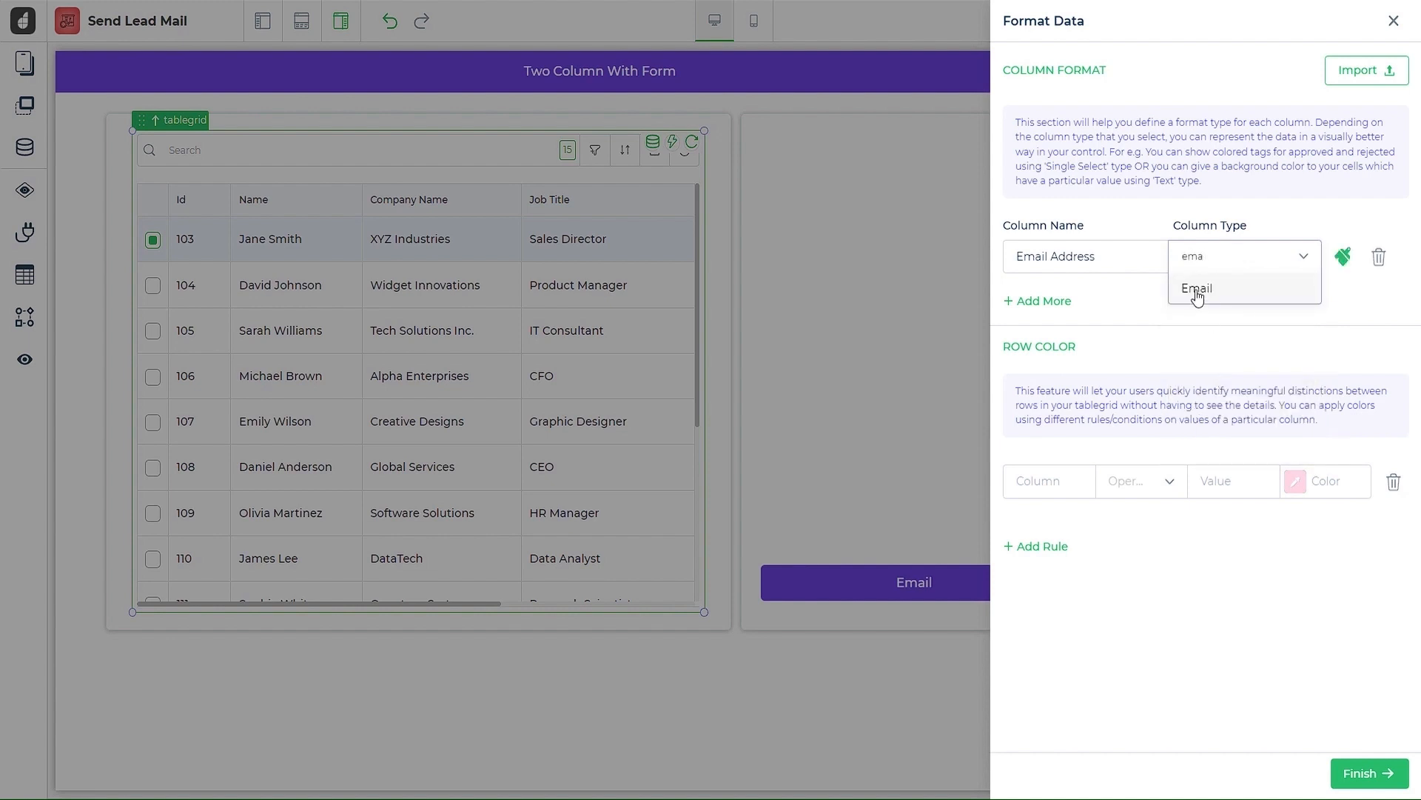
pyautogui.click(1197, 294)
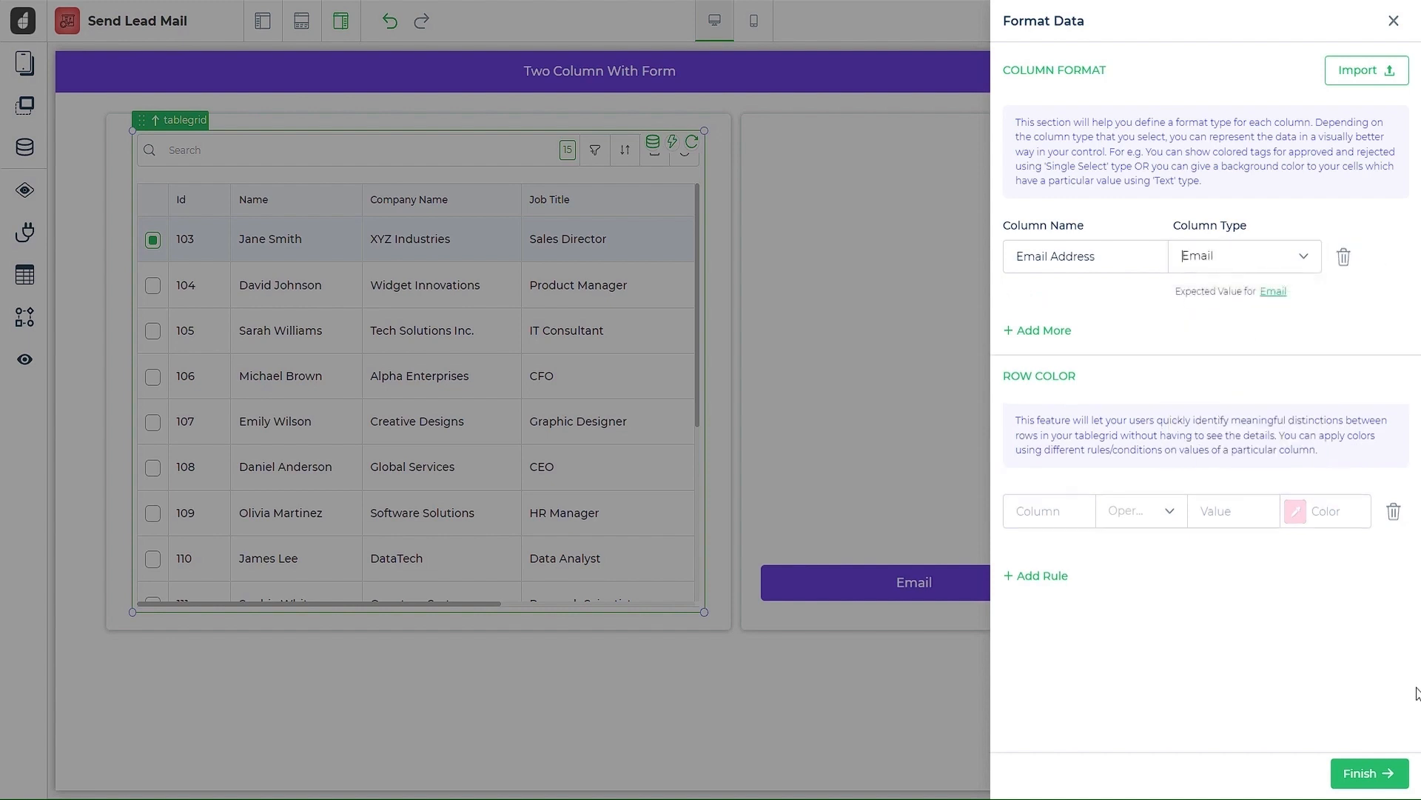
pyautogui.click(1366, 773)
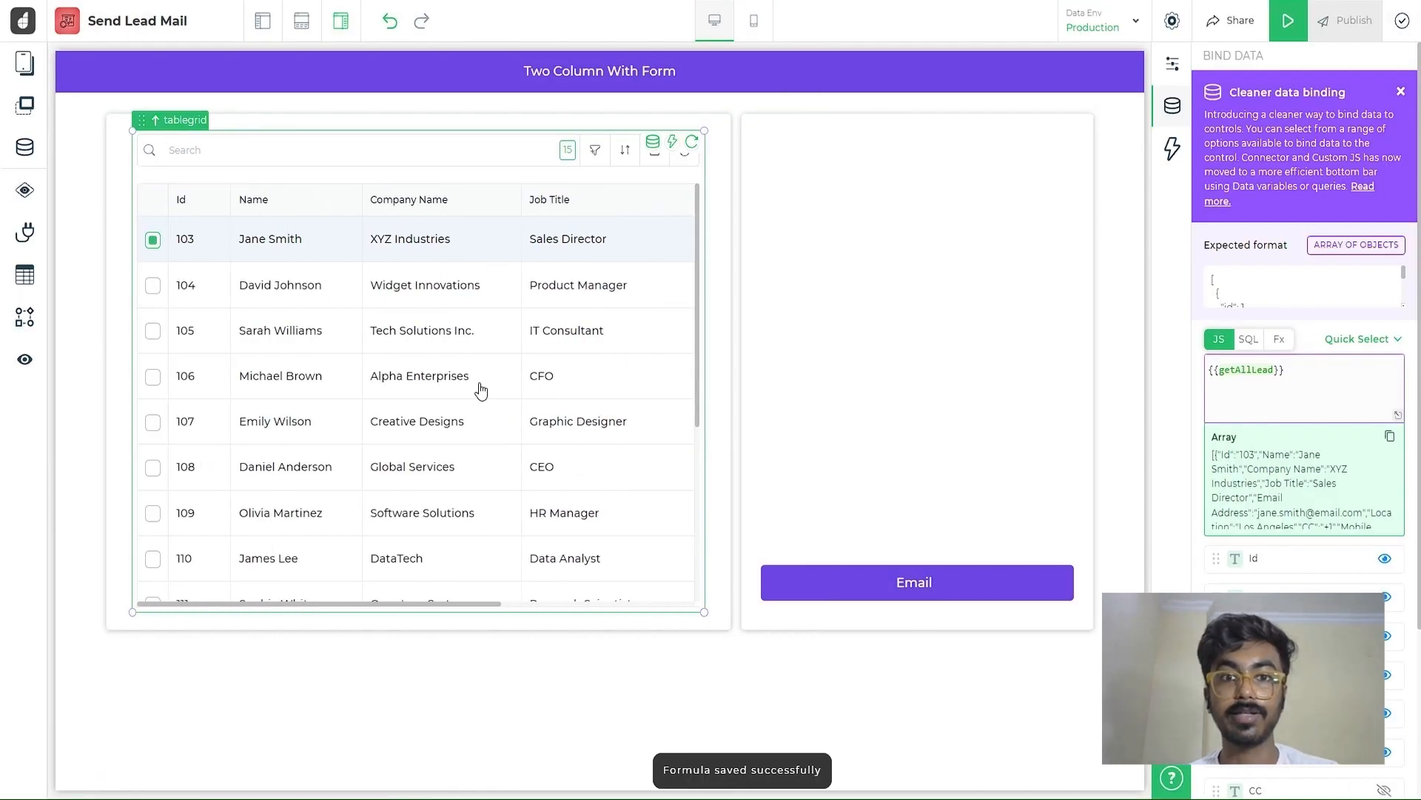
pyautogui.hscroll(5, 481, 388)
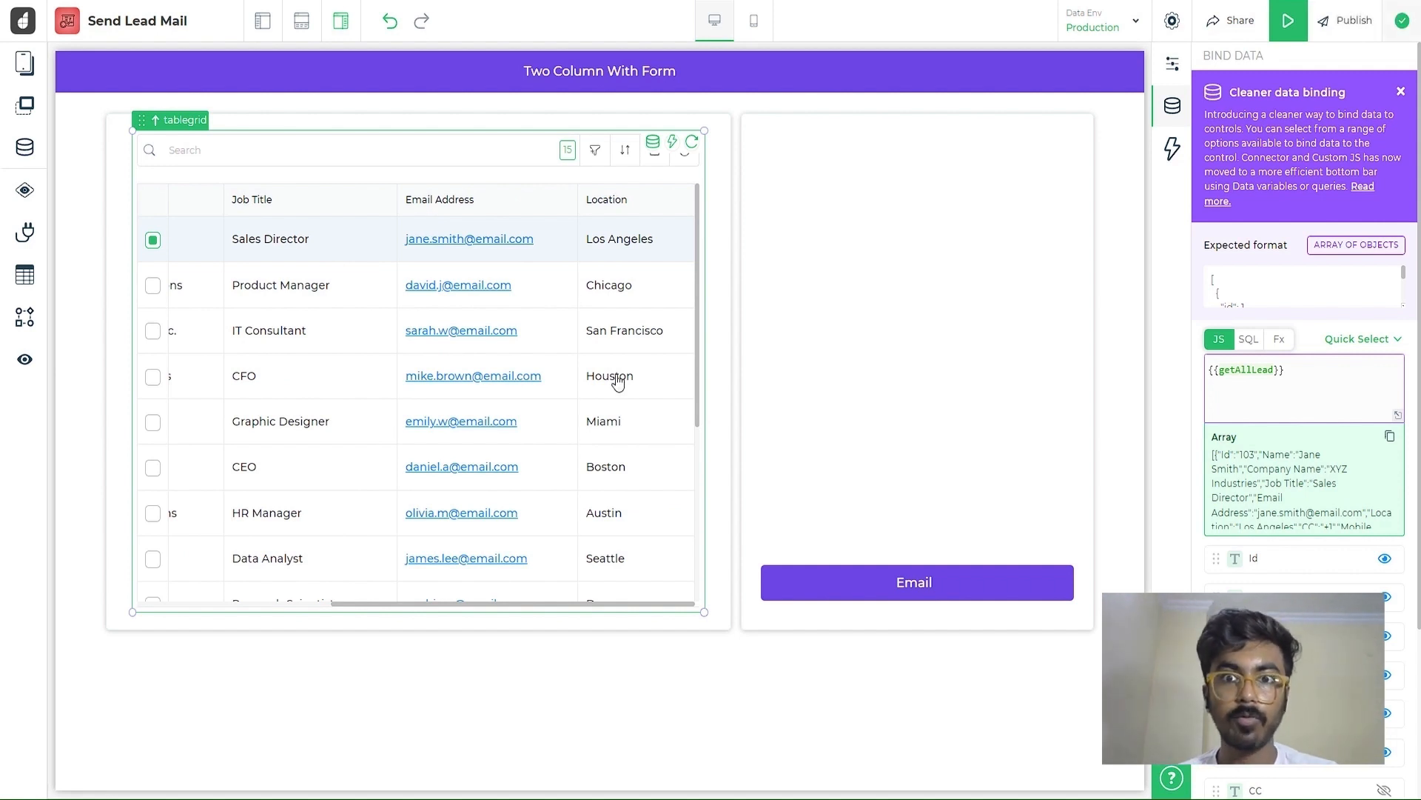
pyautogui.hscroll(-5, 468, 378)
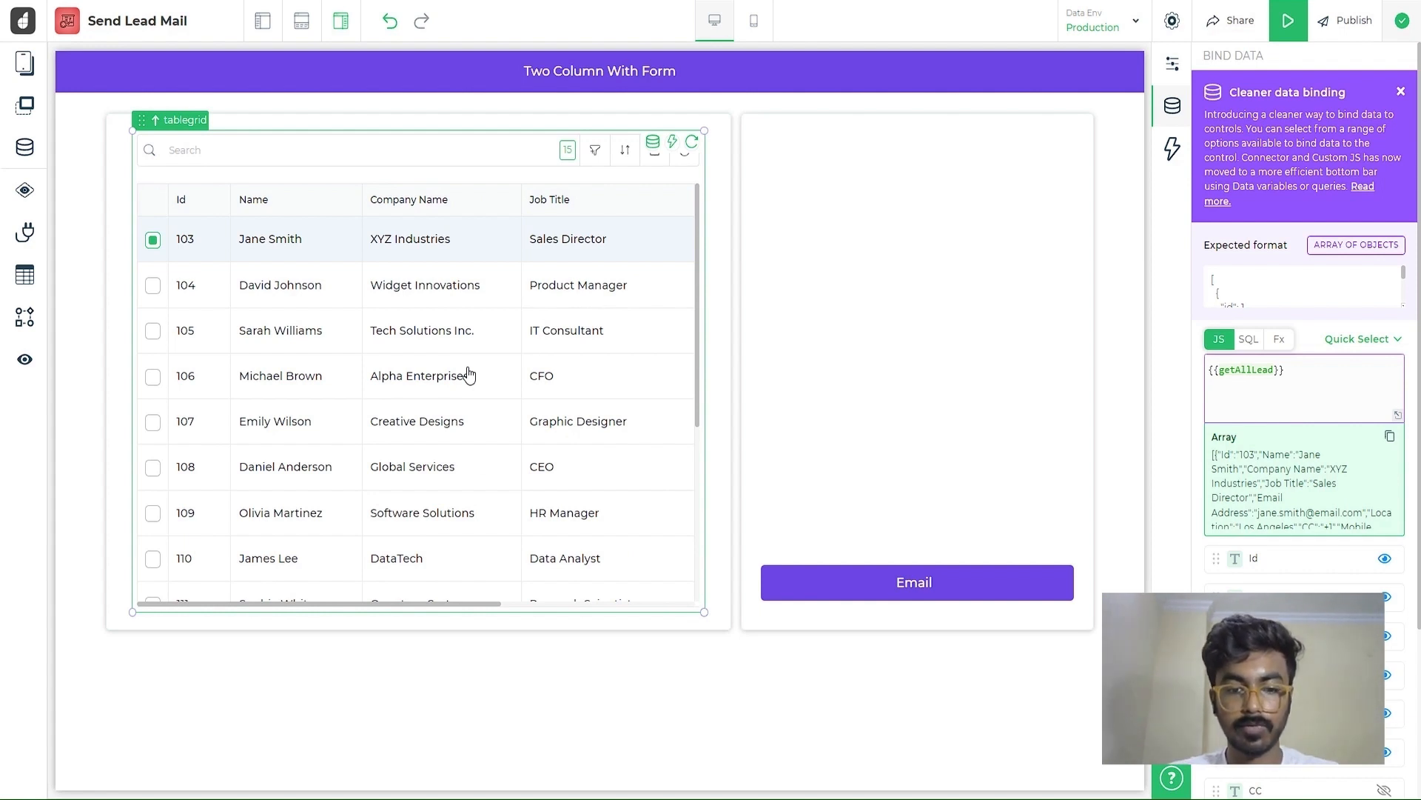
# Add a Detail View control above the Email button and widen it to match the button's width
pyautogui.click(26, 126)
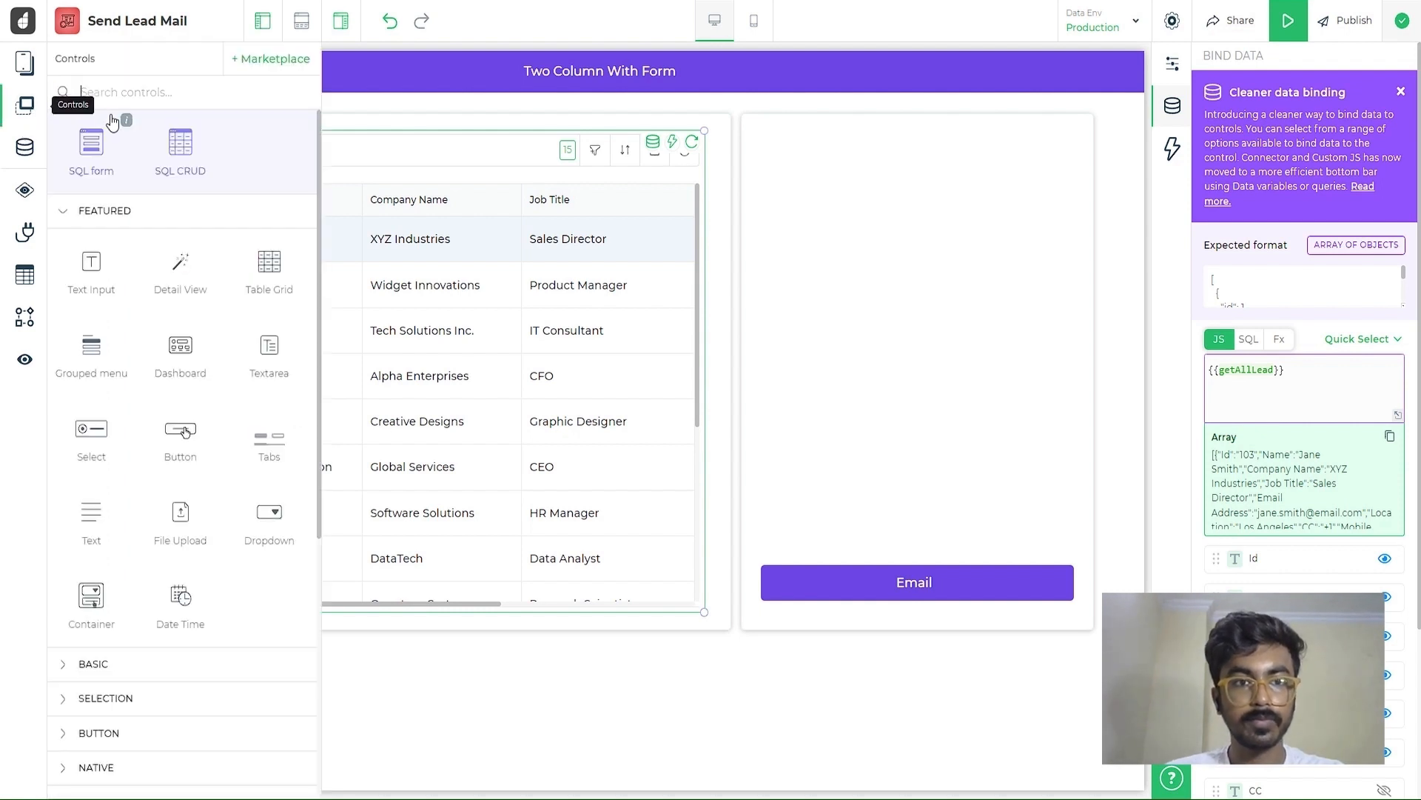
pyautogui.write('deta')
pyautogui.moveTo(91, 265); pyautogui.dragTo(873, 244)
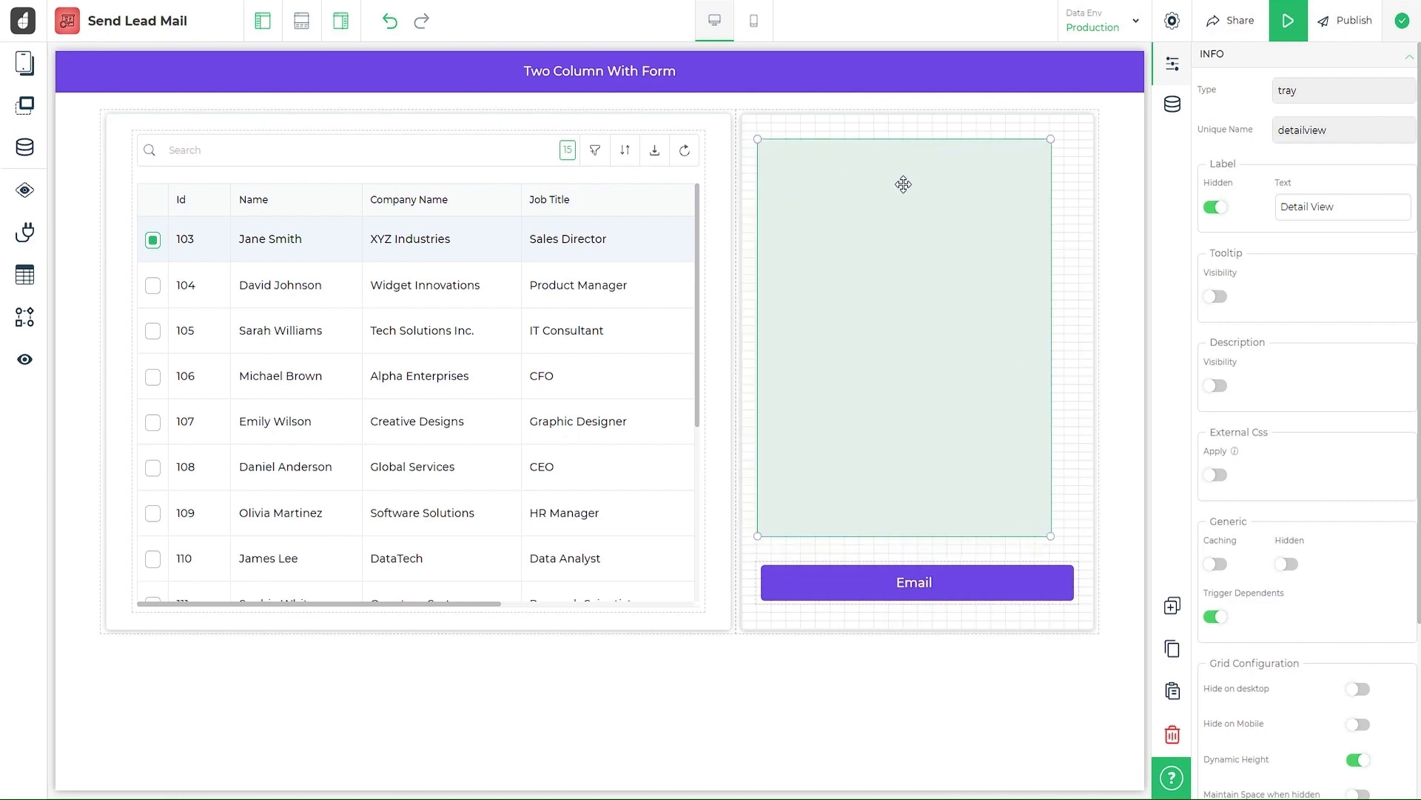
pyautogui.moveTo(1050, 224); pyautogui.dragTo(1079, 223)
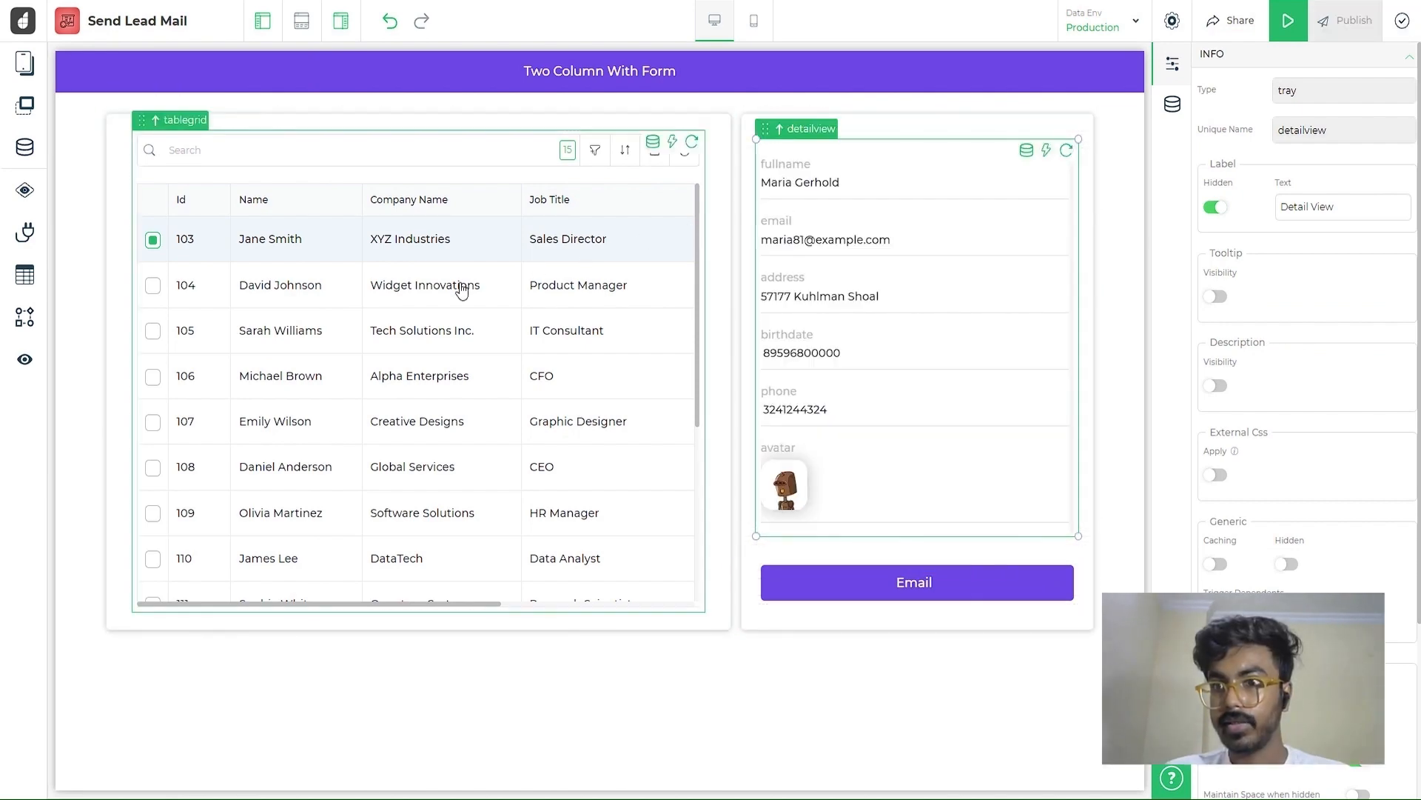
# Bind the detail view to {{tablegrid.PROPERTIES.SELECTEDROWS}} instead of the sample data and save the binding
pyautogui.click(1186, 113)
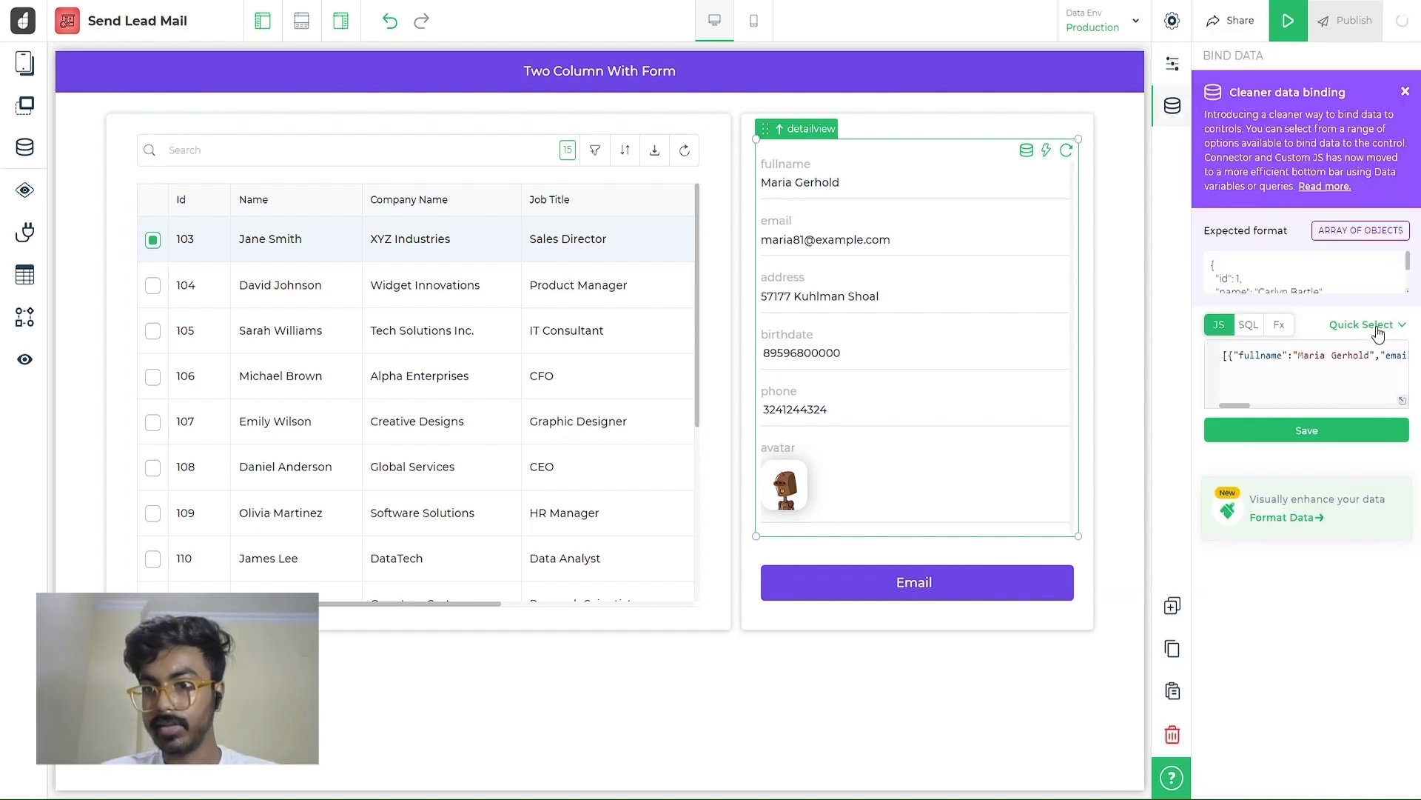
pyautogui.click(1378, 329)
pyautogui.click(1251, 431)
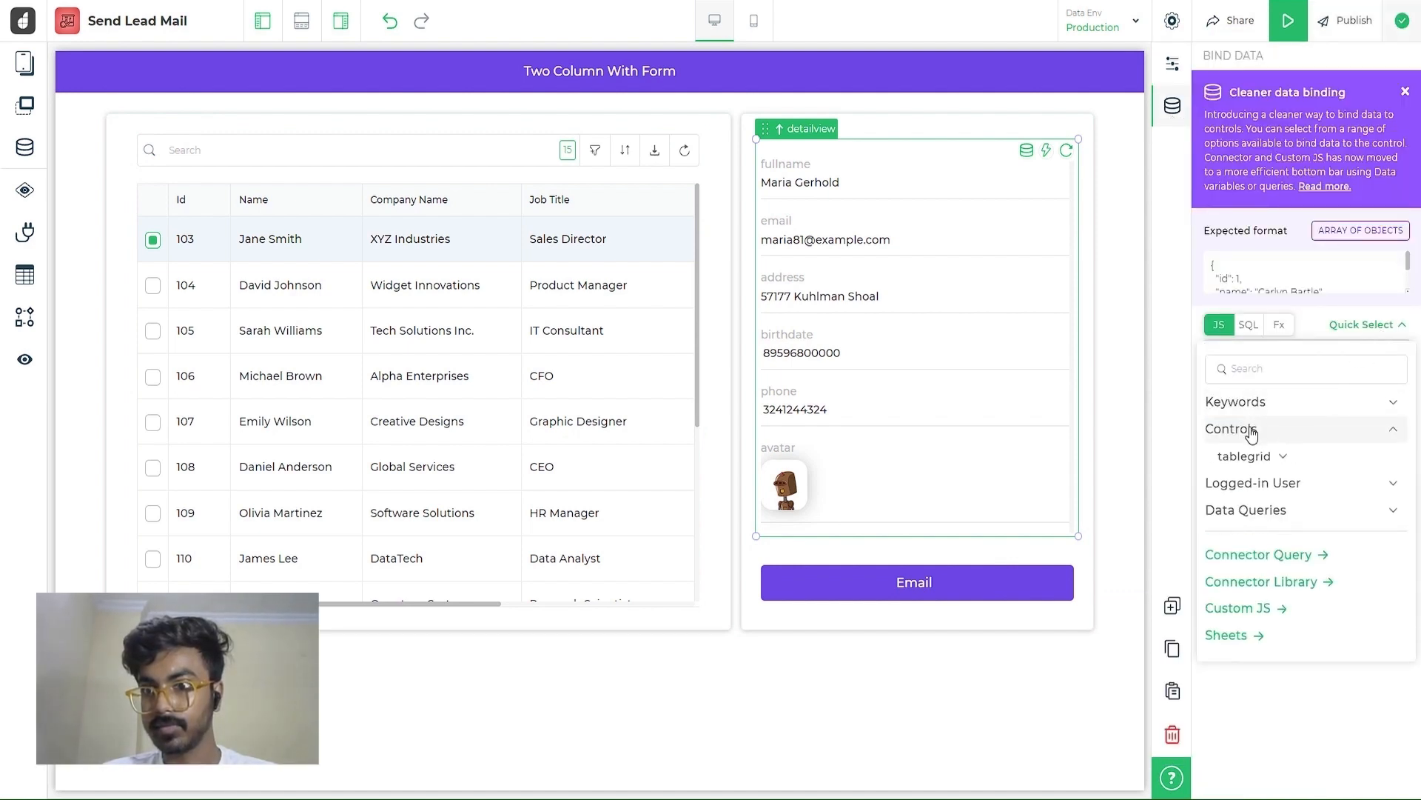
pyautogui.click(1285, 458)
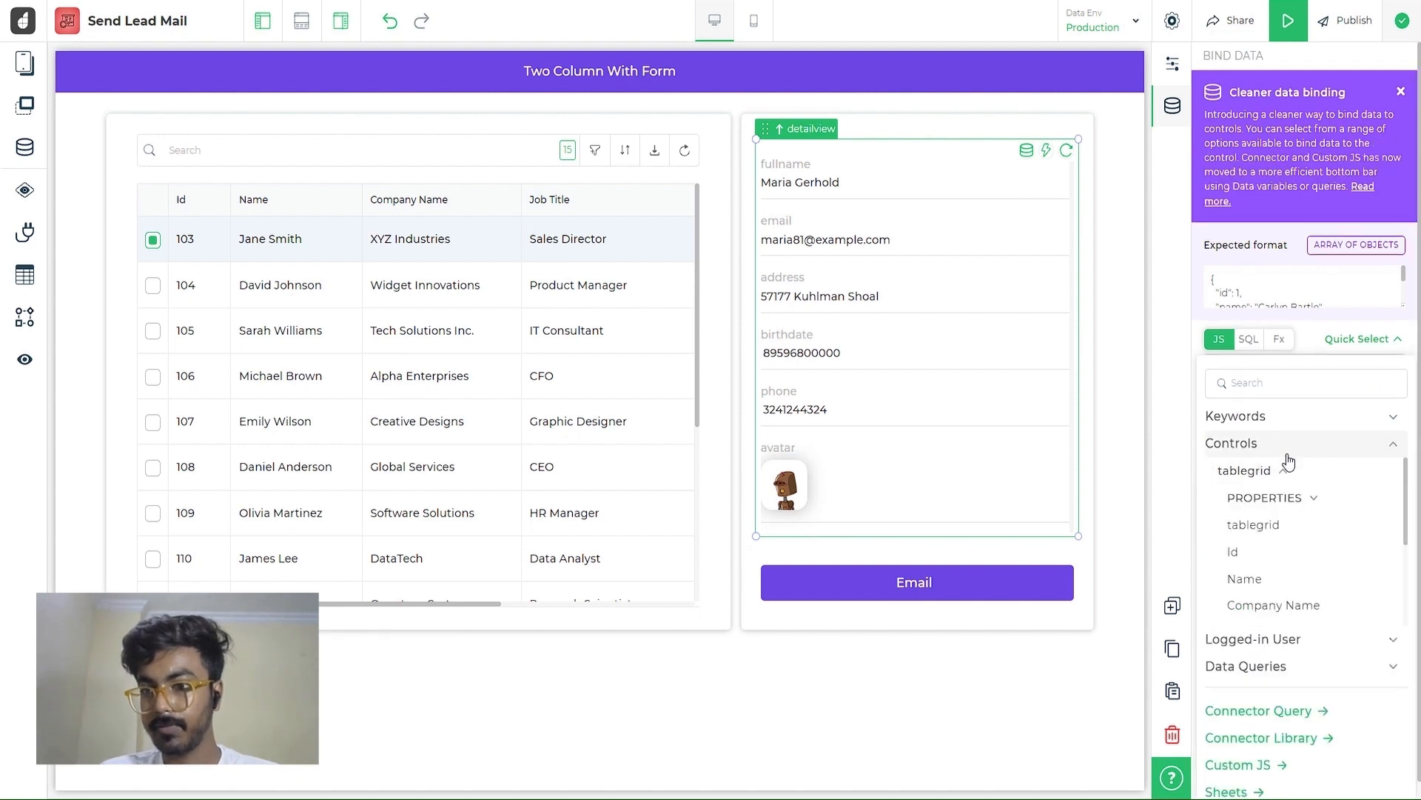
pyautogui.click(1290, 498)
pyautogui.scroll(-3, 1283, 556)
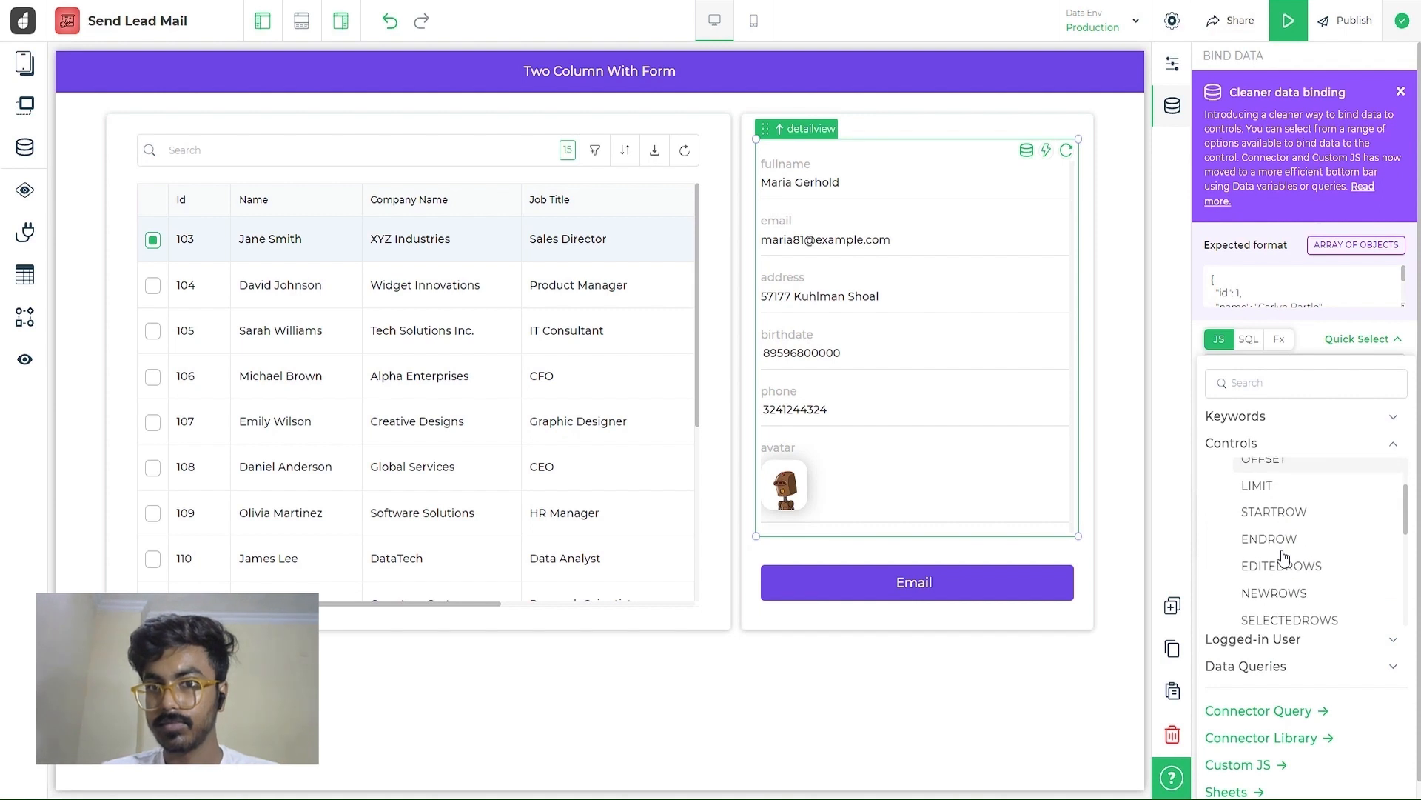
pyautogui.click(1283, 548)
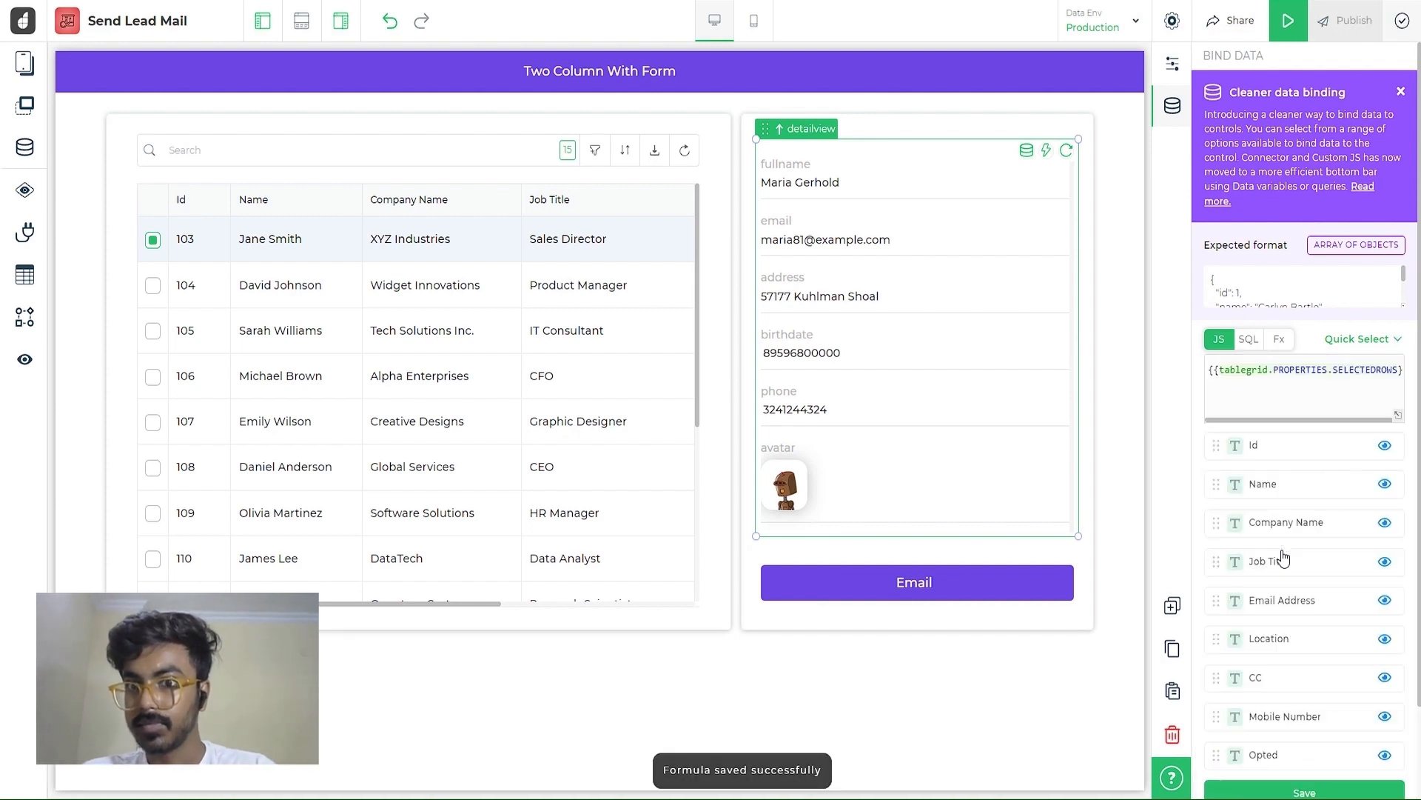
pyautogui.scroll(-1, 1283, 557)
pyautogui.scroll(-1, 1283, 557)
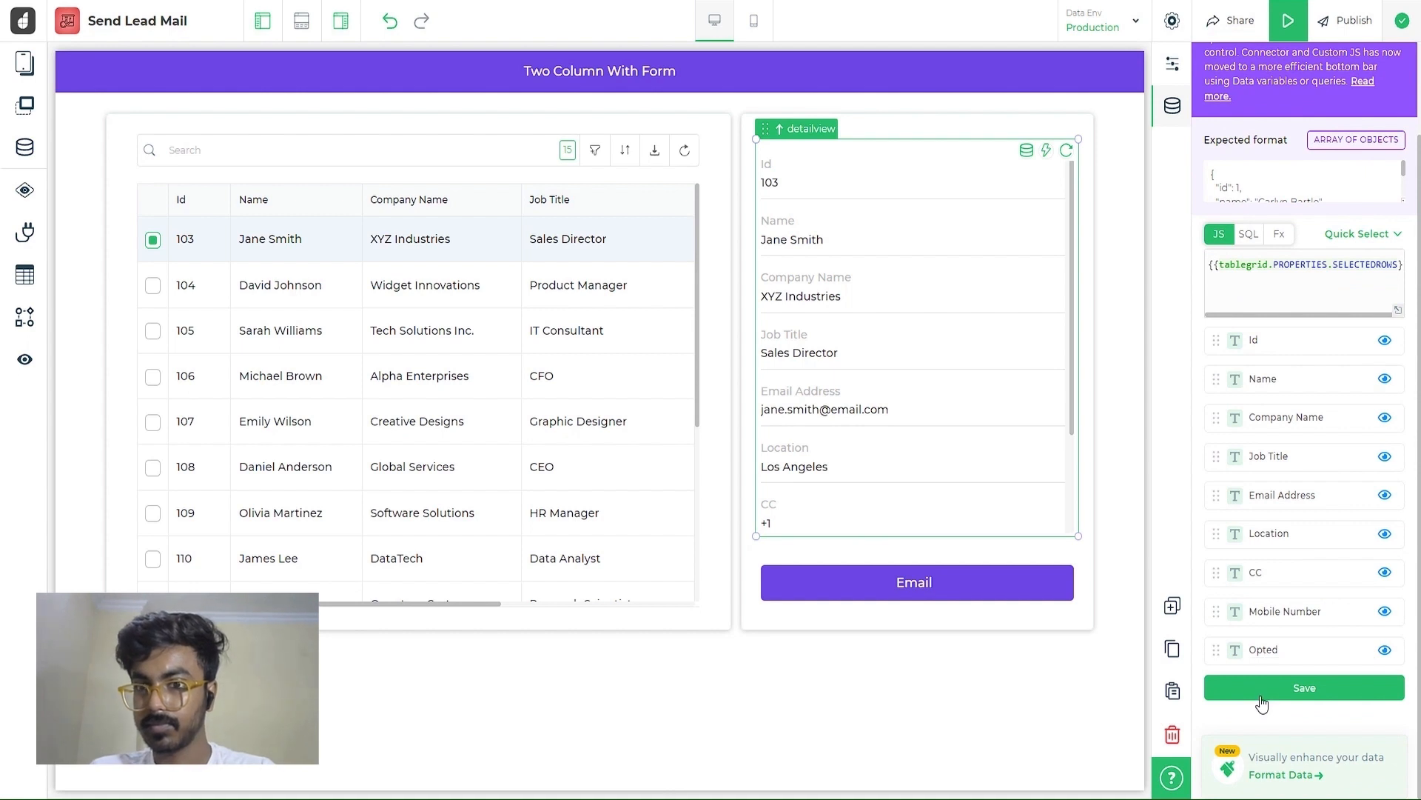
pyautogui.click(1262, 702)
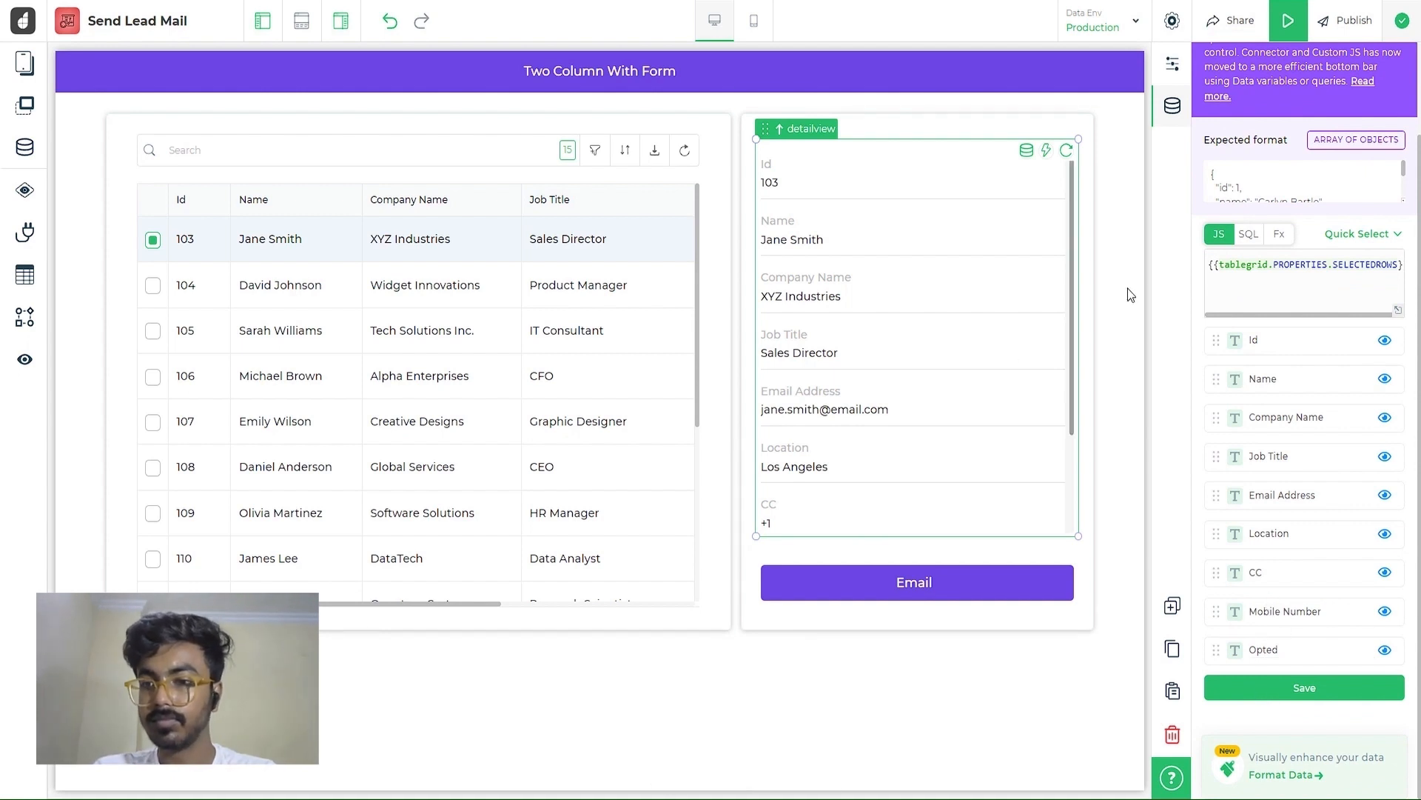
pyautogui.click(1173, 64)
pyautogui.scroll(-4, 1244, 656)
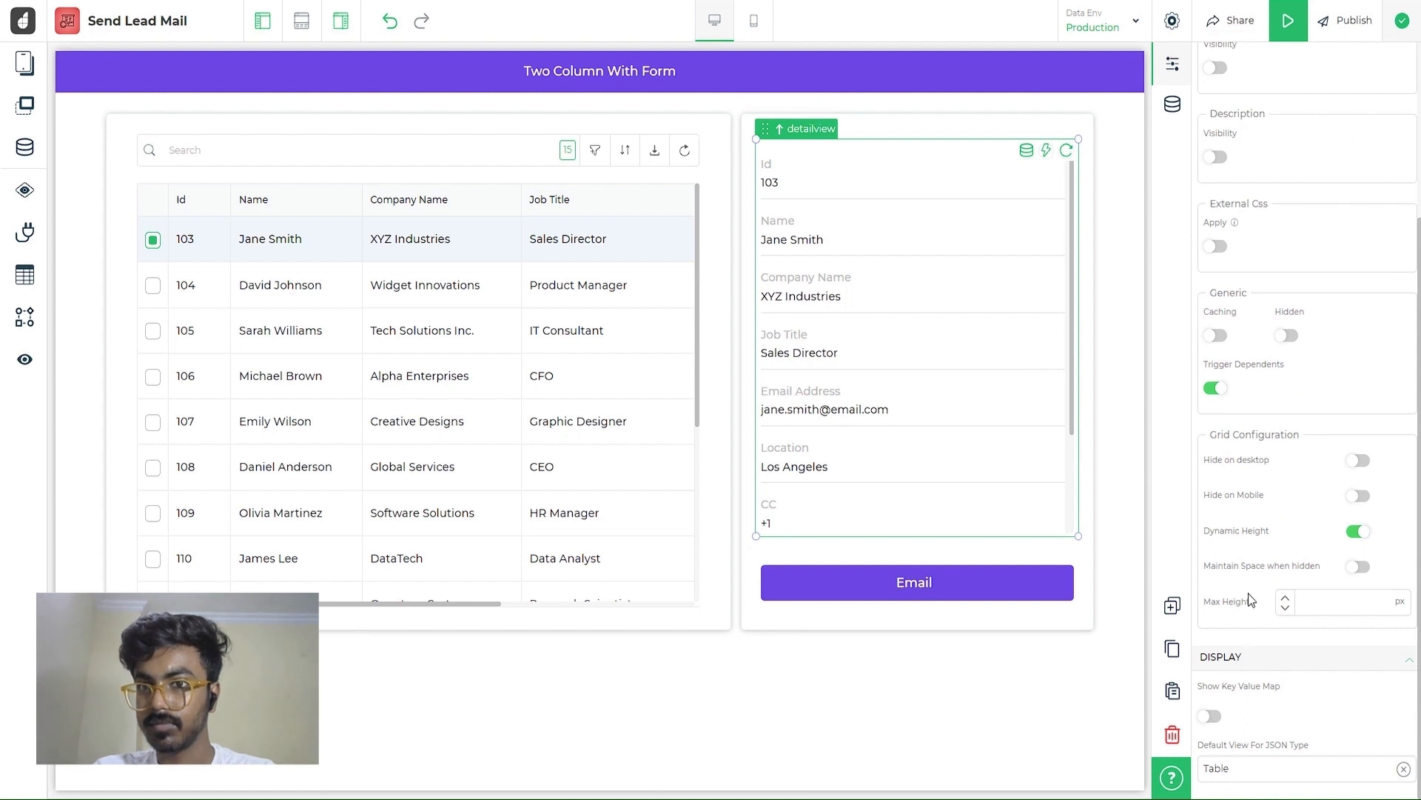
pyautogui.scroll(4, 1251, 600)
pyautogui.click(1223, 210)
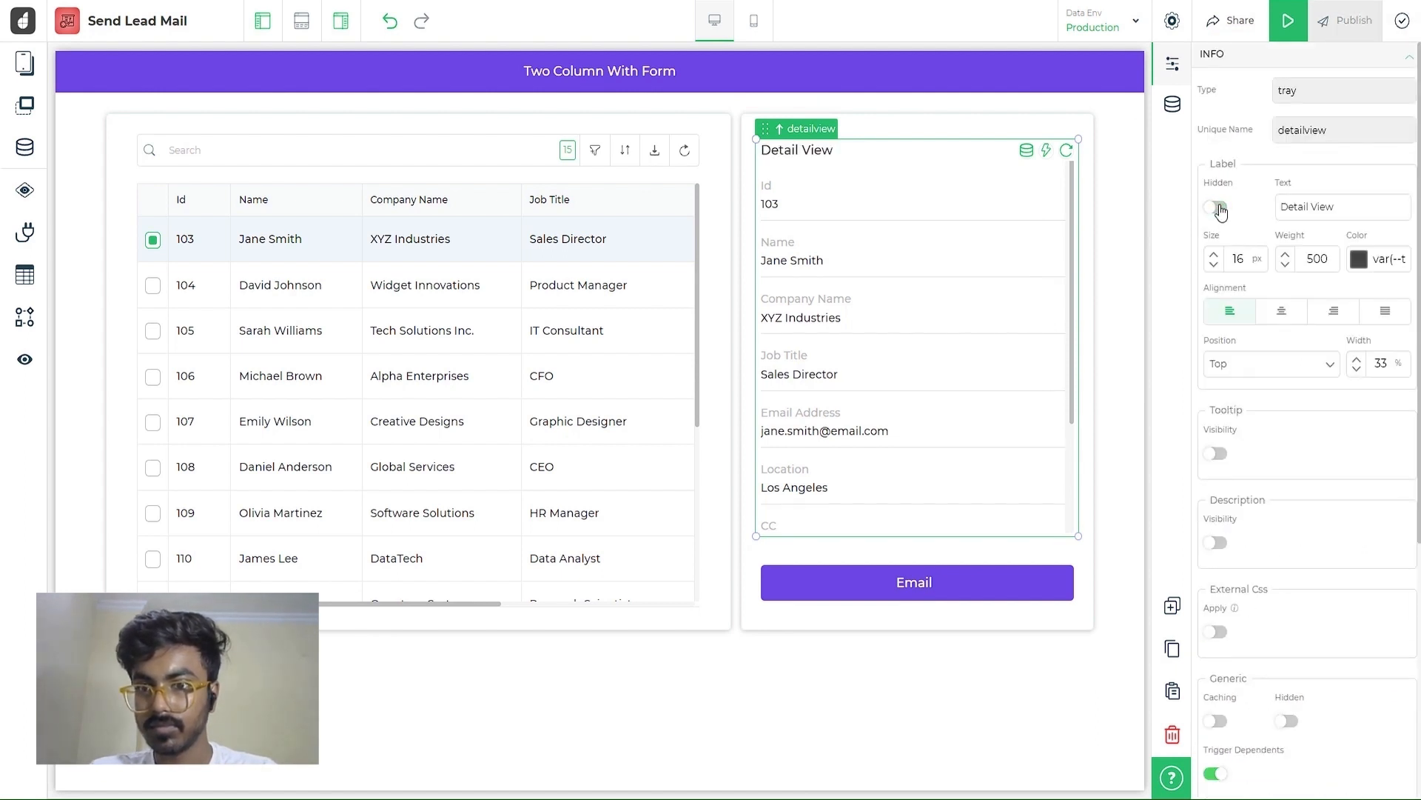
pyautogui.click(1223, 210)
# Extend the detail view downward until it meets the Email button
pyautogui.scroll(-4, 1324, 396)
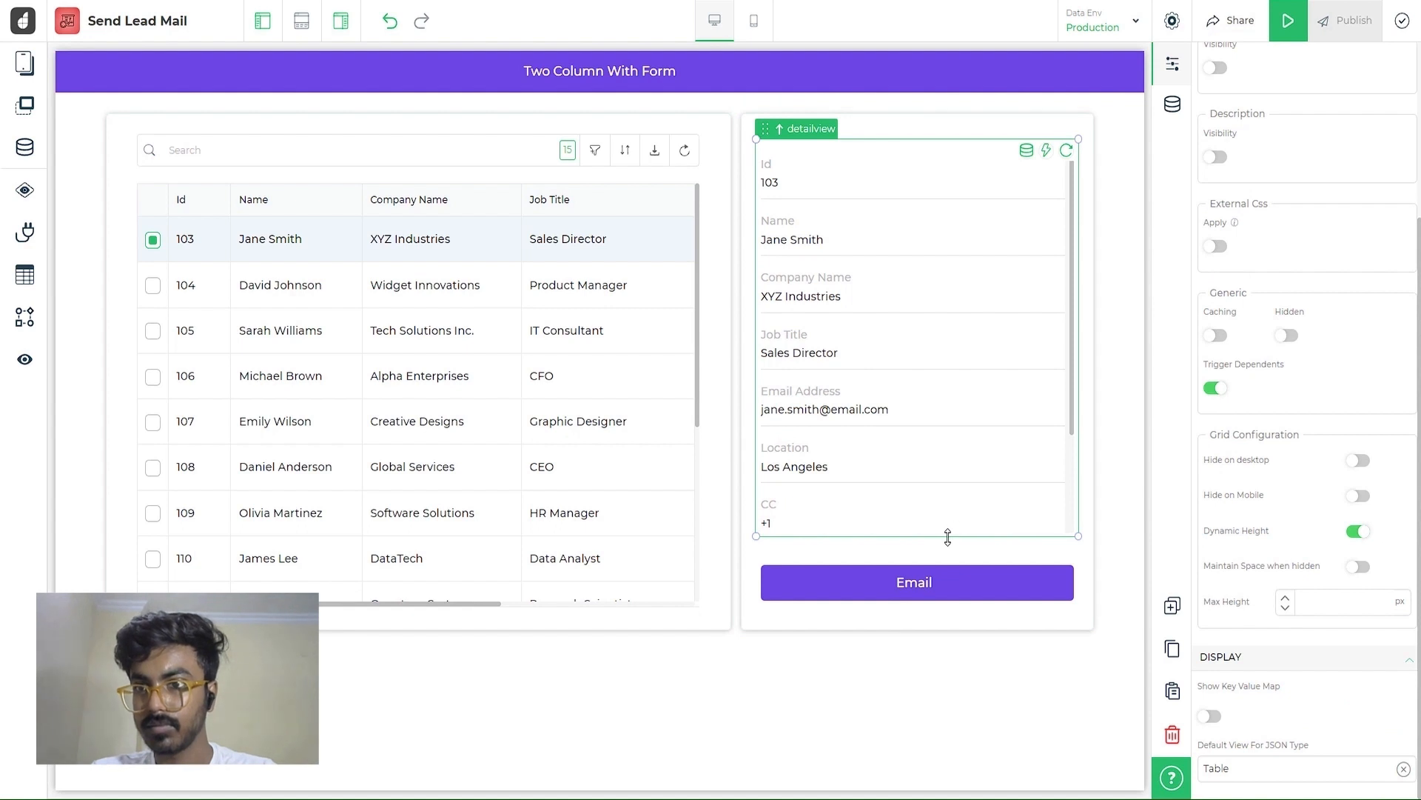
pyautogui.moveTo(949, 536); pyautogui.dragTo(947, 562)
# Change the Email button's text to Contact and show an icon on it
pyautogui.click(936, 590)
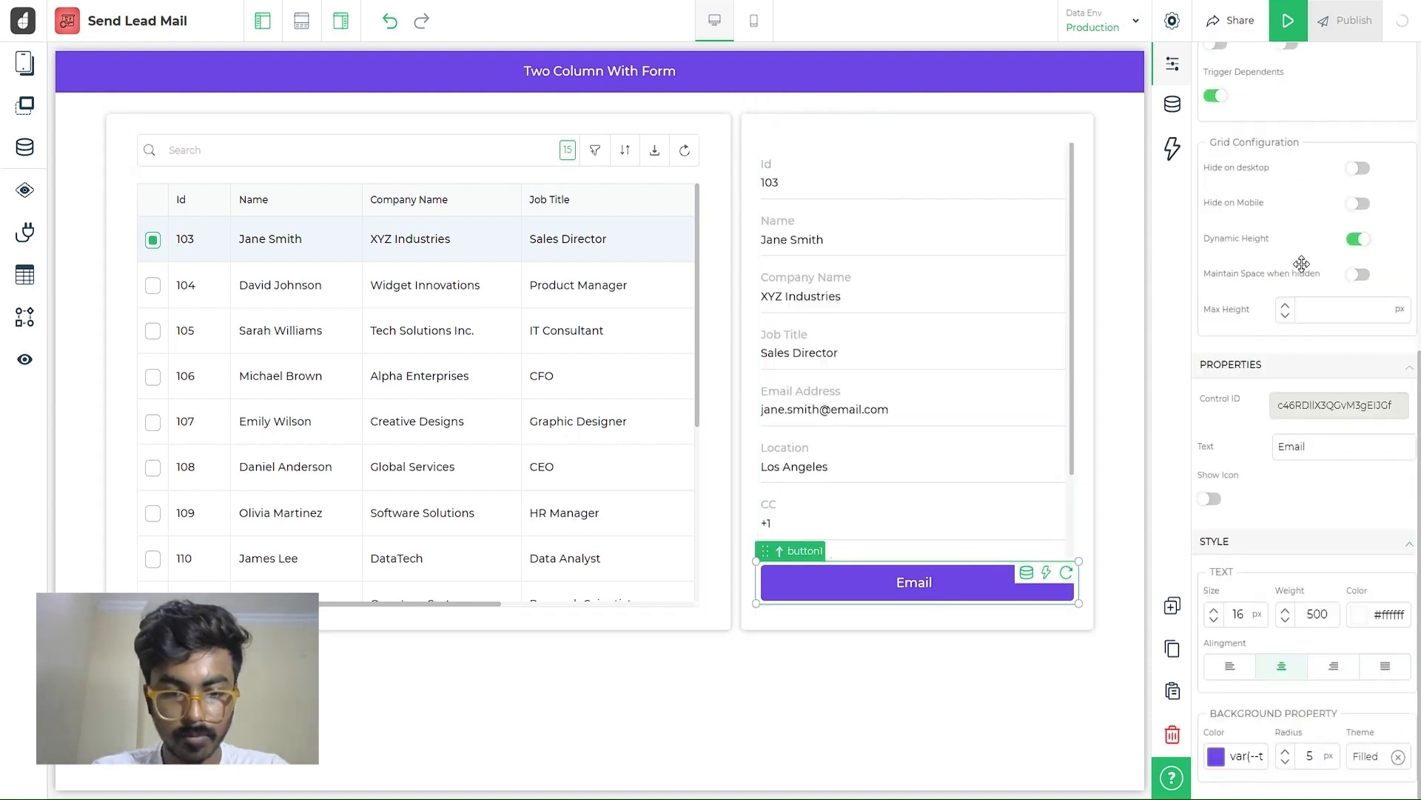
pyautogui.click(1312, 456)
pyautogui.write('contact')
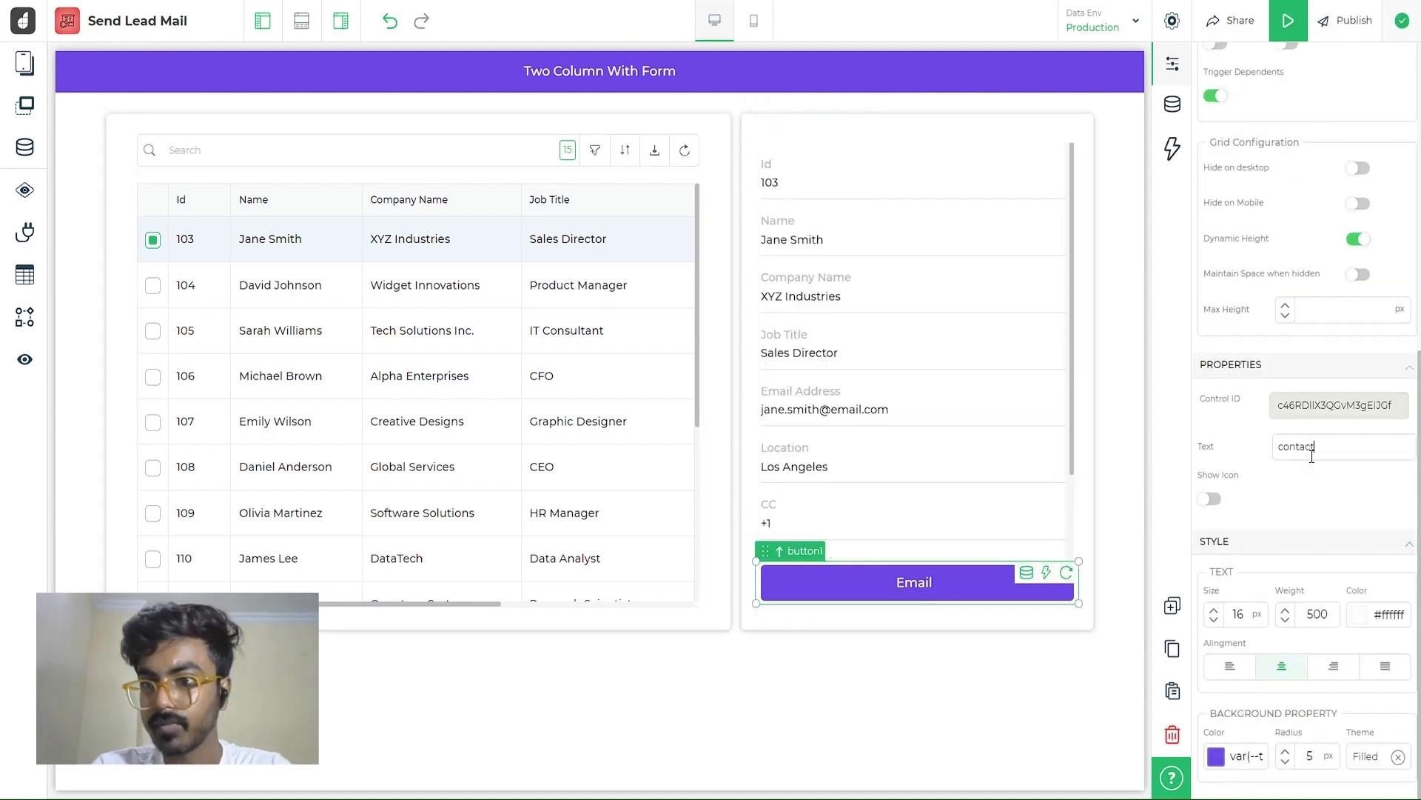
pyautogui.hotkey('ctrl', 'a')
pyautogui.write('Co')
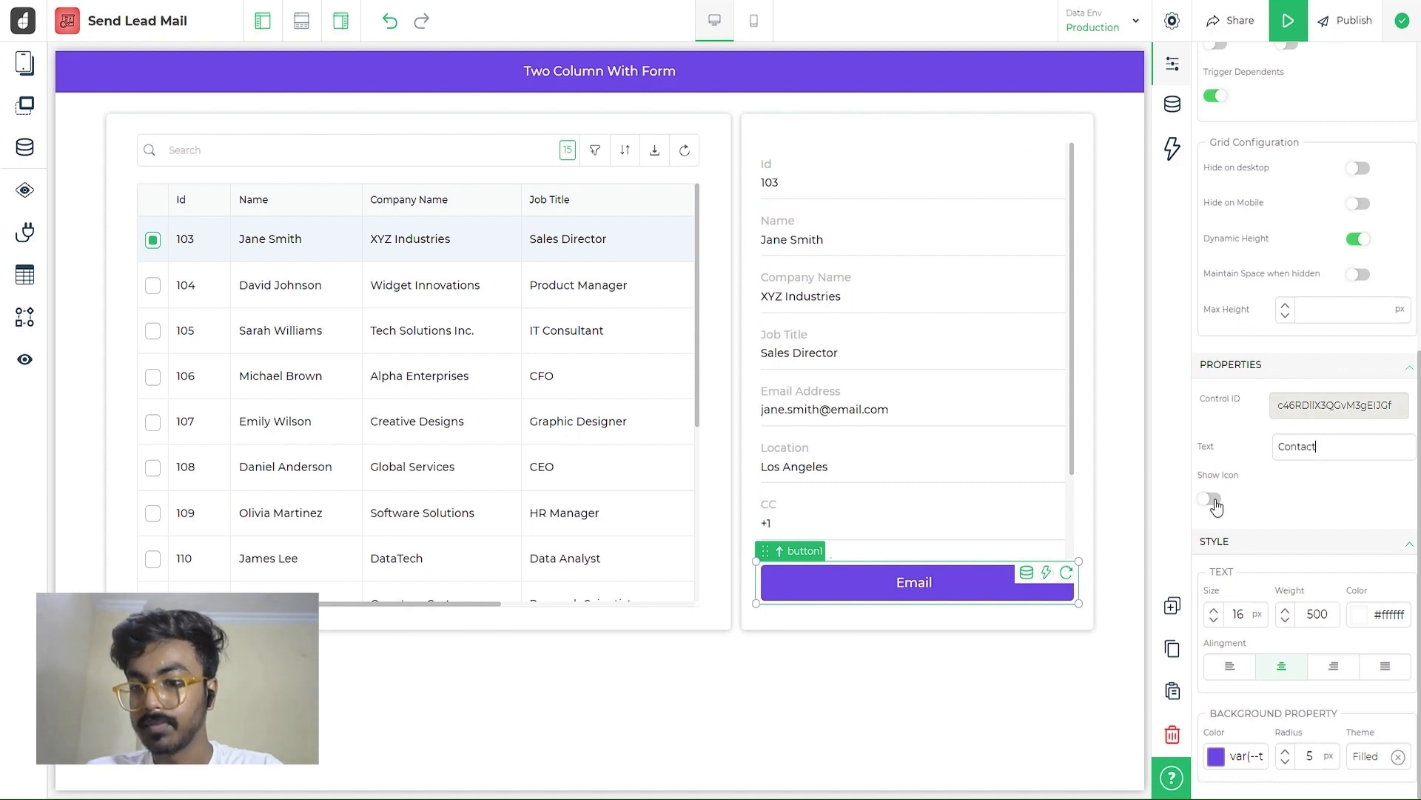
pyautogui.click(1211, 500)
# Set the Contact button's background to the orange-to-pink gradient
pyautogui.scroll(-1, 1270, 637)
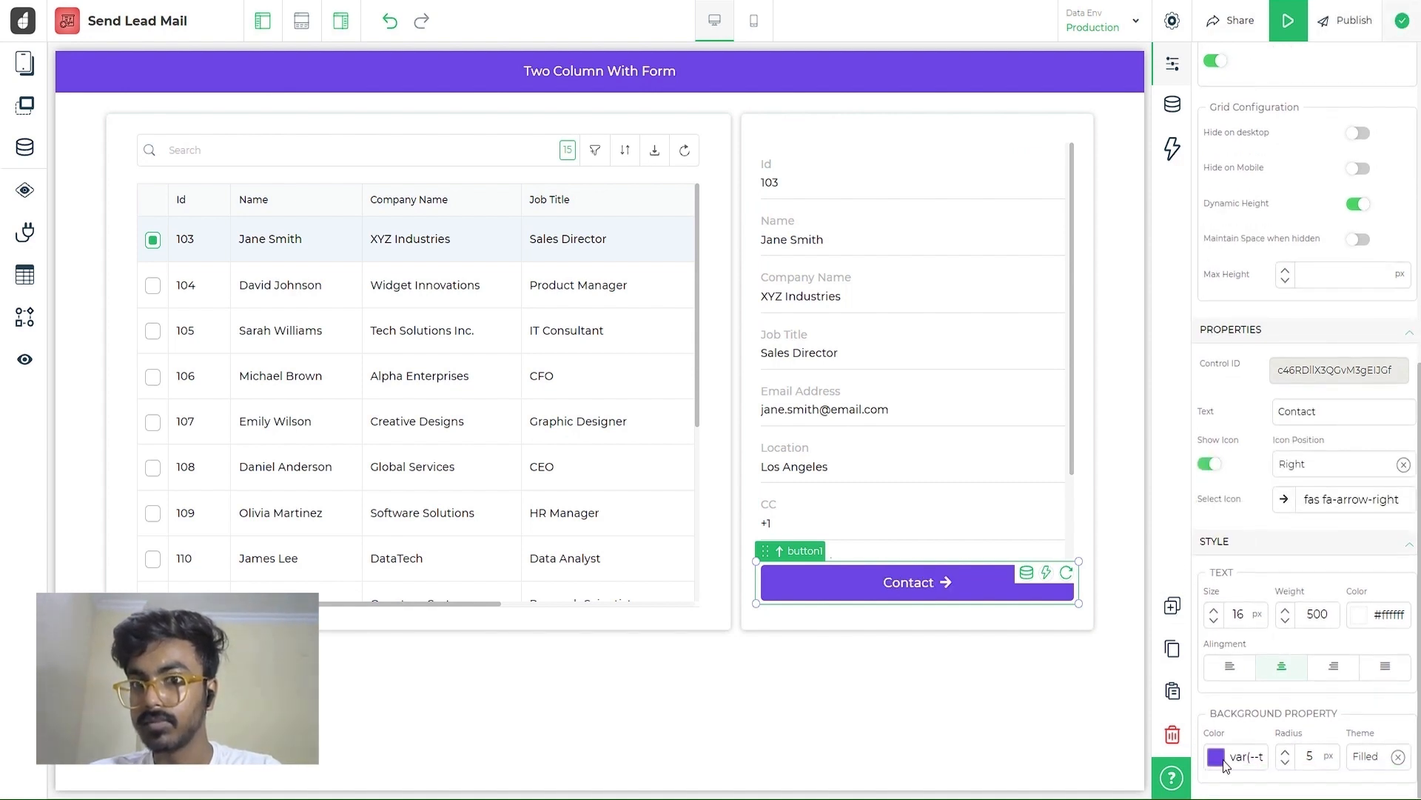
pyautogui.click(1217, 756)
pyautogui.click(1220, 60)
pyautogui.click(1365, 126)
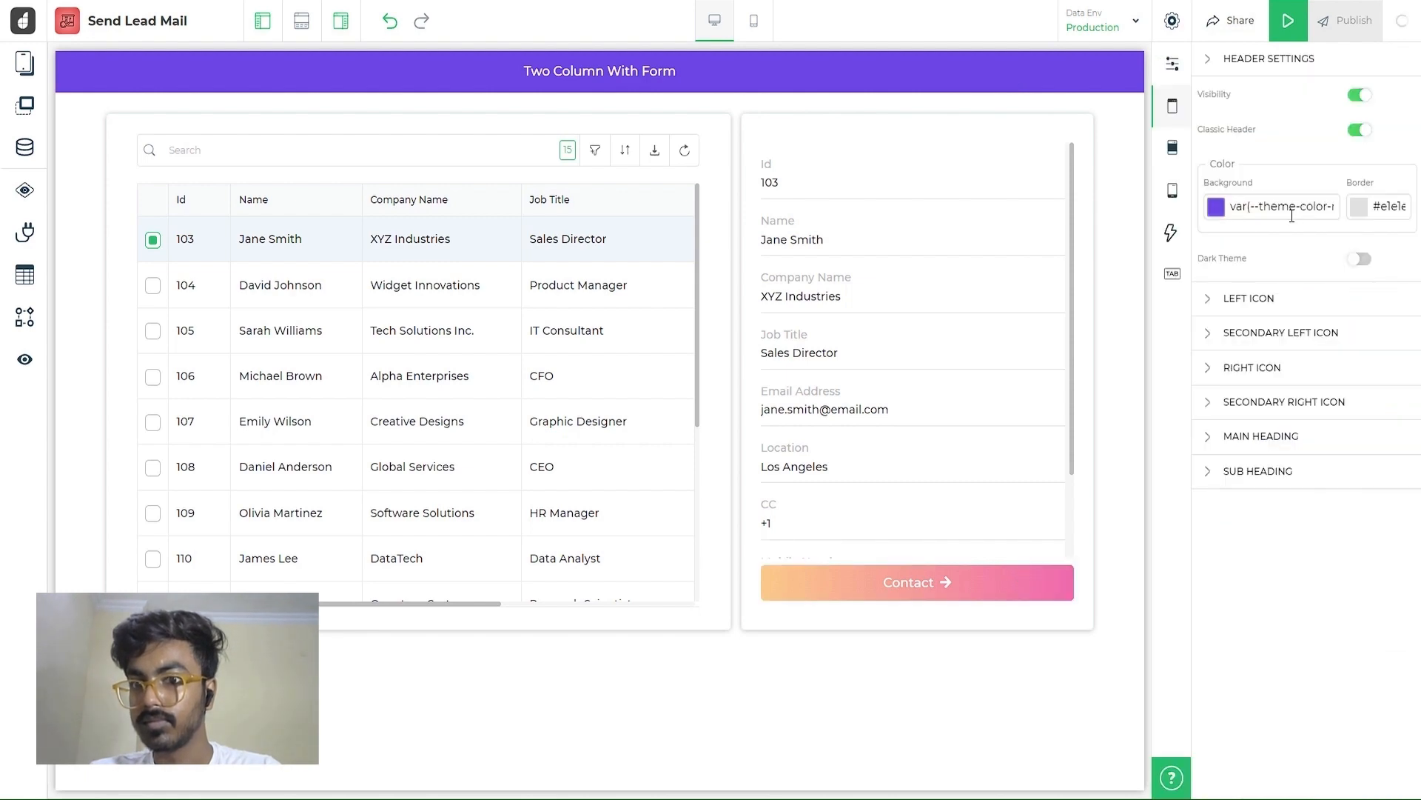
# Set the screen header's background to the custom light orange #fbca65
pyautogui.click(1215, 207)
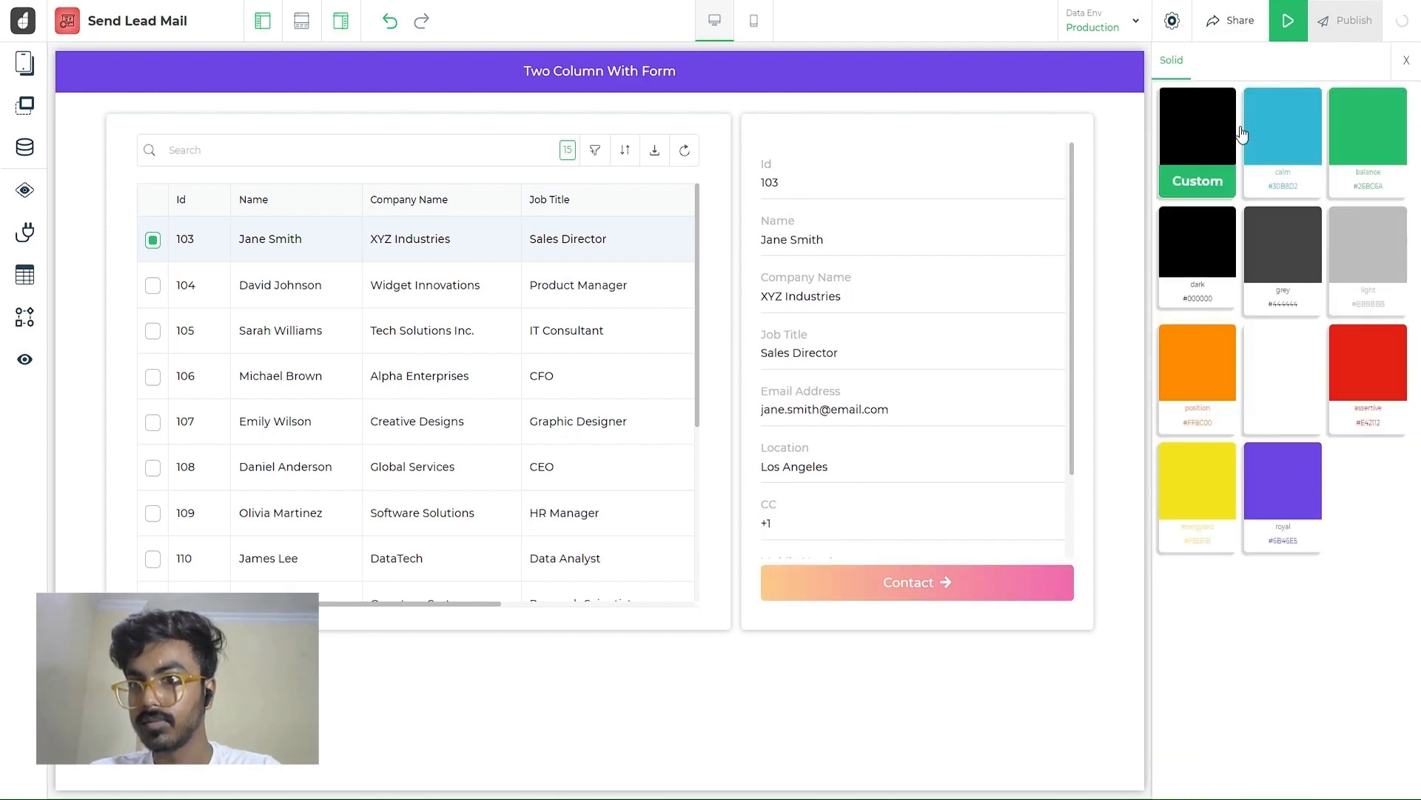
pyautogui.click(1194, 134)
pyautogui.moveTo(1300, 189); pyautogui.dragTo(1294, 180)
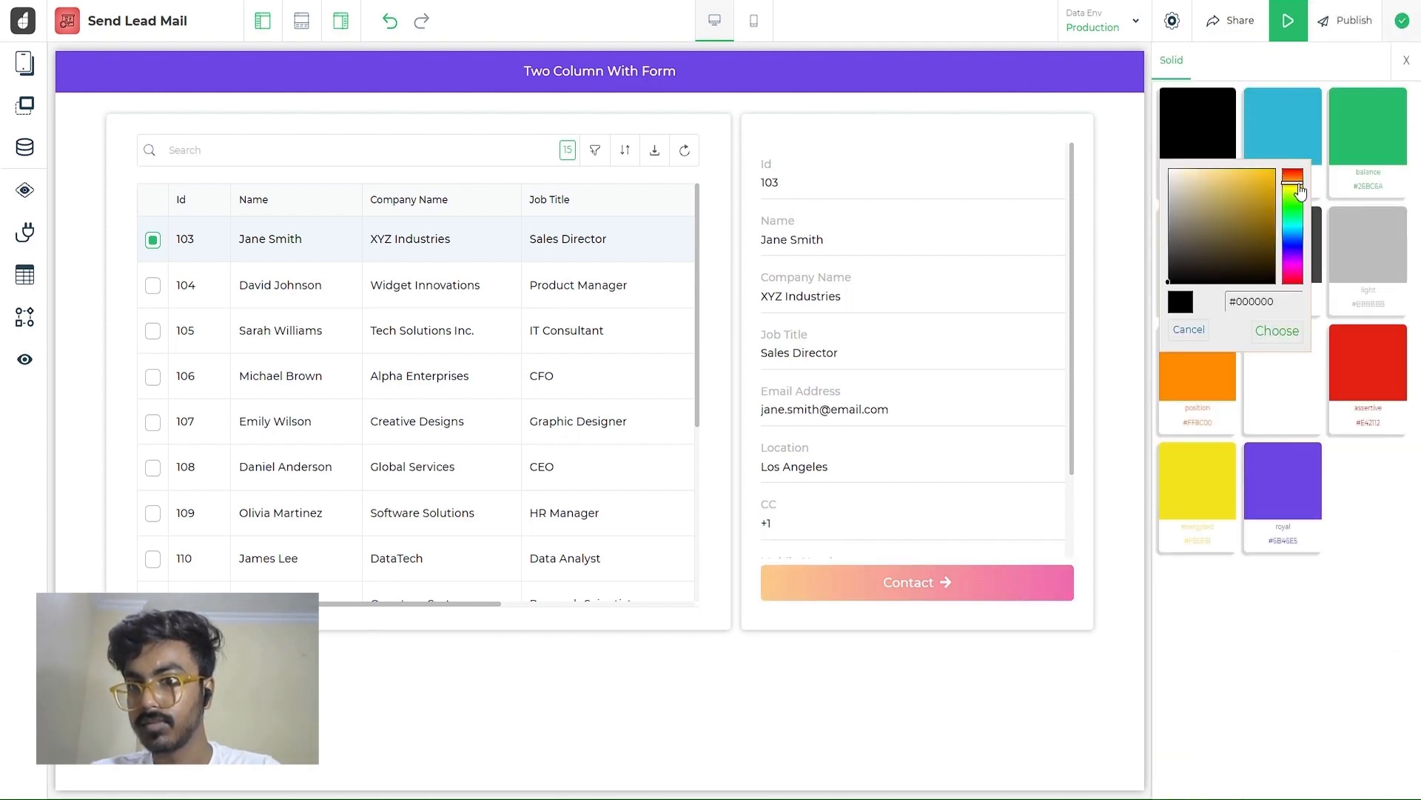
pyautogui.click(1231, 168)
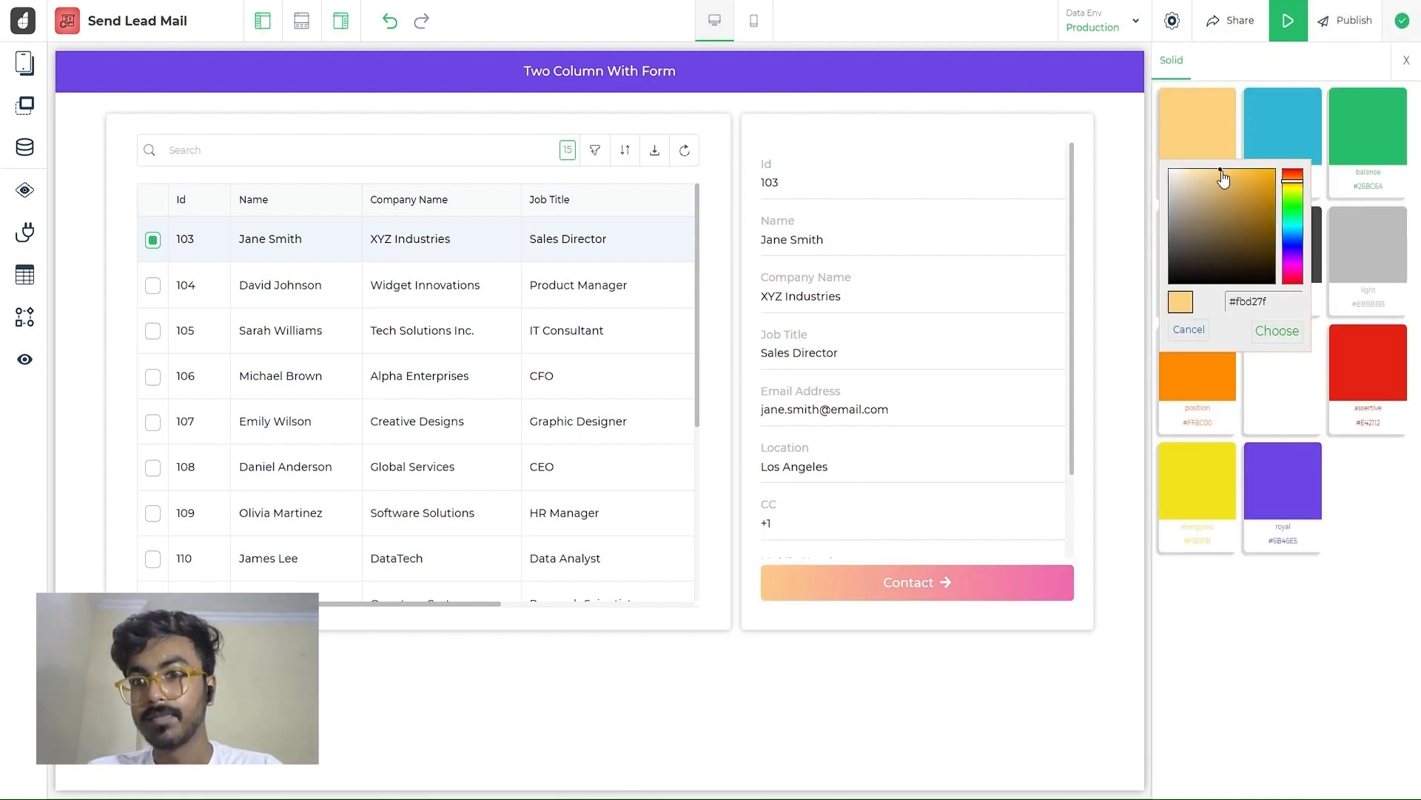
pyautogui.click(1278, 329)
pyautogui.click(1138, 332)
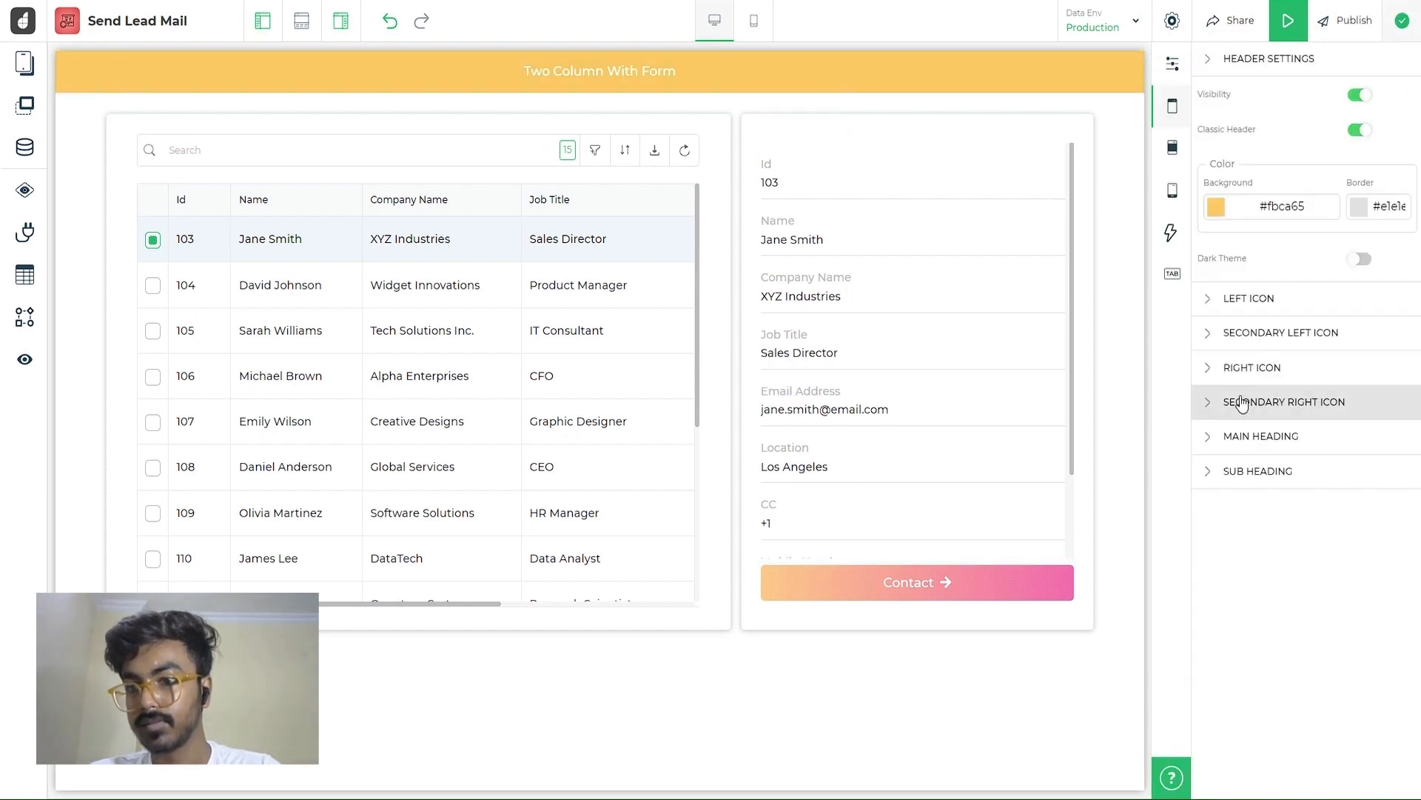
# Change the screen header's main heading text to Prospectus List
pyautogui.click(1259, 436)
pyautogui.tripleClick(1339, 464)
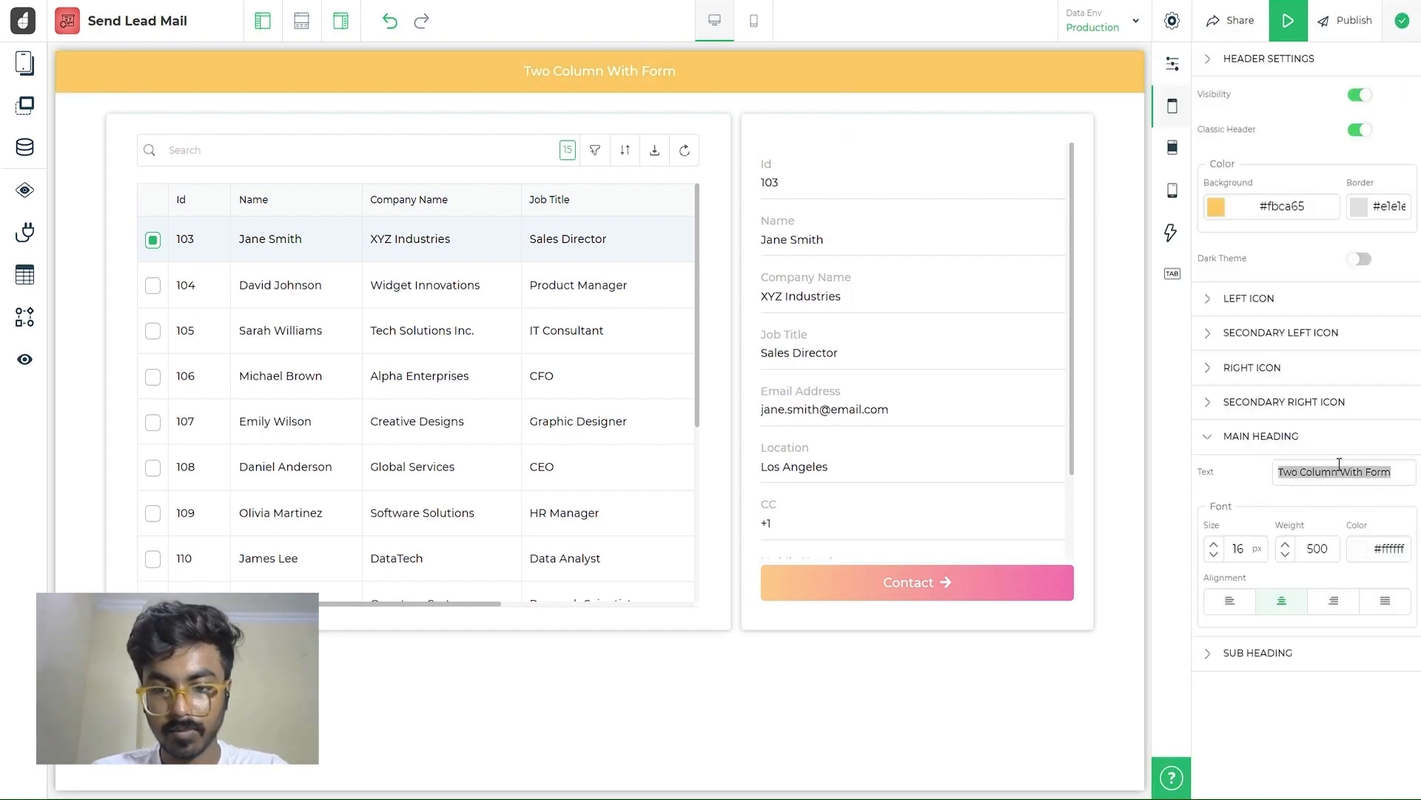
pyautogui.press('BackSpace')
pyautogui.write('Prospe')
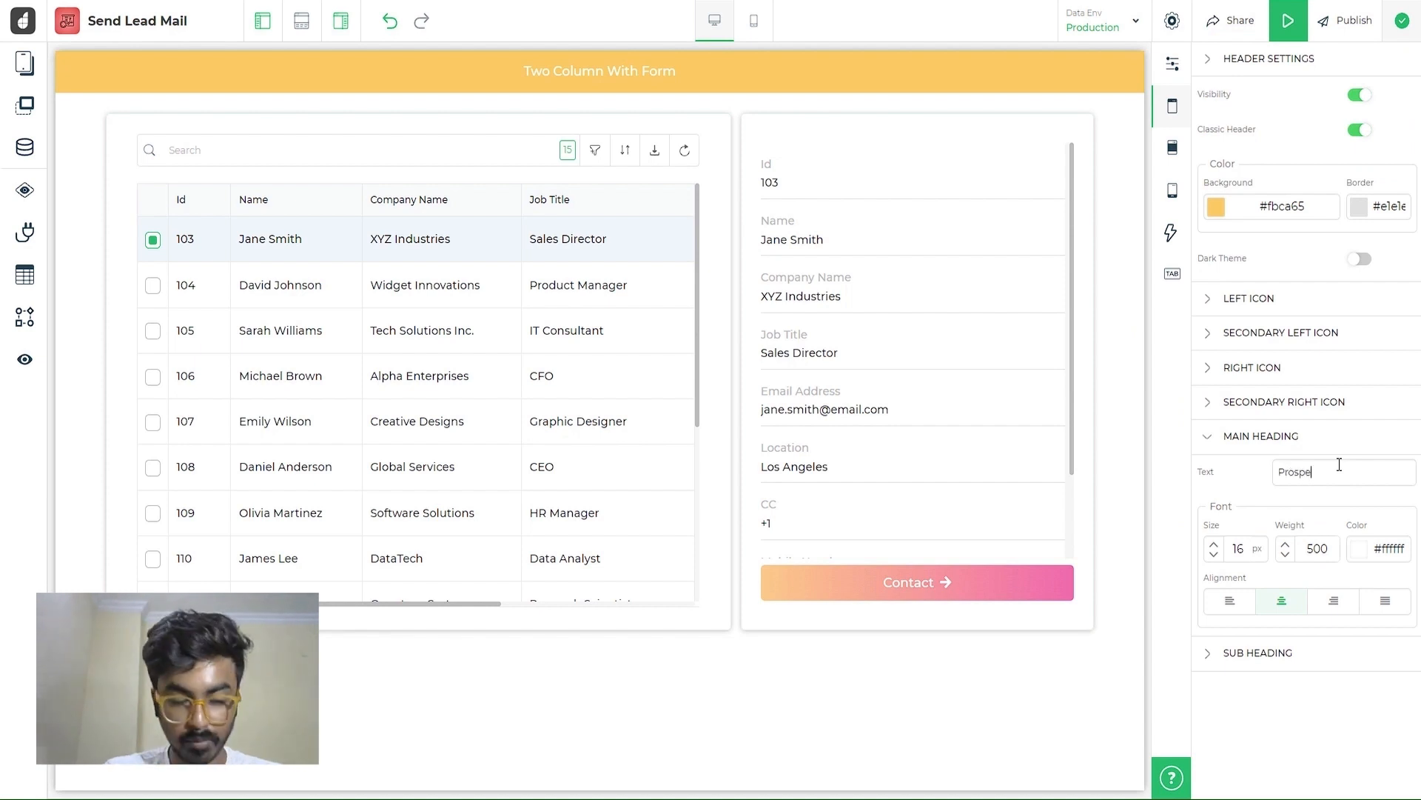
pyautogui.write('ctus ')
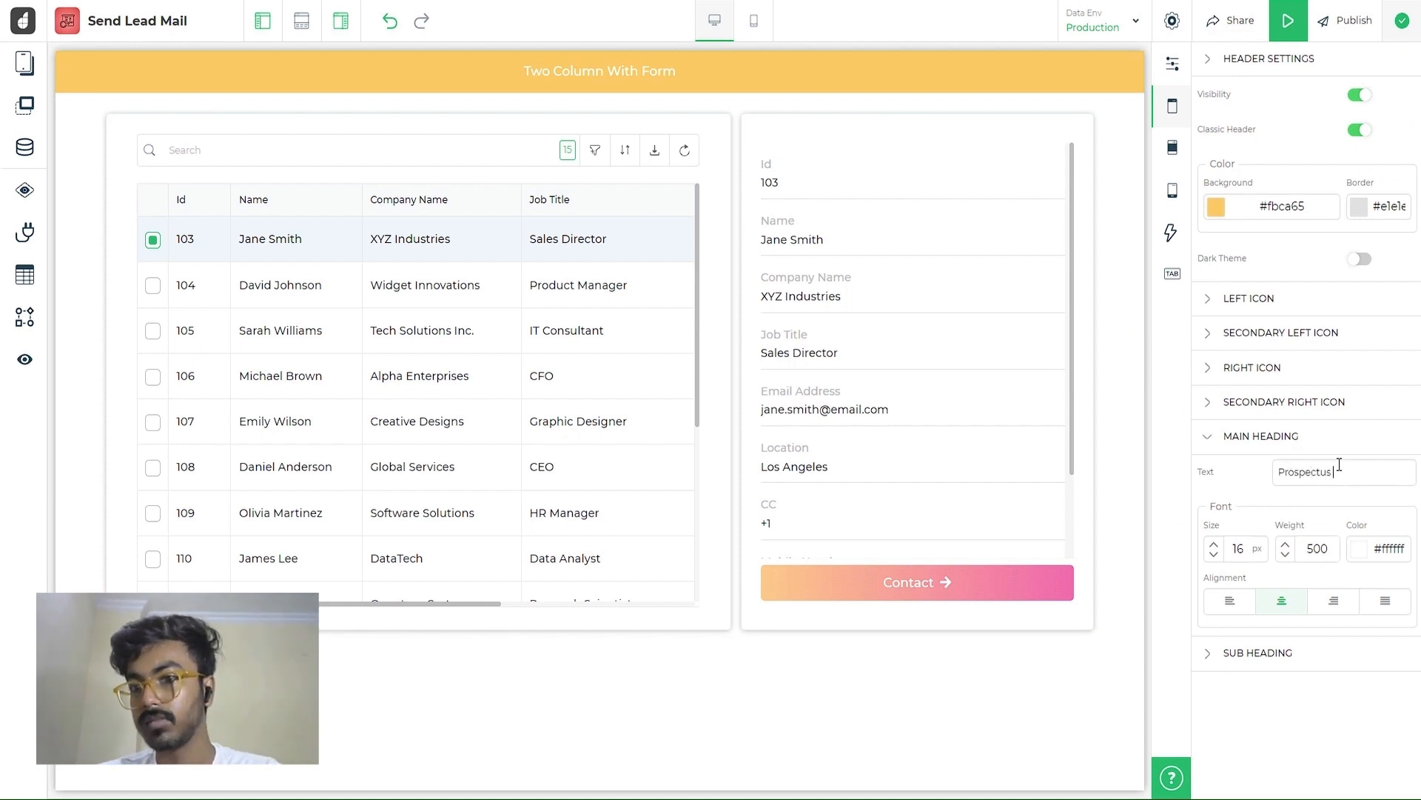
pyautogui.write('List')
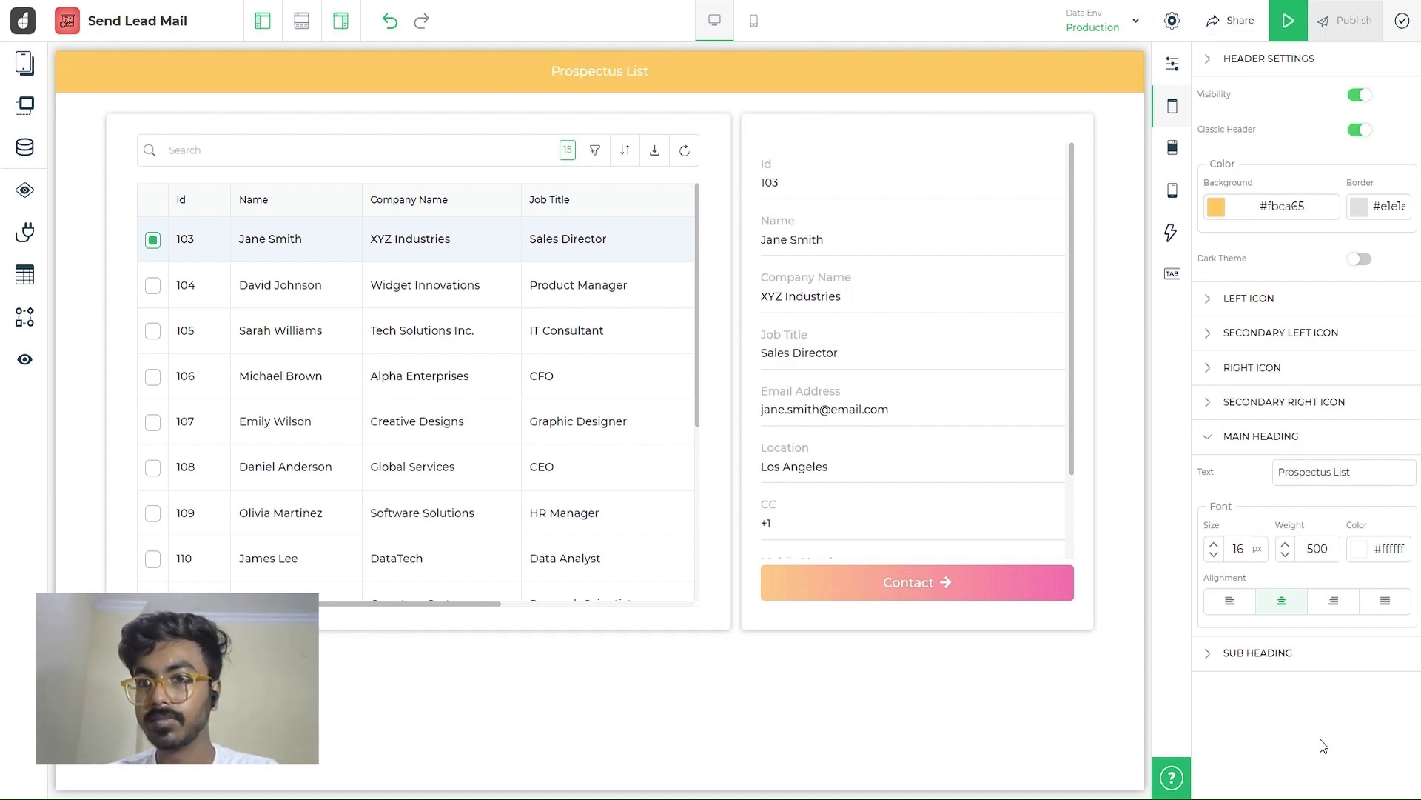
# Open the detail view's data binding and hide its Id field
pyautogui.click(1007, 341)
pyautogui.scroll(-5, 1260, 502)
pyautogui.click(1172, 104)
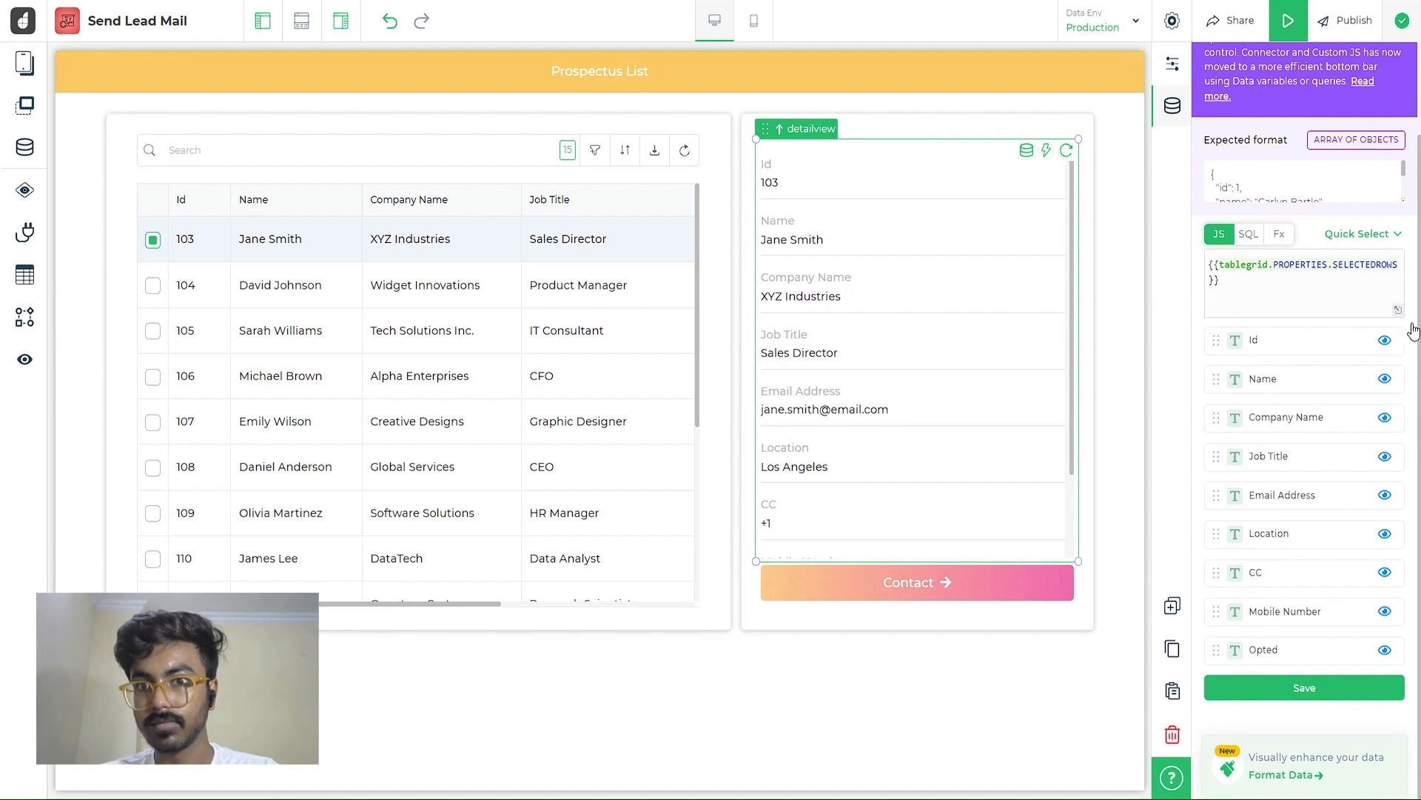
pyautogui.click(1384, 340)
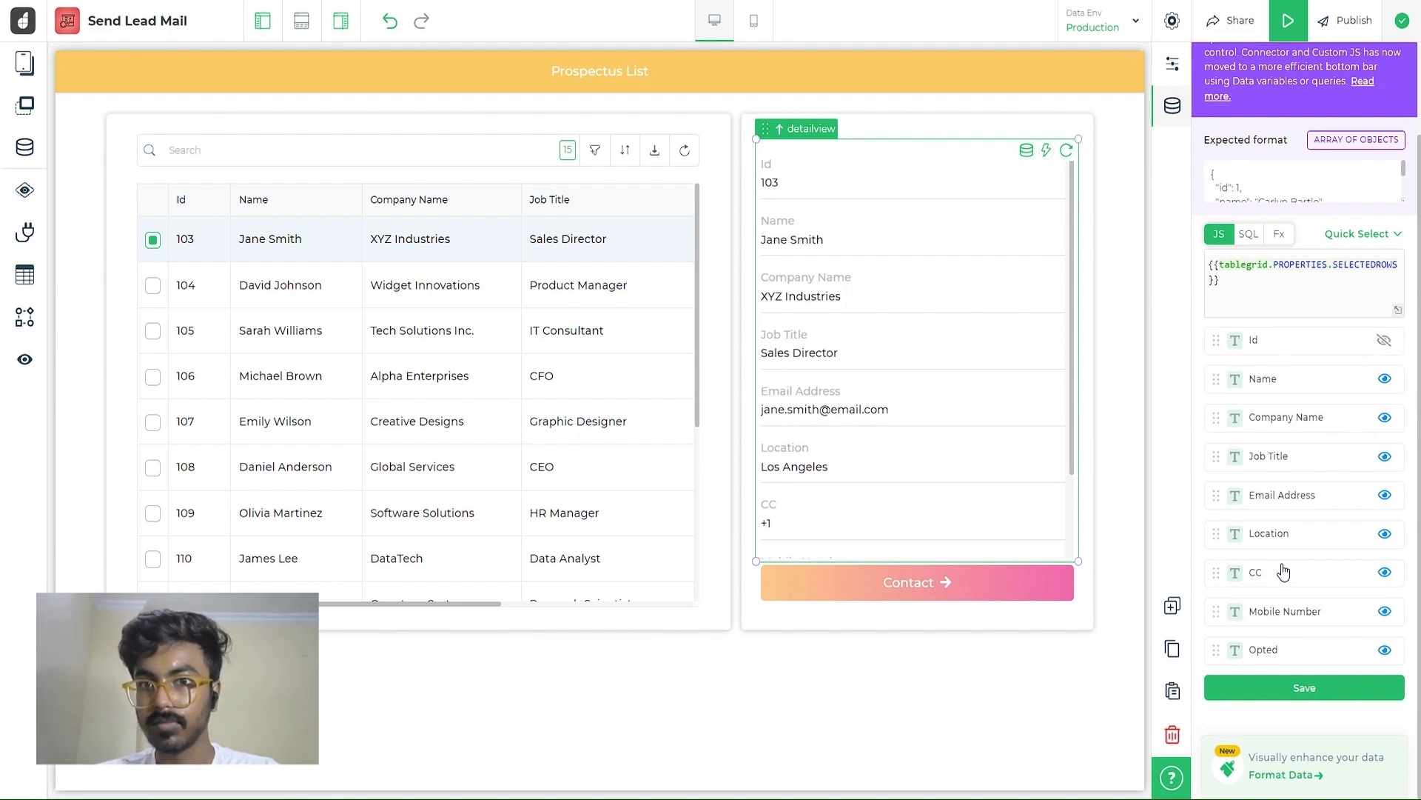
# Open the detail view's data formatting and set the Email Address column's type to Email
pyautogui.click(1270, 773)
pyautogui.click(1056, 256)
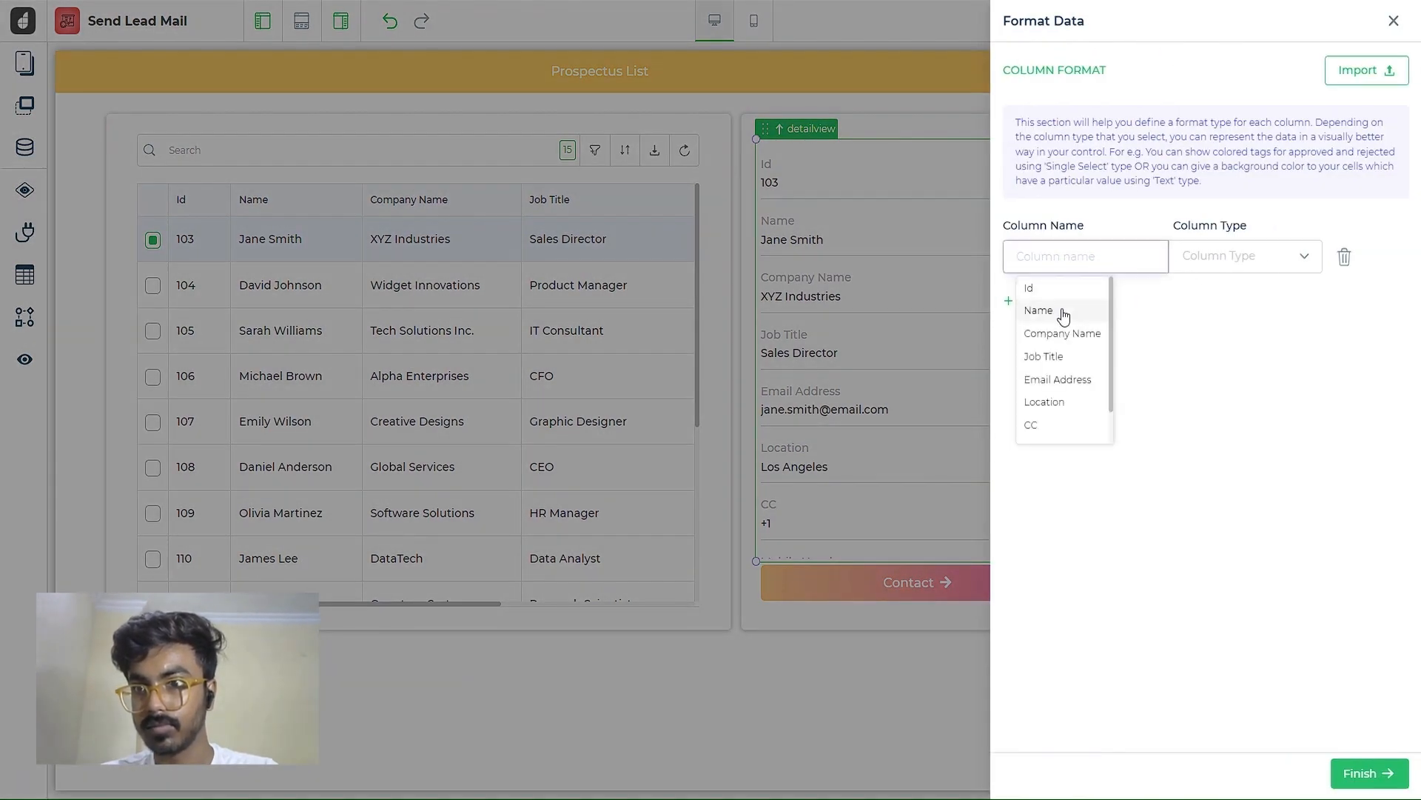
pyautogui.click(1026, 379)
pyautogui.click(1253, 248)
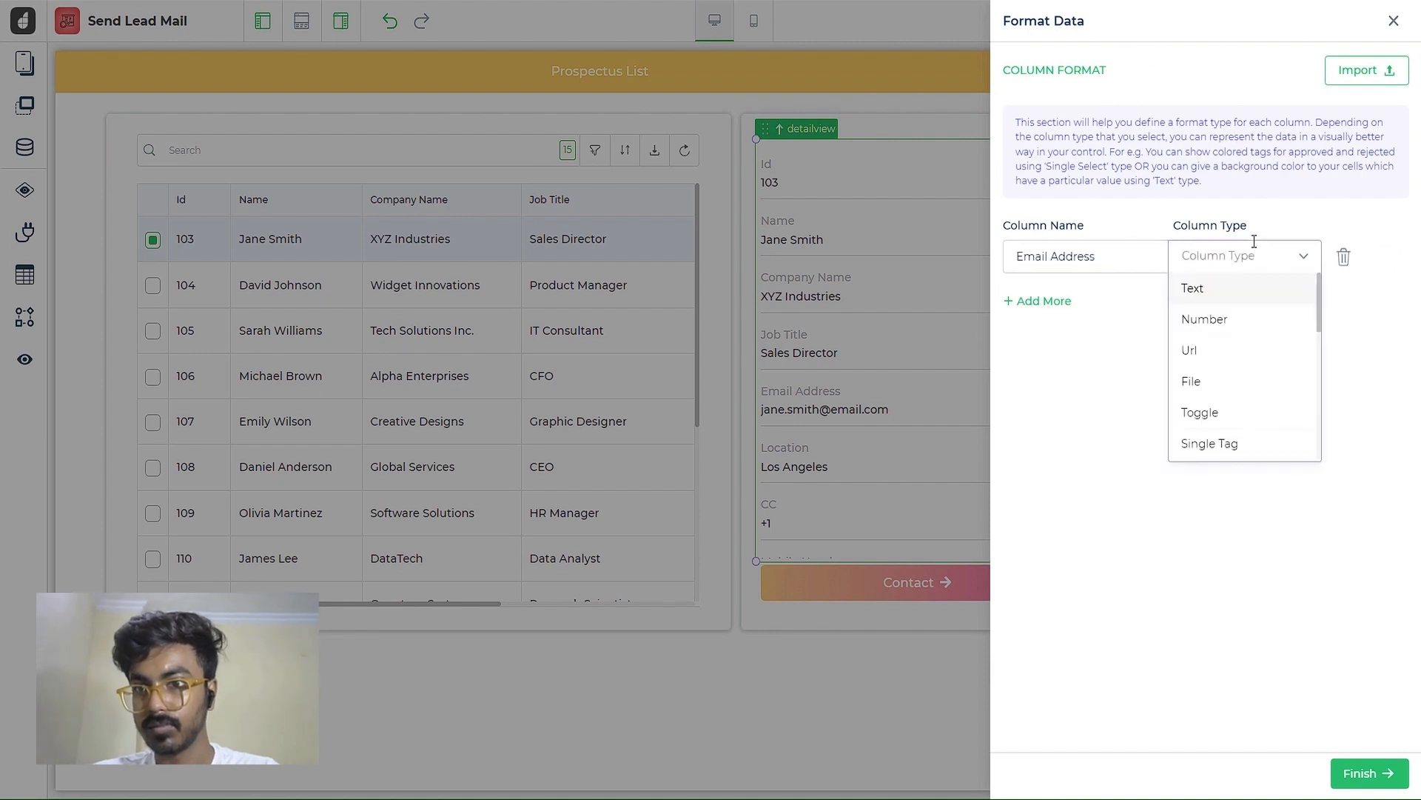
pyautogui.write('ema')
pyautogui.click(1218, 286)
# Add a format row for the Job Title column with the type Single Tag
pyautogui.click(1046, 327)
pyautogui.click(1079, 332)
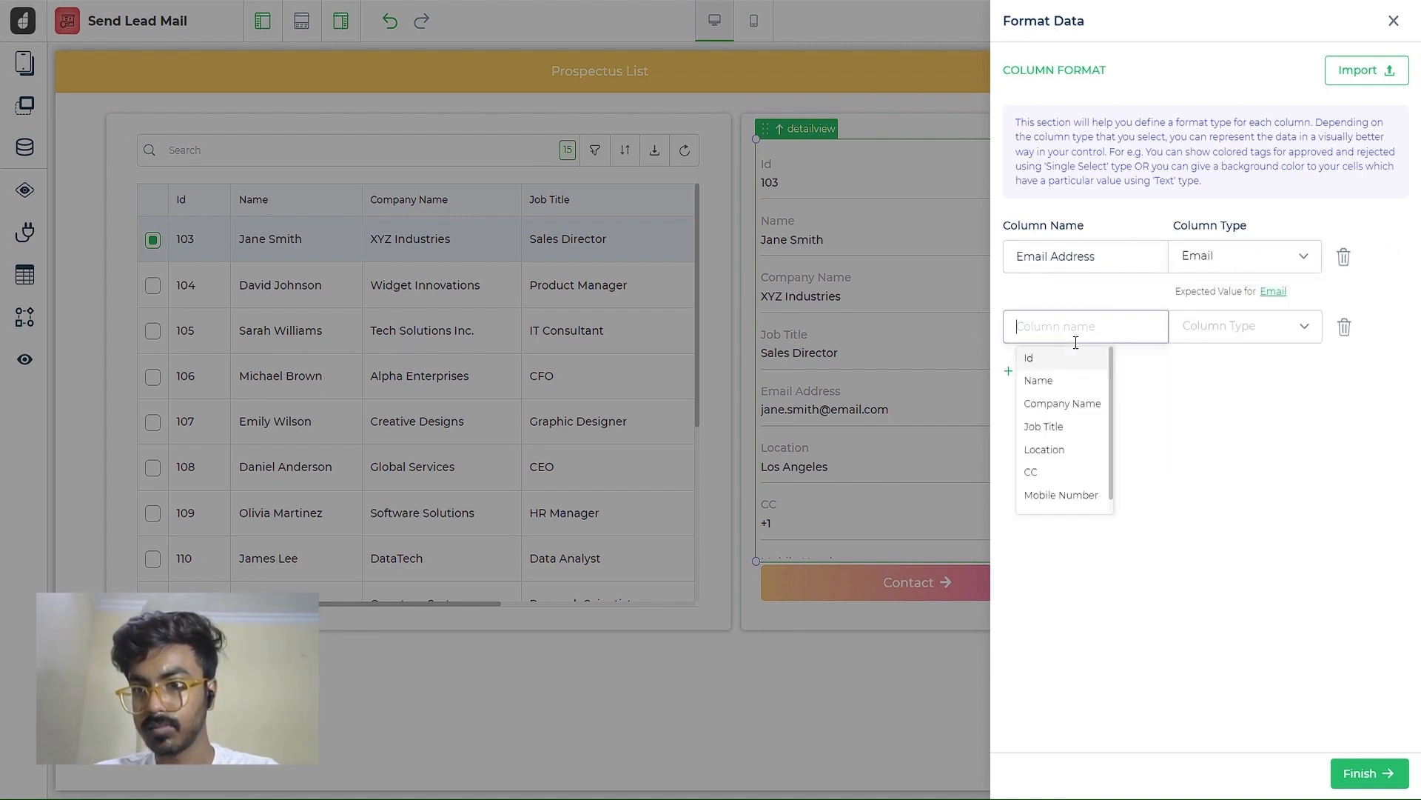
pyautogui.click(1042, 428)
pyautogui.click(1300, 332)
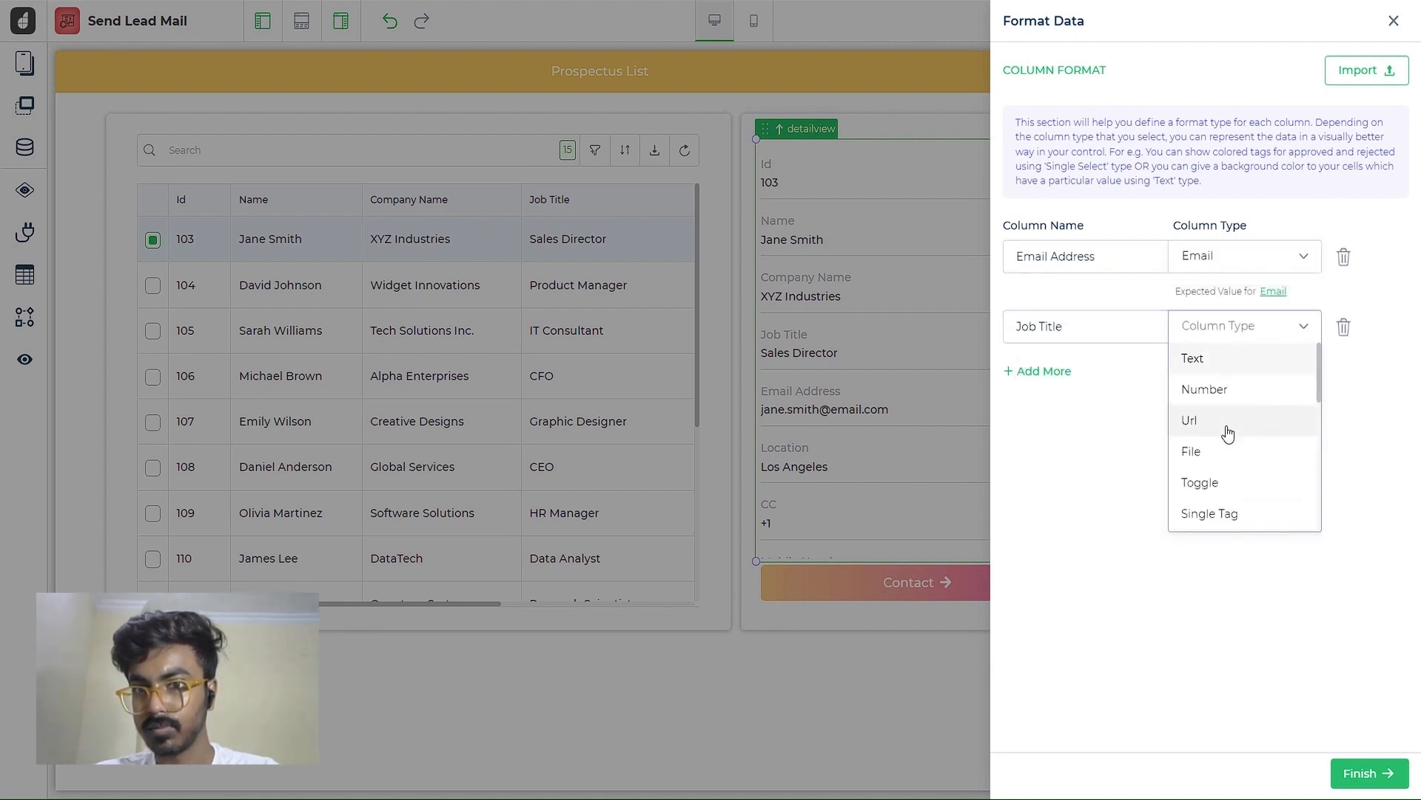
pyautogui.click(1215, 509)
# Add a format row for the CC column with the type Number
pyautogui.click(1031, 401)
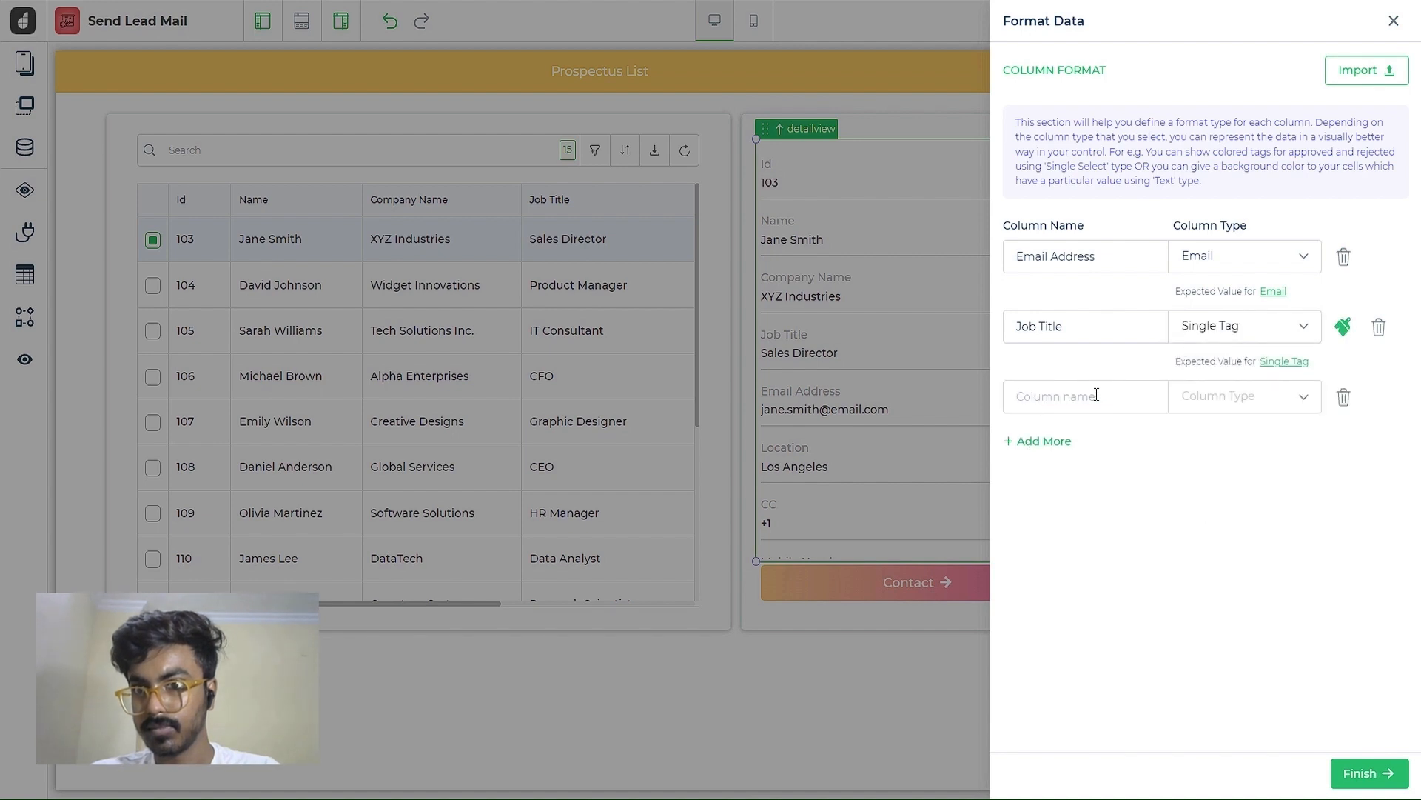
pyautogui.click(1086, 397)
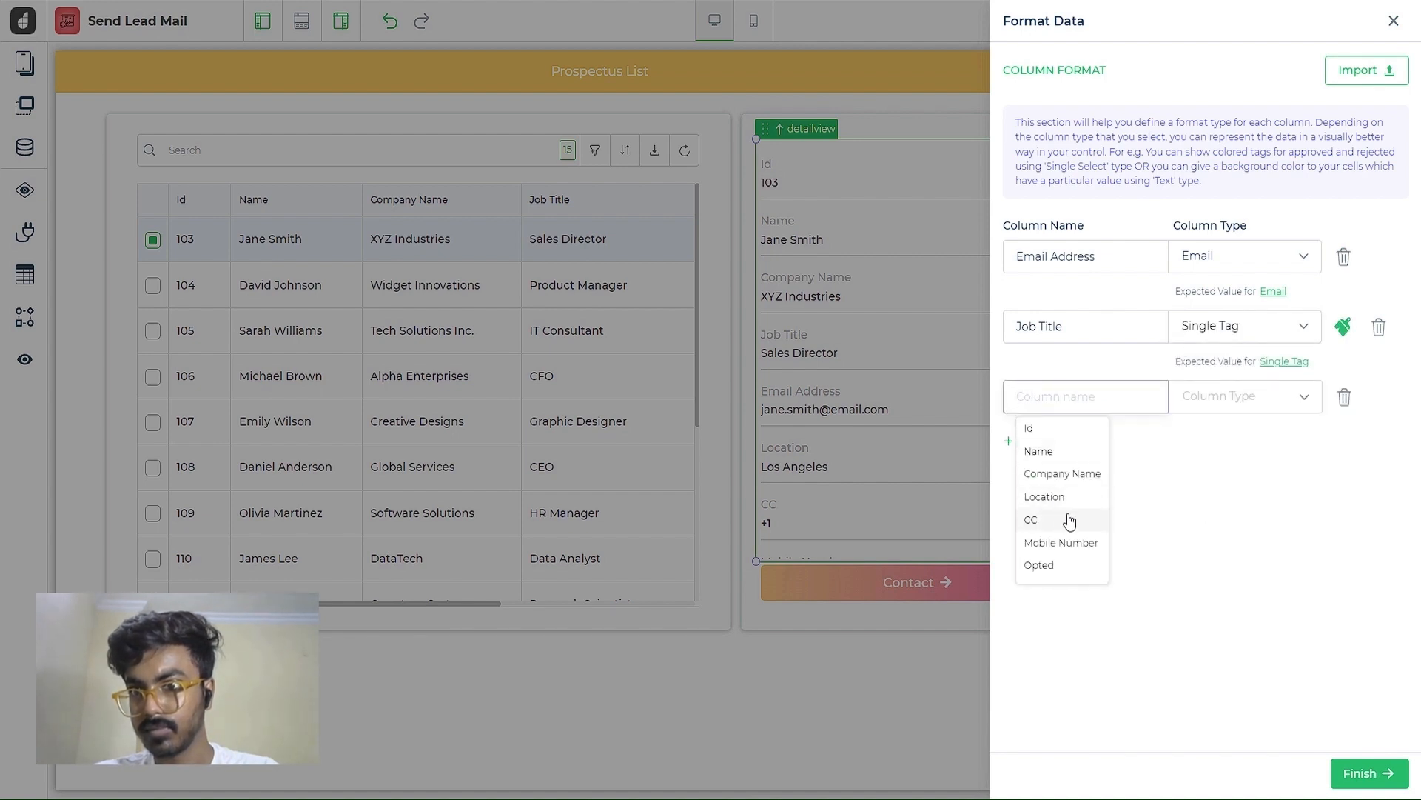
pyautogui.click(1066, 520)
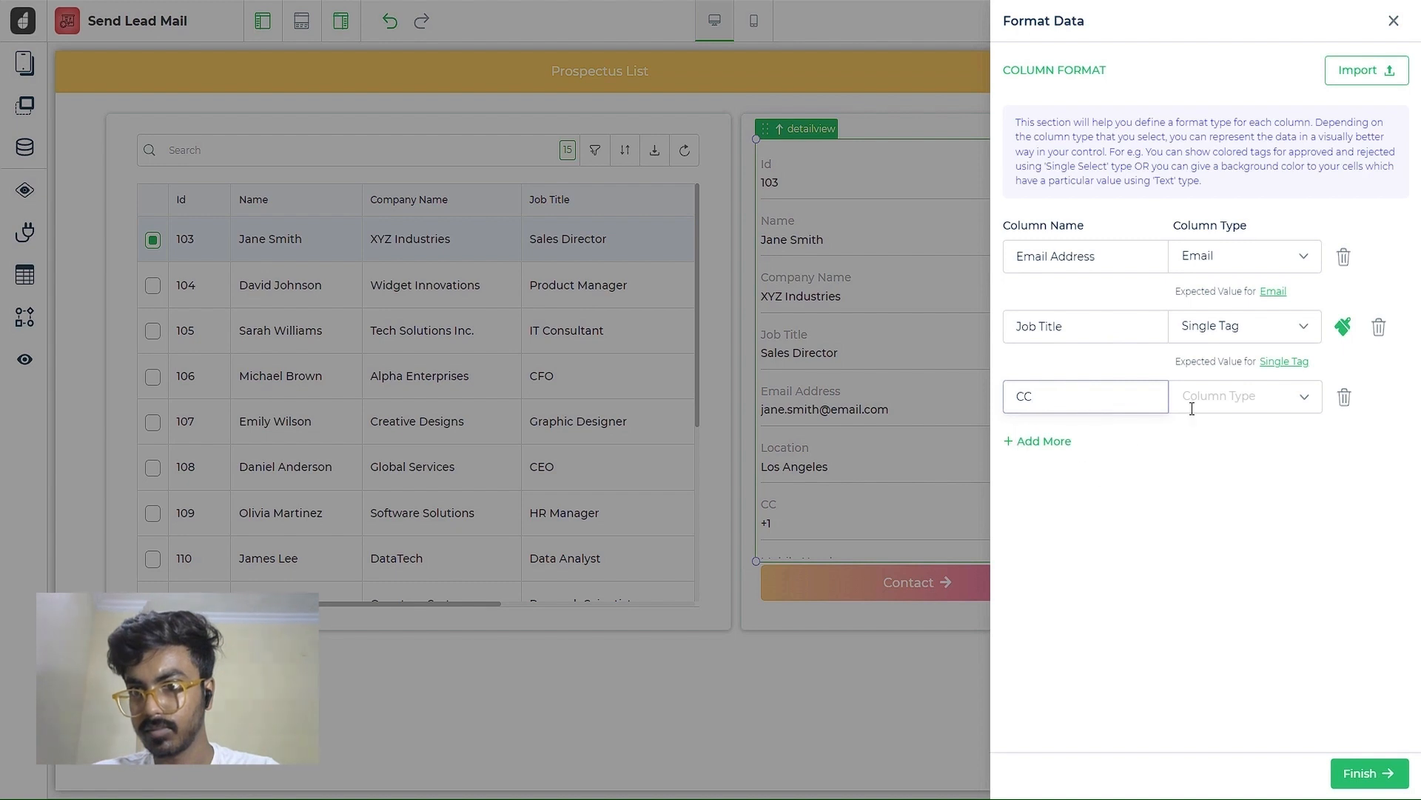
pyautogui.click(1214, 397)
pyautogui.scroll(-6, 1203, 516)
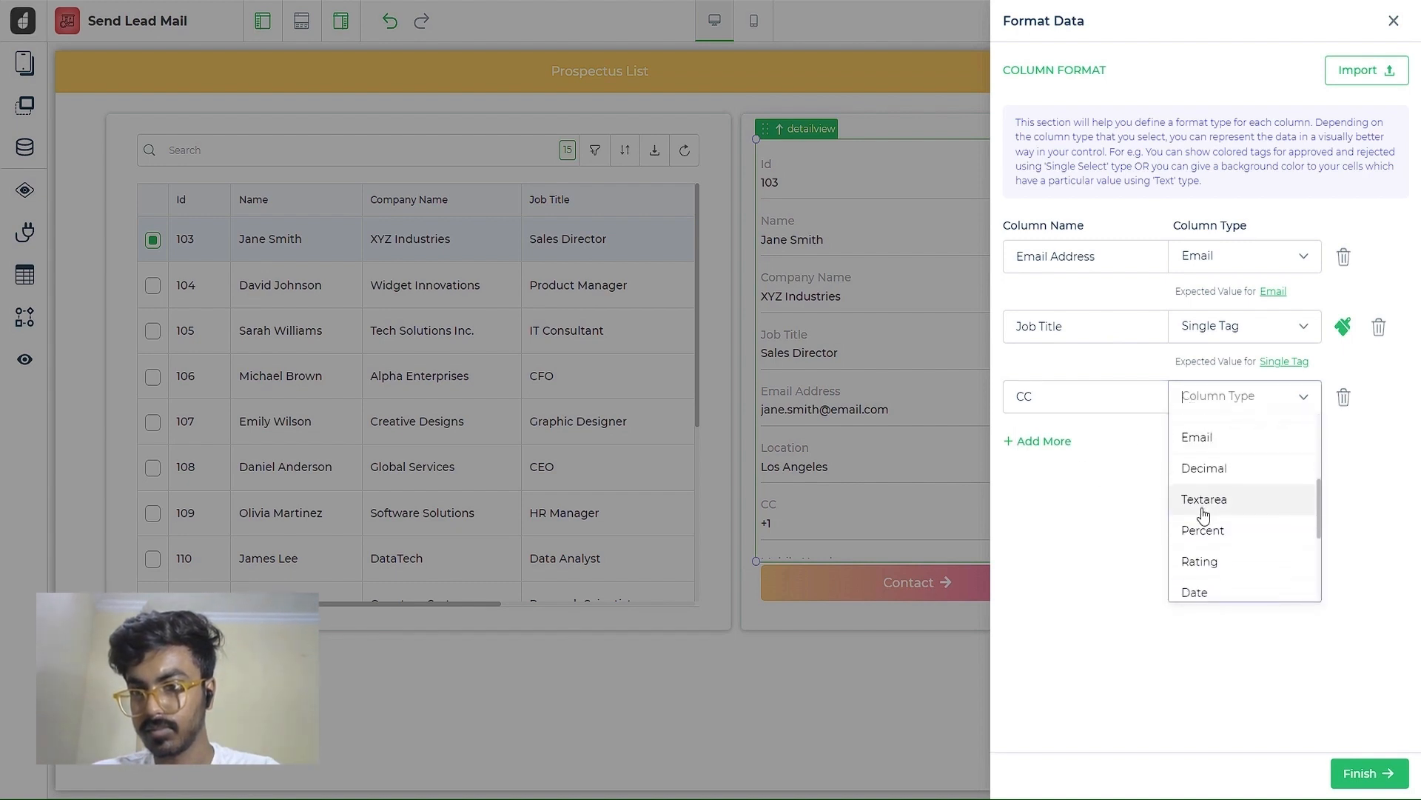
pyautogui.scroll(6, 1203, 516)
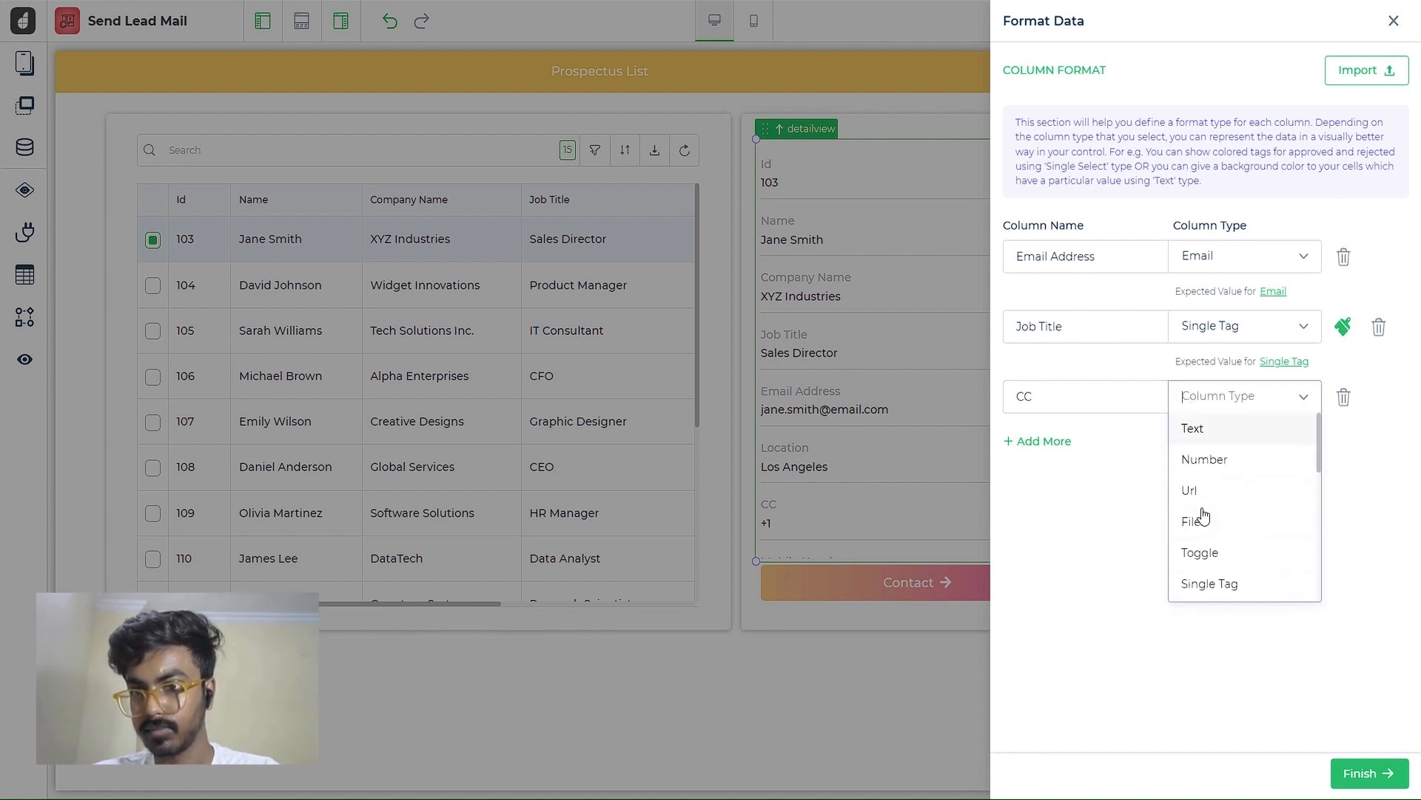
pyautogui.click(1209, 461)
# Add a Number format for the Mobile Number column and apply the detail view's column formatting
pyautogui.click(1038, 471)
pyautogui.click(1058, 589)
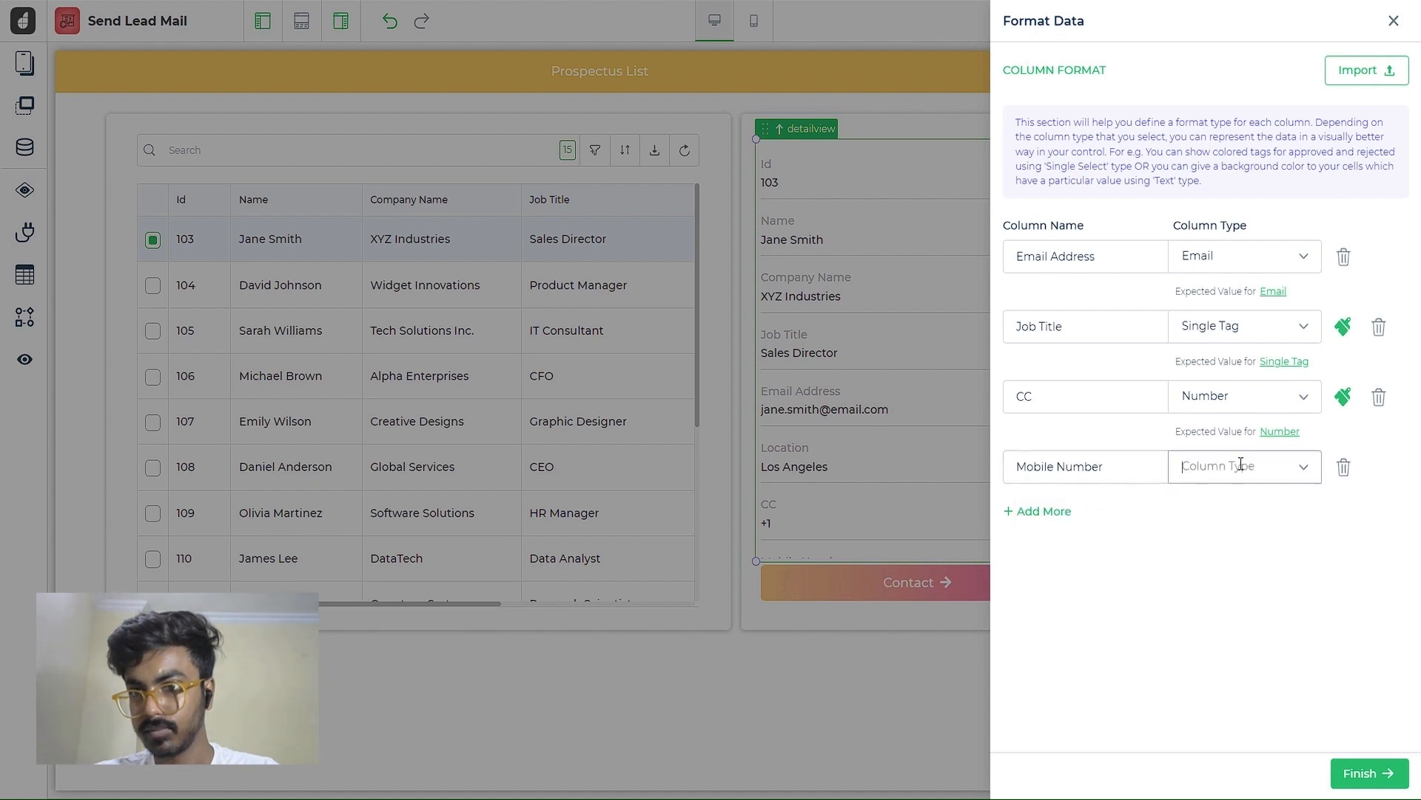
pyautogui.click(1214, 467)
pyautogui.scroll(1, 1206, 549)
pyautogui.click(1208, 527)
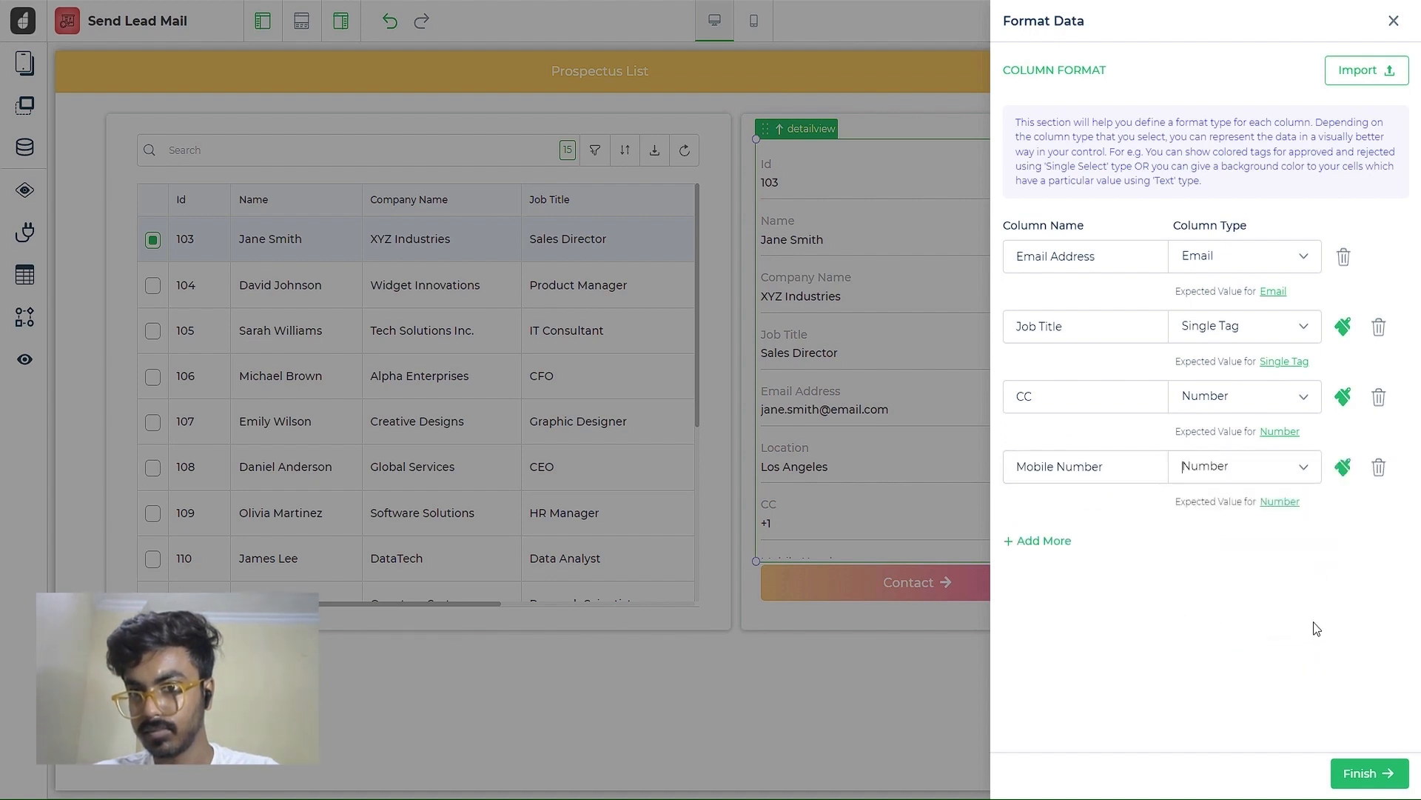
pyautogui.click(1389, 775)
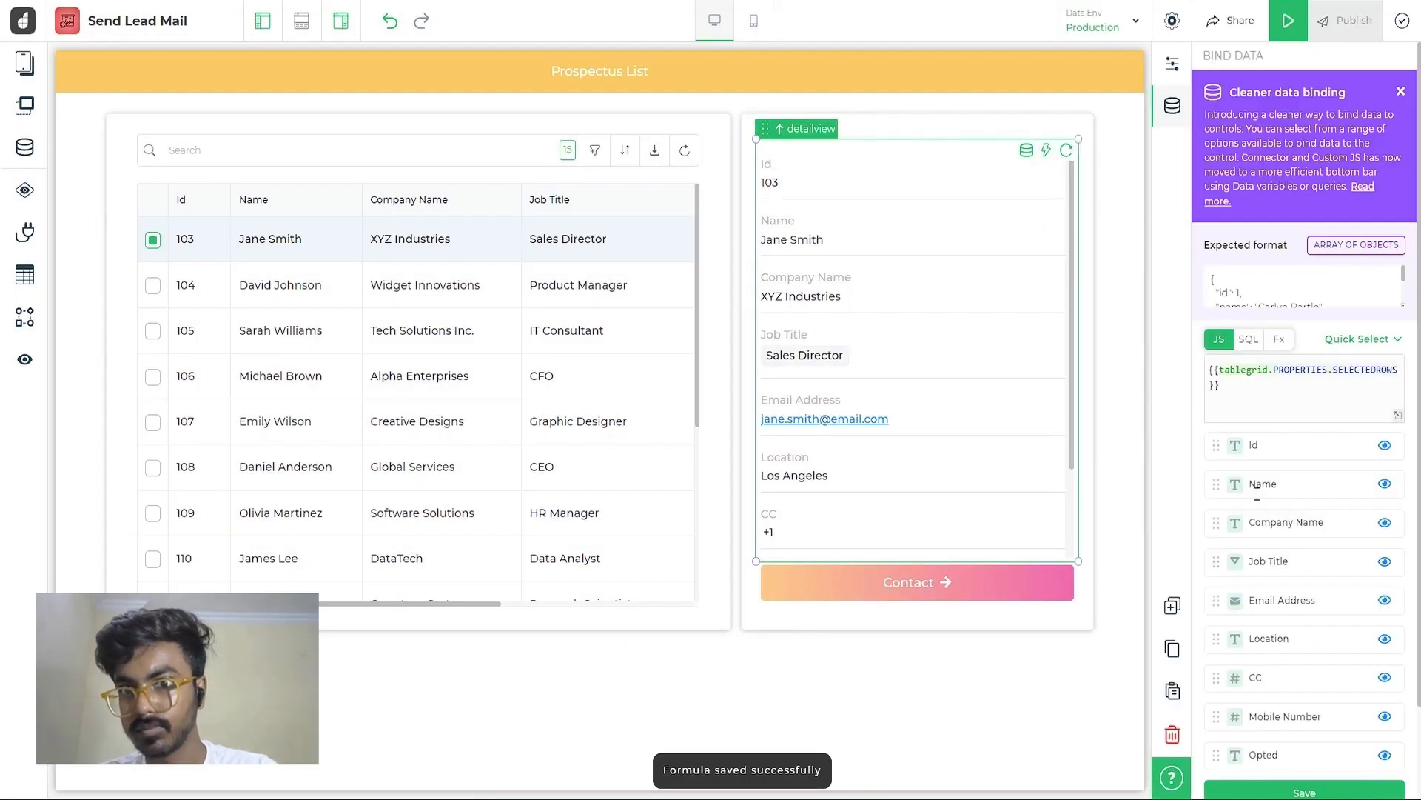
# Set the Job Title tag's alignment to Center in the detail view's column formatting and apply it
pyautogui.scroll(-2, 1274, 466)
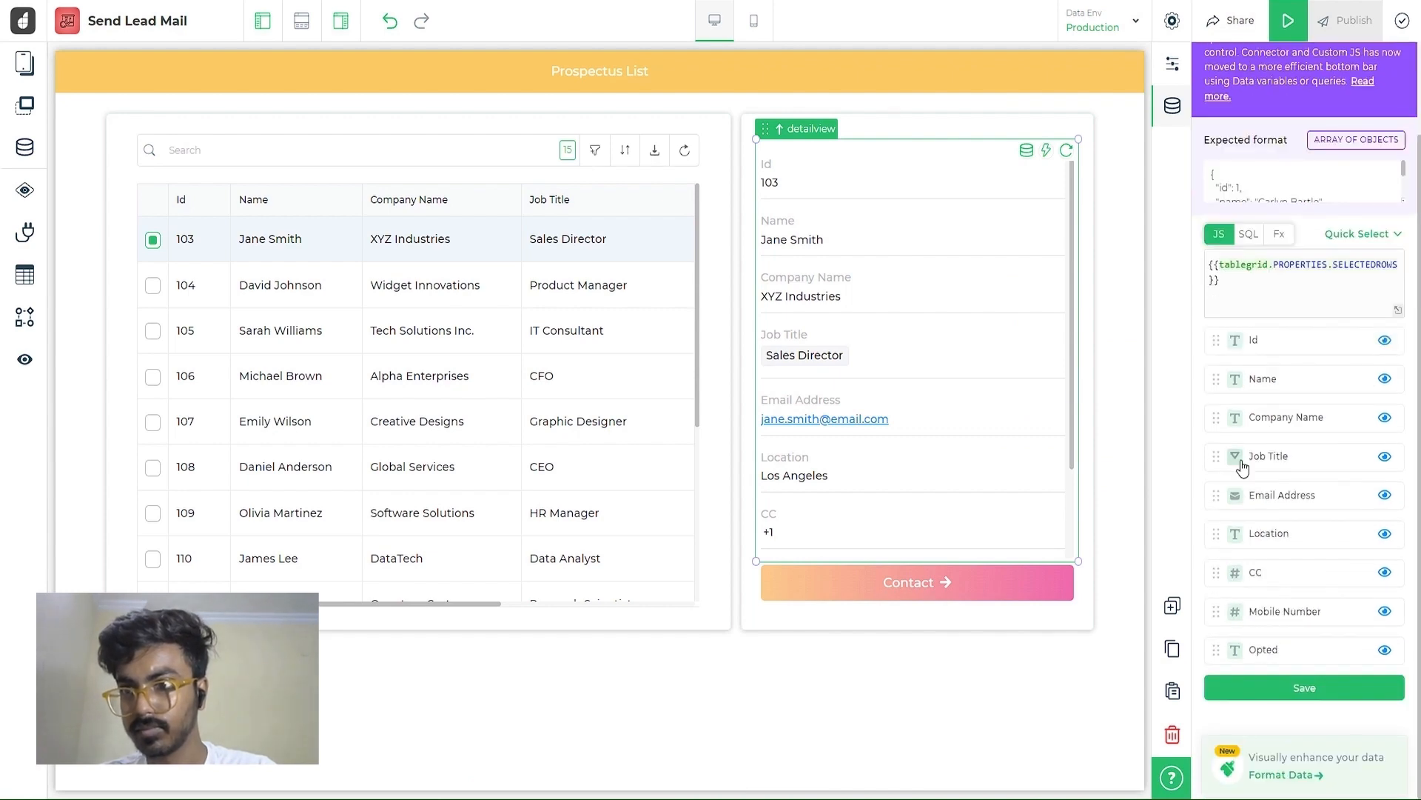
pyautogui.click(1286, 776)
pyautogui.click(1342, 327)
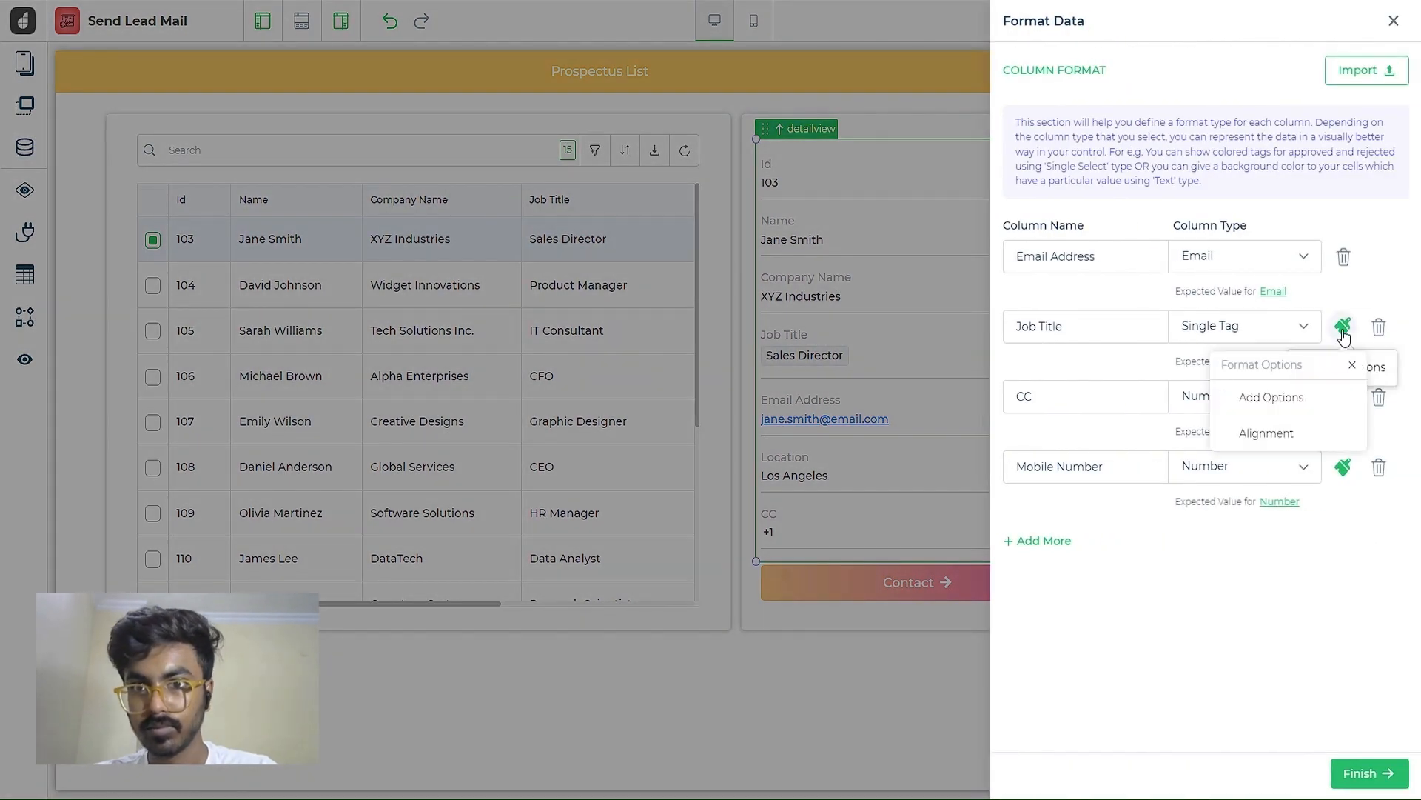
pyautogui.click(1264, 399)
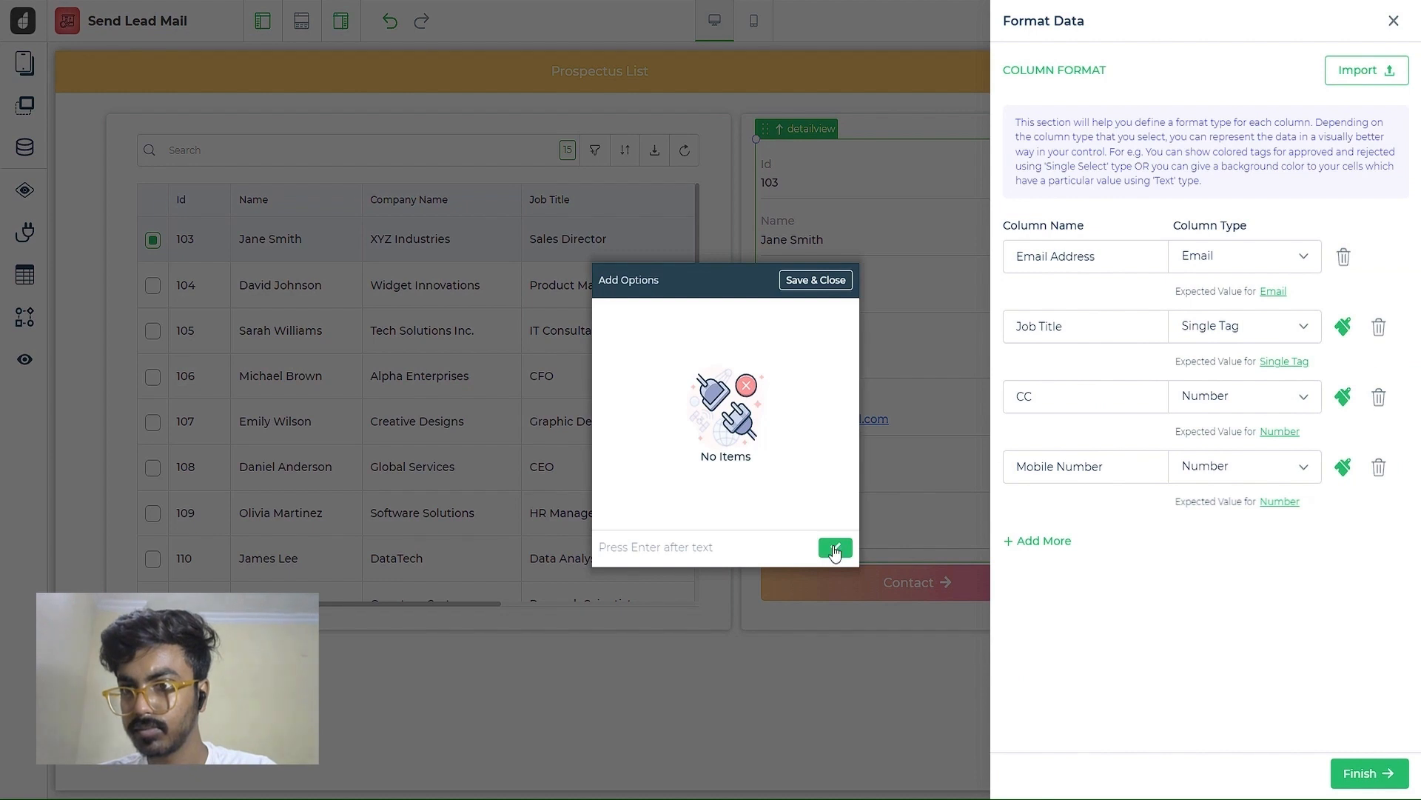
pyautogui.click(798, 285)
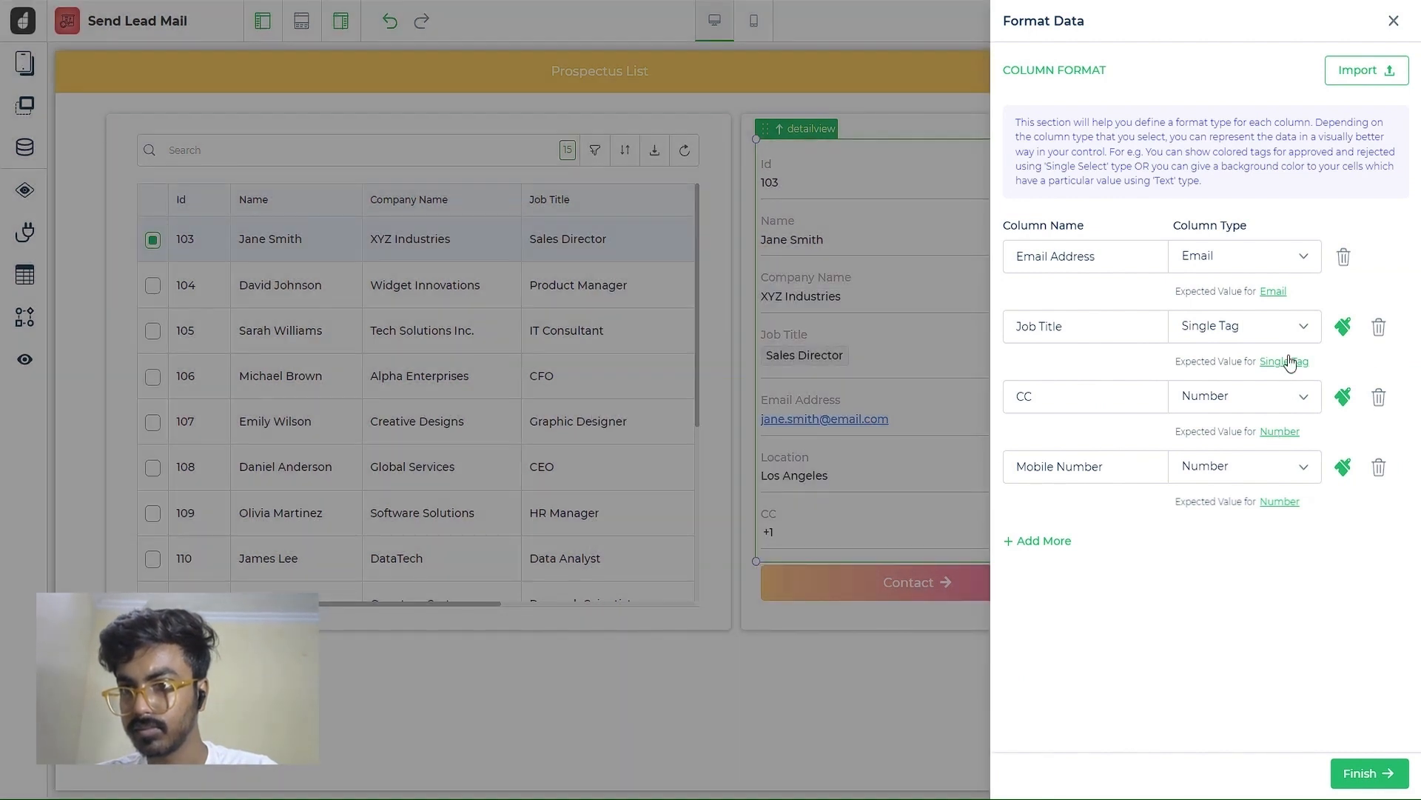
pyautogui.click(1289, 362)
pyautogui.click(1342, 327)
pyautogui.click(1266, 433)
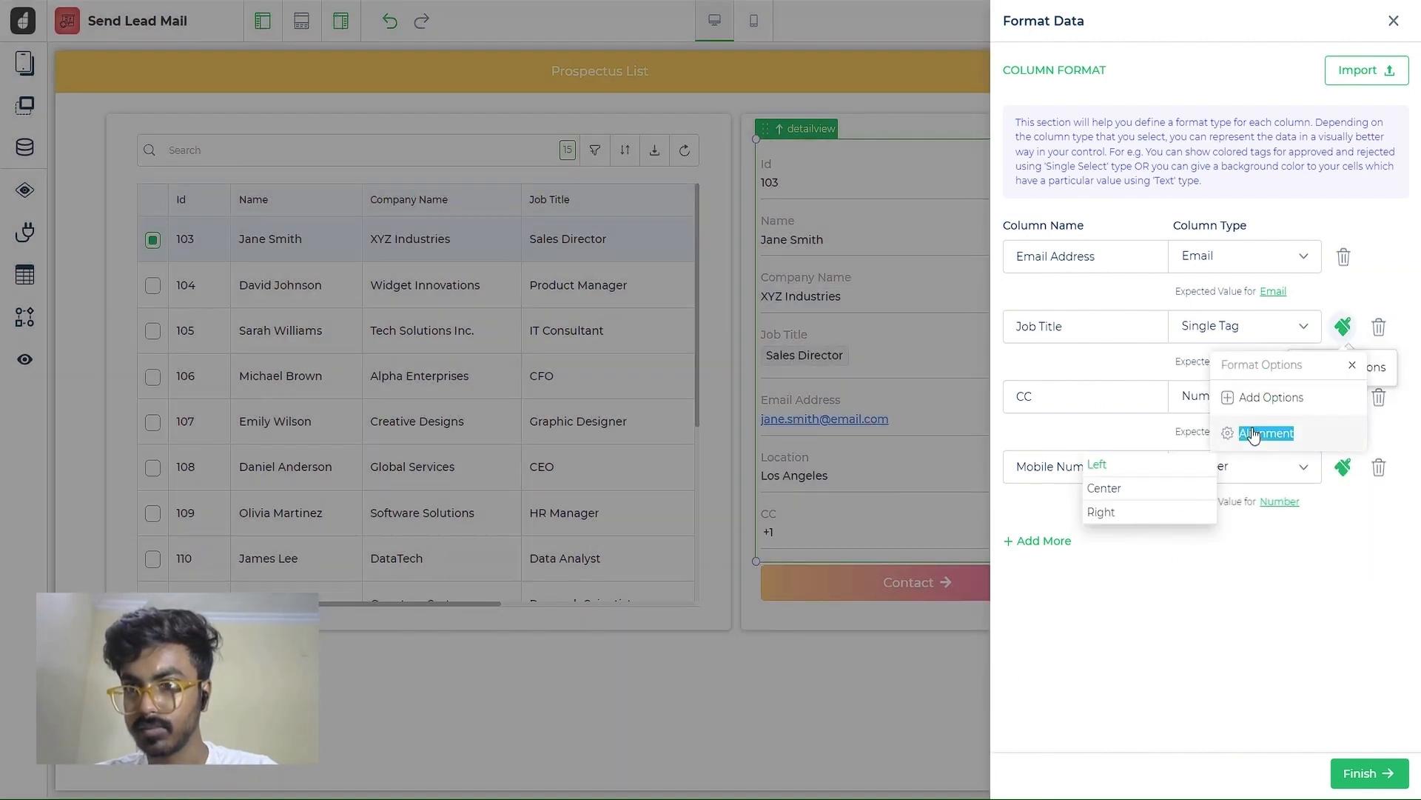
pyautogui.click(1118, 494)
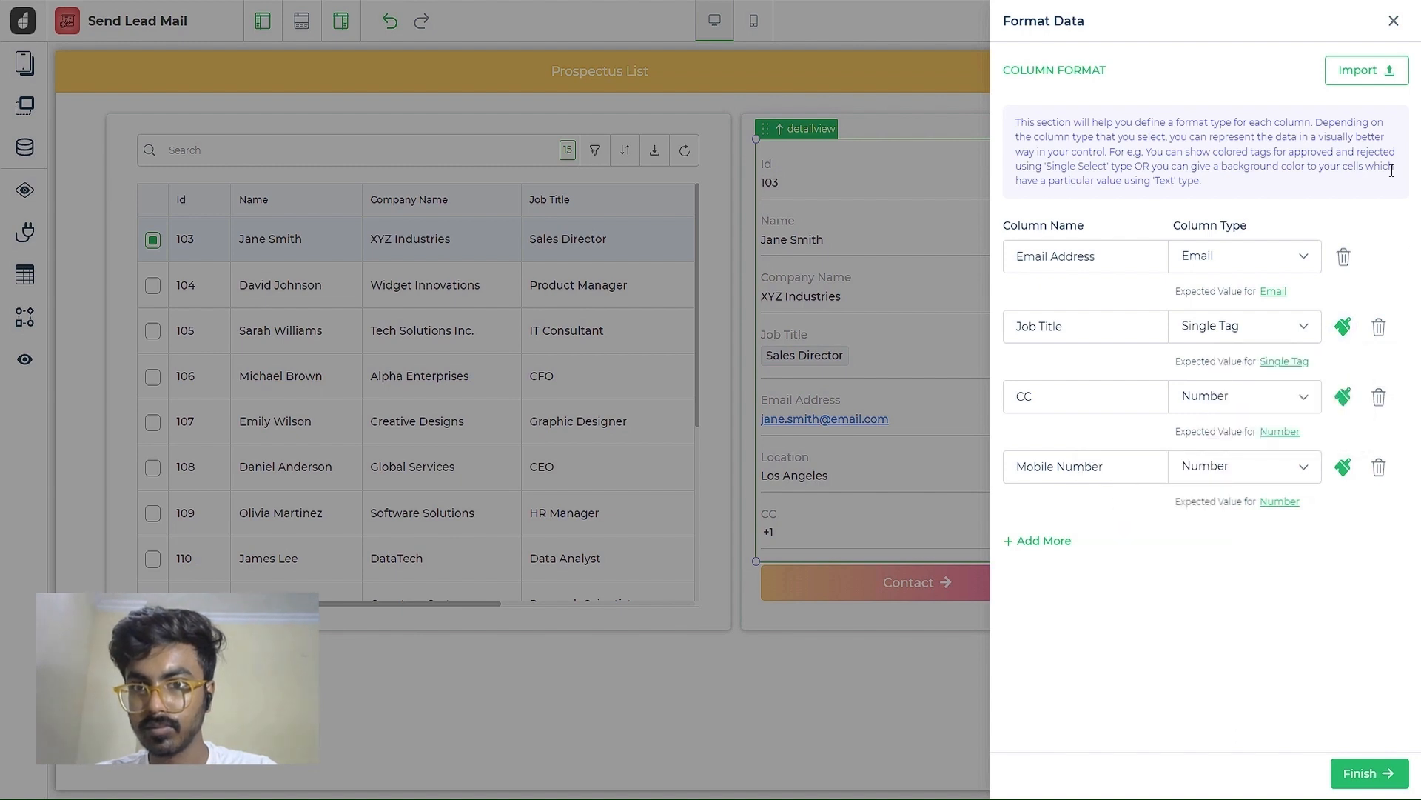
pyautogui.click(1365, 773)
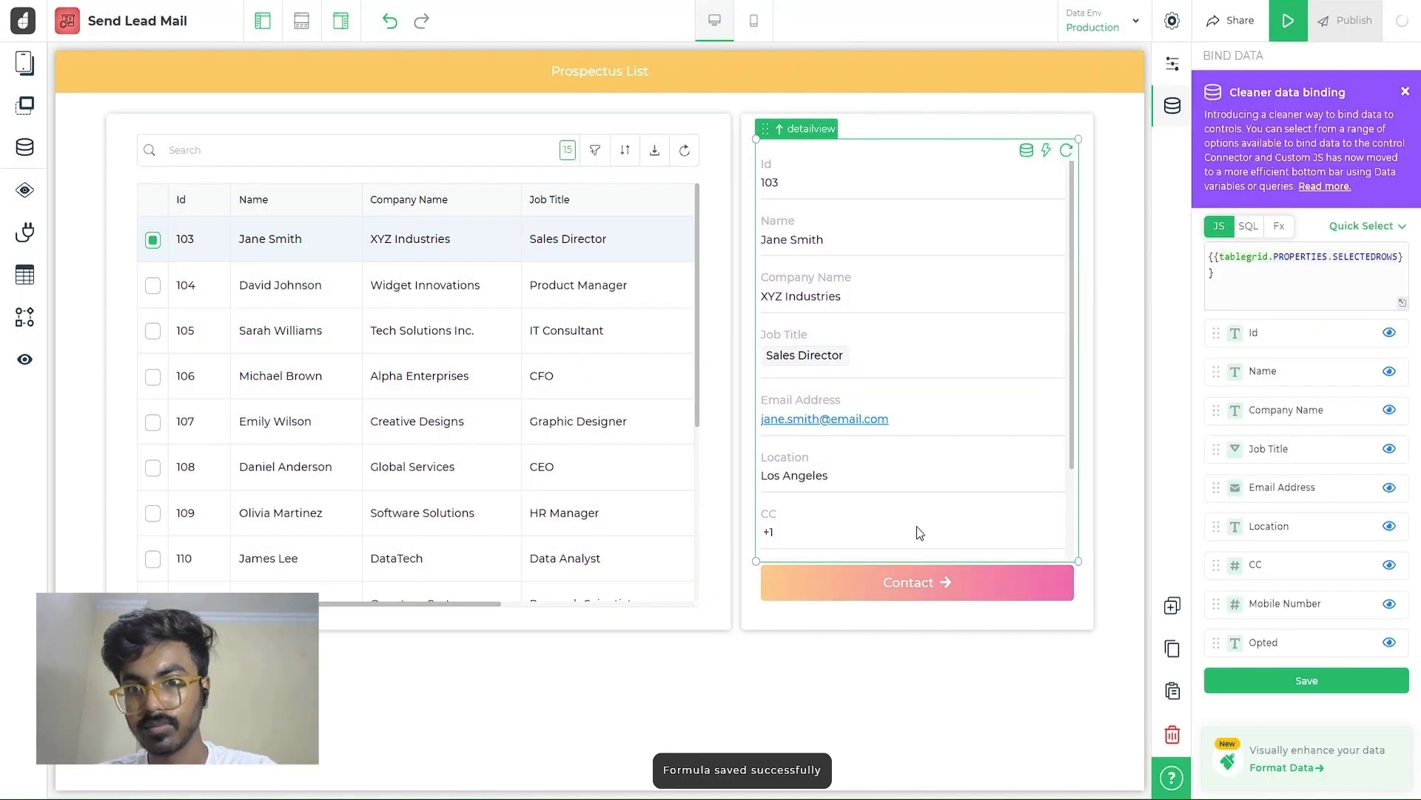
# Rename the detail view's CC field as Country Code and save the data binding
pyautogui.scroll(-2, 874, 356)
pyautogui.scroll(2, 874, 356)
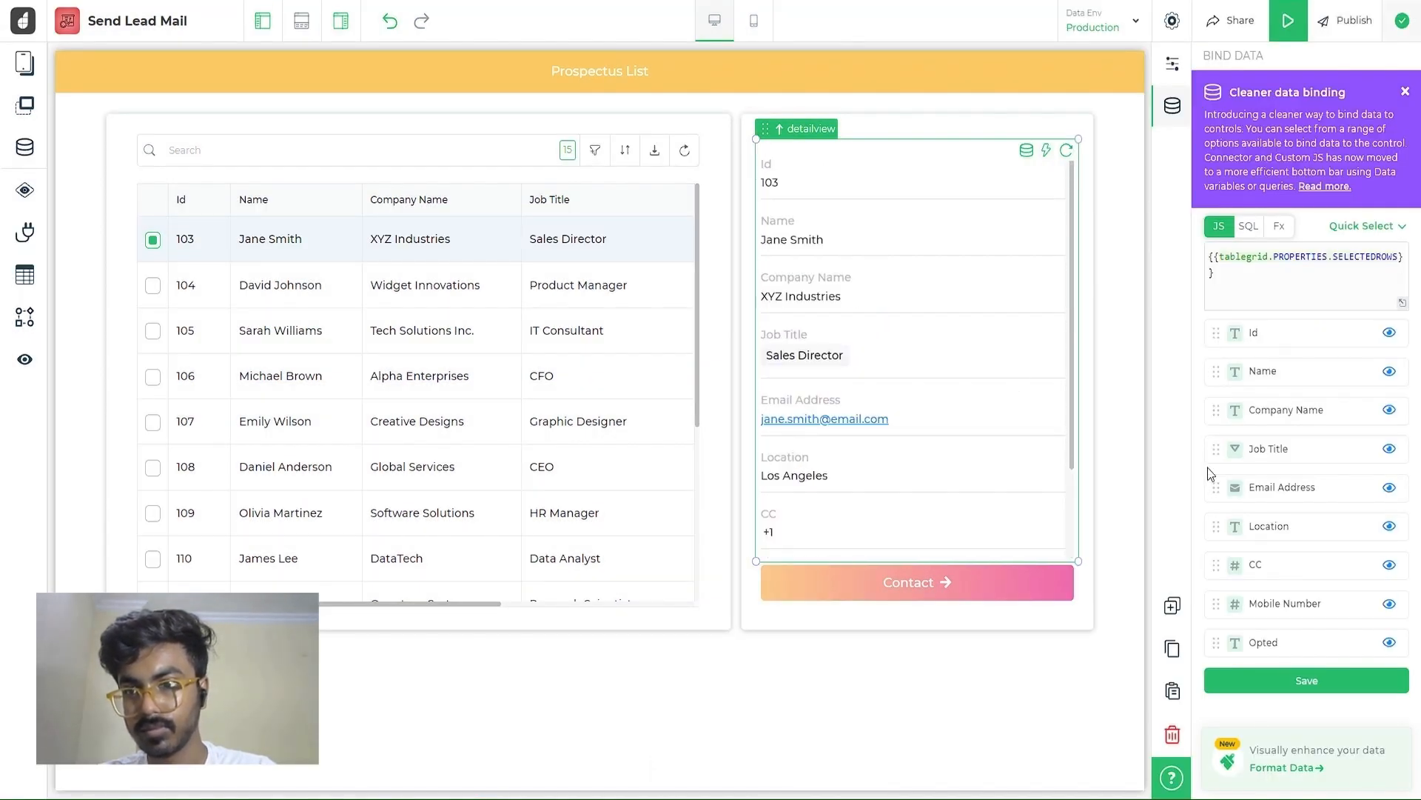
pyautogui.scroll(-2, 955, 466)
pyautogui.scroll(2, 955, 466)
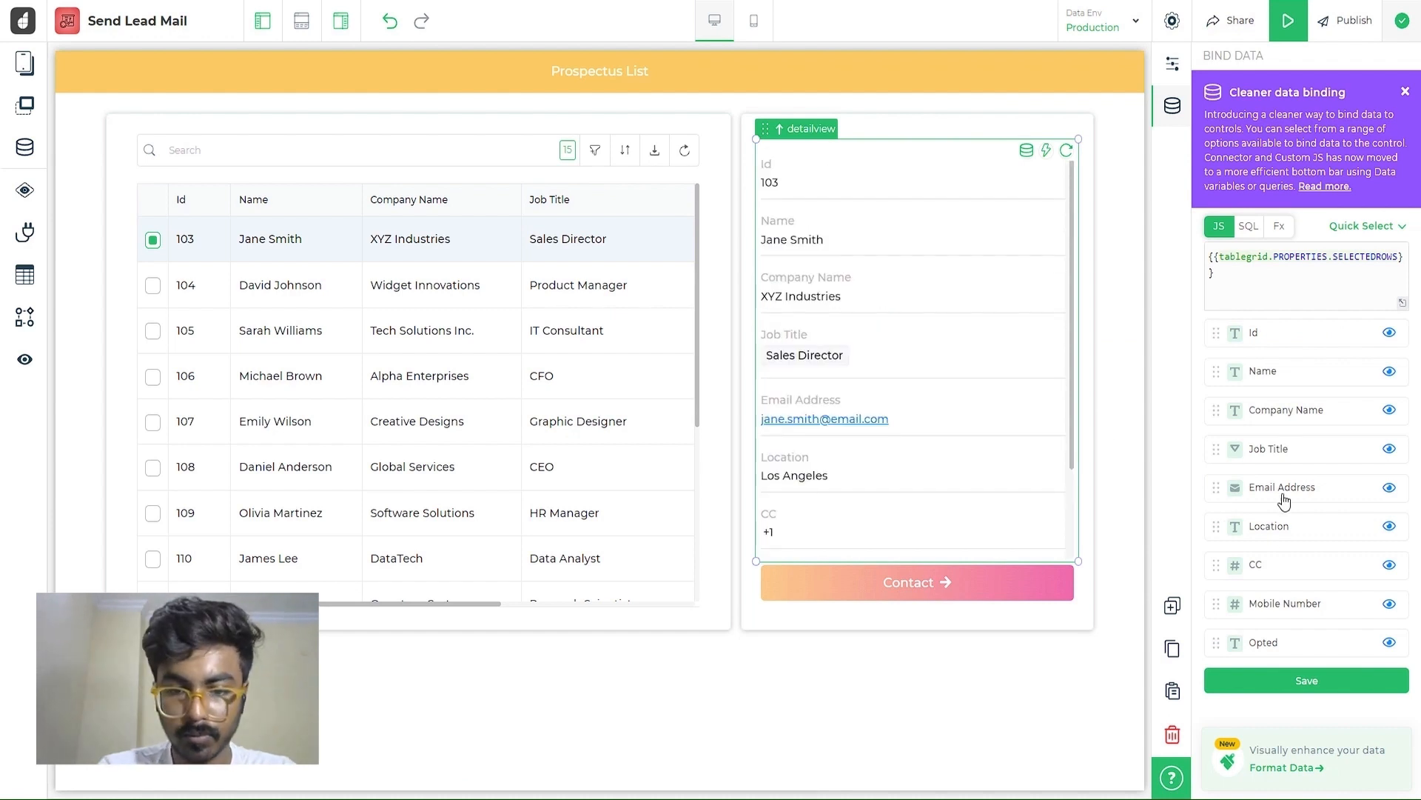
pyautogui.click(1263, 564)
pyautogui.write('Coutry')
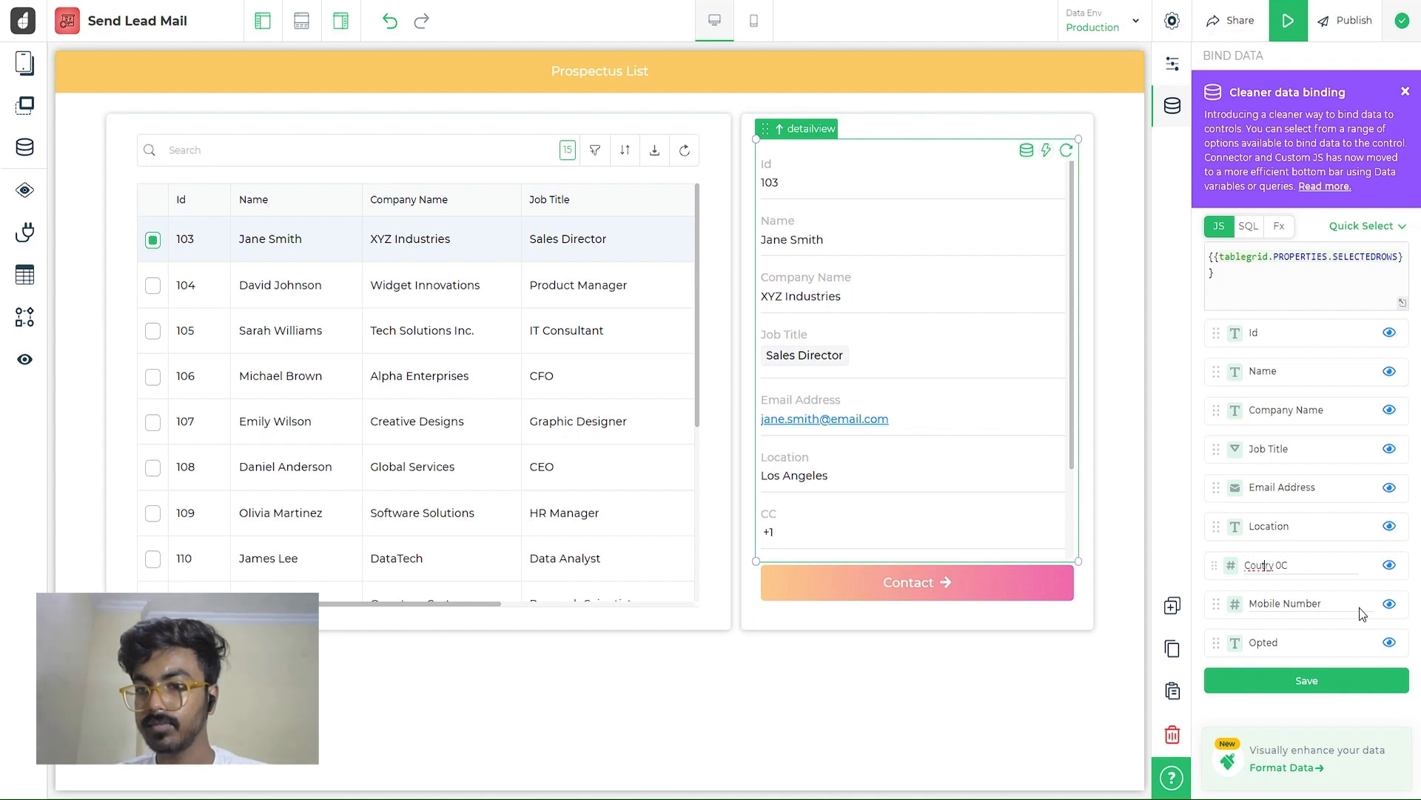
pyautogui.press('Left')
pyautogui.press('Left')
pyautogui.press('Left')
pyautogui.press('Left')
pyautogui.press('Left')
pyautogui.write('n')
pyautogui.press('End')
pyautogui.press('BackSpace')
pyautogui.press('BackSpace')
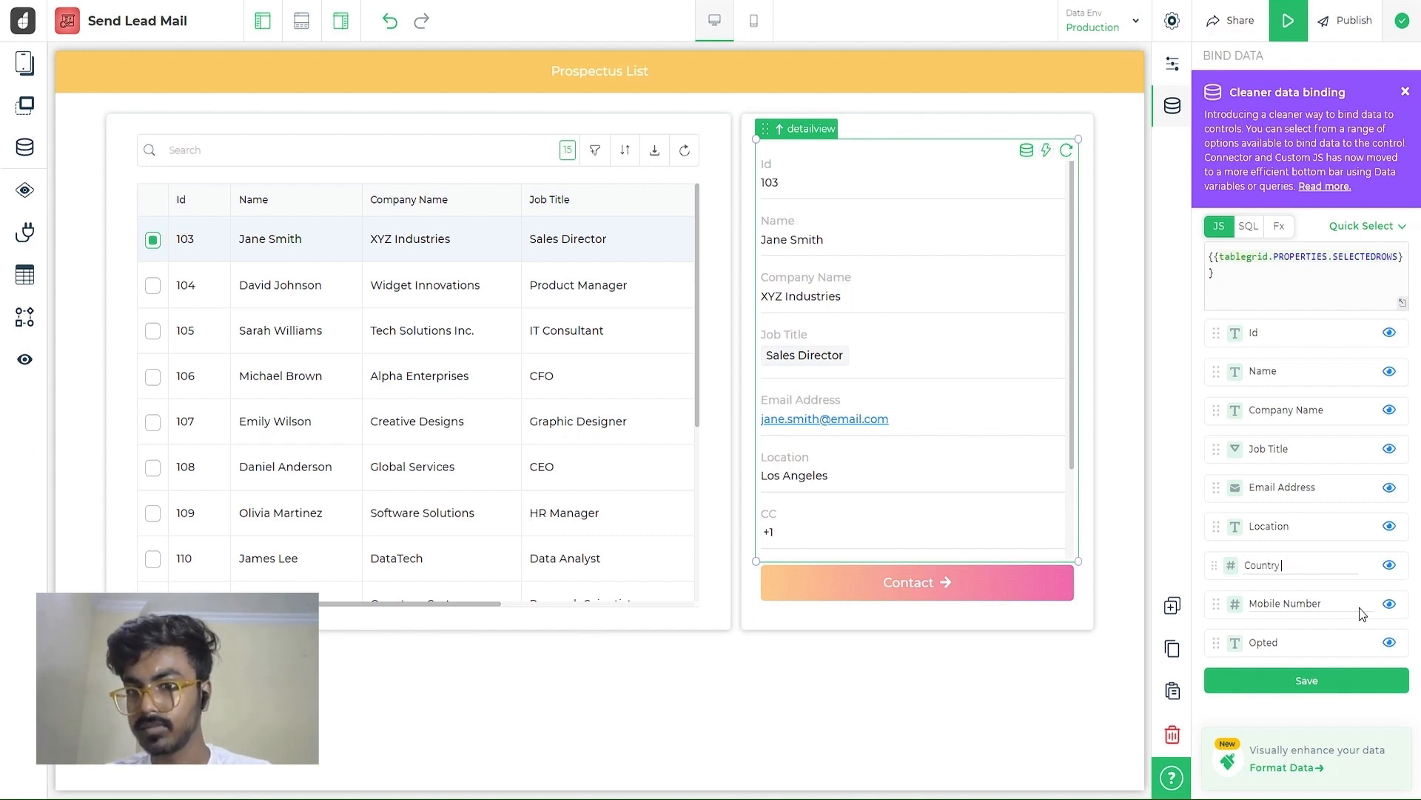
pyautogui.write('Code')
pyautogui.click(1249, 685)
pyautogui.scroll(-2, 911, 415)
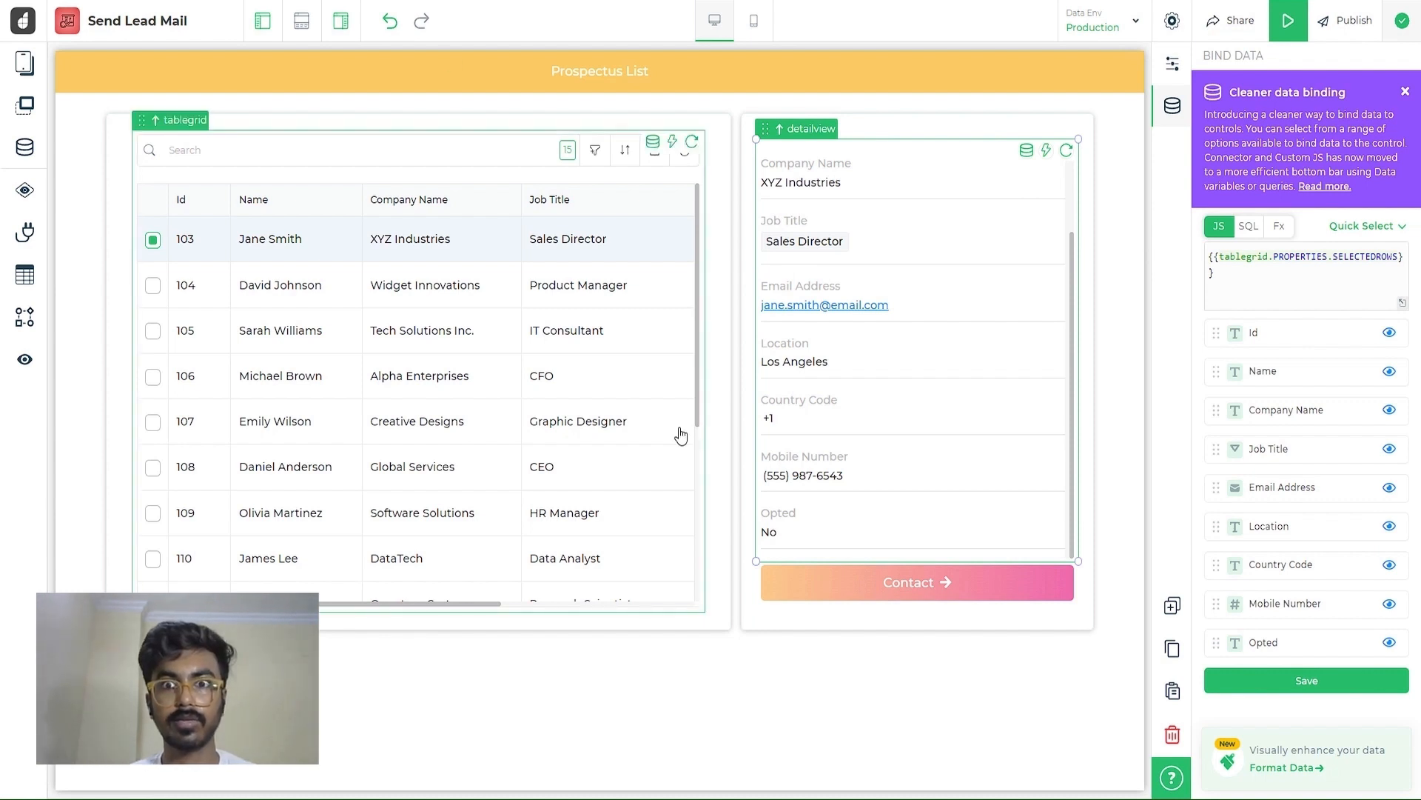
# Preview the app, reload it and look through the leads table
pyautogui.click(1300, 26)
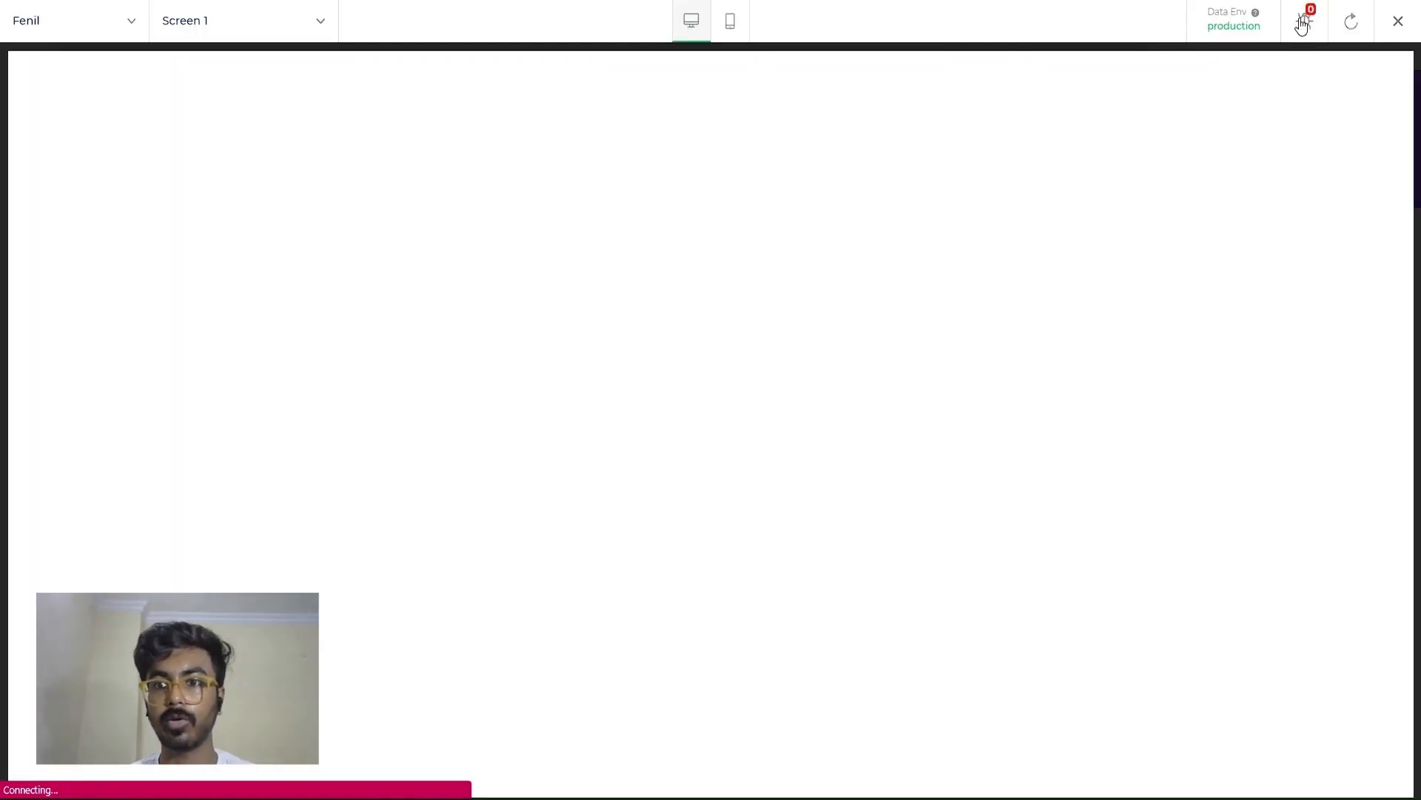
pyautogui.click(1354, 31)
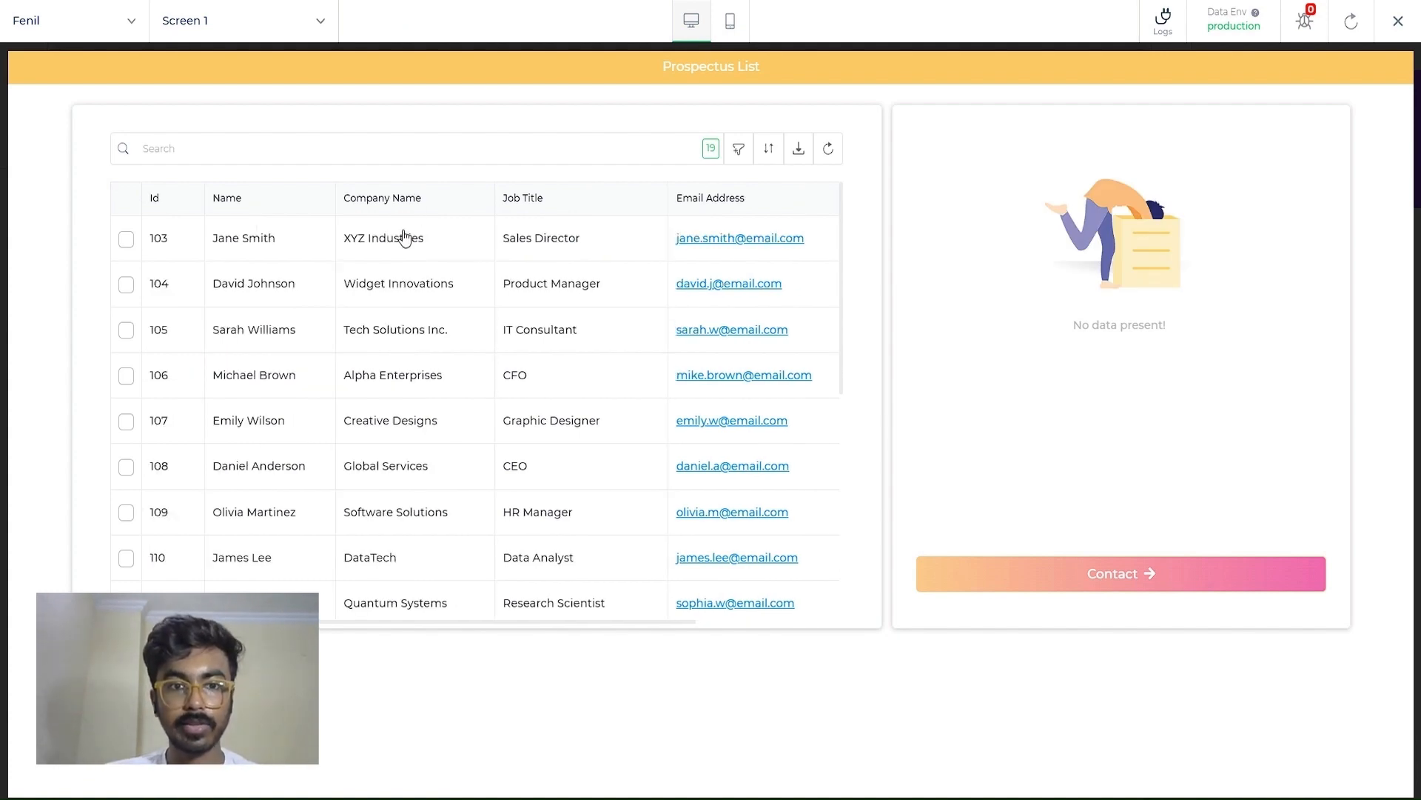
pyautogui.scroll(-5, 380, 350)
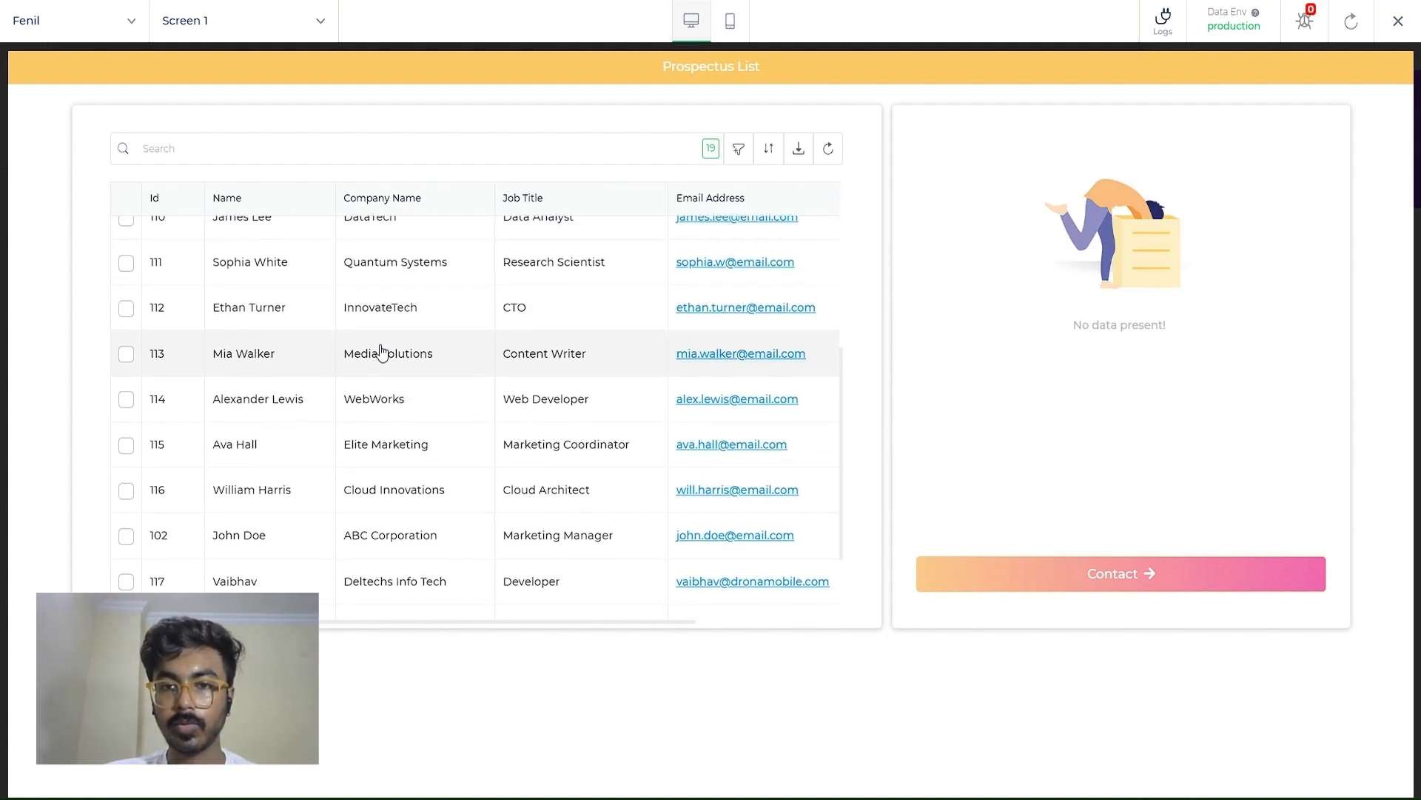
pyautogui.scroll(5, 380, 351)
# Sort the previewed leads table by Id ascending and inspect lead 101 in the detail view, then close the preview
pyautogui.click(770, 162)
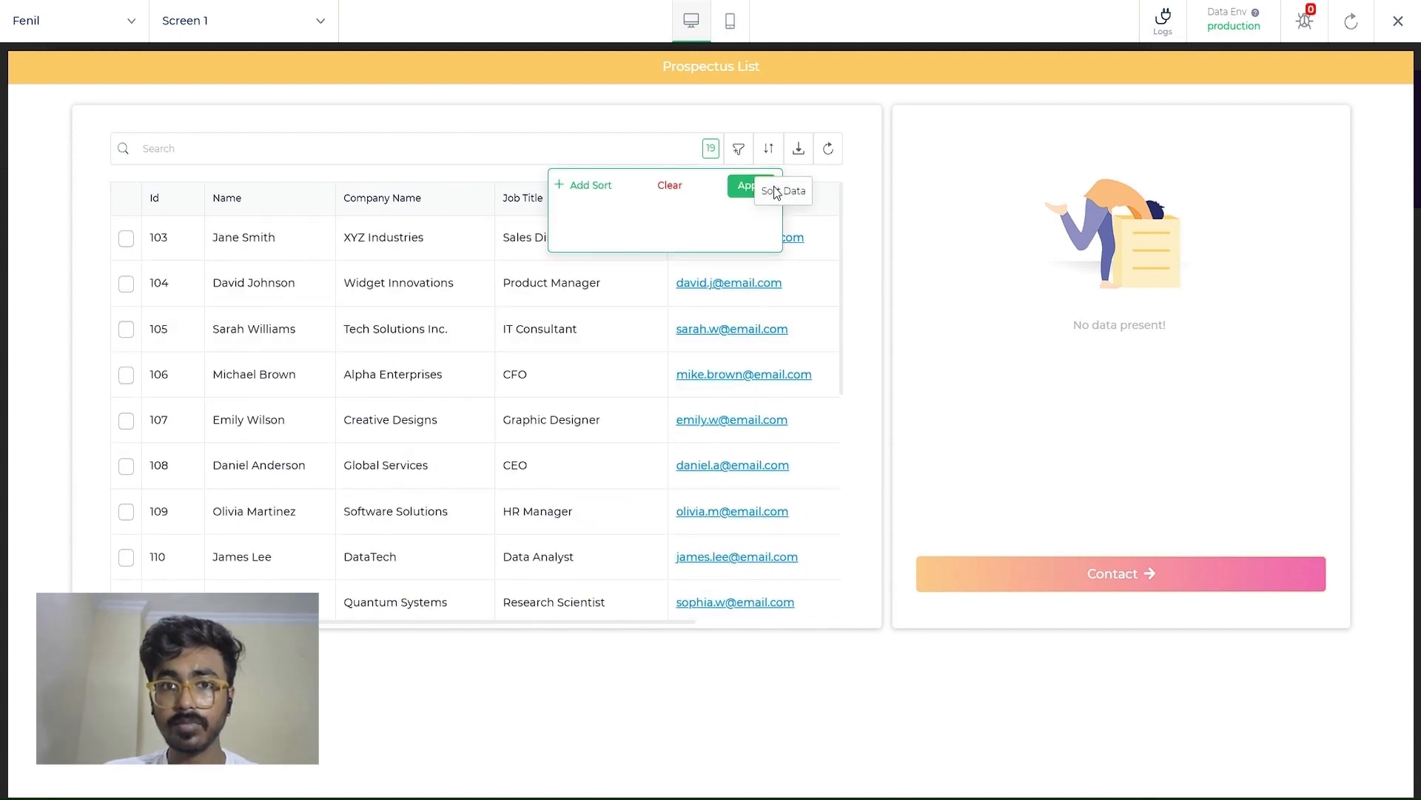
pyautogui.click(599, 194)
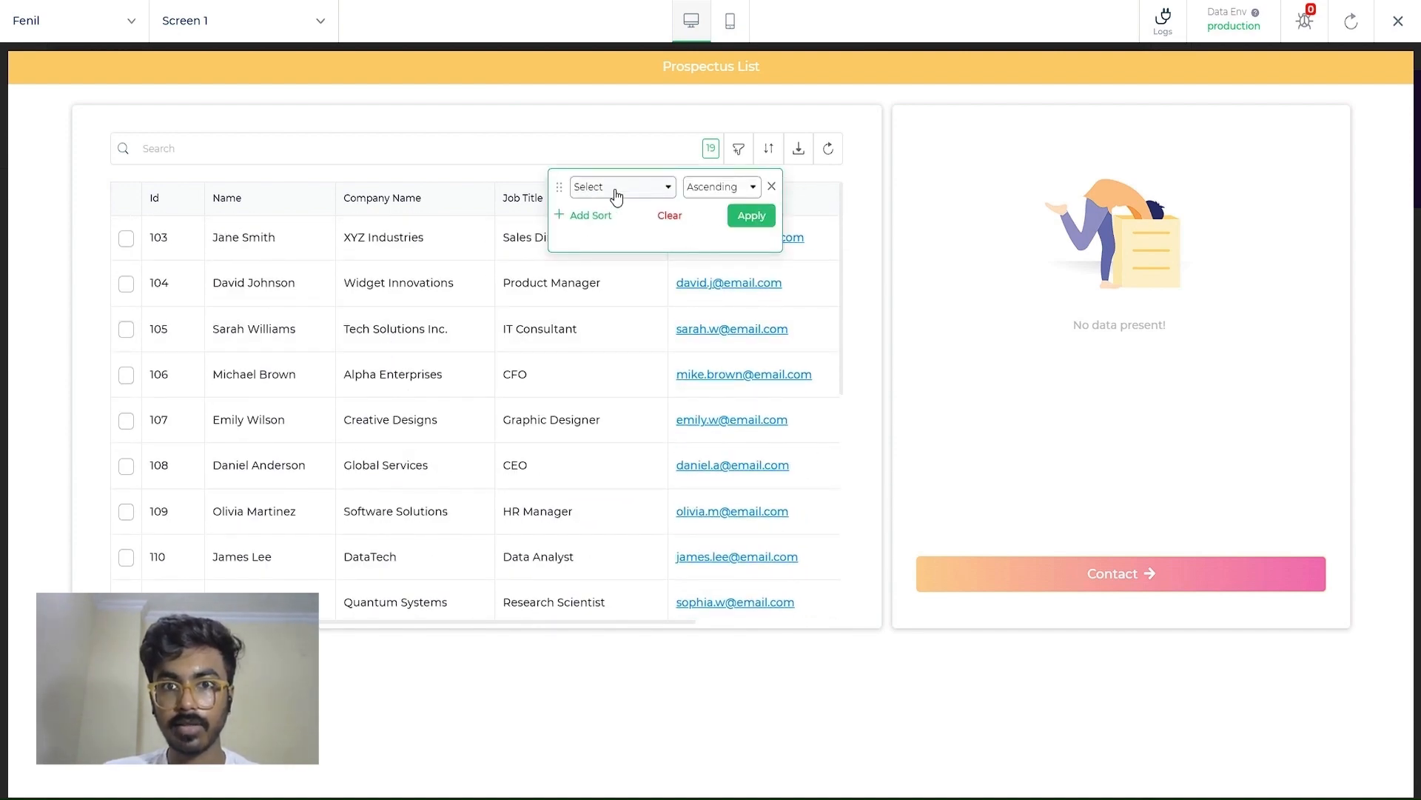
pyautogui.click(665, 191)
pyautogui.click(620, 220)
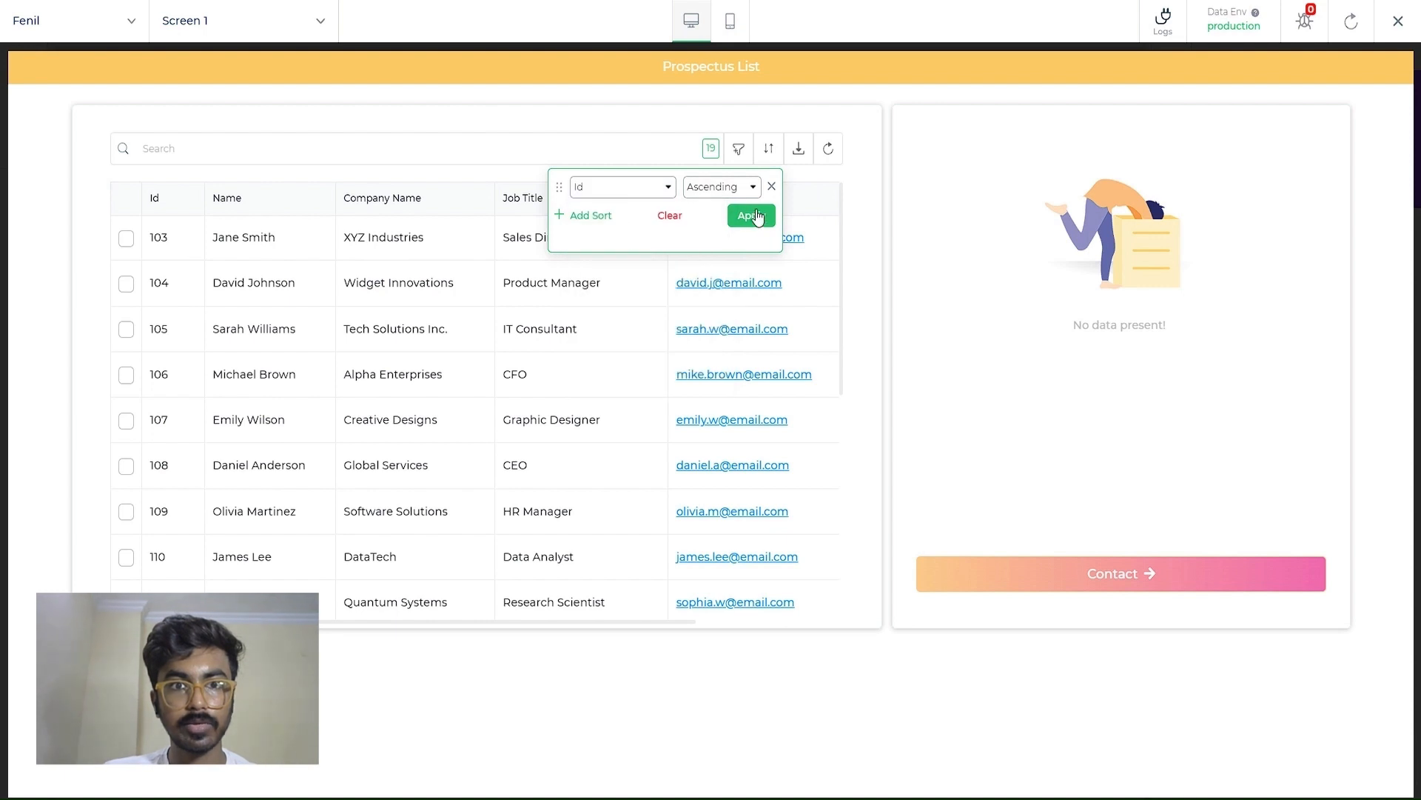
pyautogui.click(751, 216)
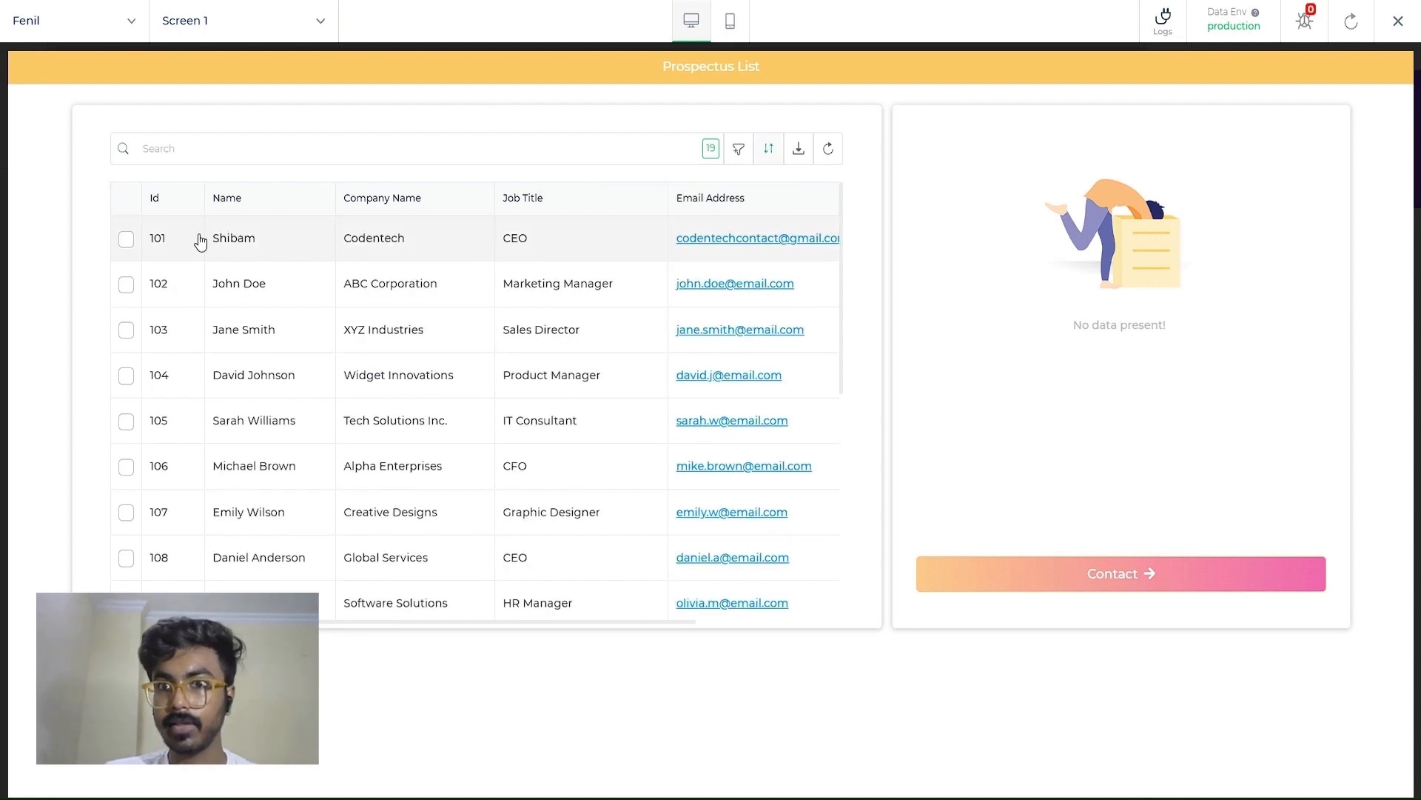
pyautogui.click(121, 247)
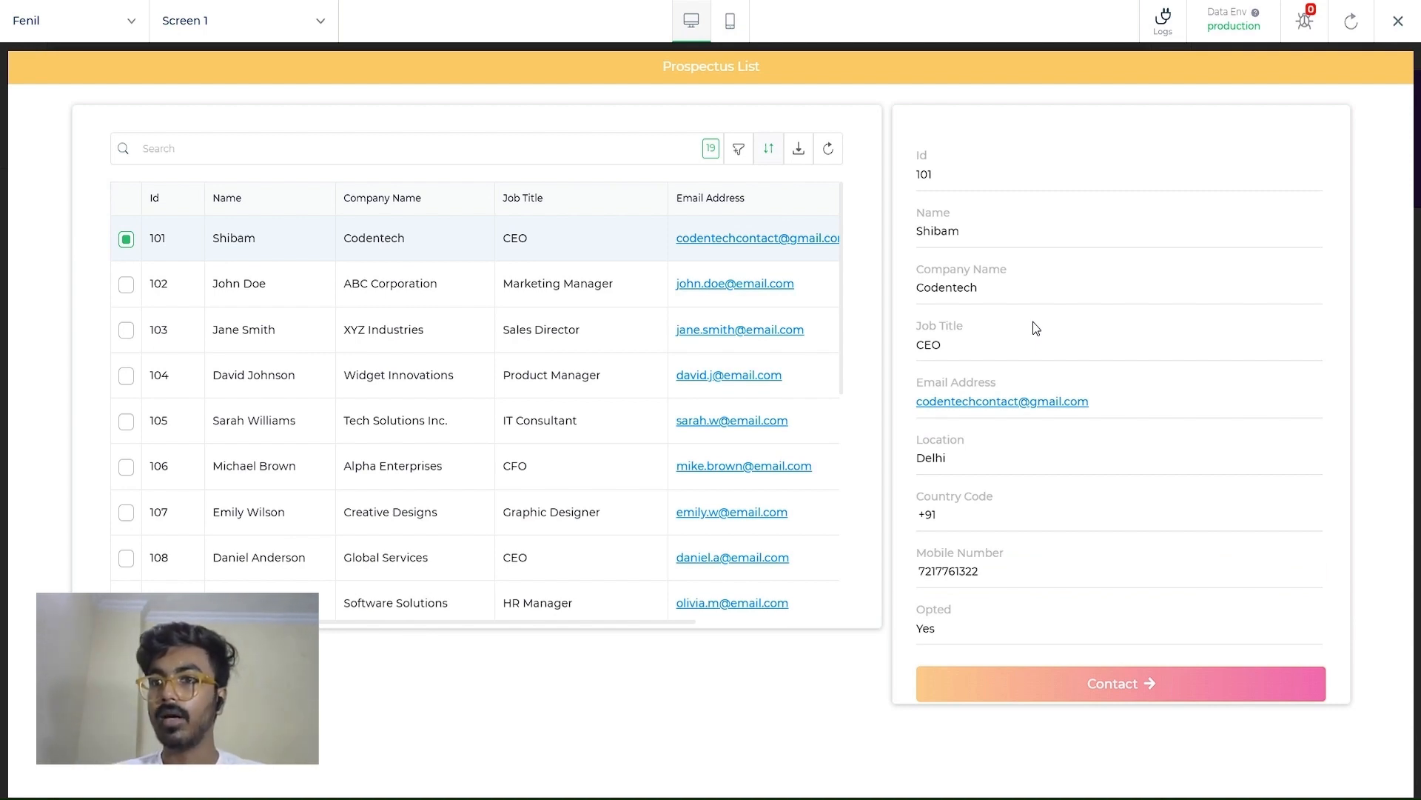
pyautogui.click(1398, 23)
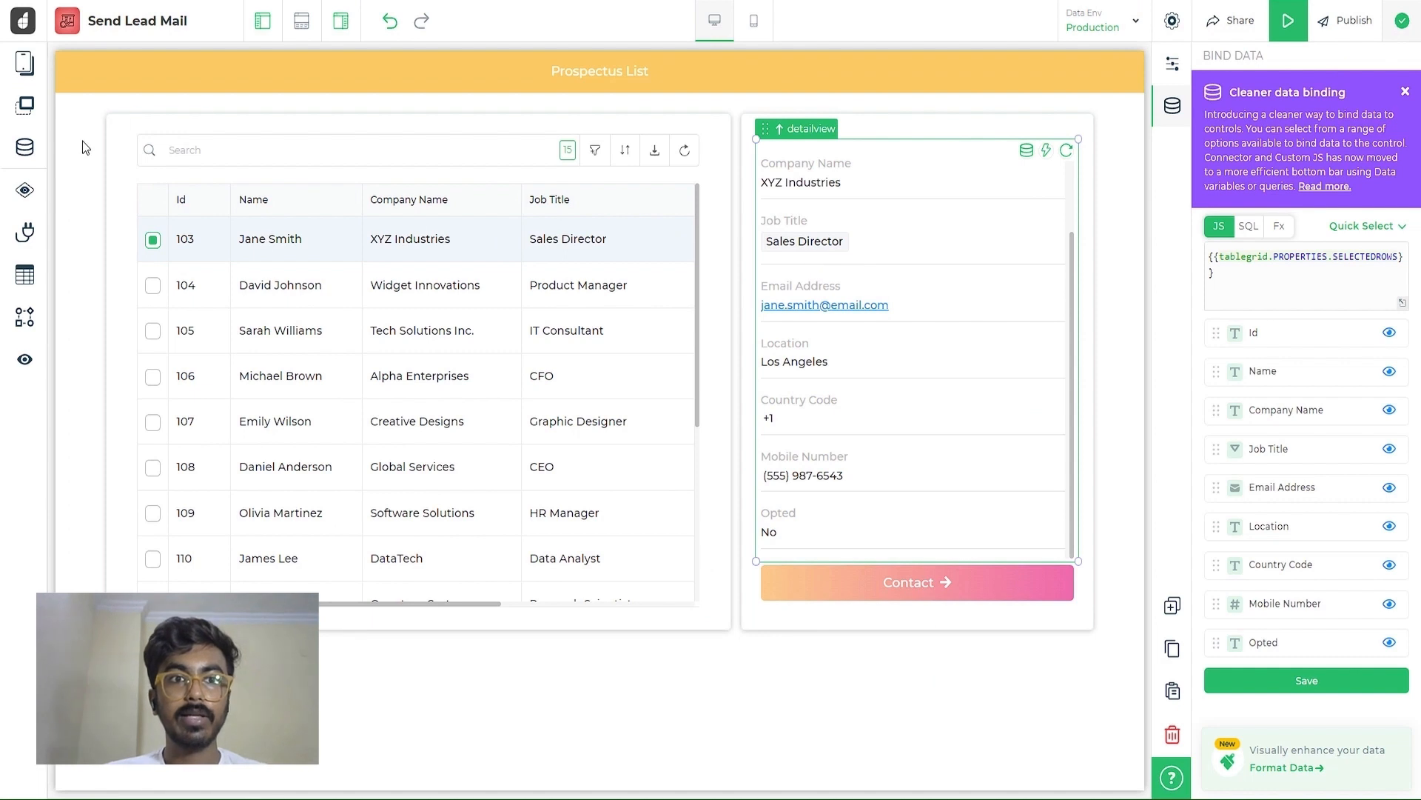
# Add a new Tray screen to the app for composing the lead email
pyautogui.click(33, 67)
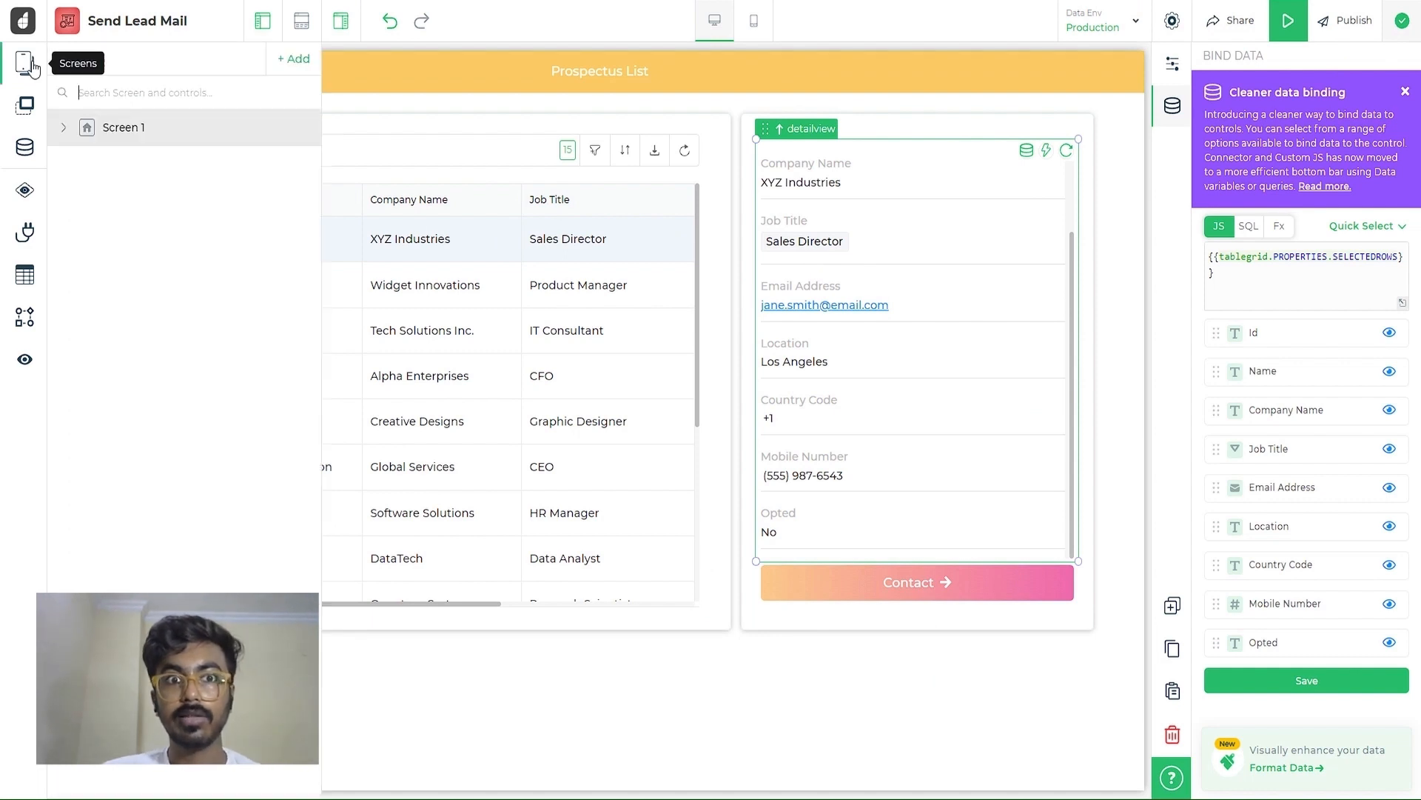
pyautogui.click(297, 60)
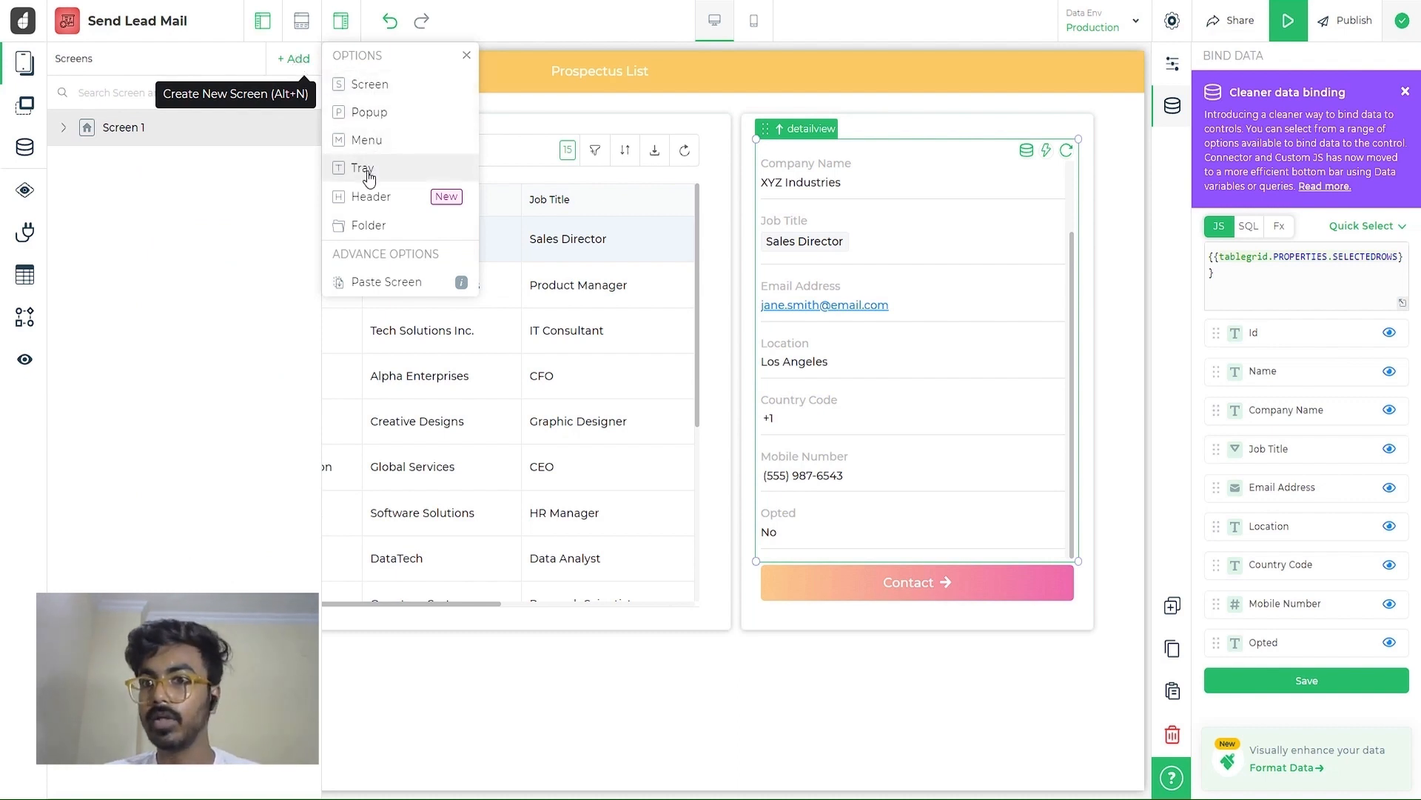
pyautogui.click(363, 168)
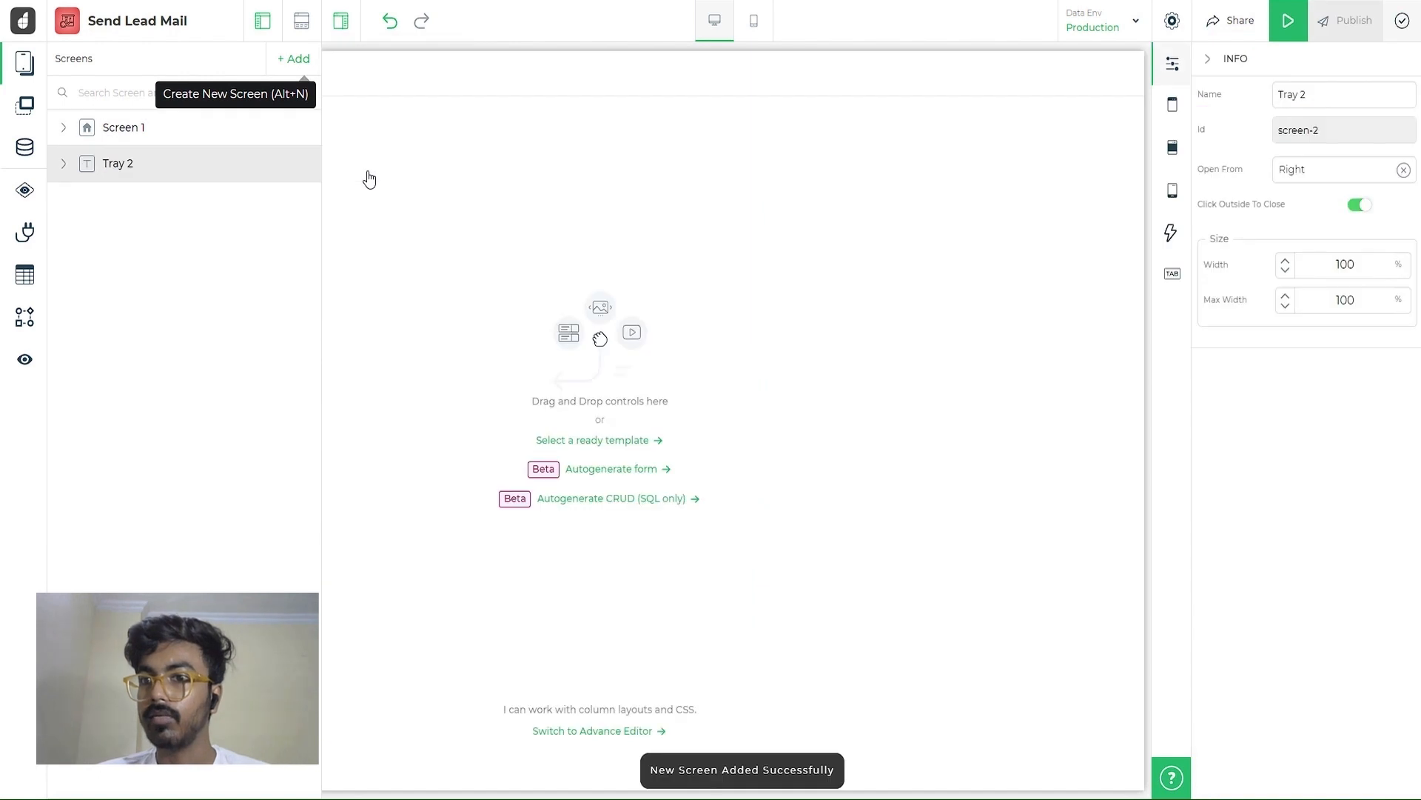
# Keep the tray opening from Right and set its width to 90%
pyautogui.click(1303, 170)
pyautogui.click(1318, 244)
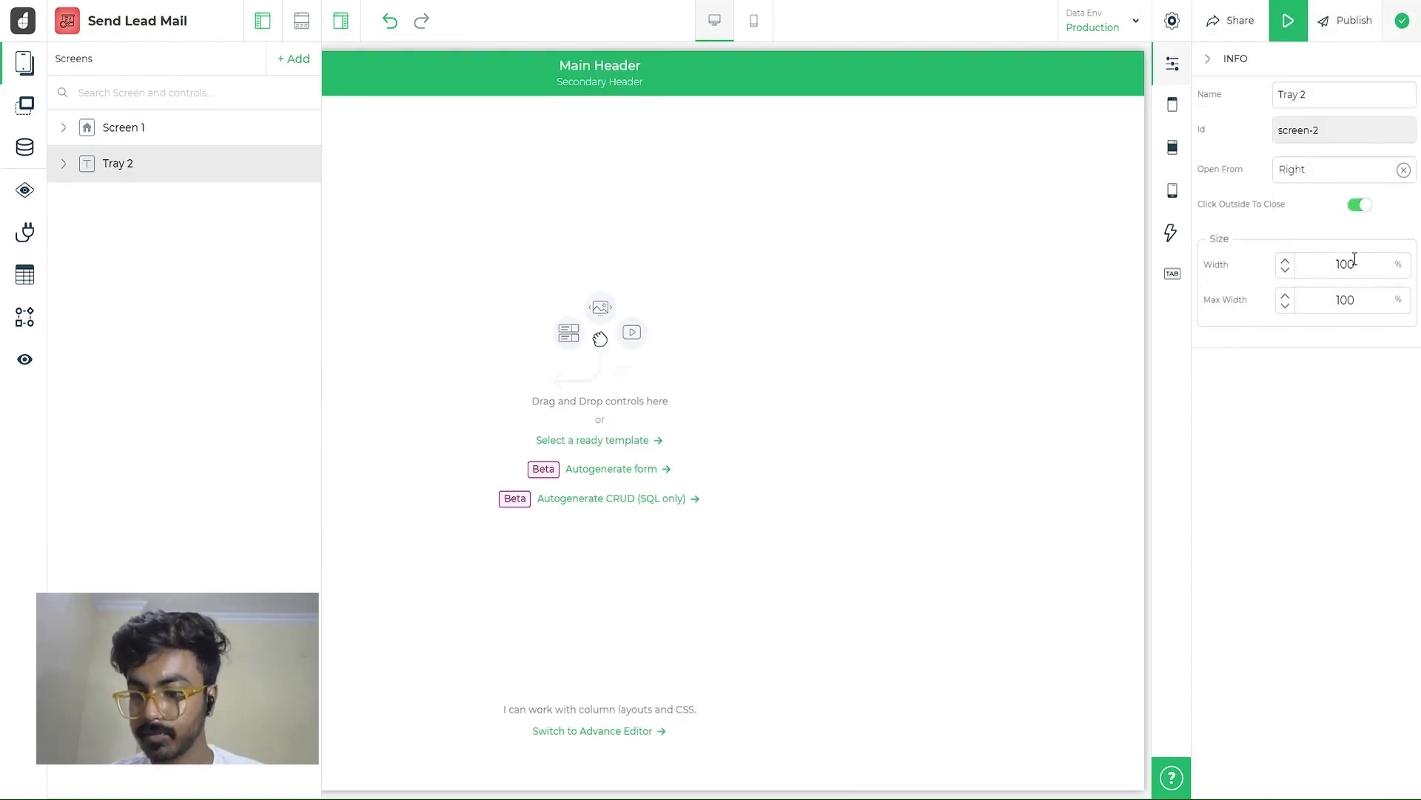
pyautogui.press('BackSpace')
pyautogui.press('BackSpace')
pyautogui.press('BackSpace')
pyautogui.write('90')
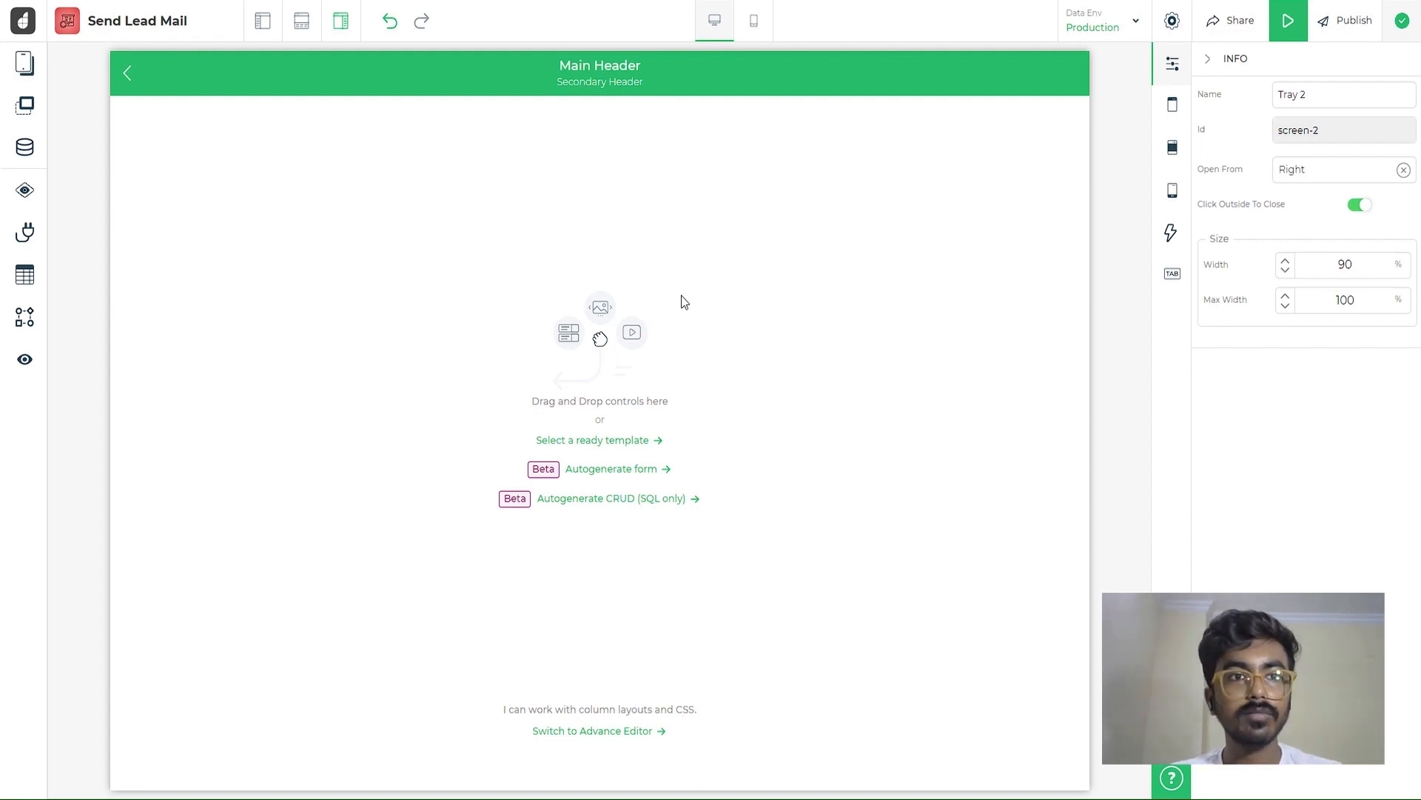
# Add three text inputs to the tray, with a textarea placed between the second and third
pyautogui.click(24, 63)
pyautogui.click(24, 104)
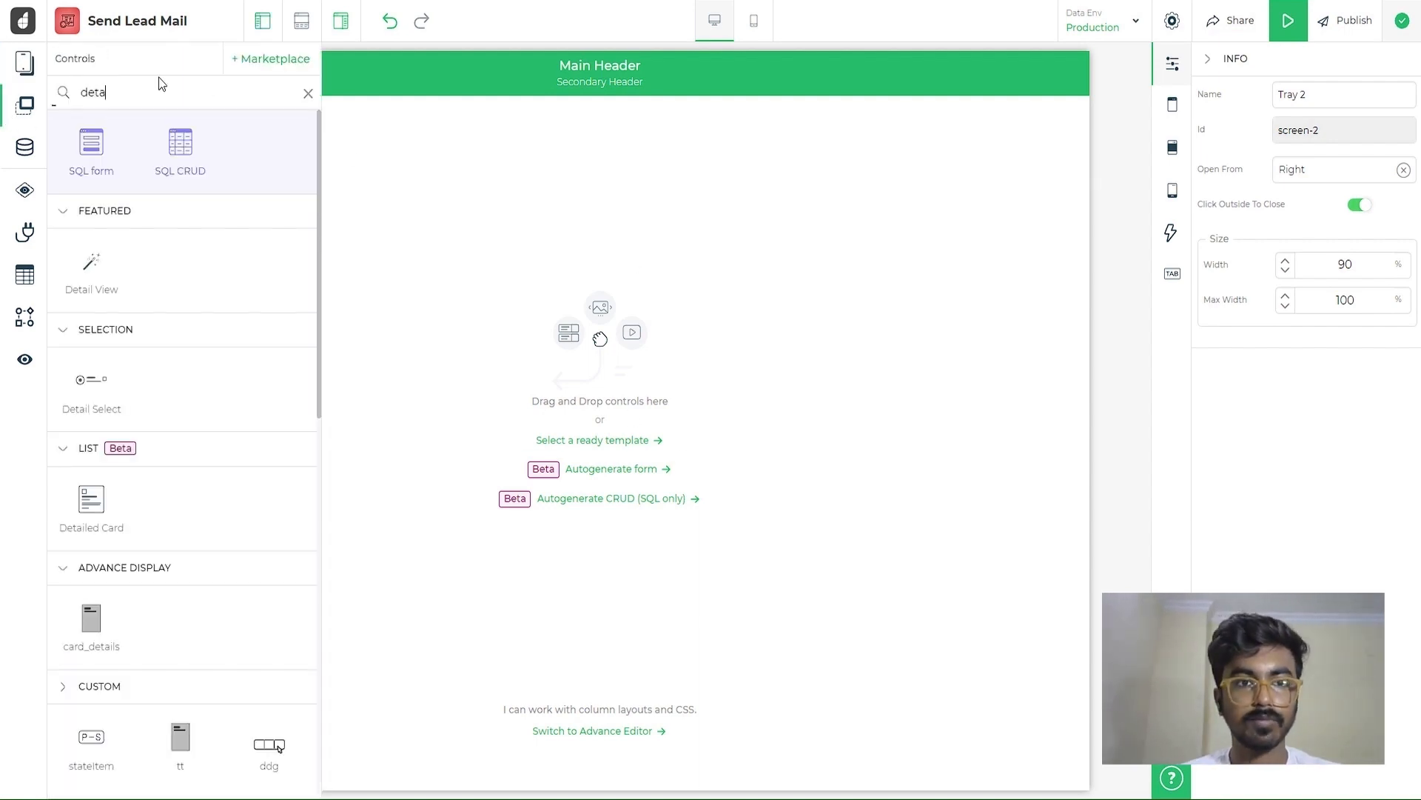
pyautogui.hotkey('ctrl', 'a')
pyautogui.write('text')
pyautogui.click(89, 265)
pyautogui.click(89, 264)
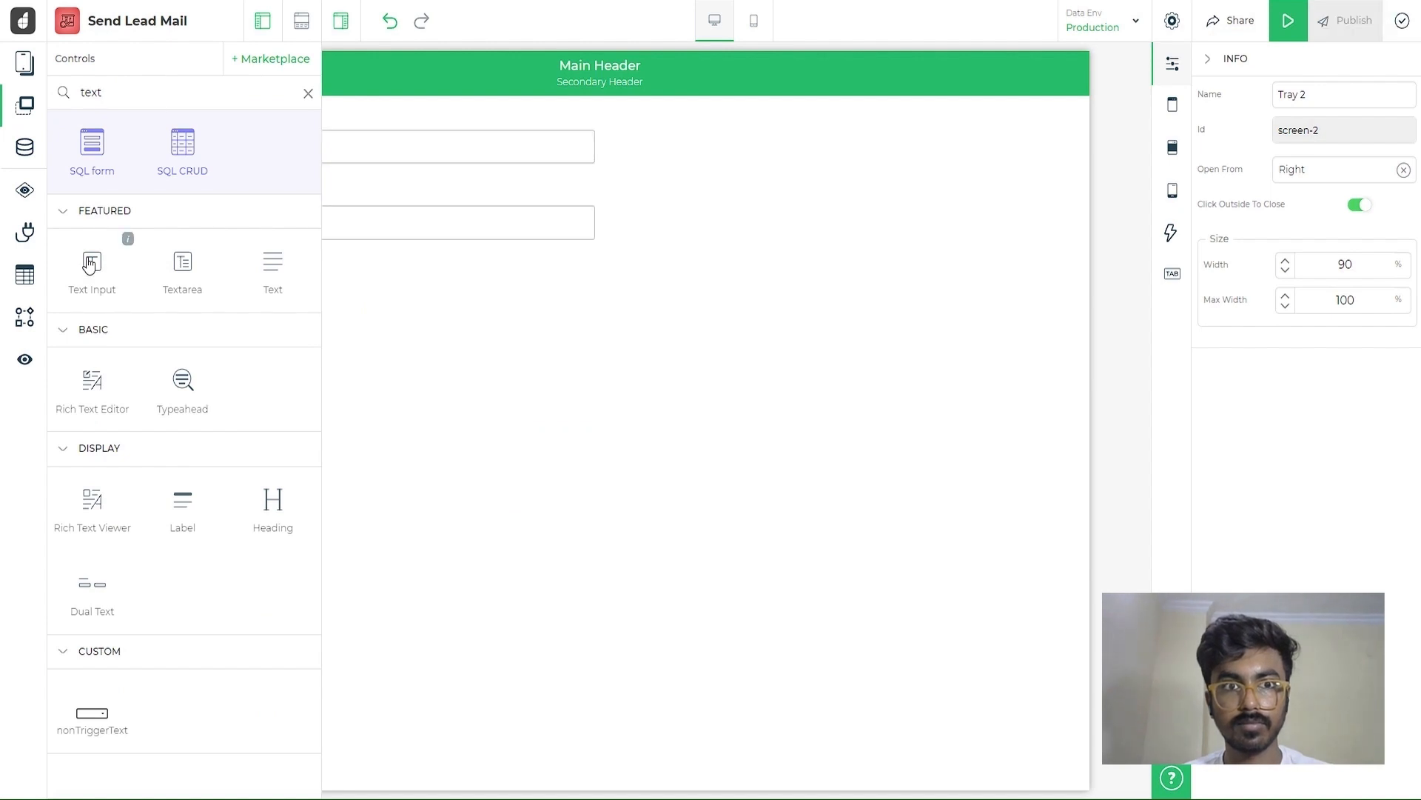
pyautogui.click(190, 267)
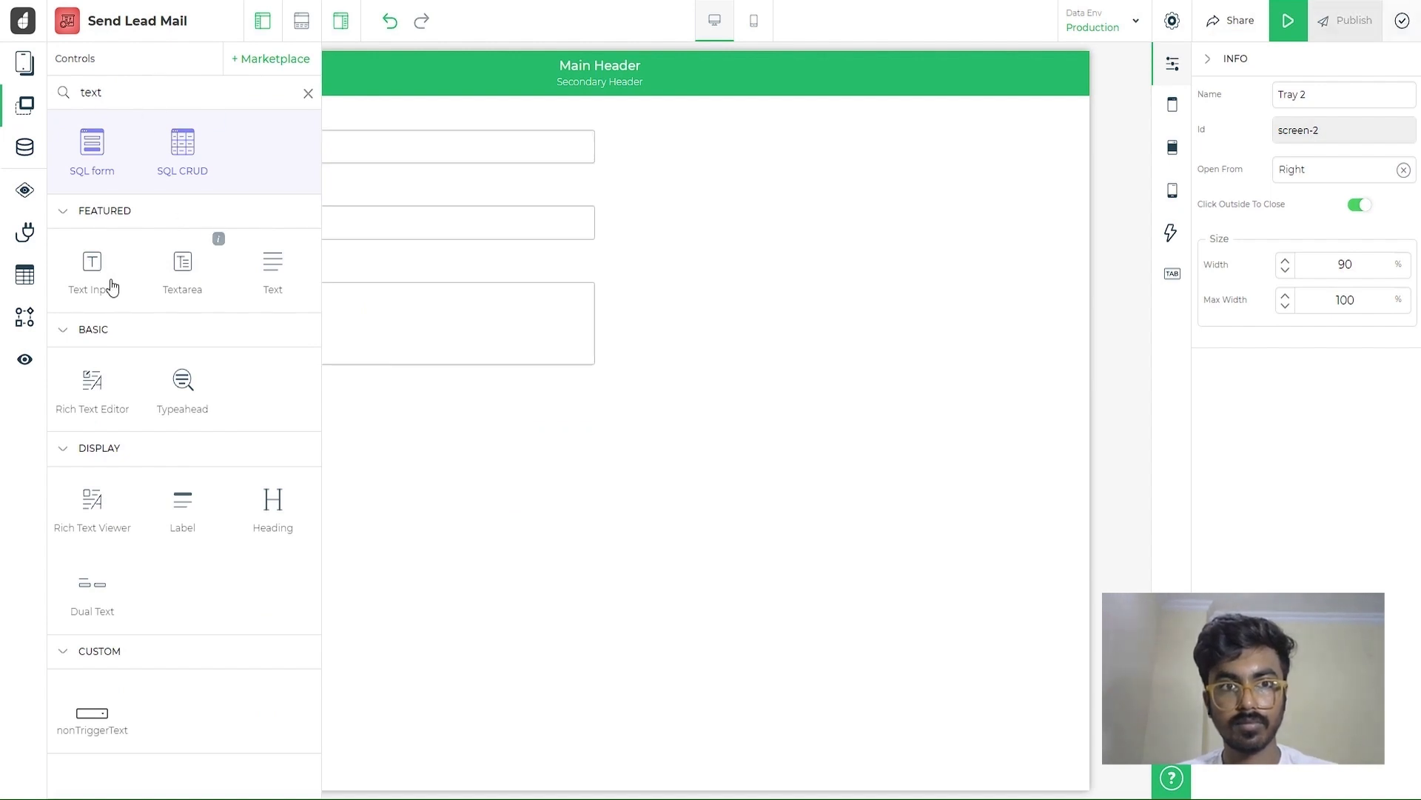
pyautogui.click(111, 287)
# Find the Button control and add two buttons below the tray's text inputs
pyautogui.doubleClick(140, 95)
pyautogui.write('but')
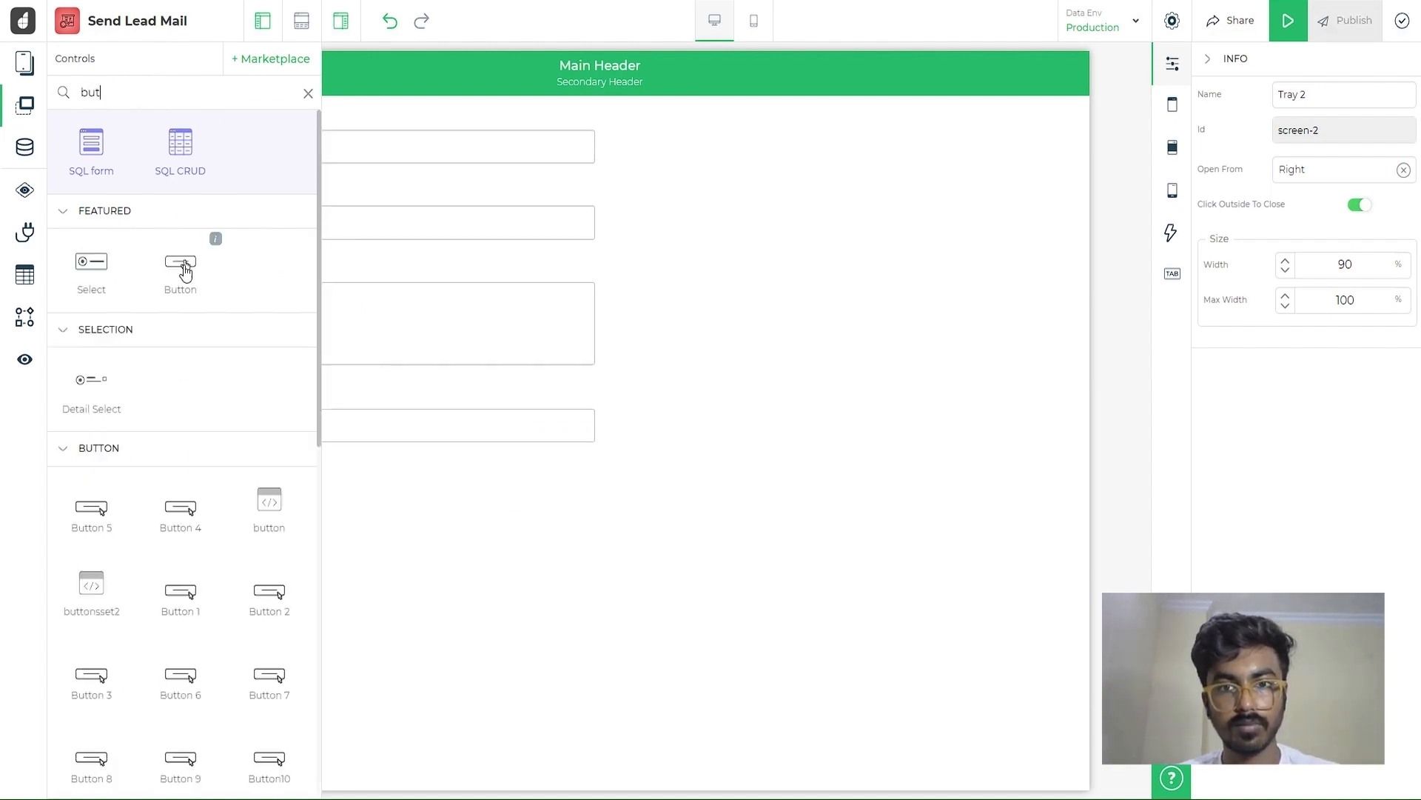
pyautogui.click(185, 272)
pyautogui.click(181, 268)
pyautogui.click(24, 104)
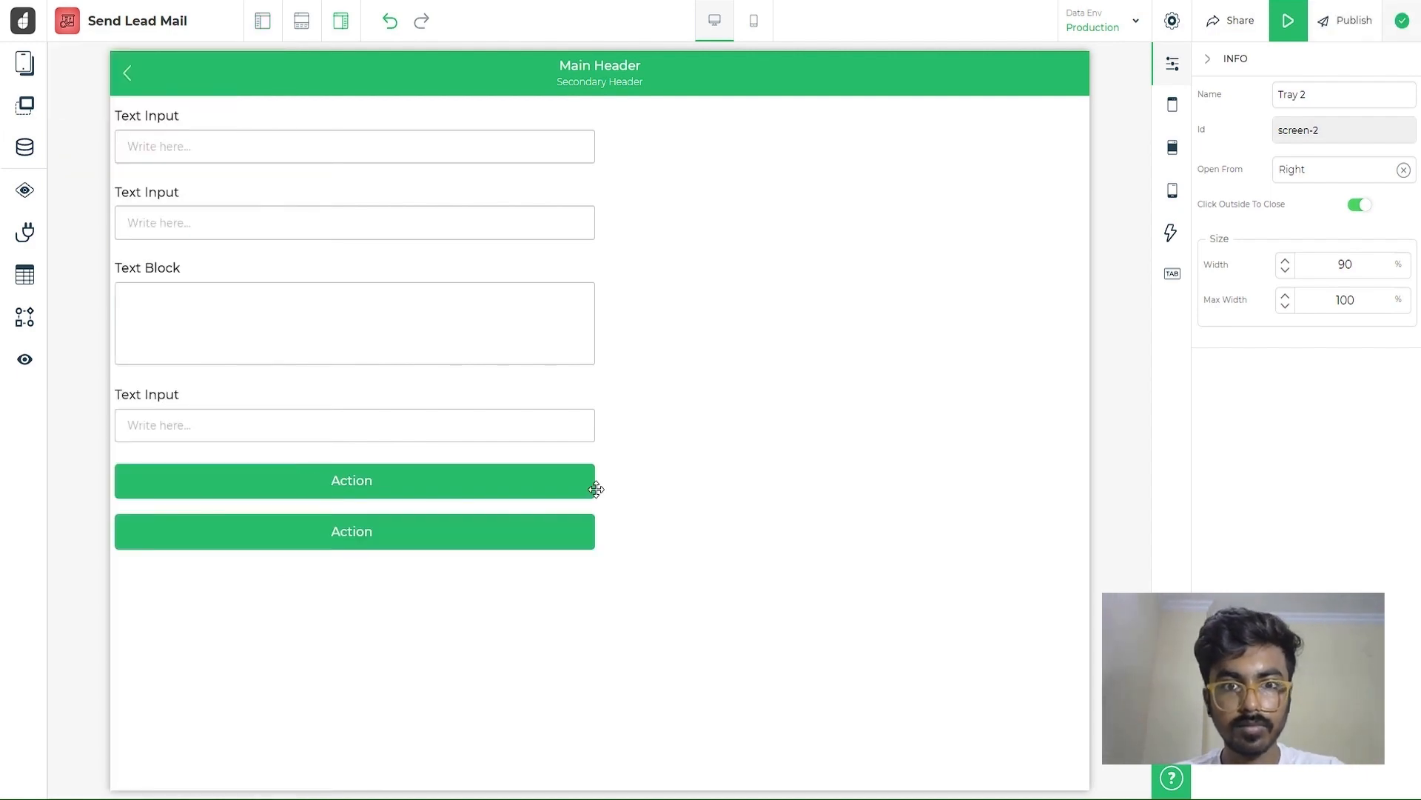
# Move the second button well below the first and shift the first text input slightly down
pyautogui.moveTo(476, 511); pyautogui.dragTo(422, 622)
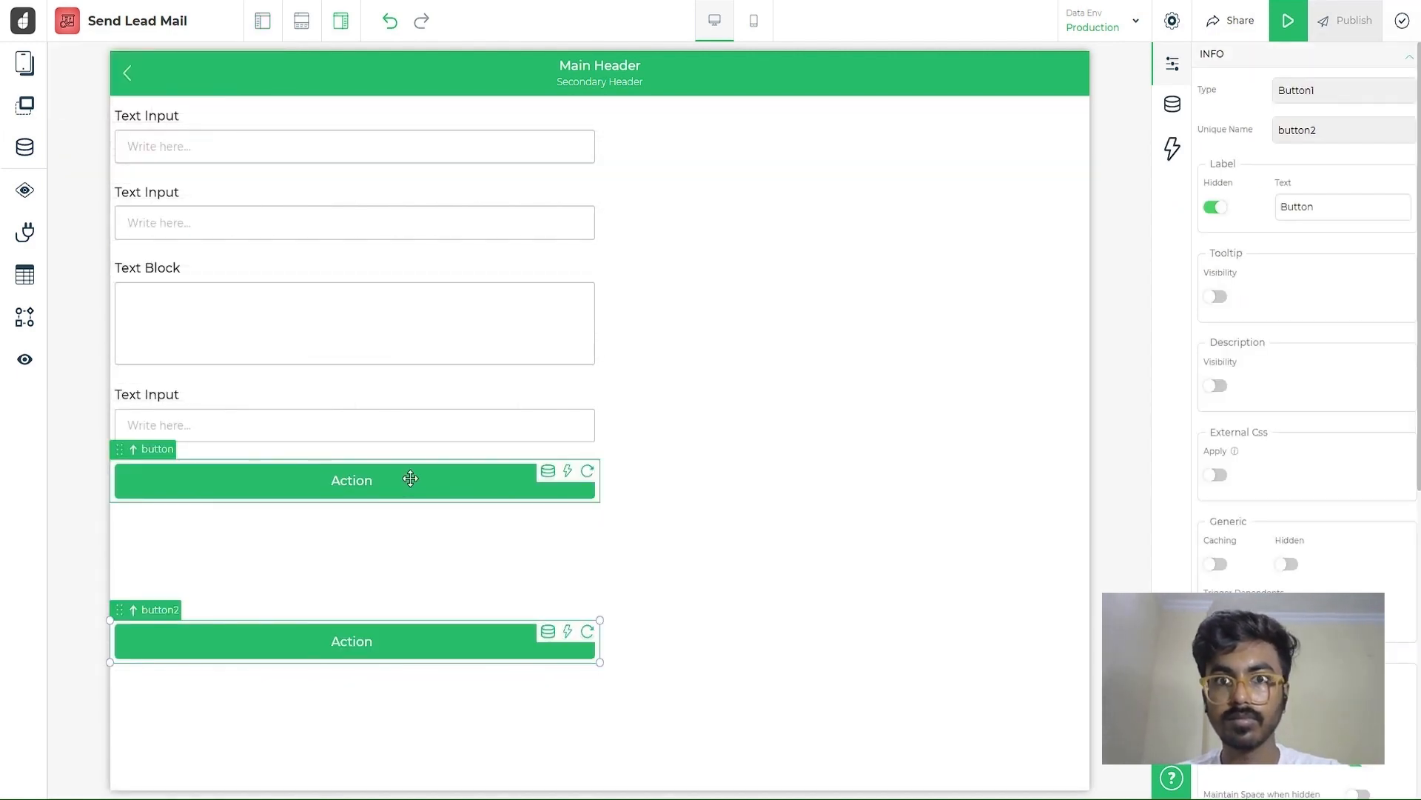
pyautogui.moveTo(476, 161)
pyautogui.mouseDown()
pyautogui.moveTo(726, 165)
pyautogui.moveTo(457, 167)
pyautogui.mouseUp()
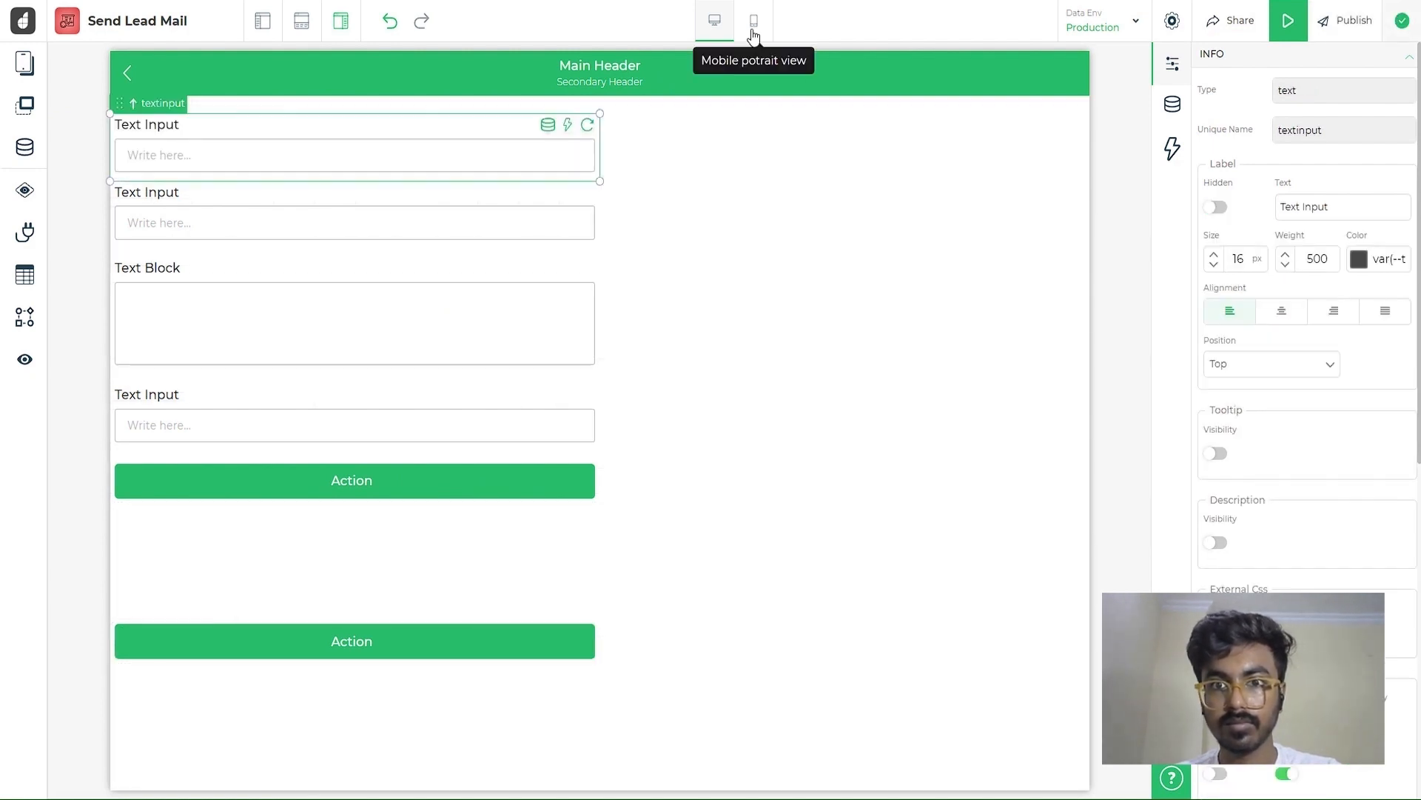
pyautogui.click(754, 20)
# Stretch the text inputs and the text block across the narrowed tray so they share matching side margins
pyautogui.moveTo(640, 639); pyautogui.dragTo(678, 500)
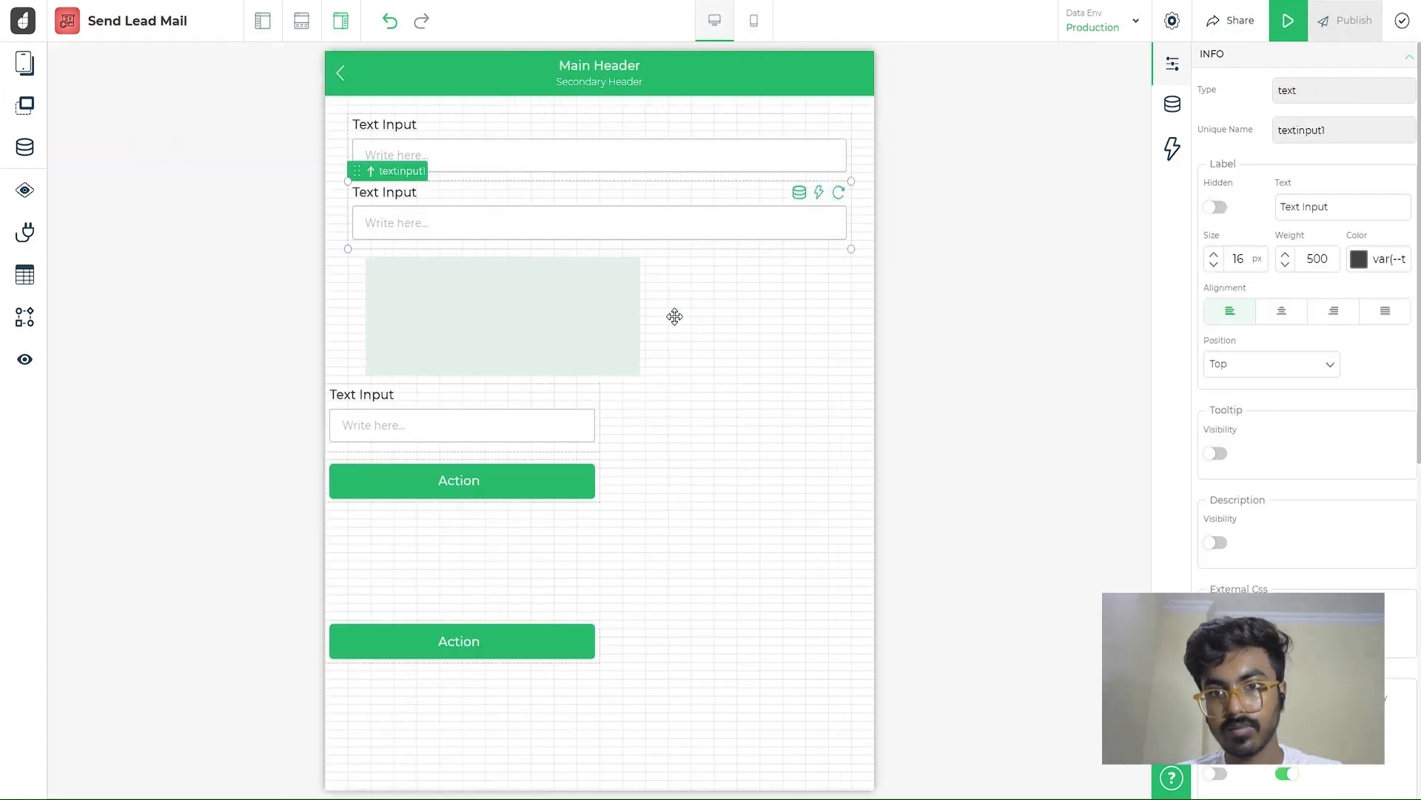
pyautogui.moveTo(675, 317); pyautogui.dragTo(646, 314)
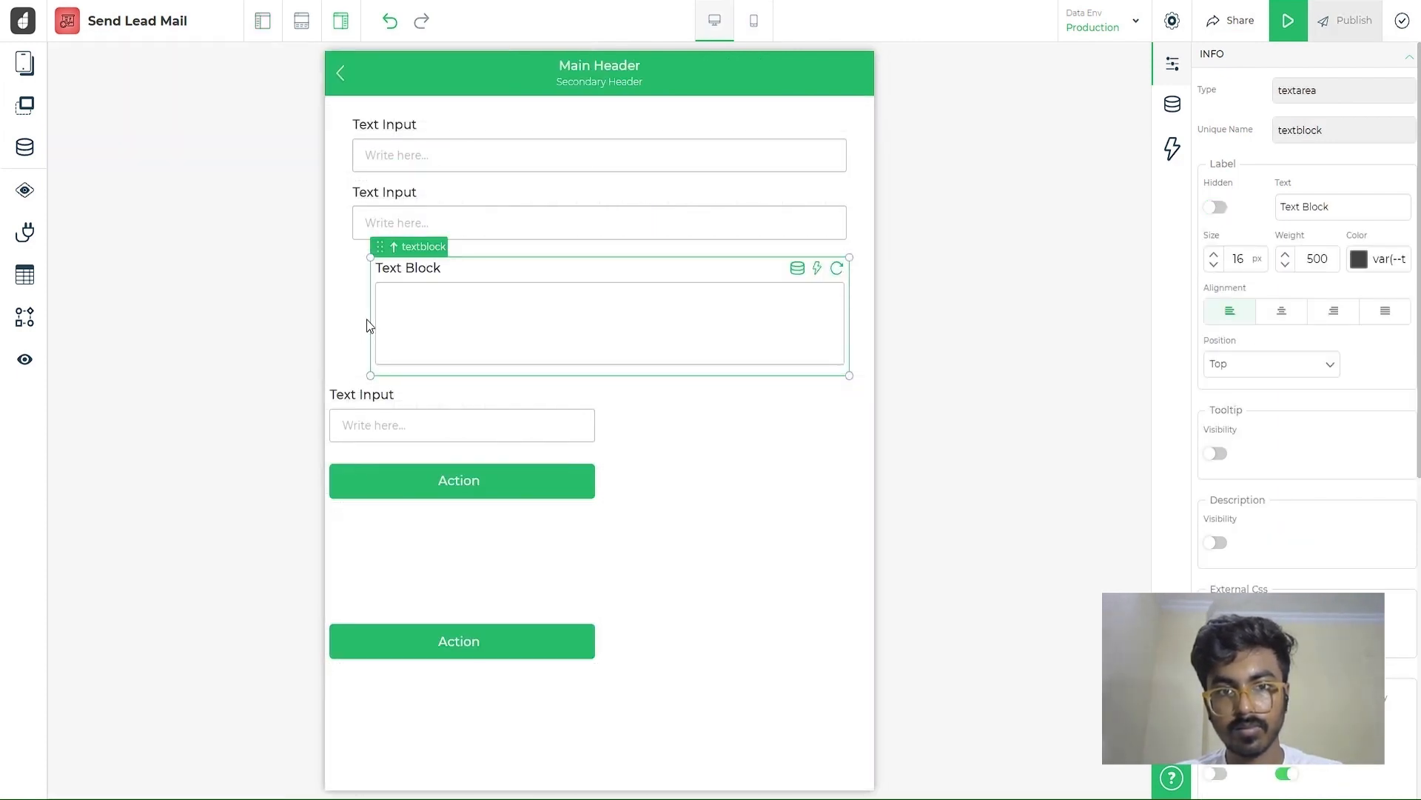
pyautogui.moveTo(365, 320); pyautogui.dragTo(354, 318)
pyautogui.moveTo(401, 408); pyautogui.dragTo(351, 410)
pyautogui.click(368, 409)
pyautogui.click(827, 328)
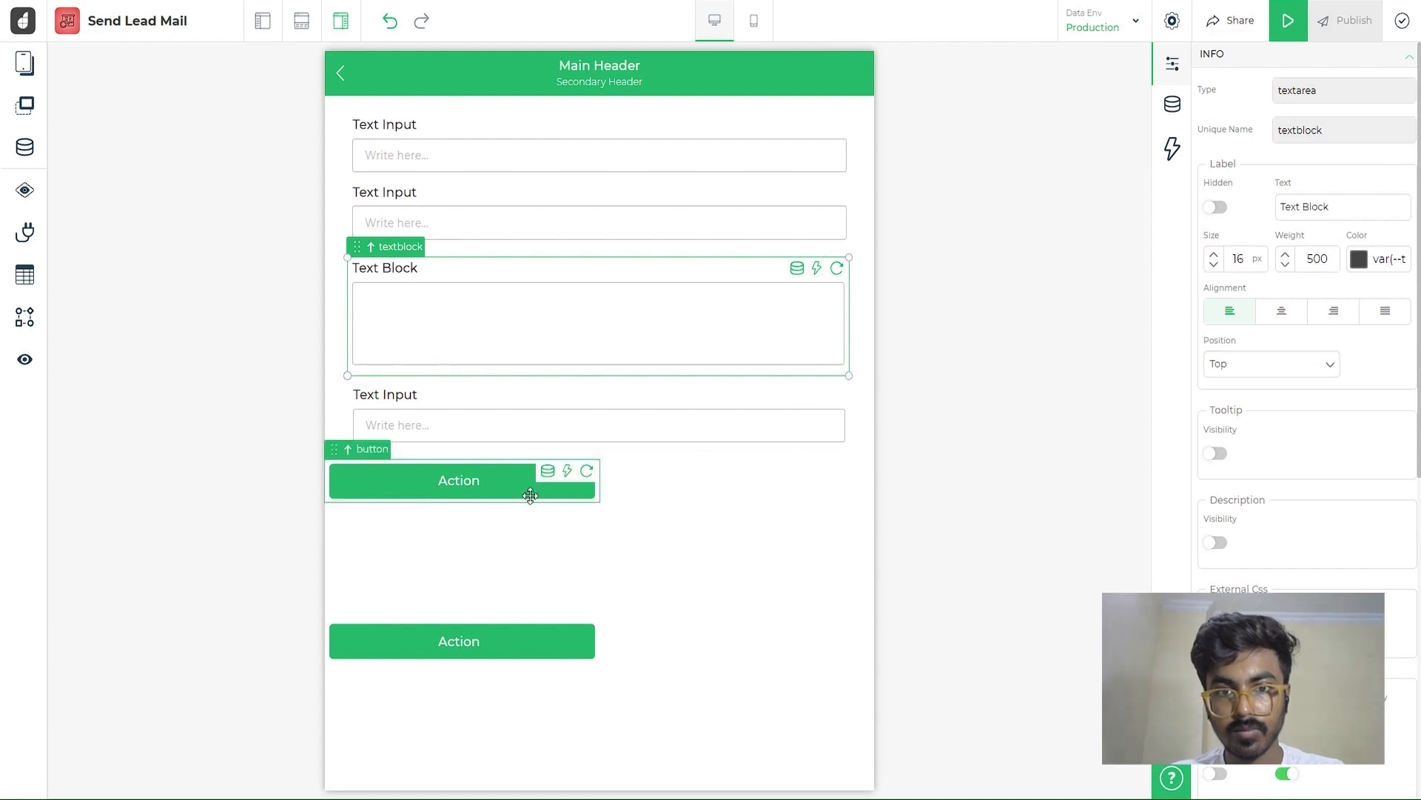
# Narrow the third text input, move it lower in the tray, and fit the shortened first button beside it
pyautogui.moveTo(493, 494); pyautogui.dragTo(520, 495)
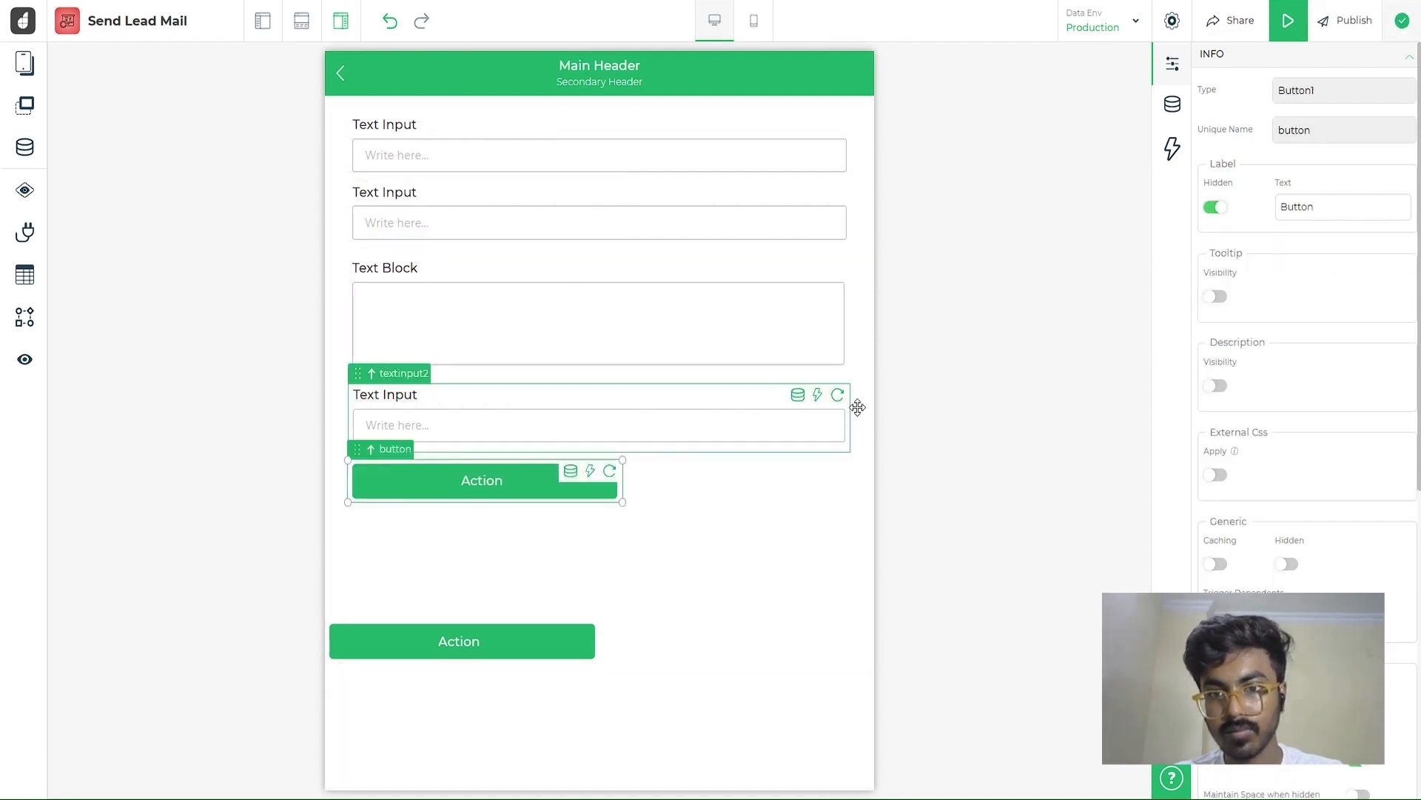
pyautogui.moveTo(857, 407); pyautogui.dragTo(753, 409)
pyautogui.moveTo(517, 489); pyautogui.dragTo(765, 577)
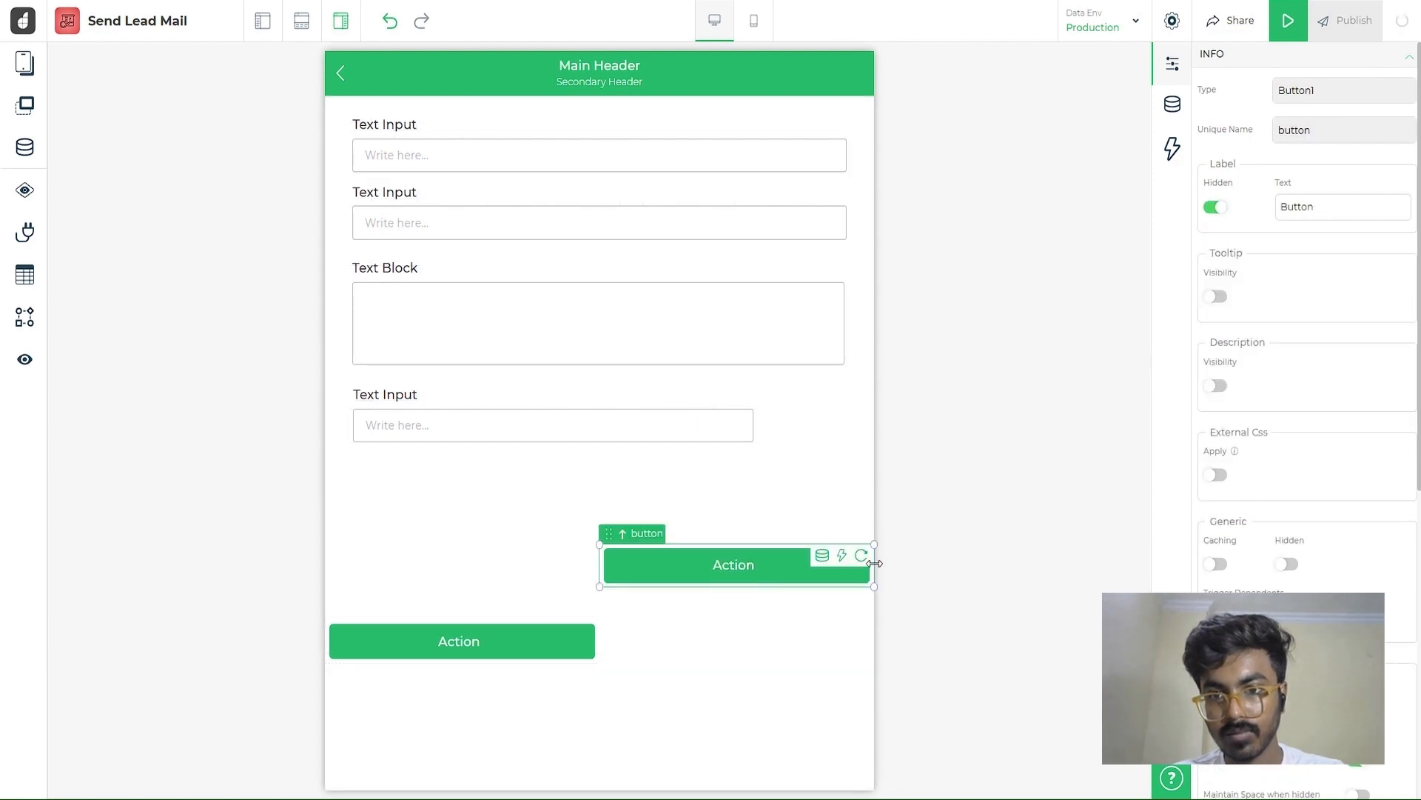
pyautogui.moveTo(875, 563); pyautogui.dragTo(828, 562)
pyautogui.moveTo(717, 563); pyautogui.dragTo(524, 590)
pyautogui.moveTo(759, 549); pyautogui.dragTo(685, 550)
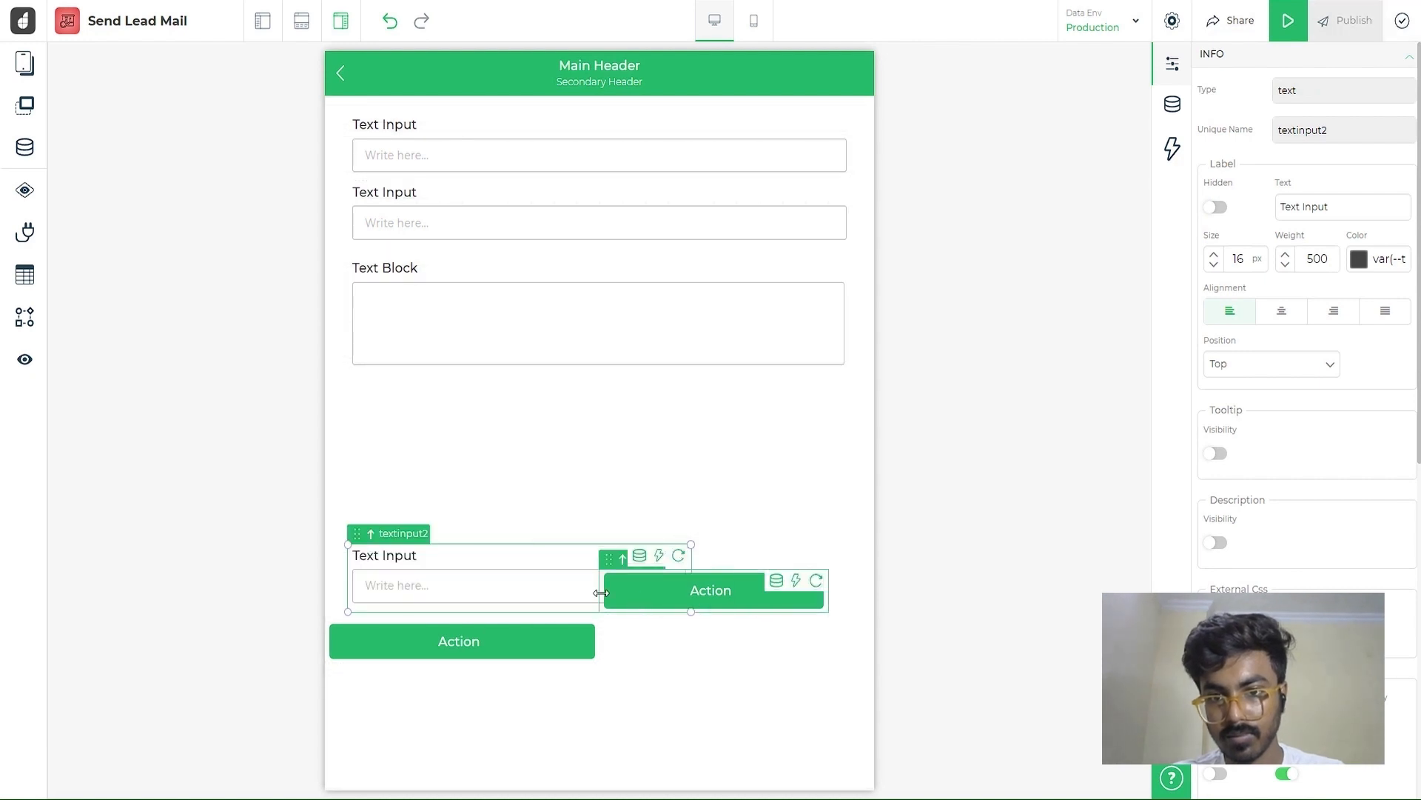
pyautogui.moveTo(601, 593); pyautogui.dragTo(735, 586)
pyautogui.click(734, 649)
pyautogui.click(741, 589)
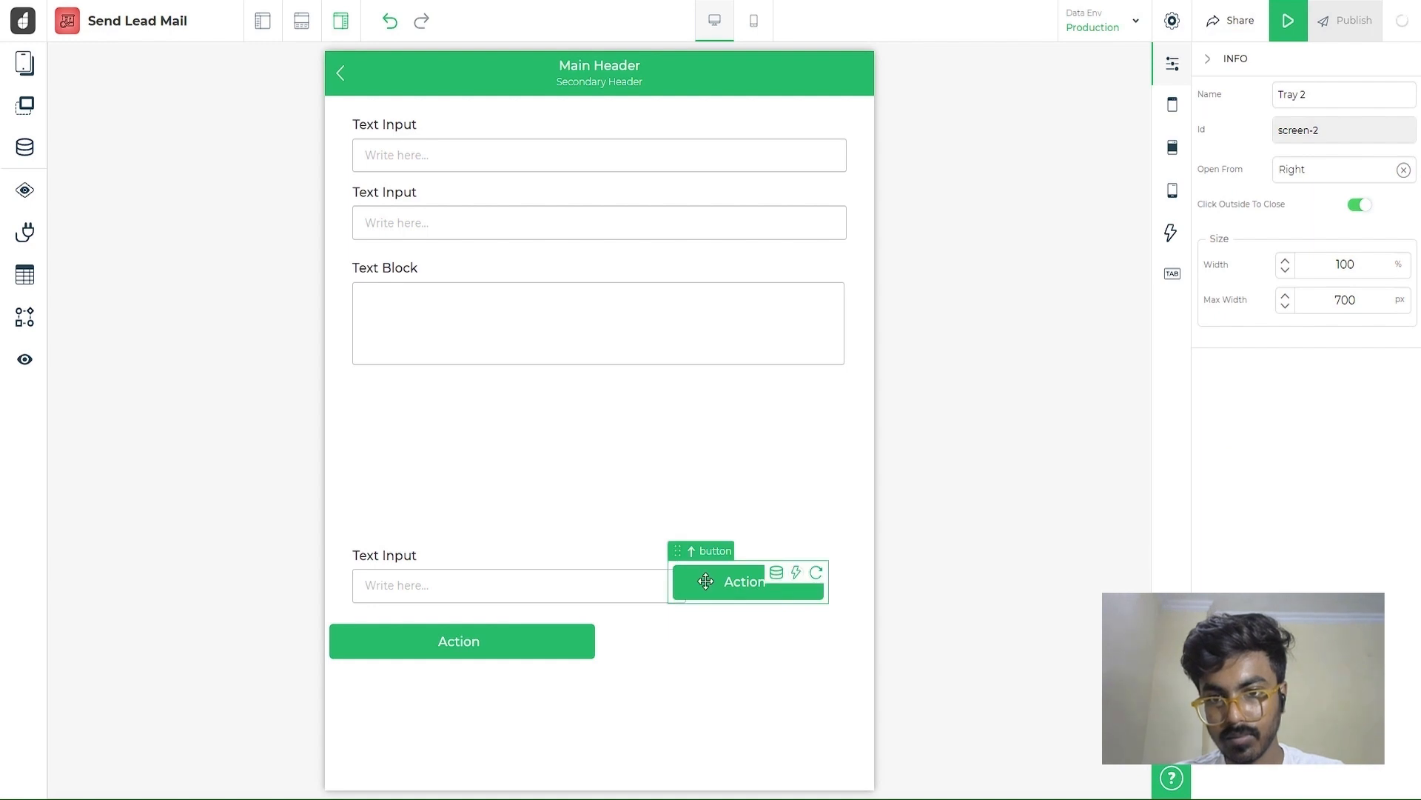
pyautogui.moveTo(678, 582); pyautogui.dragTo(690, 583)
# Stretch the second button across the tray's content width and lower the third text input with its adjacent button to just above it
pyautogui.moveTo(474, 642); pyautogui.dragTo(499, 660)
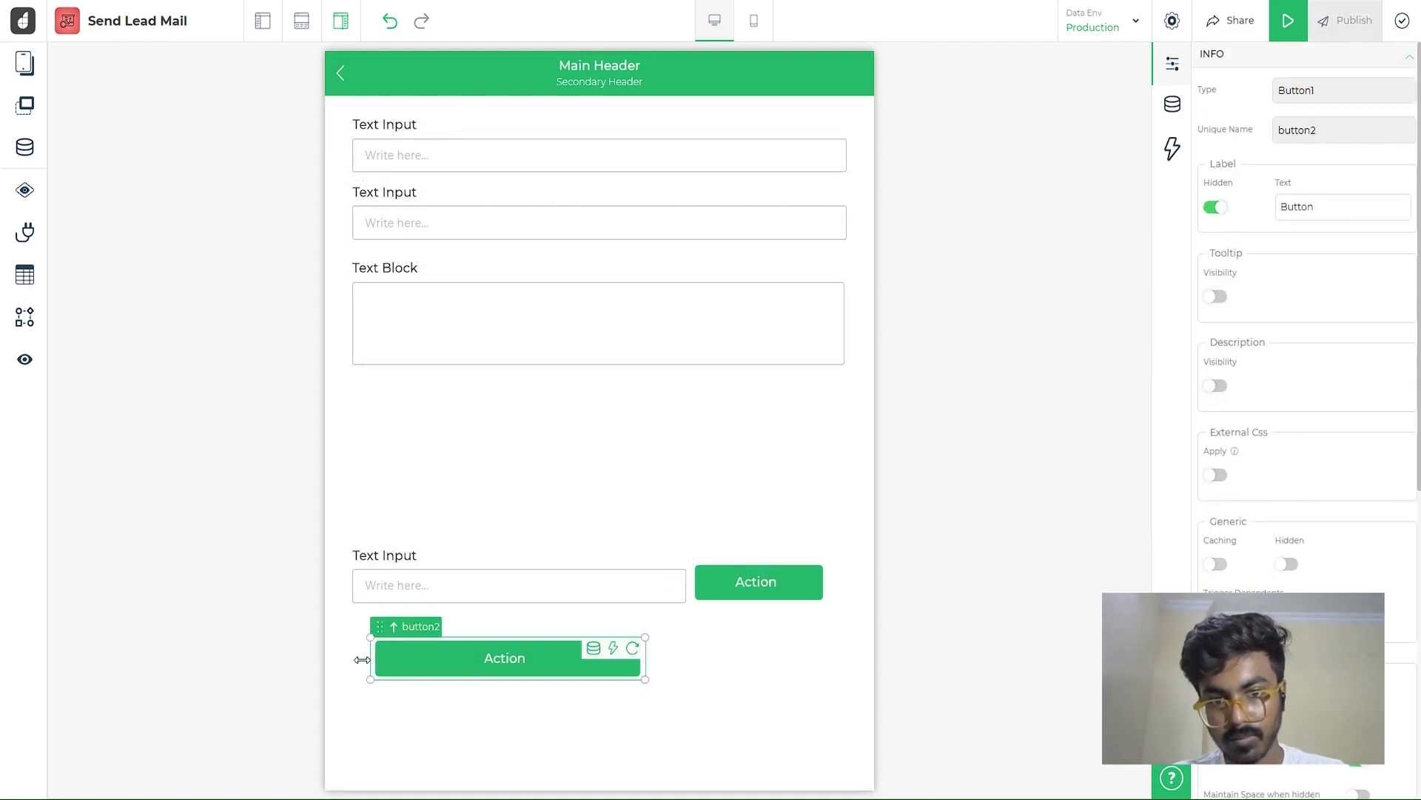
pyautogui.moveTo(362, 659)
pyautogui.mouseDown()
pyautogui.moveTo(416, 660)
pyautogui.moveTo(349, 657)
pyautogui.mouseUp()
pyautogui.click(368, 657)
pyautogui.moveTo(646, 656); pyautogui.dragTo(845, 645)
pyautogui.moveTo(576, 573); pyautogui.dragTo(576, 588)
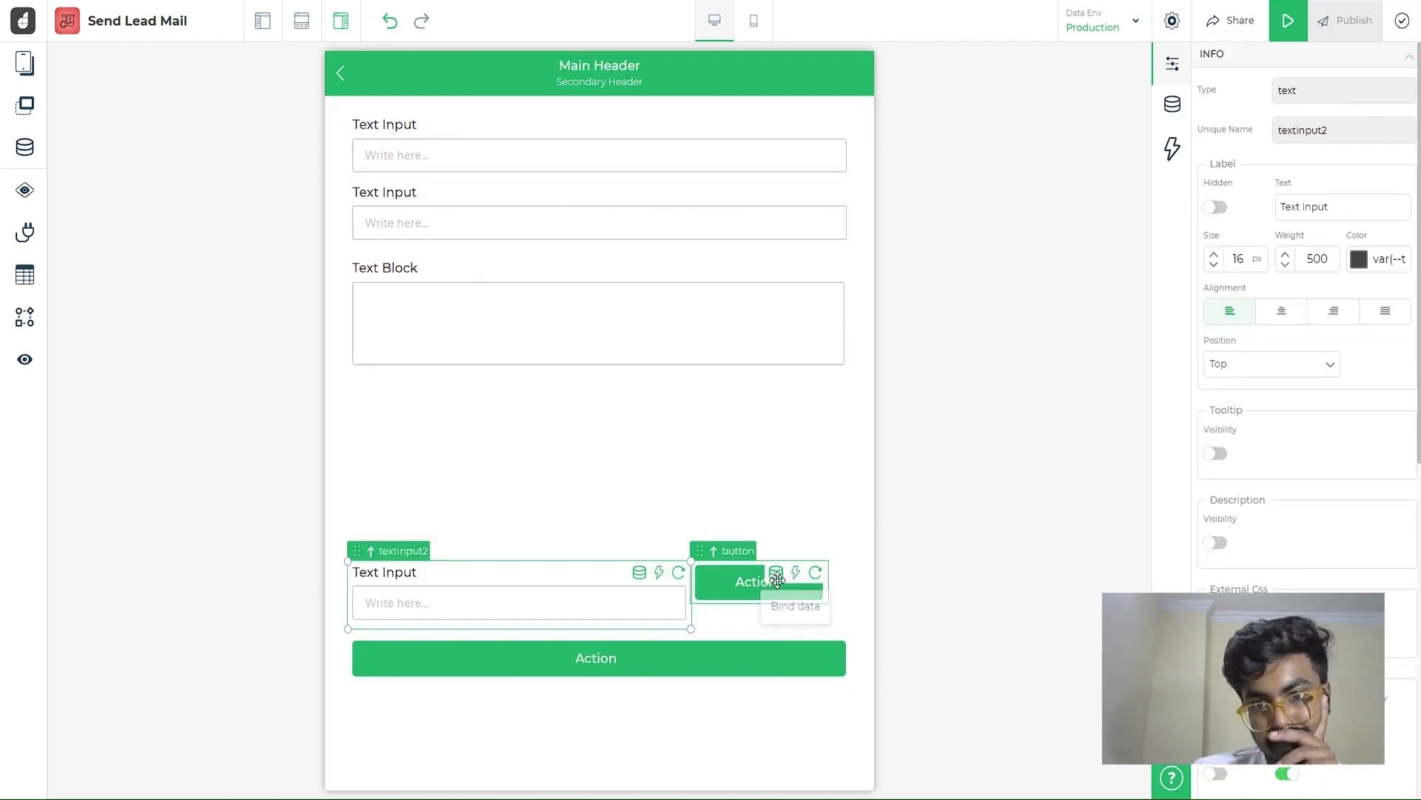
pyautogui.moveTo(778, 579)
pyautogui.mouseDown()
pyautogui.moveTo(721, 604)
pyautogui.moveTo(778, 596)
pyautogui.mouseUp()
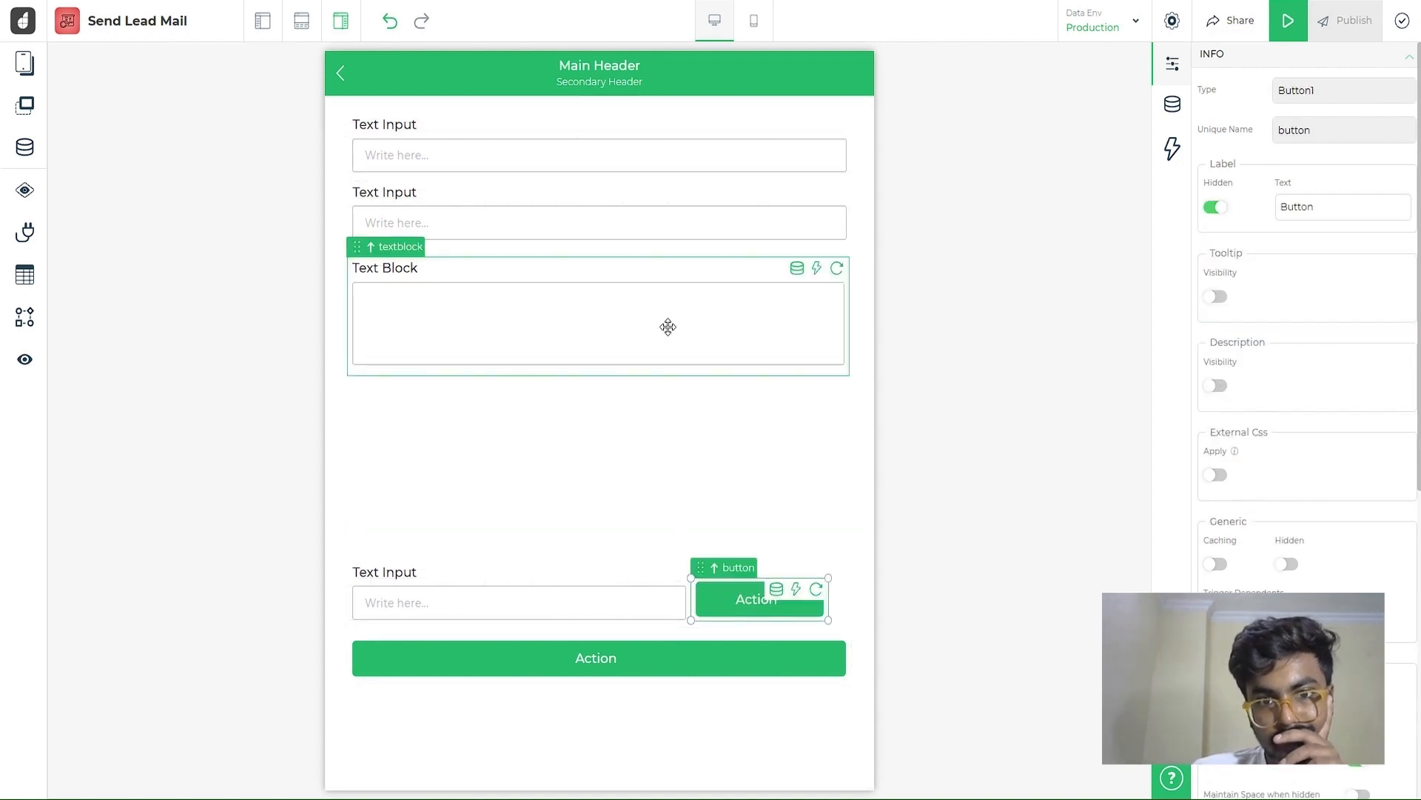
# Move the text block down and make it taller to fill the gap above the third text input
pyautogui.moveTo(668, 327); pyautogui.dragTo(625, 288)
pyautogui.click(998, 405)
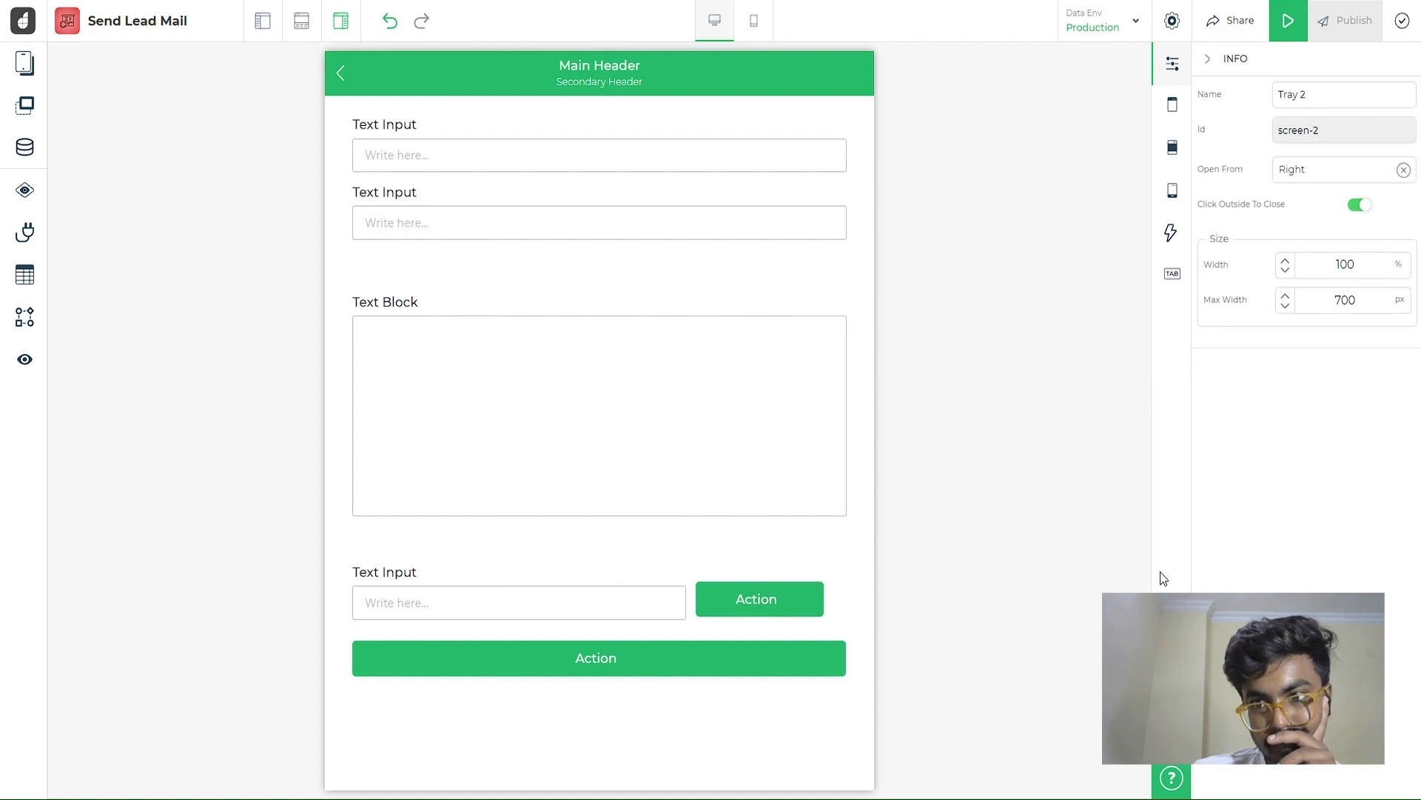
# Replace the text block with a Rich Text Editor below the second text input, matching the inputs' width and shortened to clear the lower controls
pyautogui.click(721, 467)
pyautogui.press('Delete')
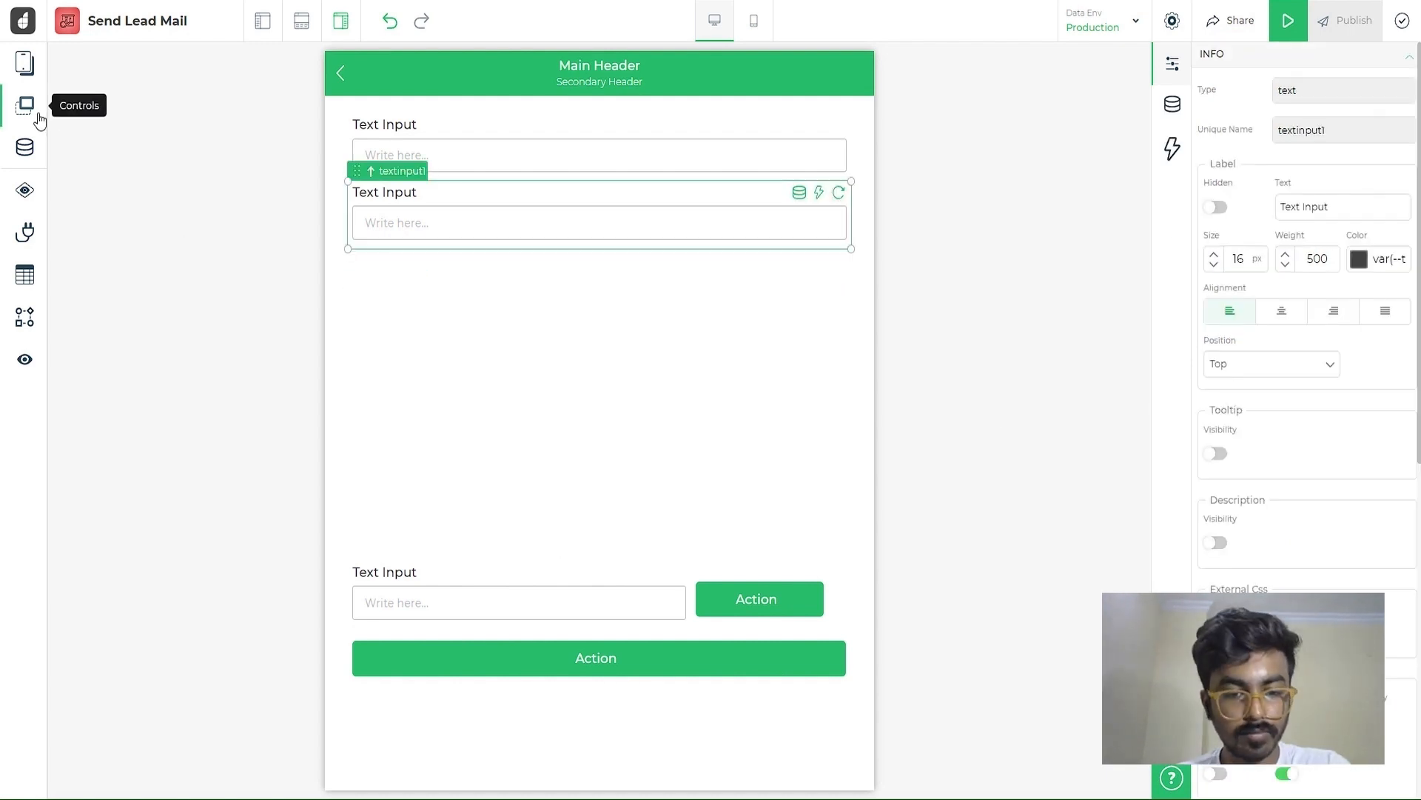
pyautogui.click(35, 116)
pyautogui.write('rich')
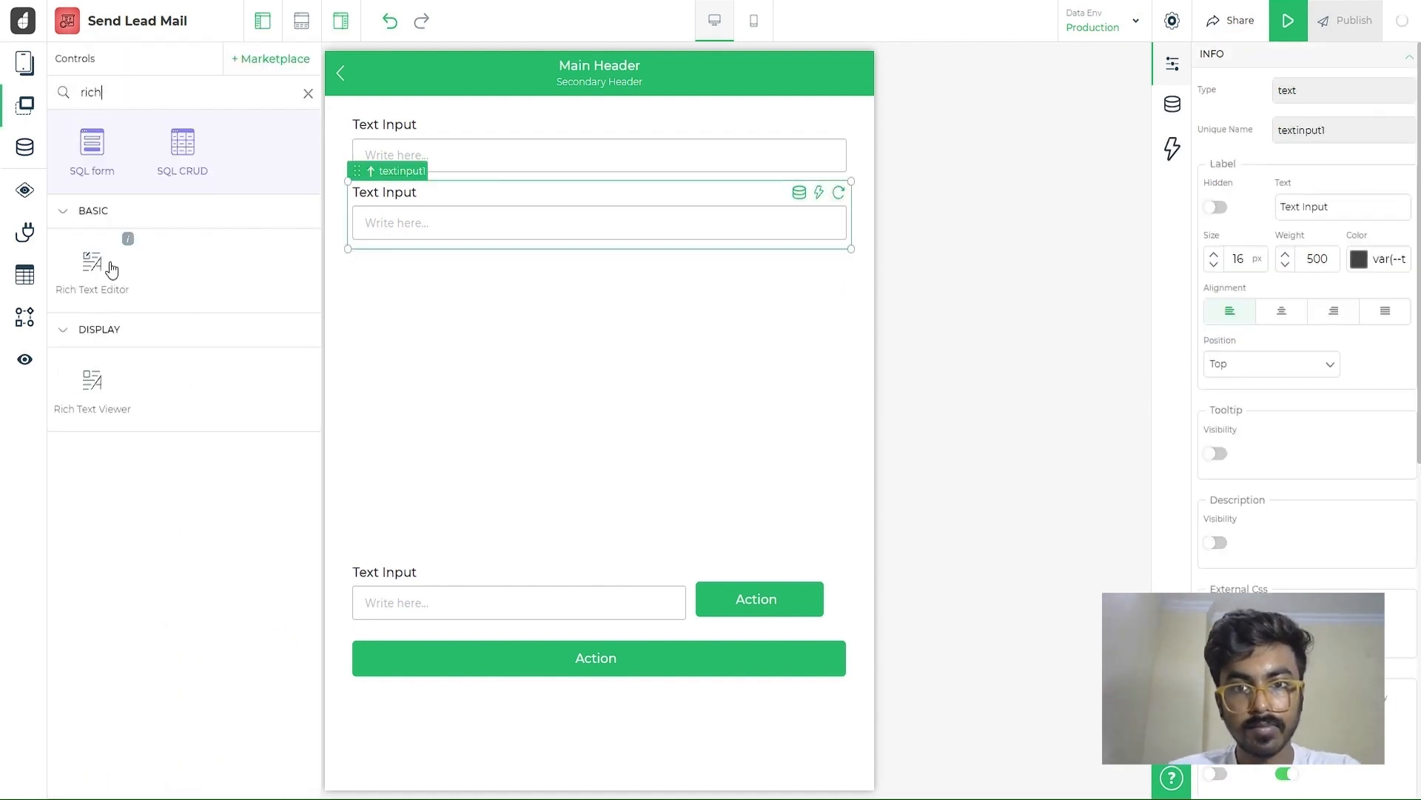
pyautogui.moveTo(114, 273); pyautogui.dragTo(437, 278)
pyautogui.moveTo(665, 326); pyautogui.dragTo(852, 326)
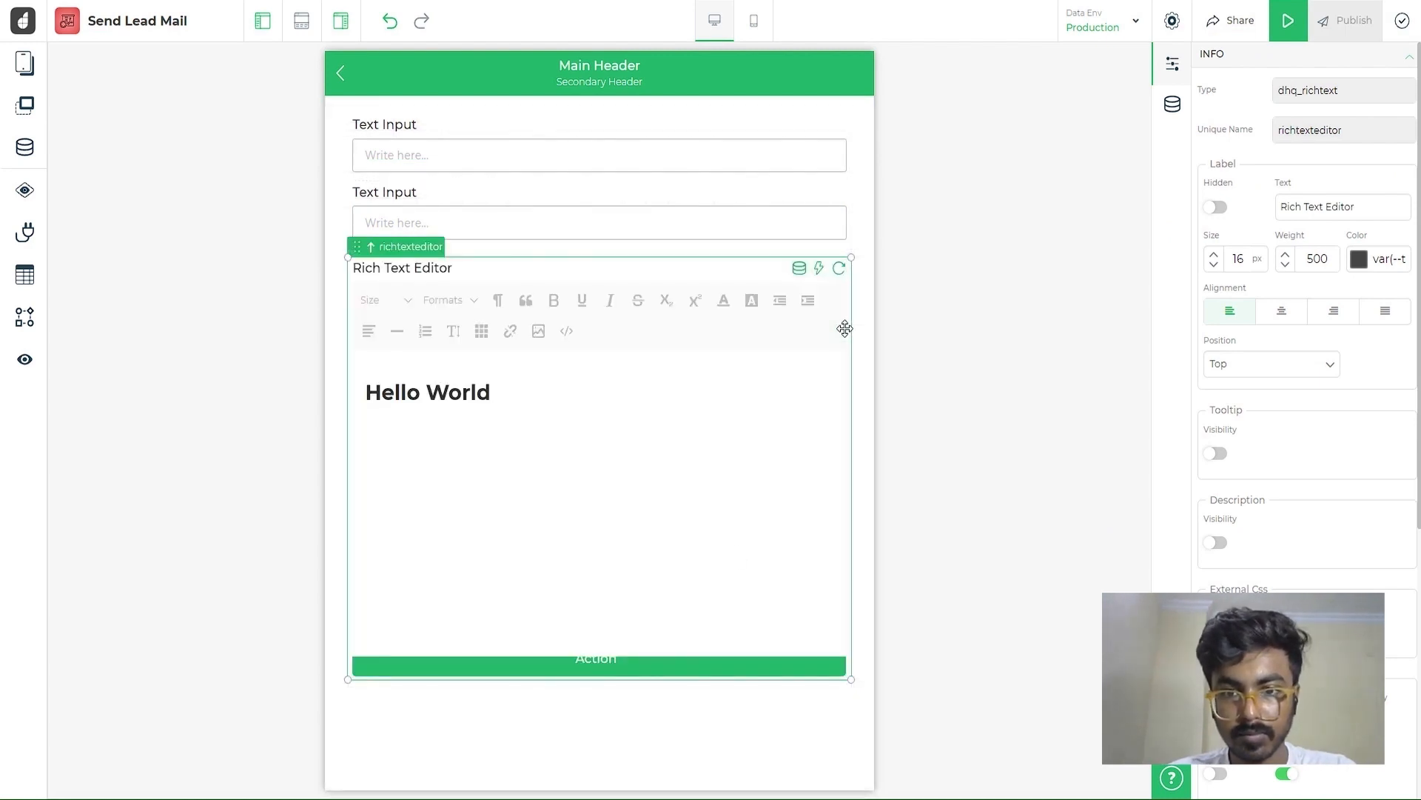
pyautogui.moveTo(630, 677); pyautogui.dragTo(644, 491)
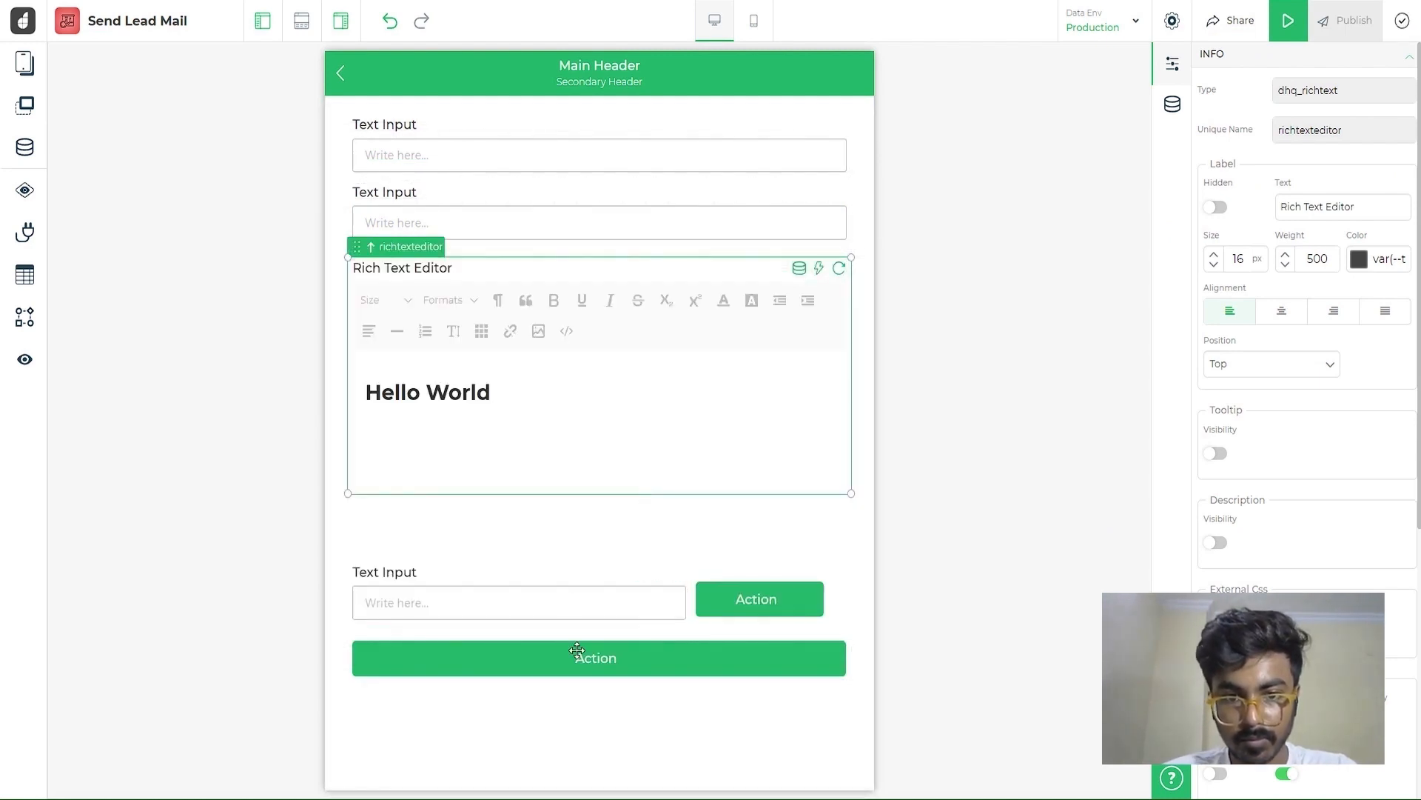
# Move the full-width button, the third text input and its adjacent button lower to free space beneath the Rich Text Editor
pyautogui.moveTo(584, 657); pyautogui.dragTo(576, 741)
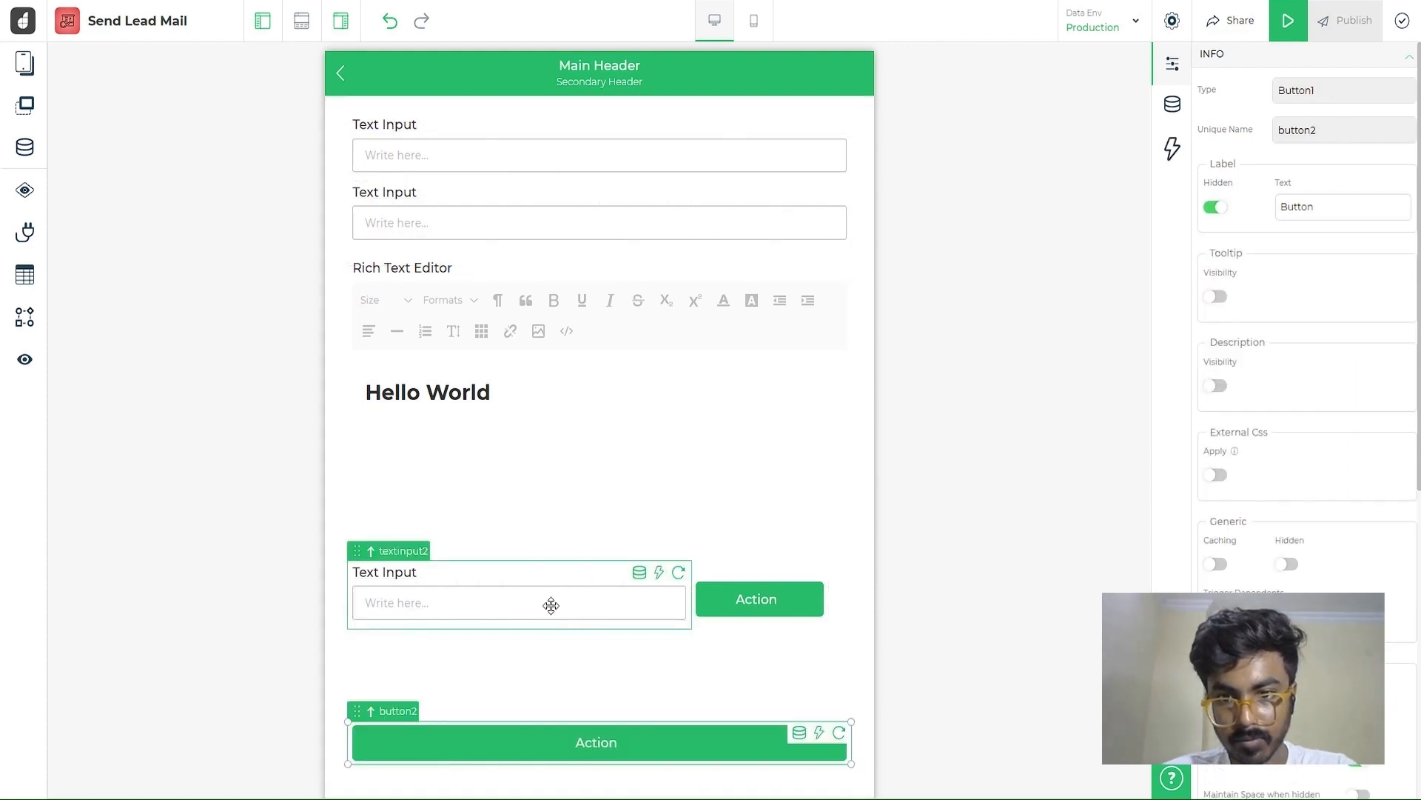
pyautogui.moveTo(549, 602); pyautogui.dragTo(522, 693)
pyautogui.moveTo(777, 578); pyautogui.dragTo(836, 691)
pyautogui.click(596, 492)
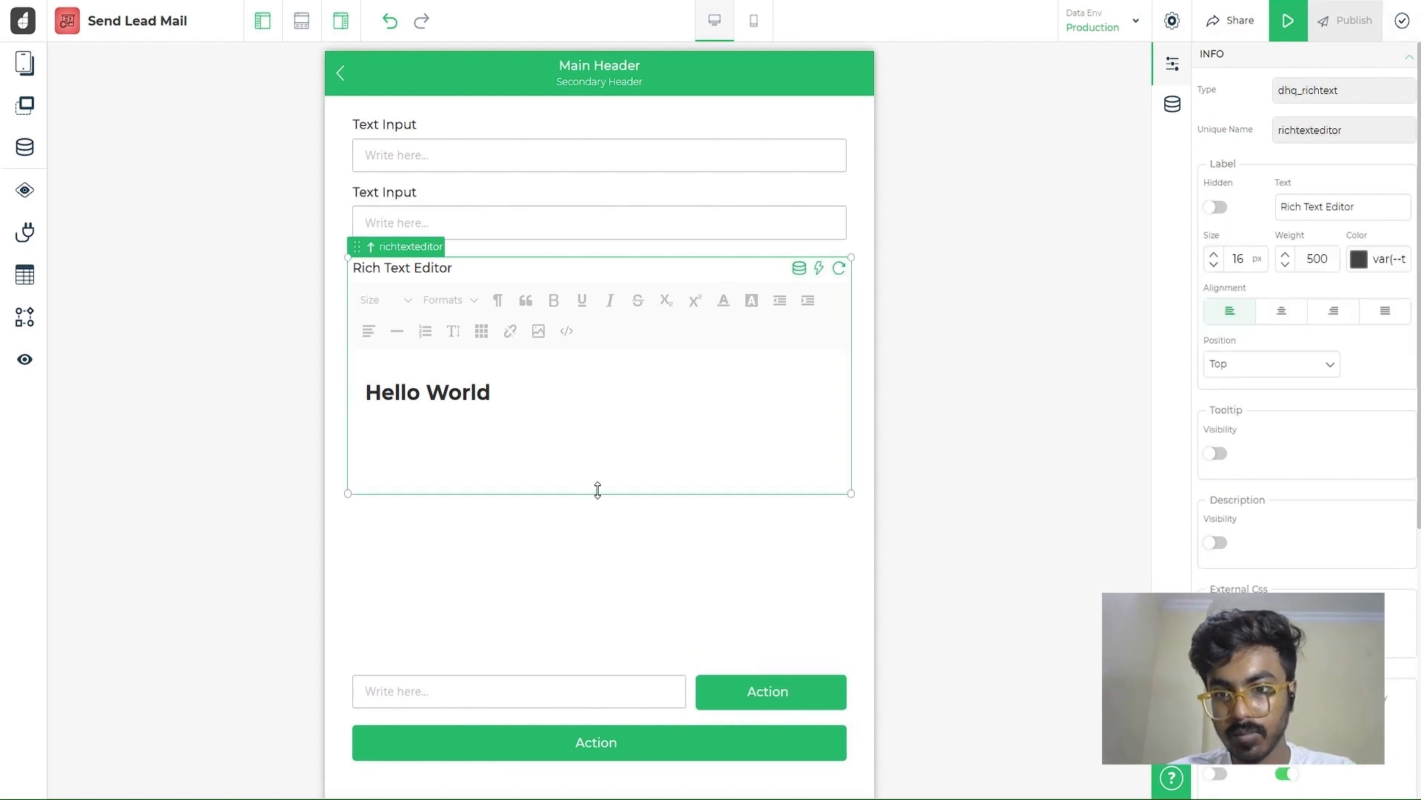
# Stretch the Rich Text Editor down to just above the third text input and label the first text input "Email To:"
pyautogui.moveTo(596, 492); pyautogui.dragTo(604, 656)
pyautogui.click(535, 145)
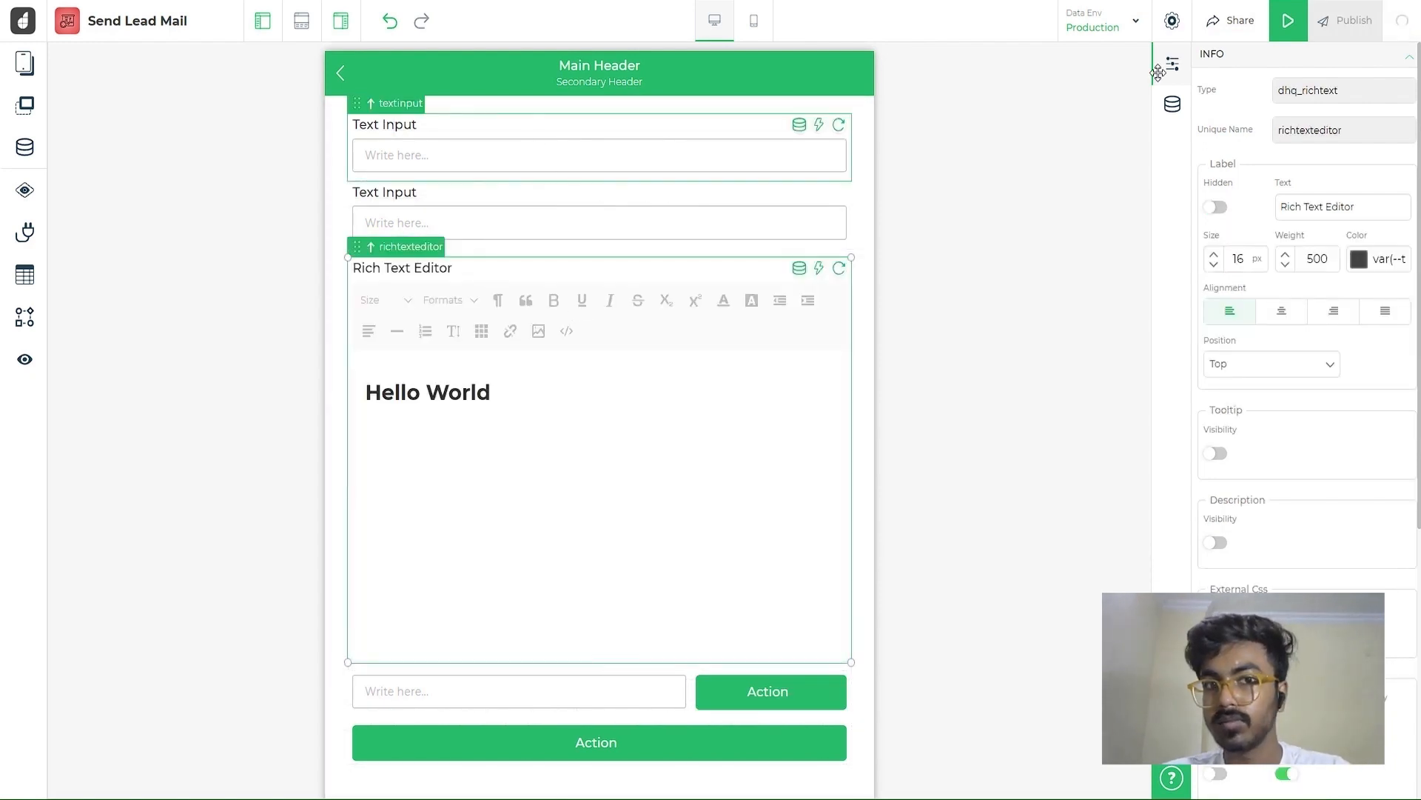
pyautogui.tripleClick(1328, 209)
pyautogui.write('T')
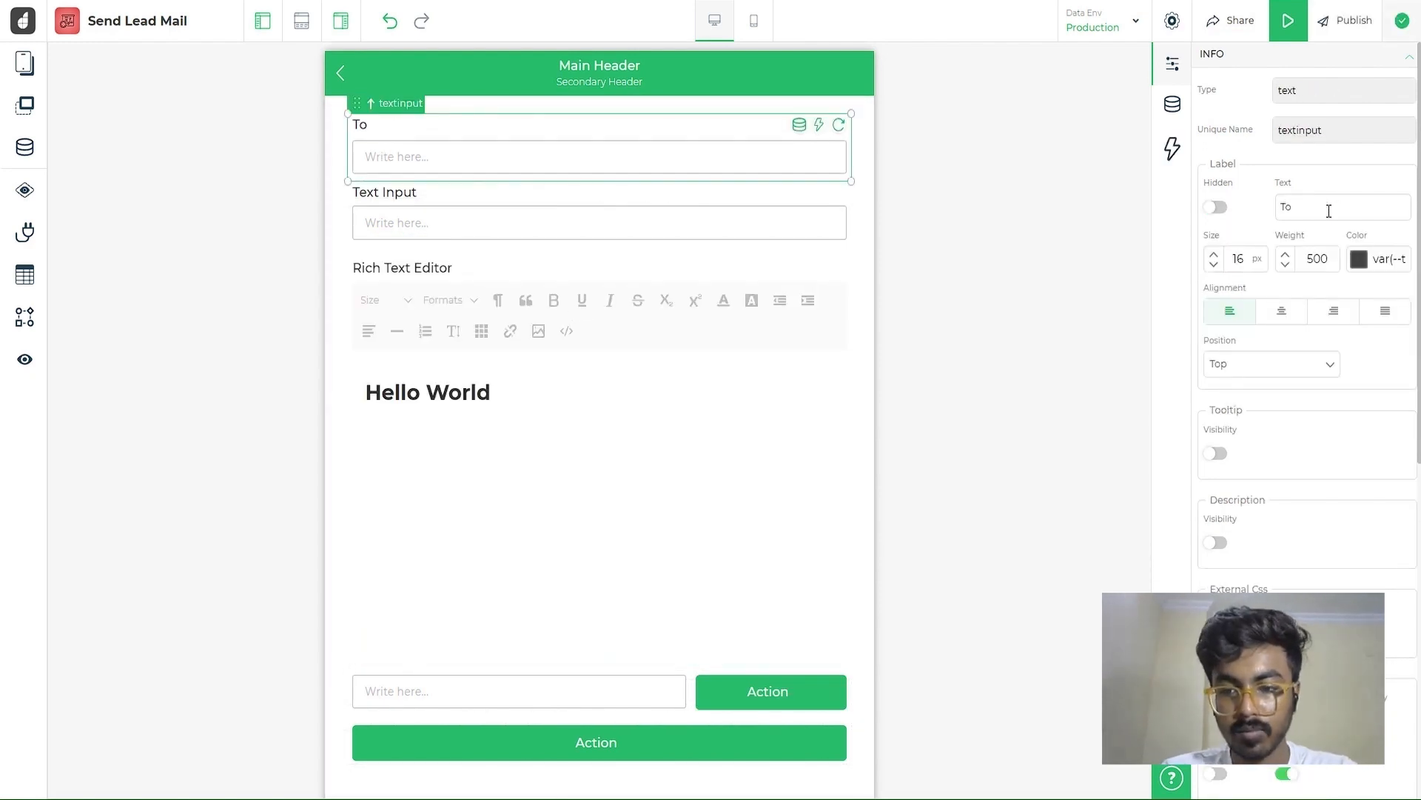
pyautogui.write('o')
pyautogui.press('BackSpace')
pyautogui.press('BackSpace')
pyautogui.write('Email')
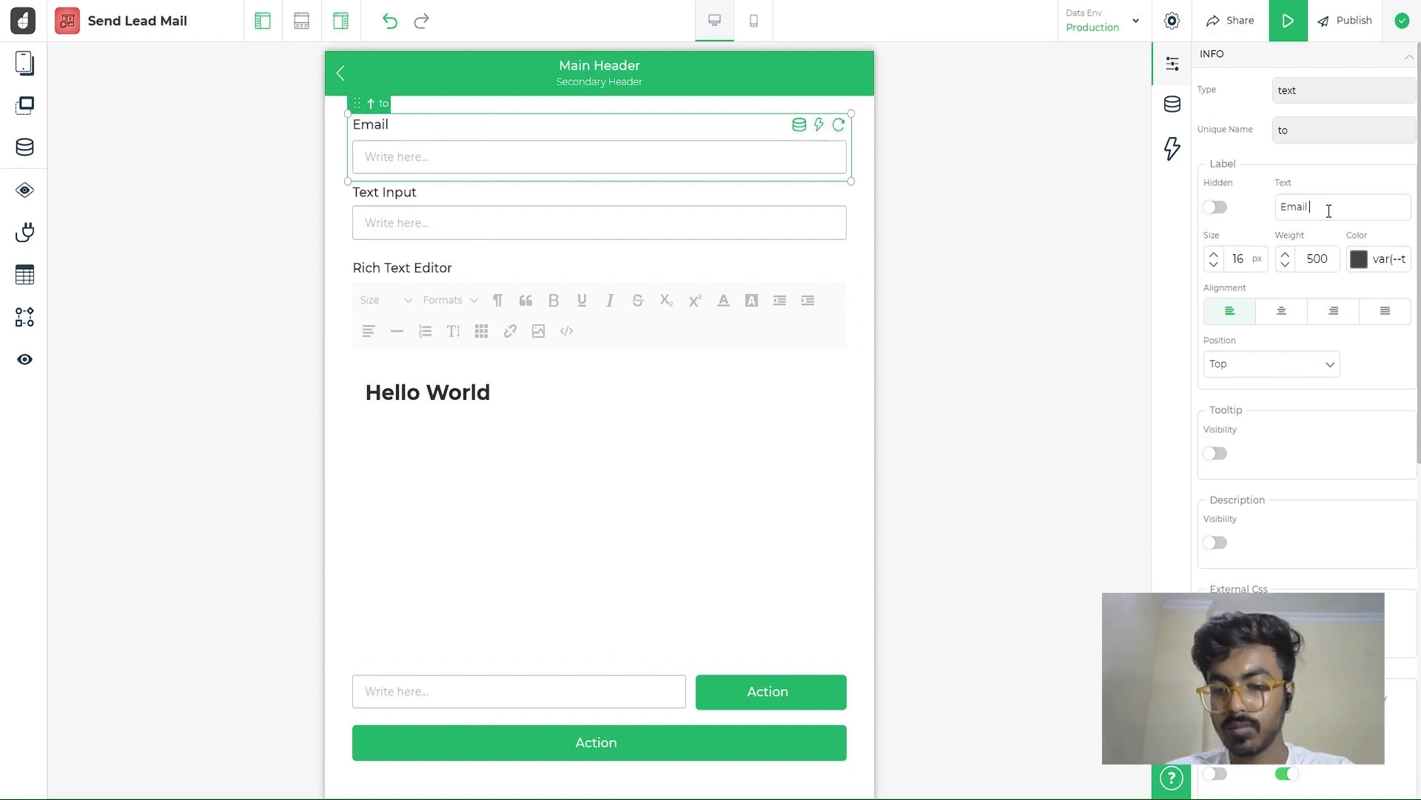
pyautogui.write(' To:')
pyautogui.press('BackSpace')
pyautogui.press('BackSpace')
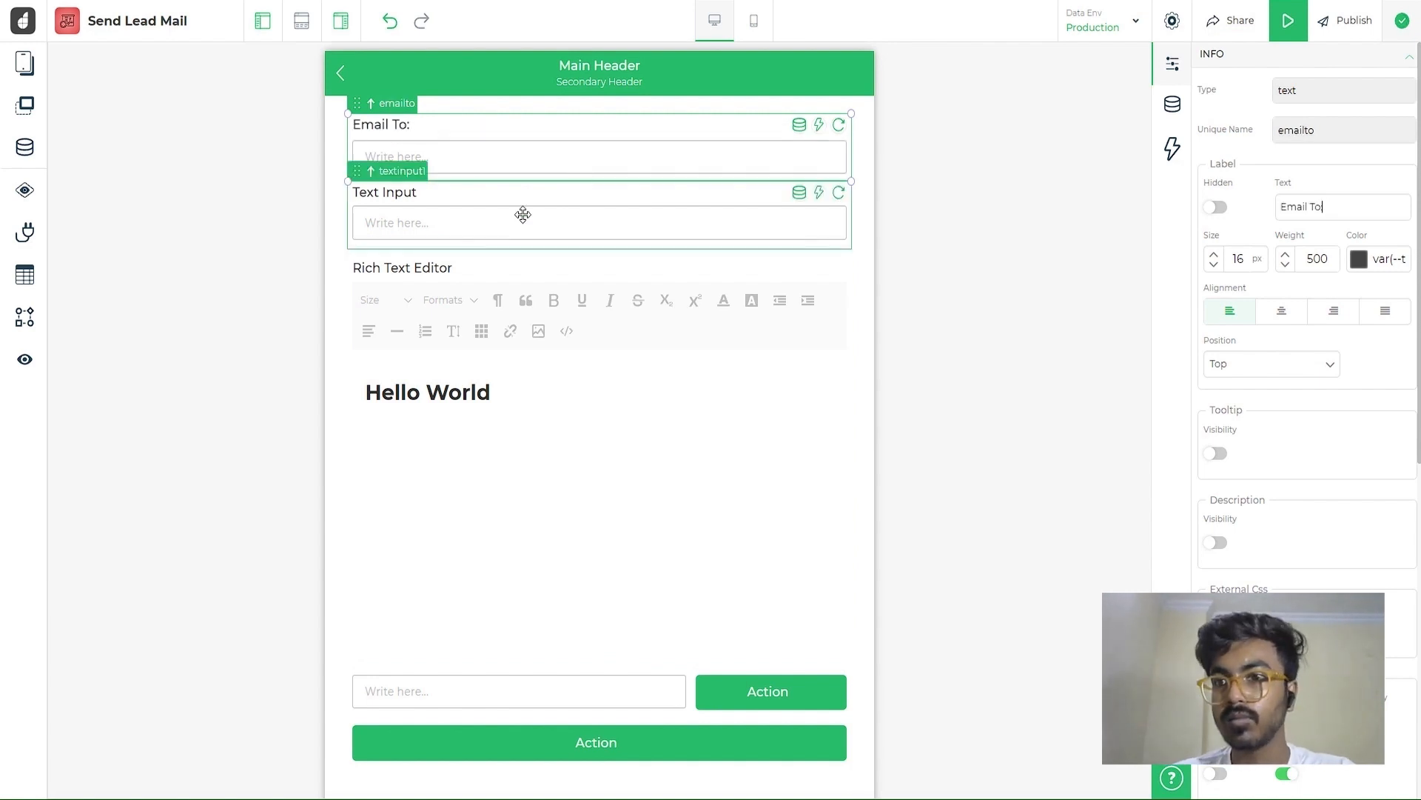
# Change the second text input's label to "Subject"
pyautogui.click(1335, 212)
pyautogui.hotkey('ctrl', 'a')
pyautogui.write('Su')
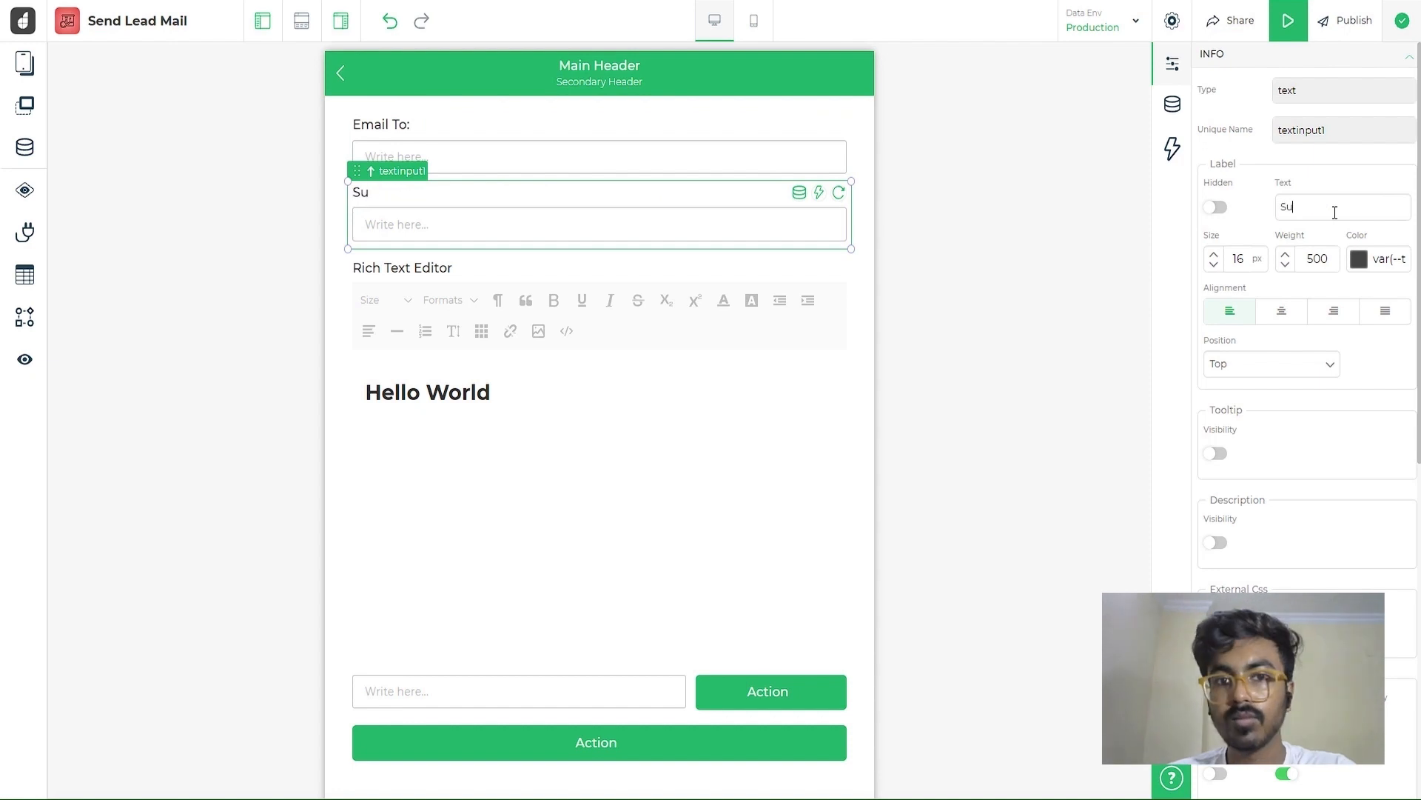
# Hide the Rich Text Editor's label and replace its default text with "Email is generating" plus trailing dots in Header4 format
pyautogui.click(536, 310)
pyautogui.click(1215, 208)
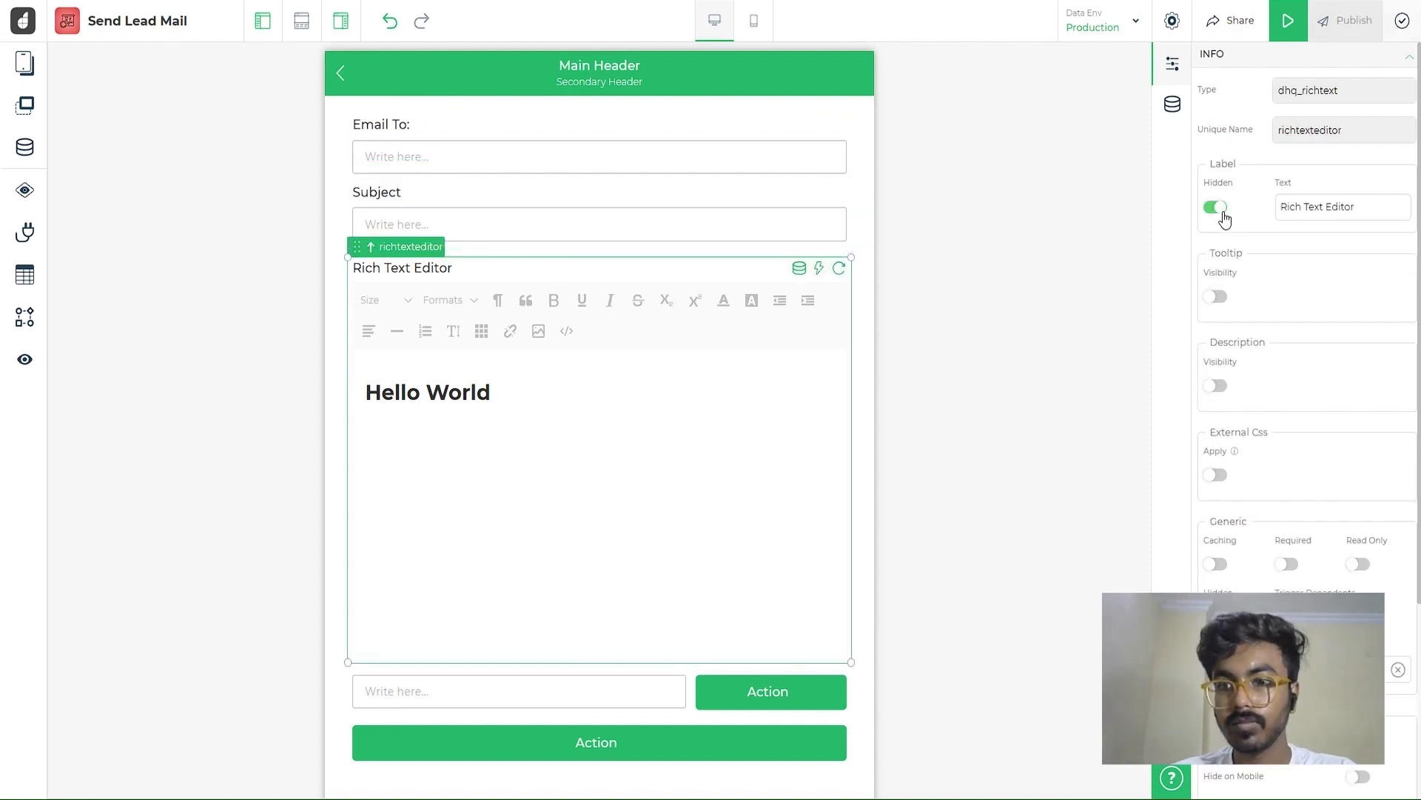
pyautogui.scroll(-3, 1289, 302)
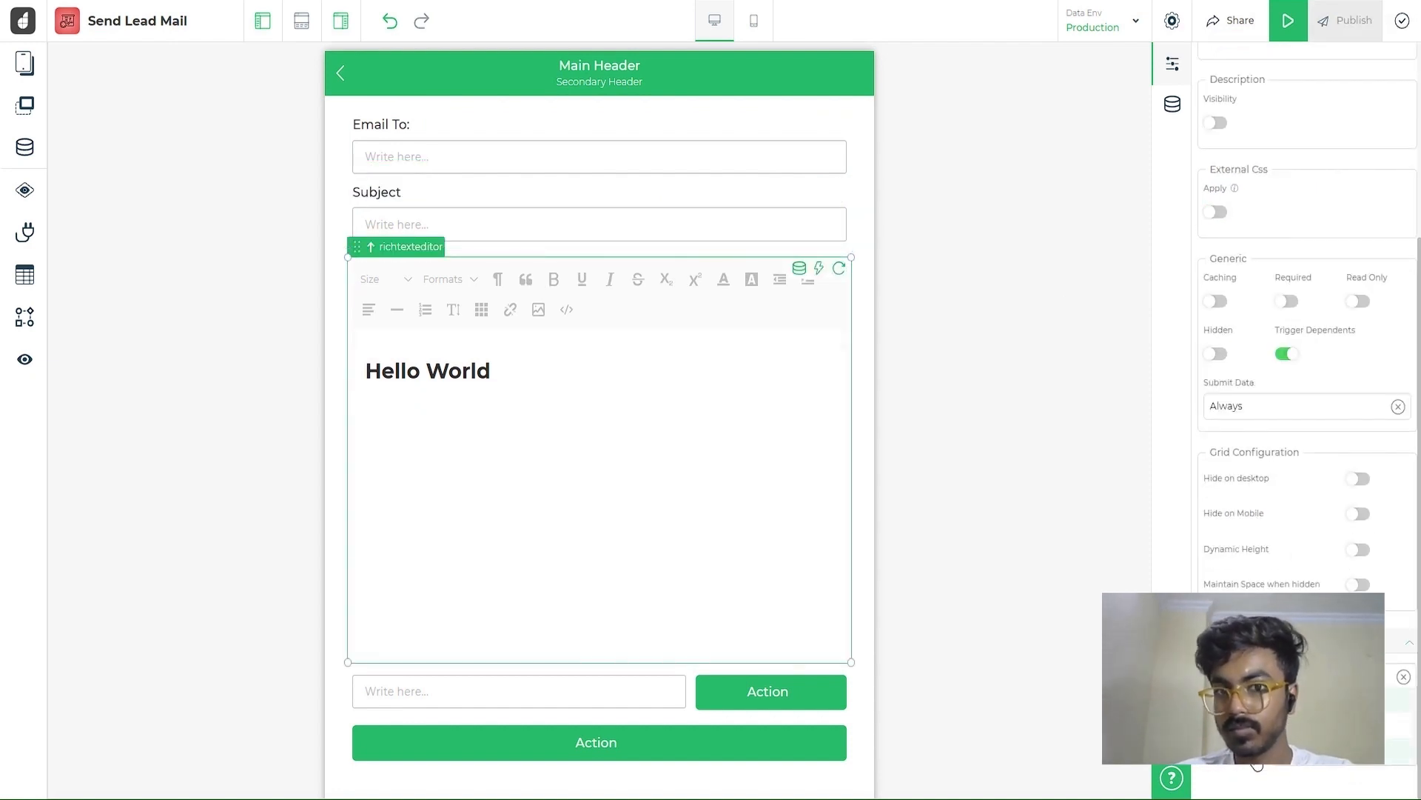
pyautogui.click(1397, 716)
pyautogui.hotkey('ctrl', 'a')
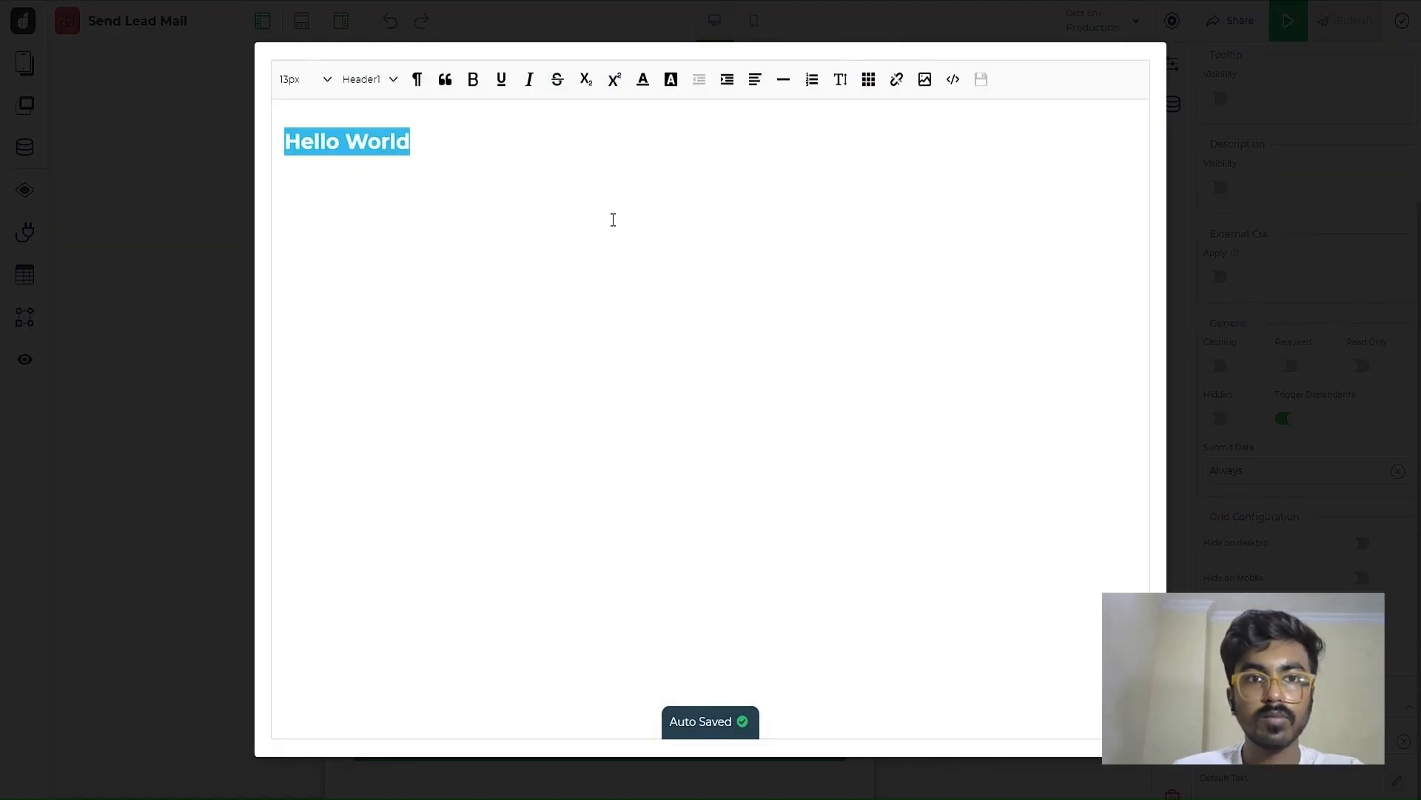
pyautogui.press('BackSpace')
pyautogui.click(373, 80)
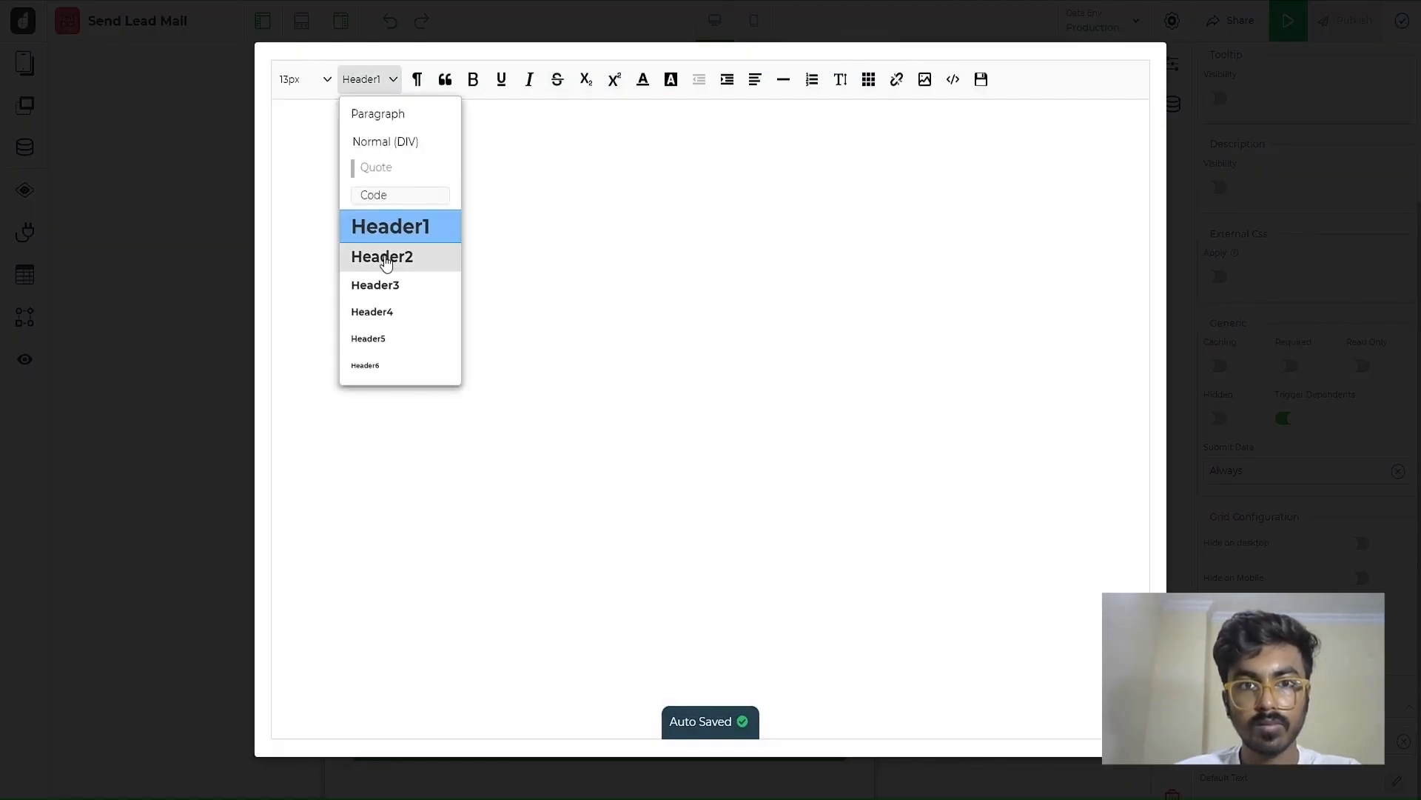
pyautogui.click(397, 335)
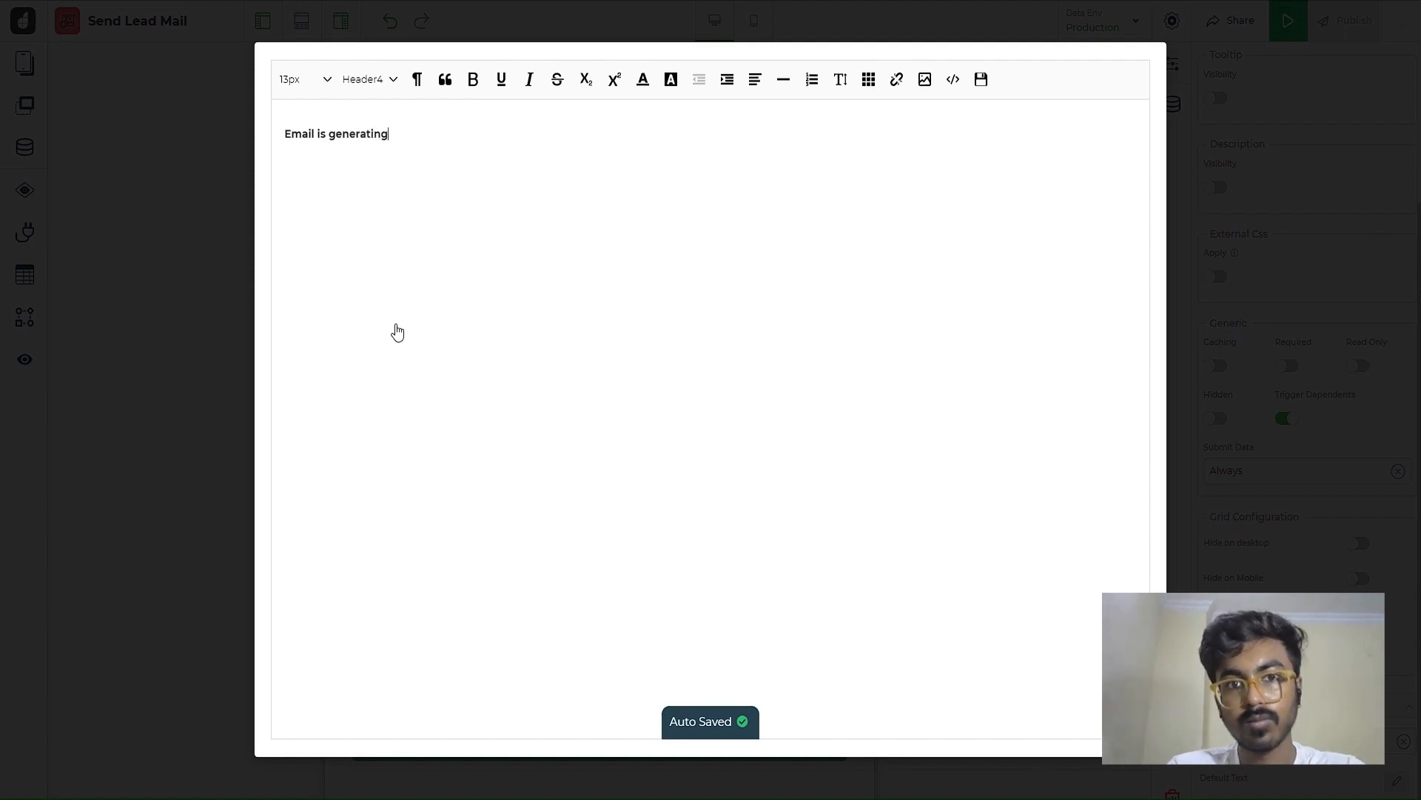
pyautogui.click(57, 345)
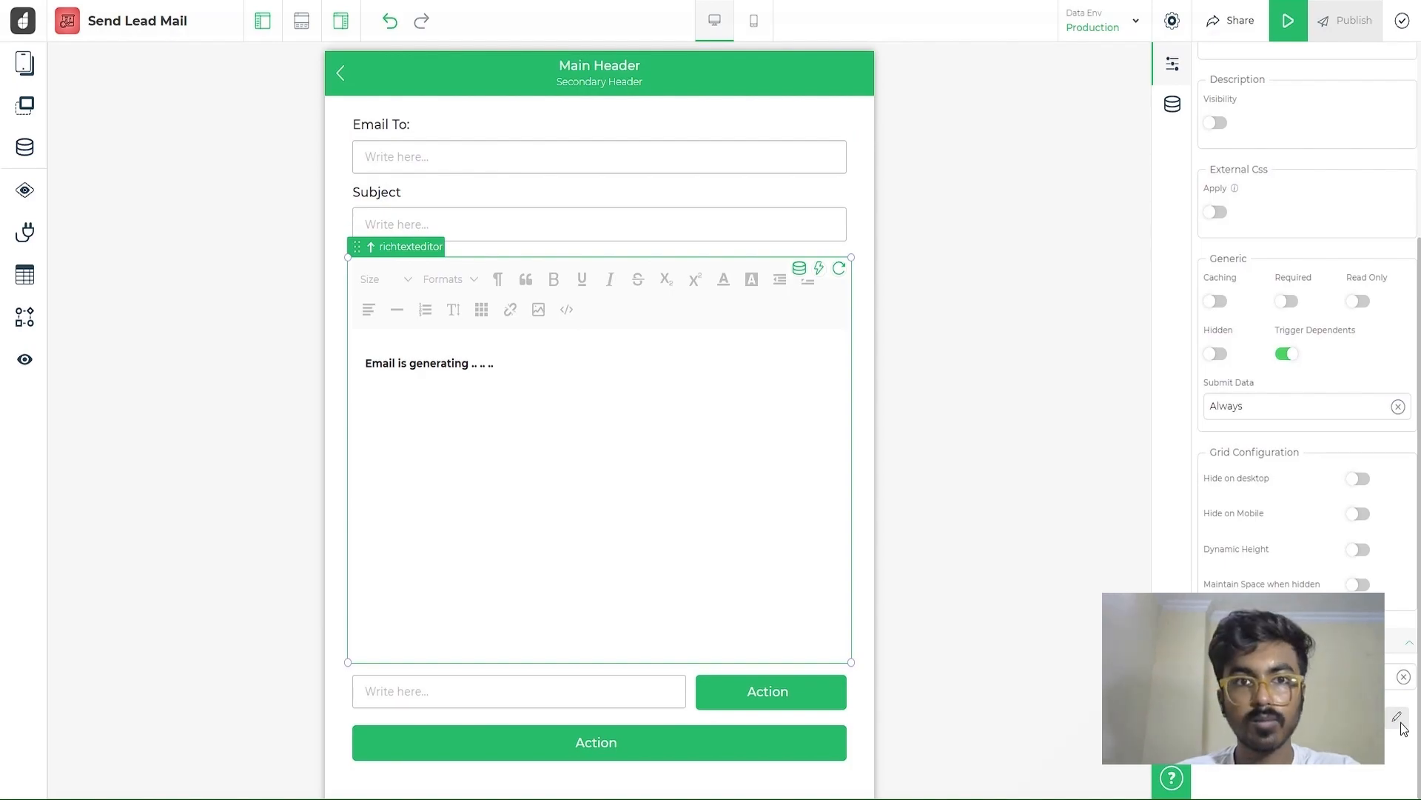
# Reformat the Rich Text Editor's default text as Normal (DIV) and rewrite its ending so it reads "Email is generating . . ."
pyautogui.click(1401, 723)
pyautogui.hotkey('ctrl', 'a')
pyautogui.click(545, 208)
pyautogui.hotkey('ctrl', 'a')
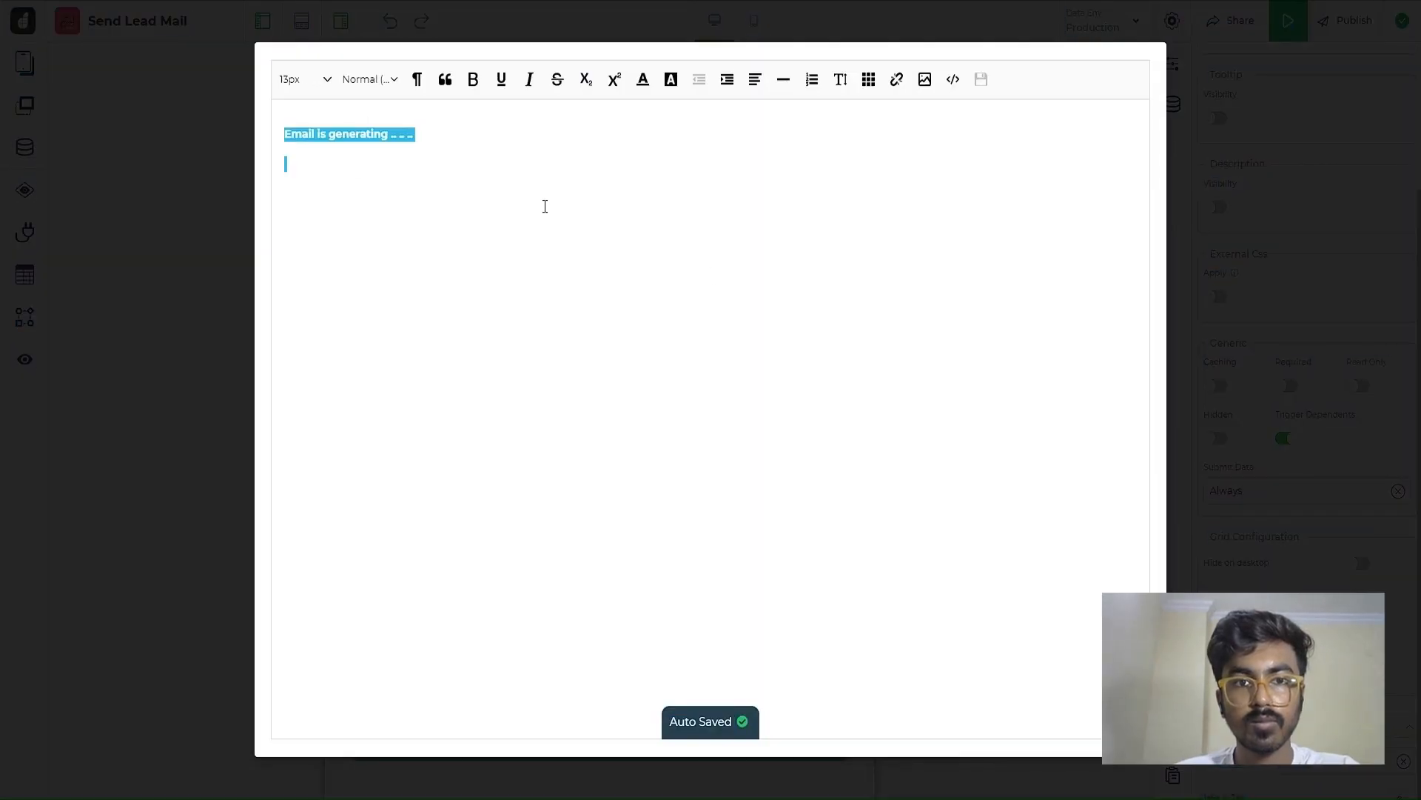
pyautogui.click(385, 79)
pyautogui.click(385, 140)
pyautogui.click(444, 158)
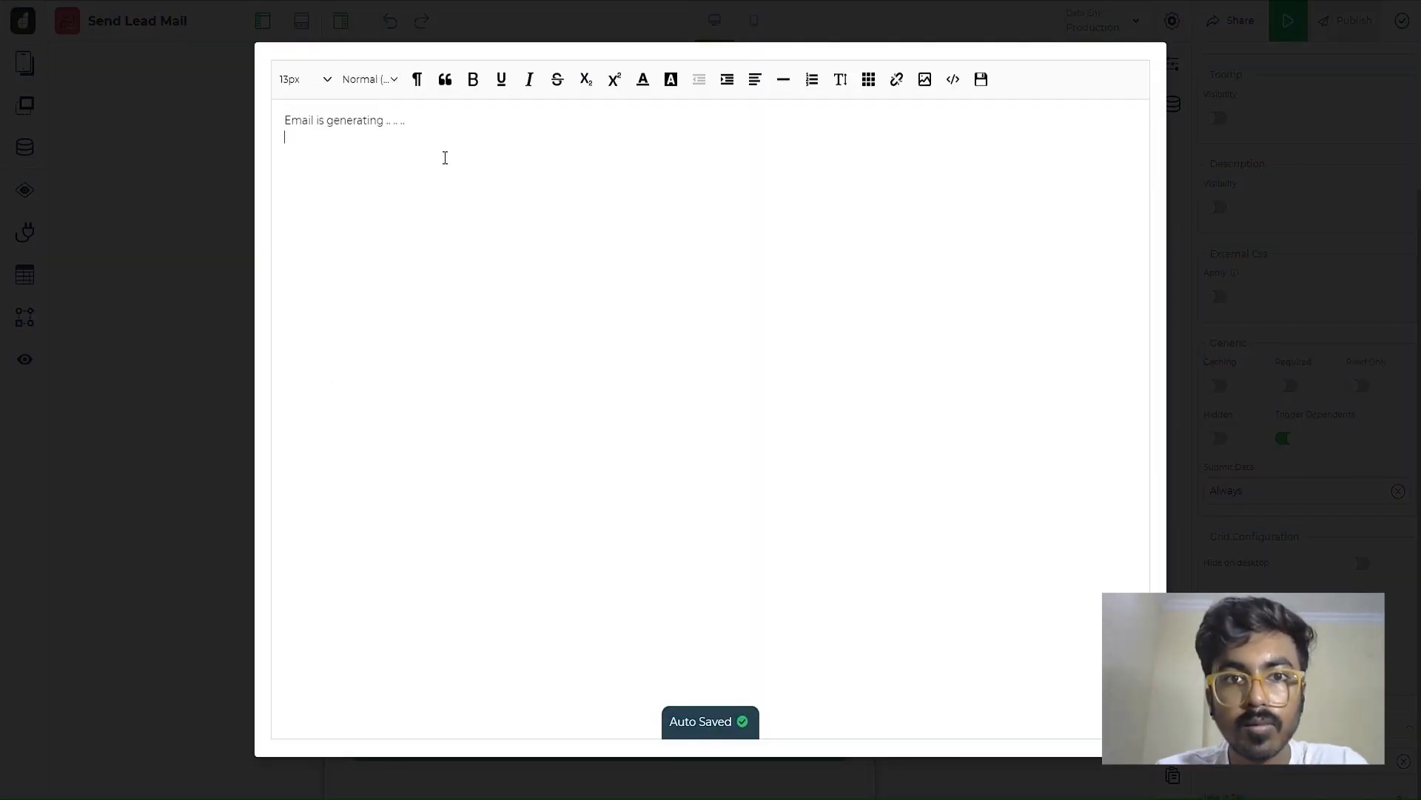
pyautogui.press('BackSpace')
pyautogui.press('BackSpace')
pyautogui.press('BackSpace')
pyautogui.press('BackSpace')
pyautogui.press('BackSpace')
pyautogui.press('BackSpace')
pyautogui.write('.')
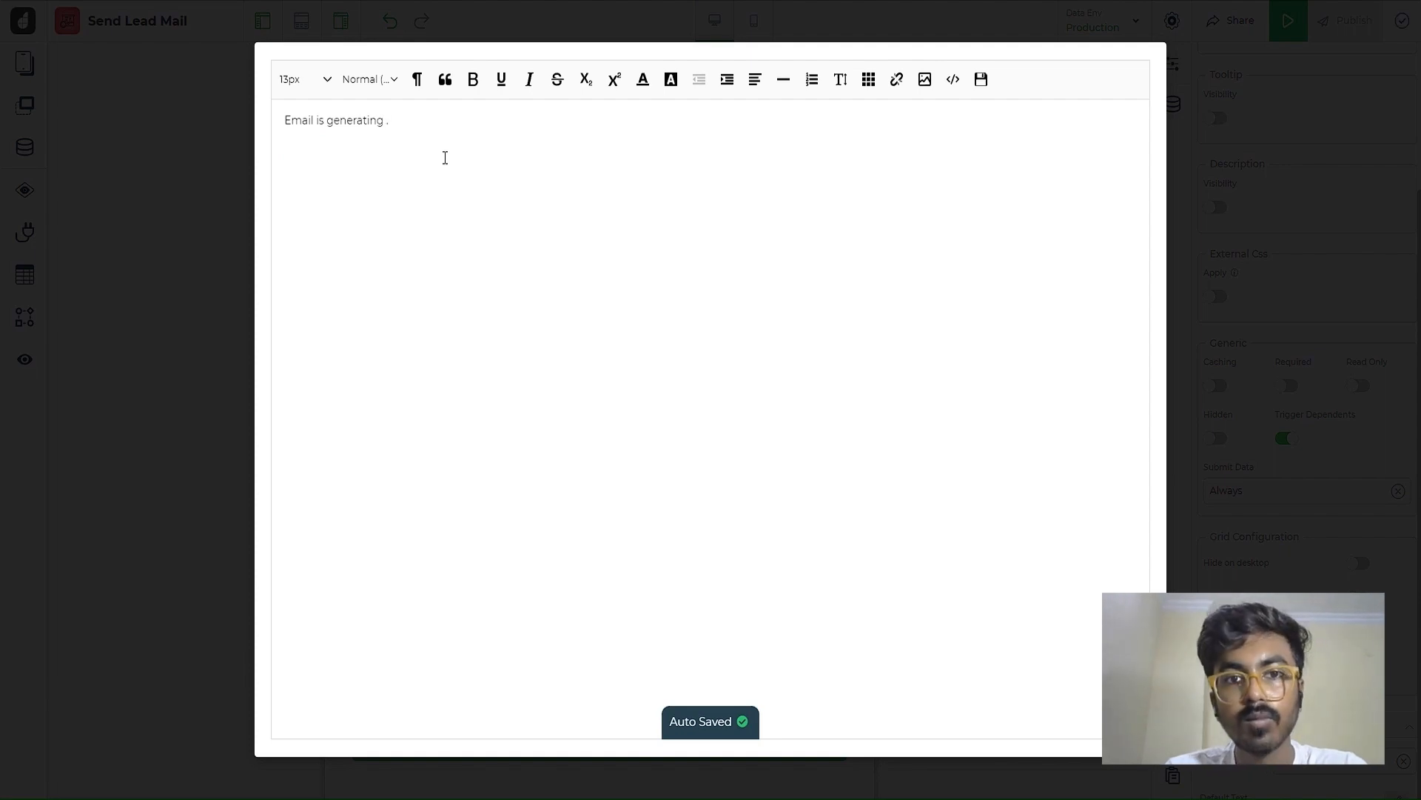
pyautogui.write(' . .')
pyautogui.moveTo(388, 384); pyautogui.dragTo(302, 385)
pyautogui.click(187, 385)
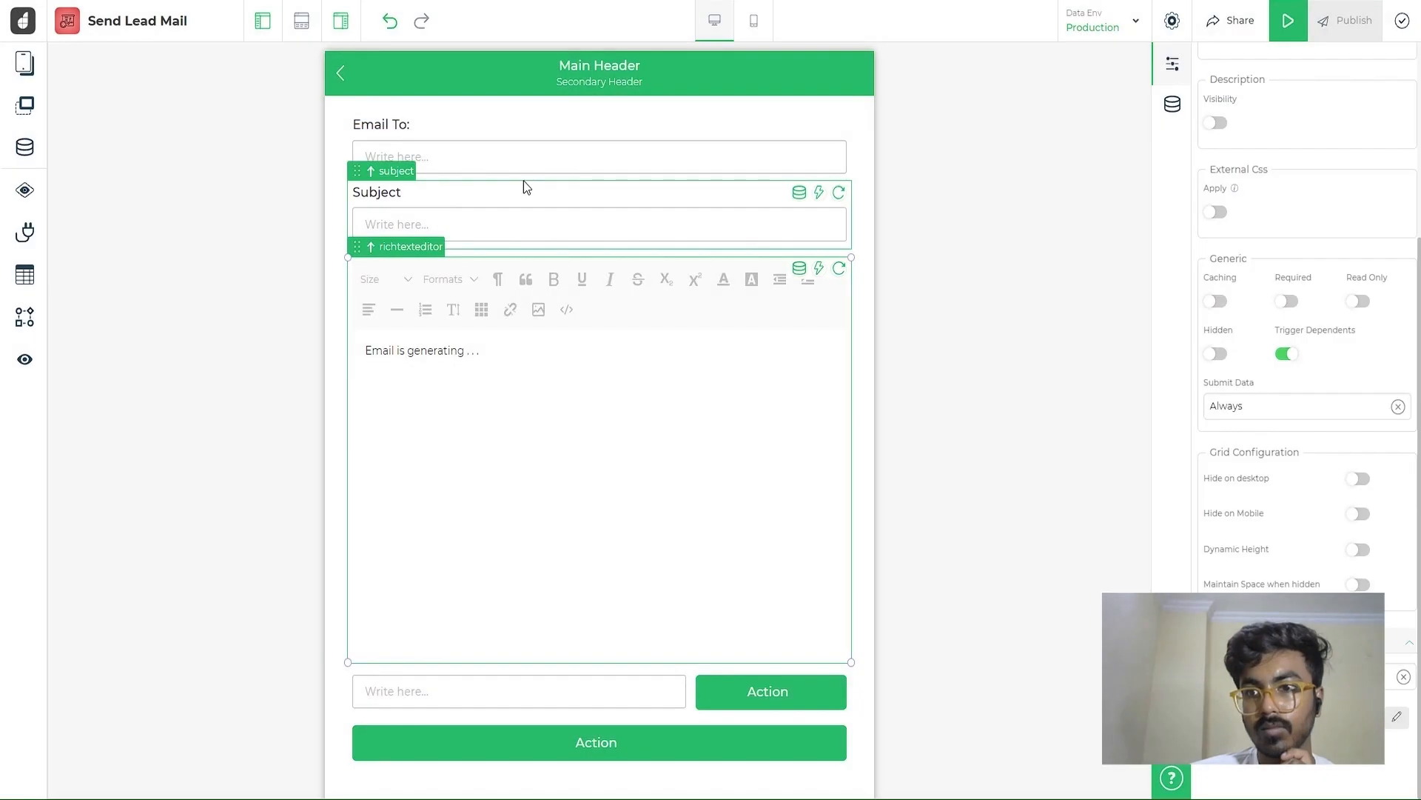
# Set the Subject input's placeholder to "Subject is generating ..."
pyautogui.click(659, 195)
pyautogui.scroll(-3, 1332, 555)
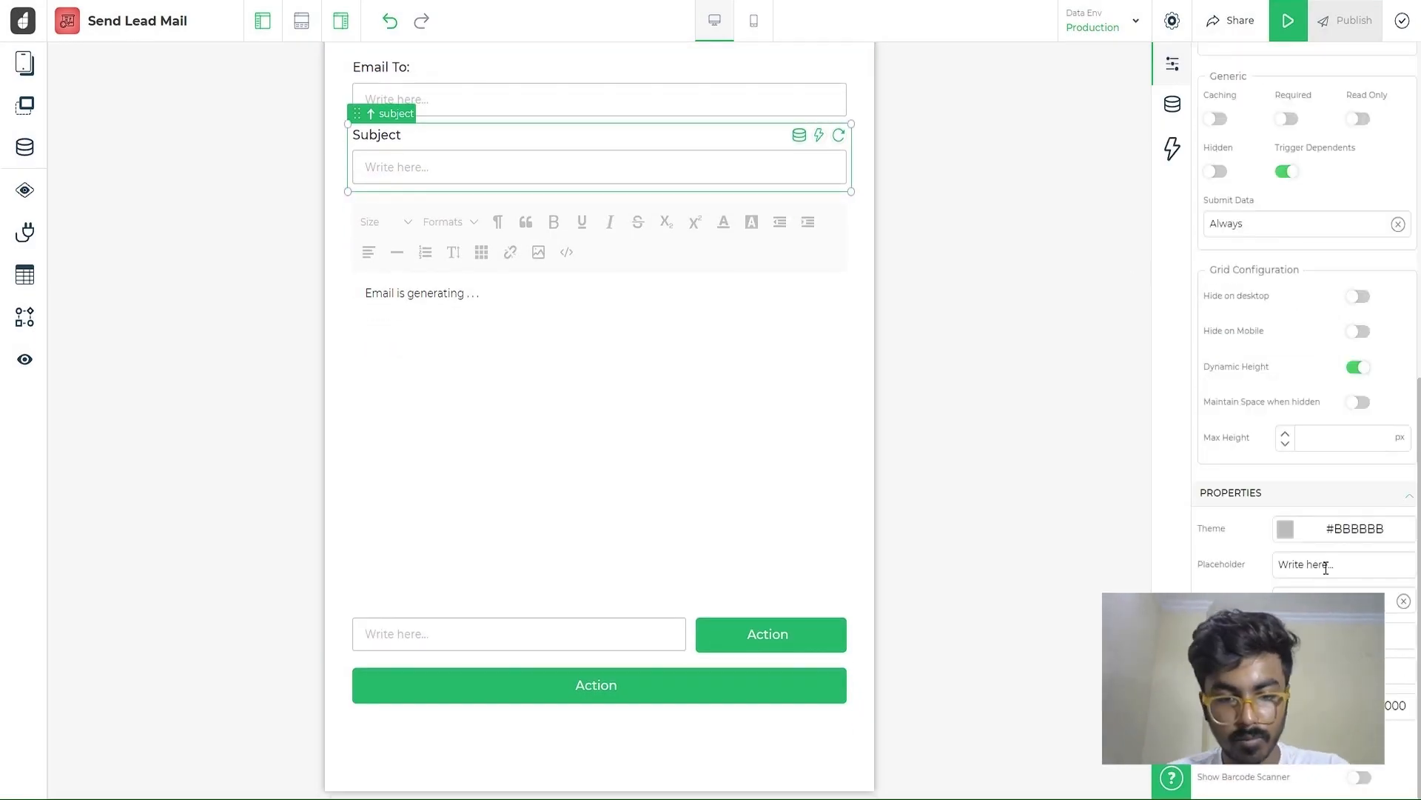
pyautogui.tripleClick(1325, 566)
pyautogui.press('BackSpace')
pyautogui.write('Subject is gener')
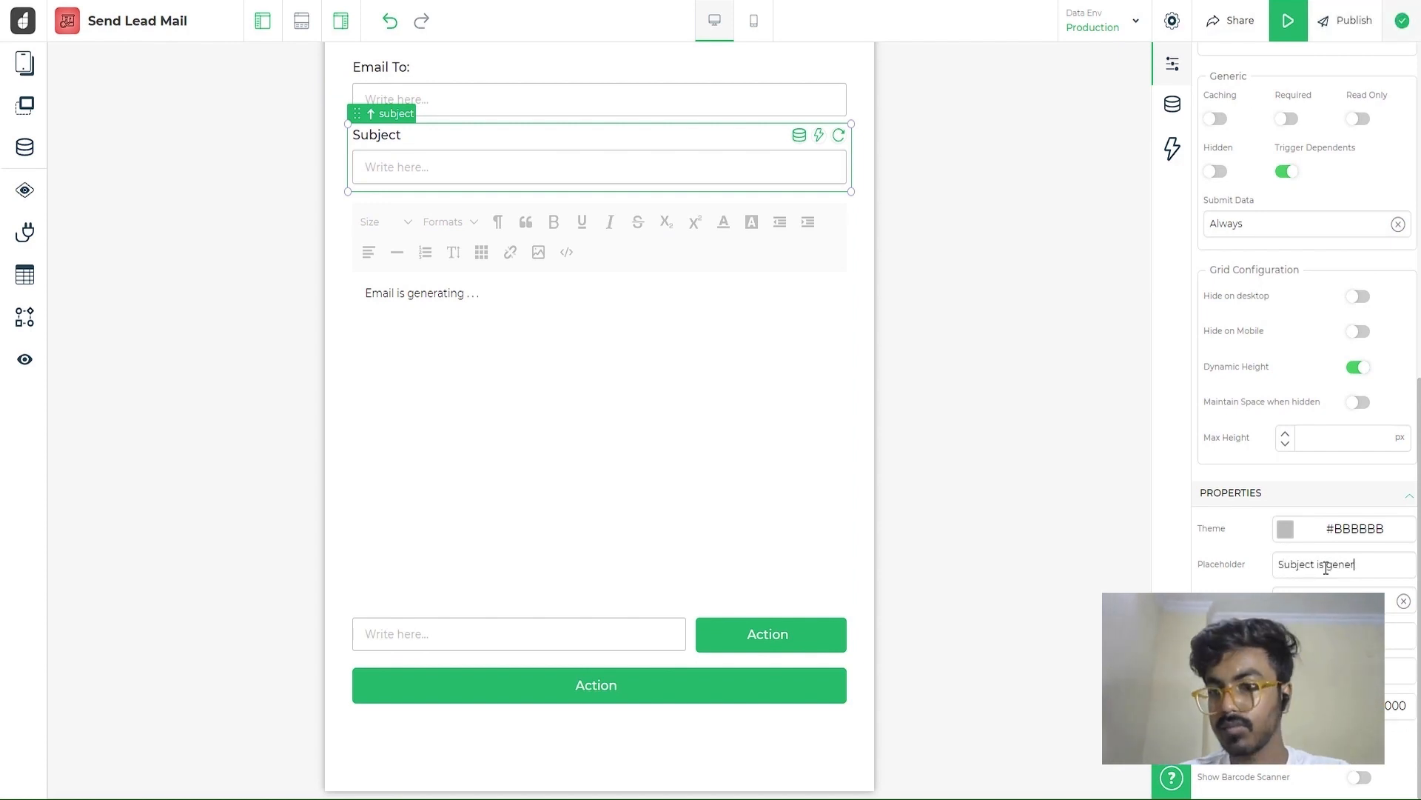
pyautogui.write('ating ...')
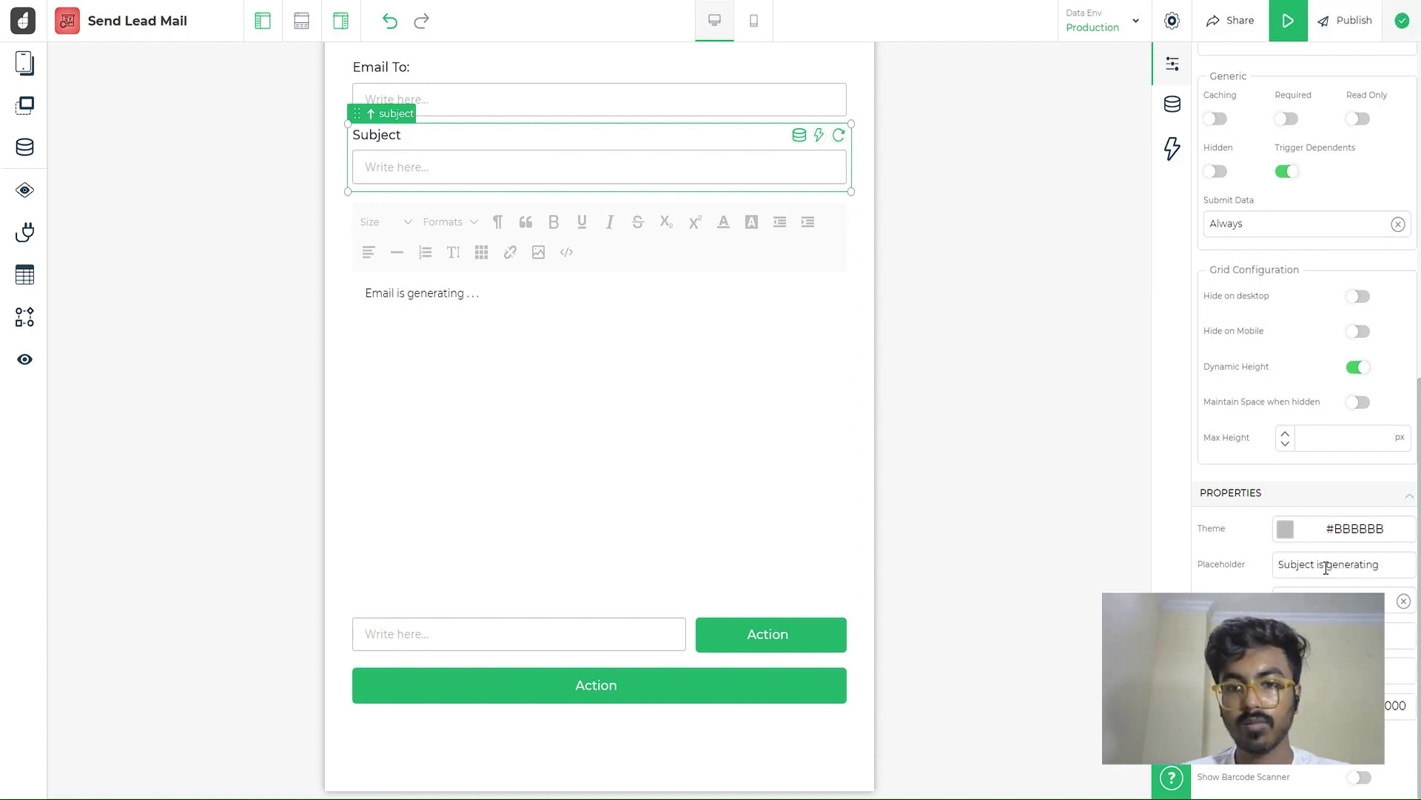
# Set the text of the button beside the third text input to "Regerate"
pyautogui.click(740, 633)
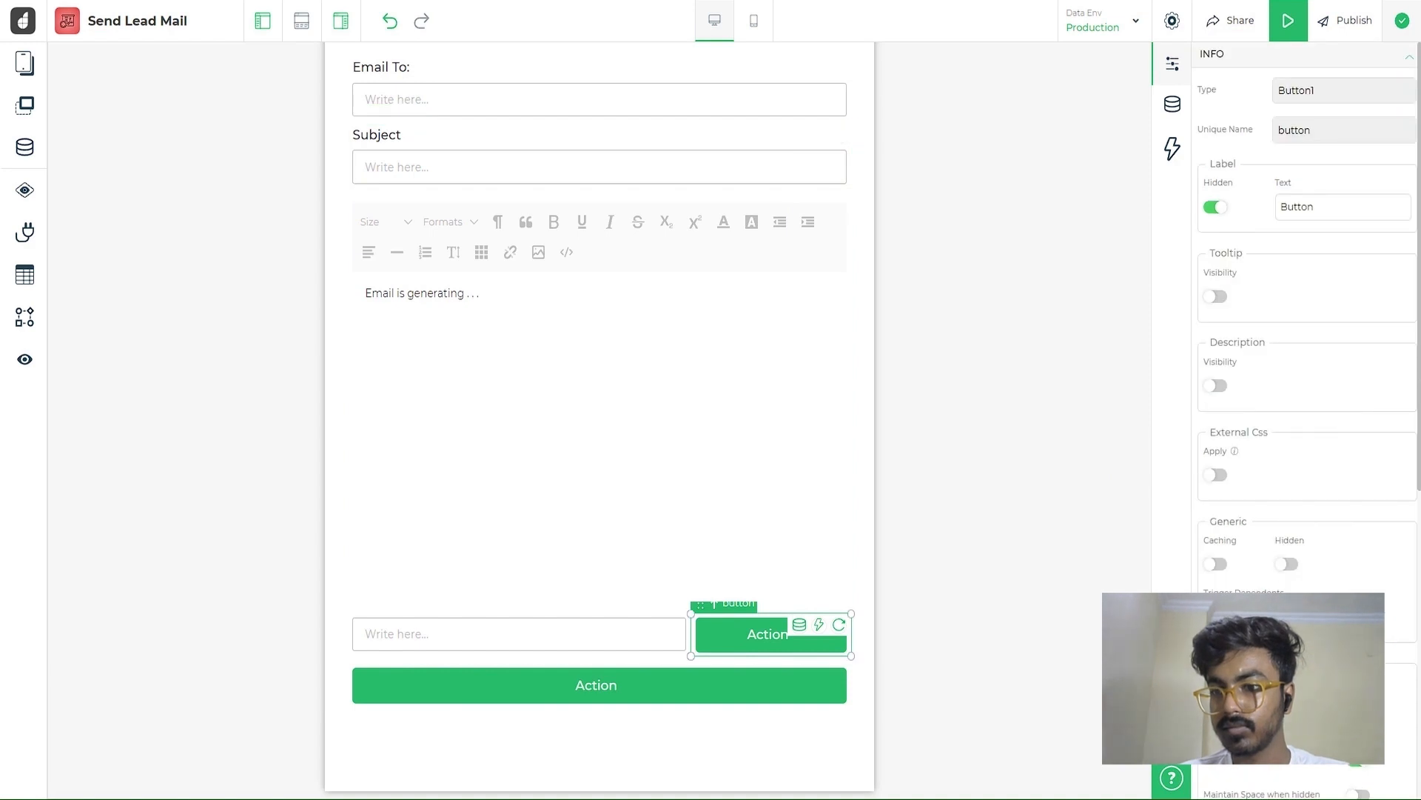
pyautogui.scroll(-7, 1252, 458)
pyautogui.doubleClick(1323, 446)
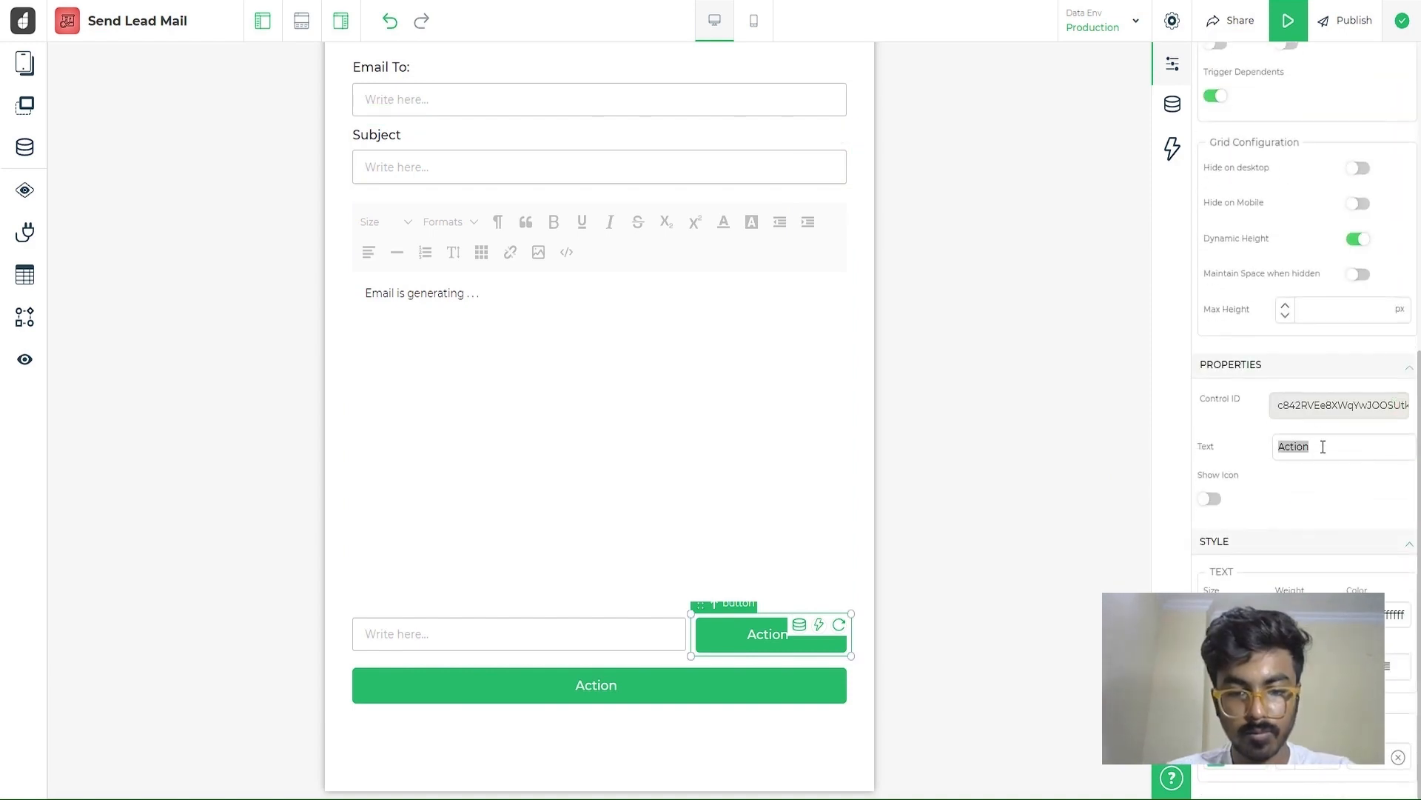
pyautogui.write('Regerate')
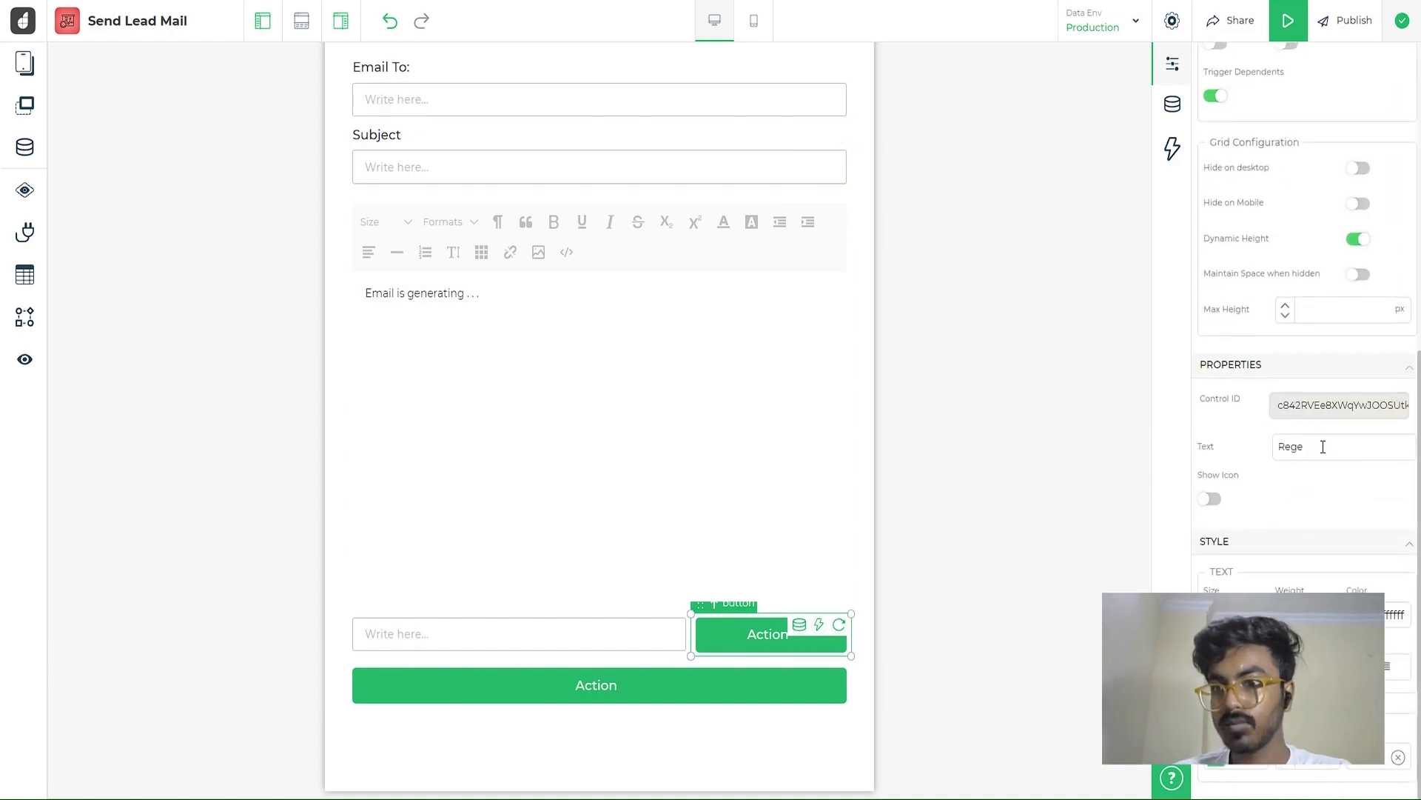
# Show an icon on the Regerate button, searching Font Awesome for "reload" and choosing fas fa-sync-alt
pyautogui.click(1210, 498)
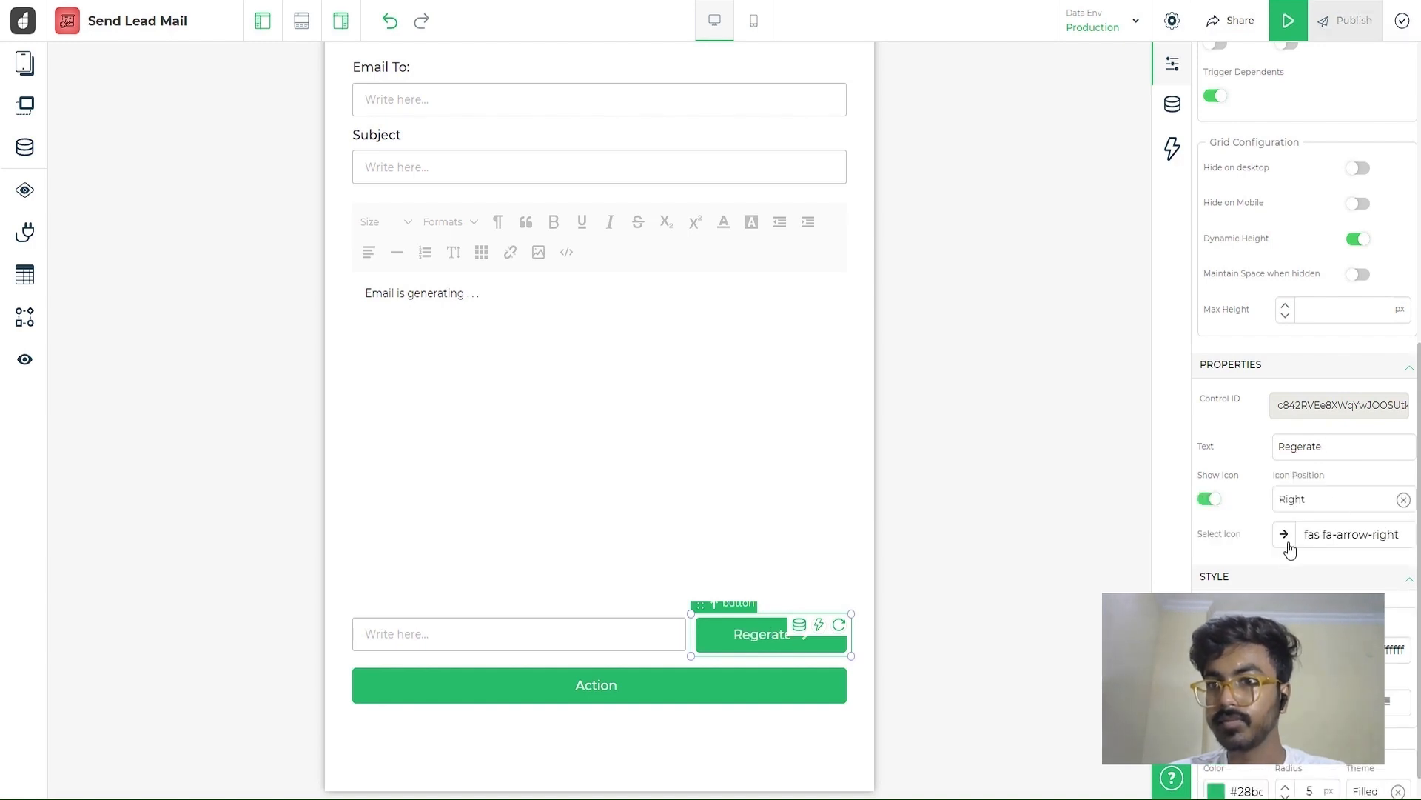
pyautogui.click(1292, 536)
pyautogui.click(1333, 93)
pyautogui.click(1248, 59)
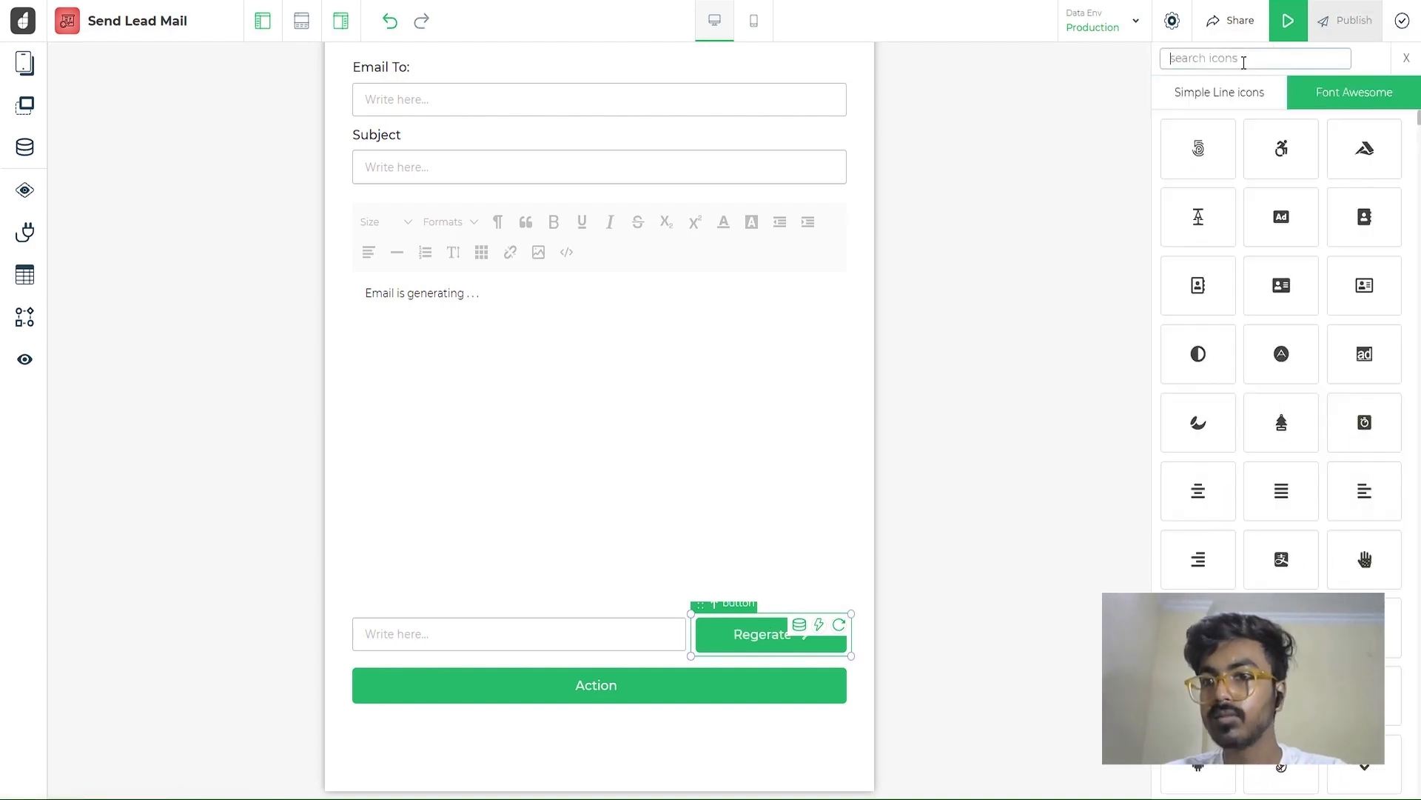
pyautogui.write('reload')
pyautogui.click(1300, 223)
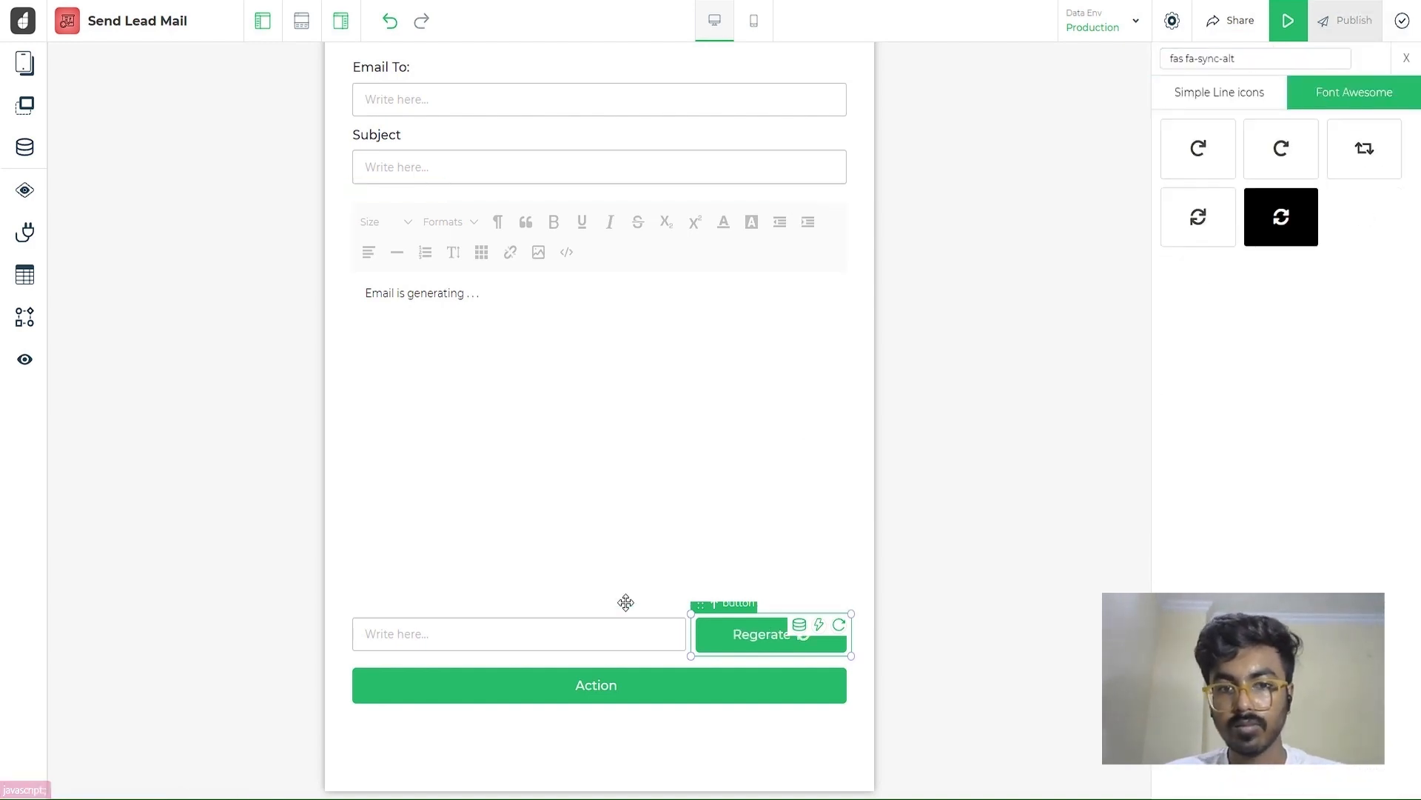
# Give the full-width Action button the orange-to-pink gradient as its background colour
pyautogui.click(685, 683)
pyautogui.click(1407, 58)
pyautogui.scroll(-10, 1369, 296)
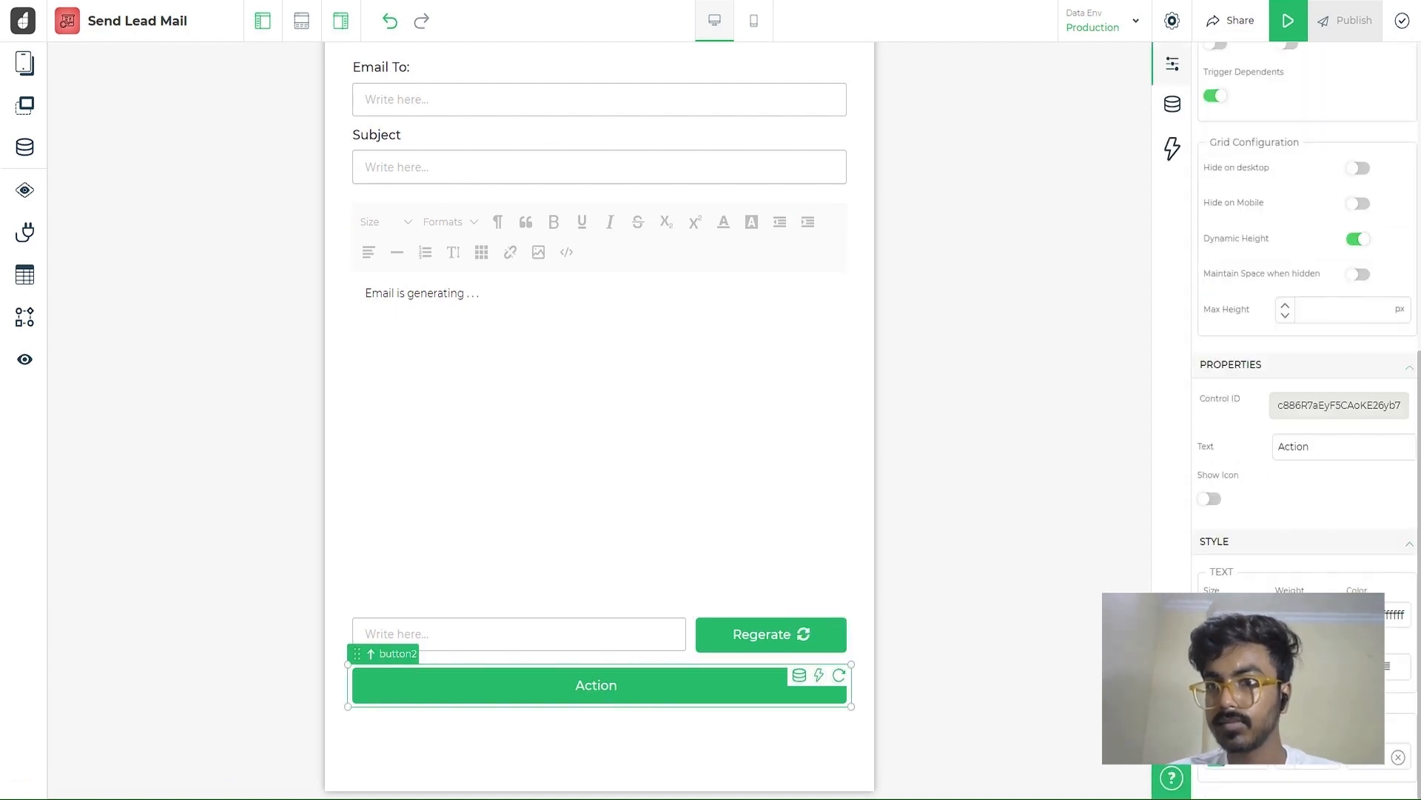
pyautogui.click(1318, 613)
pyautogui.click(1220, 60)
pyautogui.click(1362, 148)
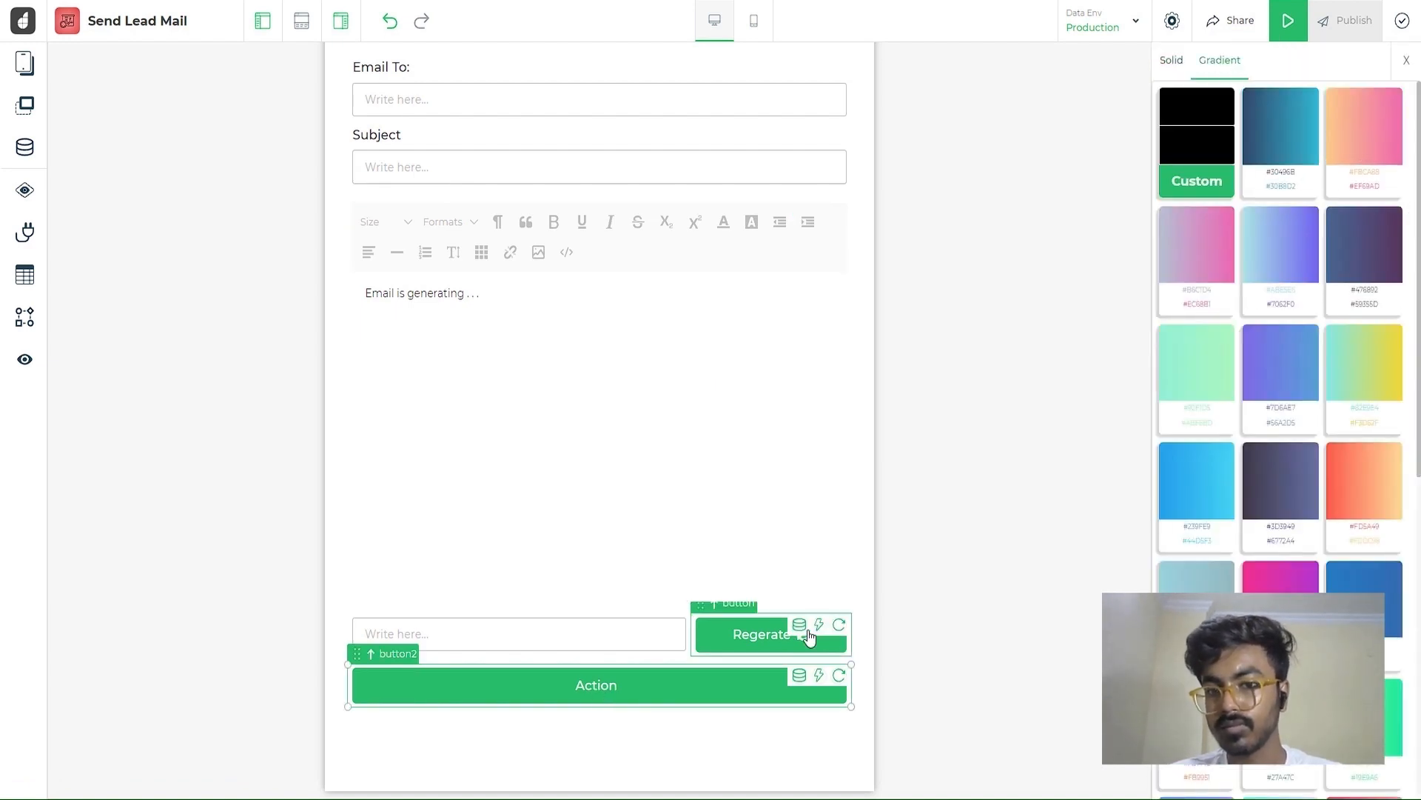
# Apply the same orange-to-pink gradient to the Regerate button's background
pyautogui.click(743, 644)
pyautogui.scroll(-10, 1289, 592)
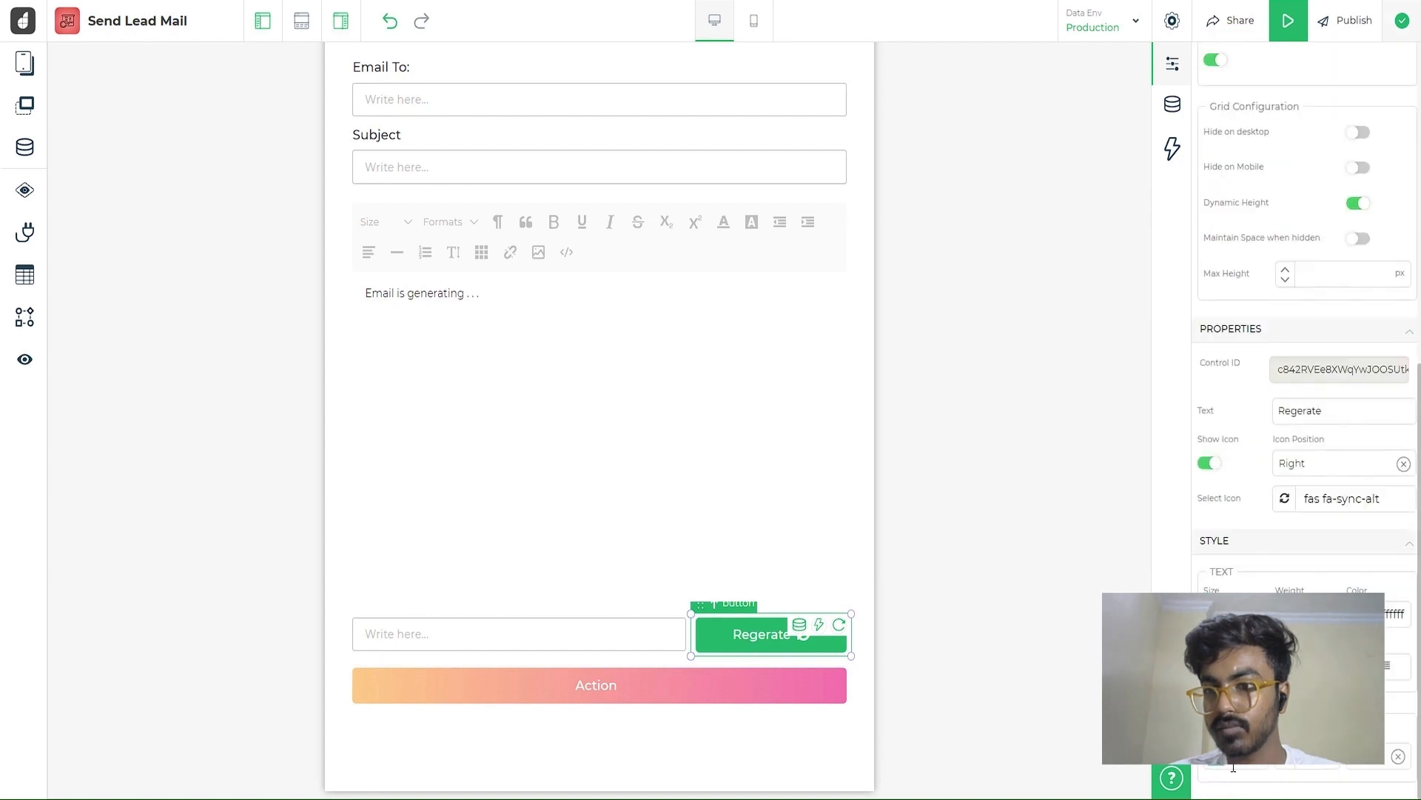
pyautogui.click(1218, 768)
pyautogui.click(1220, 60)
pyautogui.click(1365, 130)
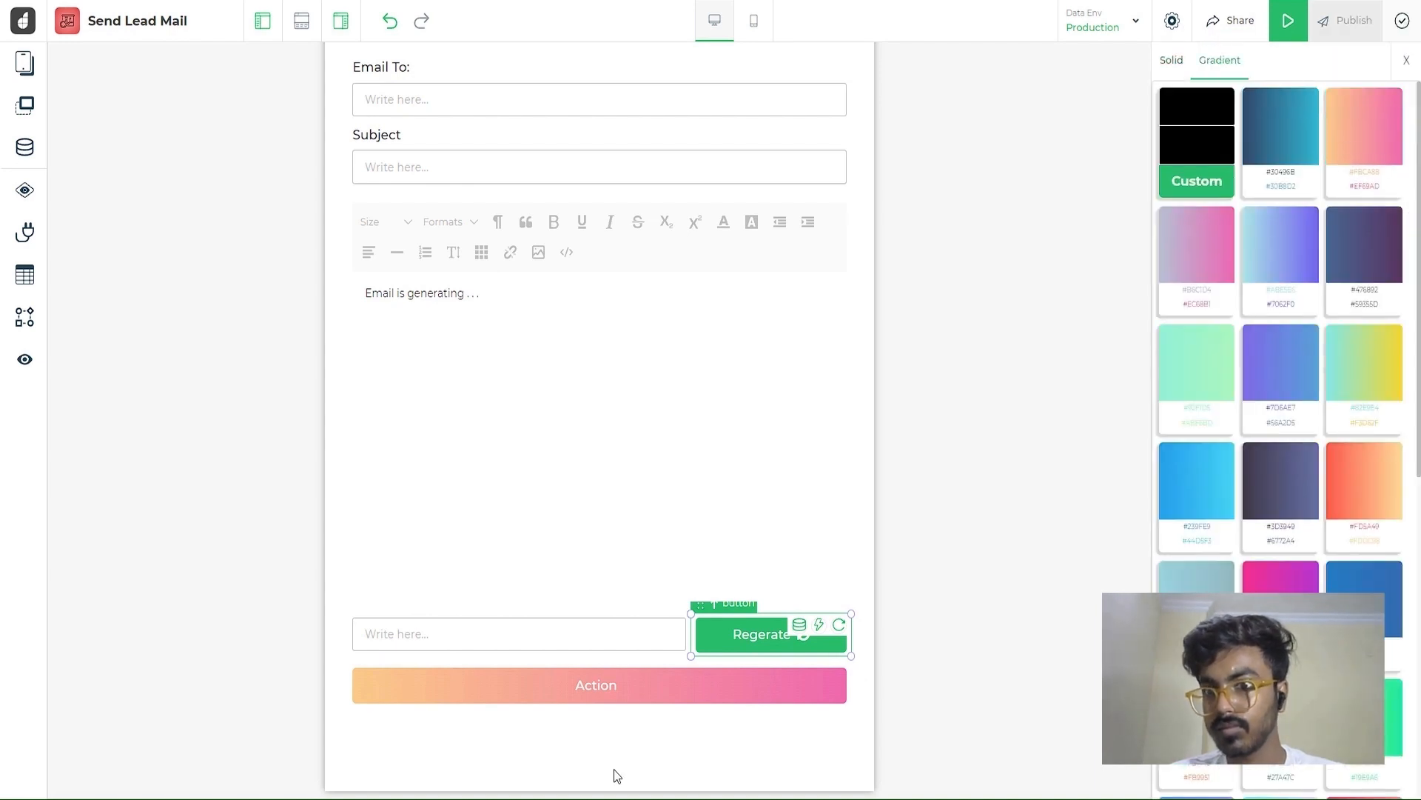
# Set the full-width button's text to "Send Mail" and turn on its icon
pyautogui.scroll(-7, 1352, 397)
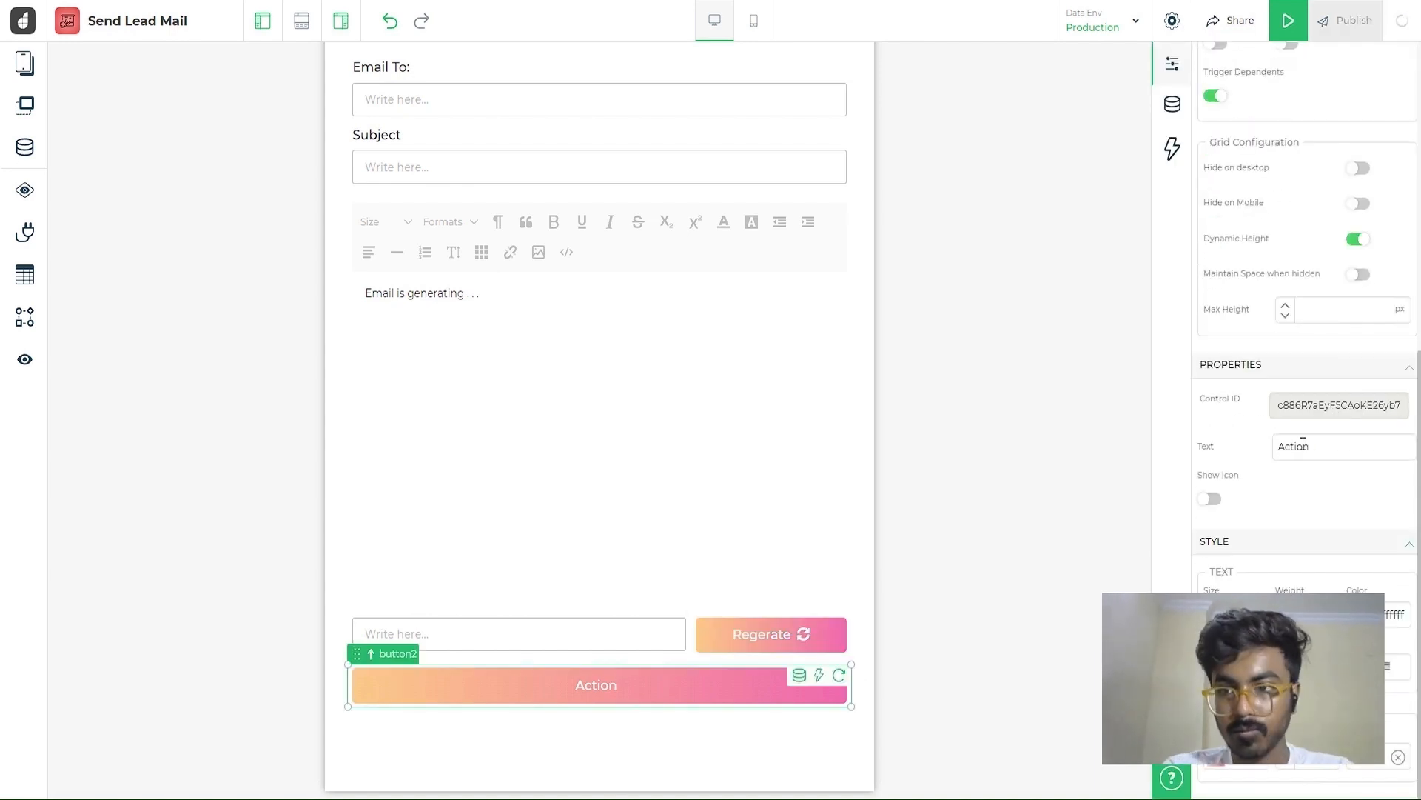
pyautogui.doubleClick(1303, 445)
pyautogui.write('Seba')
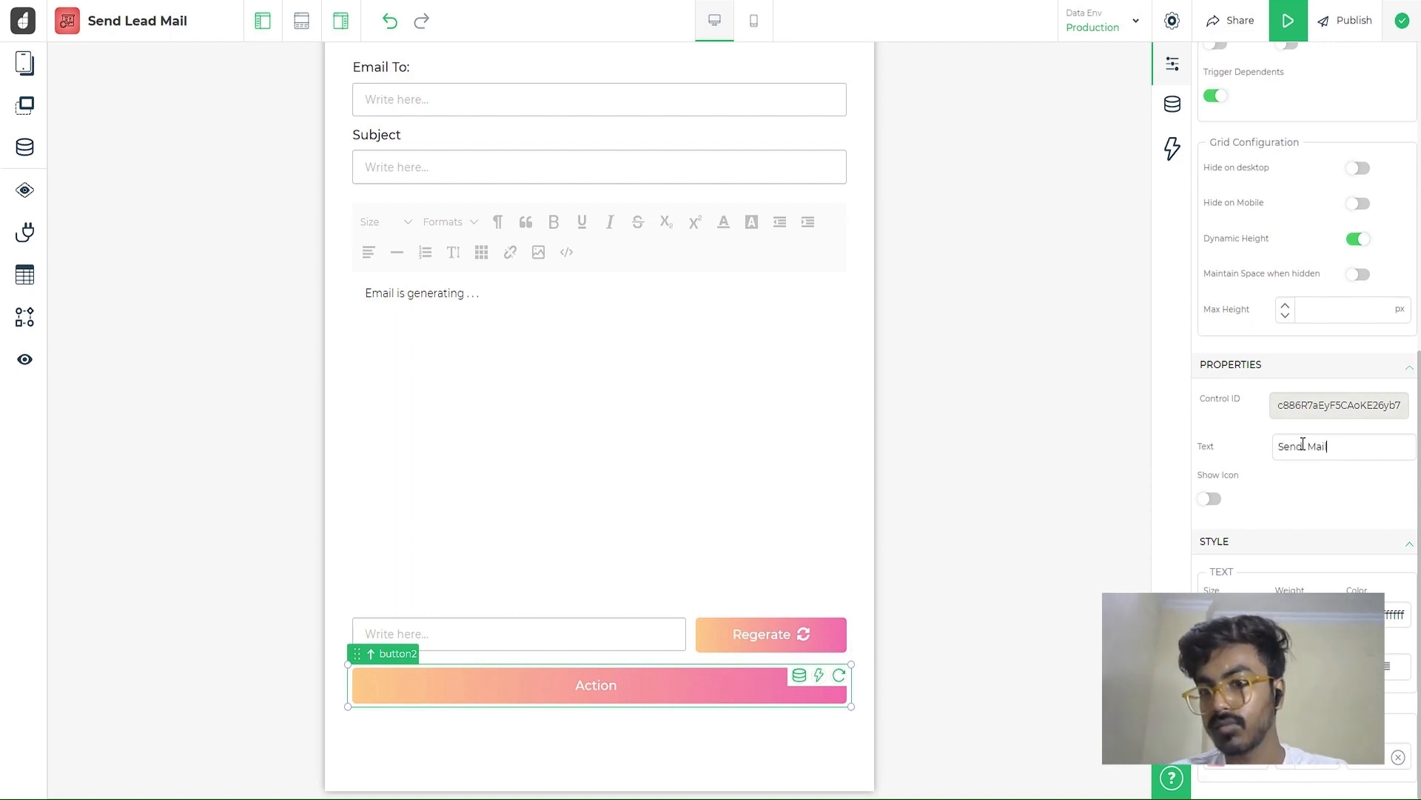
pyautogui.click(1209, 500)
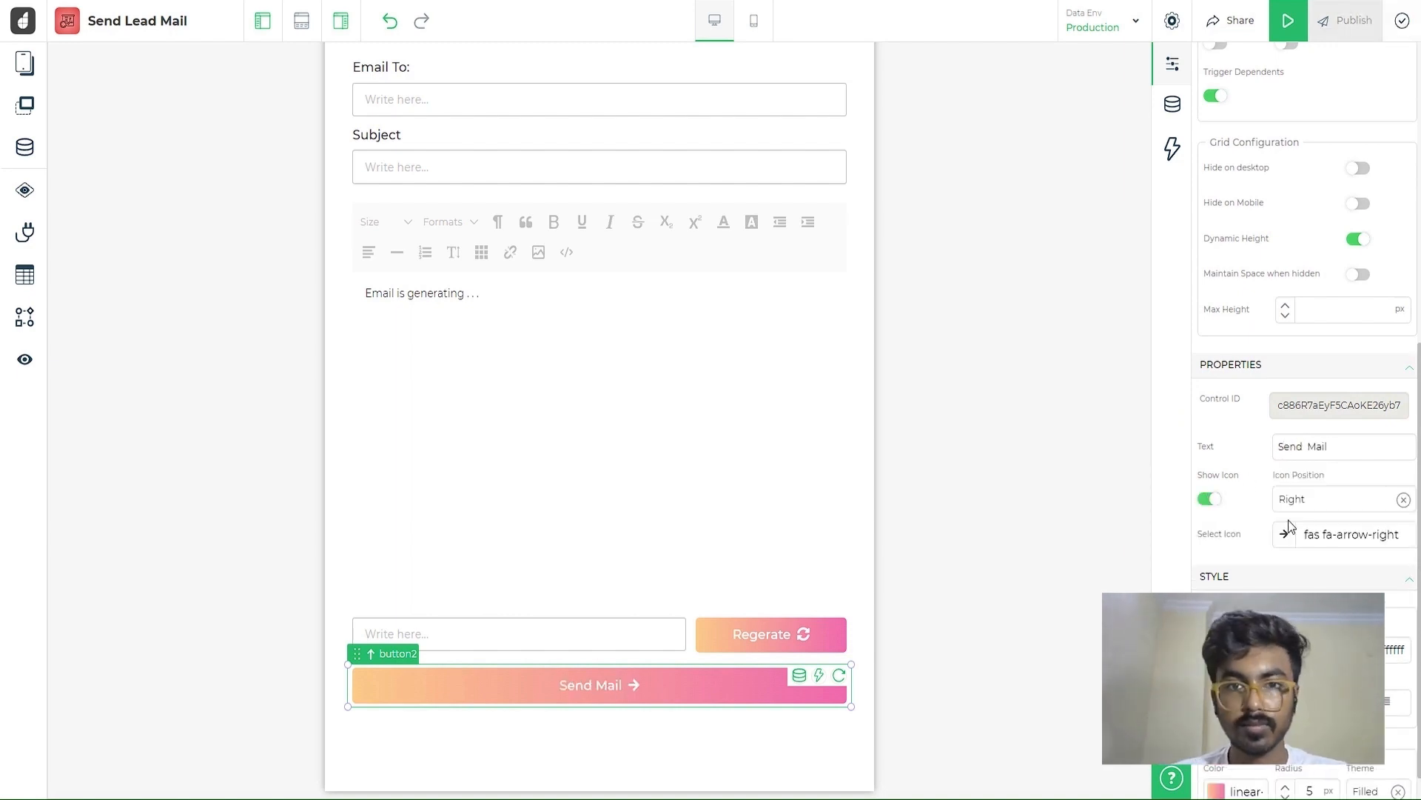
# Change the tray header's main heading to "Send Lead mail"
pyautogui.click(661, 429)
pyautogui.scroll(1, 800, 96)
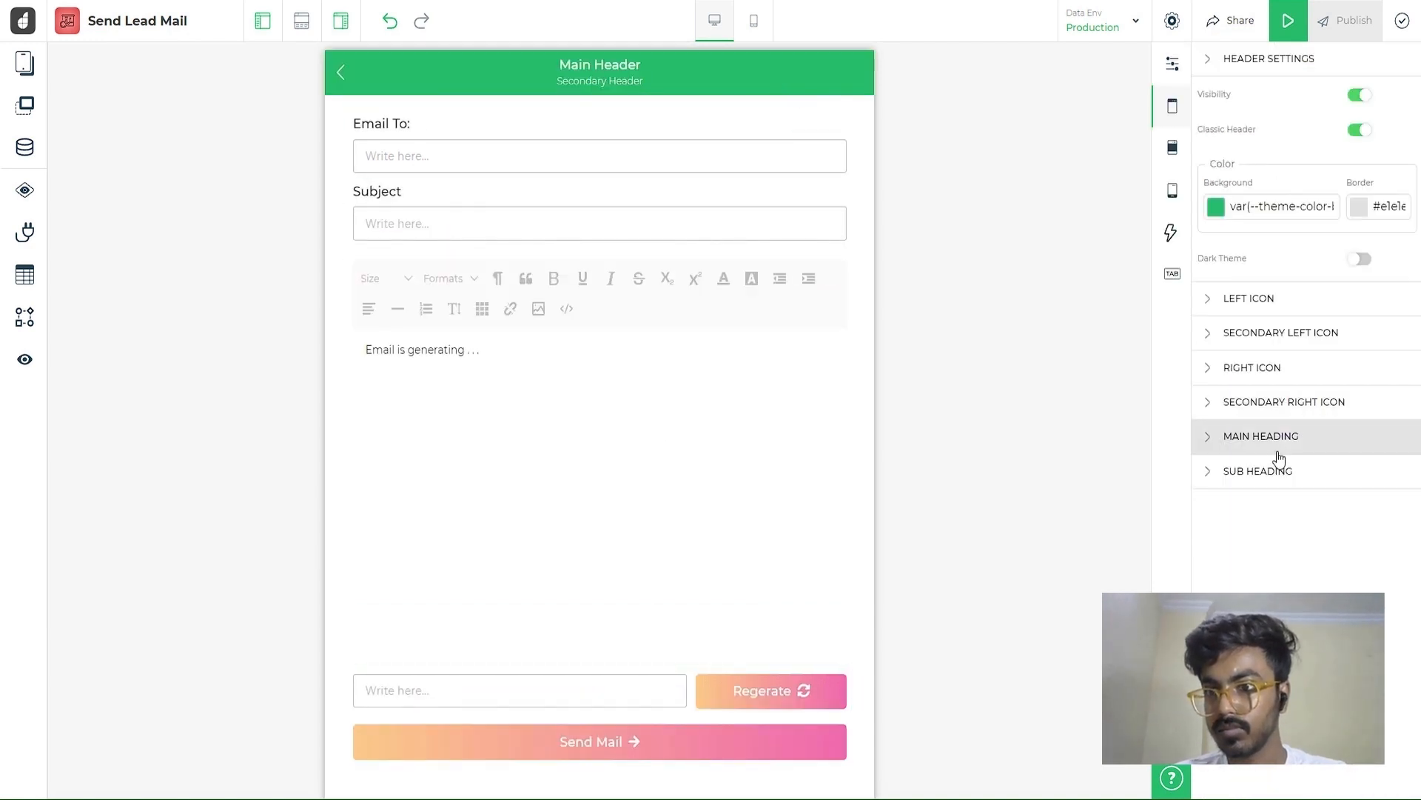
pyautogui.click(1248, 443)
pyautogui.tripleClick(1329, 474)
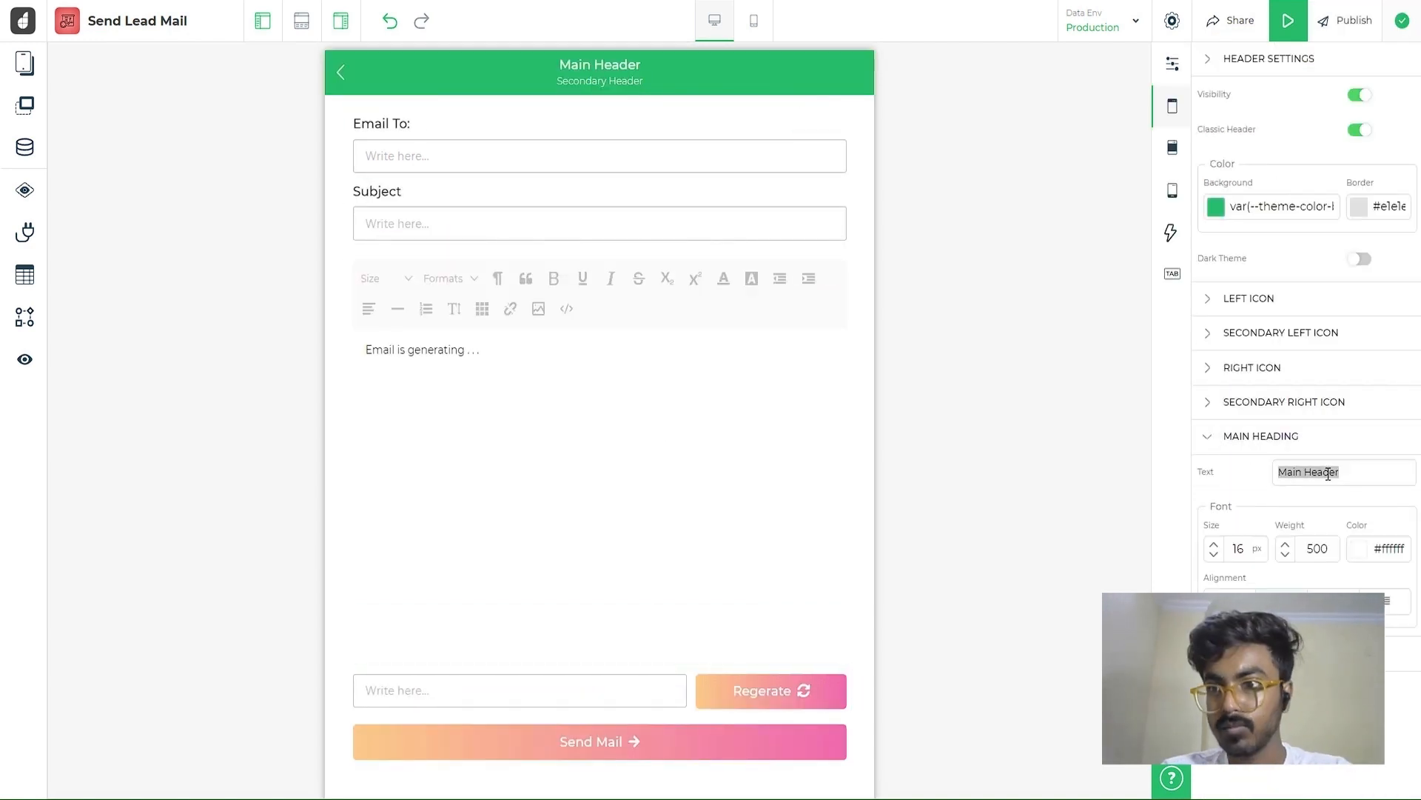
pyautogui.write('Send Lead mail')
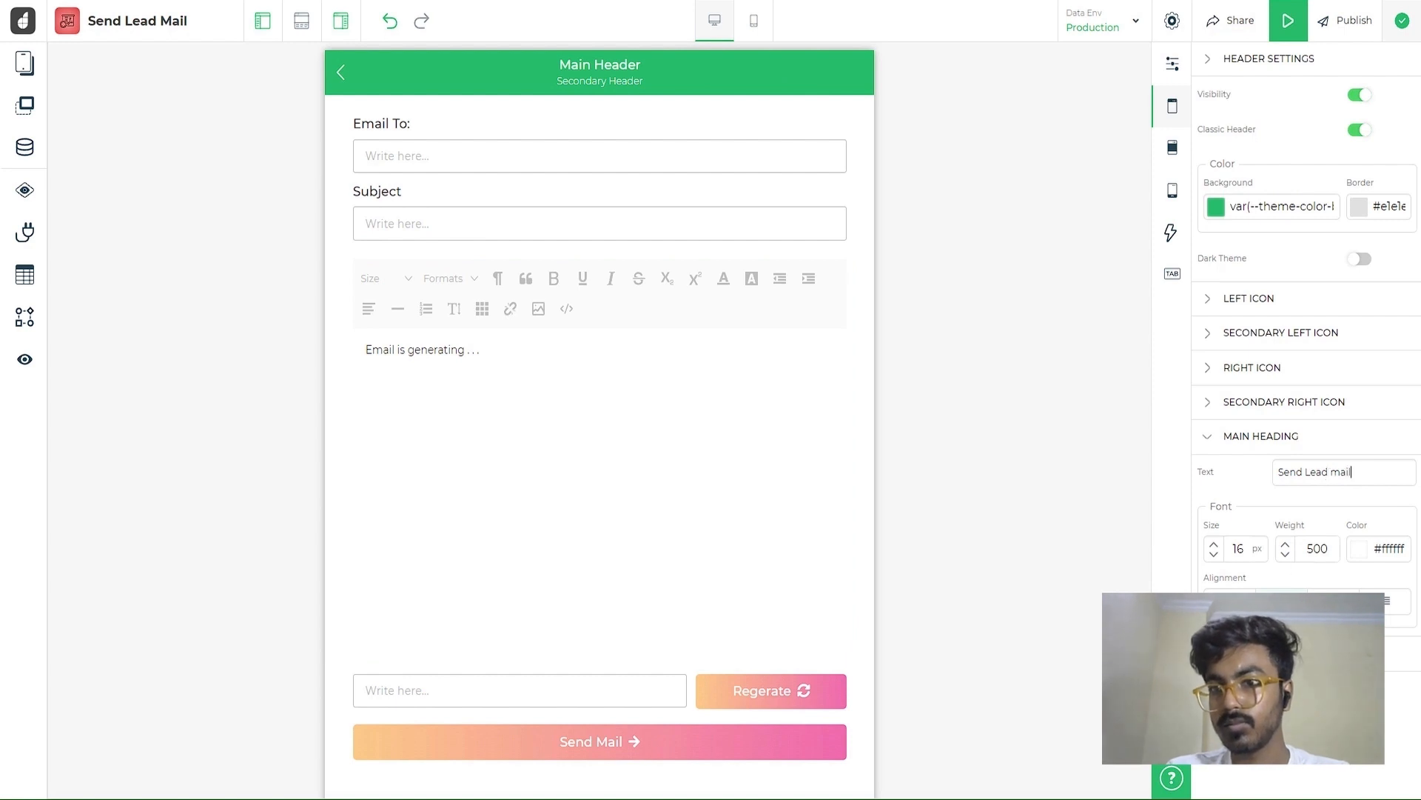
# Set the tray header's background colour to orange
pyautogui.click(1220, 211)
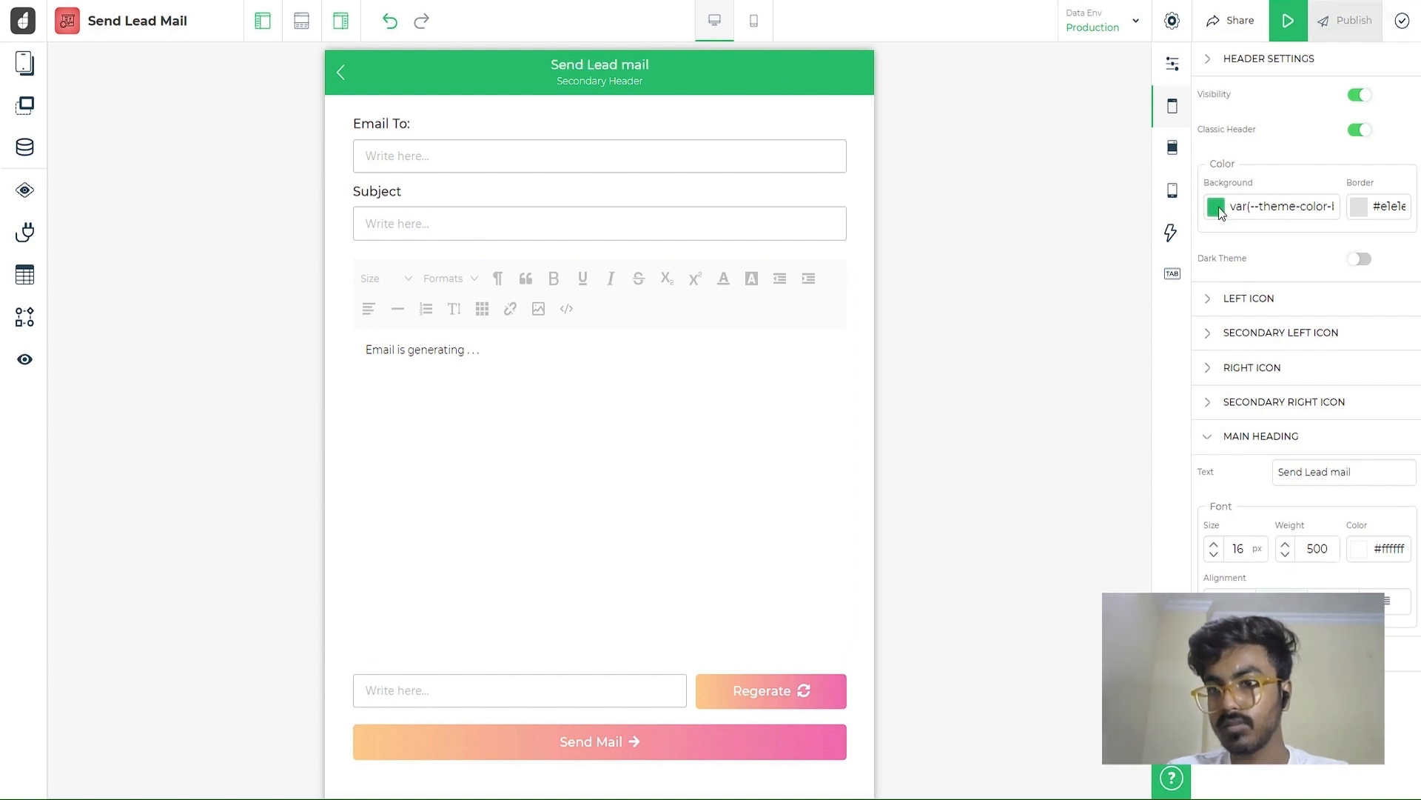
pyautogui.click(1204, 134)
pyautogui.moveTo(1295, 173); pyautogui.dragTo(1295, 181)
pyautogui.click(1251, 174)
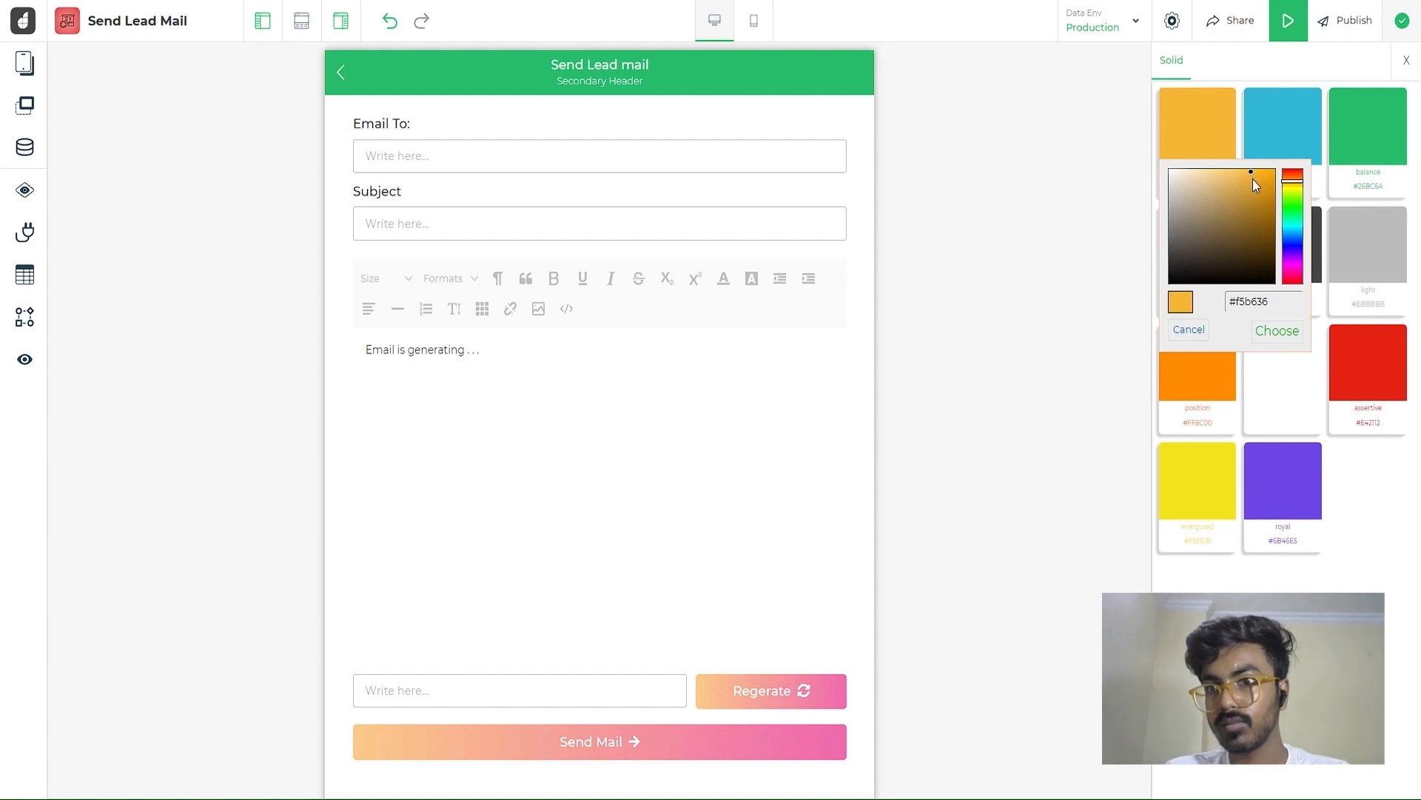
pyautogui.click(1252, 177)
pyautogui.click(1292, 185)
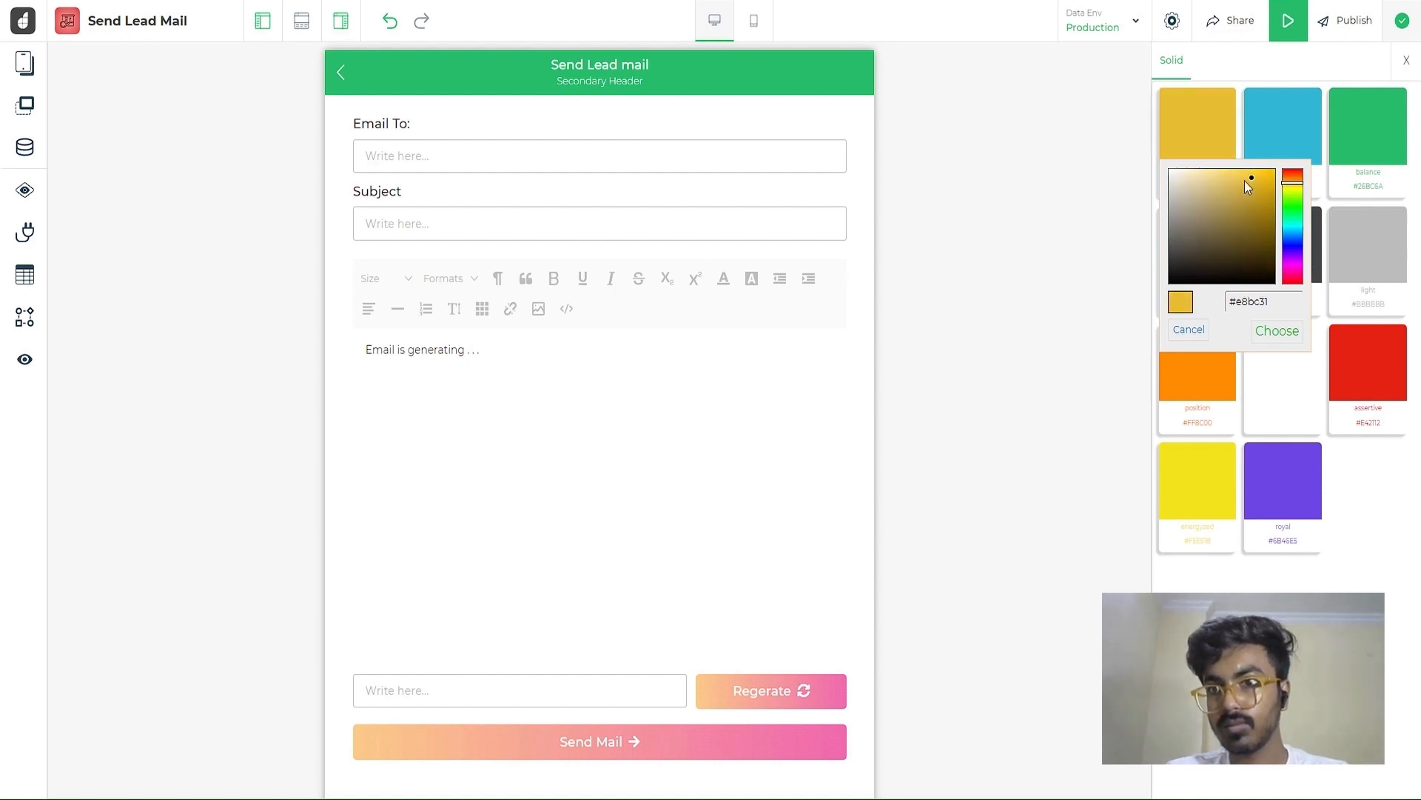
# Bind the Email To field to {{tablegrid.Email_Address}} and save the binding
pyautogui.click(863, 178)
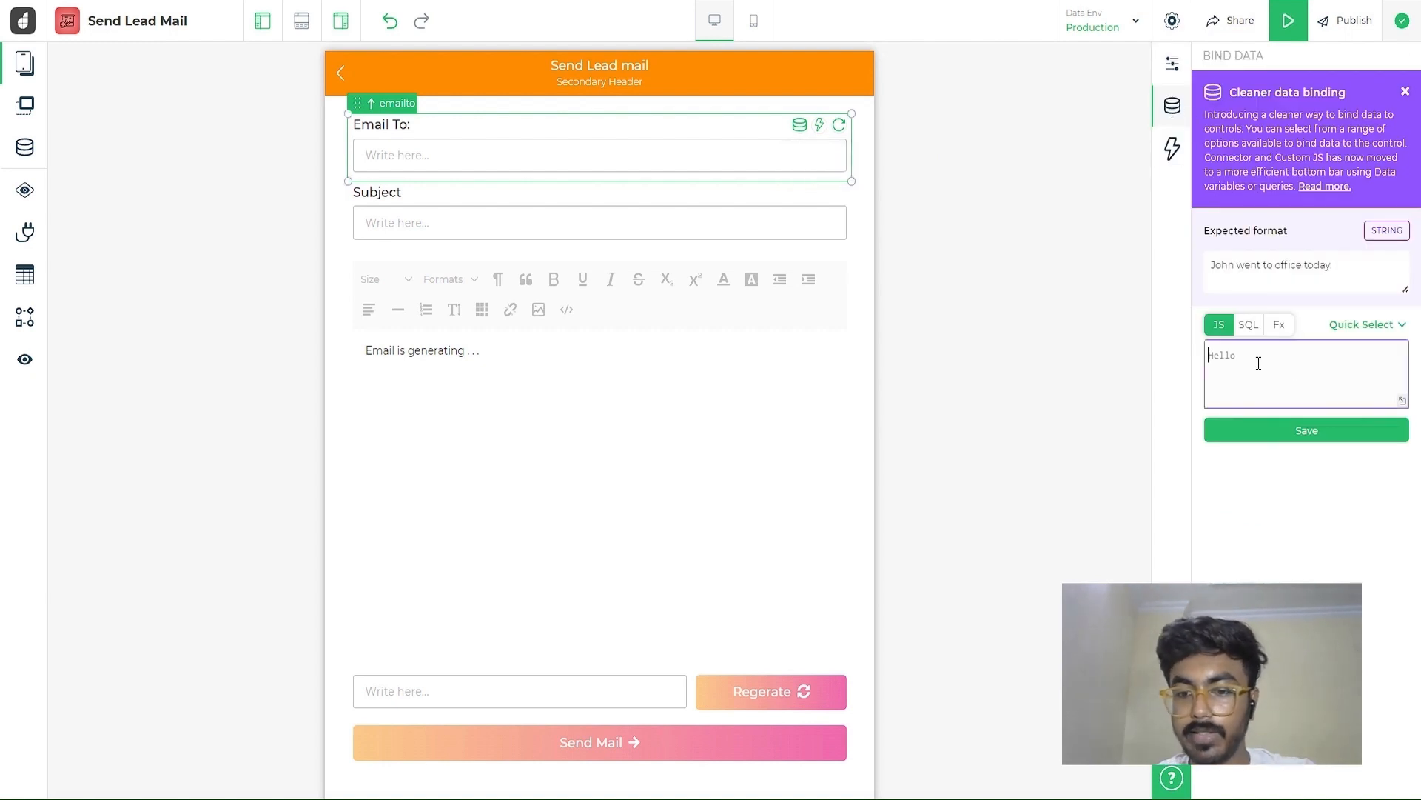
pyautogui.write('tablegrid')
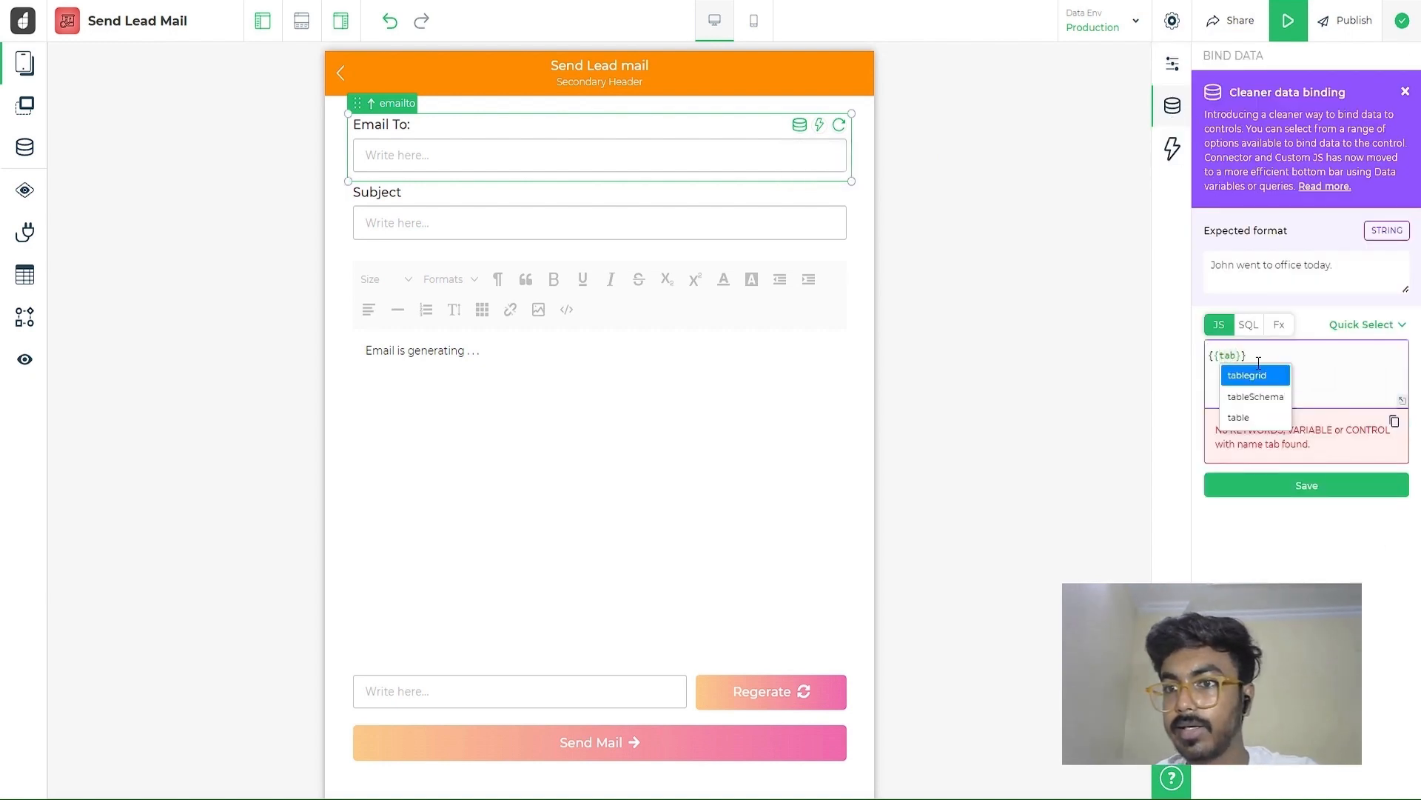
pyautogui.write('.')
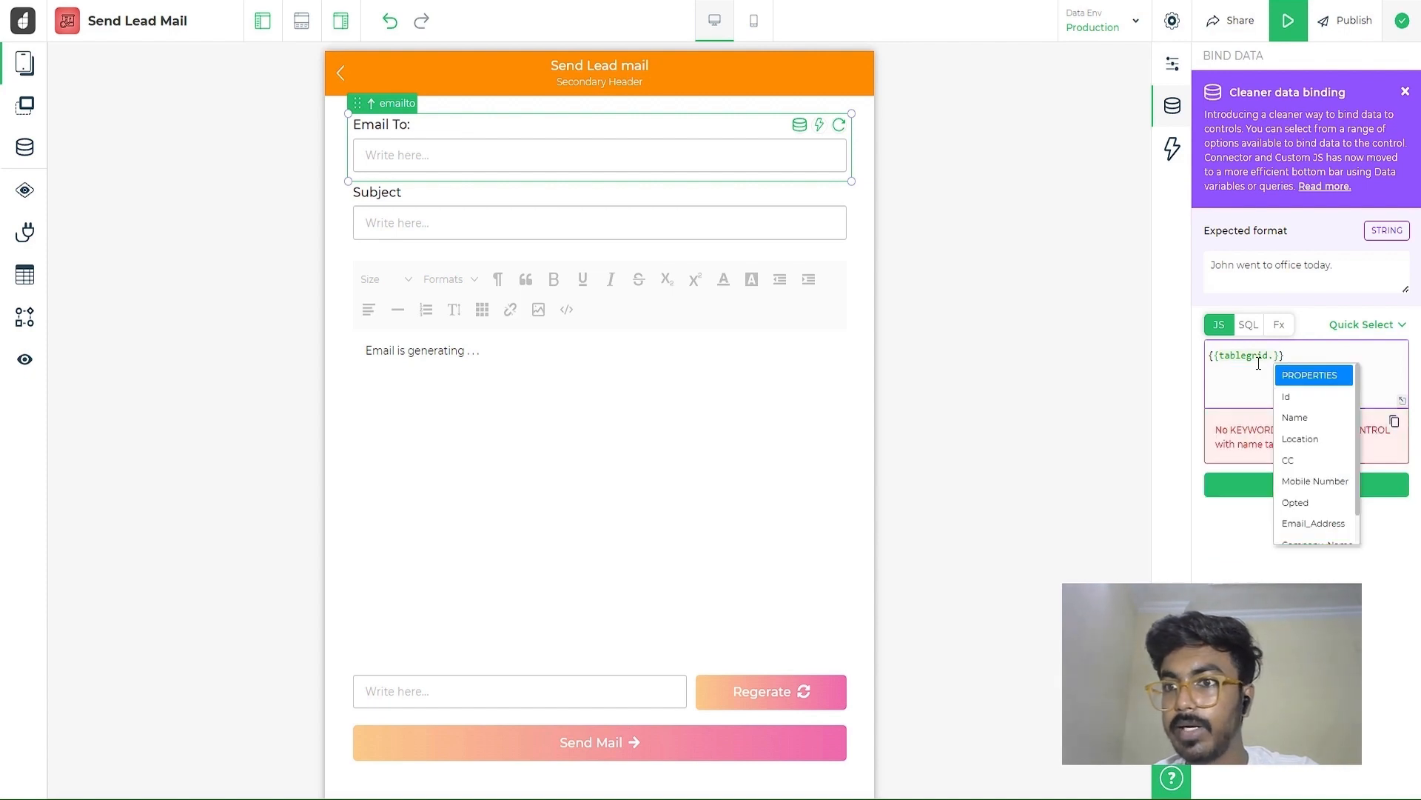
pyautogui.press('Down')
pyautogui.press('Down')
pyautogui.press('Down')
pyautogui.press('Down')
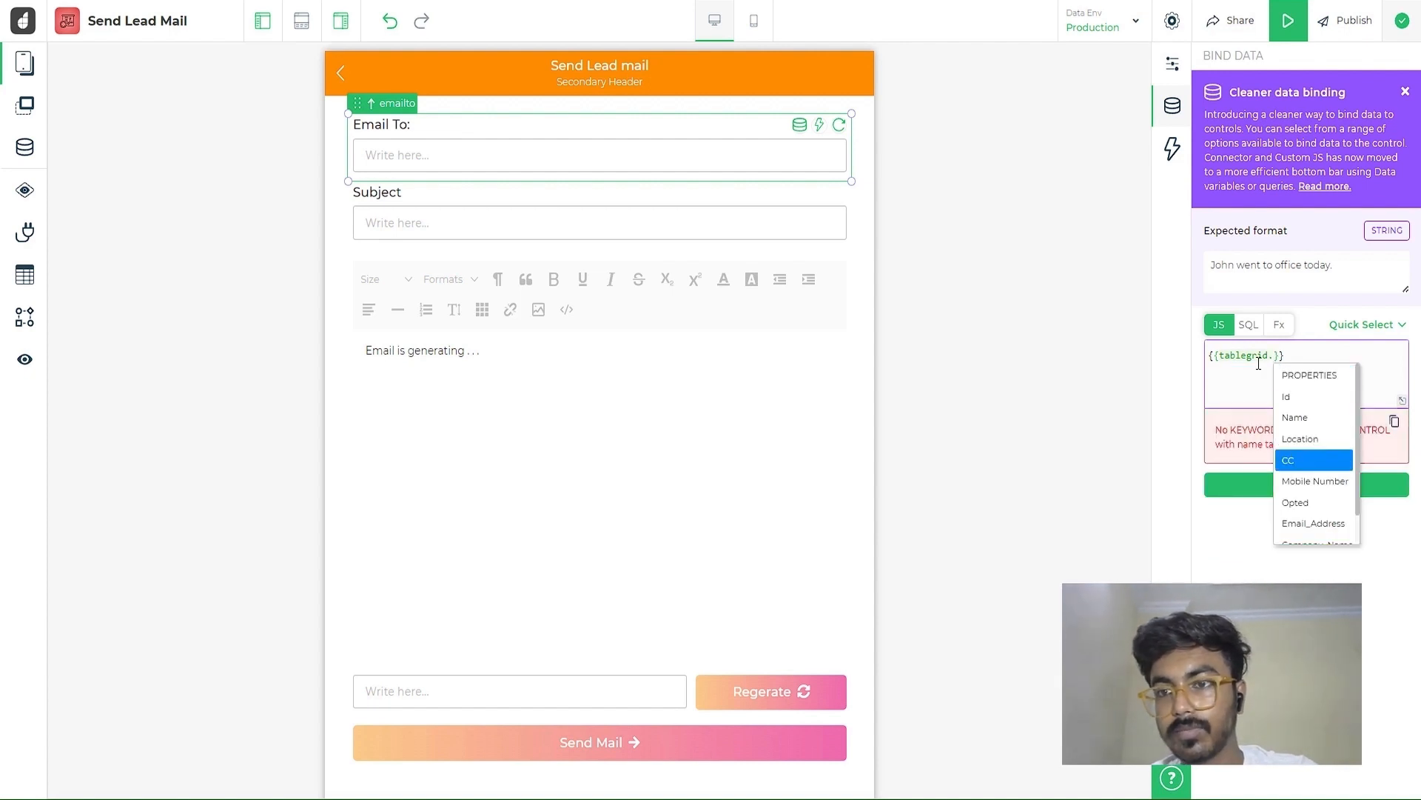
pyautogui.press('Down')
pyautogui.press('Down')
pyautogui.press('Down')
pyautogui.press('Return')
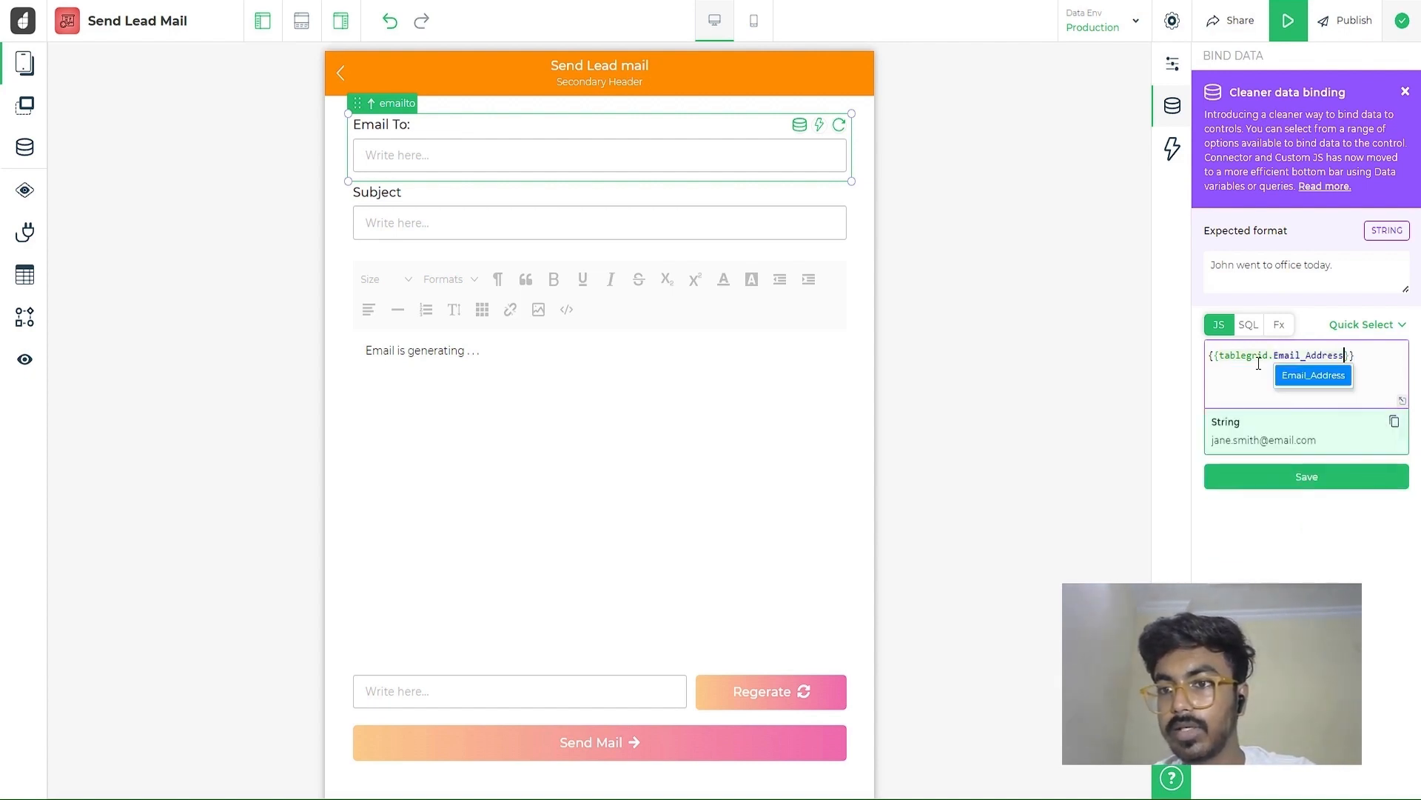
pyautogui.click(1289, 479)
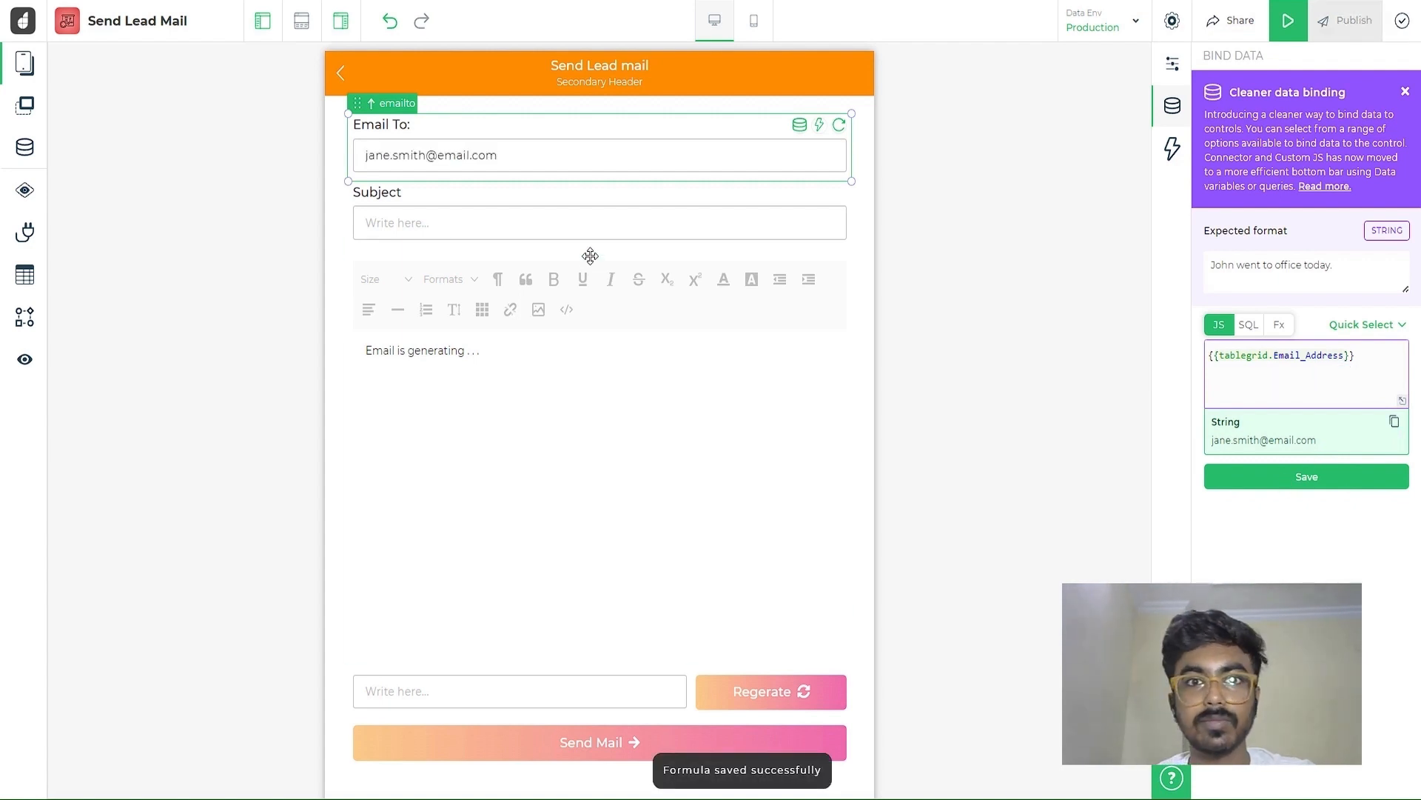
# Open the action flow for the email tray's screen_open event and dismiss the introductory notice
pyautogui.click(731, 250)
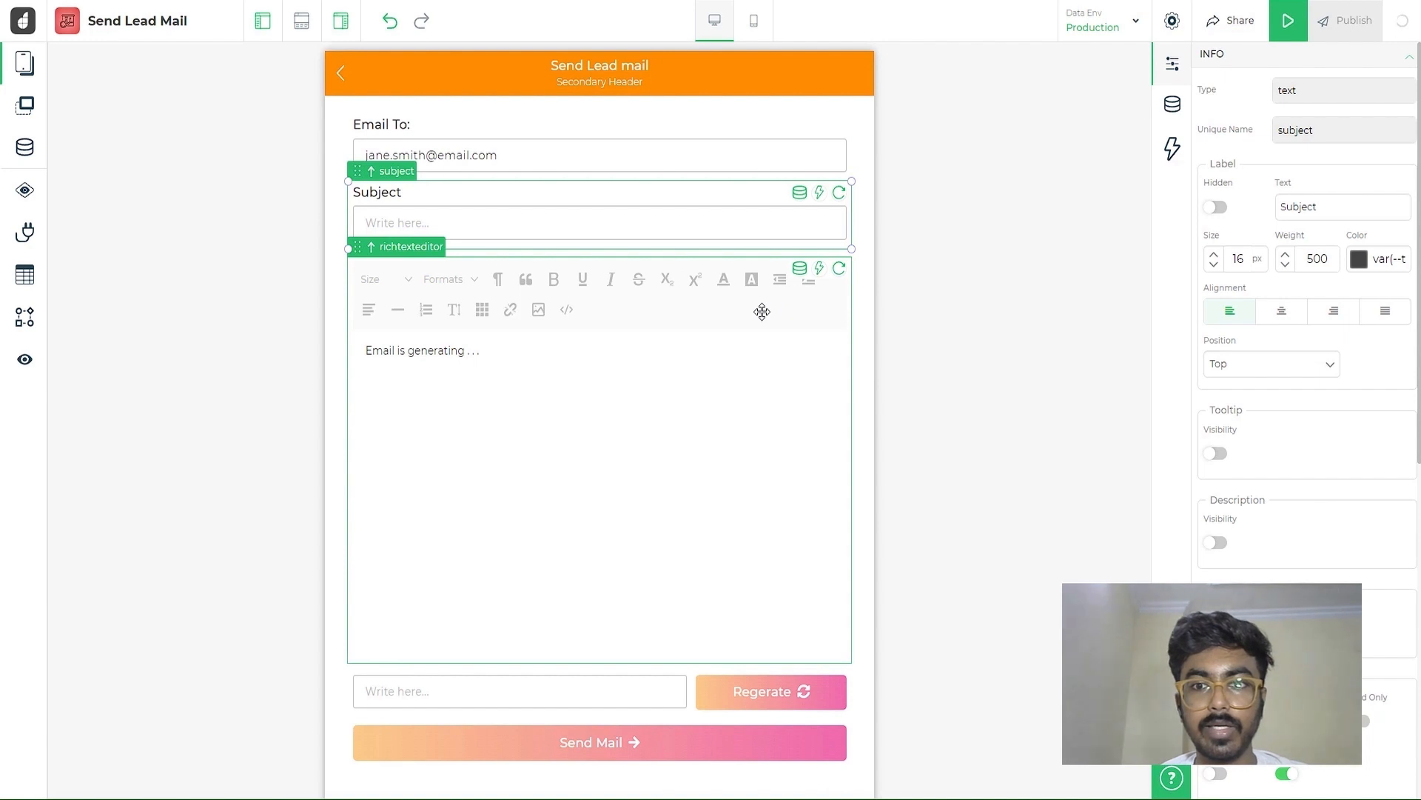
pyautogui.click(1110, 113)
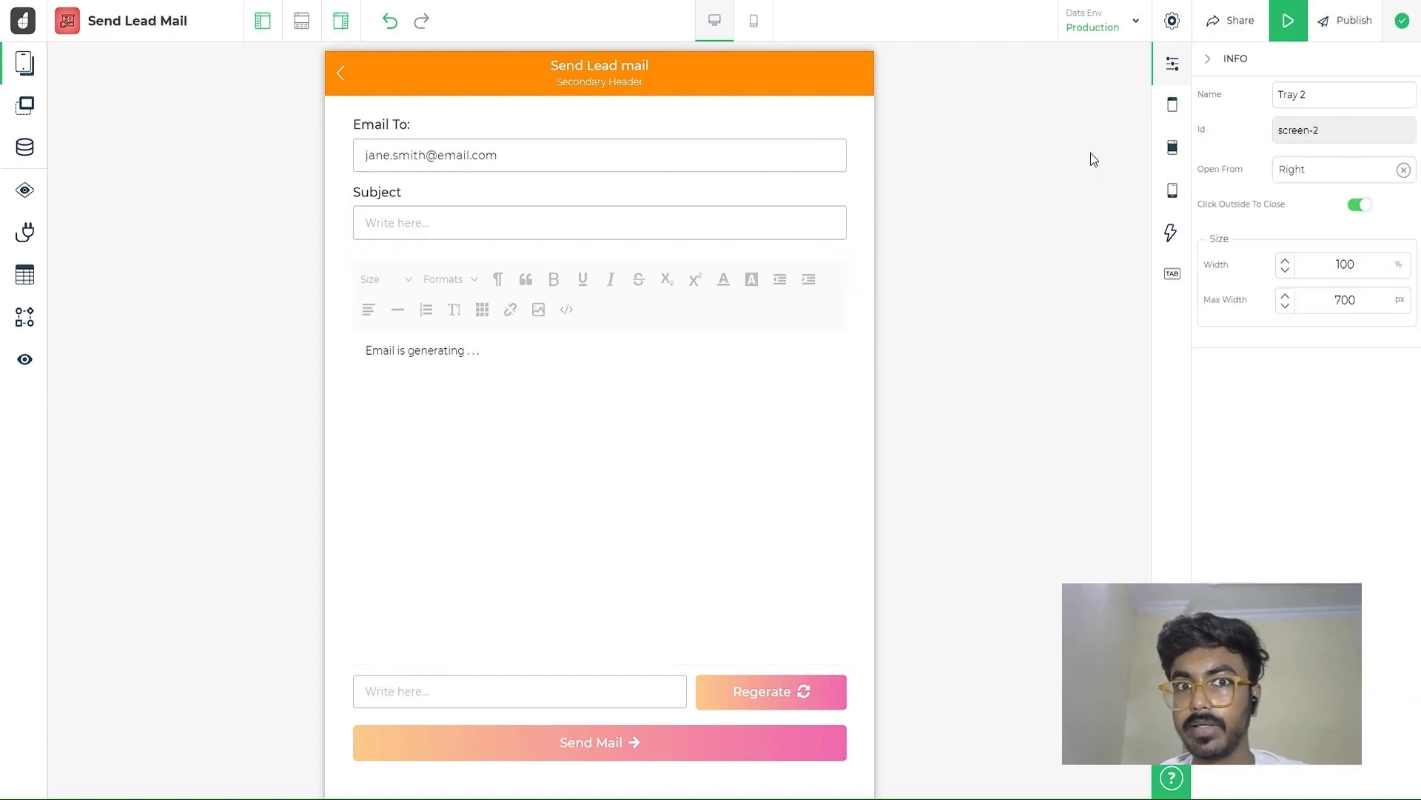
pyautogui.click(1172, 240)
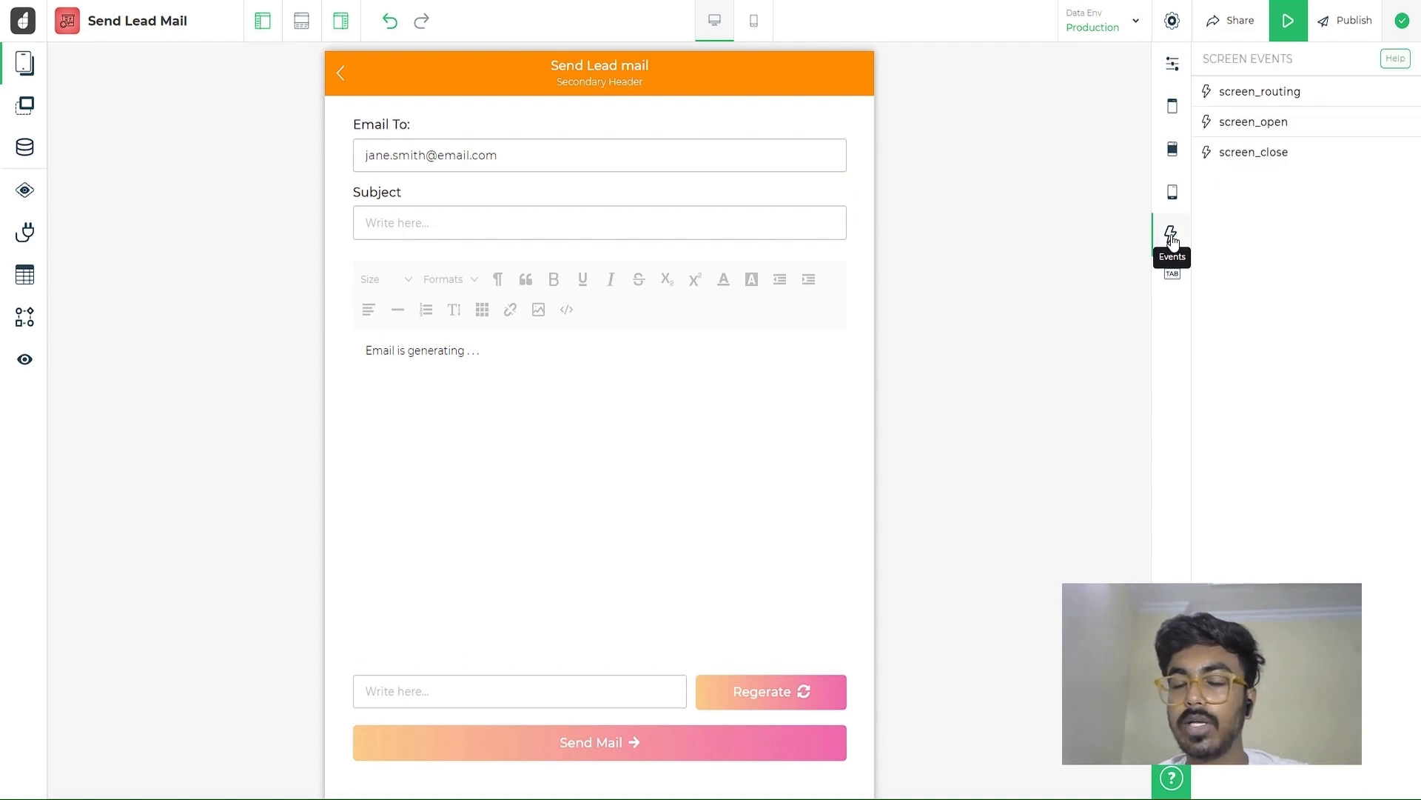
pyautogui.click(1243, 123)
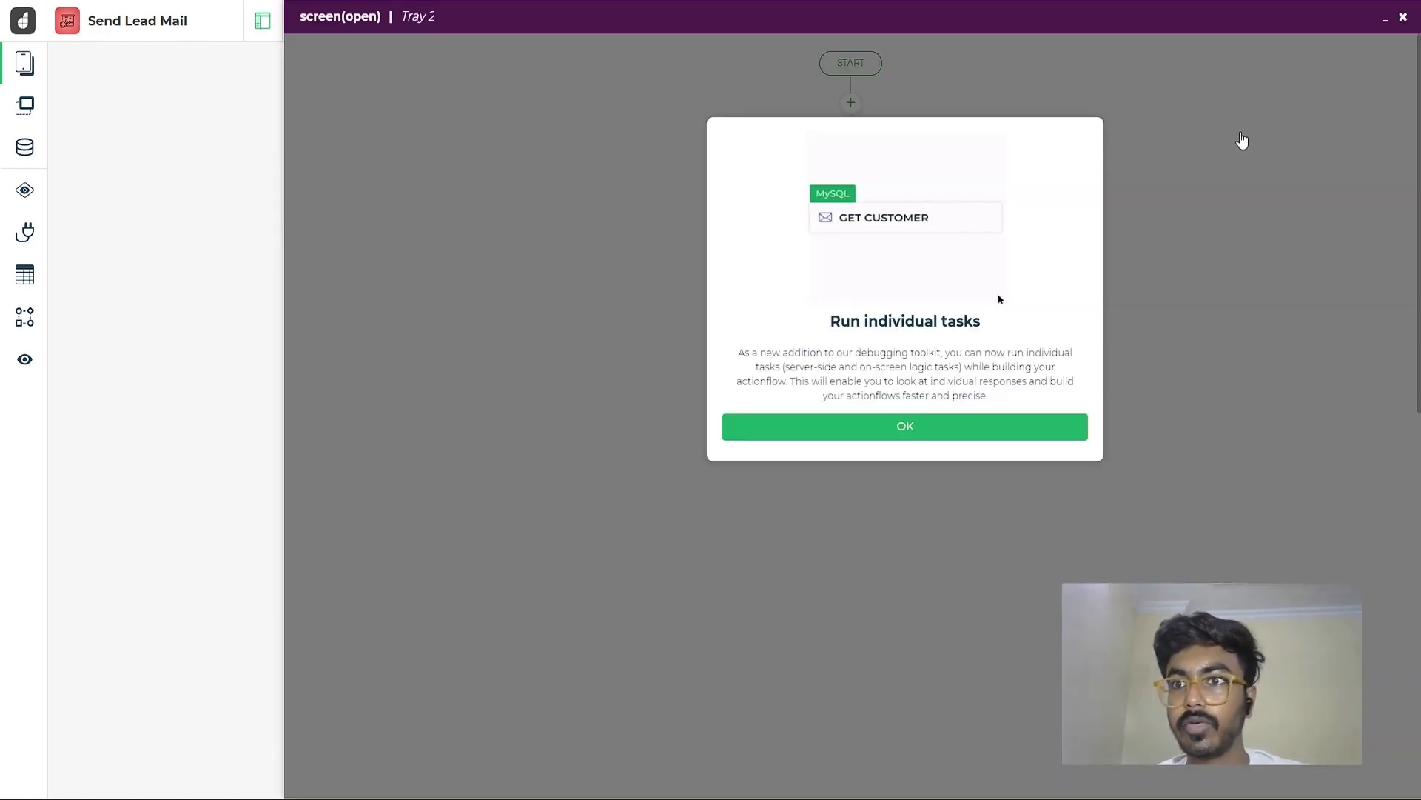
pyautogui.click(892, 434)
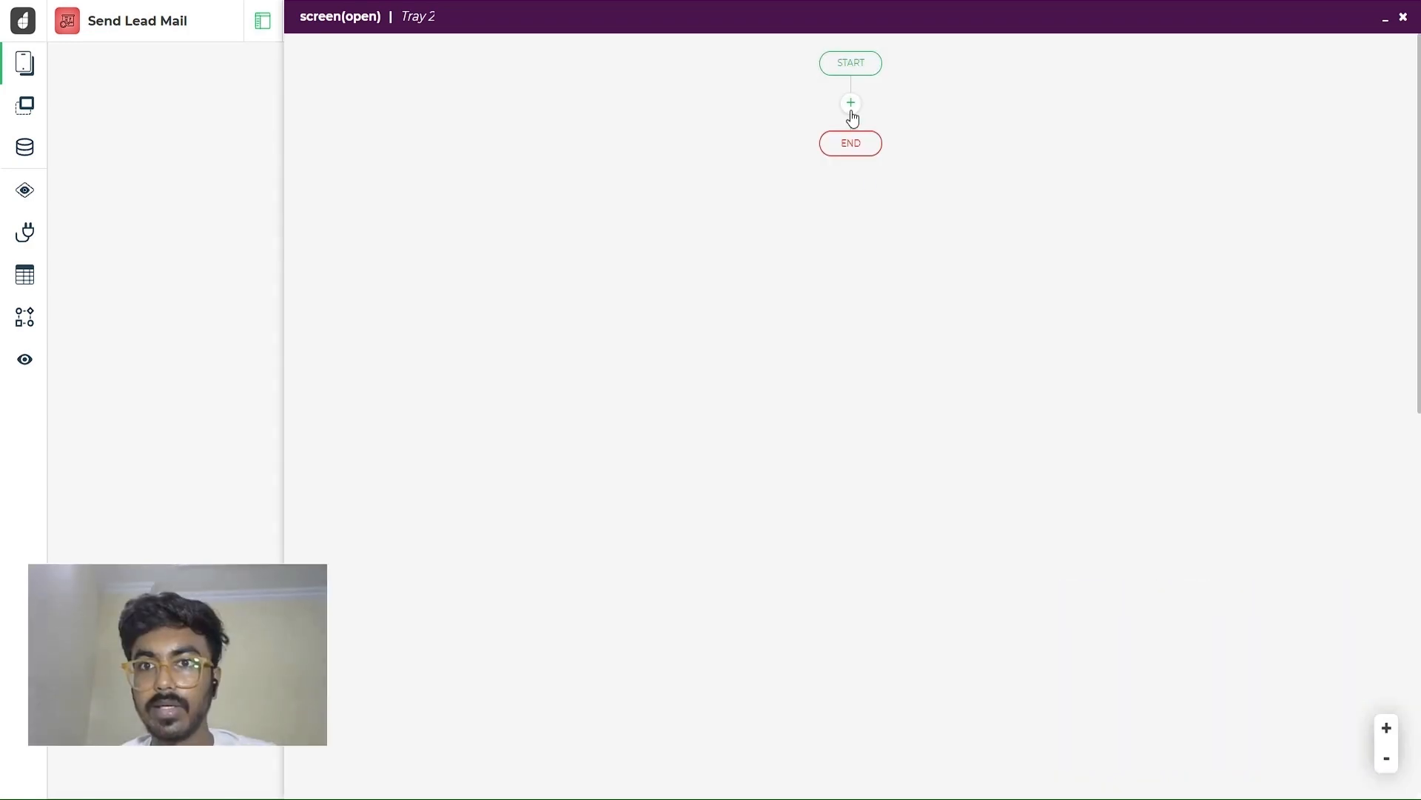
# Add a server-side OpenAI GenerateText action between the start and end of the flow
pyautogui.click(851, 108)
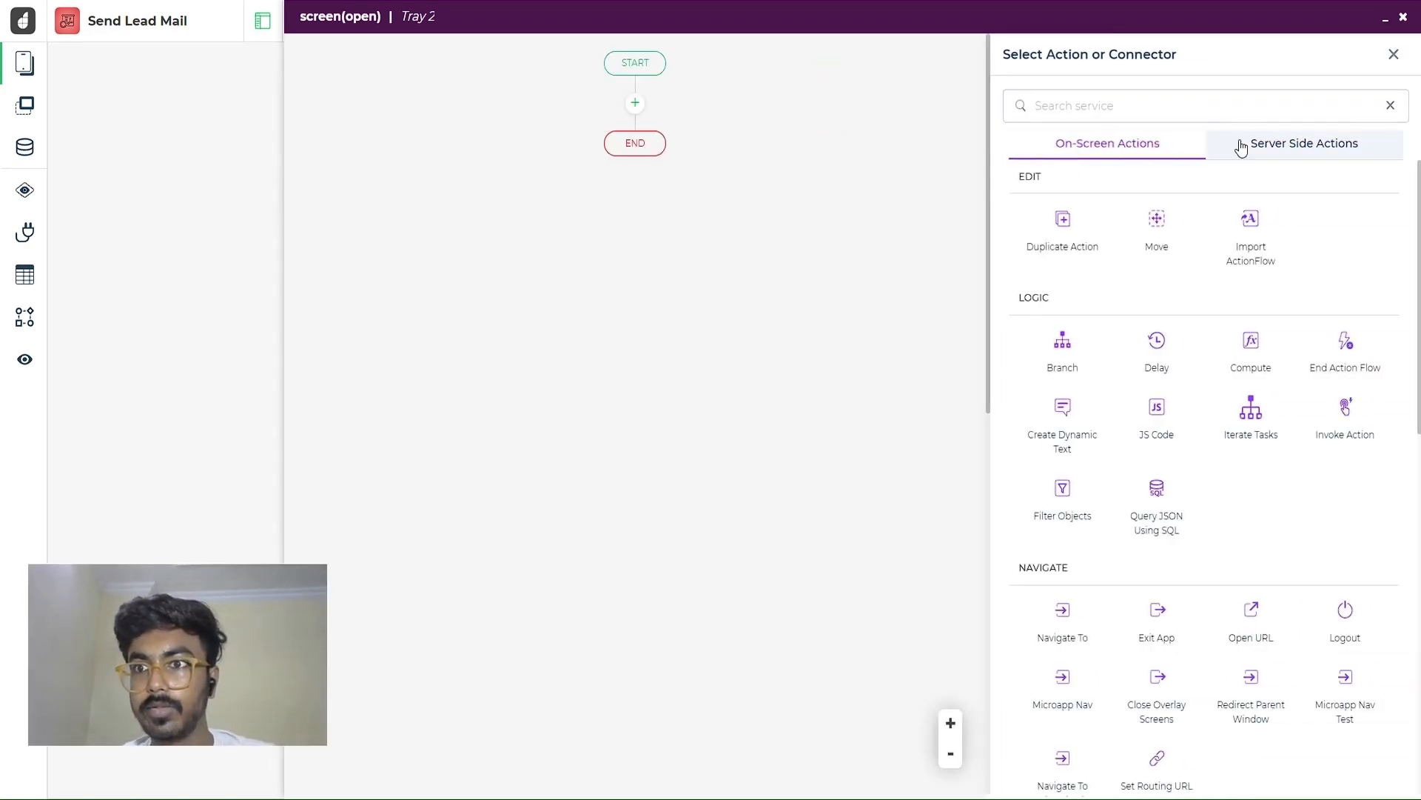
pyautogui.click(1242, 146)
pyautogui.click(1117, 105)
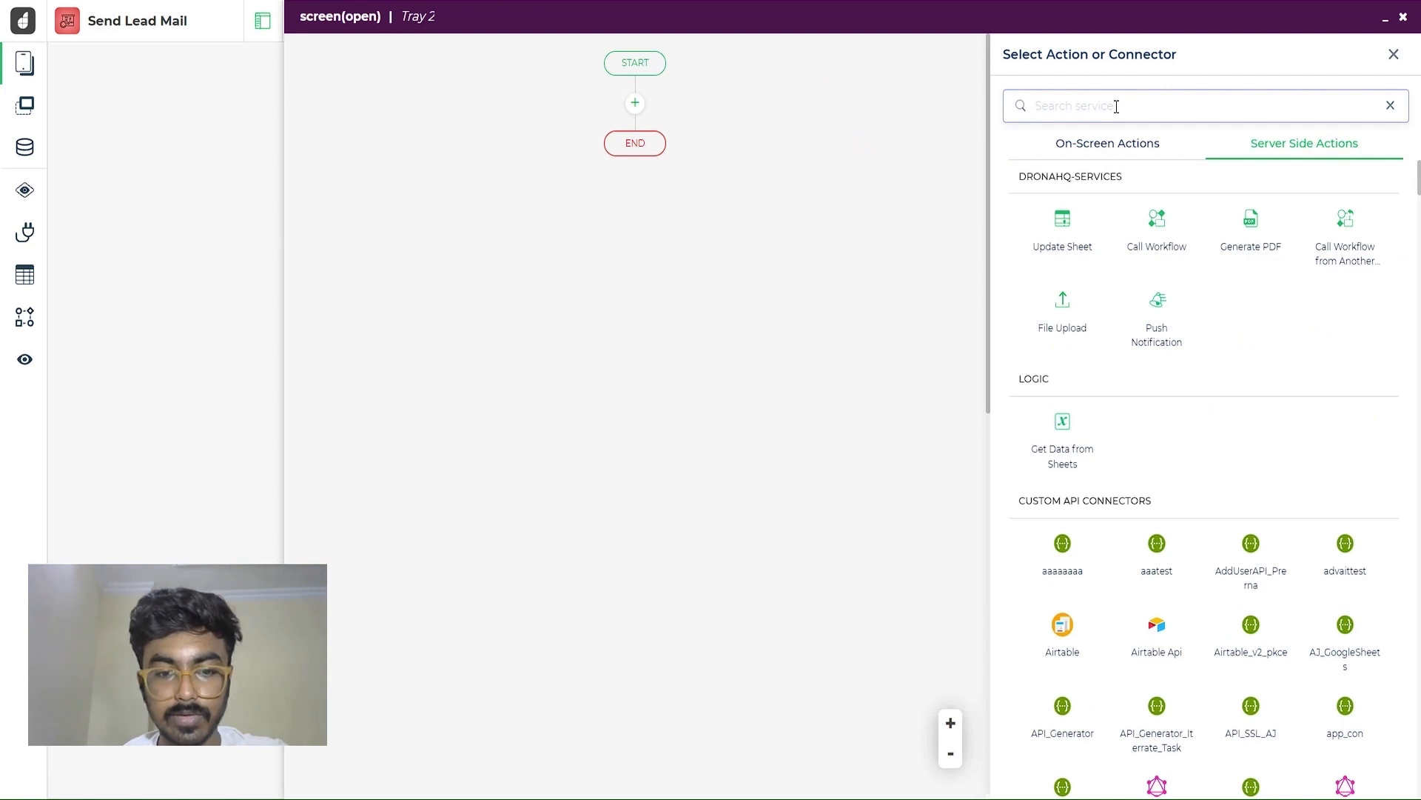
pyautogui.write('open')
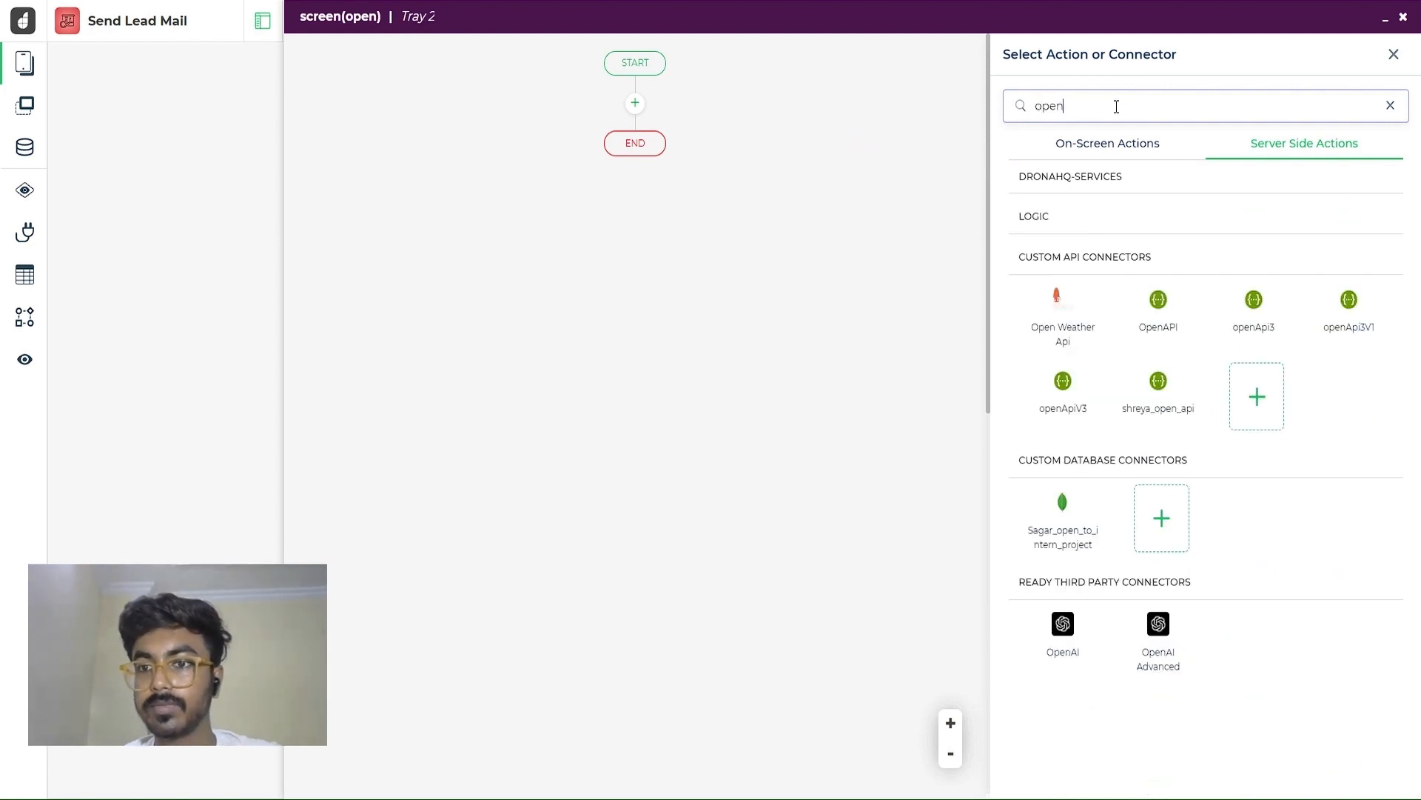
pyautogui.click(1064, 624)
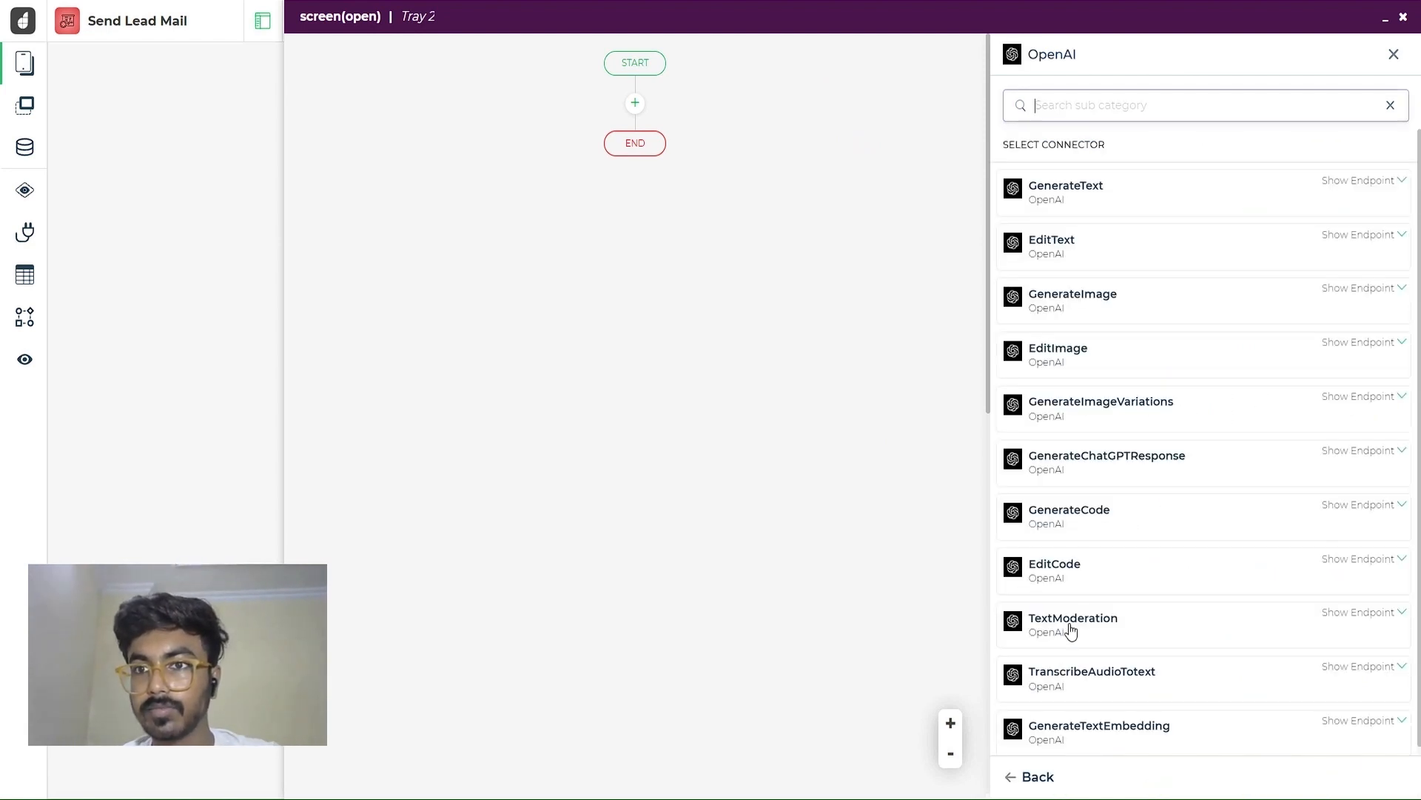
pyautogui.click(1131, 211)
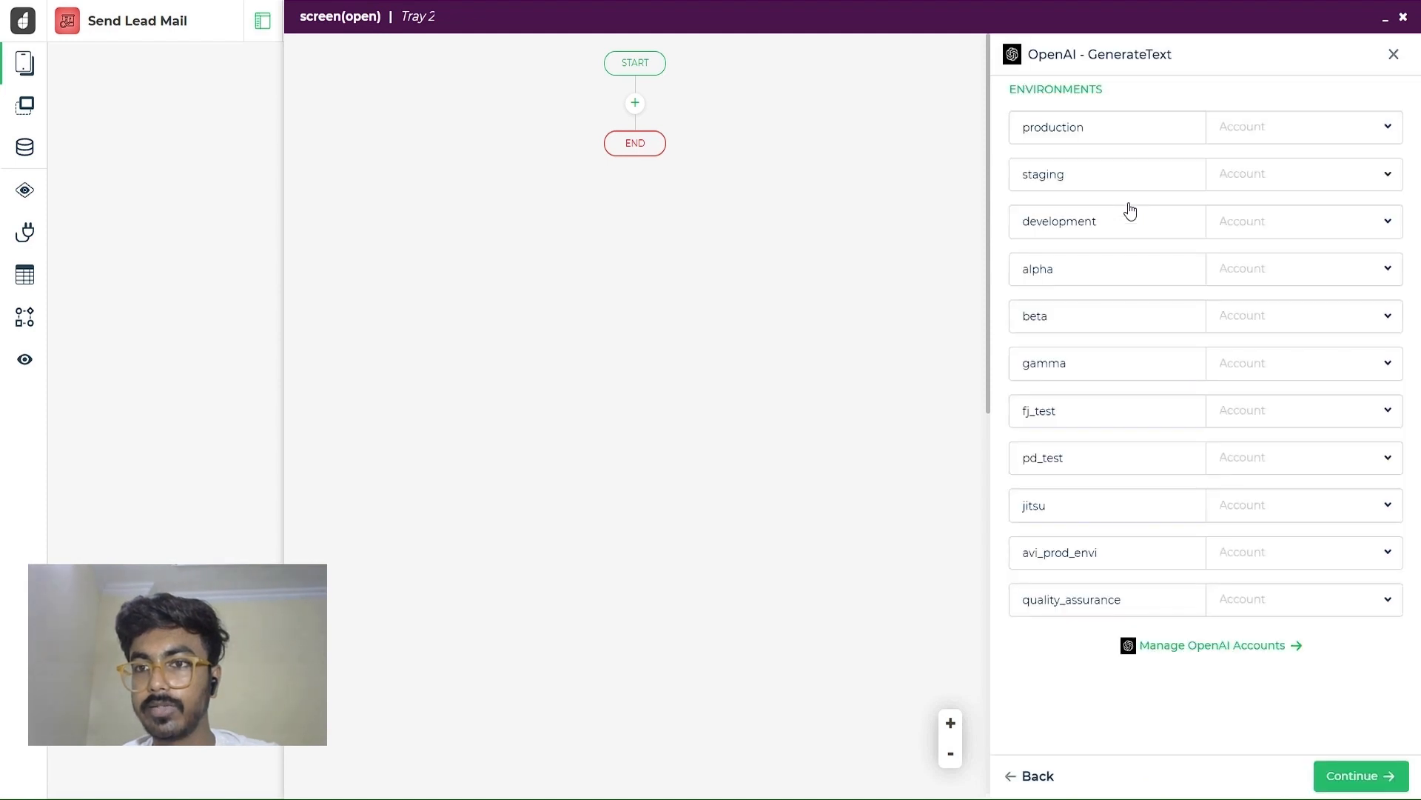
# Assign the DronaHQ account to the production environment and continue to the action's request settings
pyautogui.click(1287, 142)
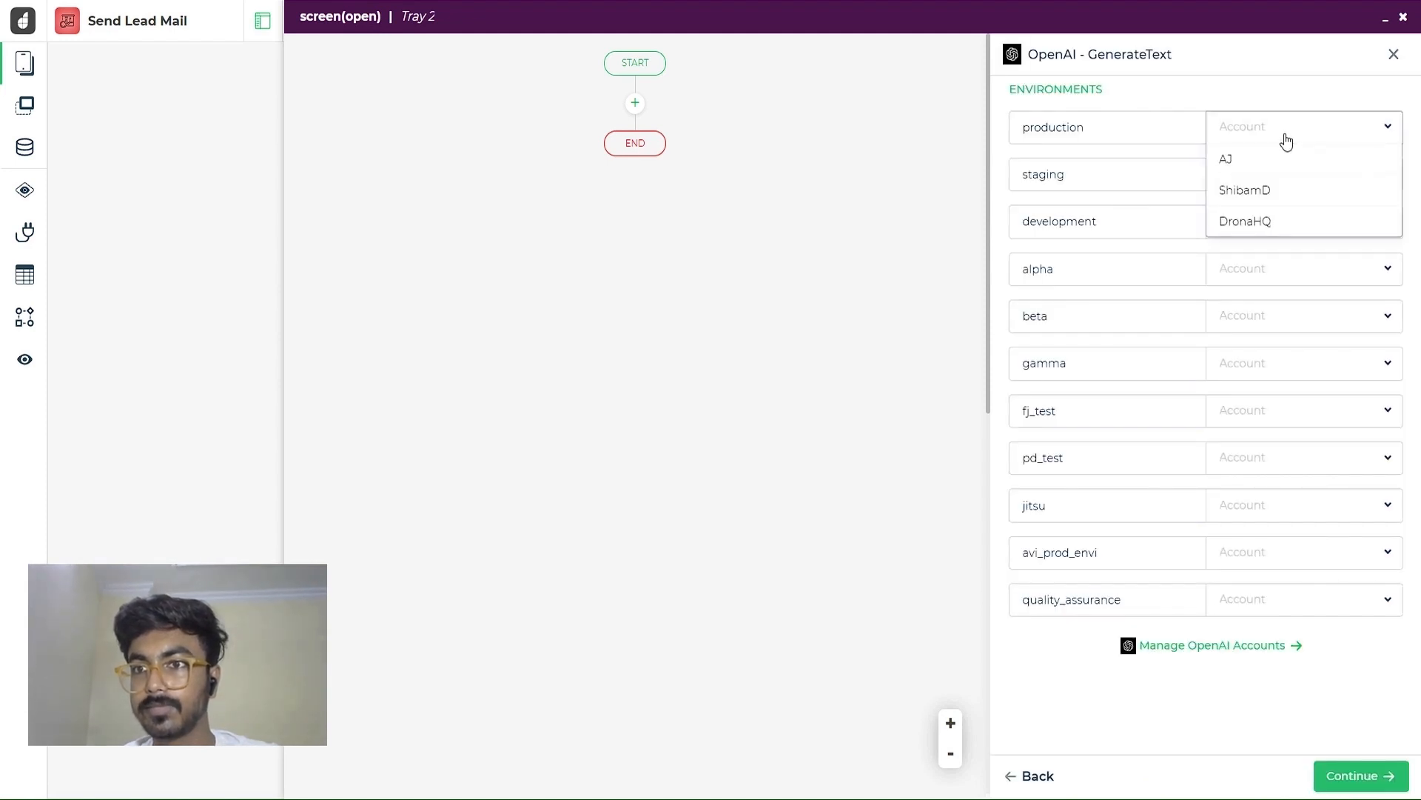
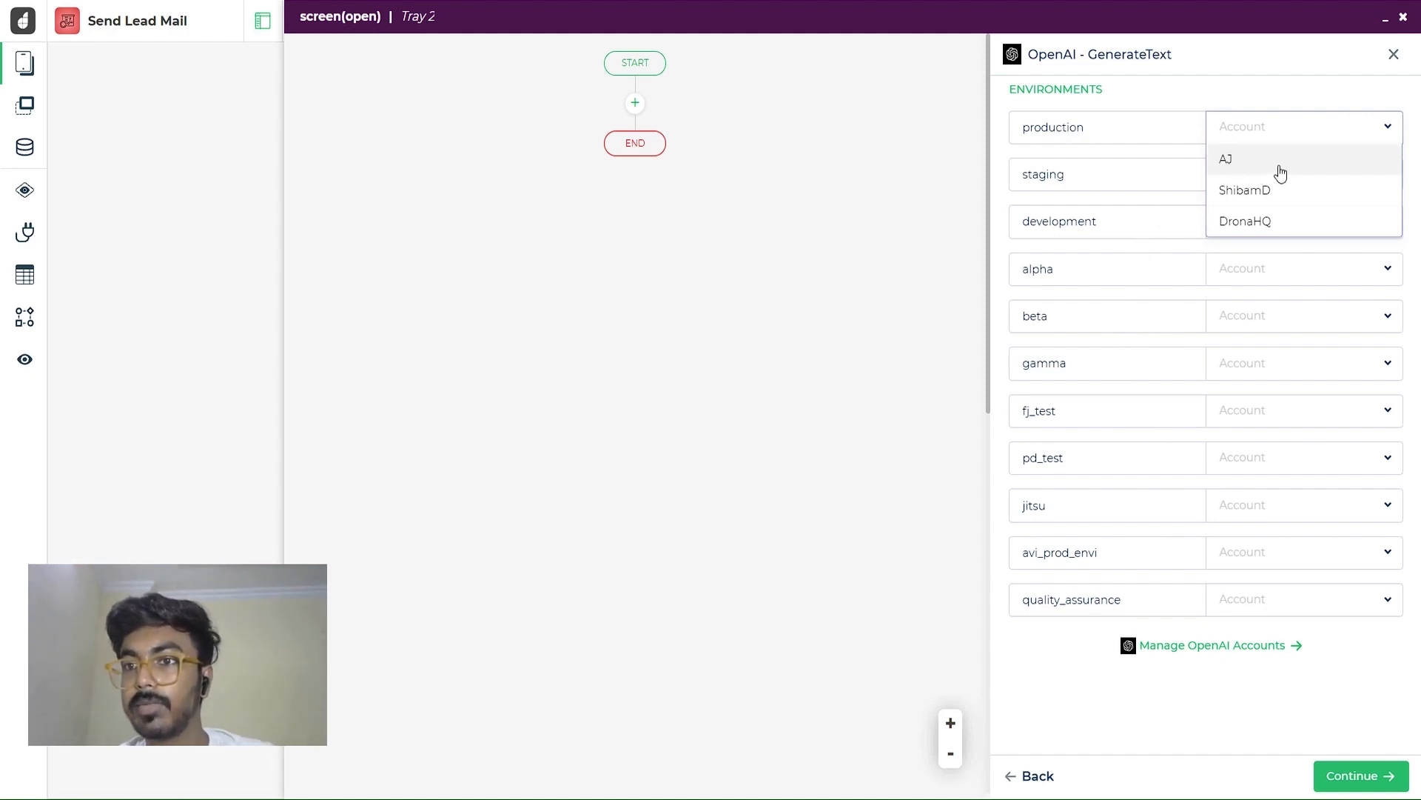
pyautogui.click(1245, 220)
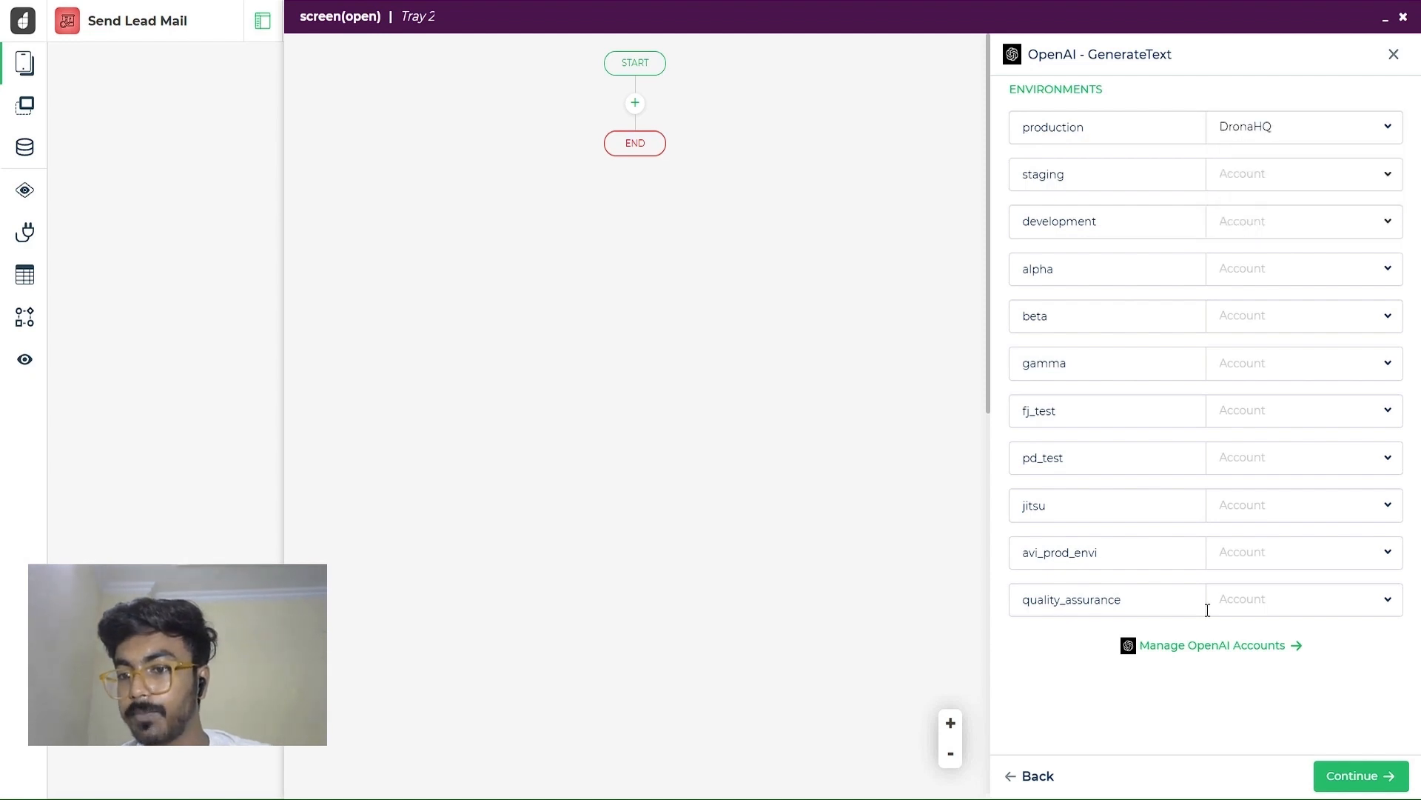
pyautogui.click(1357, 773)
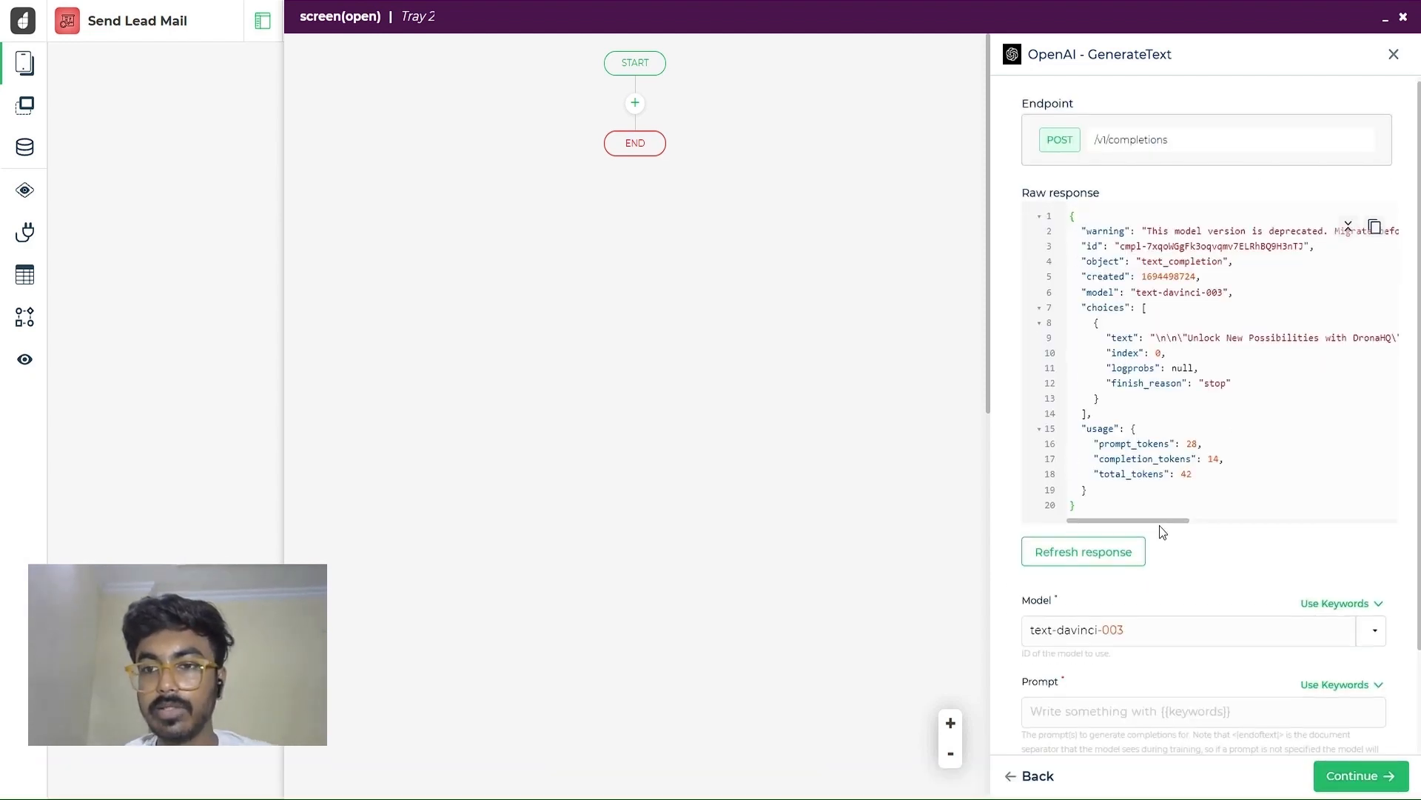
# Set the prompt to "write a marketing Email subject from DronaHQ to {{tablegrid.Company_Name}} regarding dronaHQ and its Services in 4-5 words" and continue
pyautogui.scroll(-2, 1108, 540)
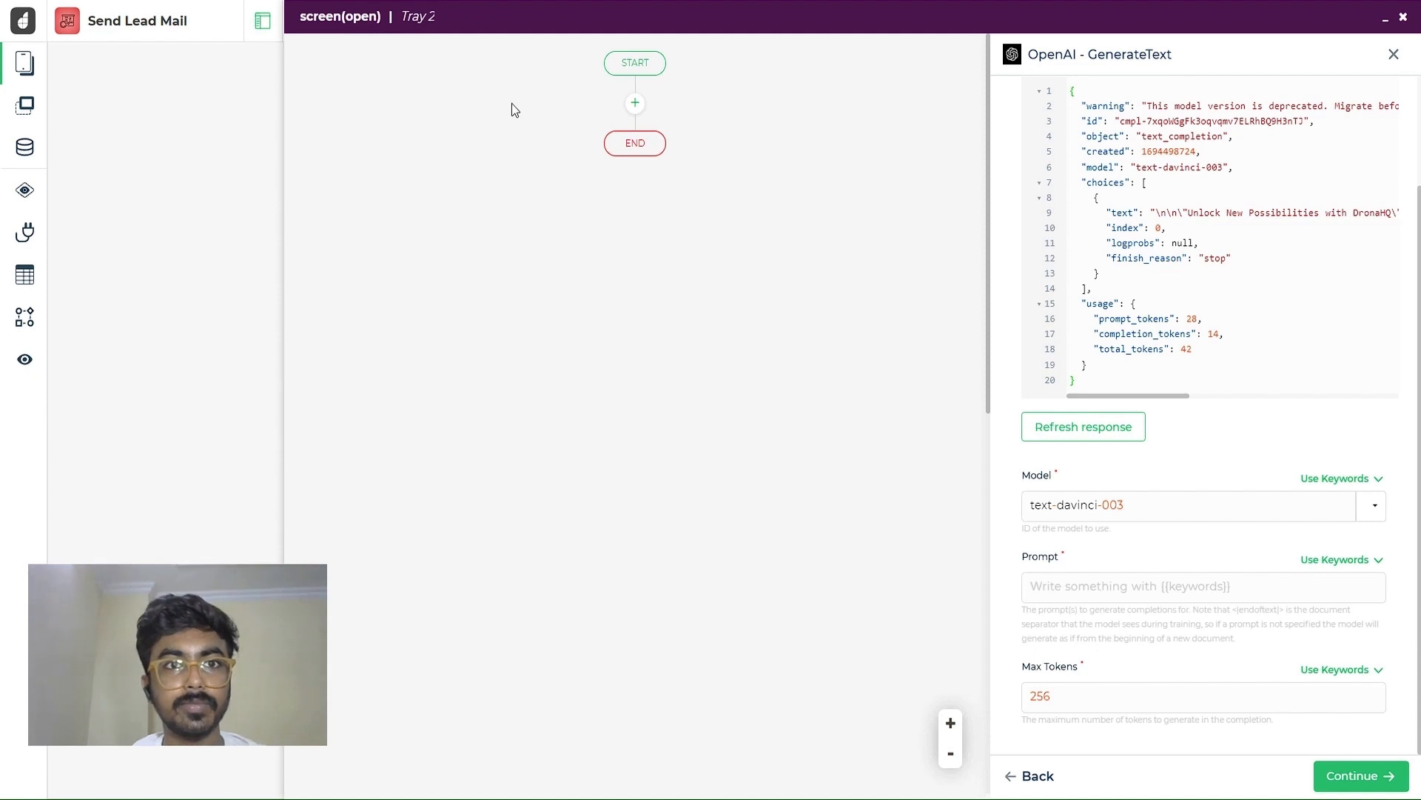
pyautogui.hotkey('ctrl', 'v')
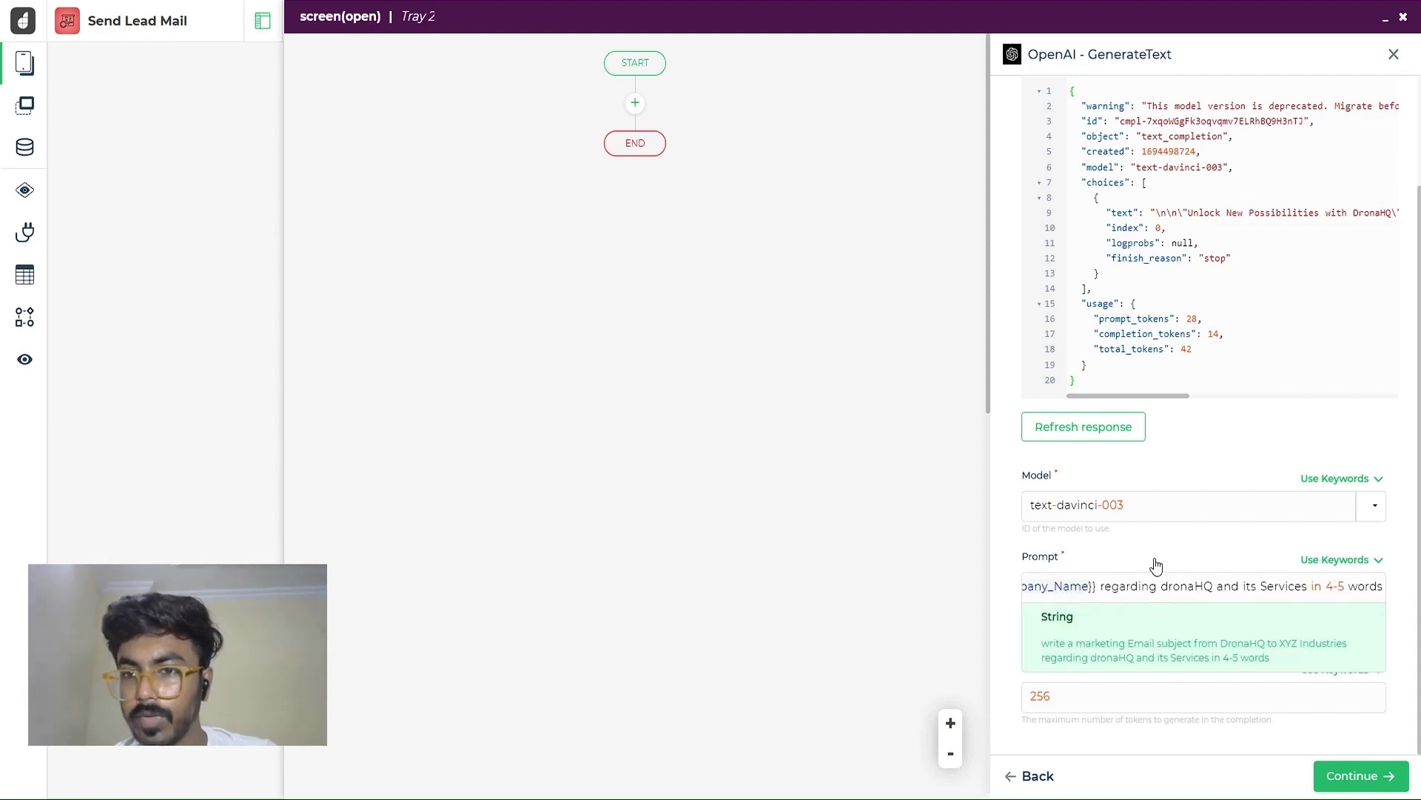
pyautogui.scroll(2, 1155, 566)
pyautogui.scroll(-2, 1140, 444)
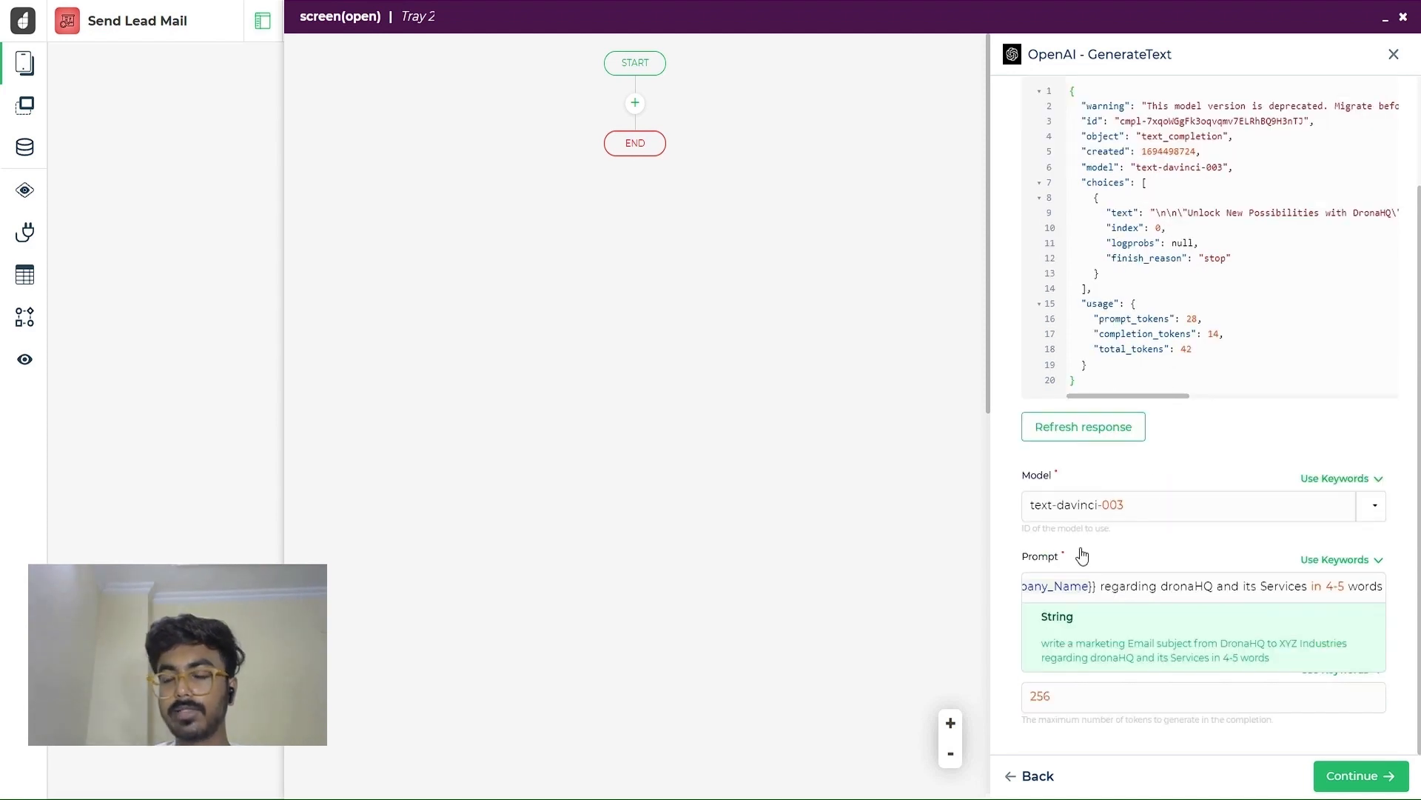
pyautogui.click(1110, 579)
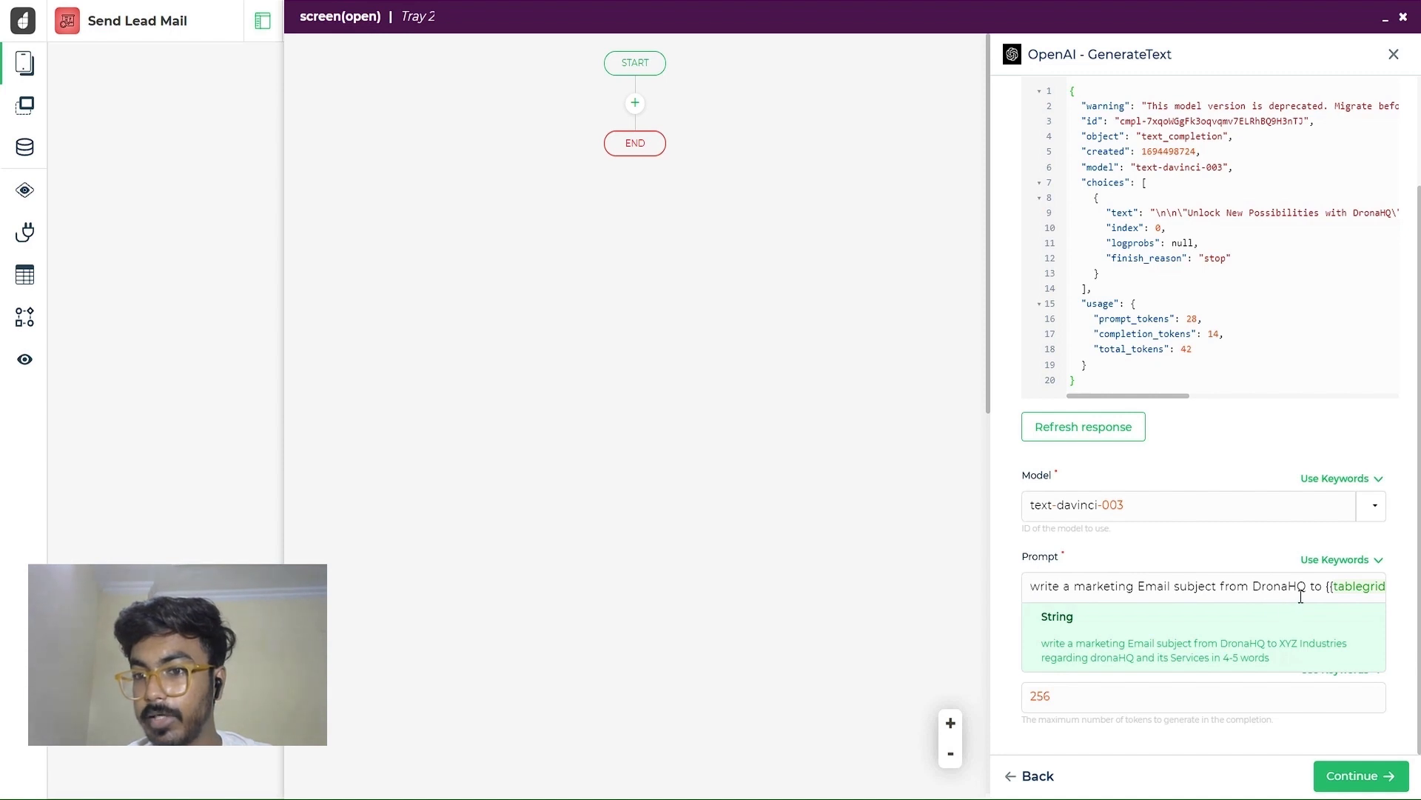
pyautogui.hscroll(2, 1300, 597)
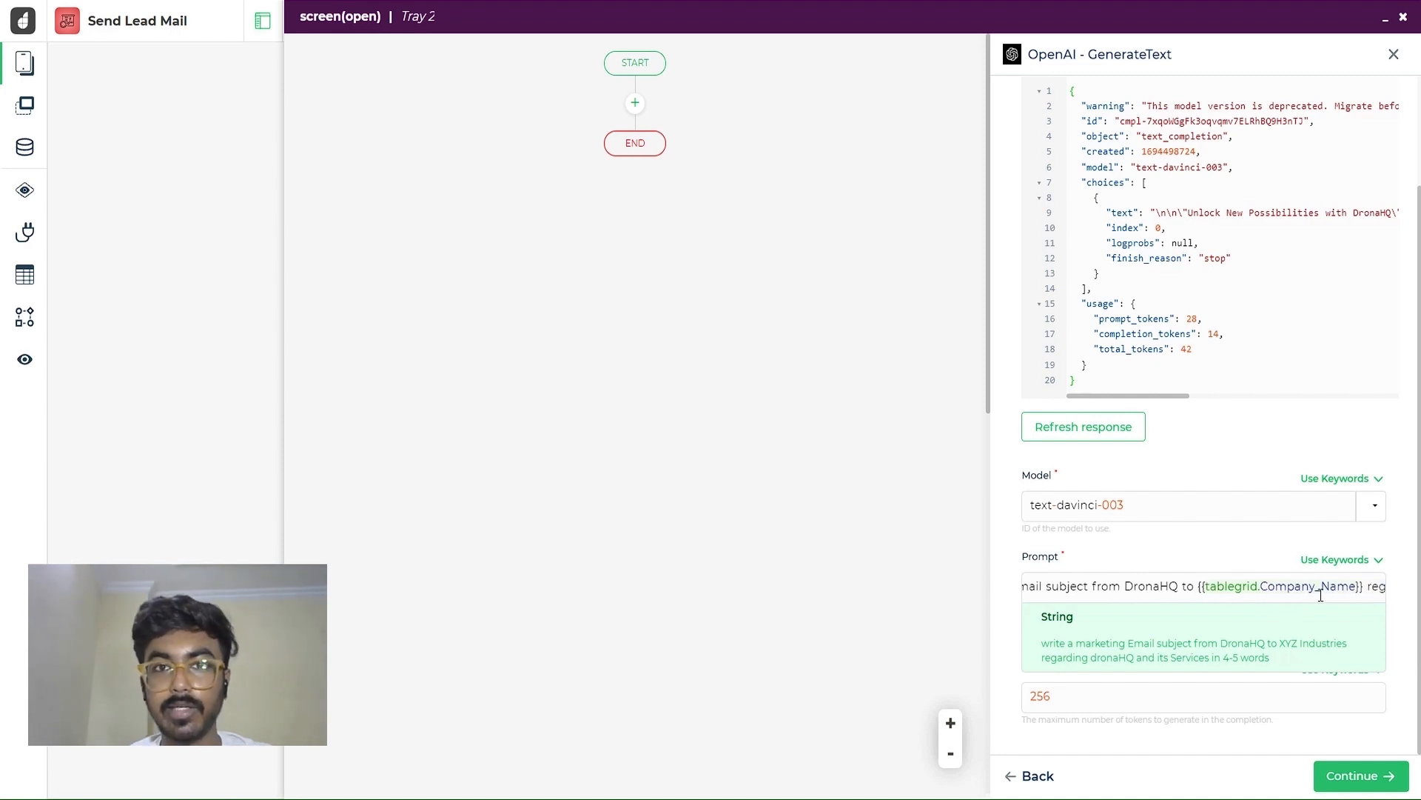
pyautogui.hscroll(2, 1321, 594)
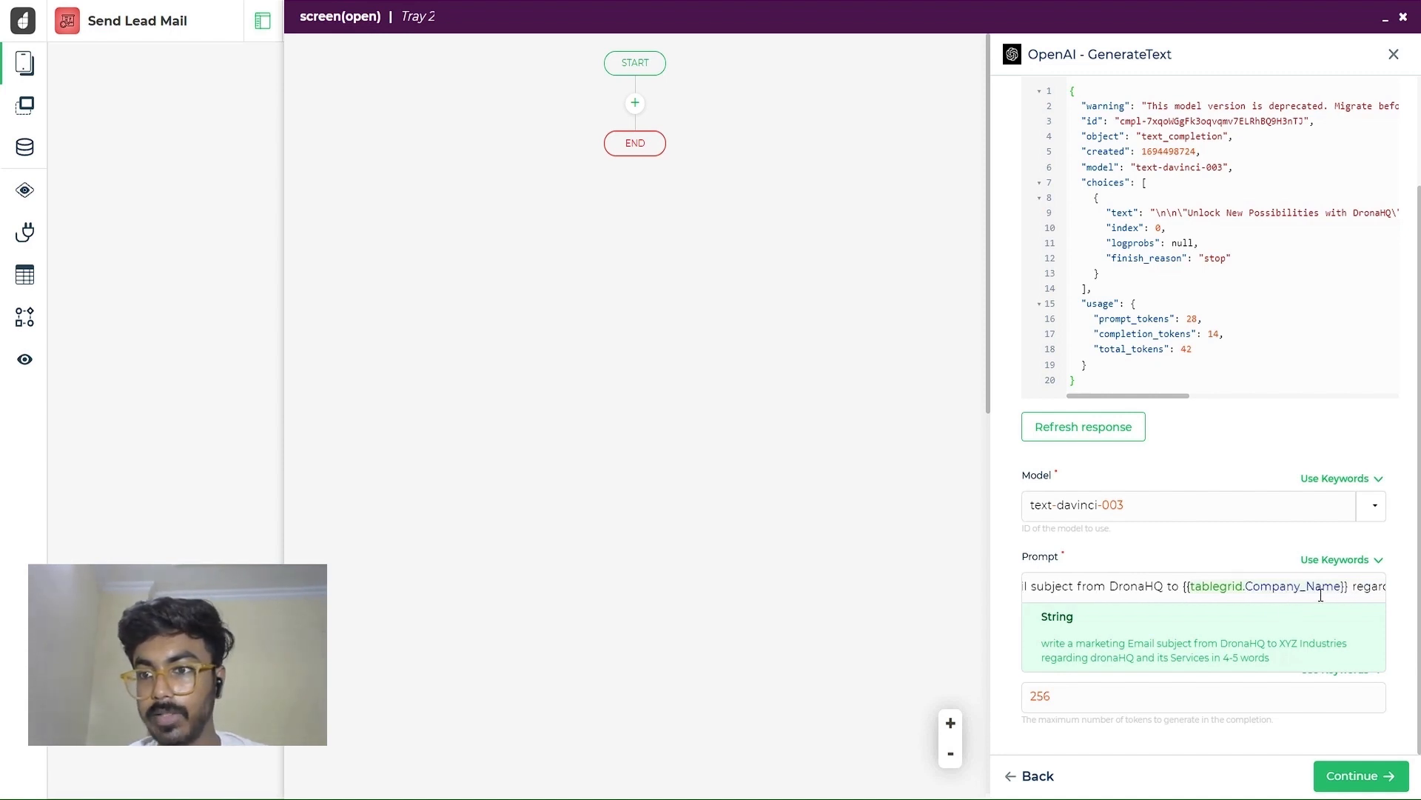
pyautogui.hscroll(3, 1320, 594)
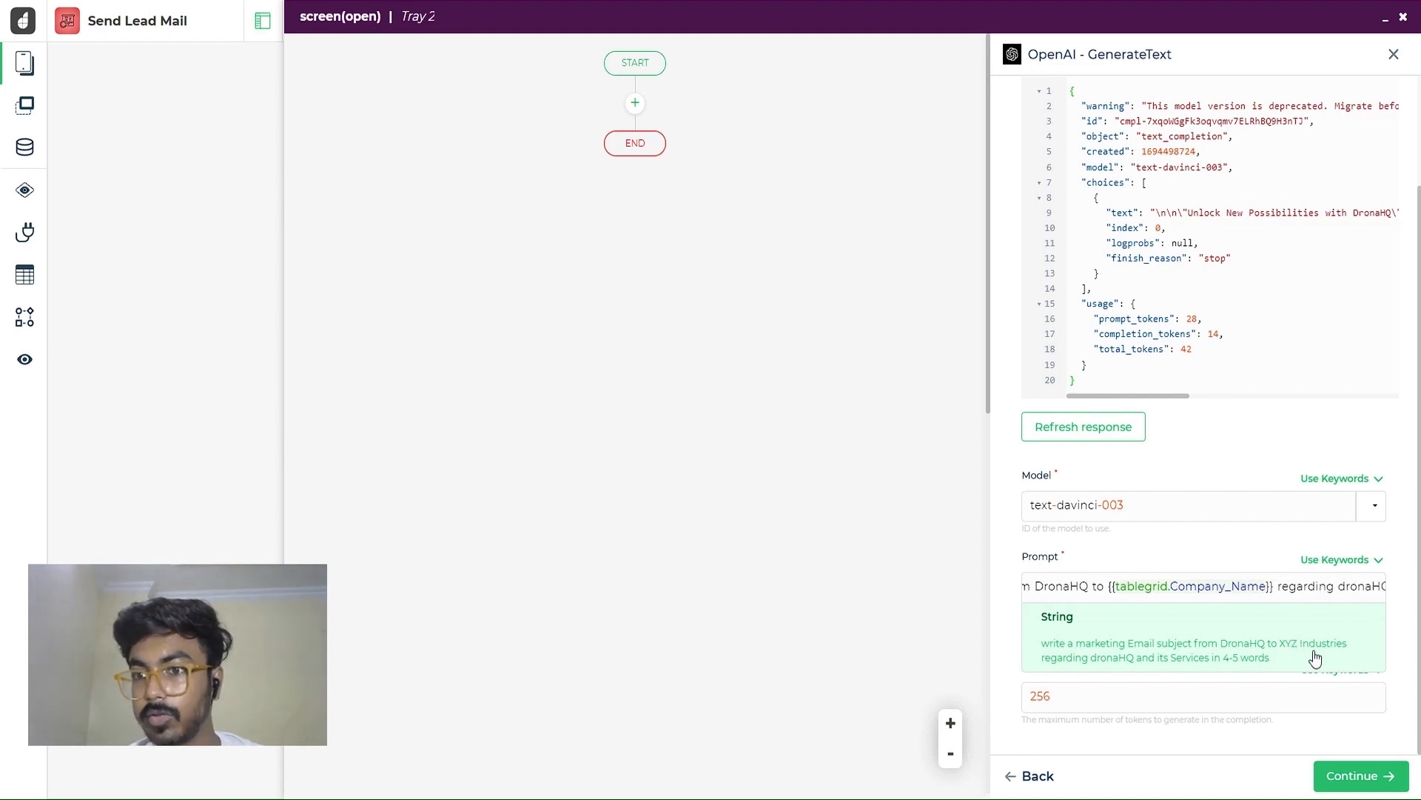
pyautogui.hscroll(3, 1274, 586)
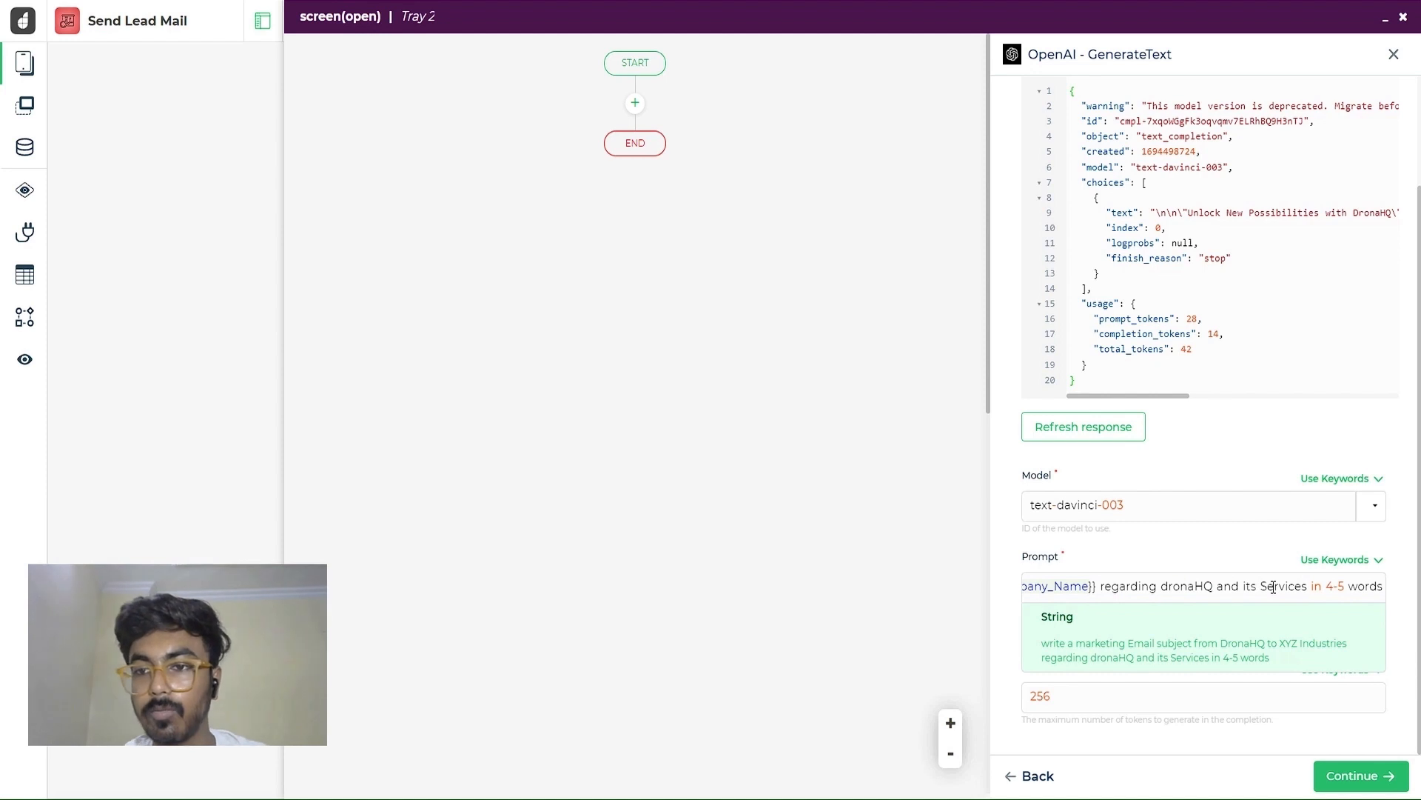
pyautogui.click(1175, 542)
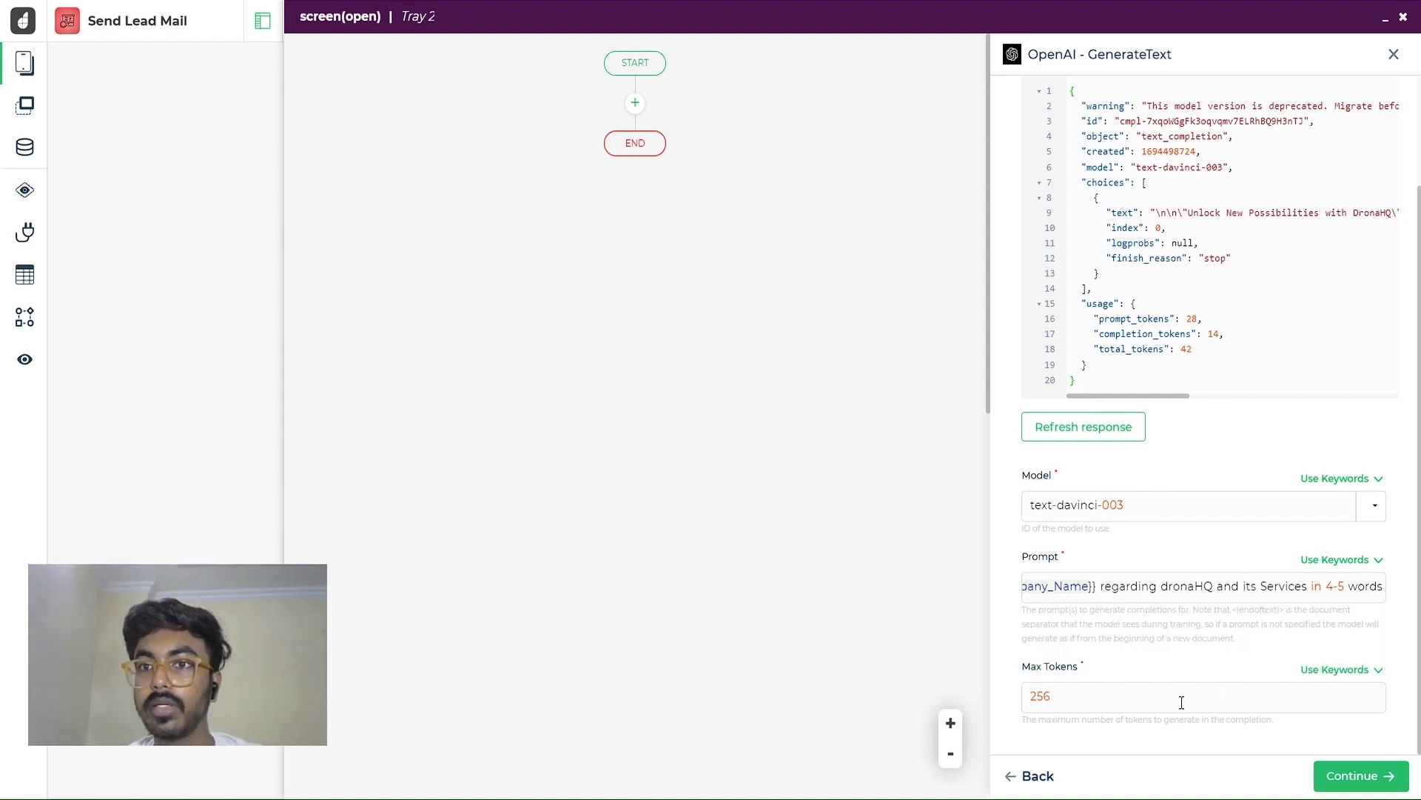
pyautogui.click(1361, 775)
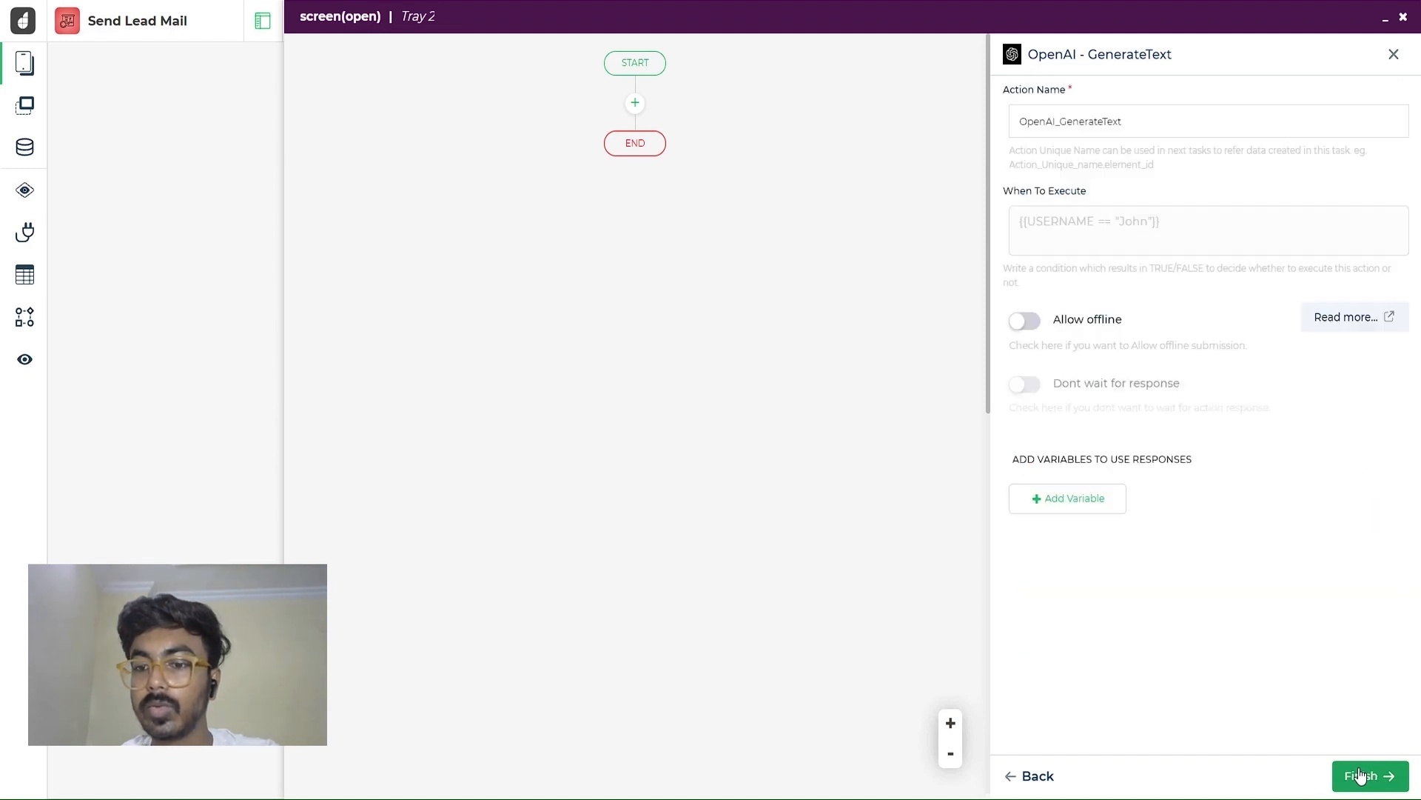
# Rename the OpenAI GenerateText action to OpenAI_GenSubject
pyautogui.click(1133, 122)
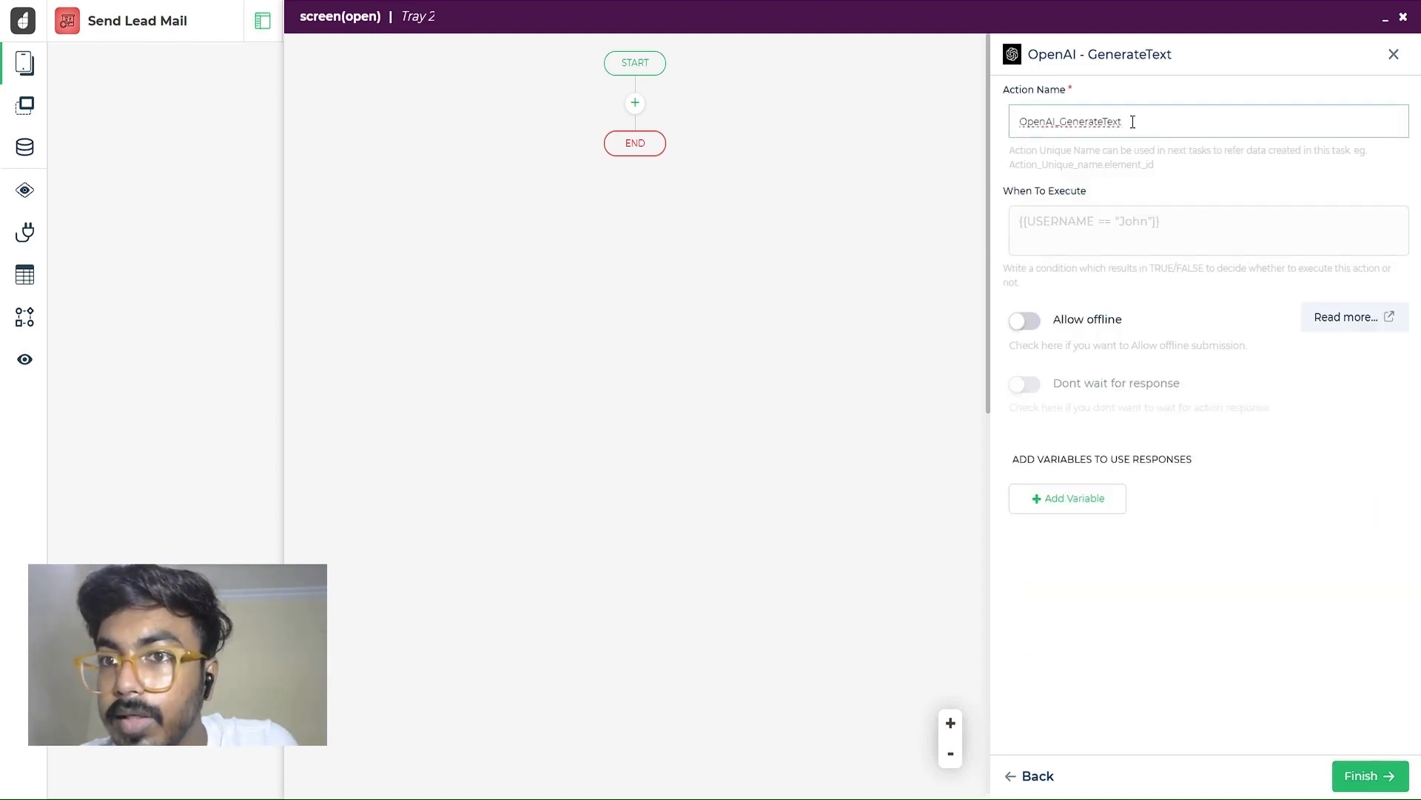
pyautogui.press('BackSpace')
pyautogui.press('BackSpace')
pyautogui.press('BackSpace')
pyautogui.press('BackSpace')
pyautogui.press('BackSpace')
pyautogui.press('BackSpace')
pyautogui.press('BackSpace')
pyautogui.press('BackSpace')
pyautogui.press('BackSpace')
pyautogui.press('BackSpace')
pyautogui.press('BackSpace')
pyautogui.press('BackSpace')
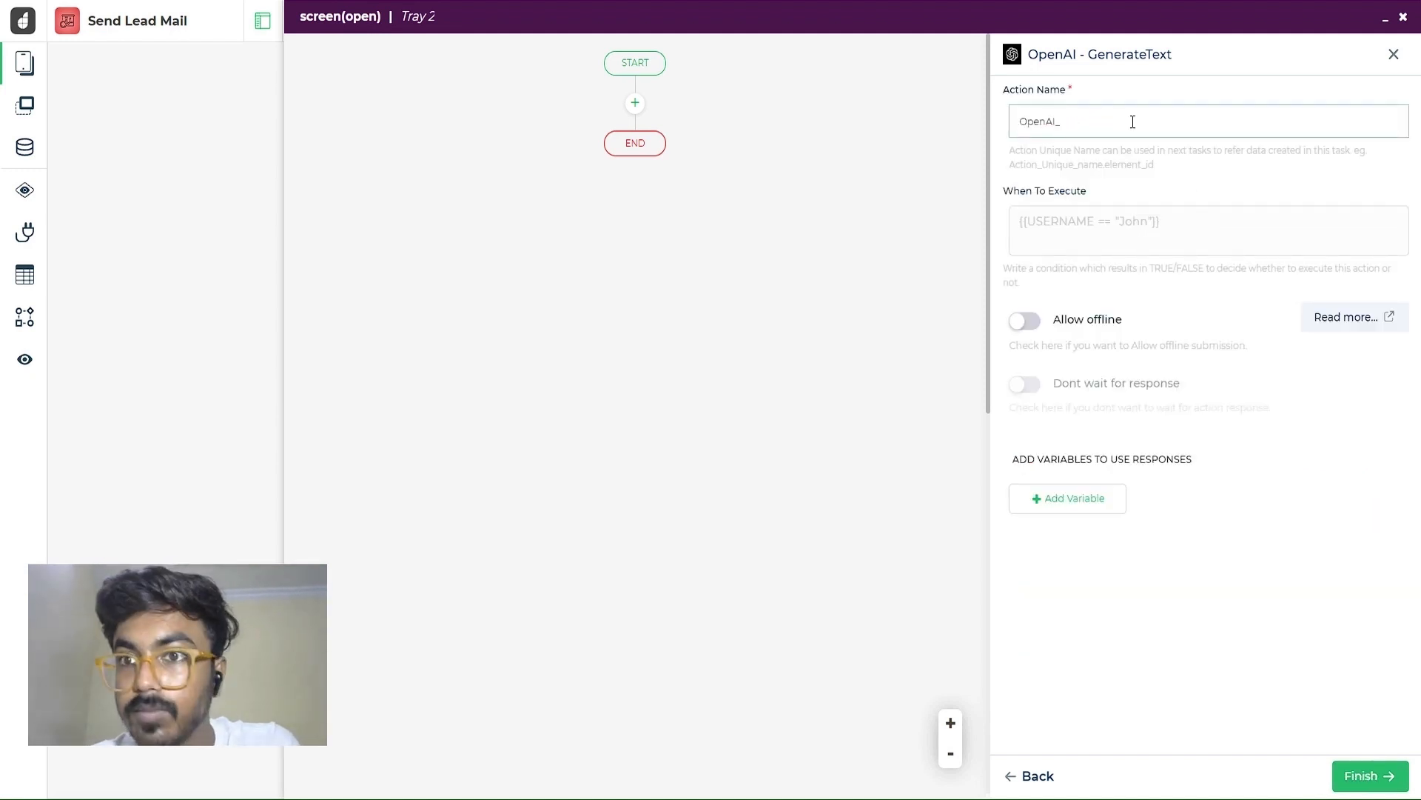
pyautogui.write('F')
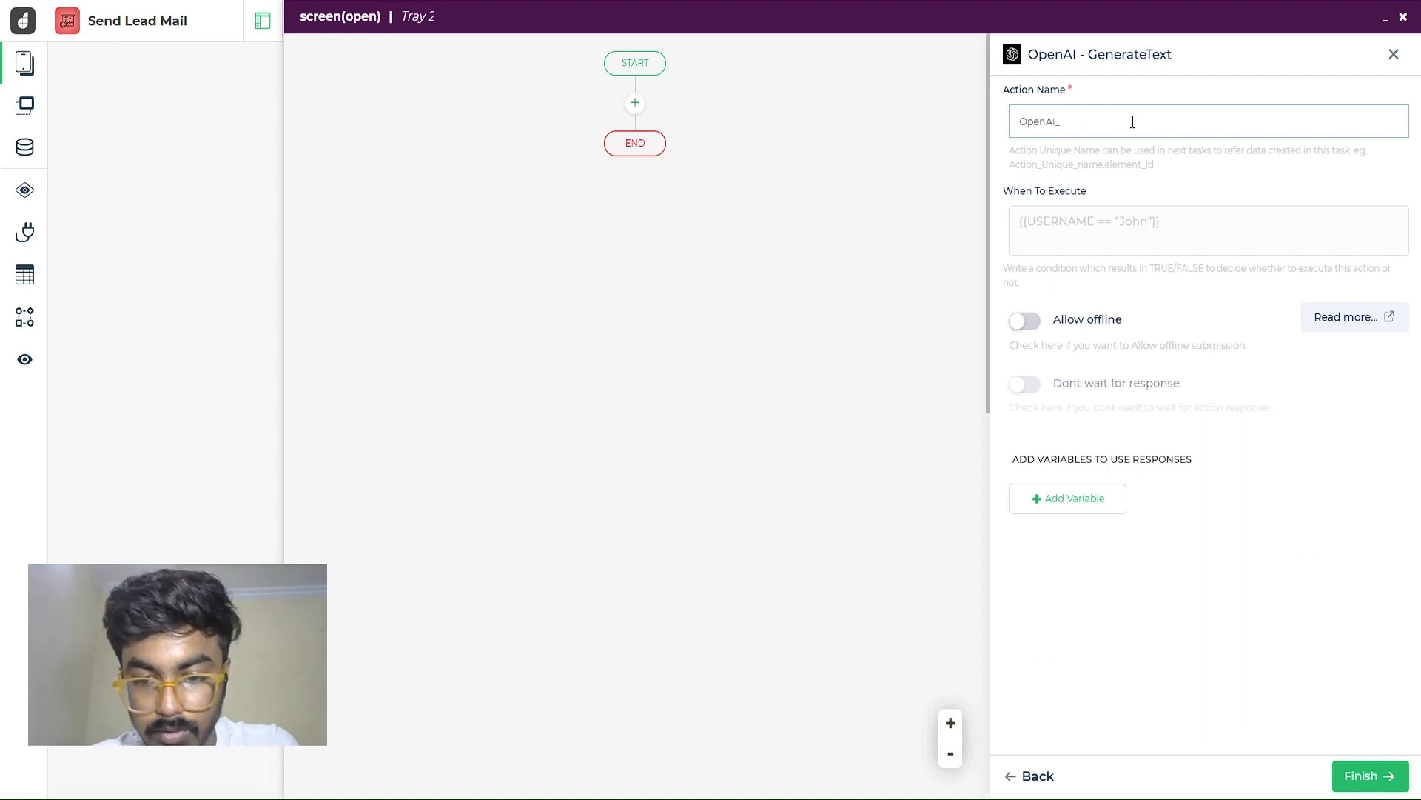
pyautogui.write('GEN')
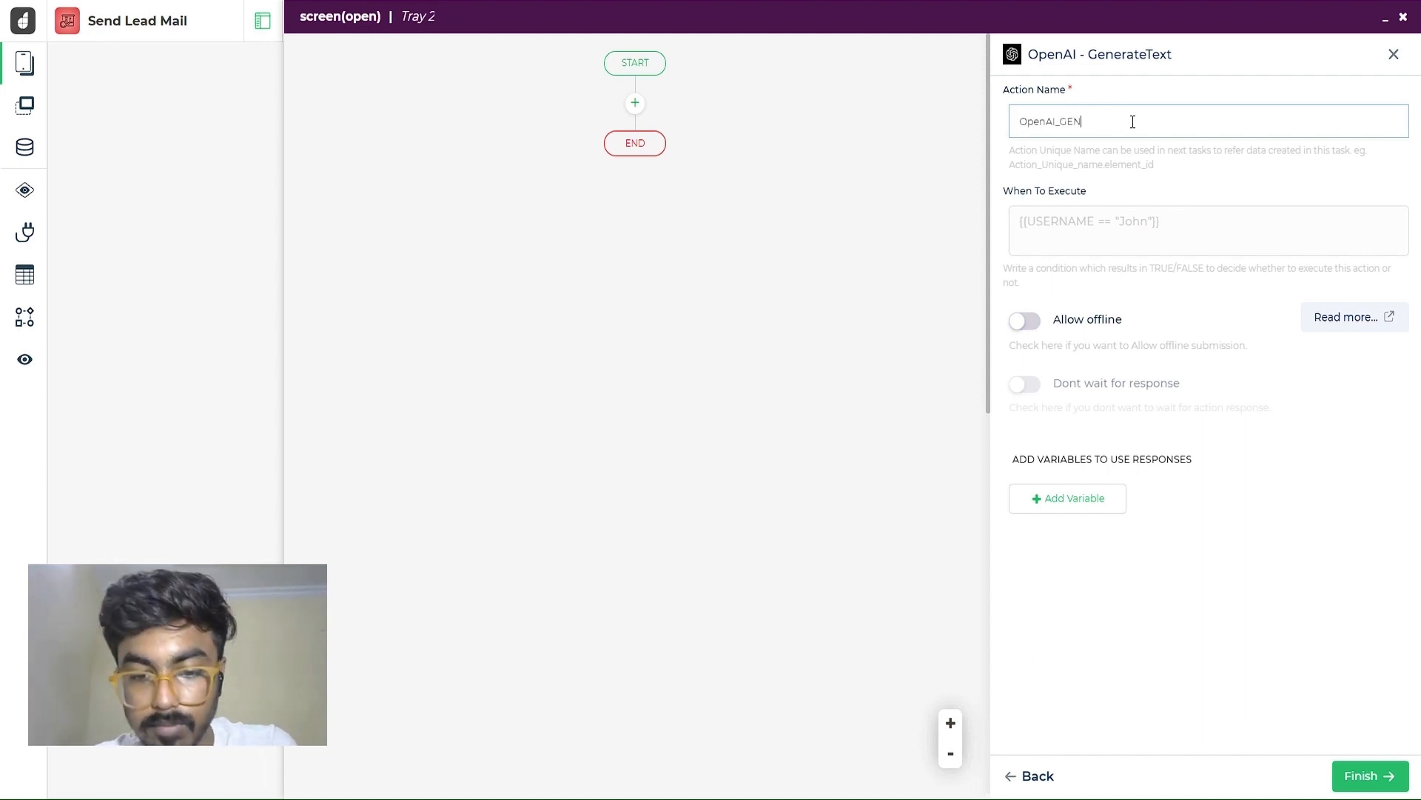
pyautogui.press('BackSpace')
pyautogui.press('BackSpace')
pyautogui.write('en')
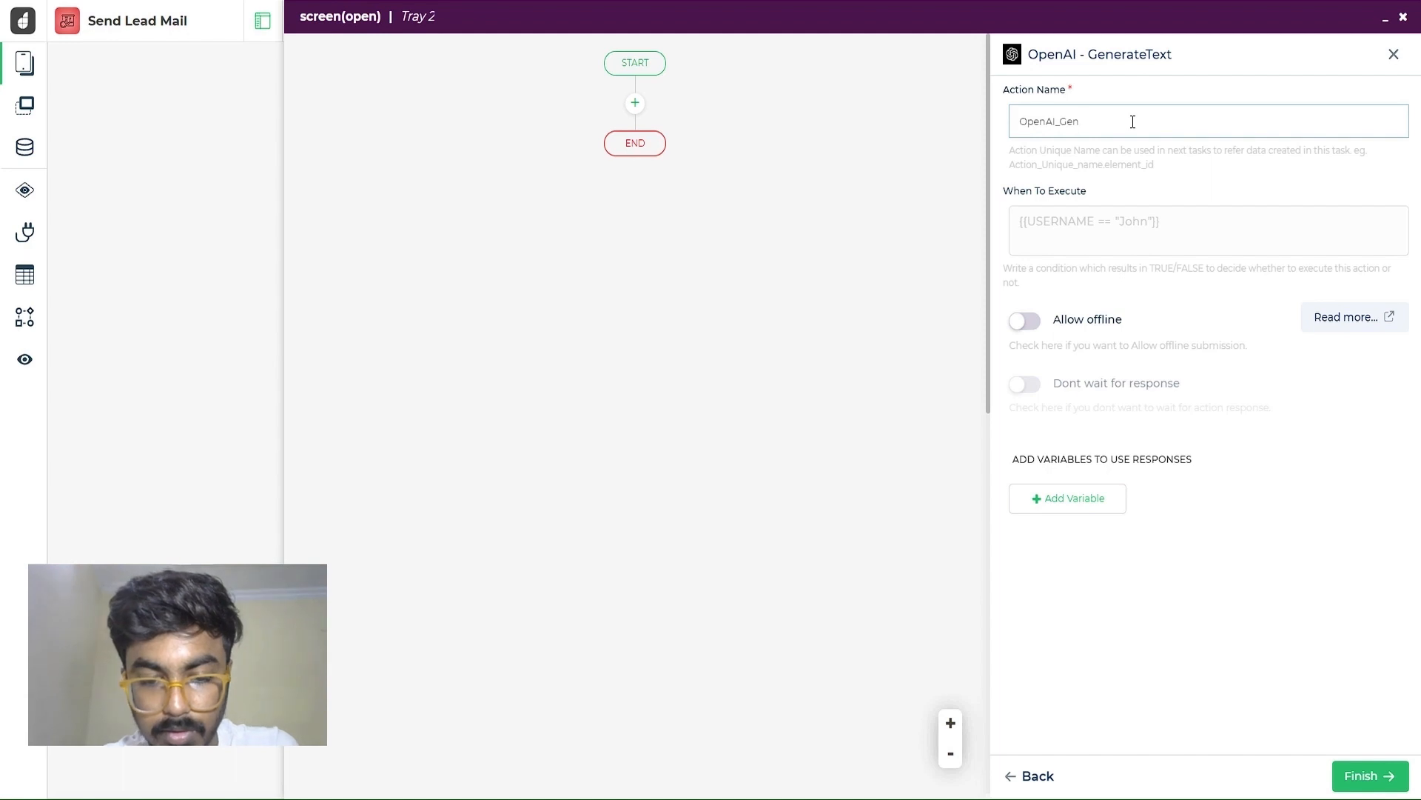
pyautogui.write('Sujec')
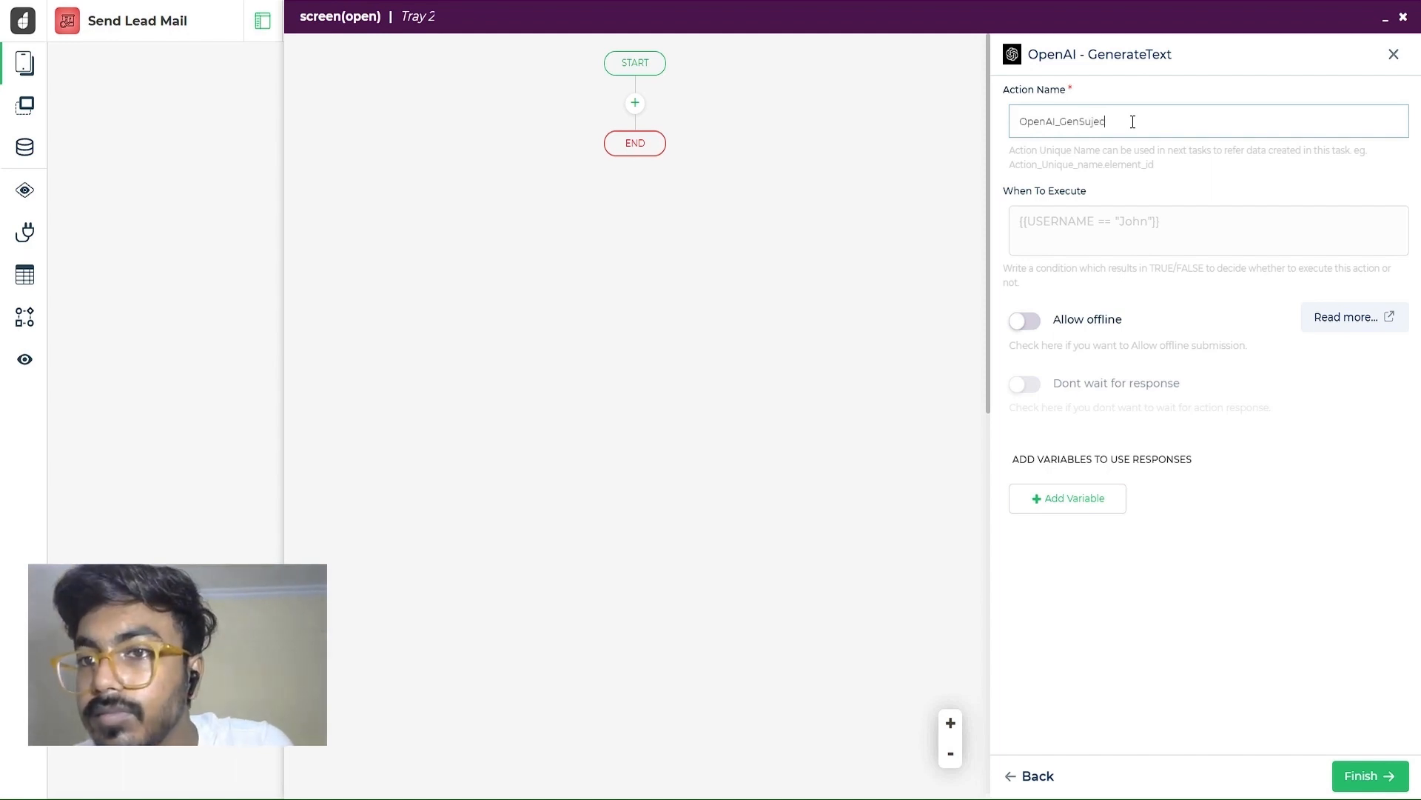
pyautogui.write('t')
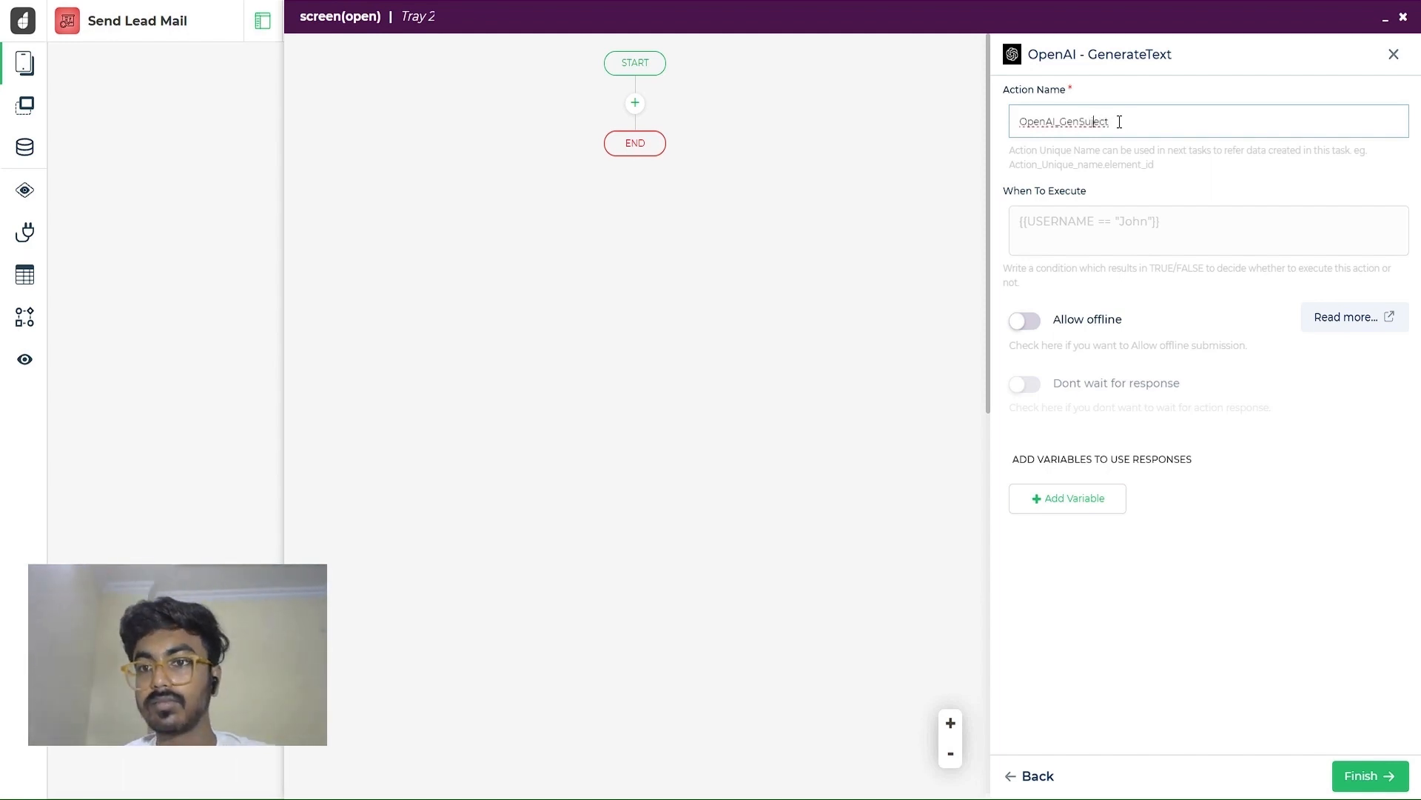
pyautogui.press('Left')
pyautogui.press('Left')
pyautogui.press('Left')
pyautogui.press('Left')
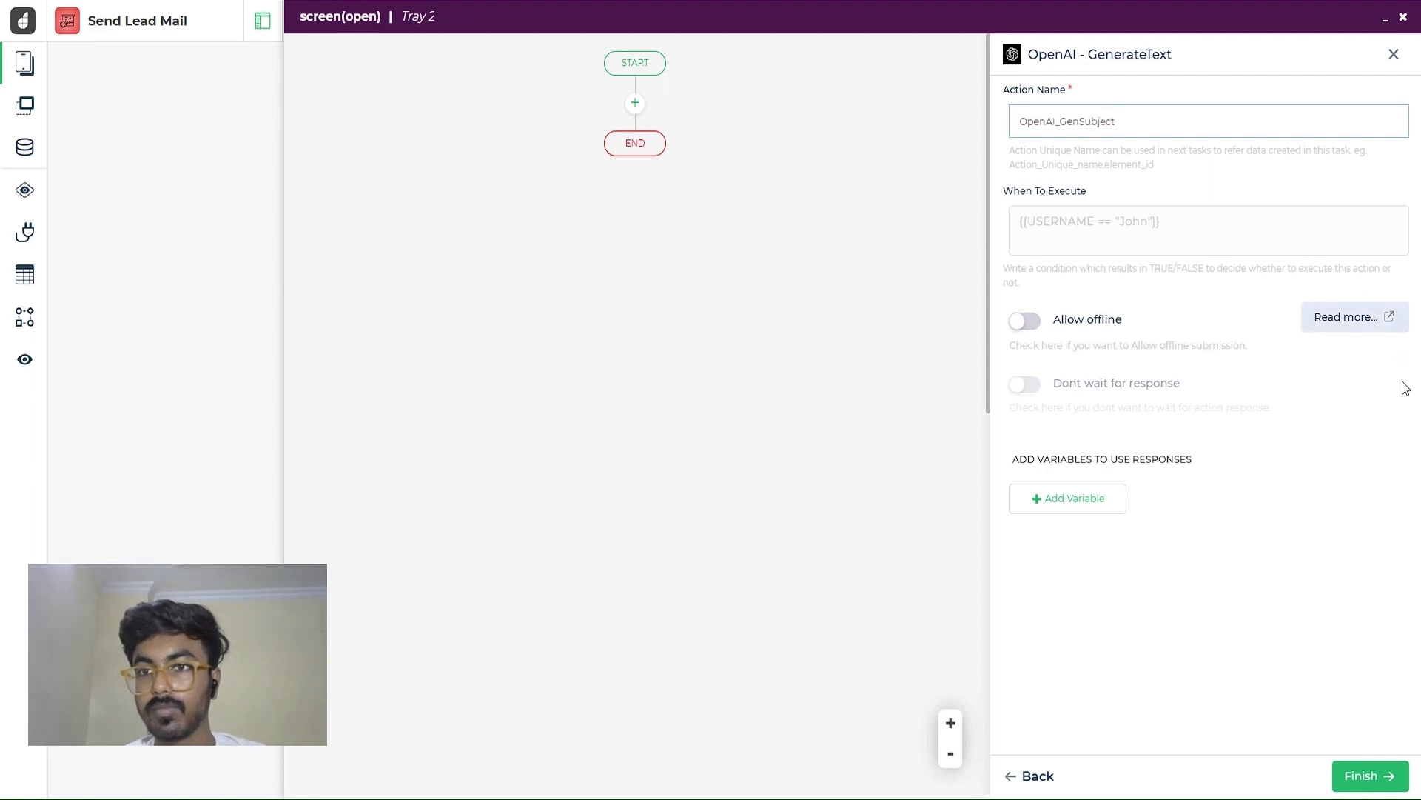
pyautogui.write('b')
# Add a response variable row, then return to the request settings, refresh the connector response and continue back to the action configuration
pyautogui.click(1111, 510)
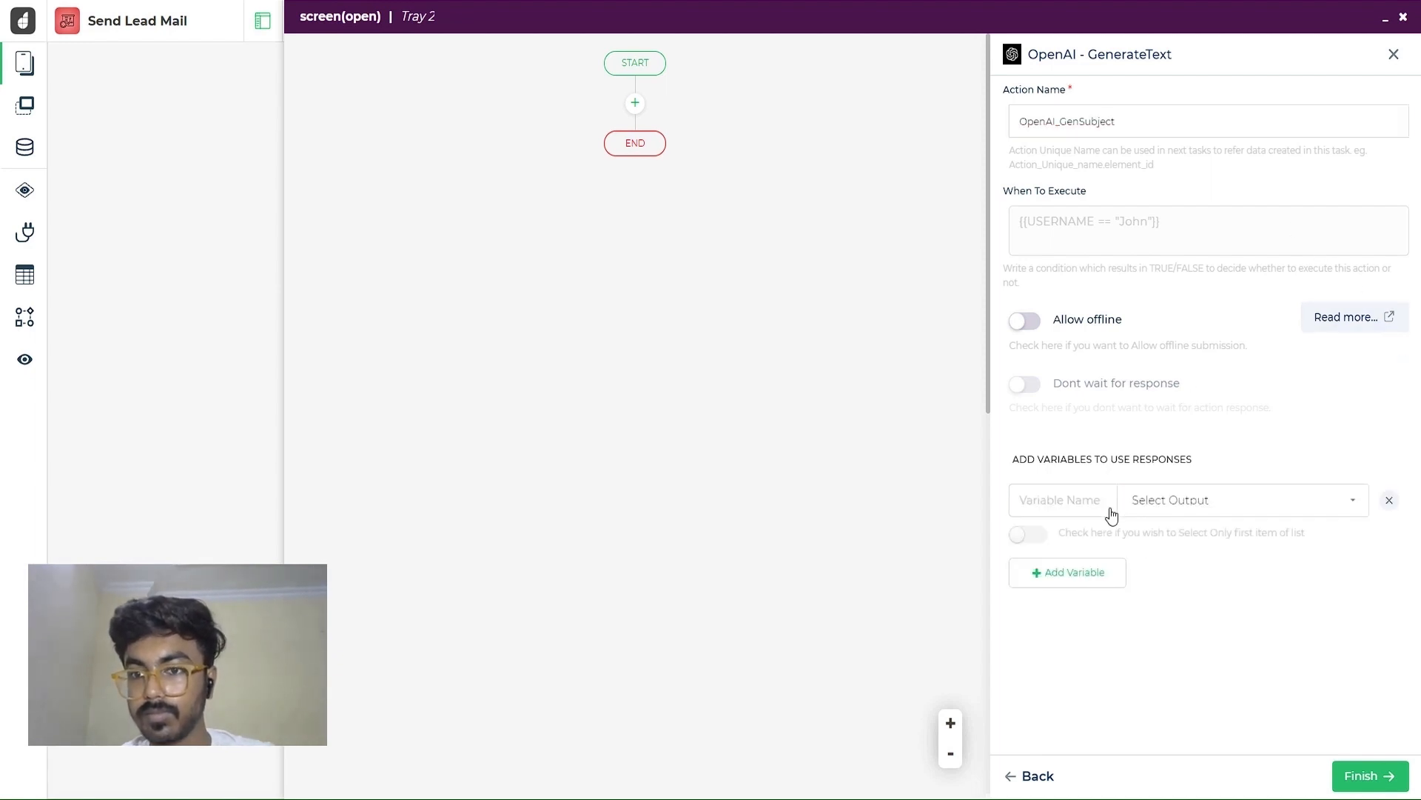
pyautogui.click(1169, 503)
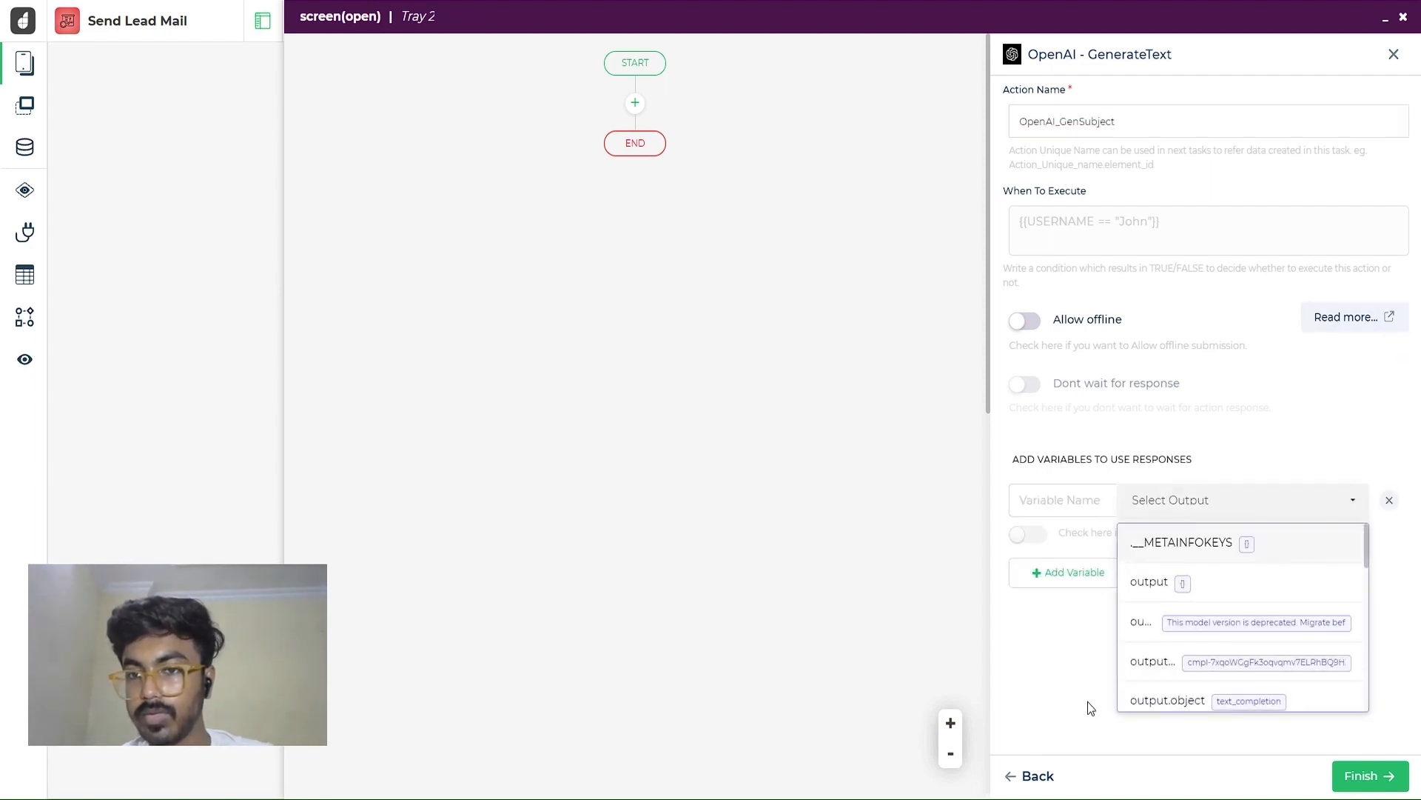
pyautogui.click(1030, 776)
pyautogui.click(1073, 419)
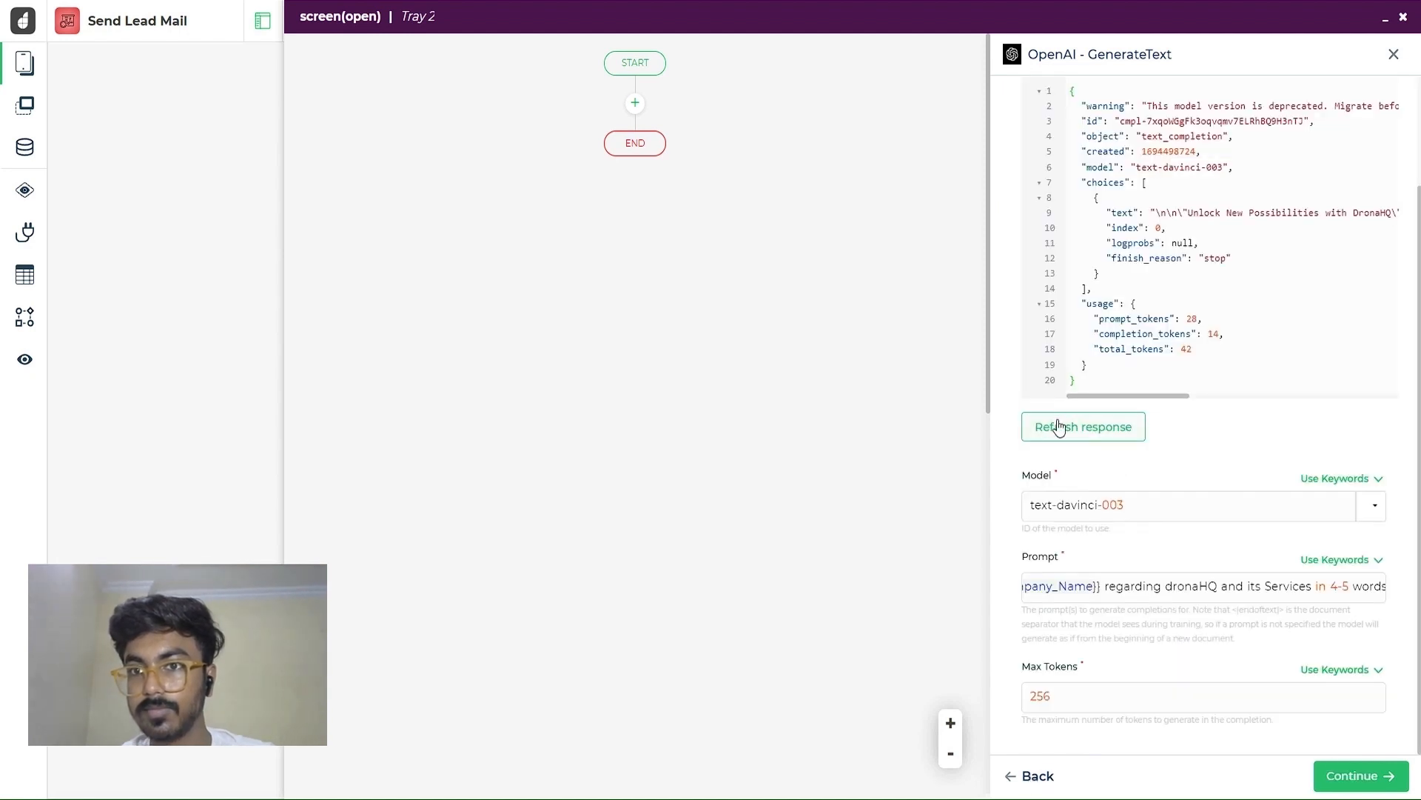
pyautogui.click(1081, 362)
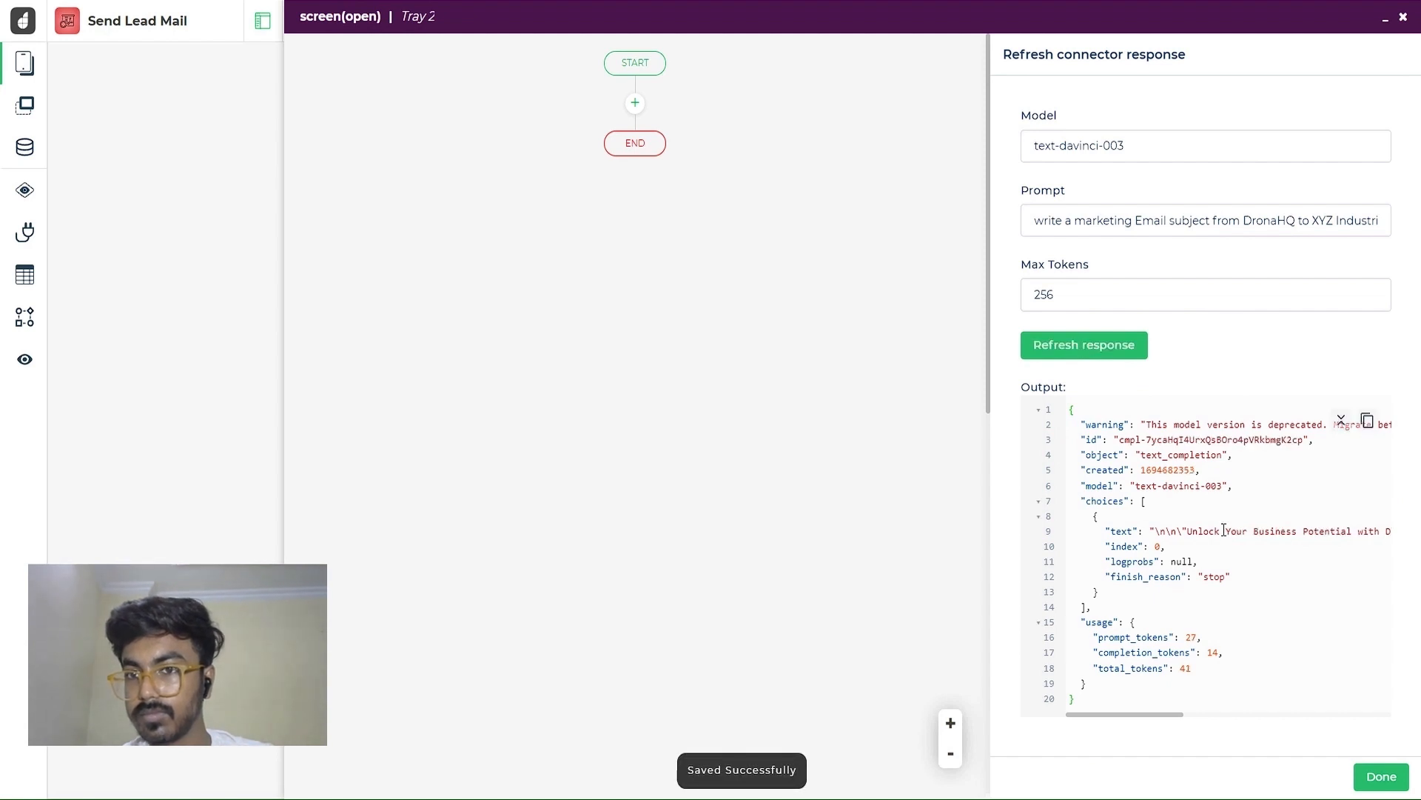
pyautogui.hscroll(10, 1224, 529)
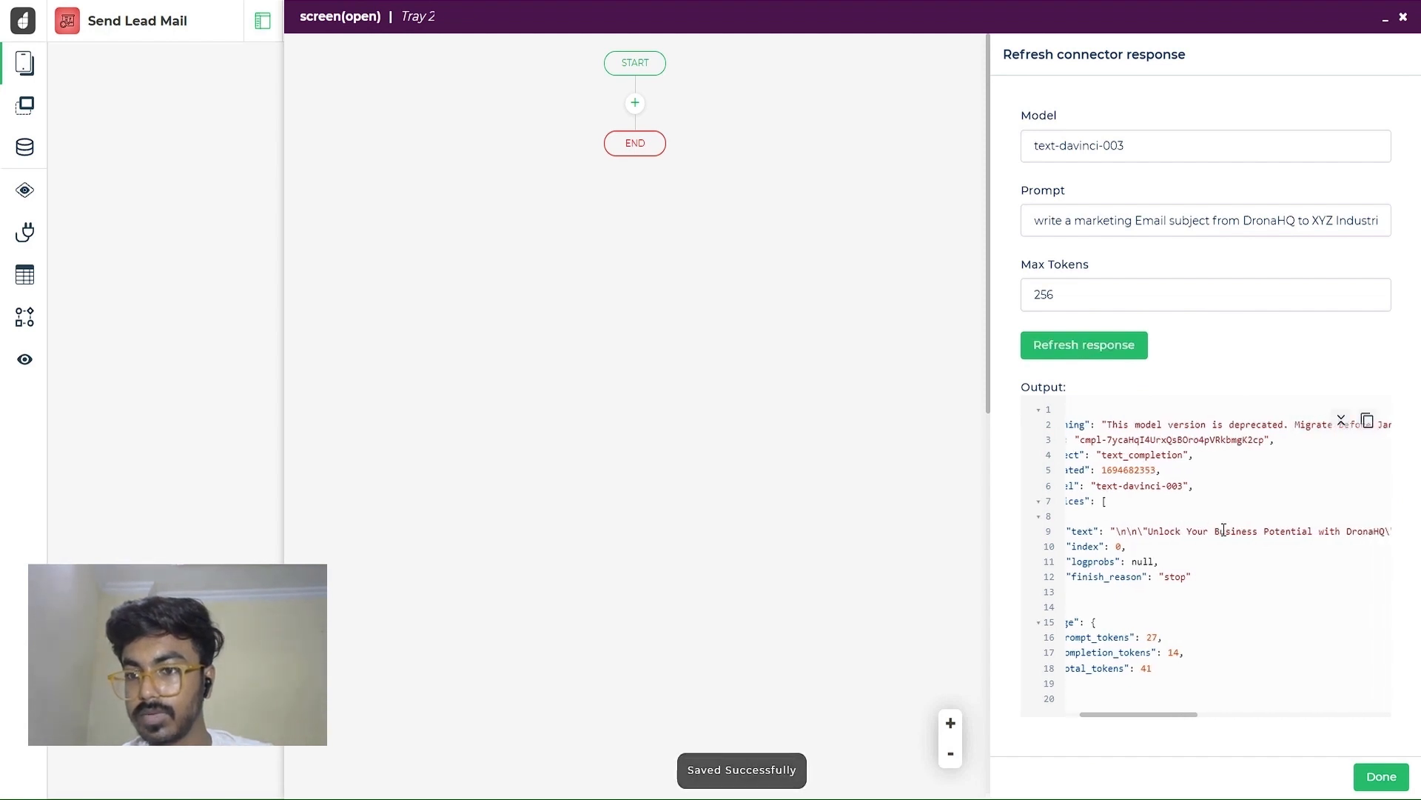
pyautogui.click(1383, 776)
pyautogui.click(1360, 775)
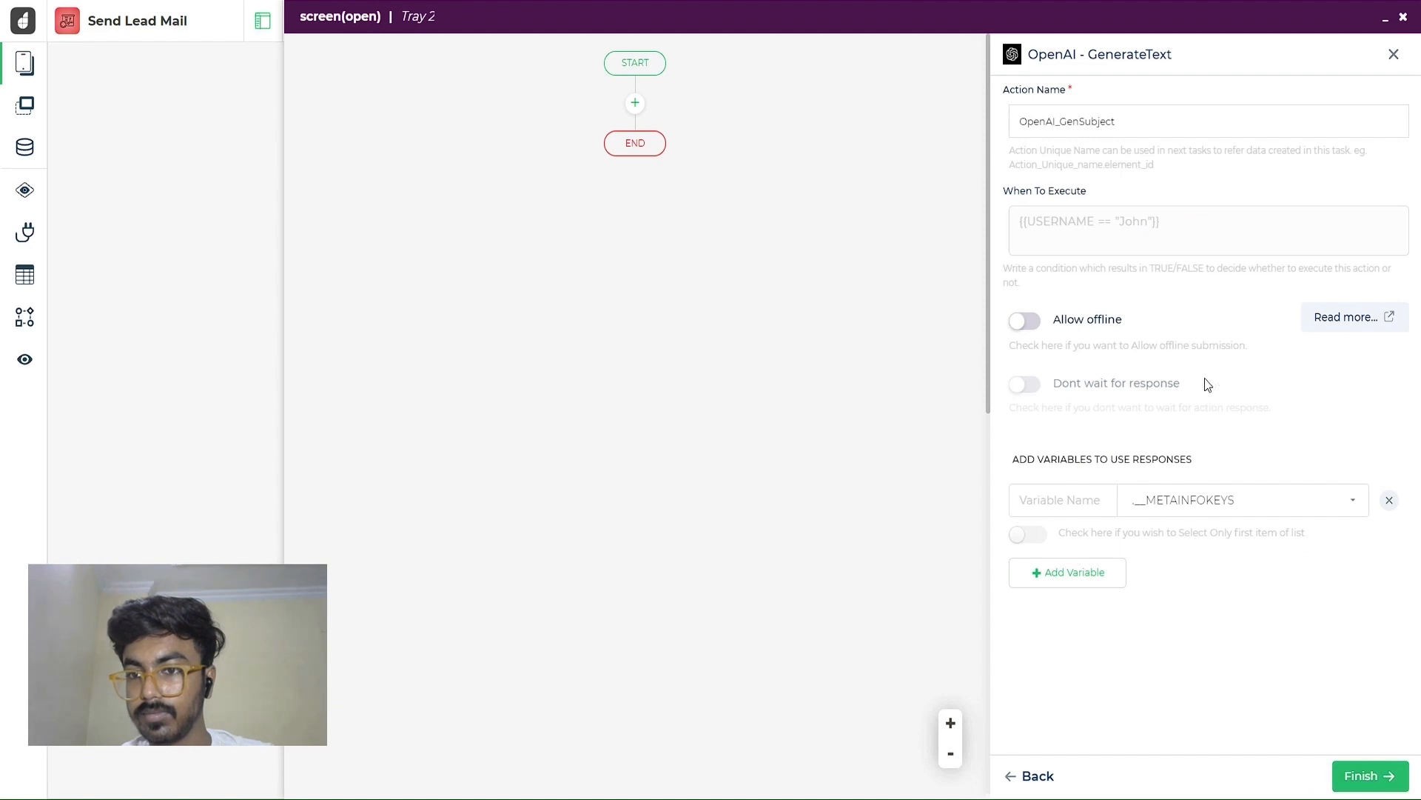
# Map the response variable to output.choices.text, name it sub, and finish the OpenAI action
pyautogui.click(1190, 500)
pyautogui.scroll(-3, 1185, 629)
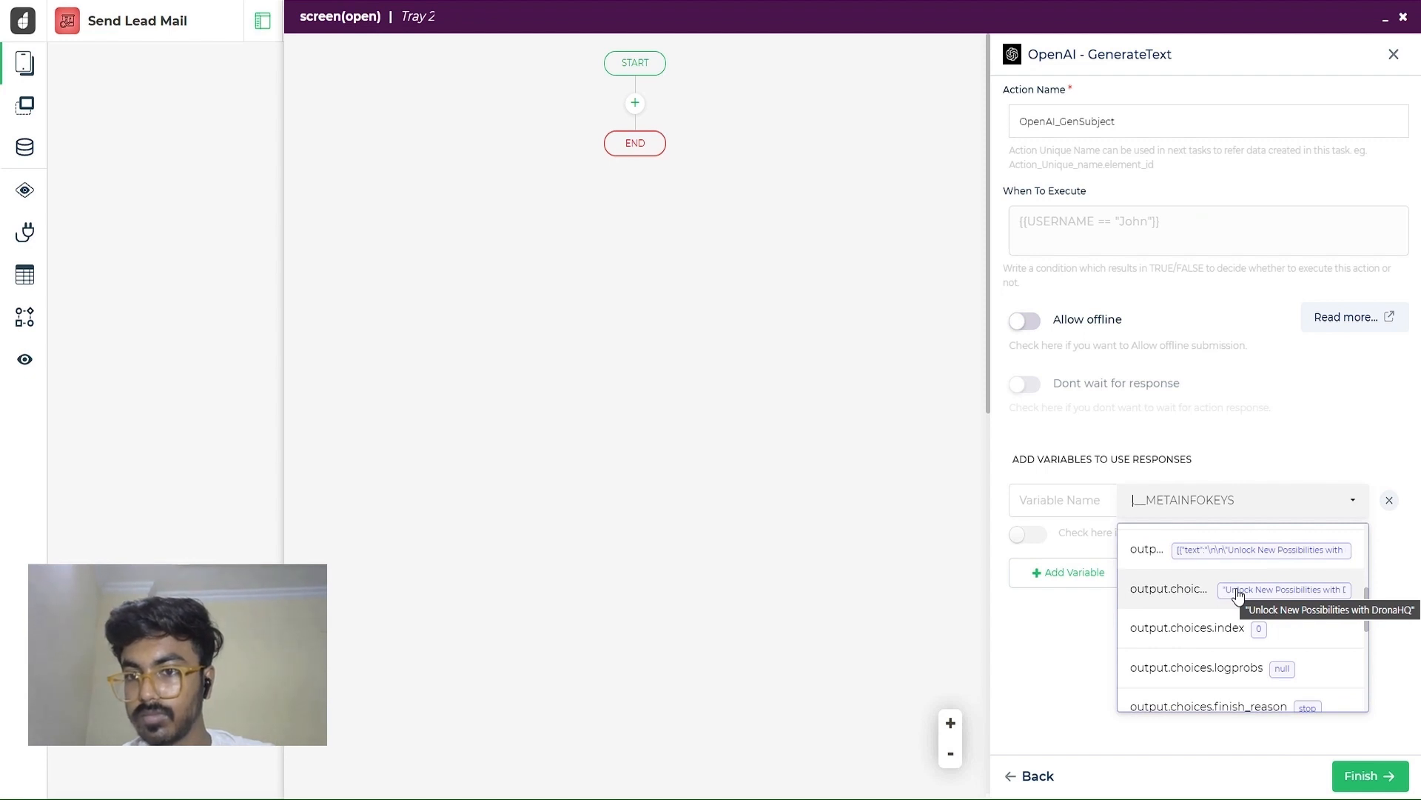
pyautogui.click(1237, 592)
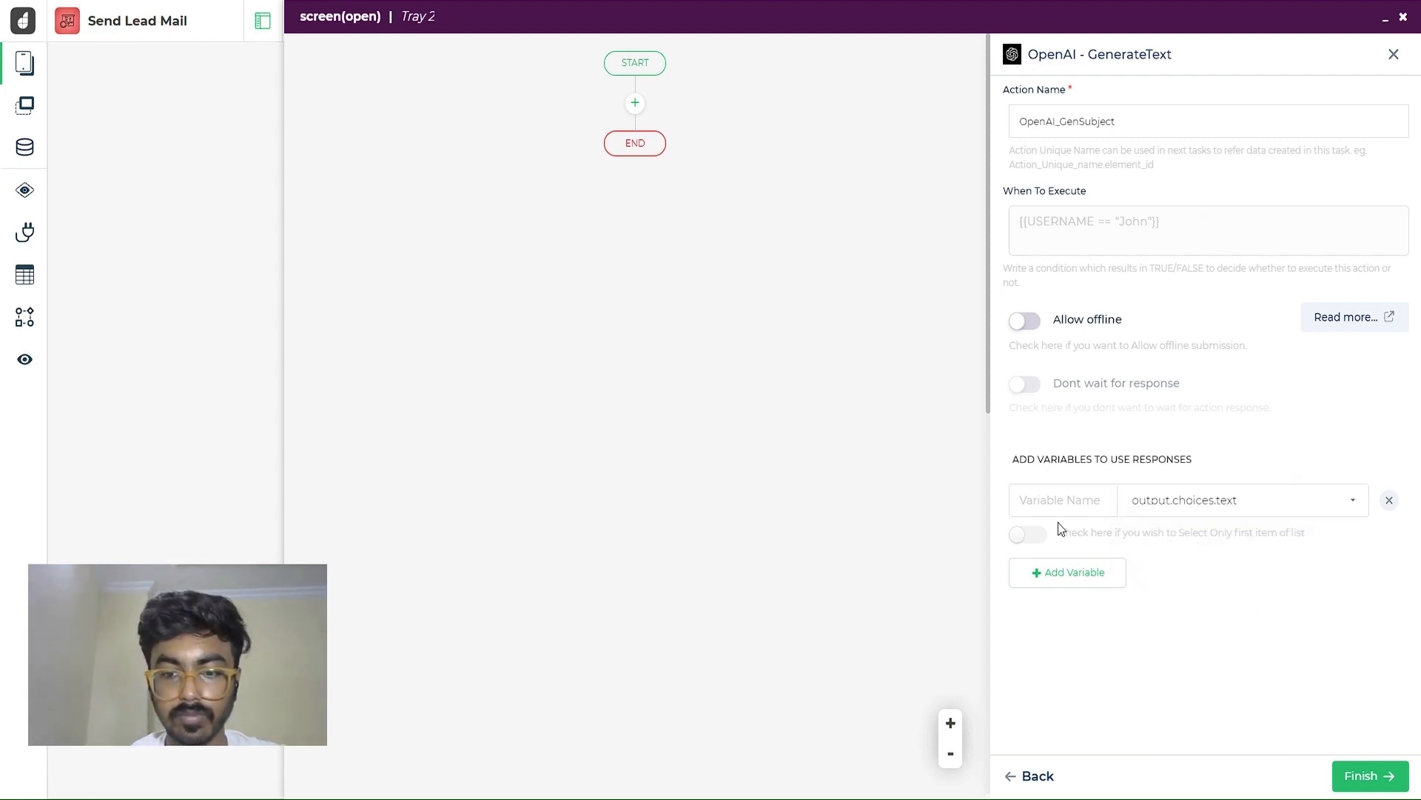
pyautogui.click(1048, 503)
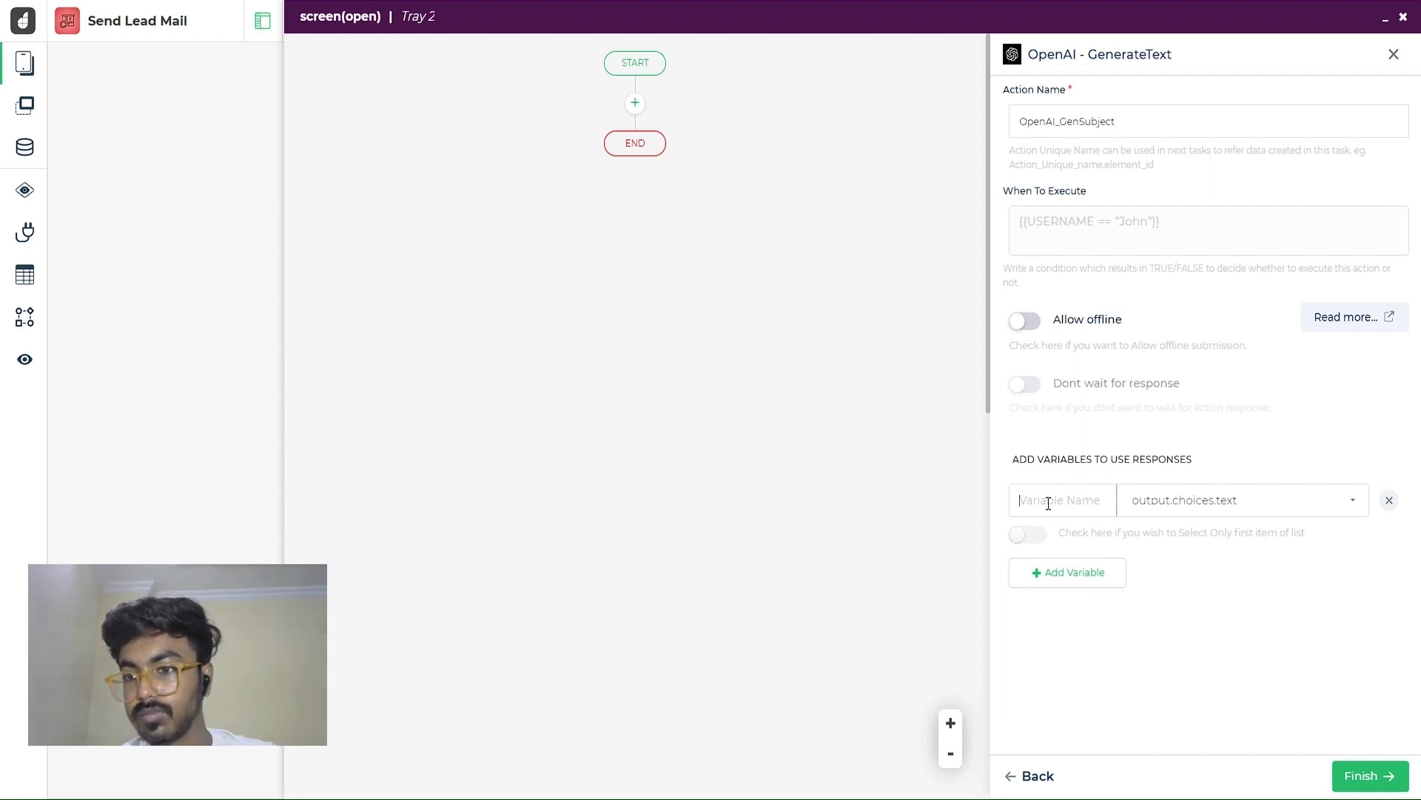
pyautogui.write('sub')
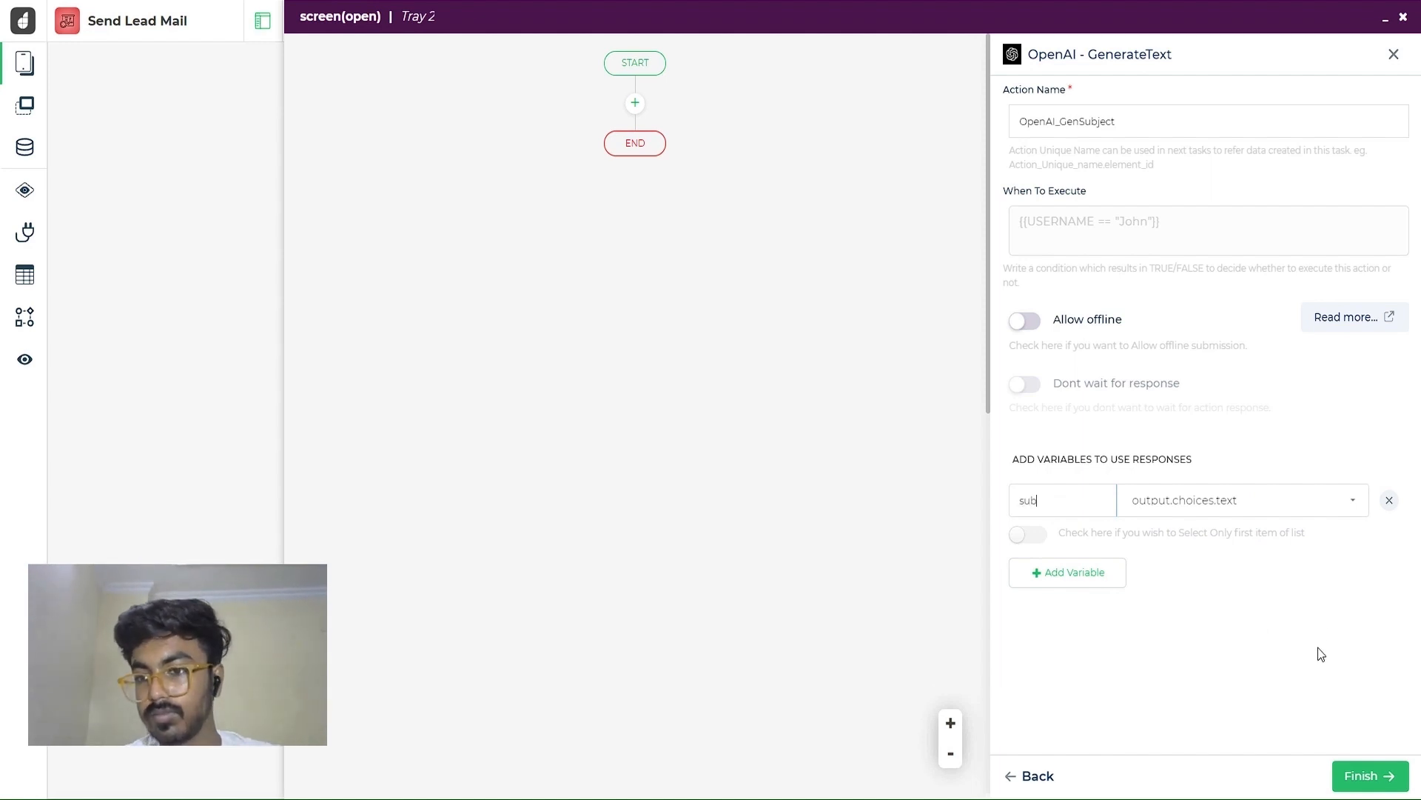
pyautogui.click(1366, 786)
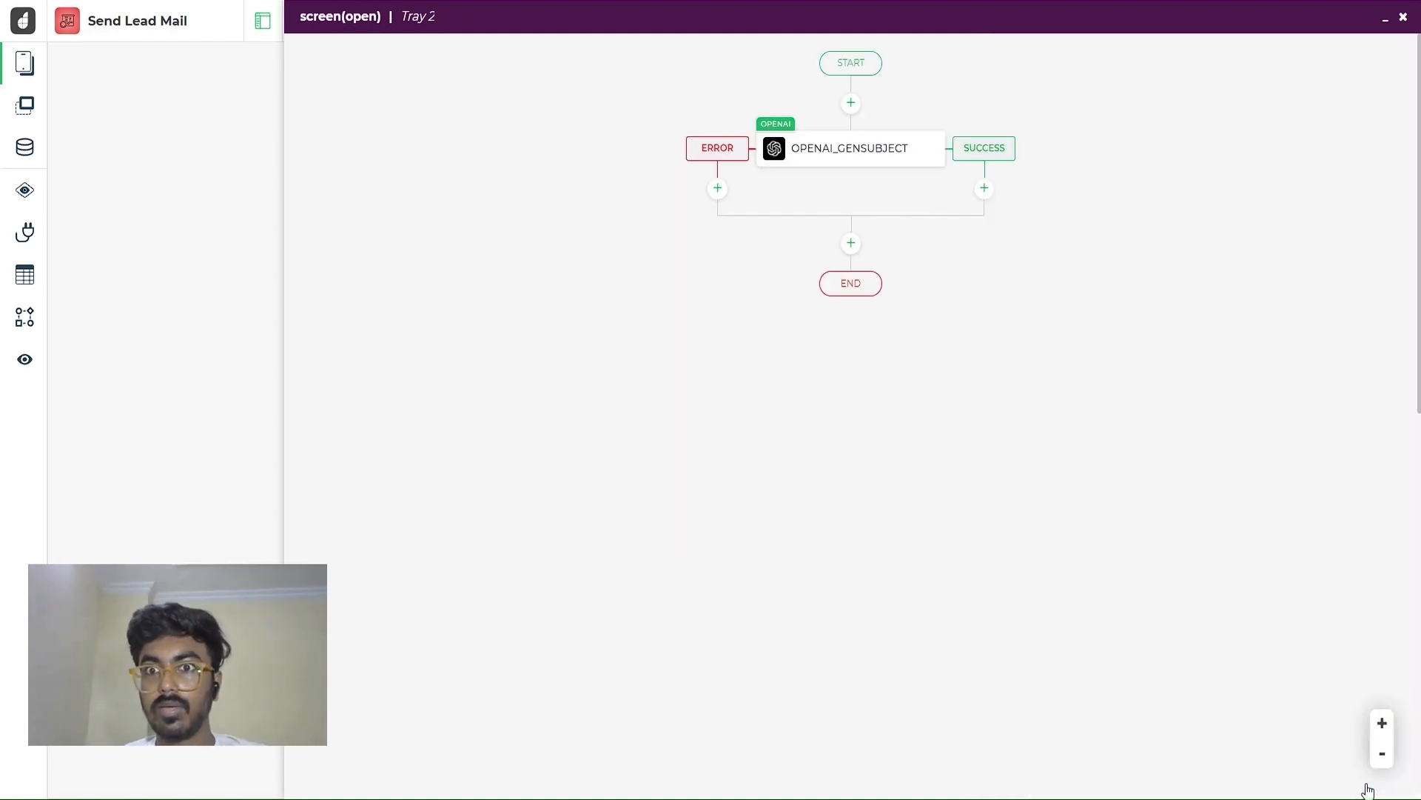
# Add a JS Code action to the success branch of OpenAI_GenSubject
pyautogui.click(984, 190)
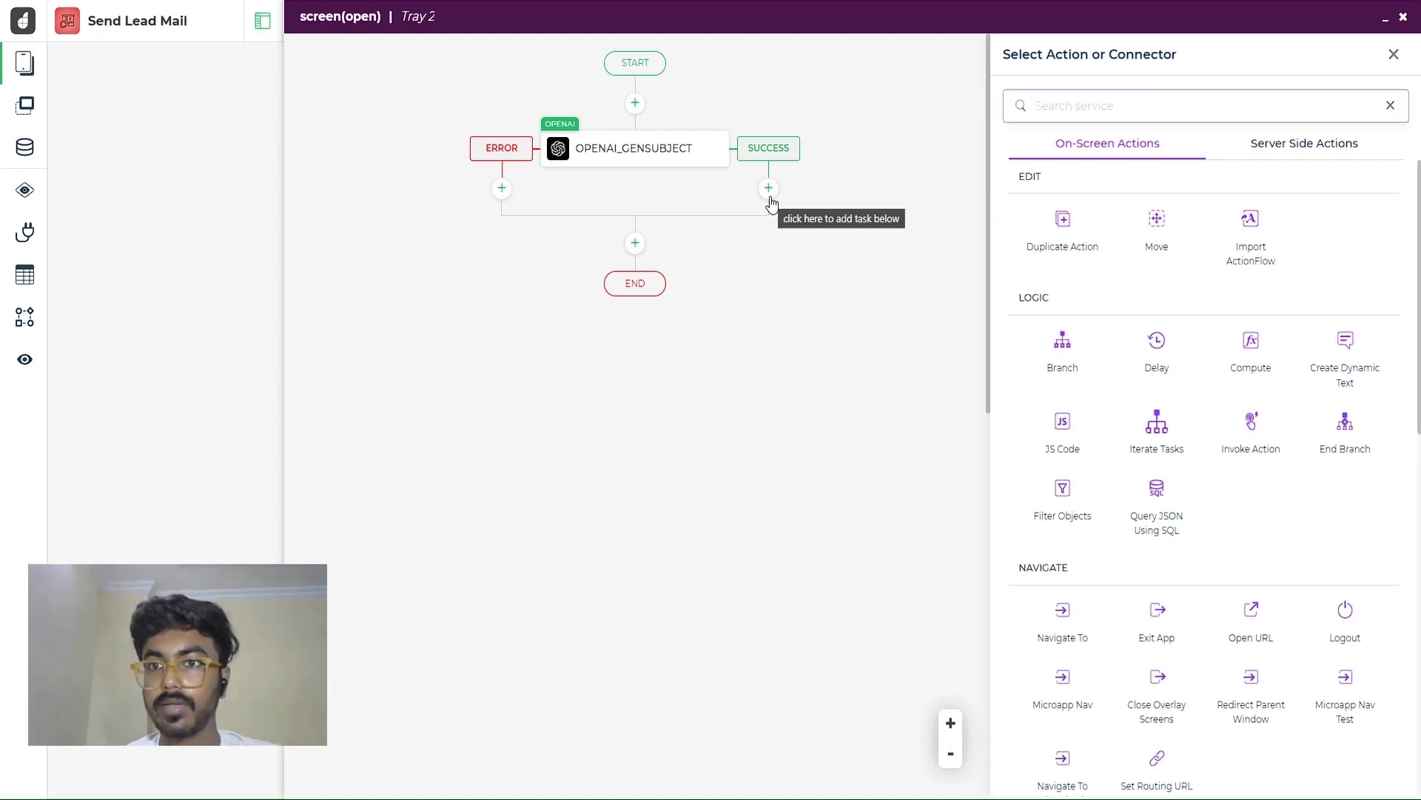
pyautogui.write('js')
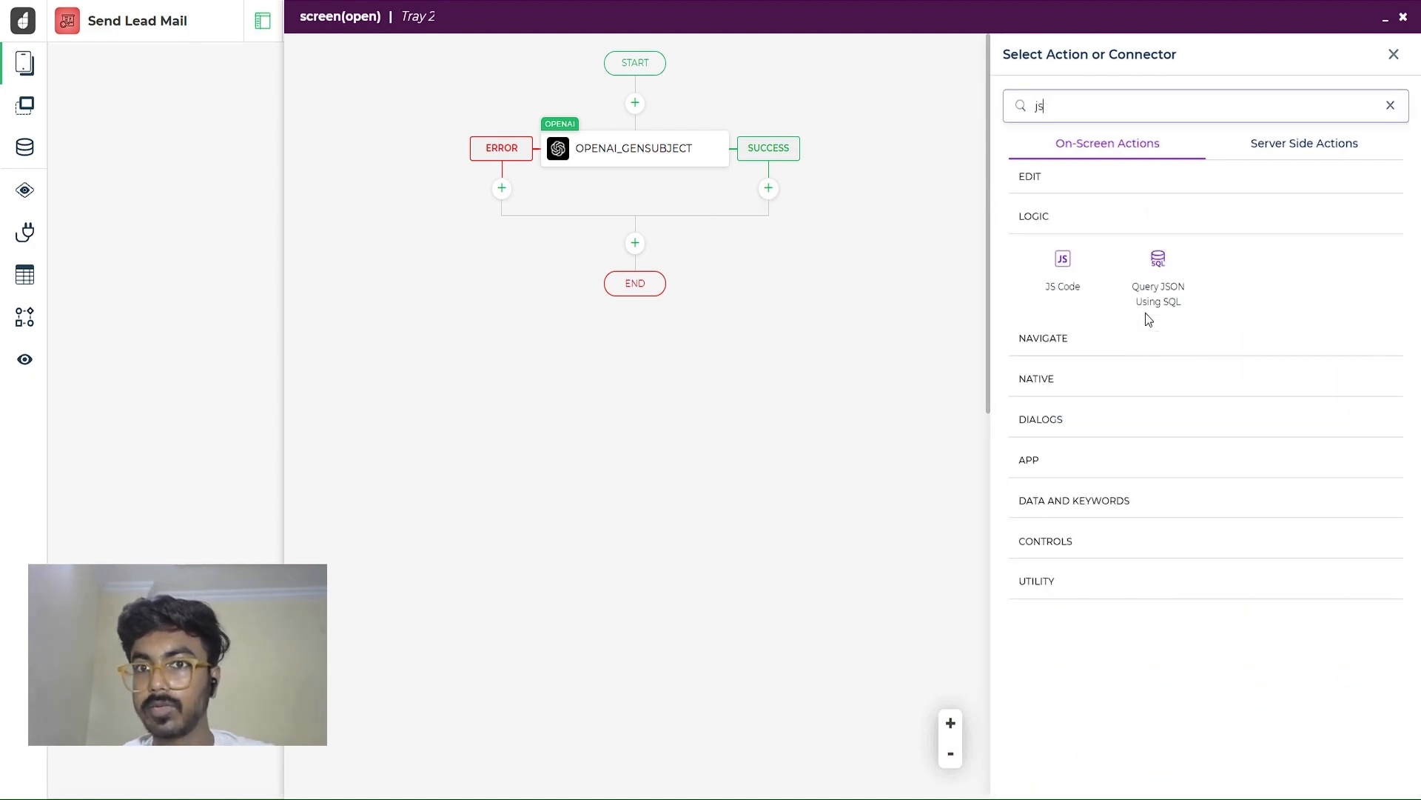
pyautogui.click(1060, 263)
# Define the input parameter sub from OpenAI_GenSubject.sub, with ["\n\nSubject: Discover the Benefits of DronaHQ Services"] as its test value
pyautogui.click(1215, 210)
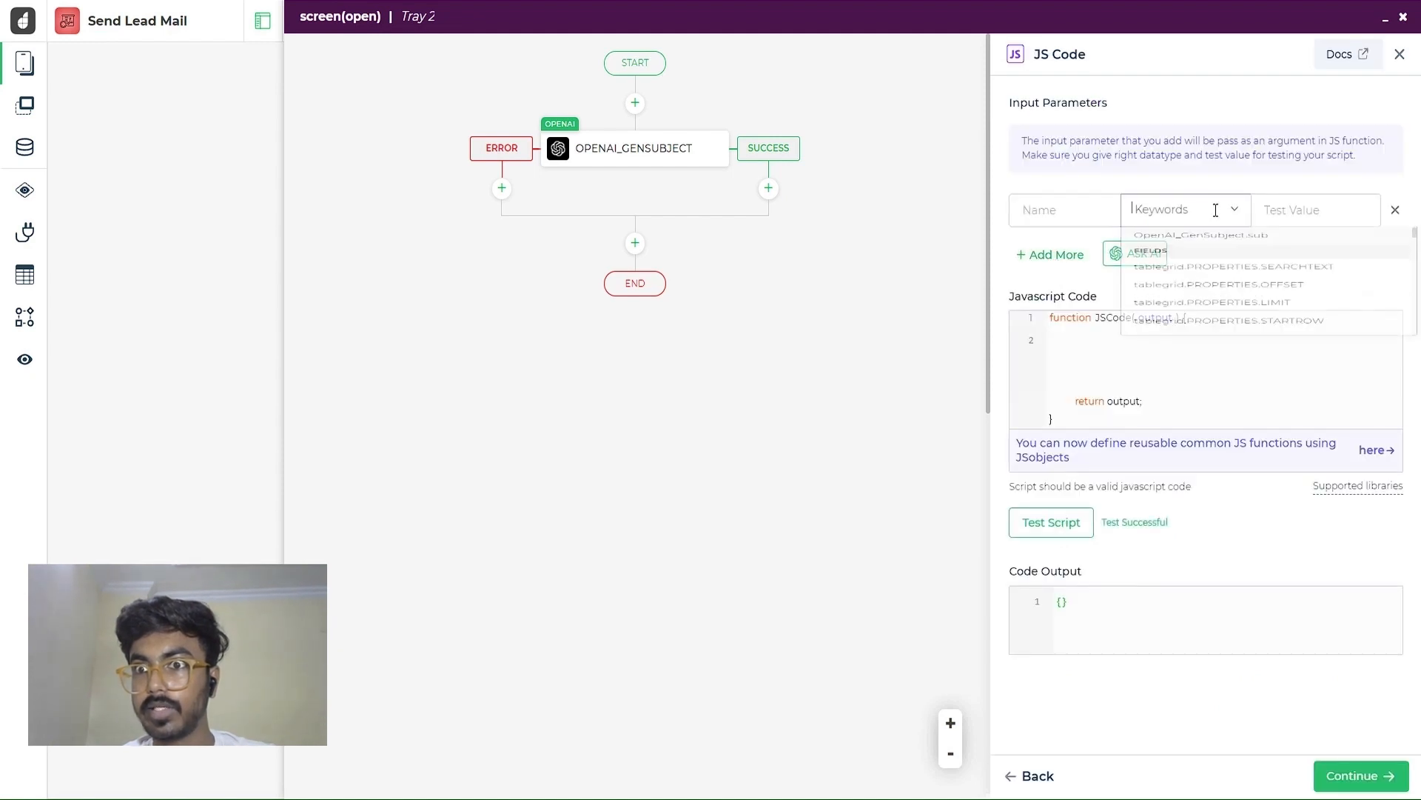
pyautogui.click(1180, 244)
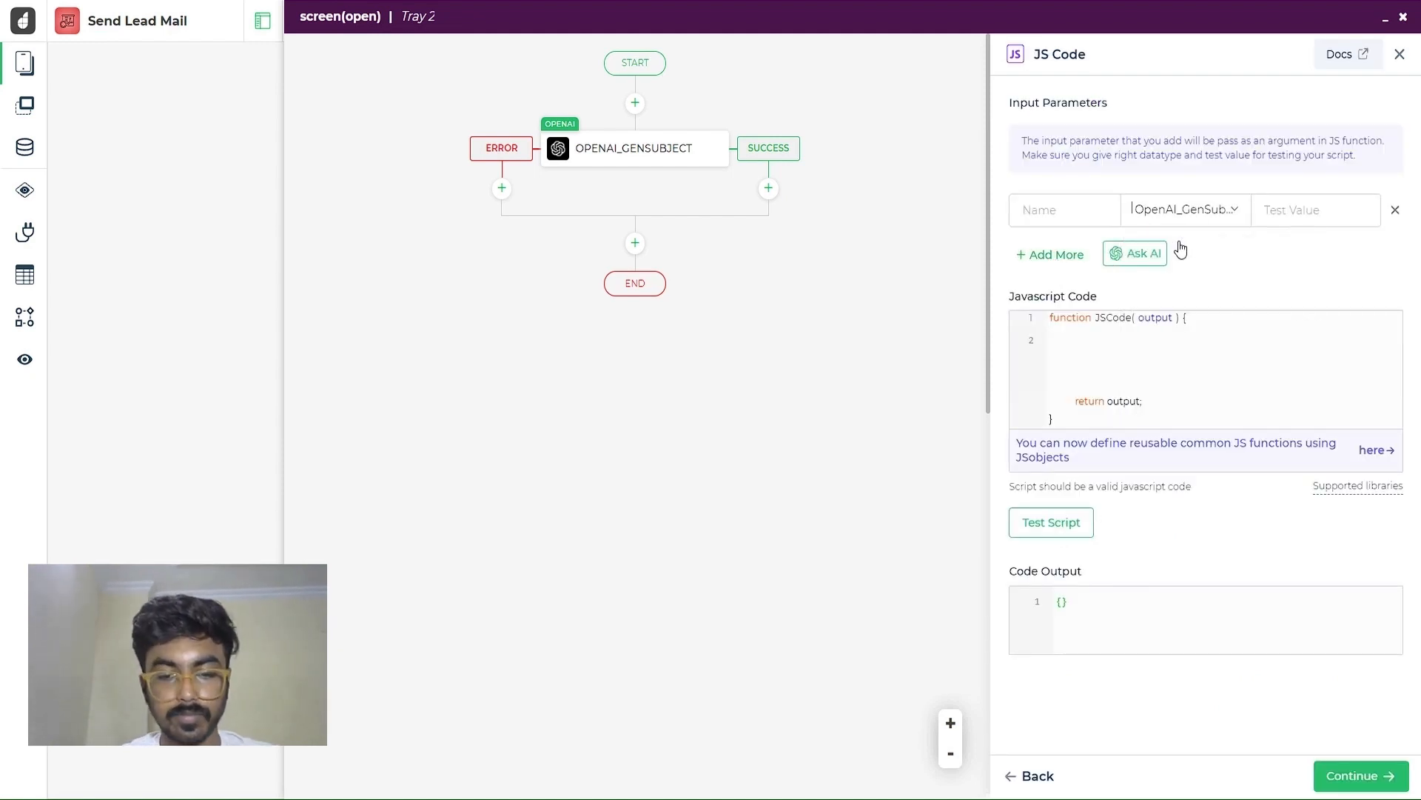
pyautogui.click(1052, 213)
pyautogui.write('sub')
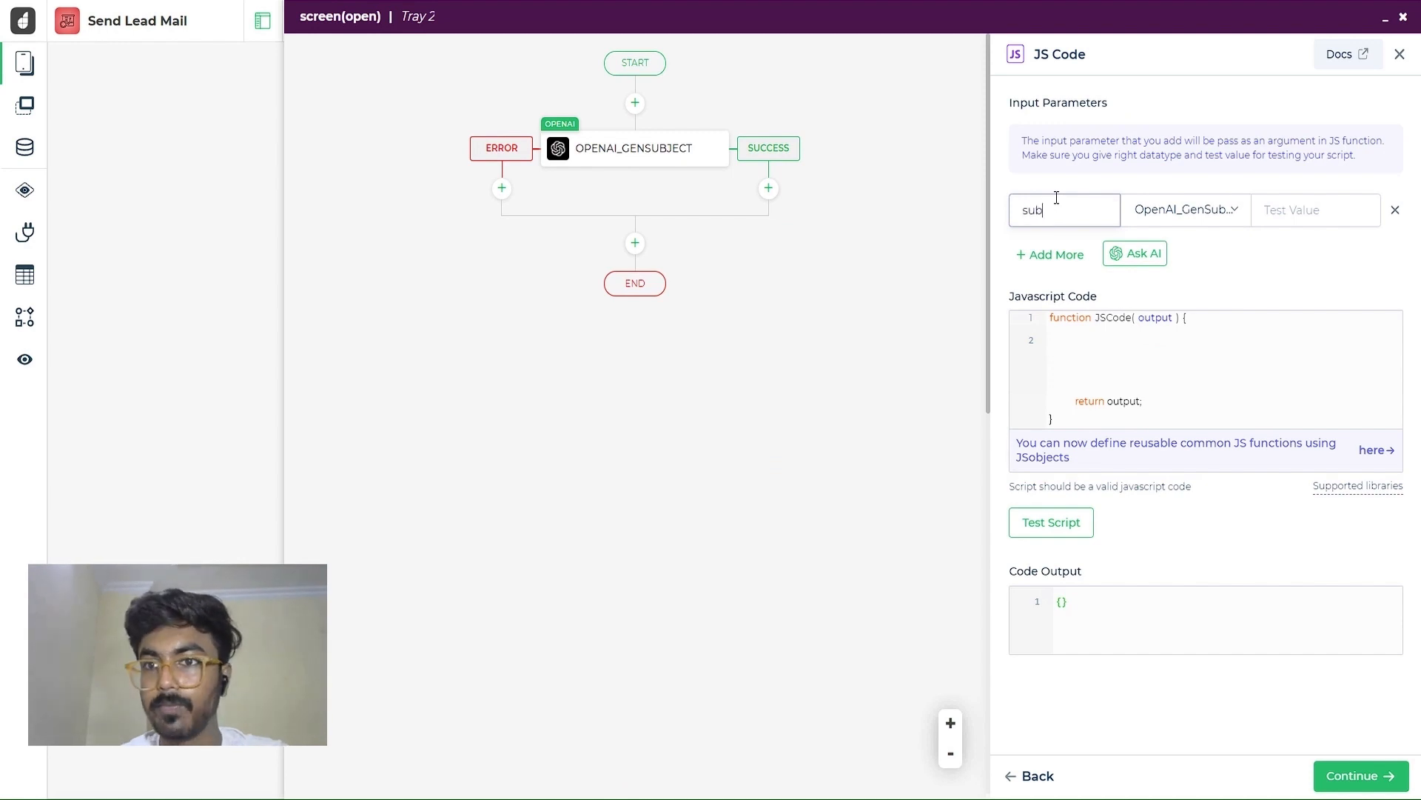
pyautogui.click(1314, 221)
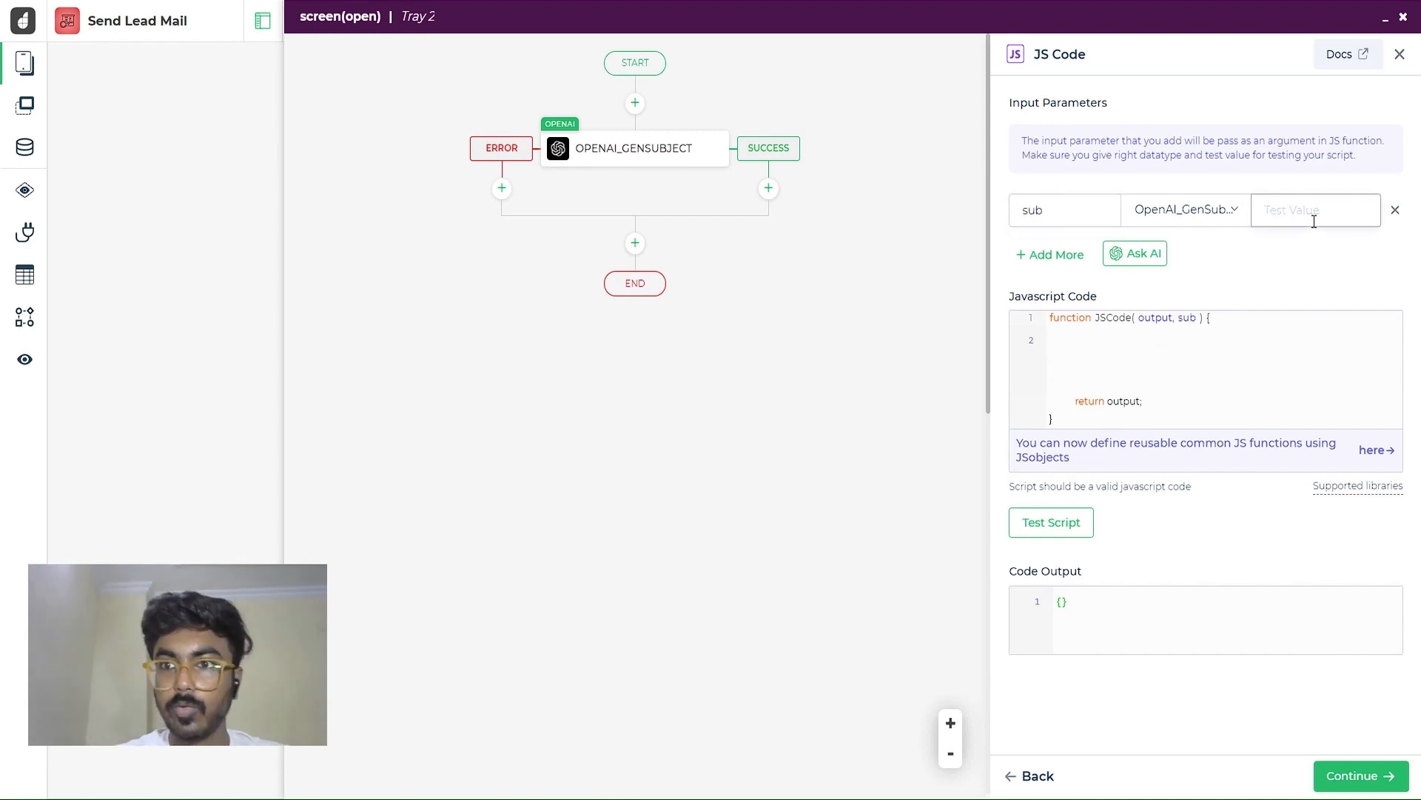
pyautogui.hotkey('ctrl', 'v')
# Write output = sub in the JavaScript function, test the script and examine the raw code output
pyautogui.click(1126, 338)
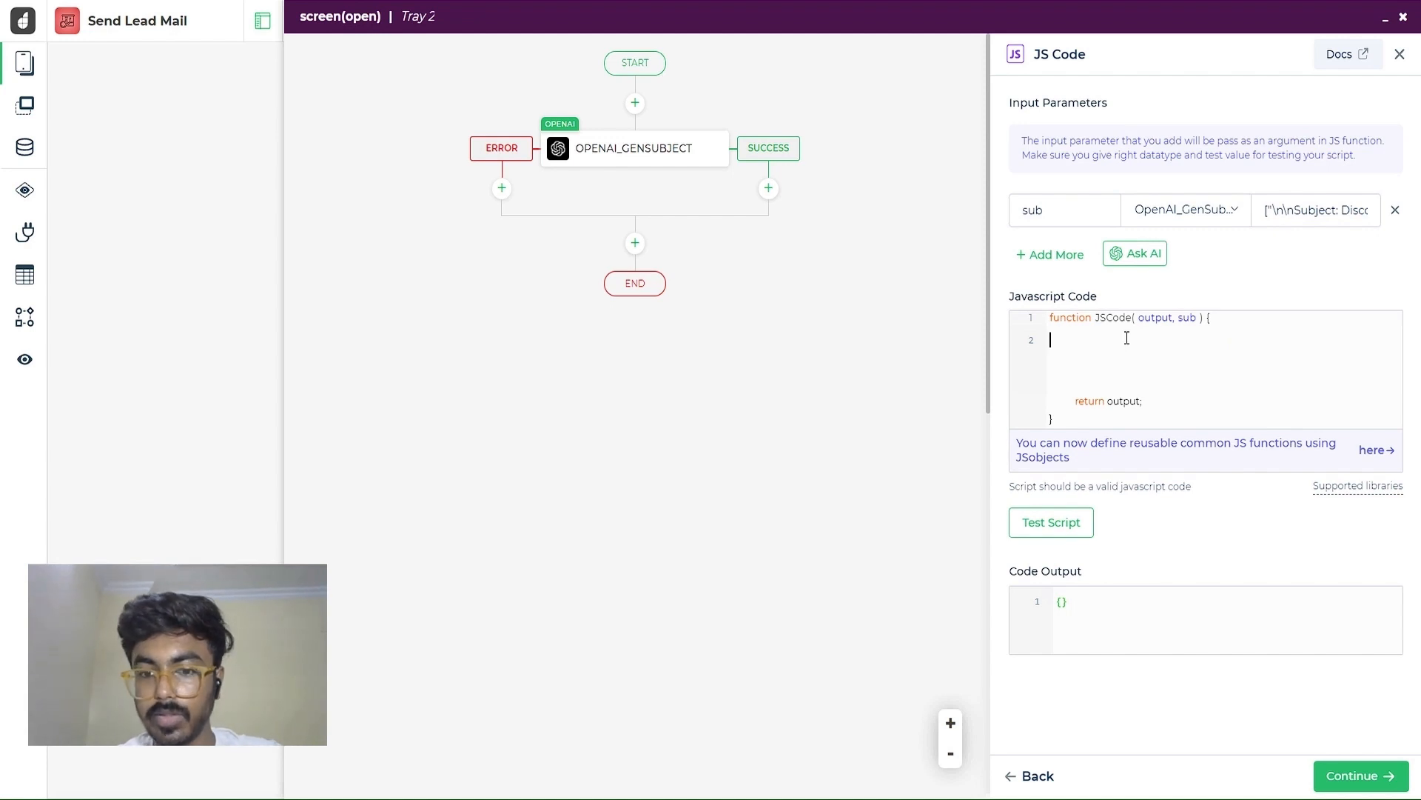
pyautogui.write('out')
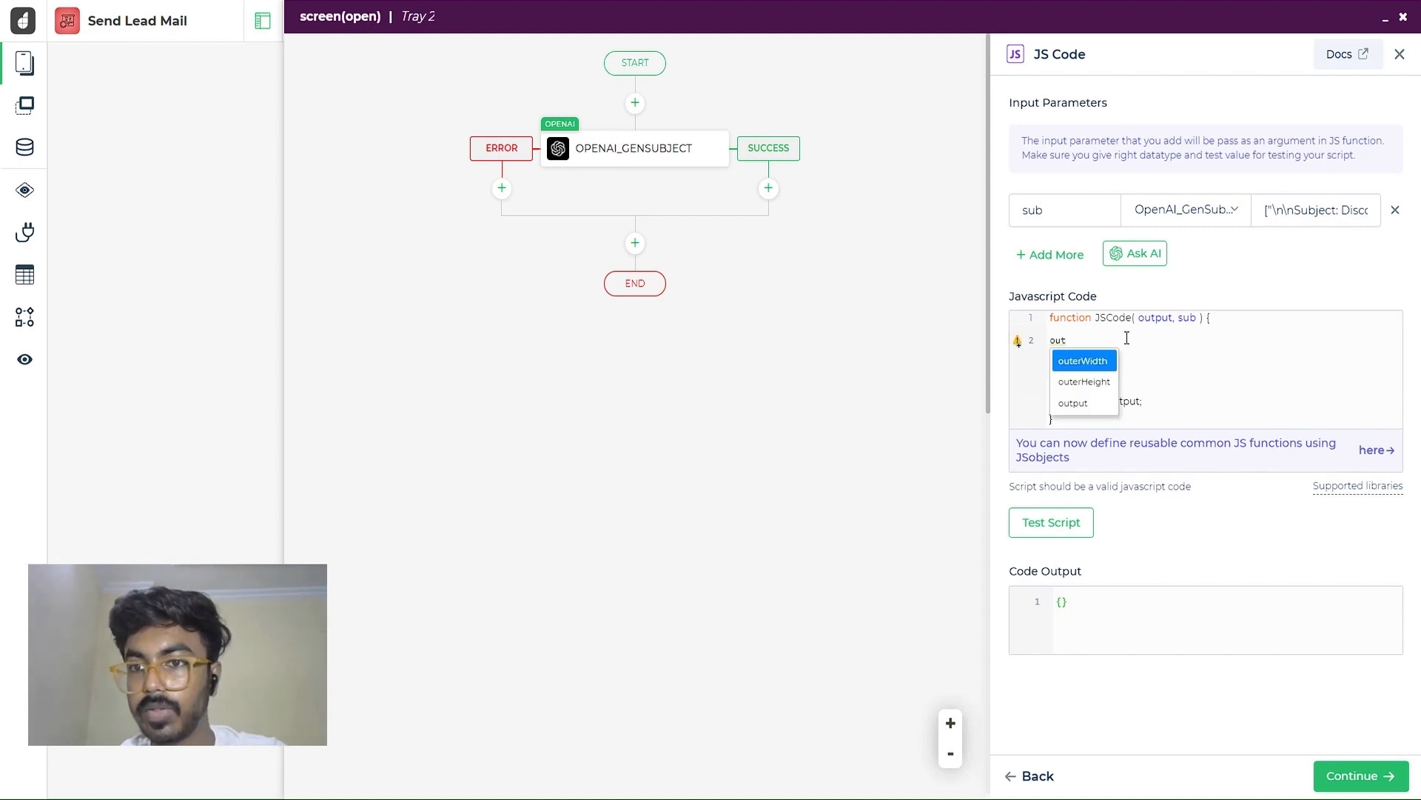
pyautogui.press('Down')
pyautogui.press('Down')
pyautogui.press('Return')
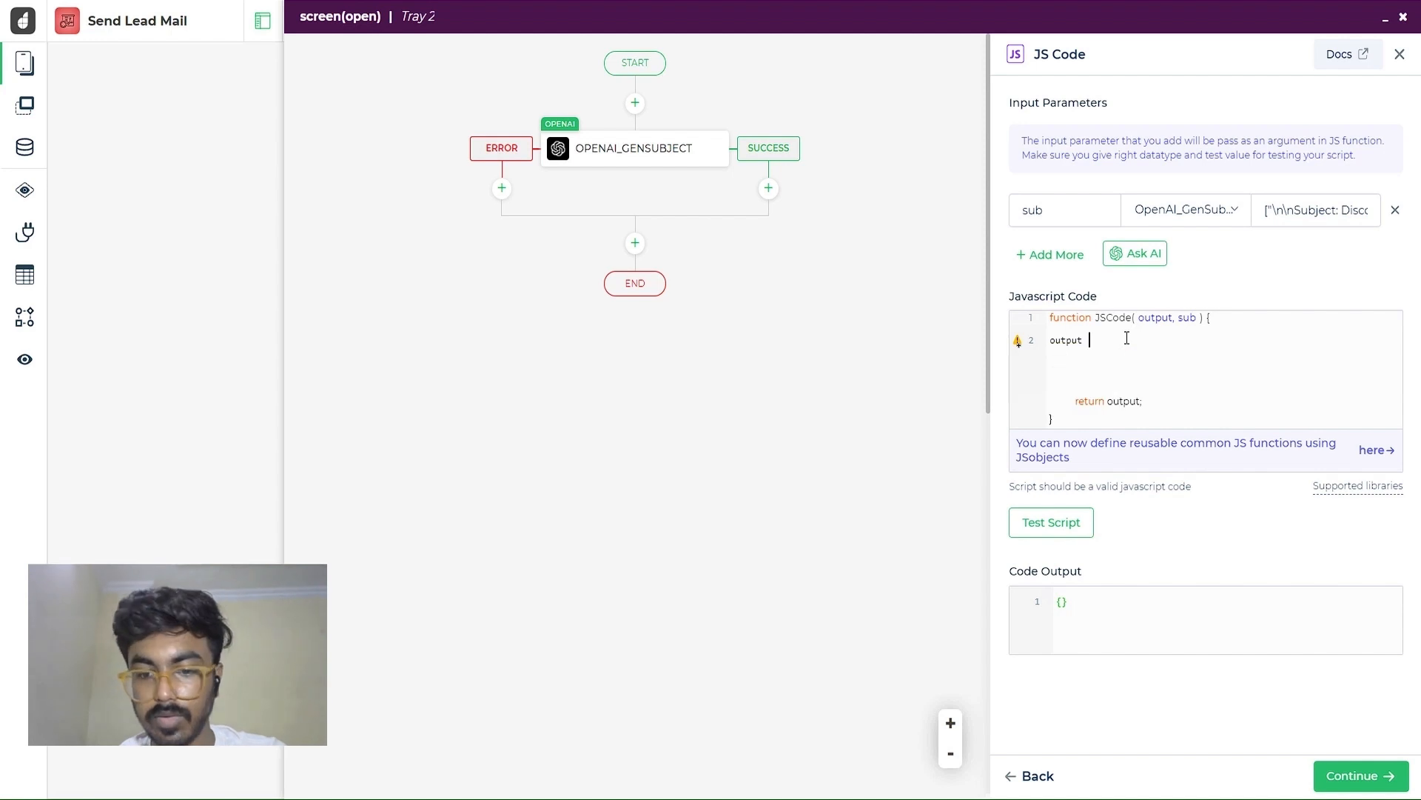
pyautogui.write('= sub')
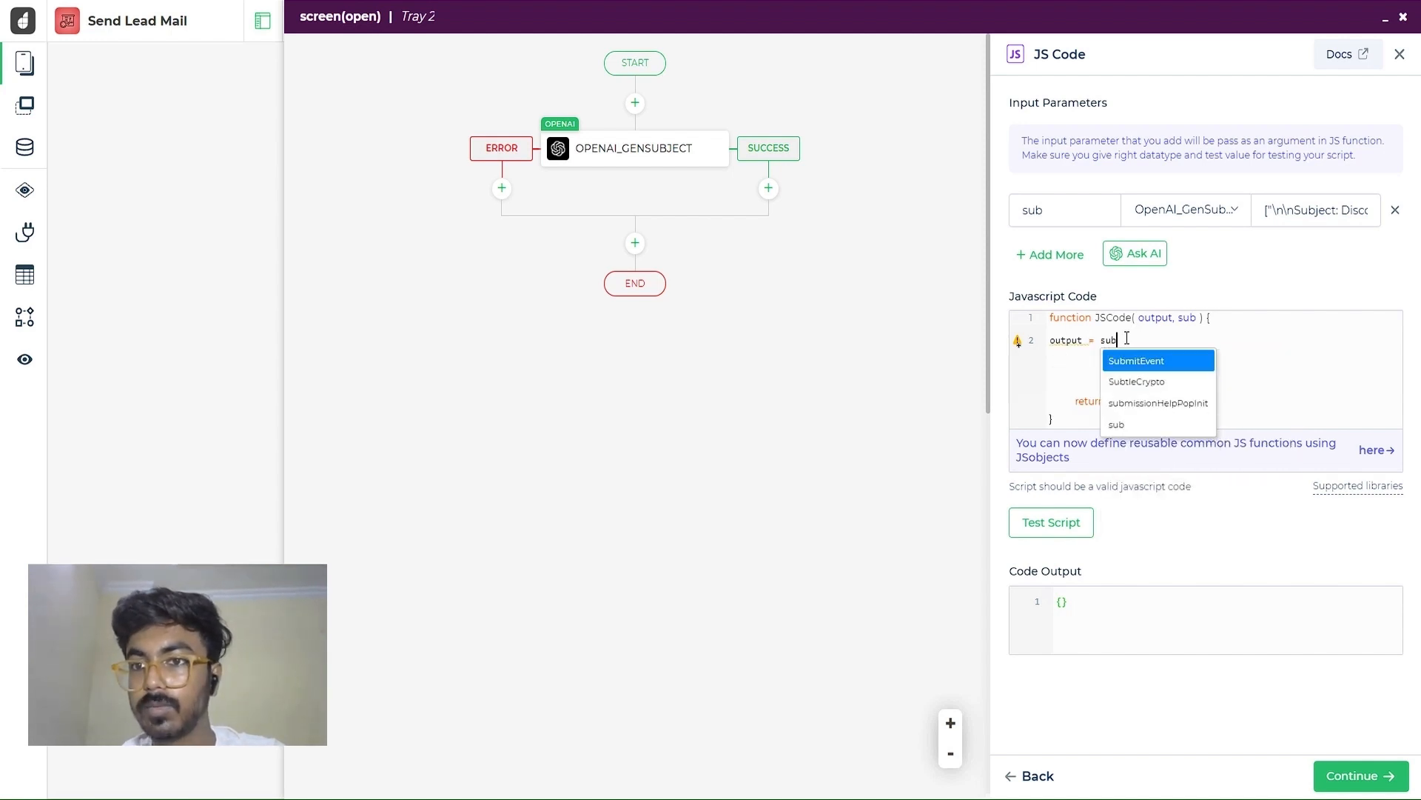
pyautogui.click(1054, 527)
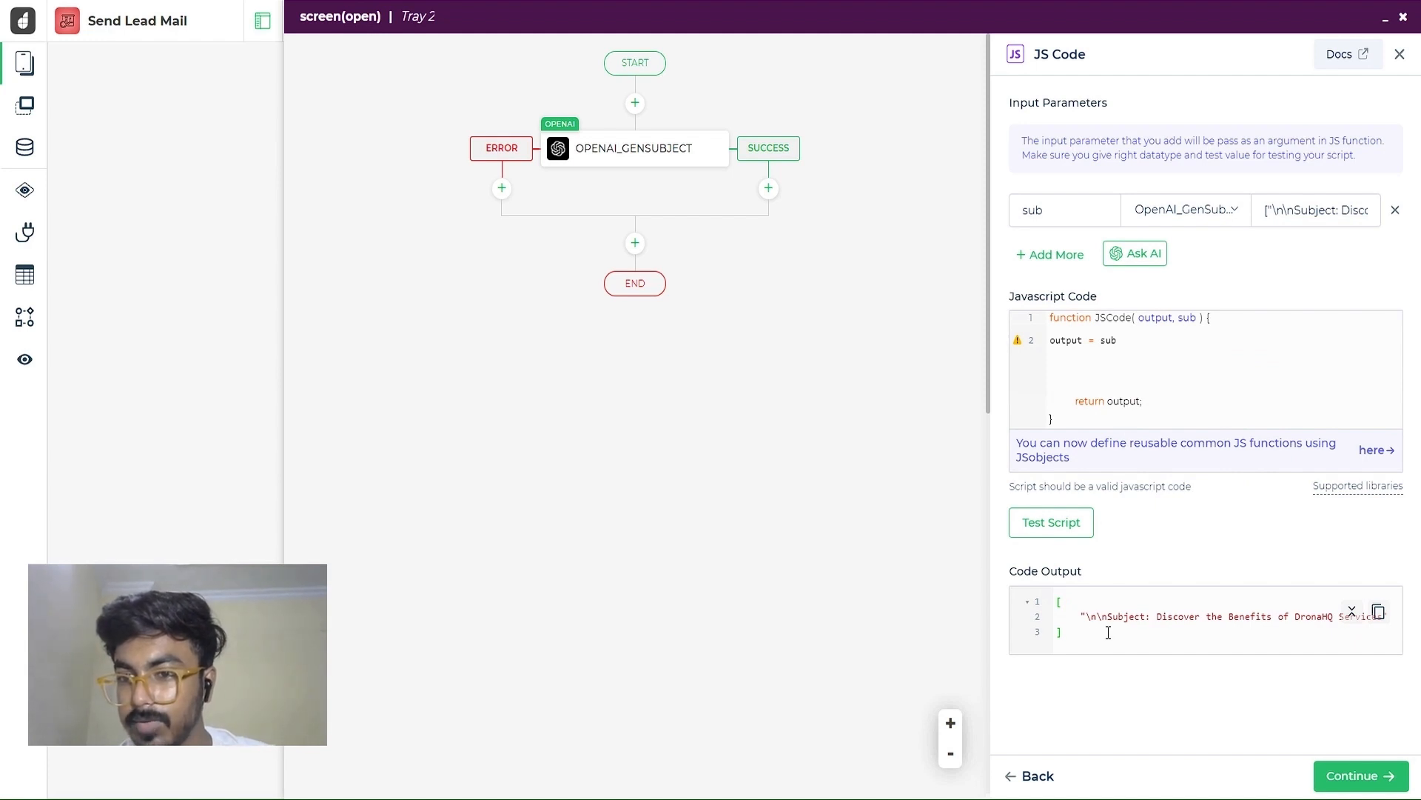
pyautogui.moveTo(1081, 615)
pyautogui.mouseDown()
pyautogui.moveTo(1059, 604)
pyautogui.moveTo(1071, 628)
pyautogui.mouseUp()
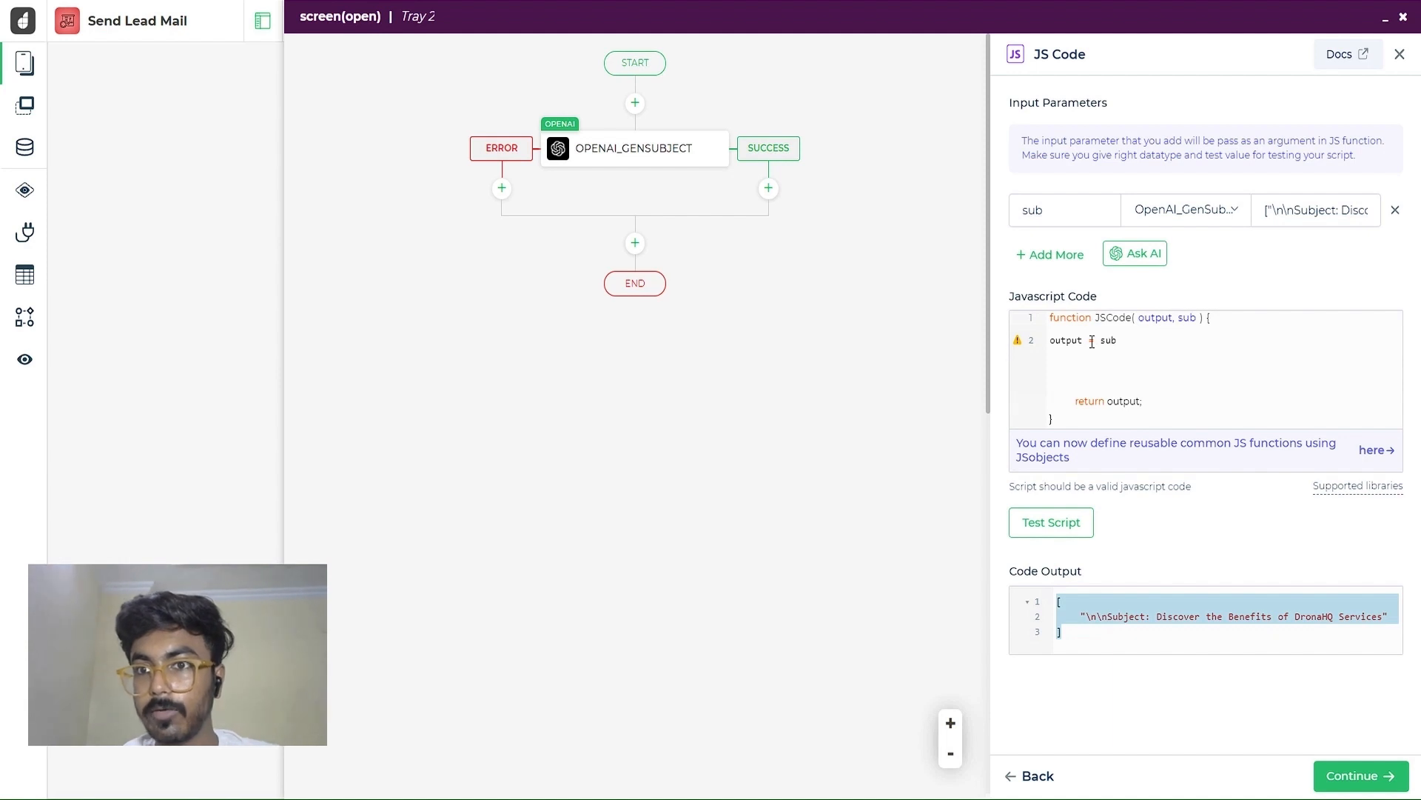
# Replace the function body with output = sub[0].replace(/[\[\]"\n]/g, ''); then test the script and continue to the action configuration
pyautogui.moveTo(1050, 339); pyautogui.dragTo(1157, 346)
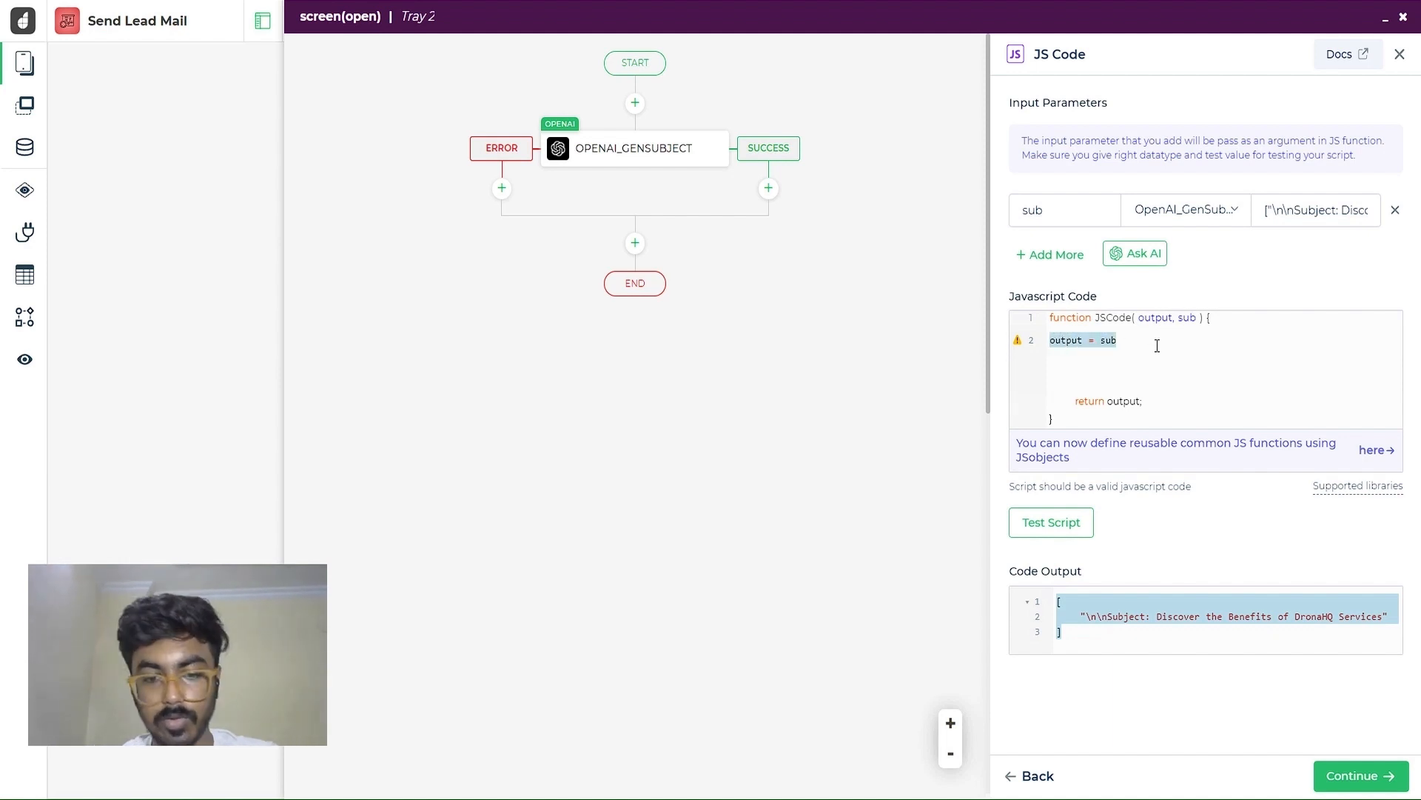
pyautogui.write('output = sub[0].replace(/[\\[\\]"\\n]/g, \'\');')
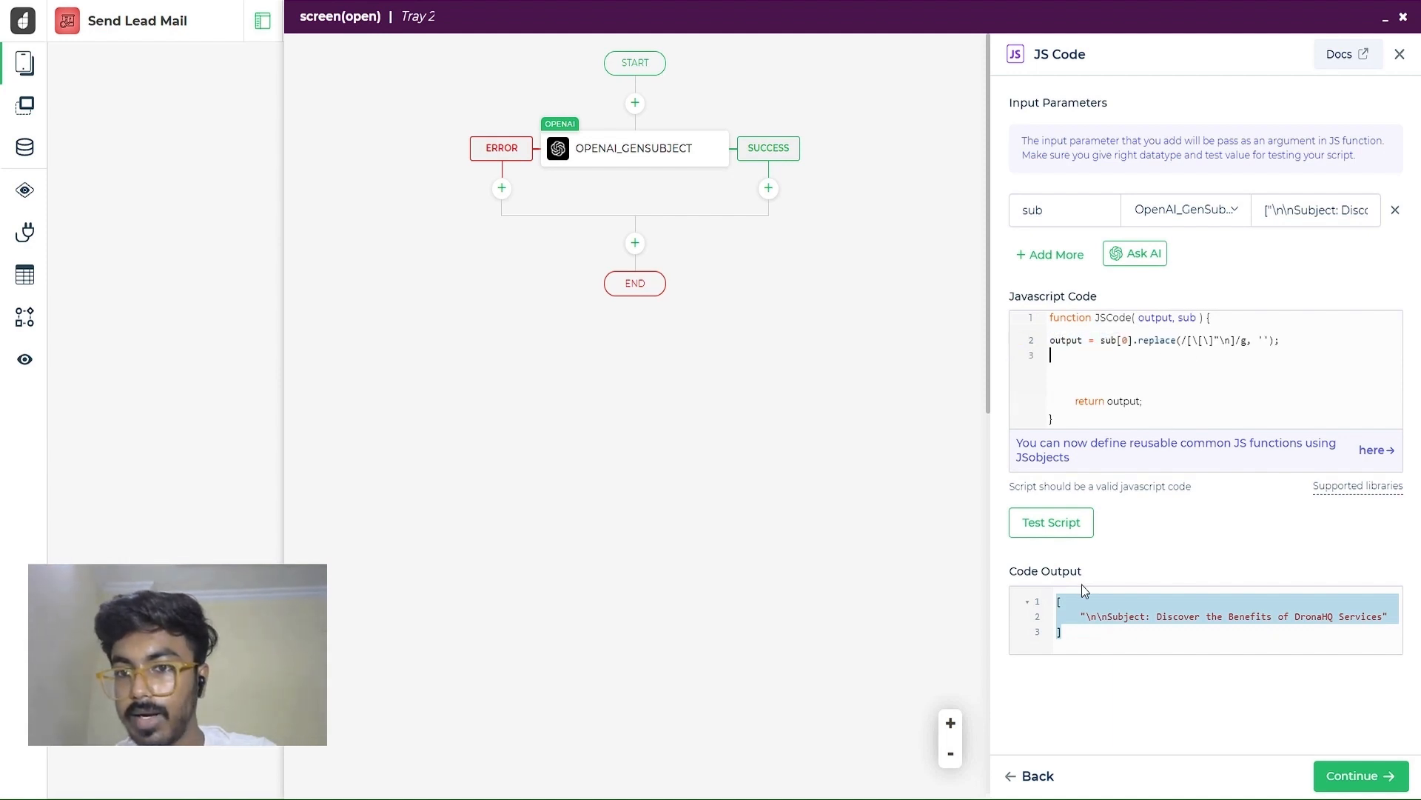
pyautogui.click(1058, 522)
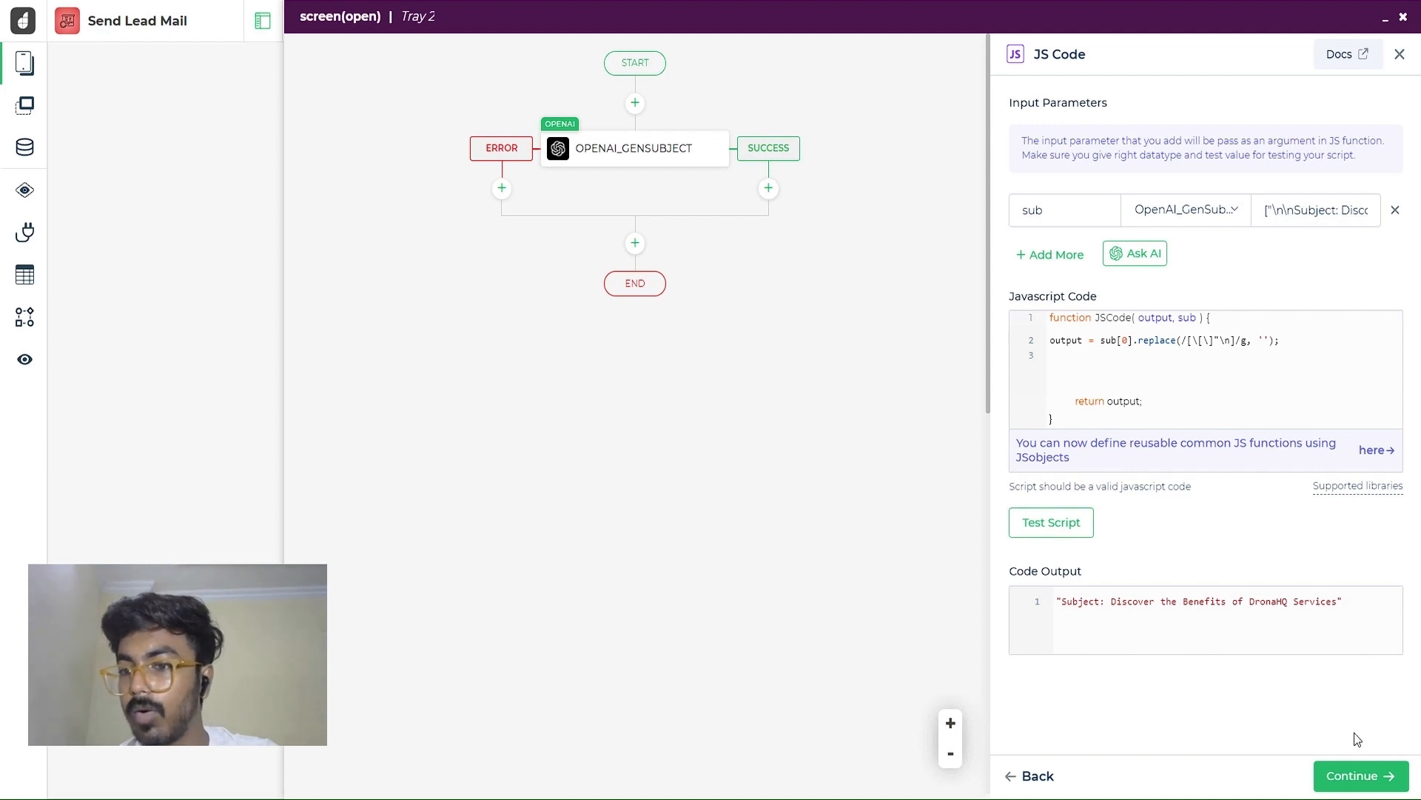
pyautogui.click(1350, 777)
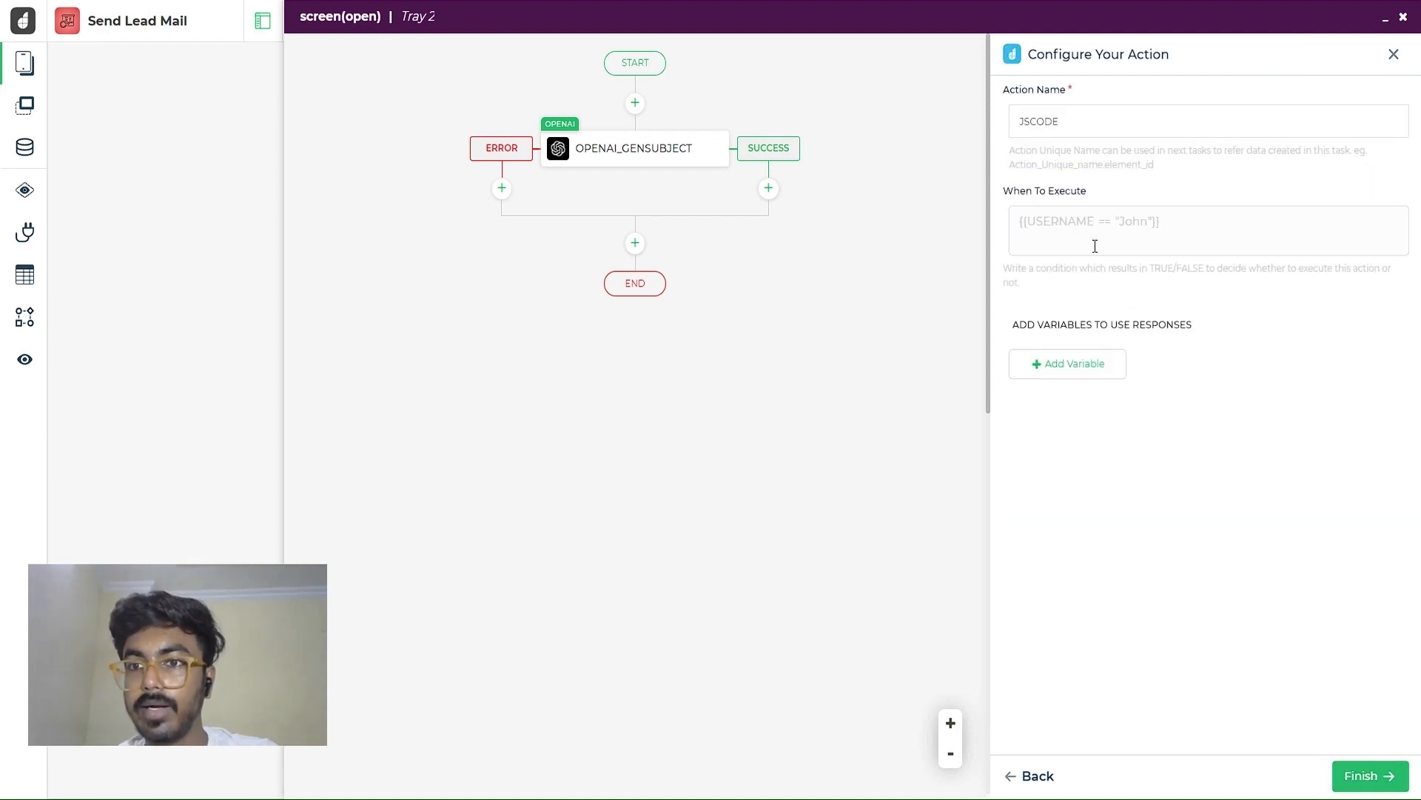
# Add a response variable named subject mapped to output for the JSCODE action, and finish the action
pyautogui.click(1068, 364)
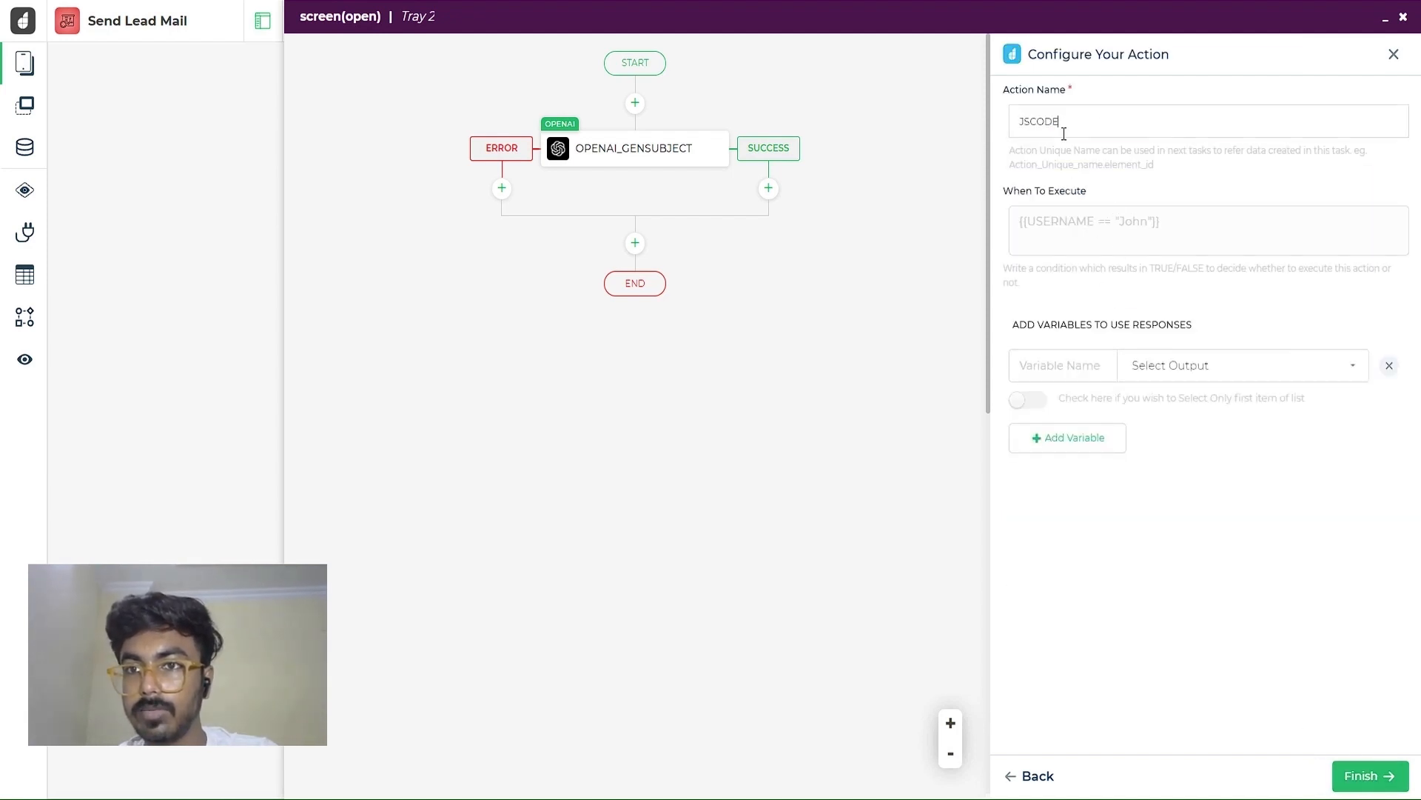
pyautogui.click(1175, 380)
pyautogui.click(1172, 449)
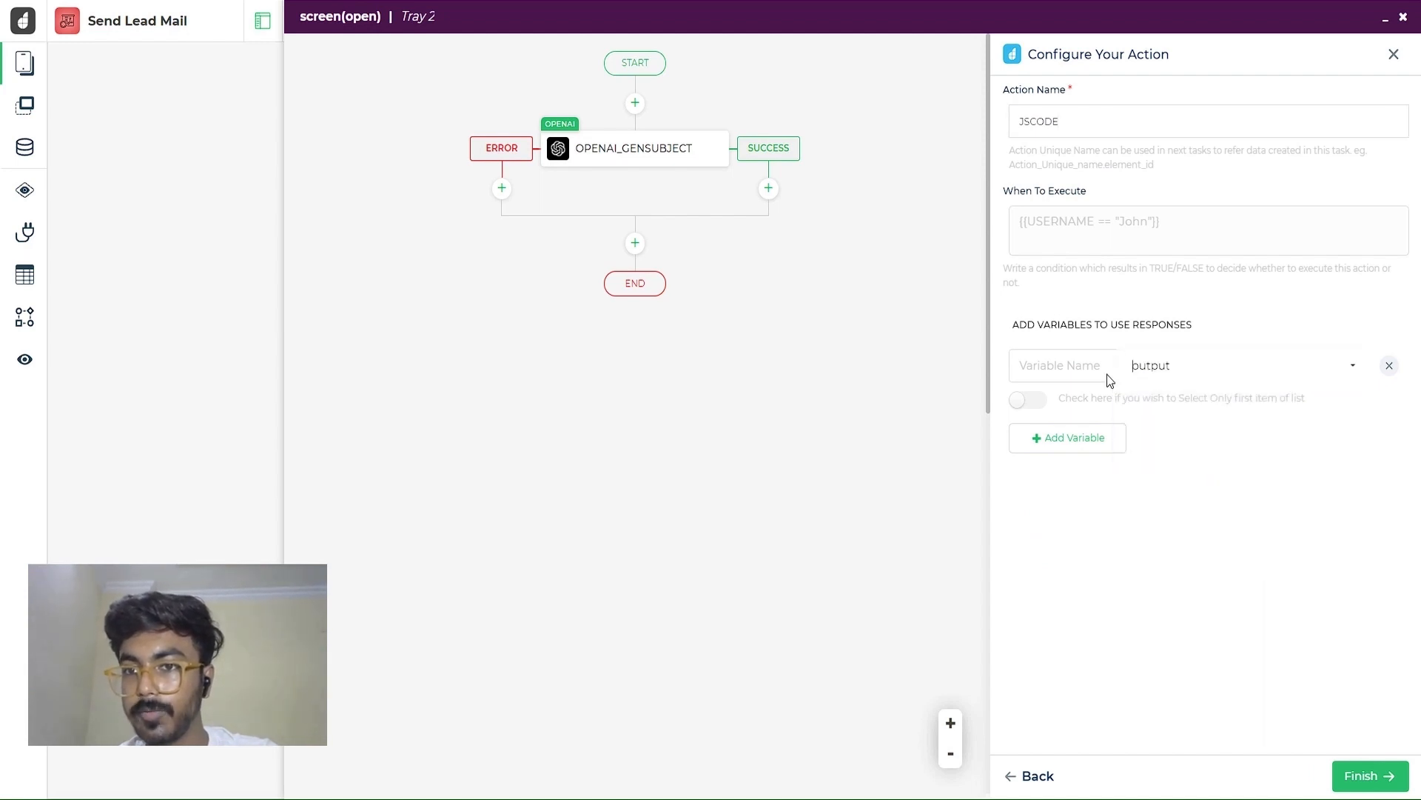
pyautogui.click(1043, 368)
pyautogui.write('subject')
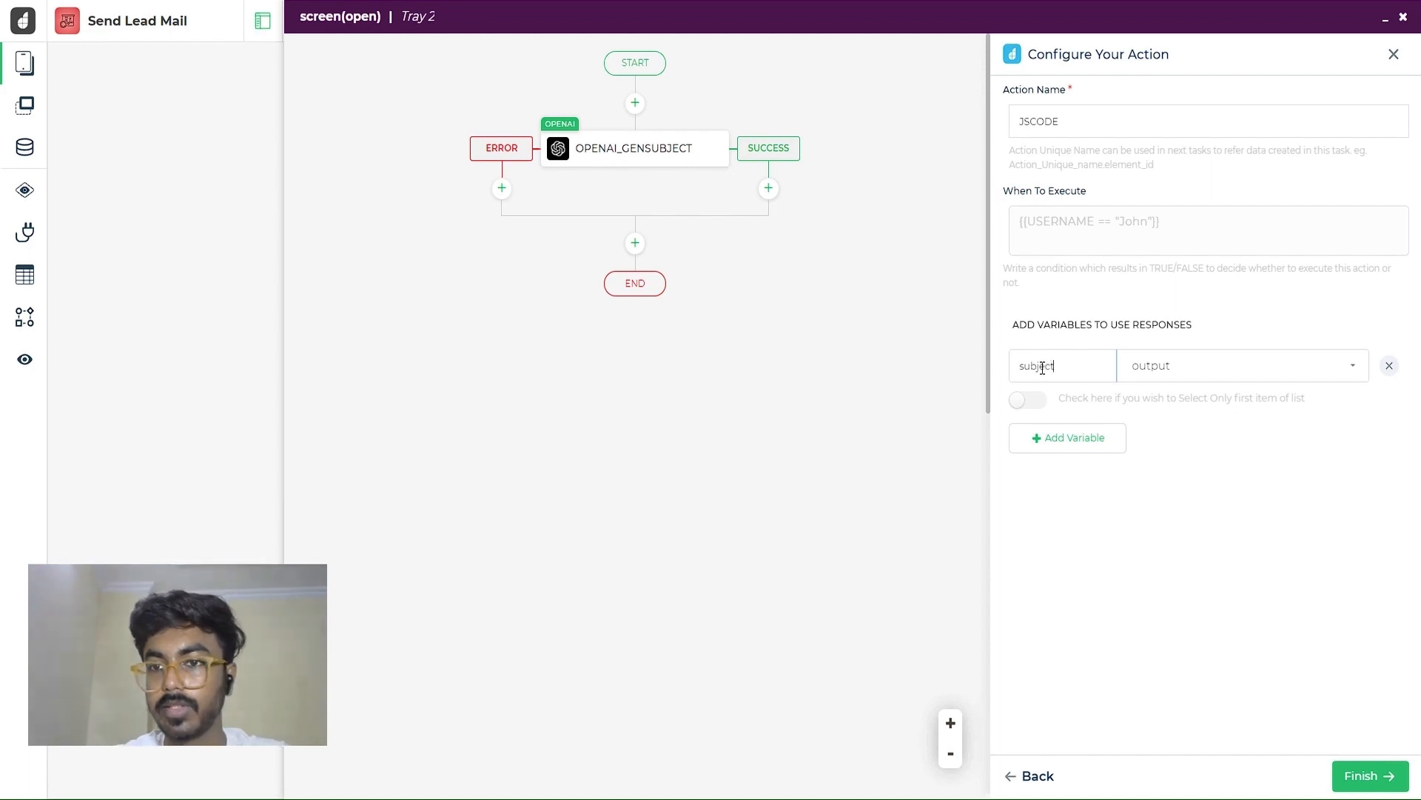
pyautogui.click(1359, 786)
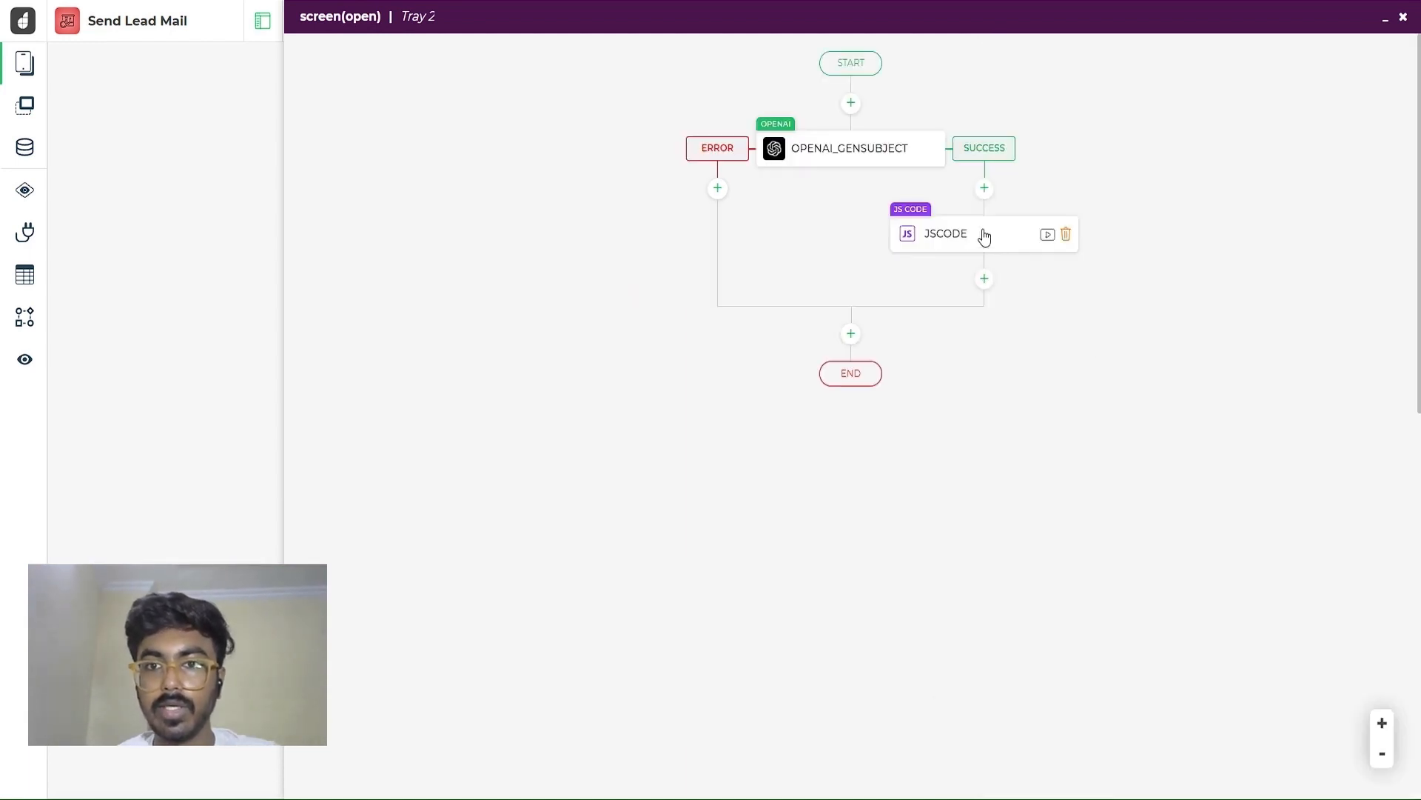
# Insert a server-side action before the flow's END and choose the ready third-party OpenAI connector for it
pyautogui.click(849, 336)
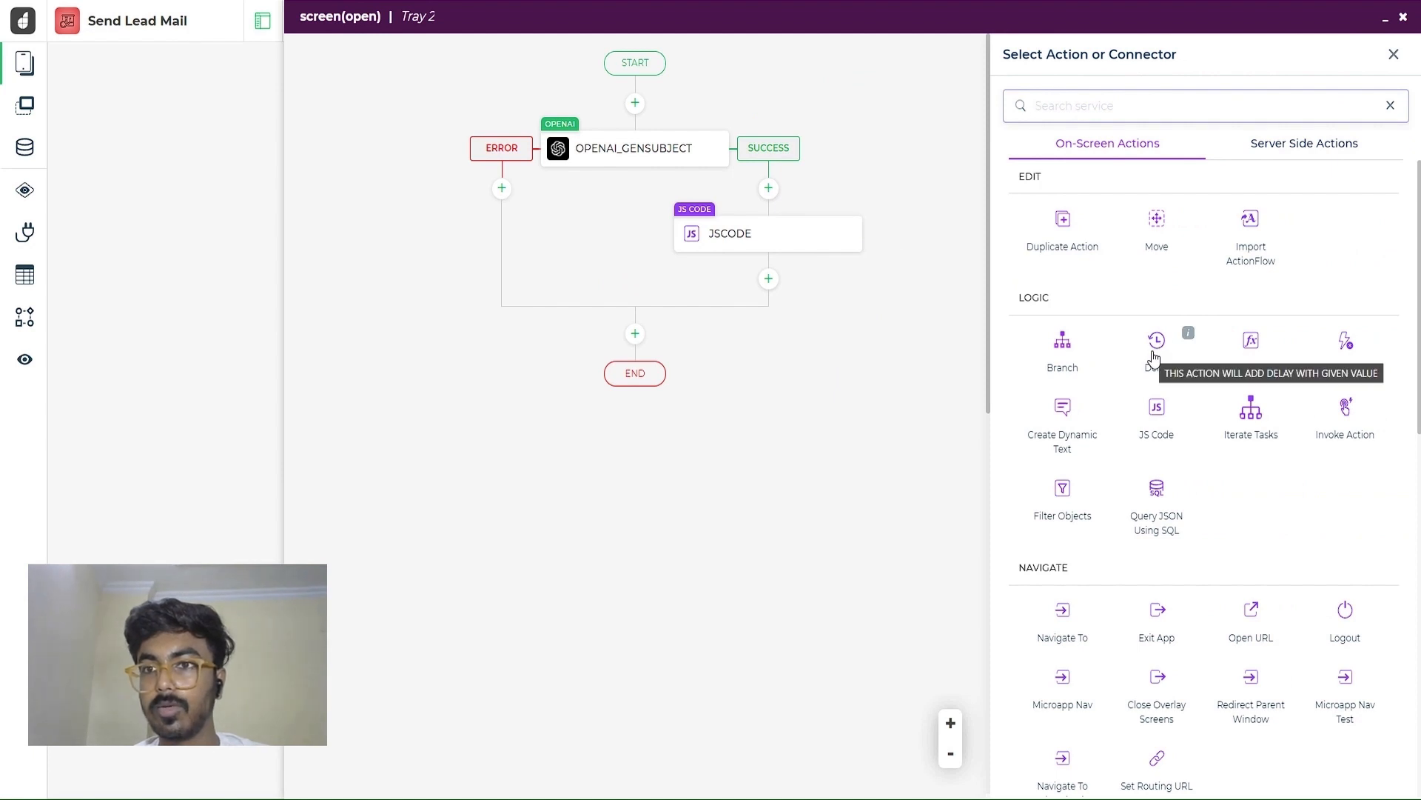
pyautogui.click(1277, 144)
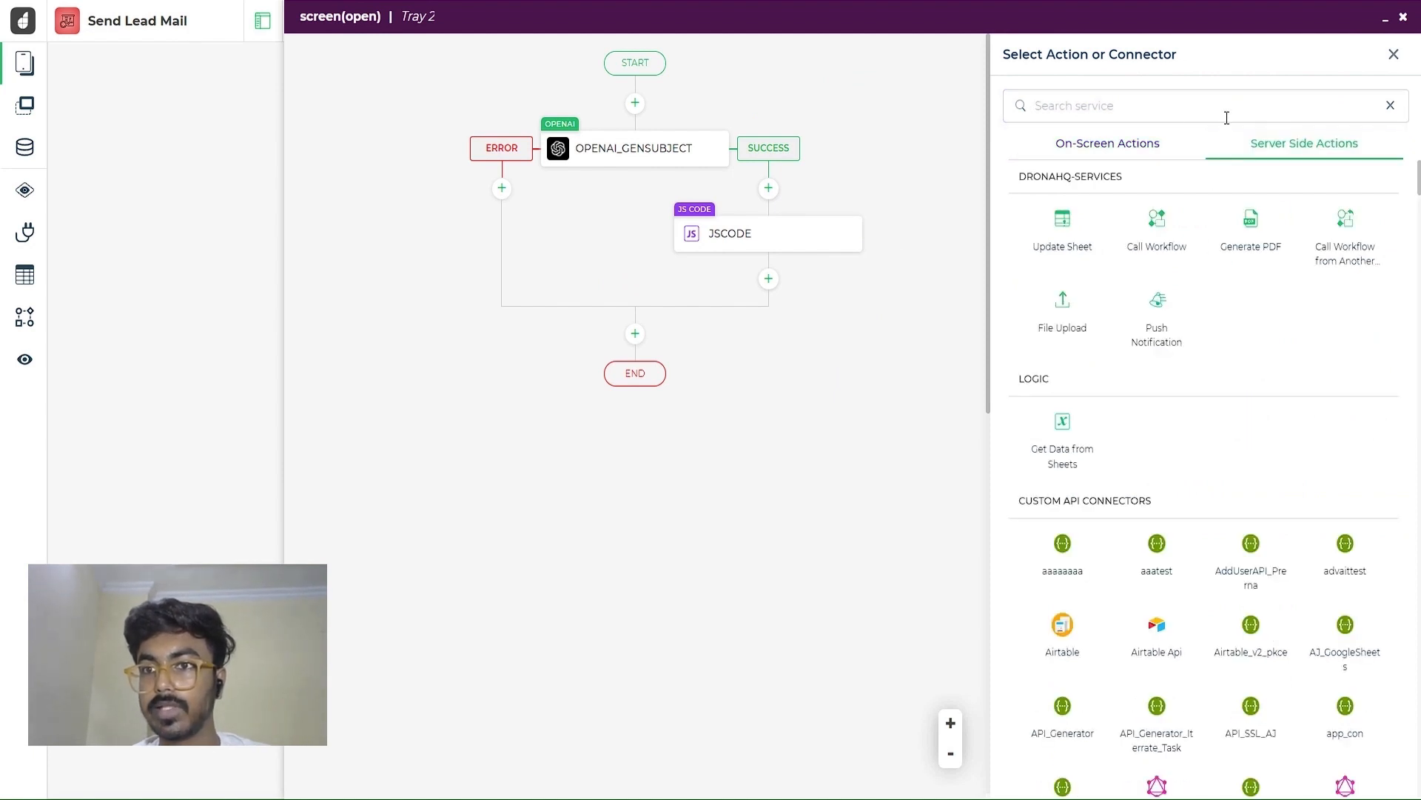
pyautogui.click(1162, 118)
pyautogui.write('open')
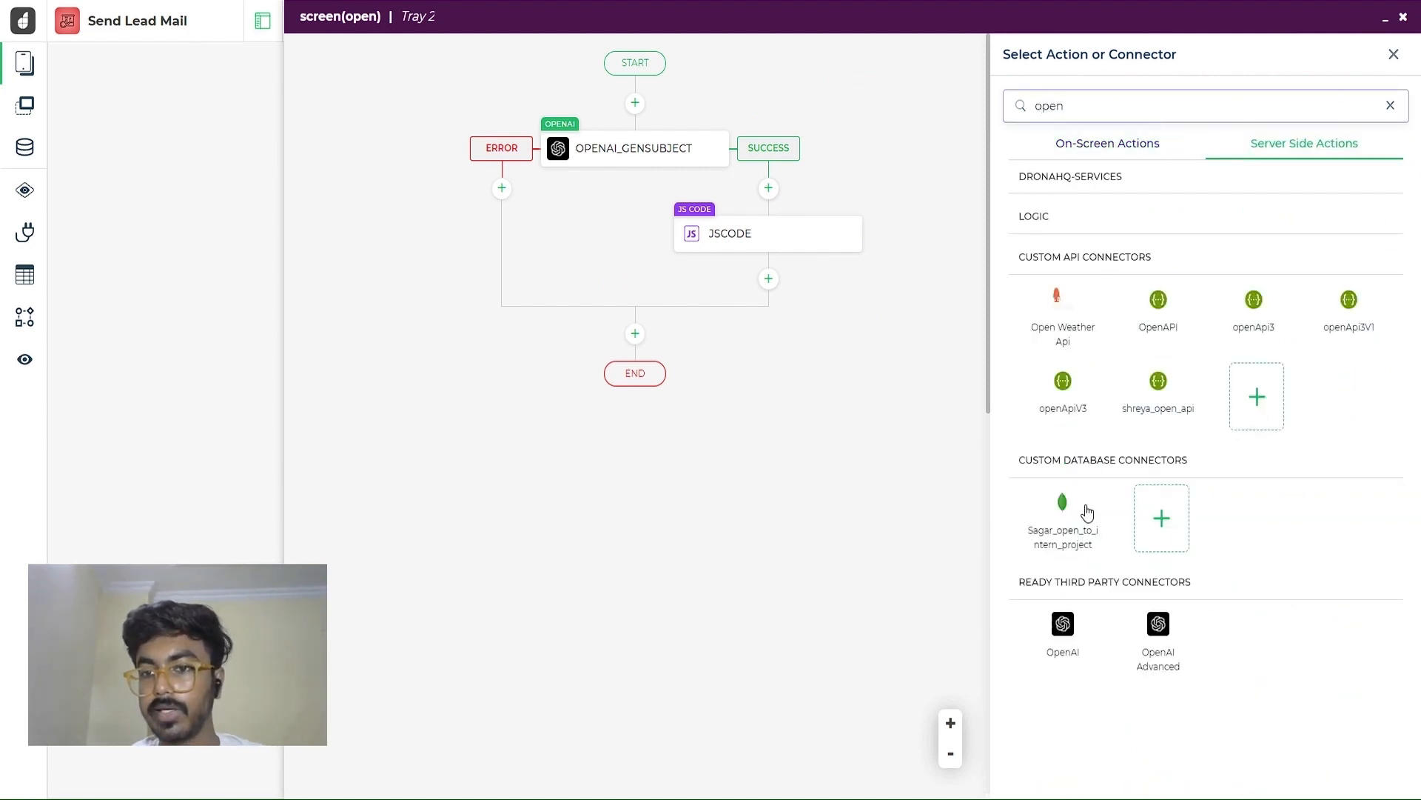
pyautogui.click(1051, 625)
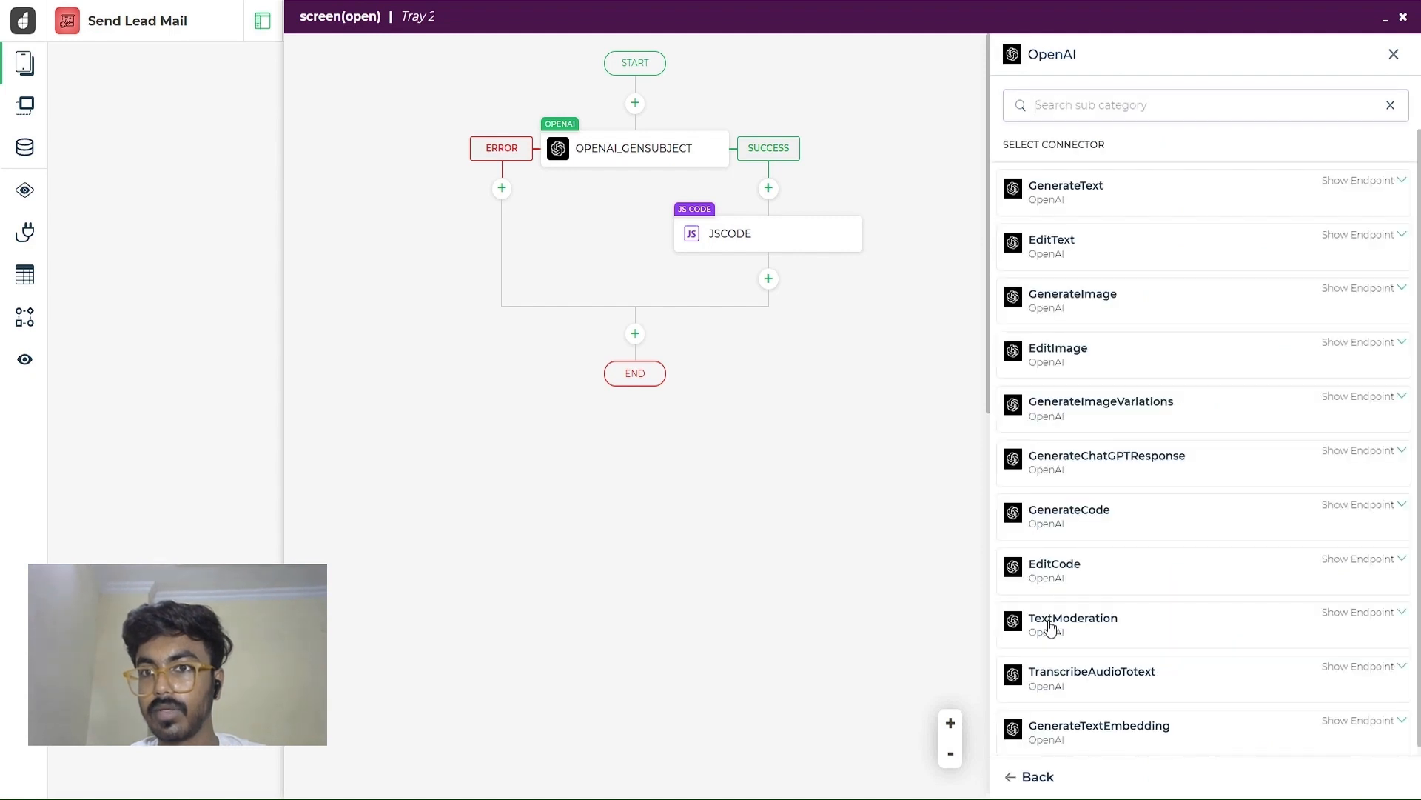
# Choose OpenAI's GenerateText connector and assign the DronaHQ account to the production environment
pyautogui.click(1138, 196)
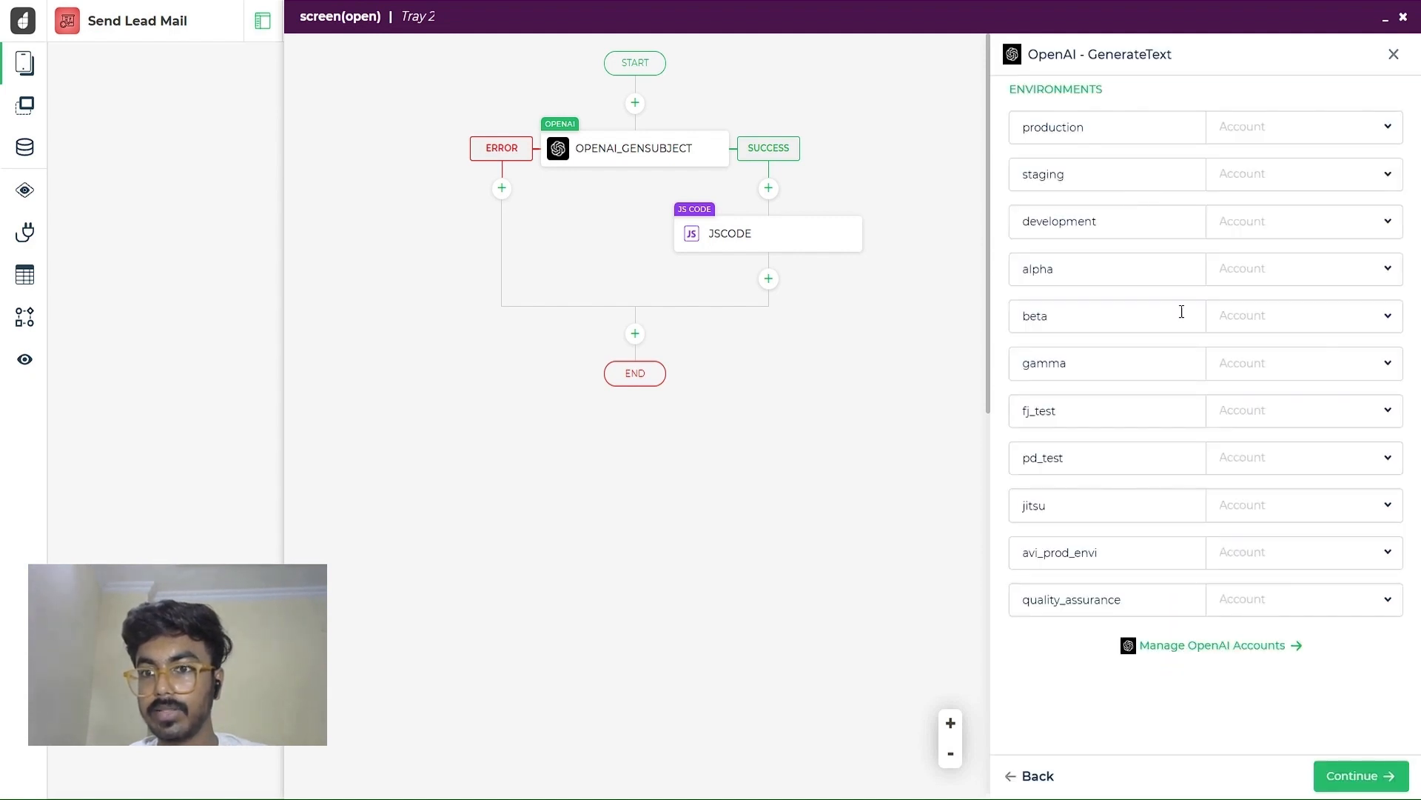
pyautogui.click(1268, 127)
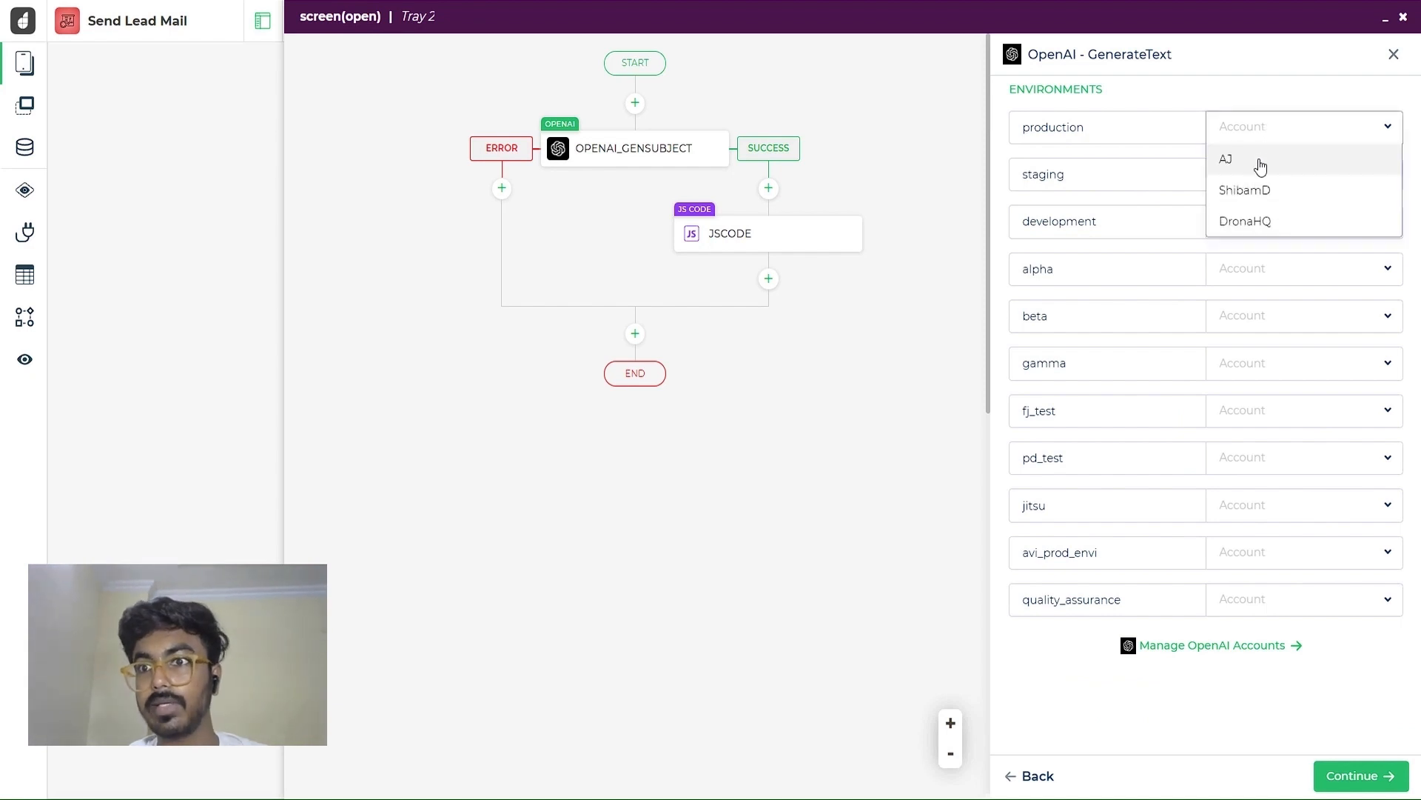
pyautogui.click(1236, 221)
pyautogui.click(1361, 776)
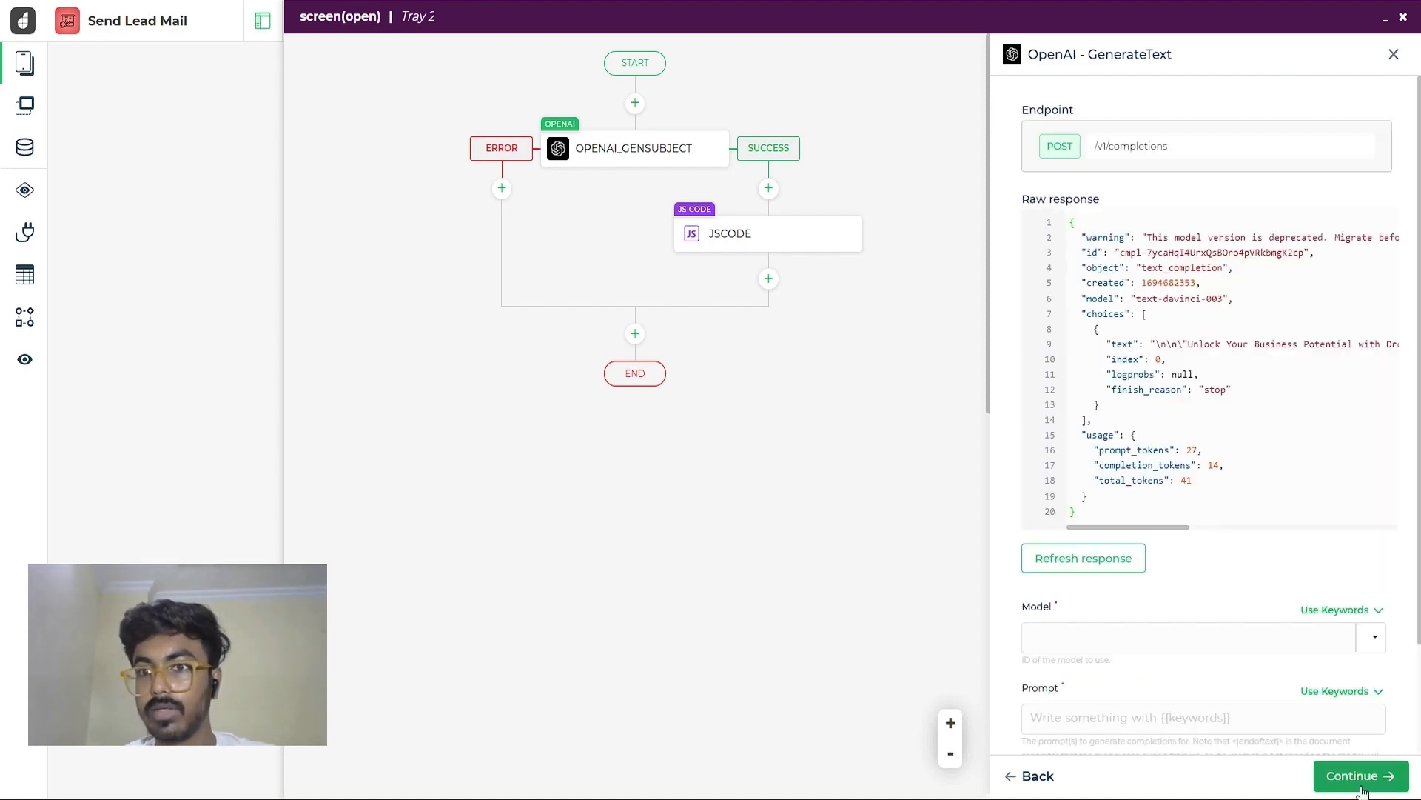
# Paste in a prompt for a well structured 100-word HTML email body to the lead, using tablegrid's Company_Name and Job_Title keywords, and accept the settings
pyautogui.scroll(-3, 1110, 577)
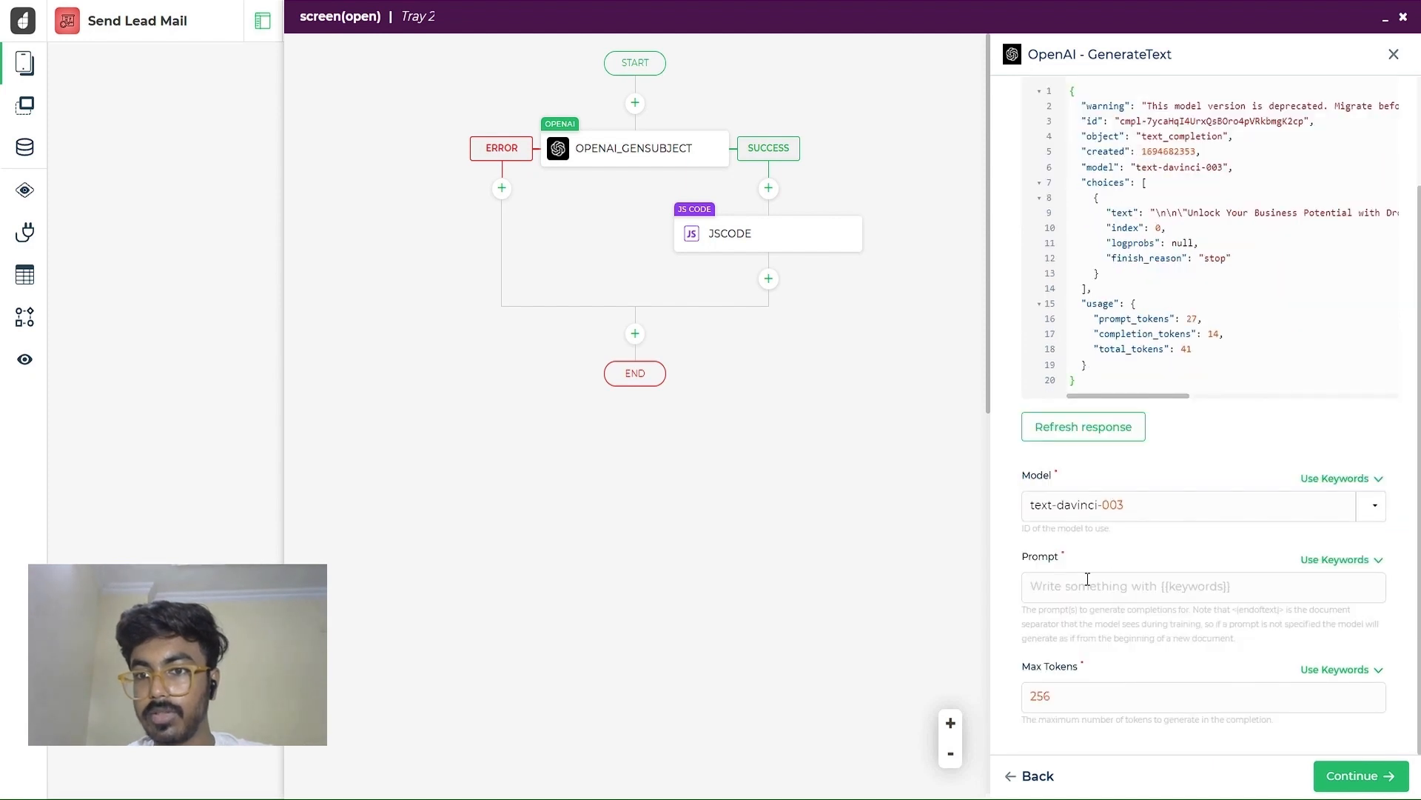
pyautogui.hotkey('ctrl', 'v')
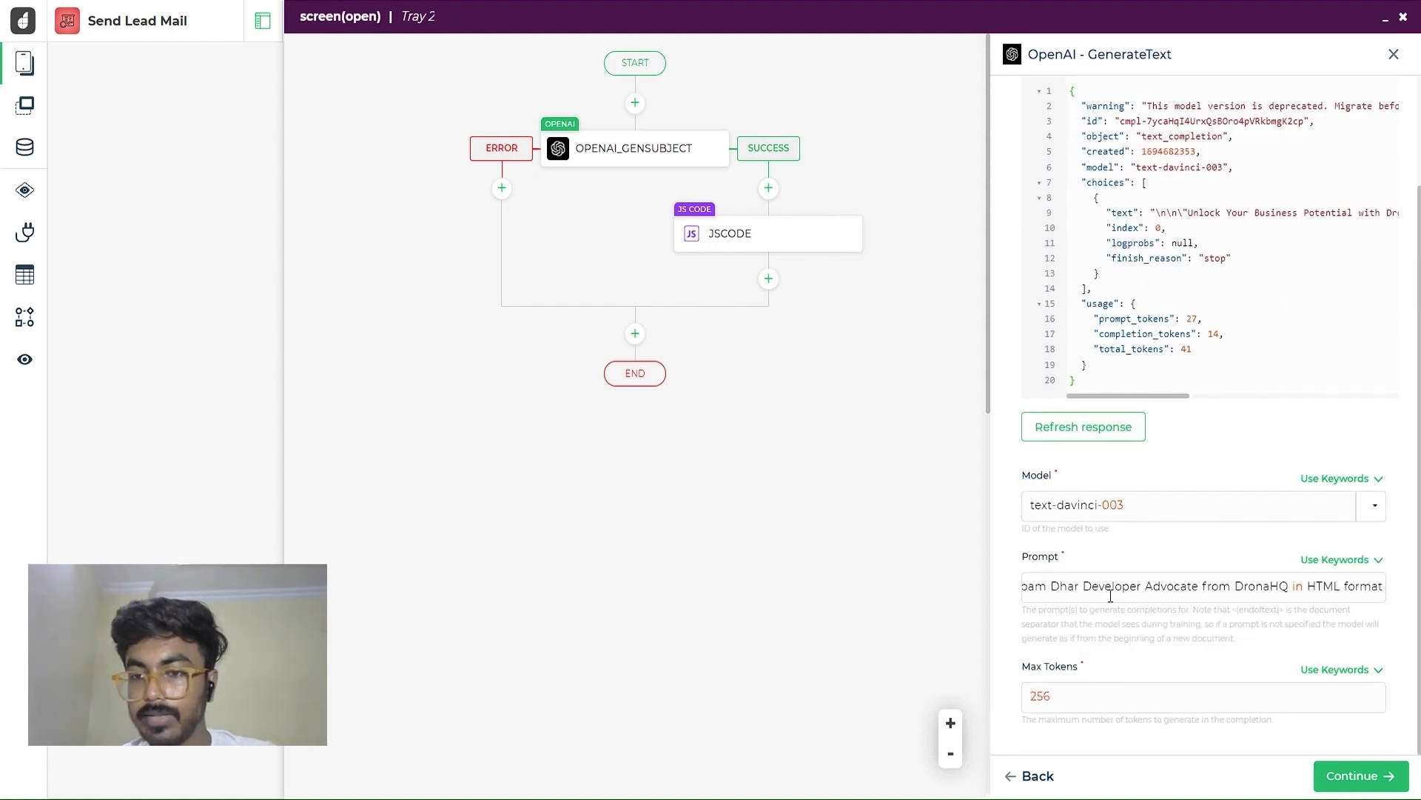
pyautogui.hscroll(-20, 1111, 596)
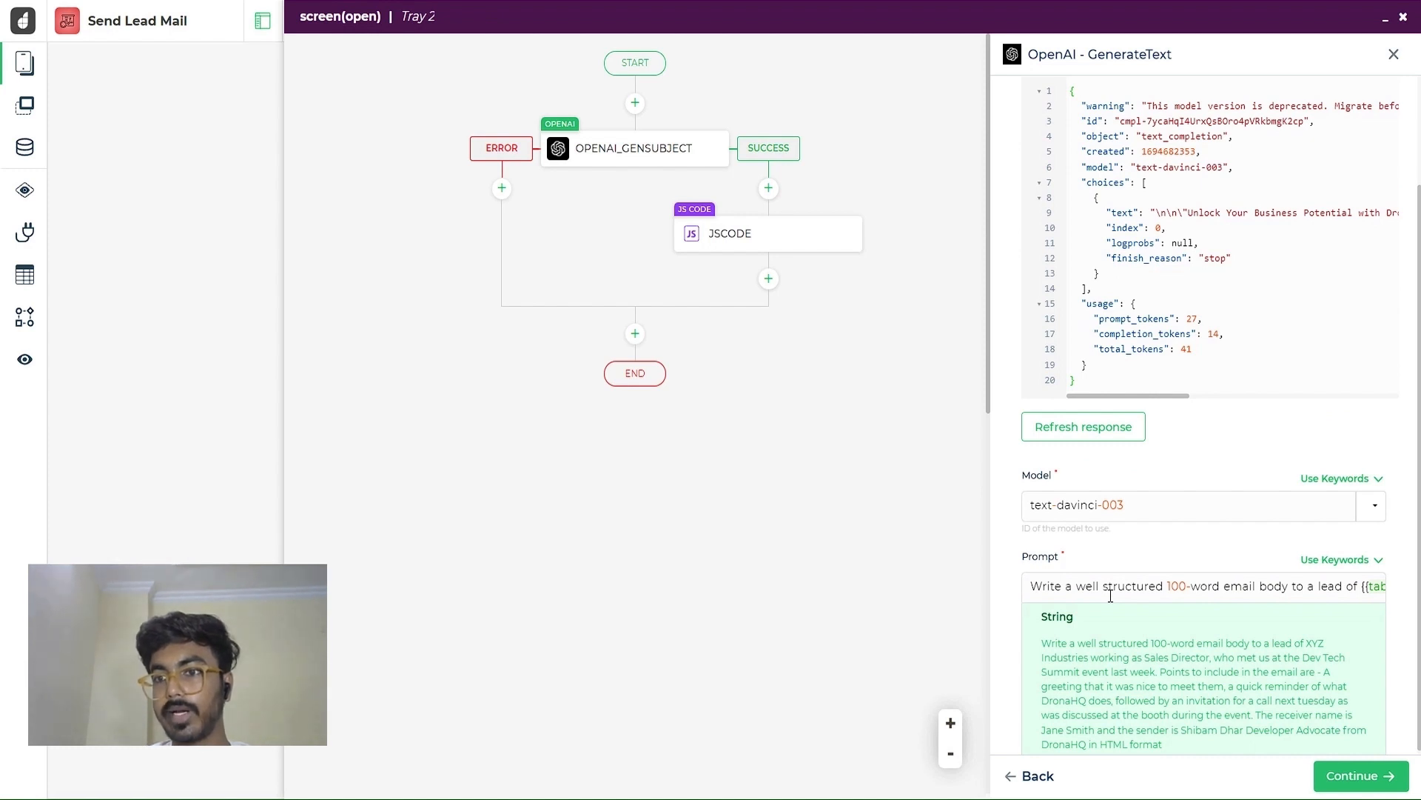
pyautogui.hscroll(2, 1111, 596)
pyautogui.hscroll(2, 1111, 596)
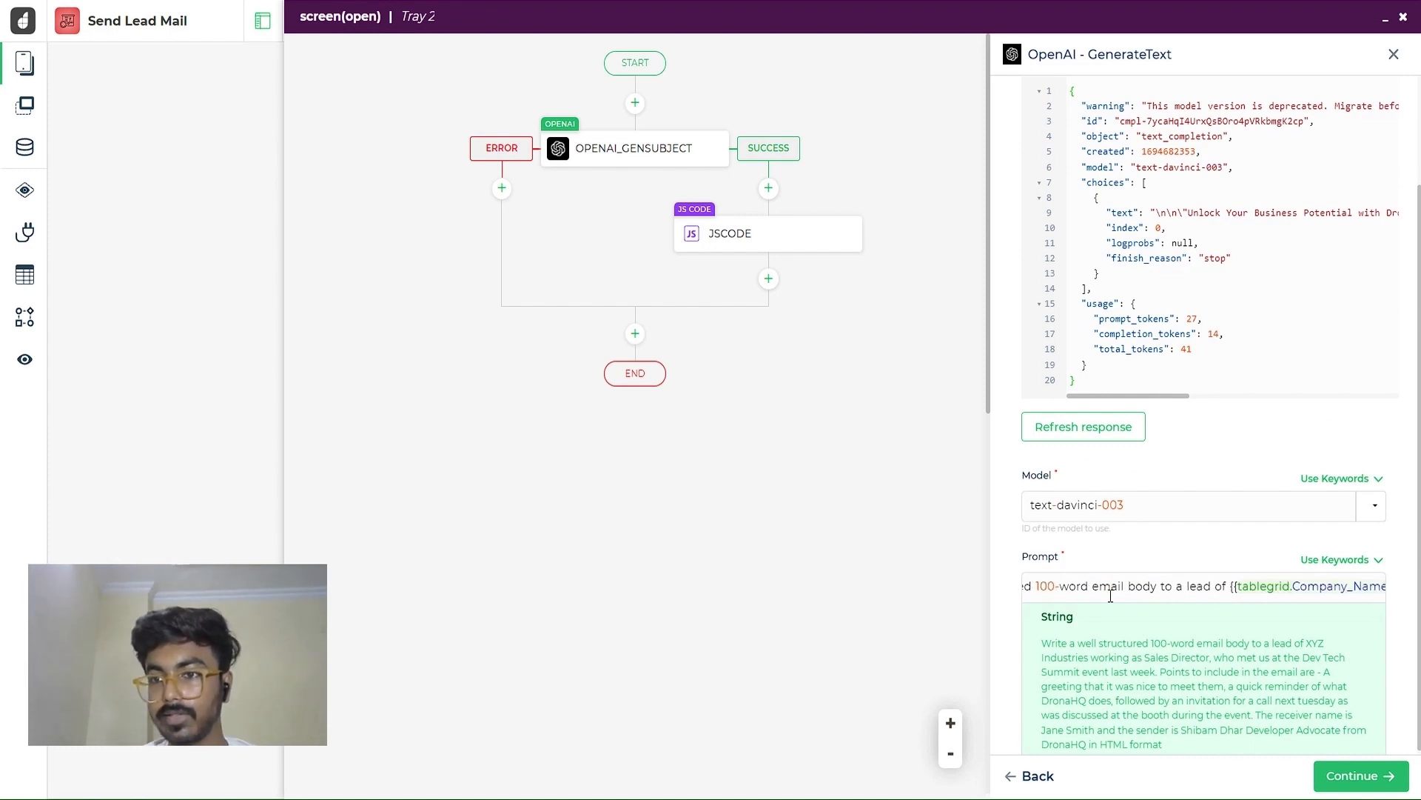
pyautogui.hscroll(8, 1110, 596)
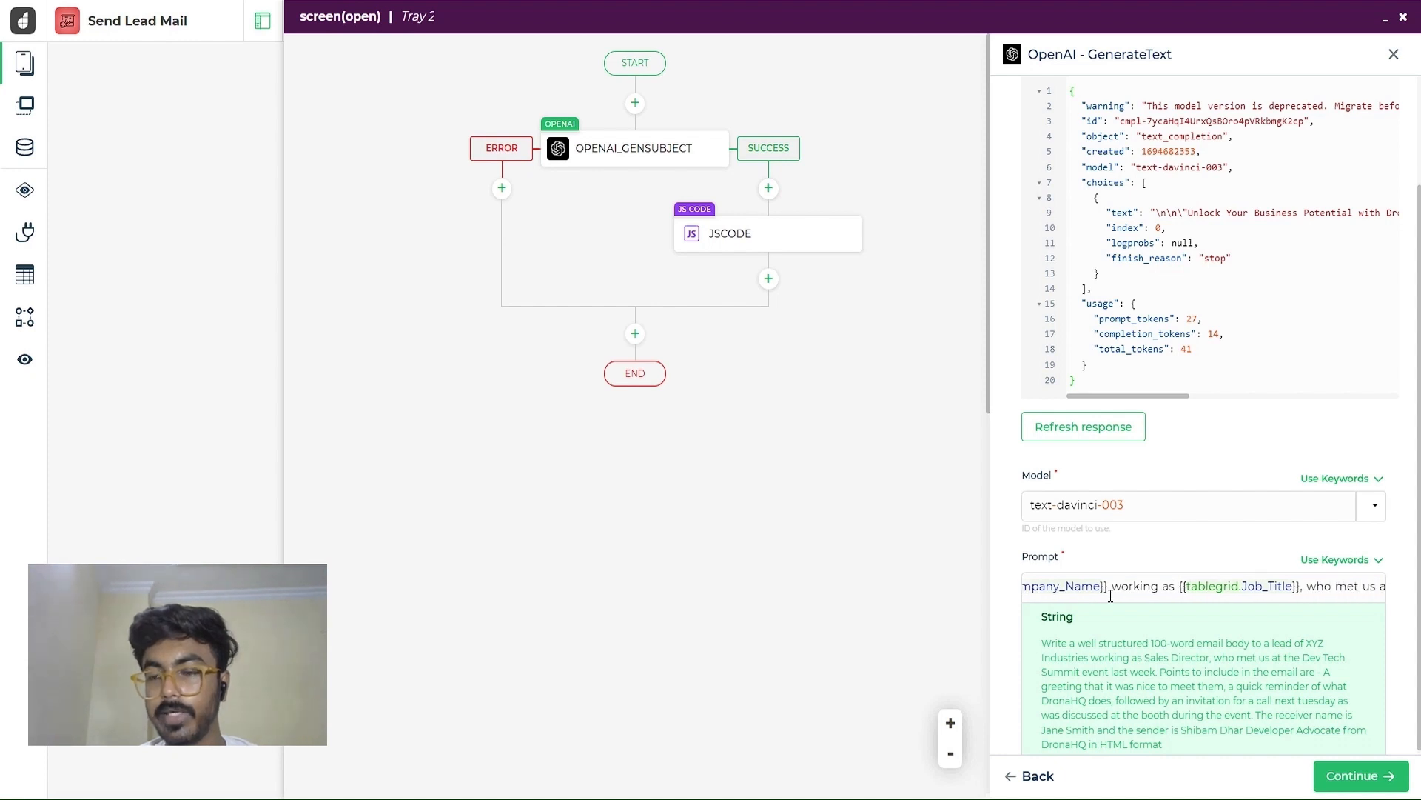
pyautogui.hscroll(4, 1111, 596)
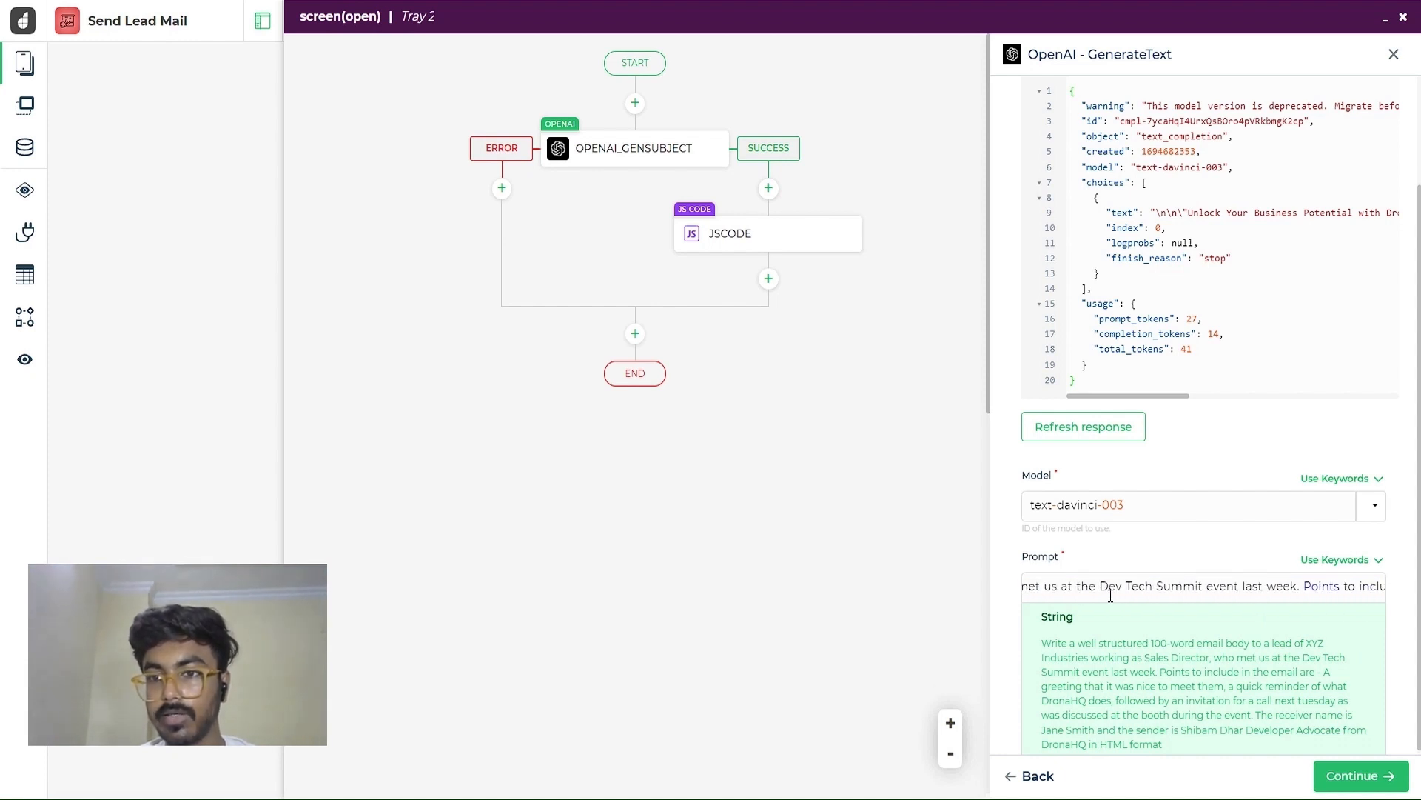
pyautogui.hscroll(4, 1111, 596)
pyautogui.scroll(-1, 1143, 559)
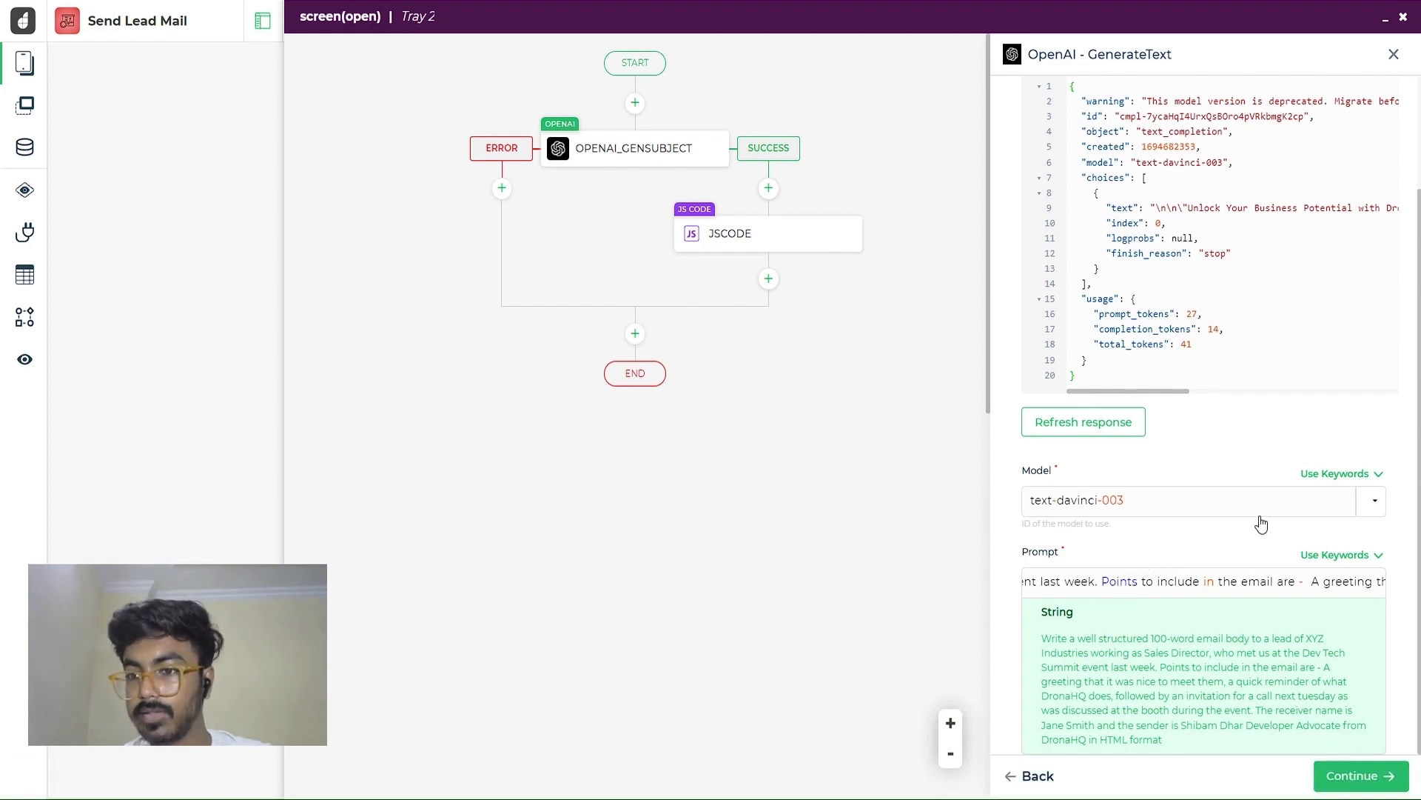
pyautogui.click(1359, 775)
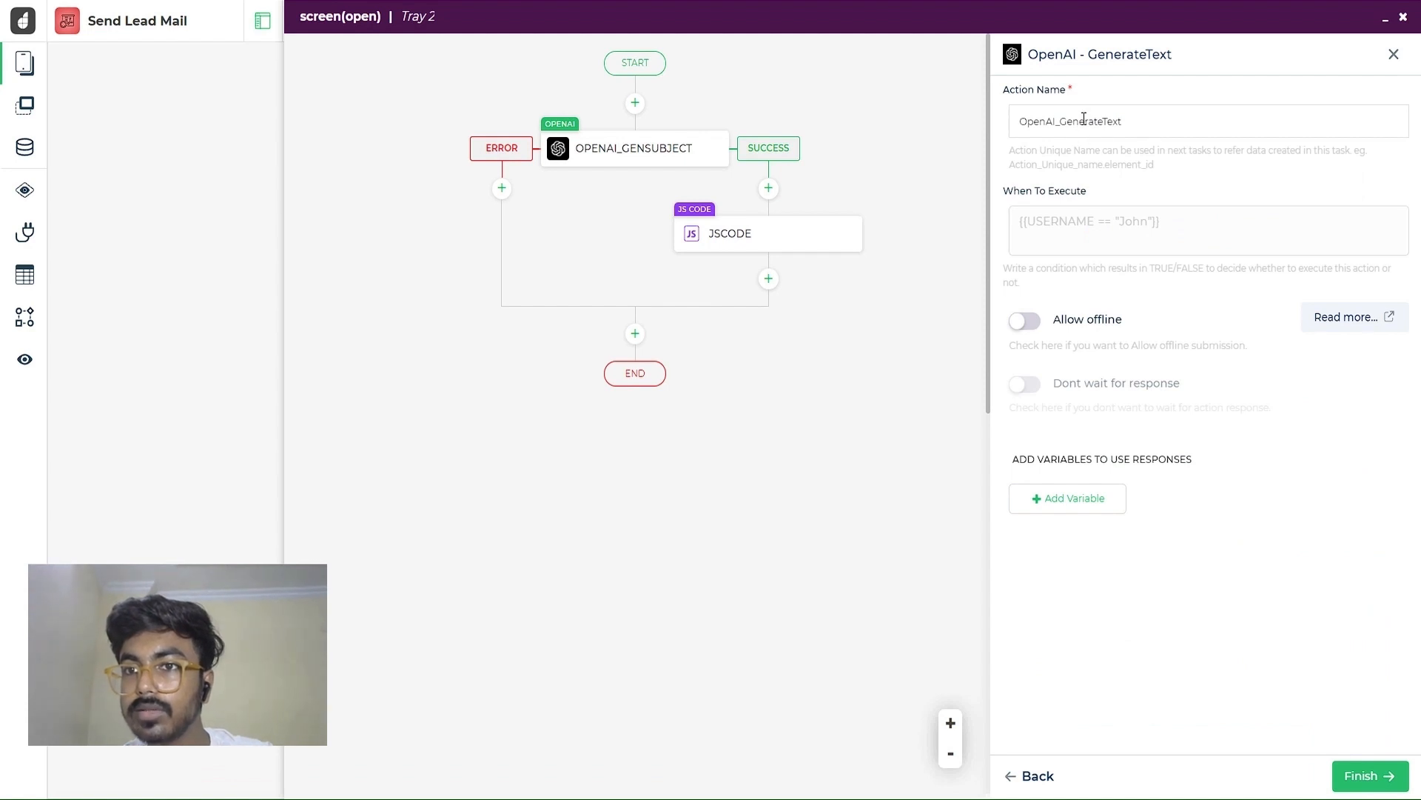
# Name the new text generation action OpenAI_GenBody
pyautogui.moveTo(1081, 121); pyautogui.dragTo(1213, 123)
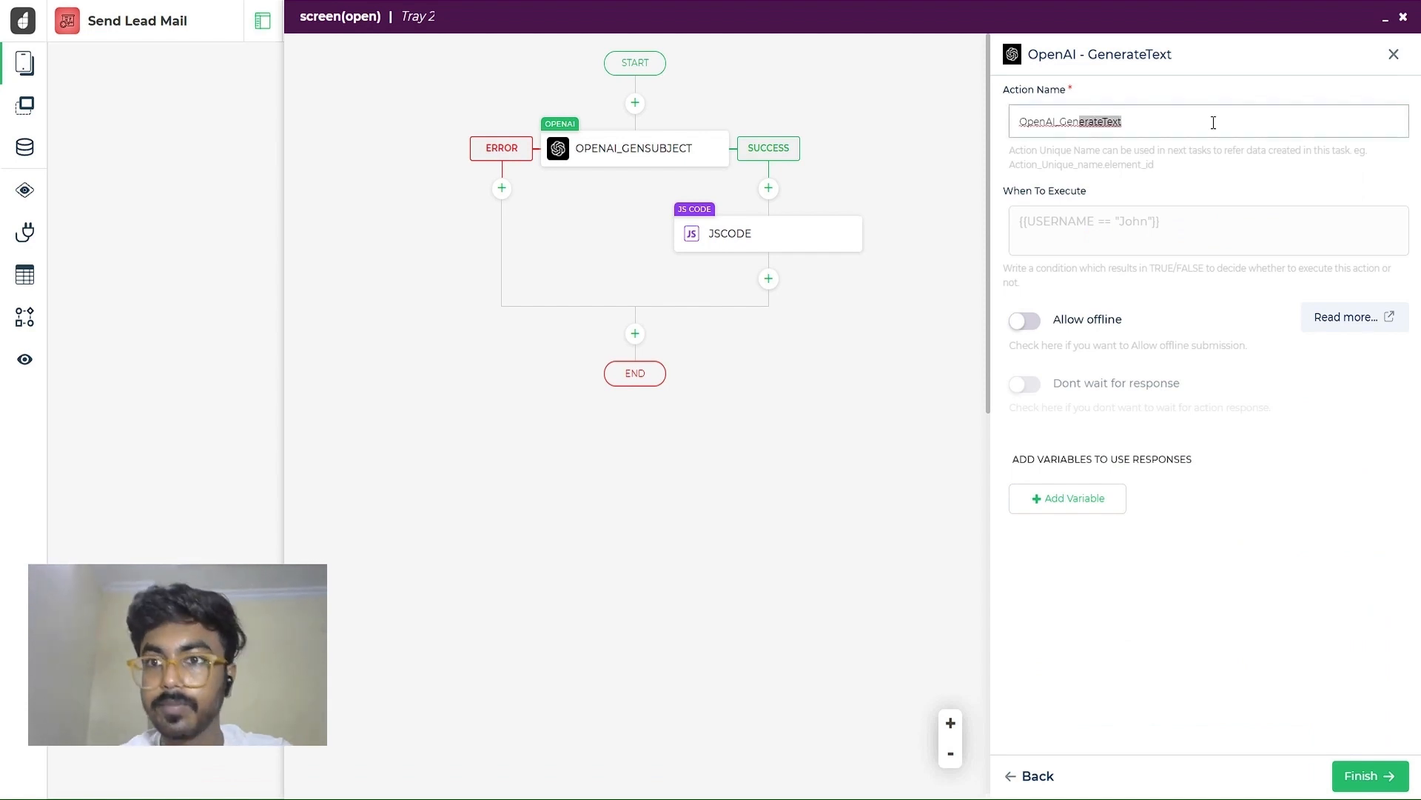
pyautogui.write('Bos')
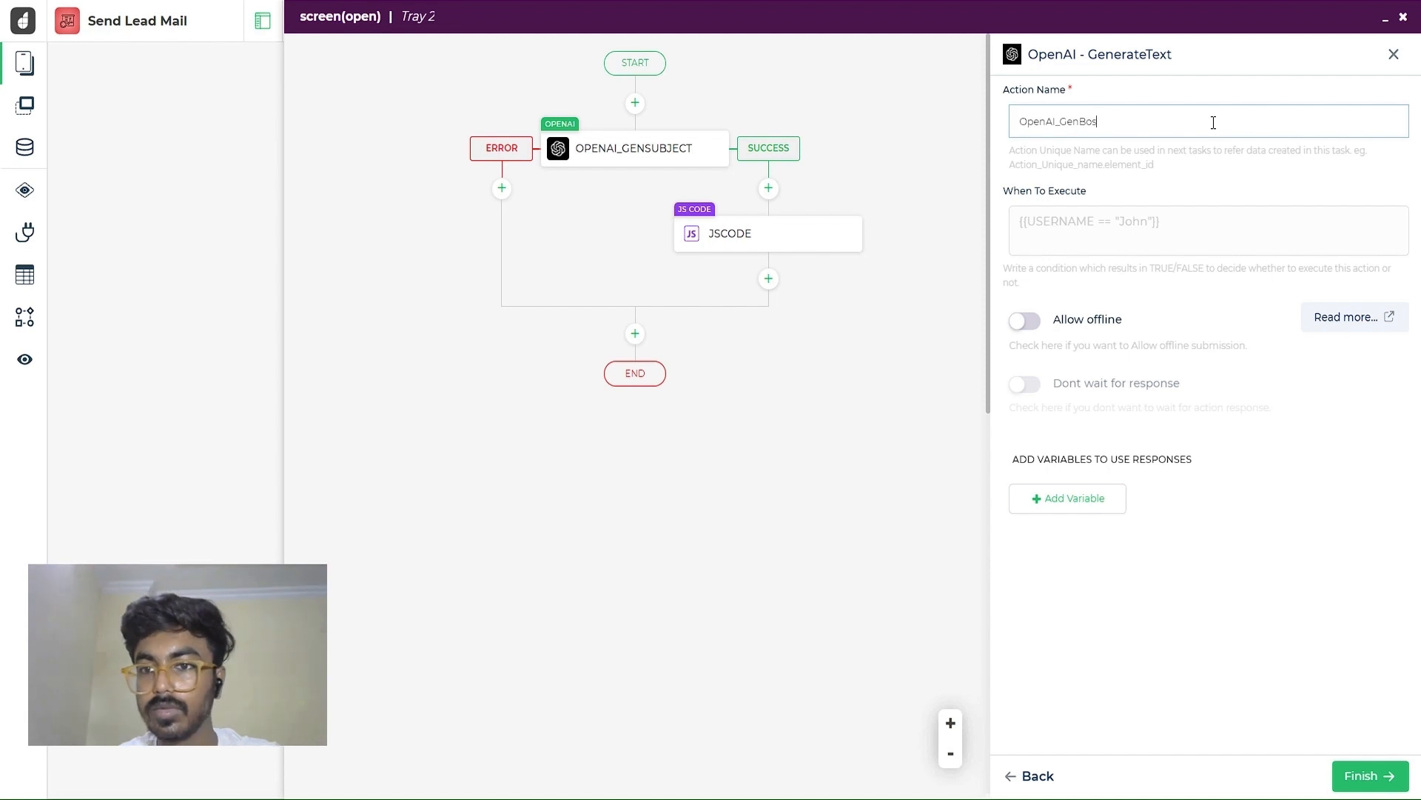
pyautogui.write('yy')
# Add a response variable named body mapped to output.choices.text and finish the OpenAI action
pyautogui.click(1067, 498)
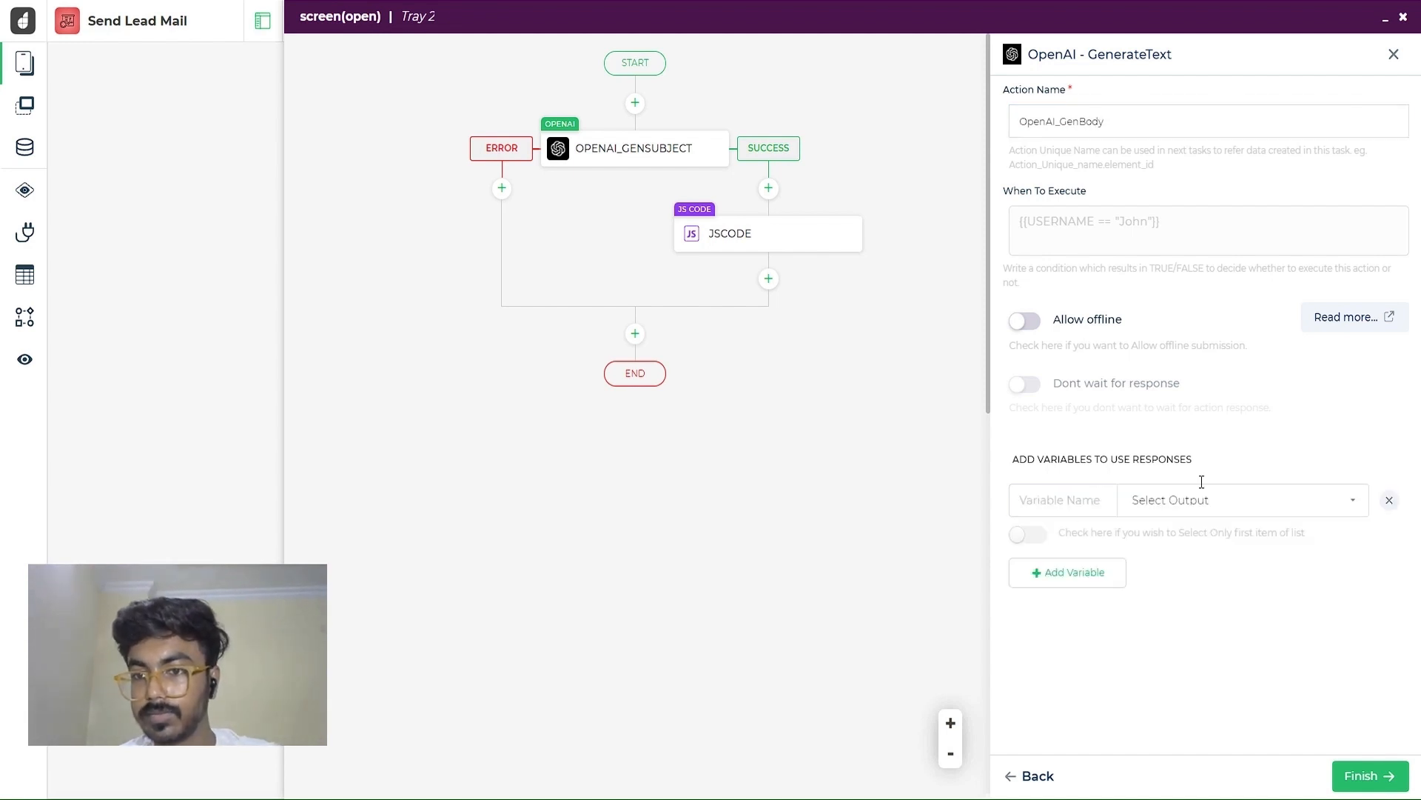
pyautogui.click(1254, 497)
pyautogui.scroll(-3, 1222, 622)
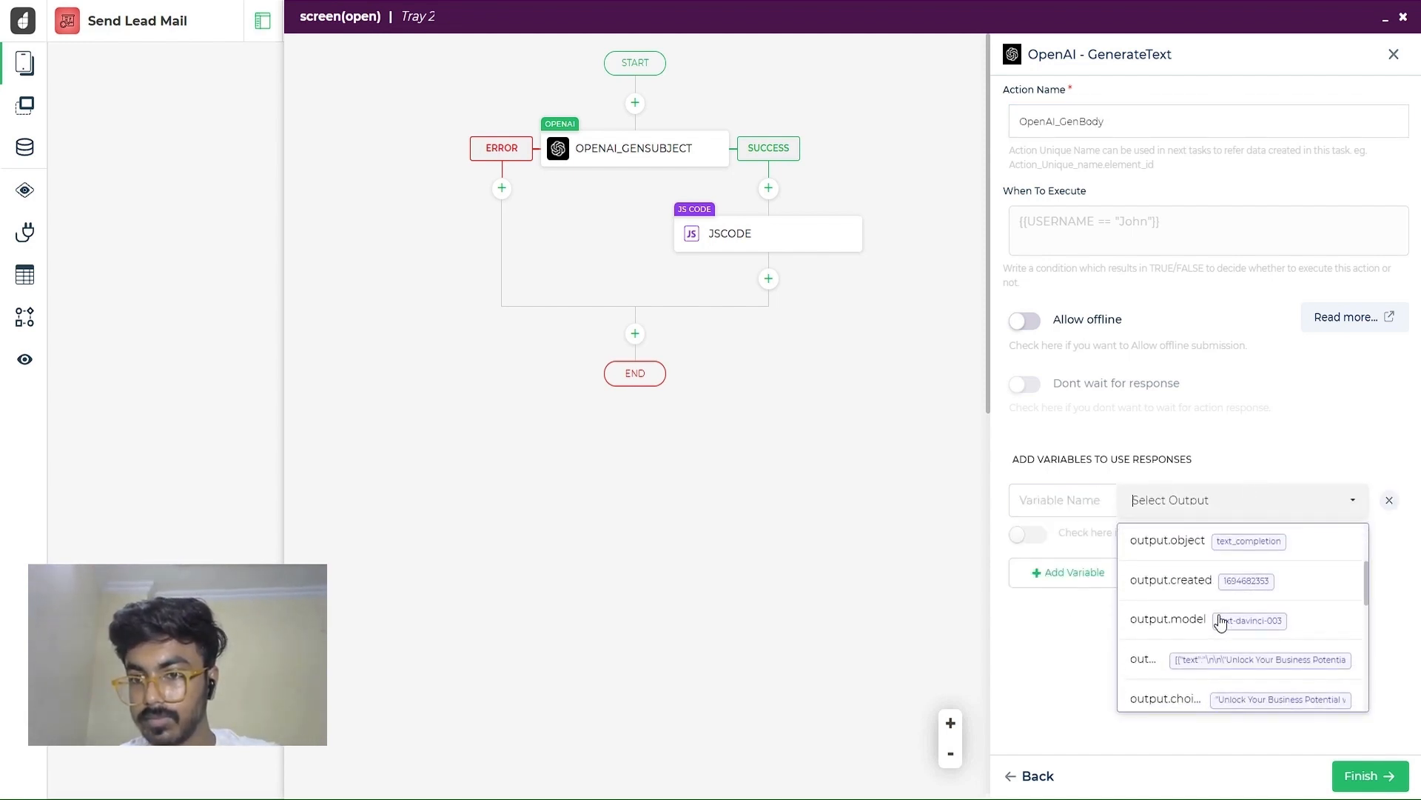
pyautogui.scroll(-2, 1220, 620)
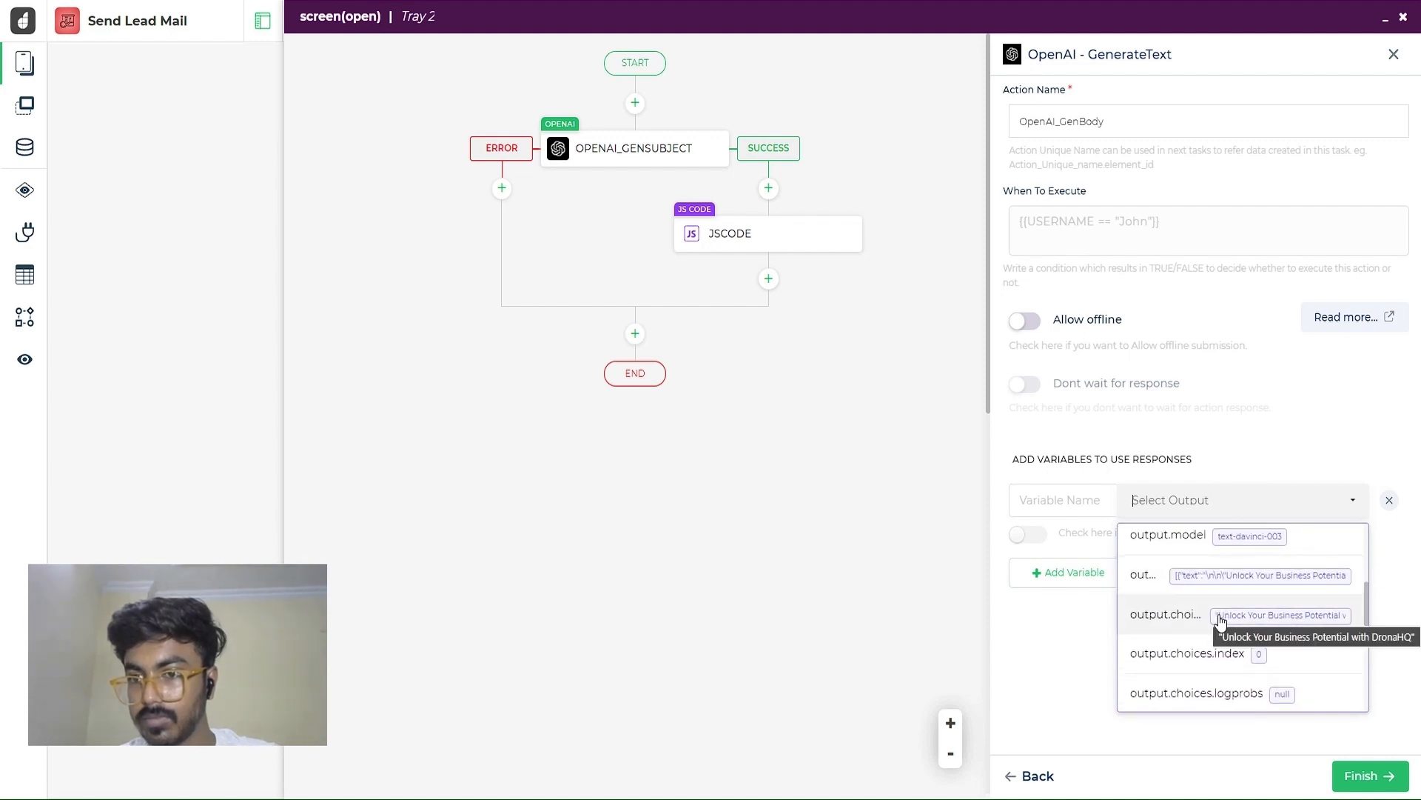
pyautogui.click(1220, 621)
pyautogui.click(1060, 498)
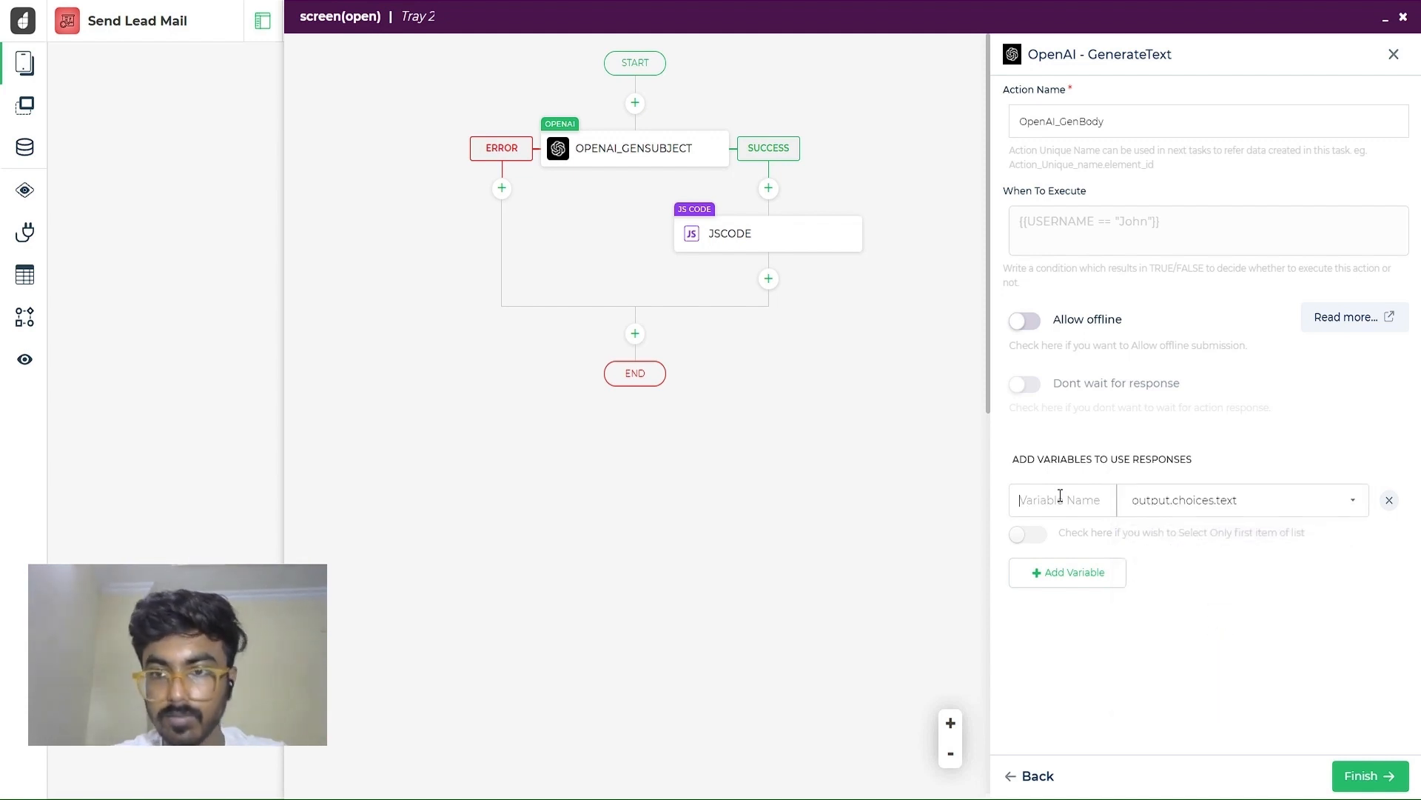
pyautogui.write('bo')
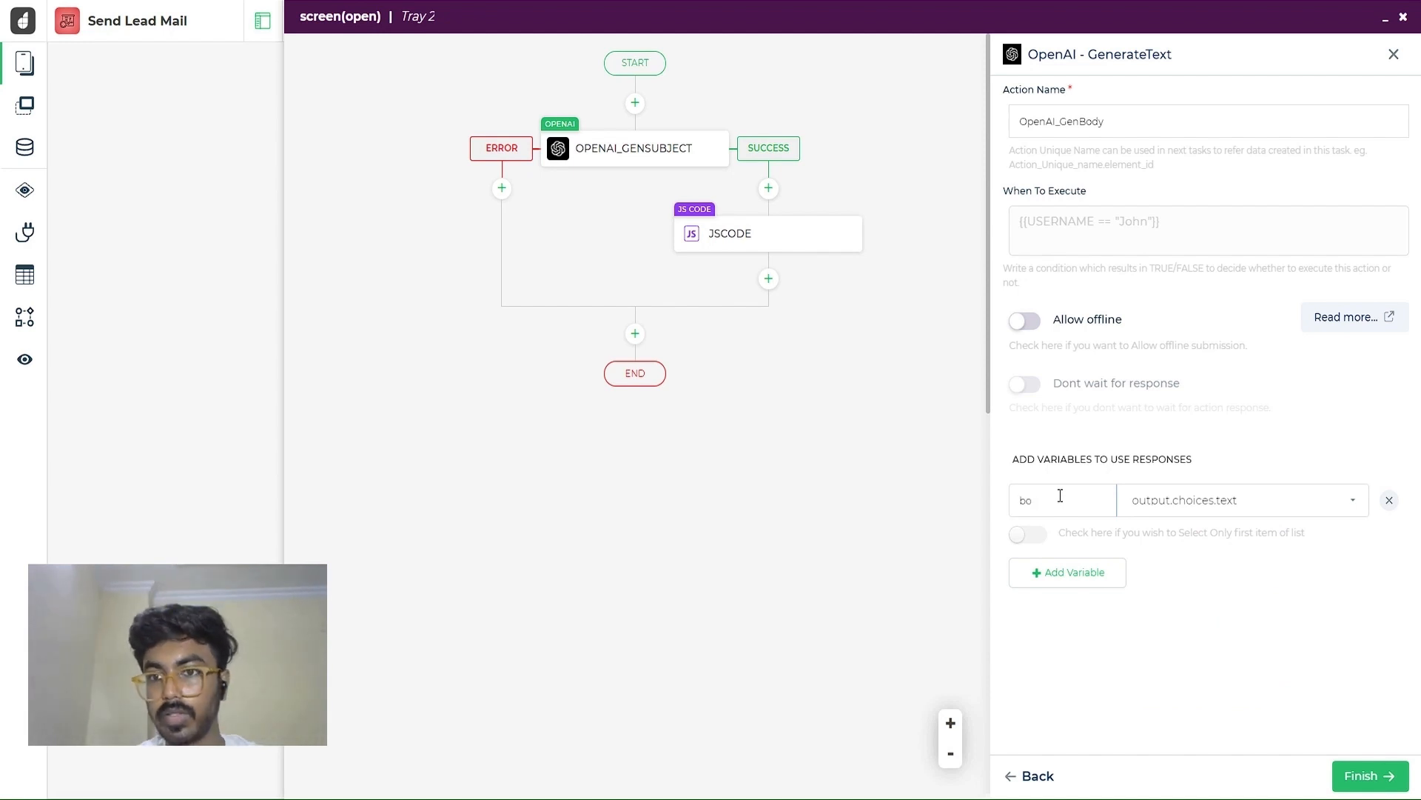
pyautogui.write('ydy')
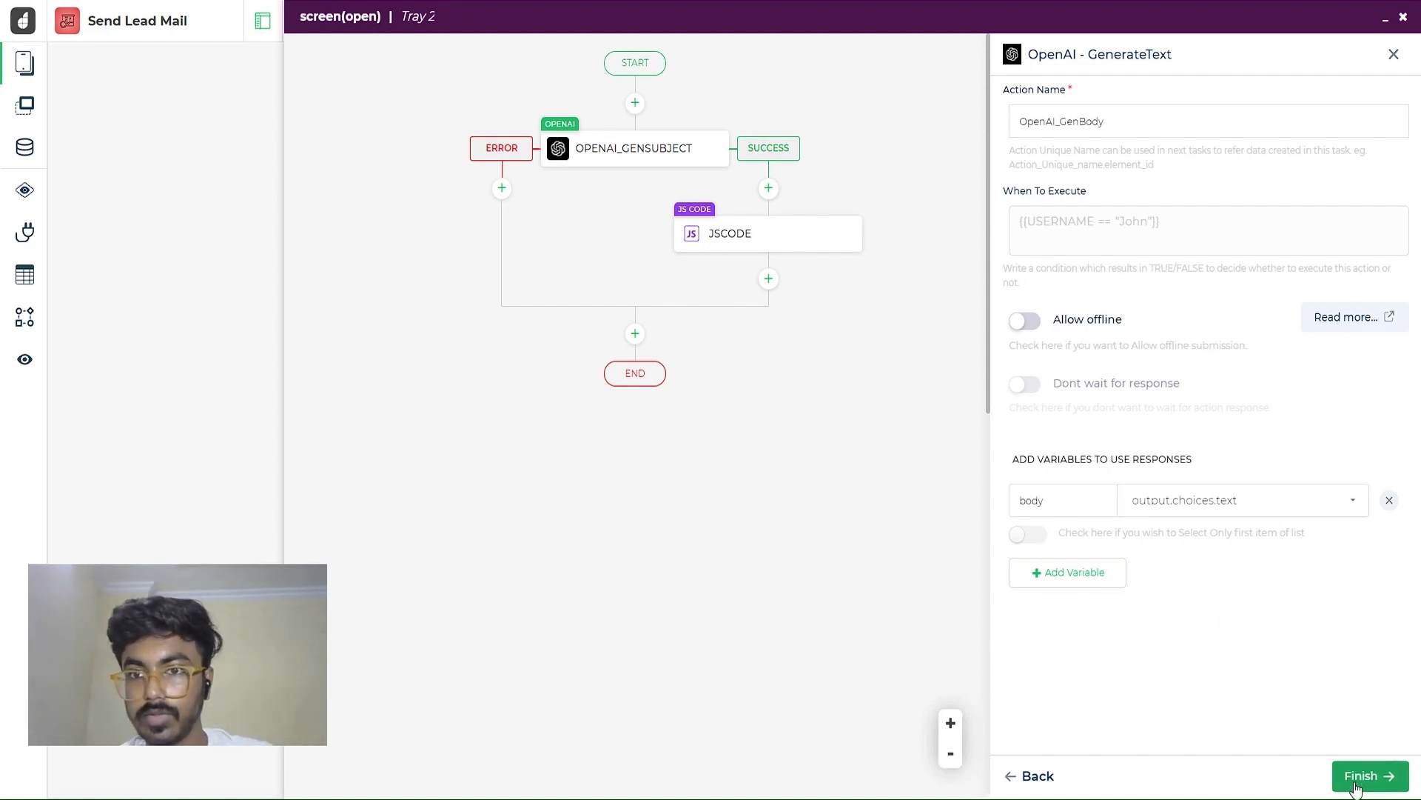
pyautogui.click(1364, 775)
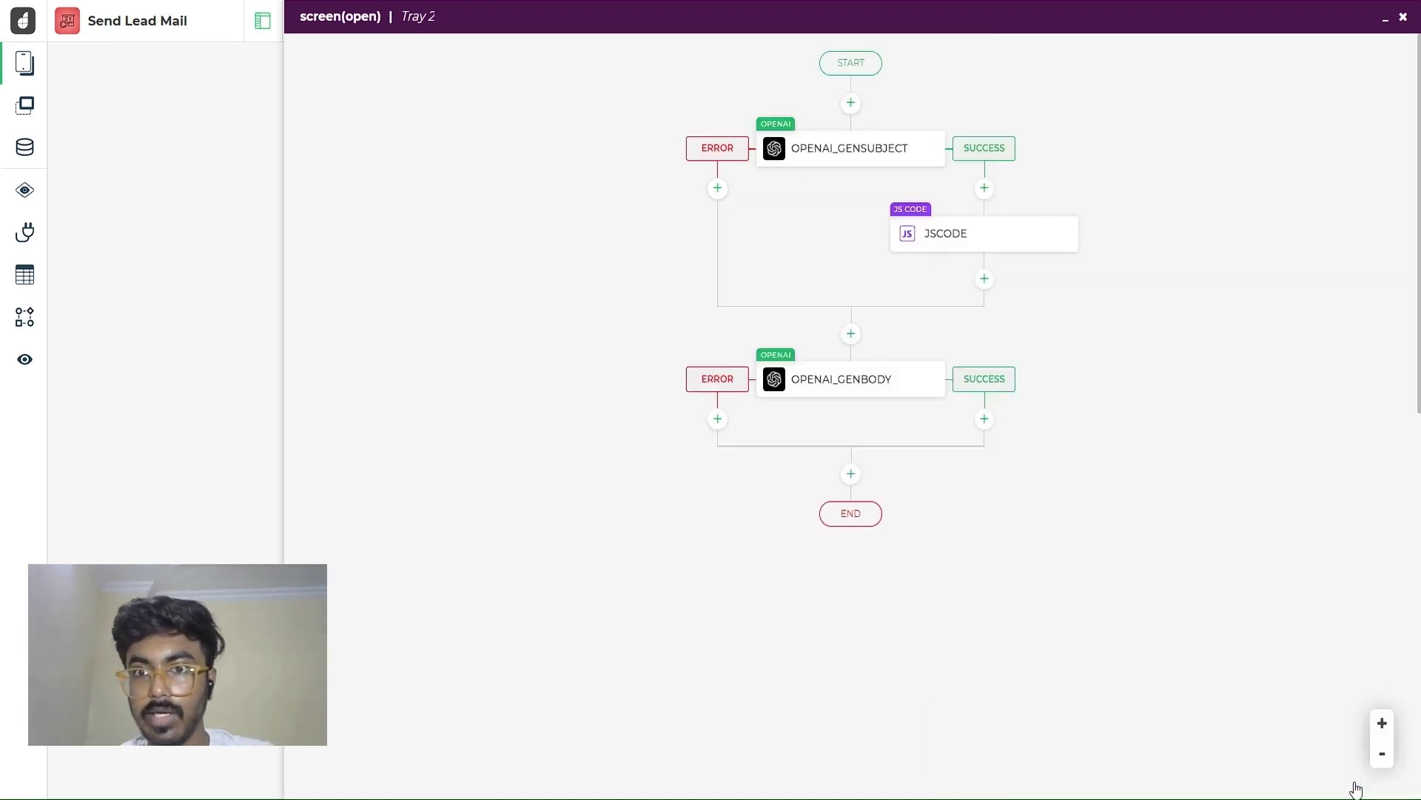
# Duplicate the JSCODE action into the success branch of OPENAI_GENBODY
pyautogui.click(985, 421)
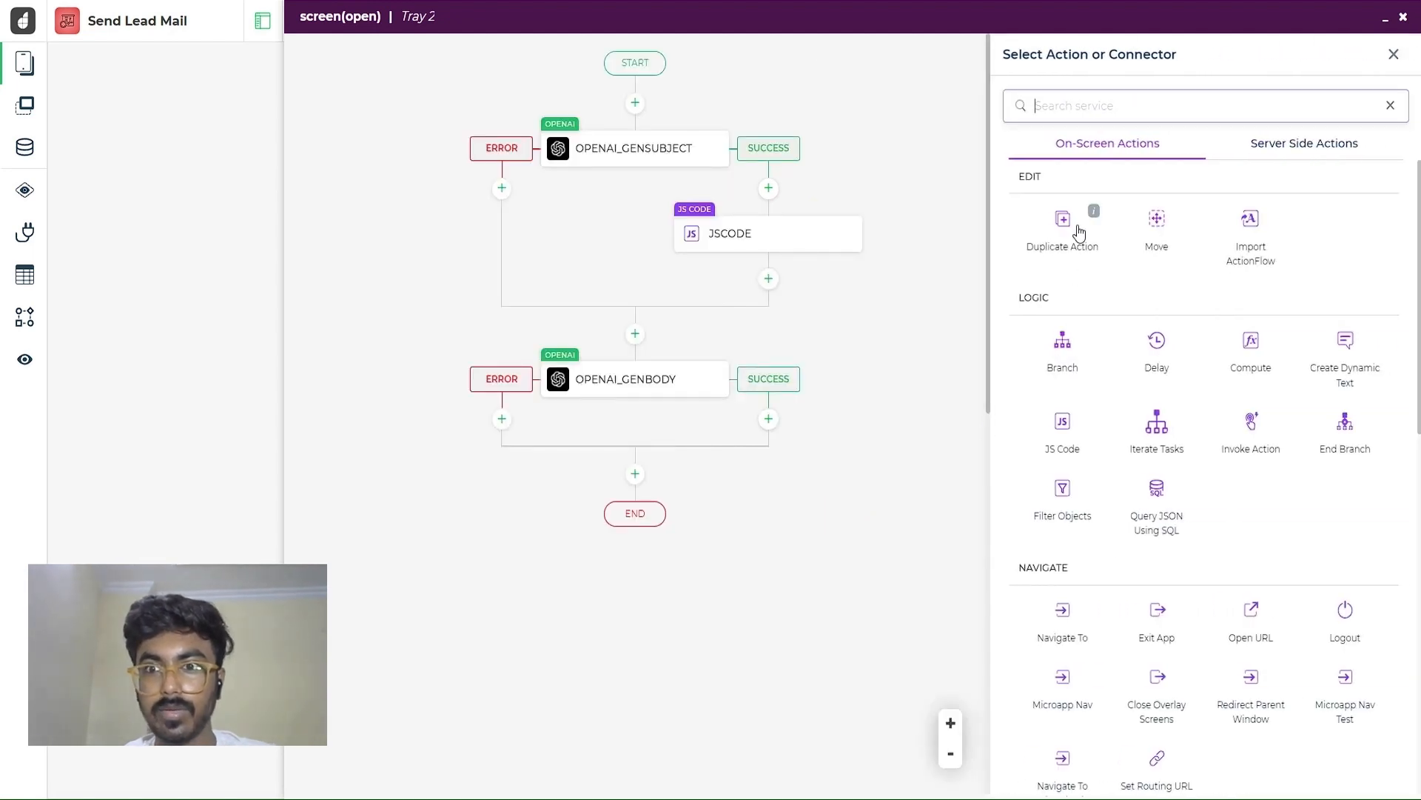
pyautogui.click(1075, 225)
pyautogui.click(1046, 251)
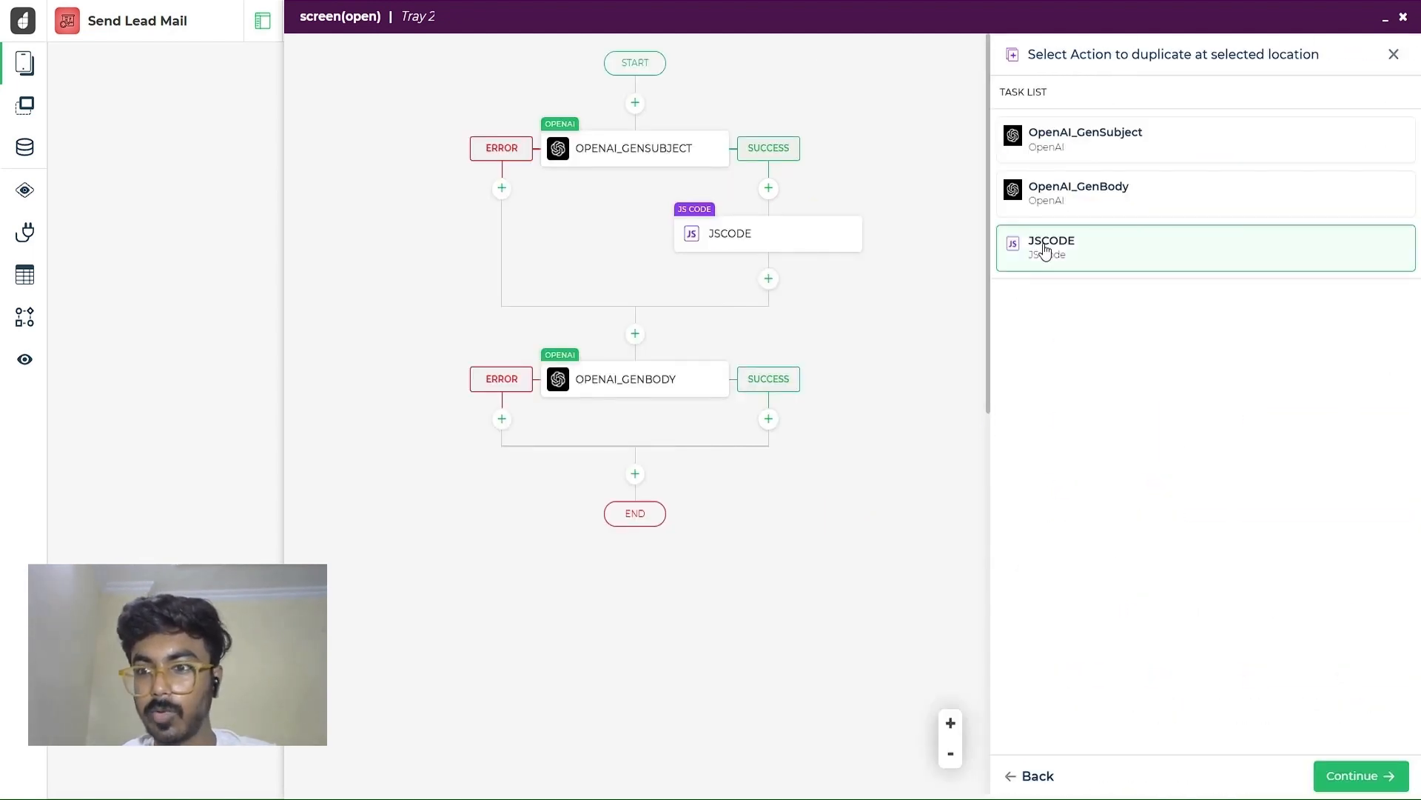
pyautogui.click(1352, 774)
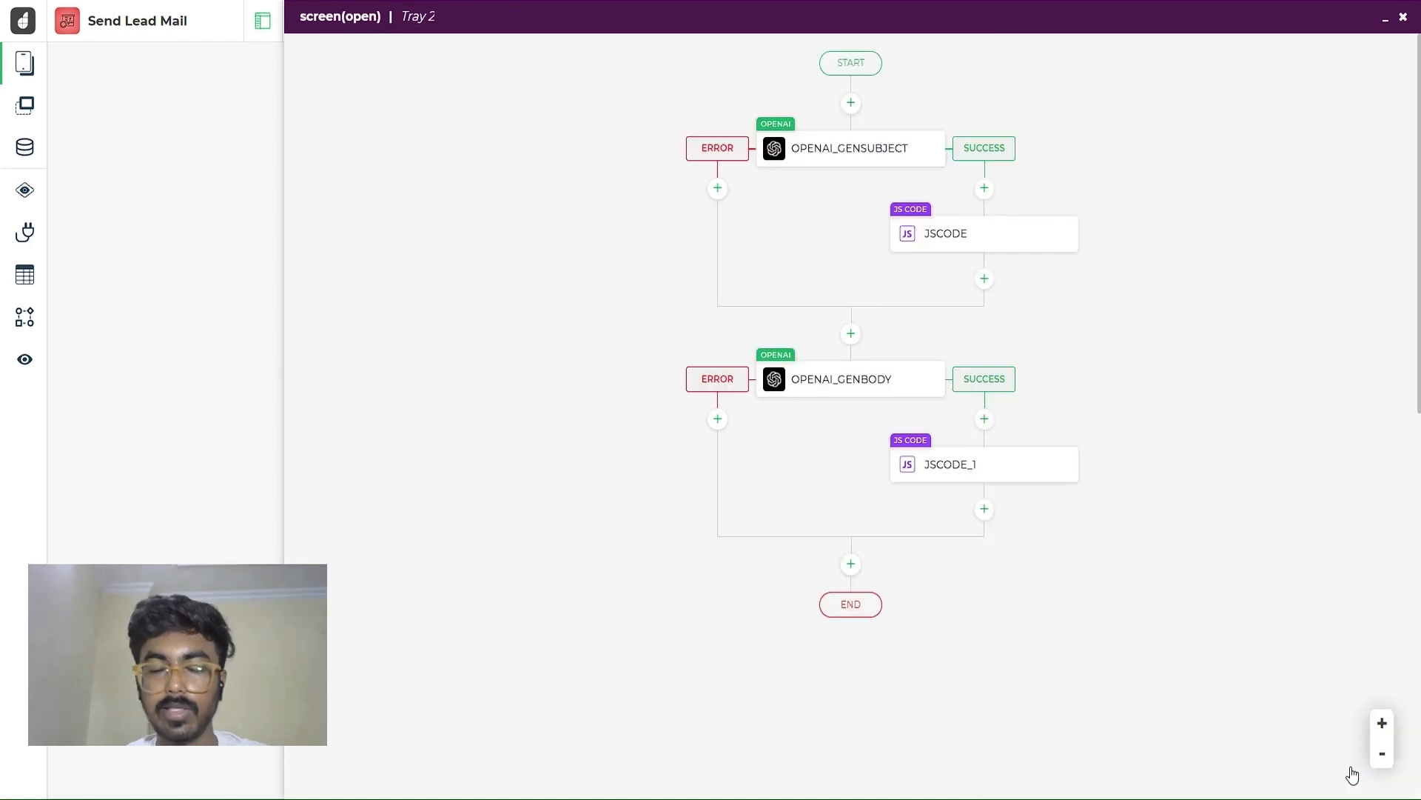
# In JSCODE_1, set the input parameter's source to OpenAI_GenBody.body and rename the parameter body
pyautogui.click(950, 464)
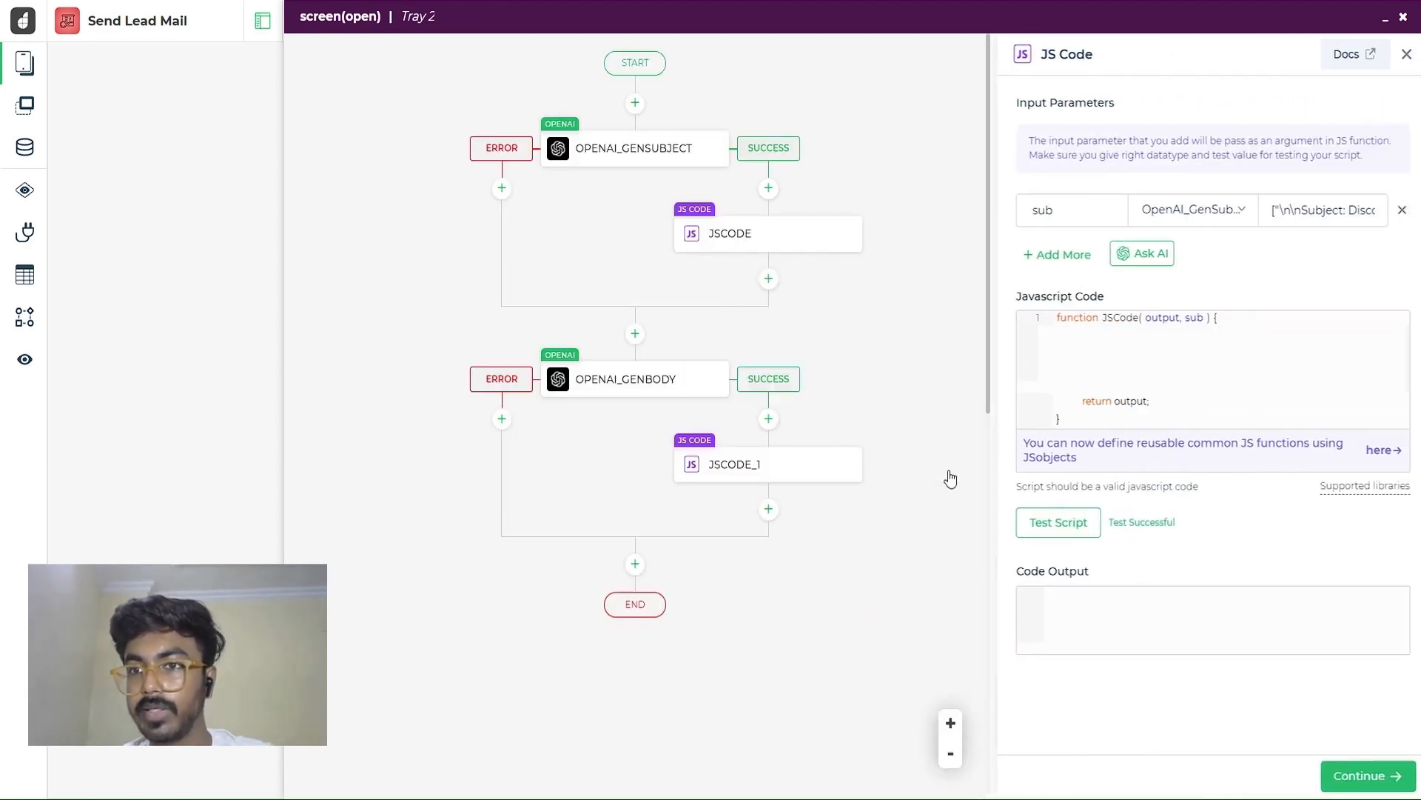
pyautogui.click(1201, 209)
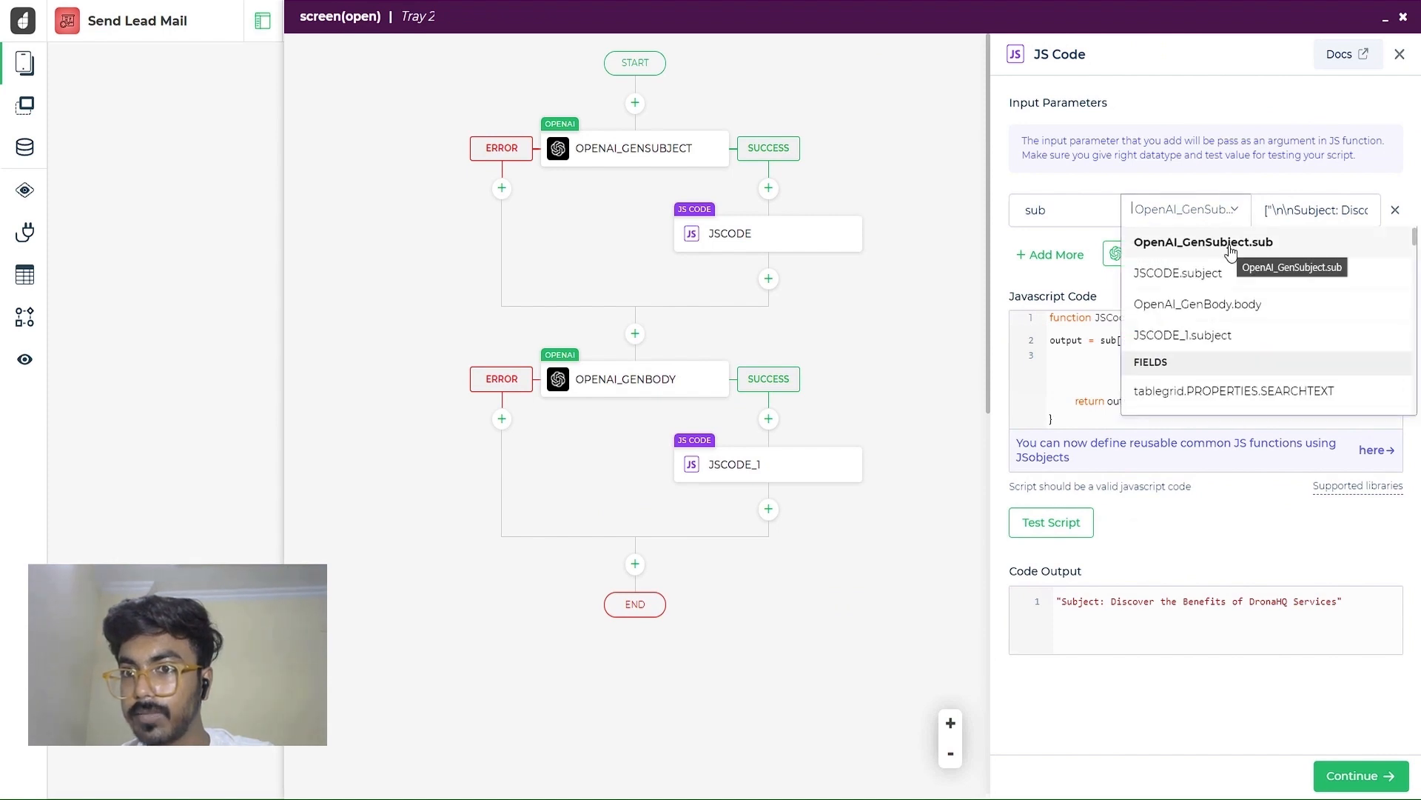
pyautogui.click(1180, 305)
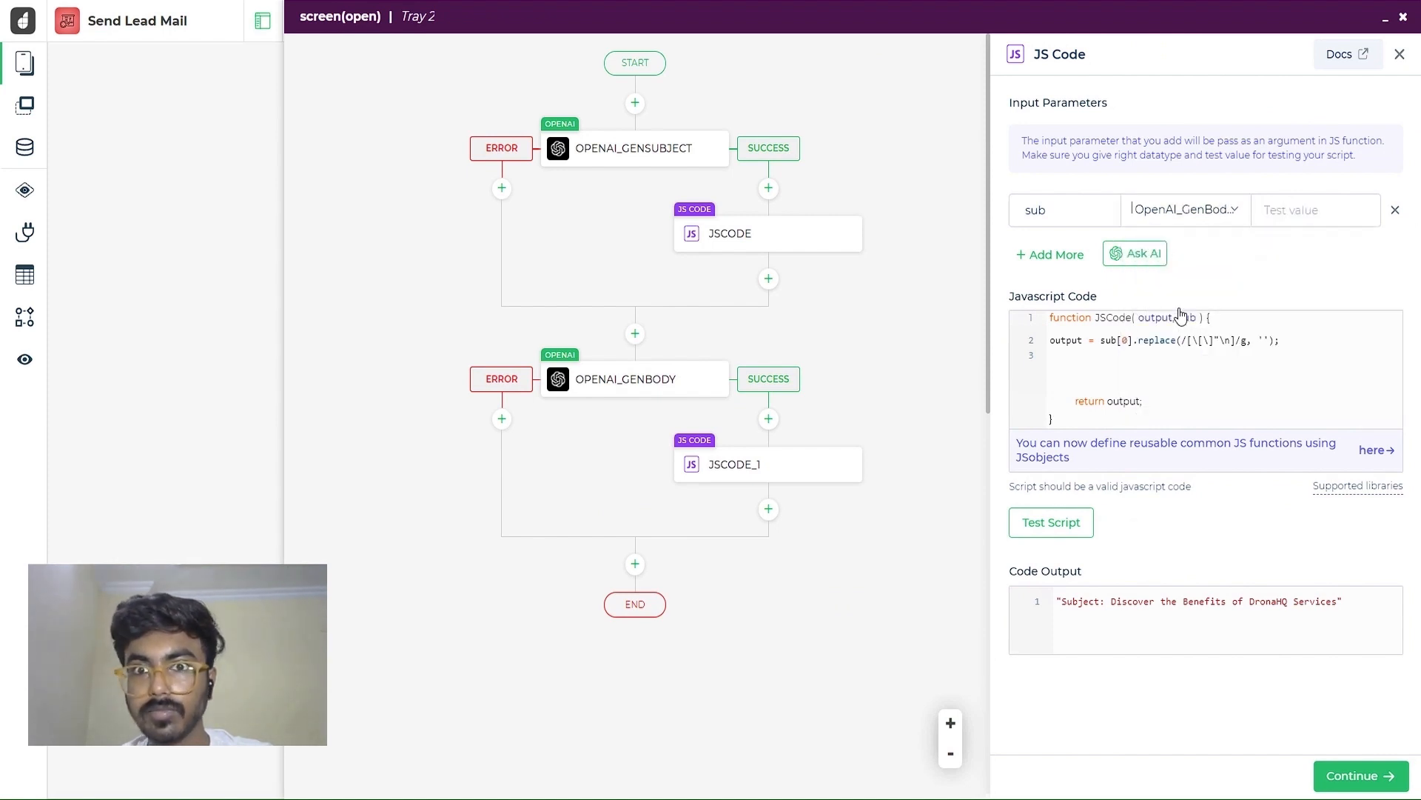
pyautogui.click(1074, 220)
pyautogui.press('BackSpace')
pyautogui.press('BackSpace')
pyautogui.press('BackSpace')
pyautogui.write('body')
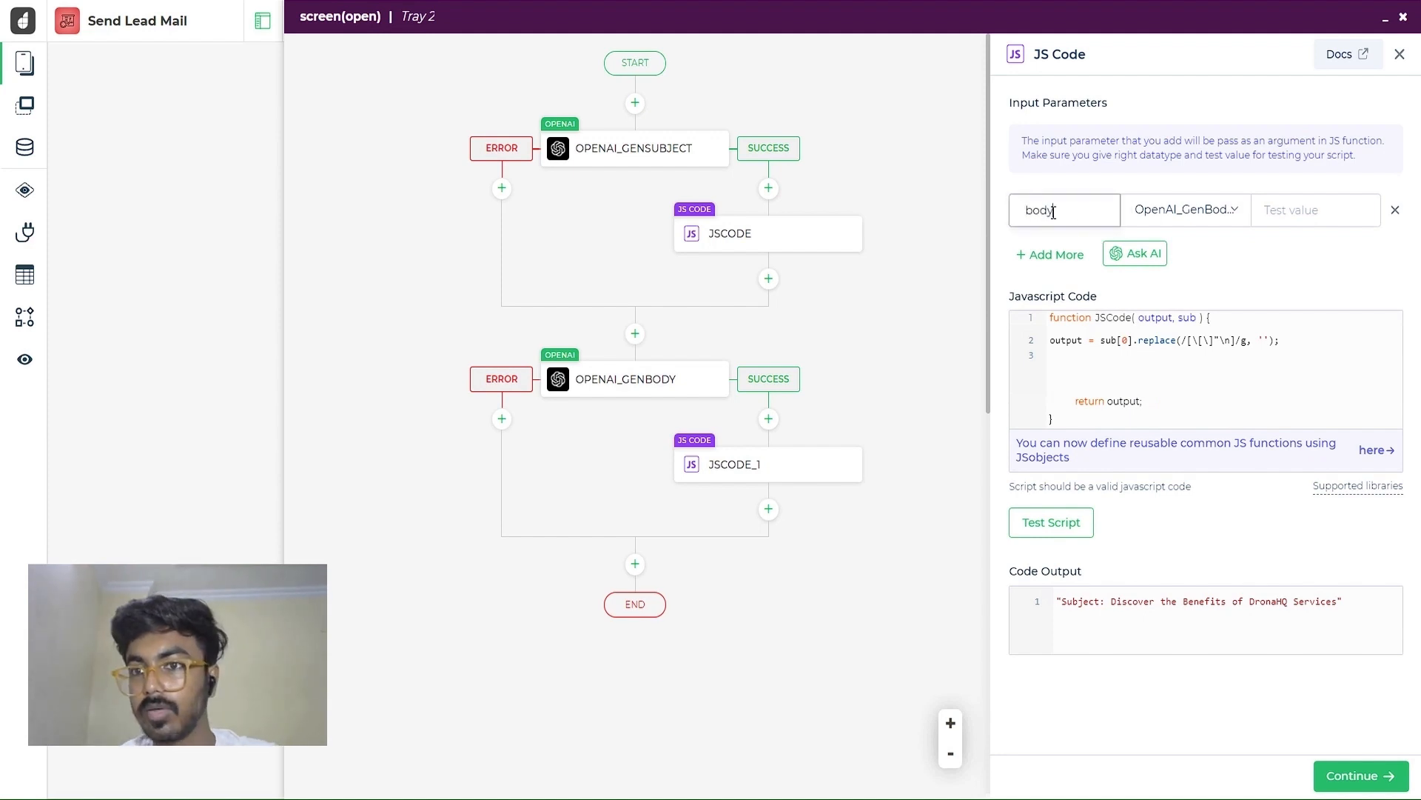
# Replace sub with body in JSCODE_1's replace expression and save the action
pyautogui.doubleClick(1108, 340)
pyautogui.write('body')
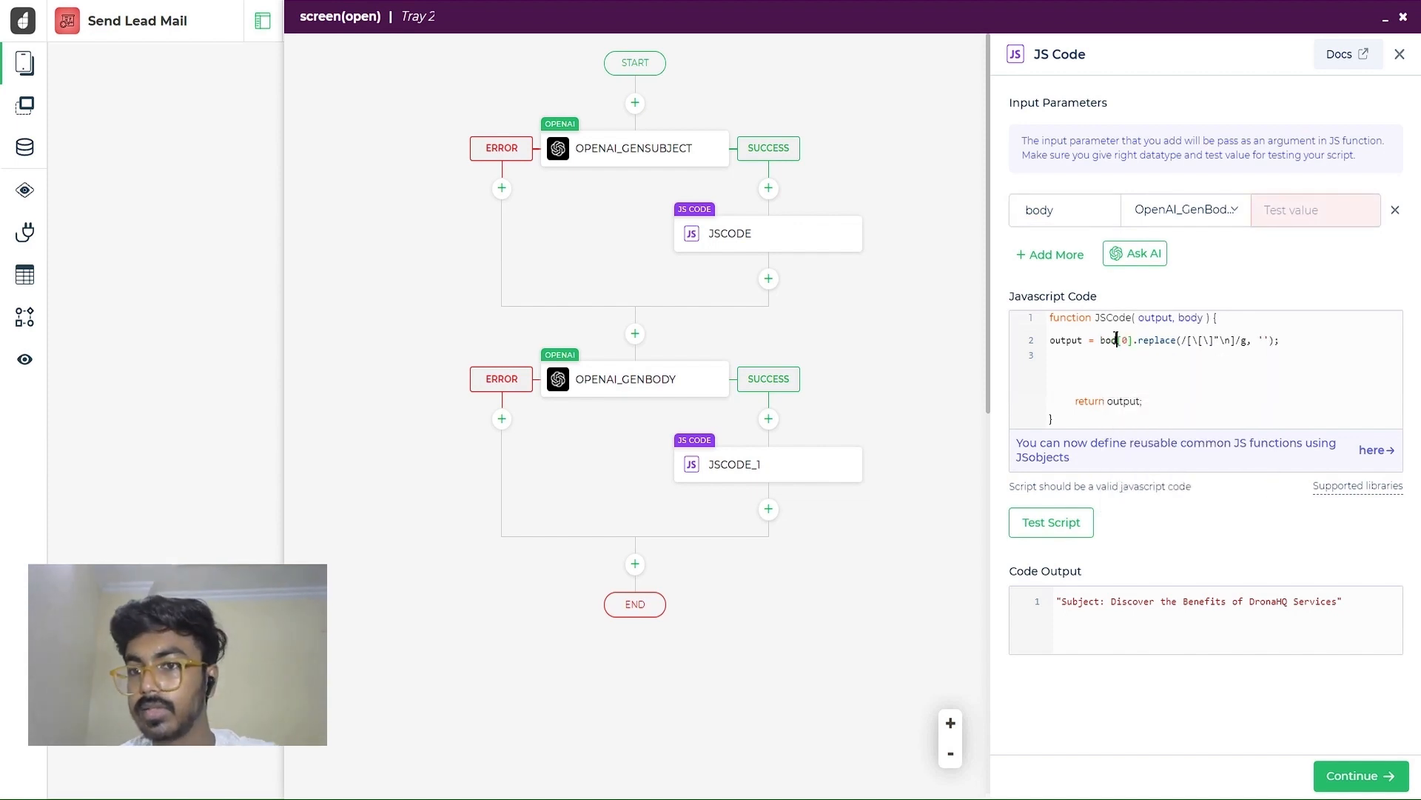
pyautogui.click(1345, 772)
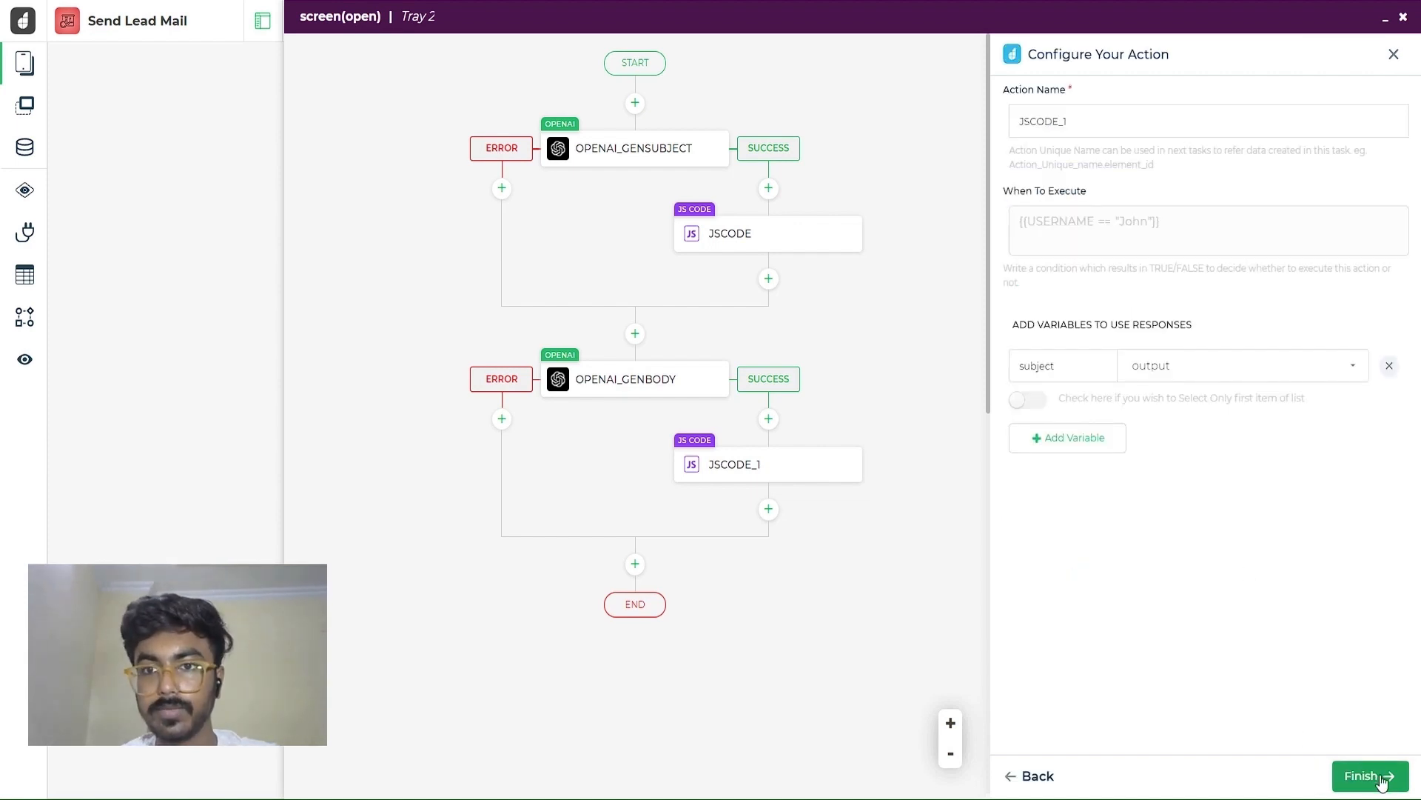
pyautogui.click(1360, 774)
pyautogui.click(875, 397)
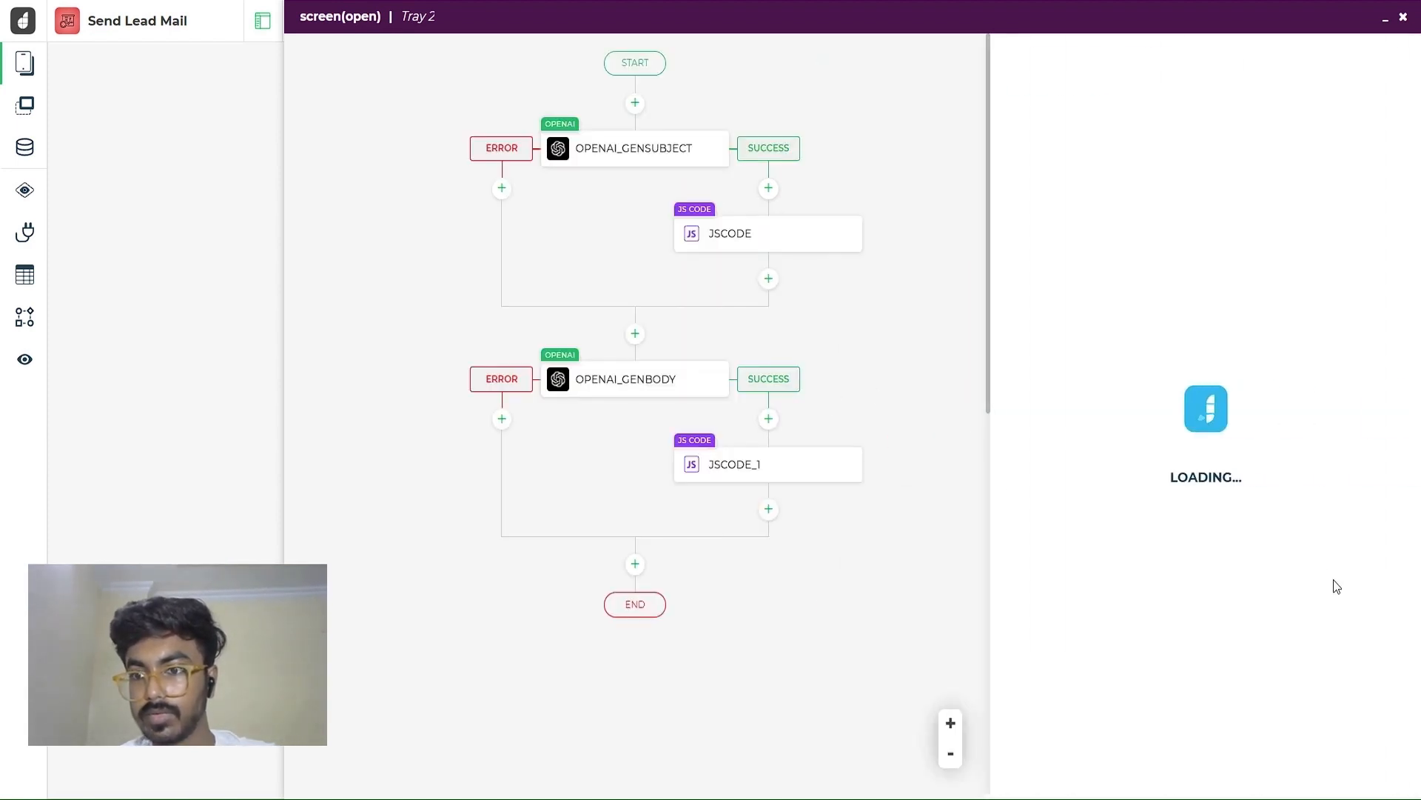
pyautogui.click(1359, 775)
pyautogui.scroll(-2, 1223, 574)
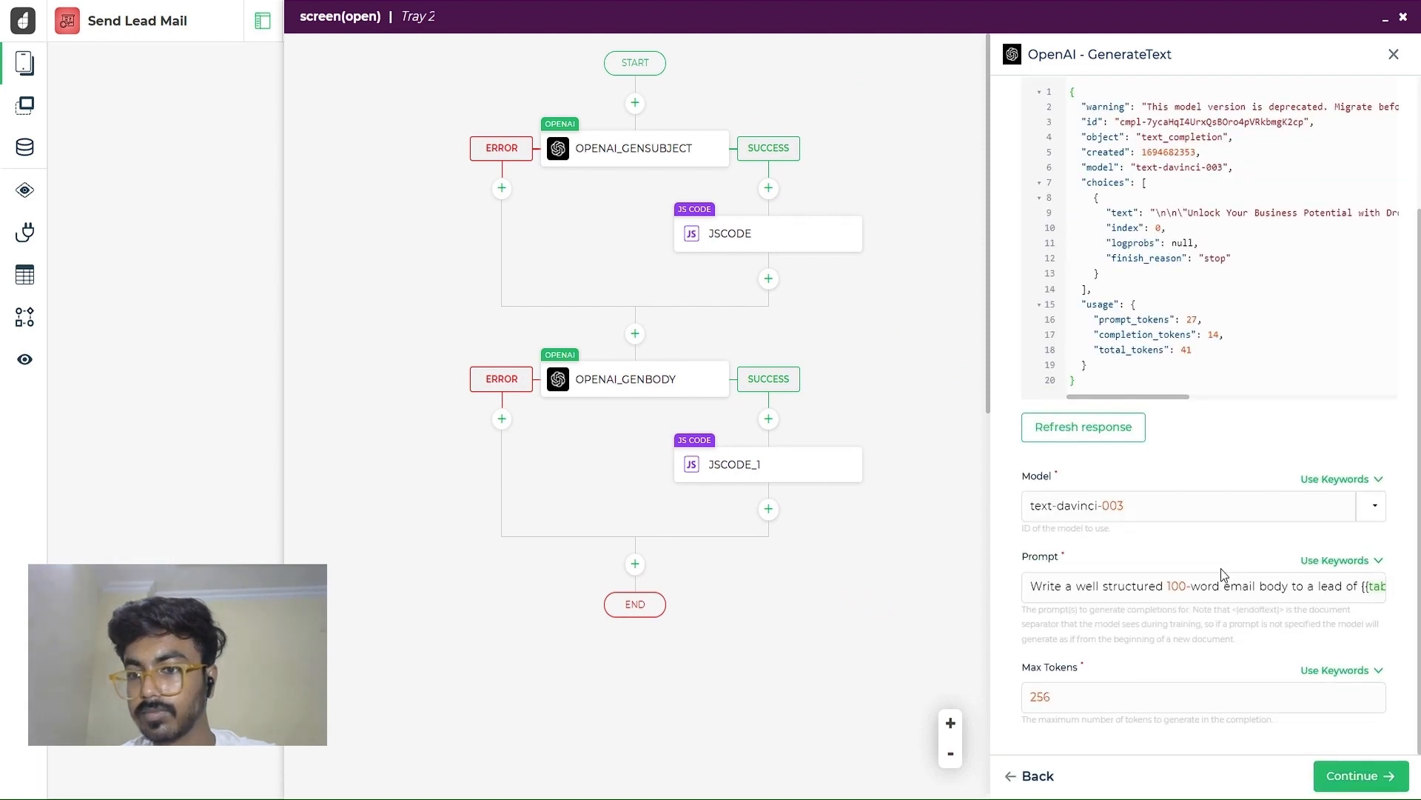
pyautogui.click(1359, 775)
# Rename JSCODE_1's response variable to body and finish the action
pyautogui.click(752, 463)
pyautogui.click(1020, 363)
pyautogui.write('body')
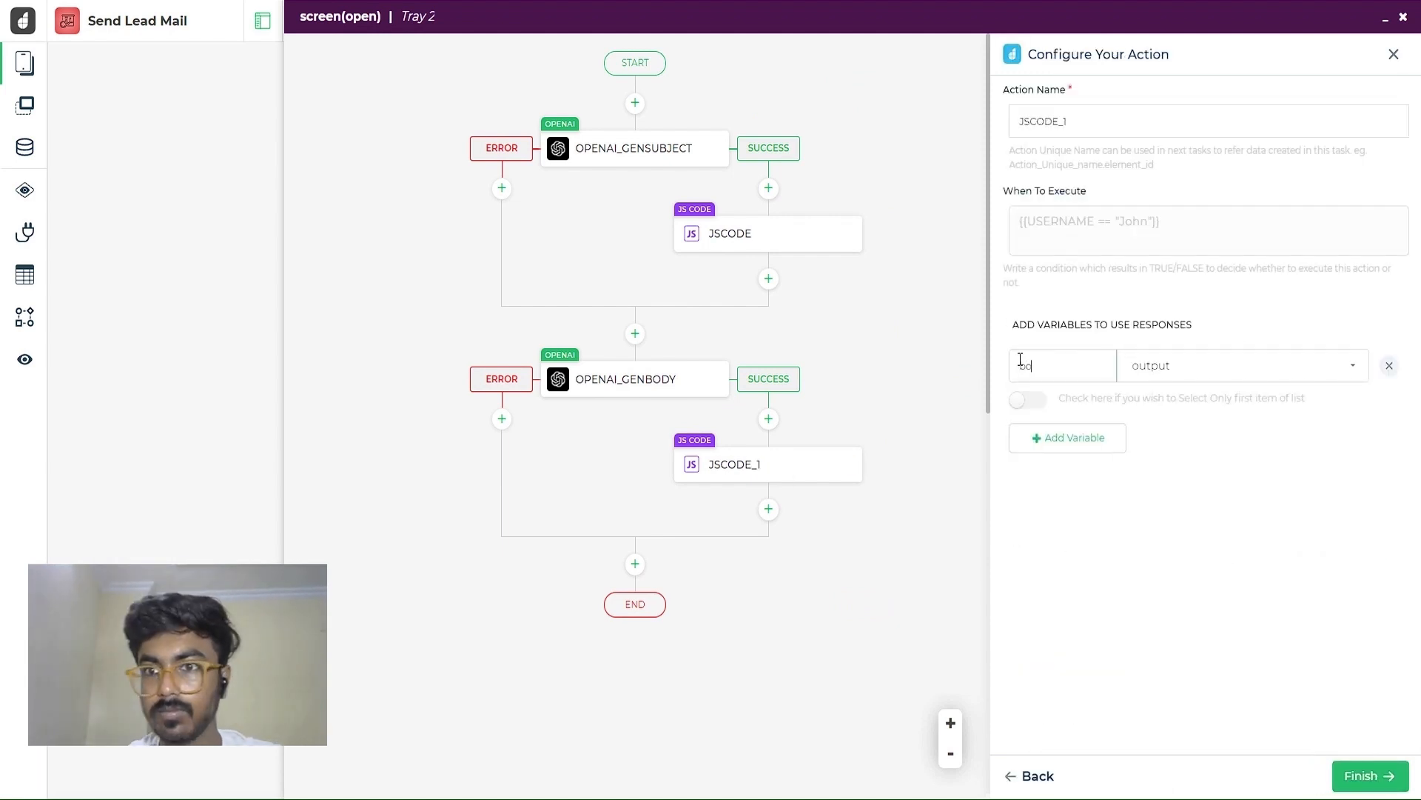
pyautogui.click(1358, 786)
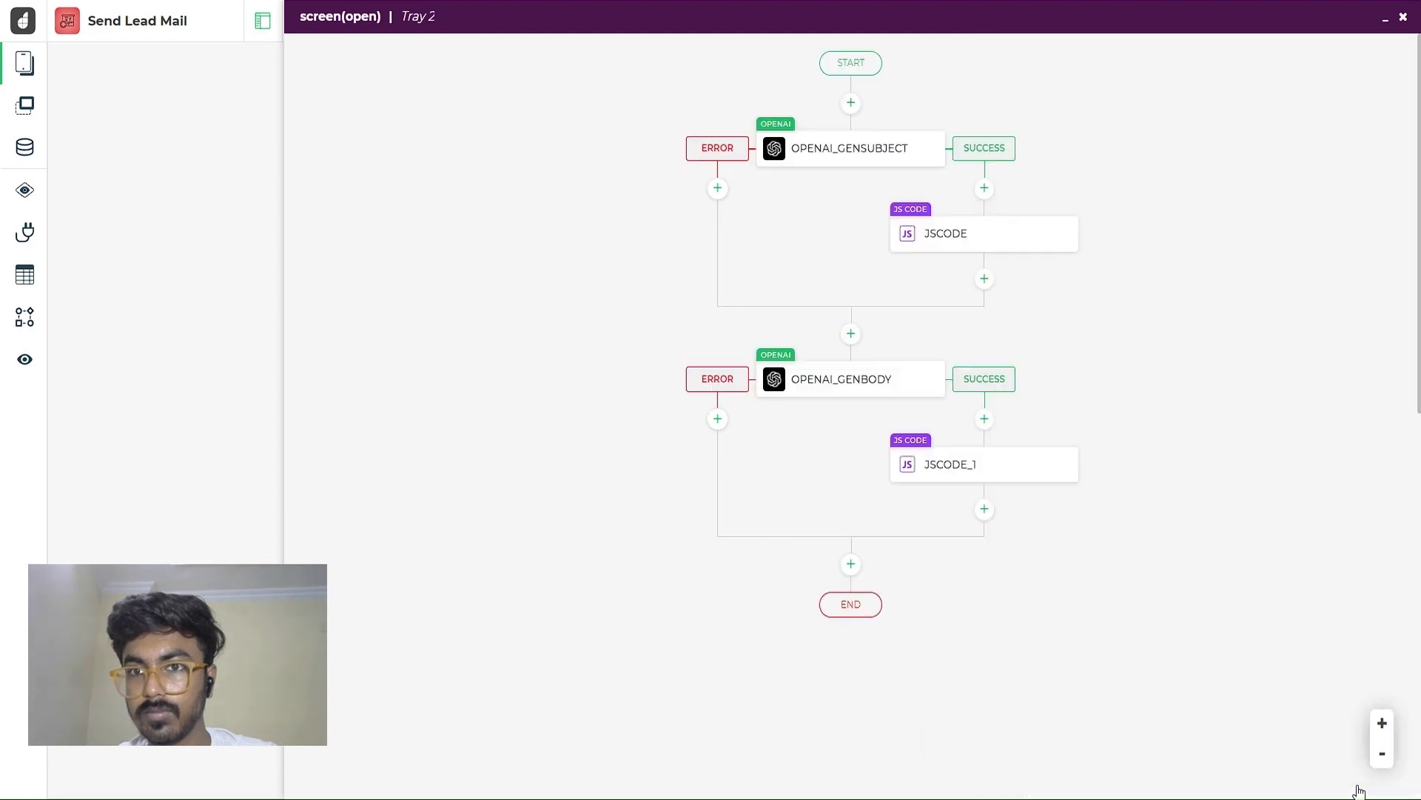
# Add a Set Controls' Value action at the end of the screen-open flow, after the OPENAI_GENBODY branches
pyautogui.click(851, 565)
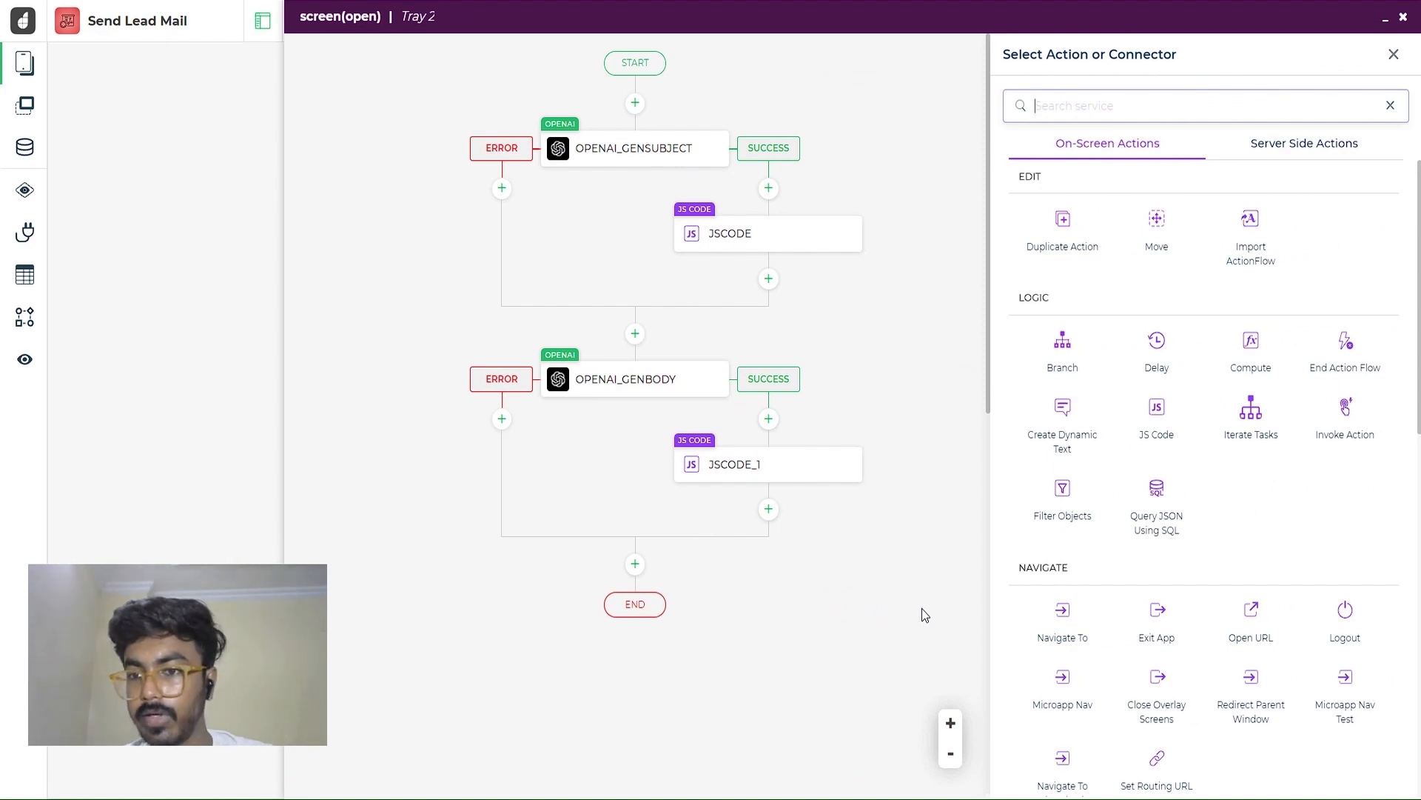
pyautogui.write('set')
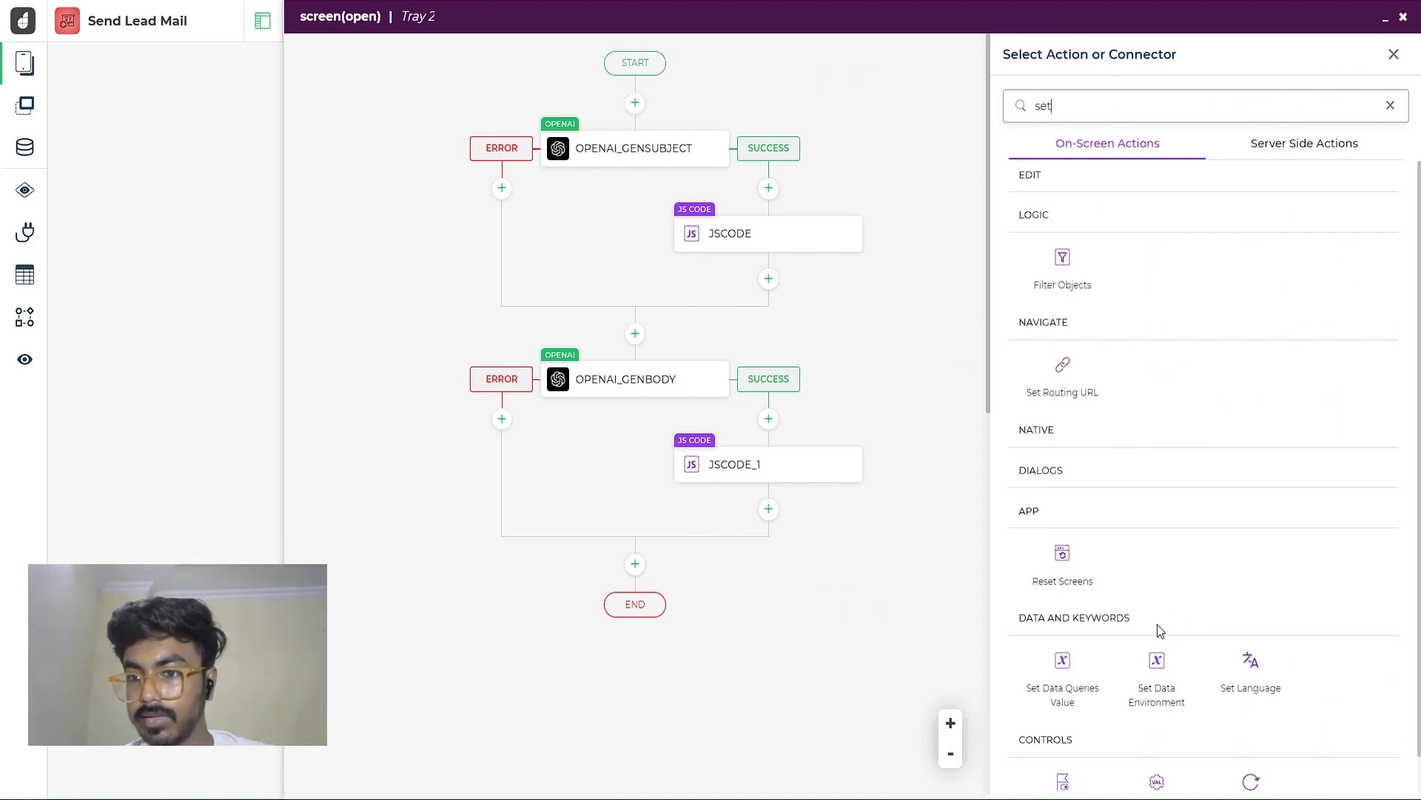
pyautogui.scroll(-1, 1157, 624)
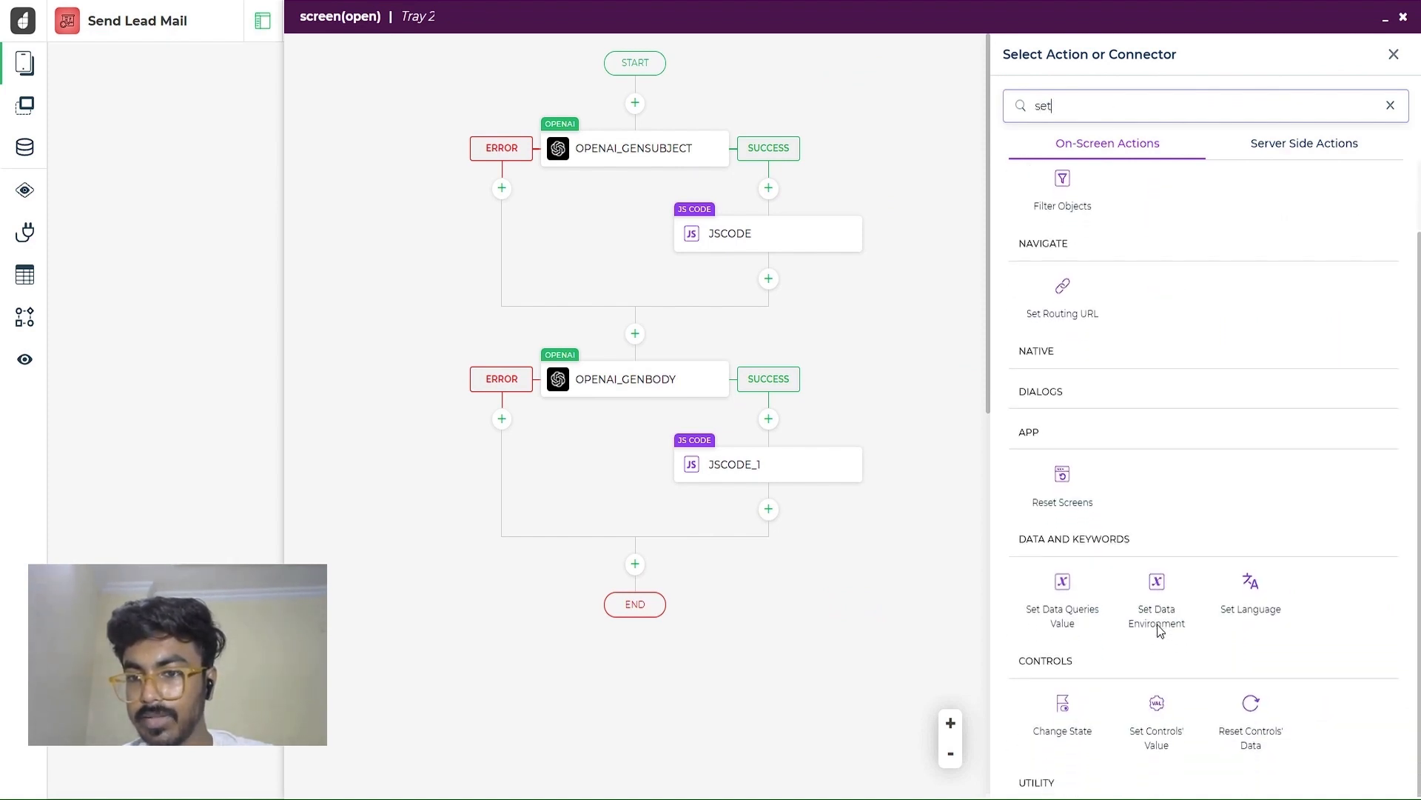
pyautogui.click(1154, 702)
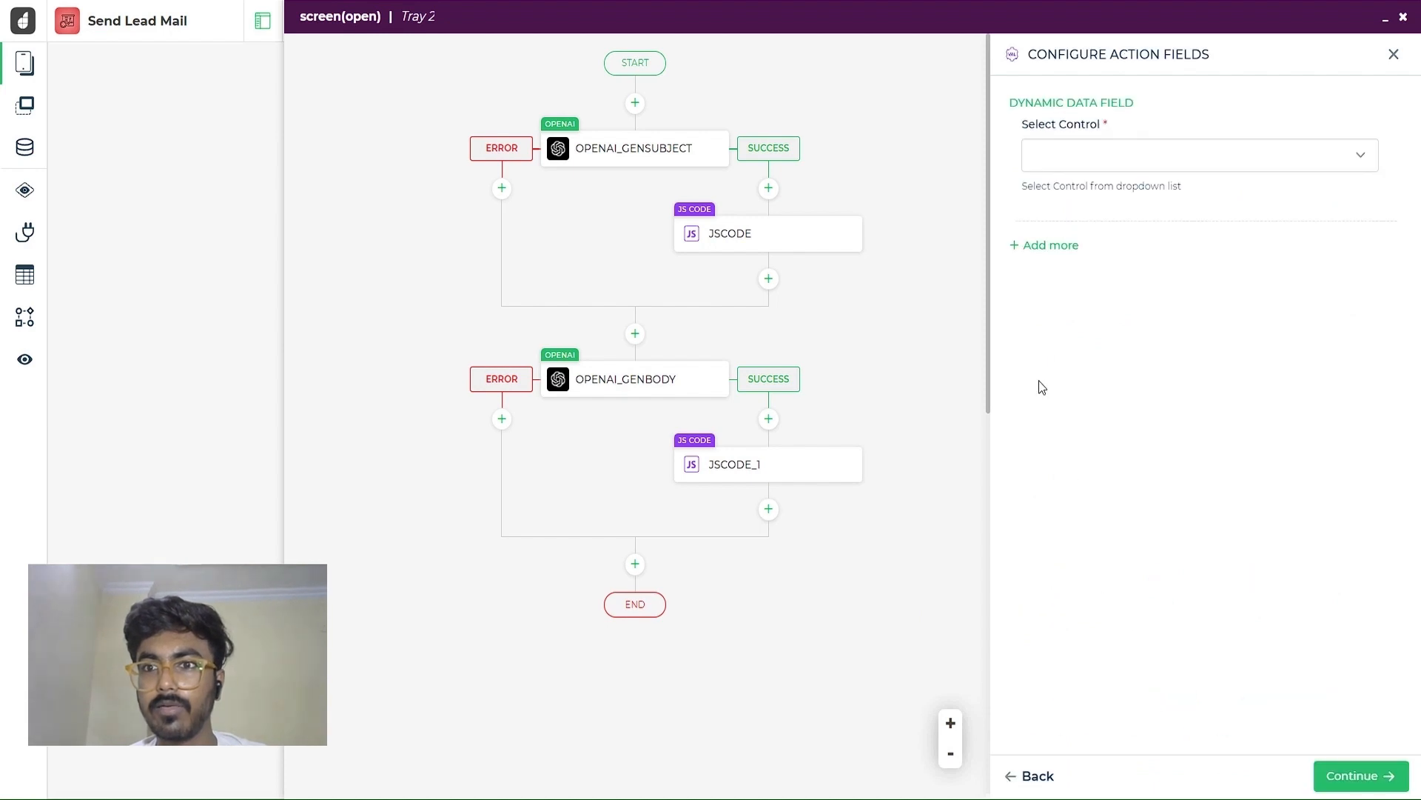
# Set the subject control's value to the JSCODE action's output {{JSCODE.subject}}
pyautogui.click(1170, 167)
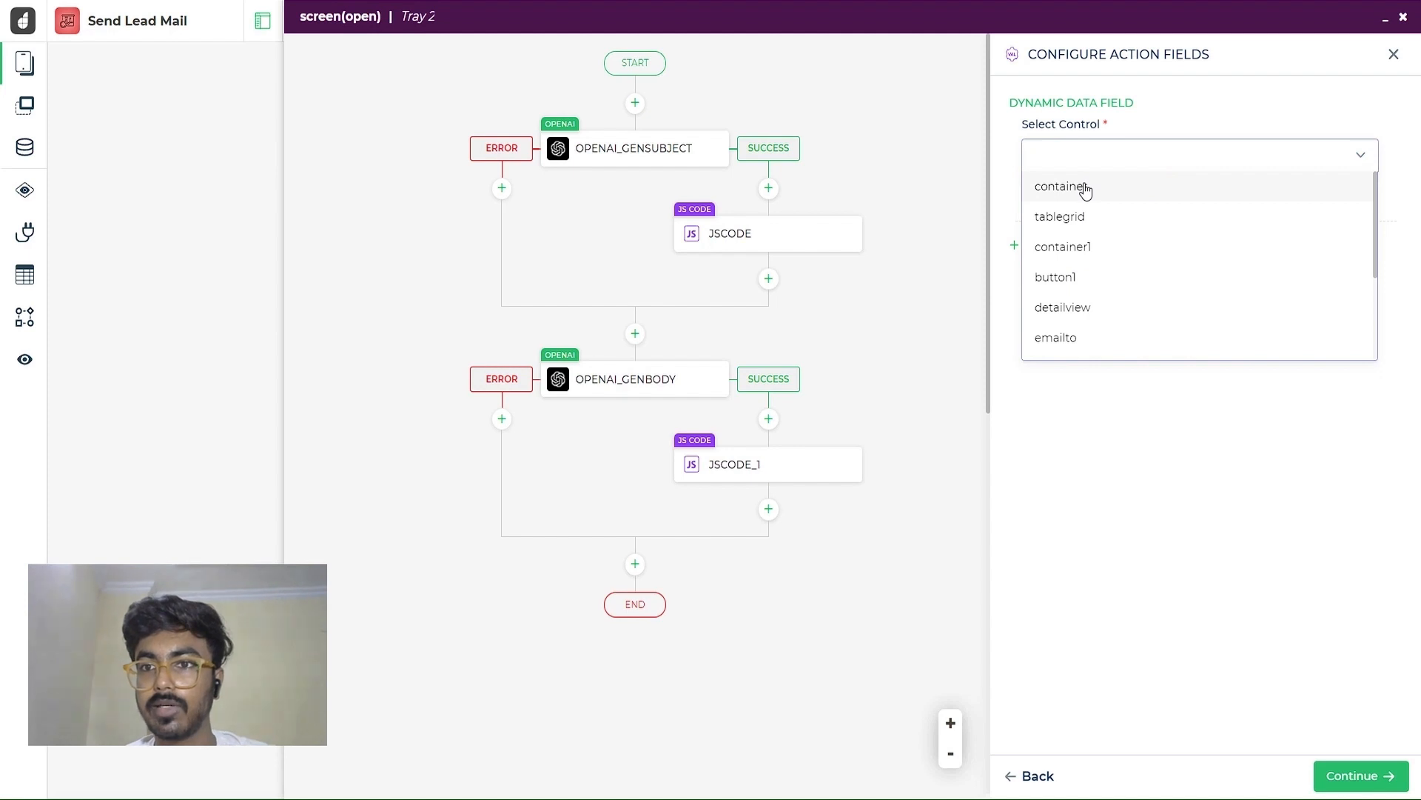
pyautogui.scroll(-1, 1105, 235)
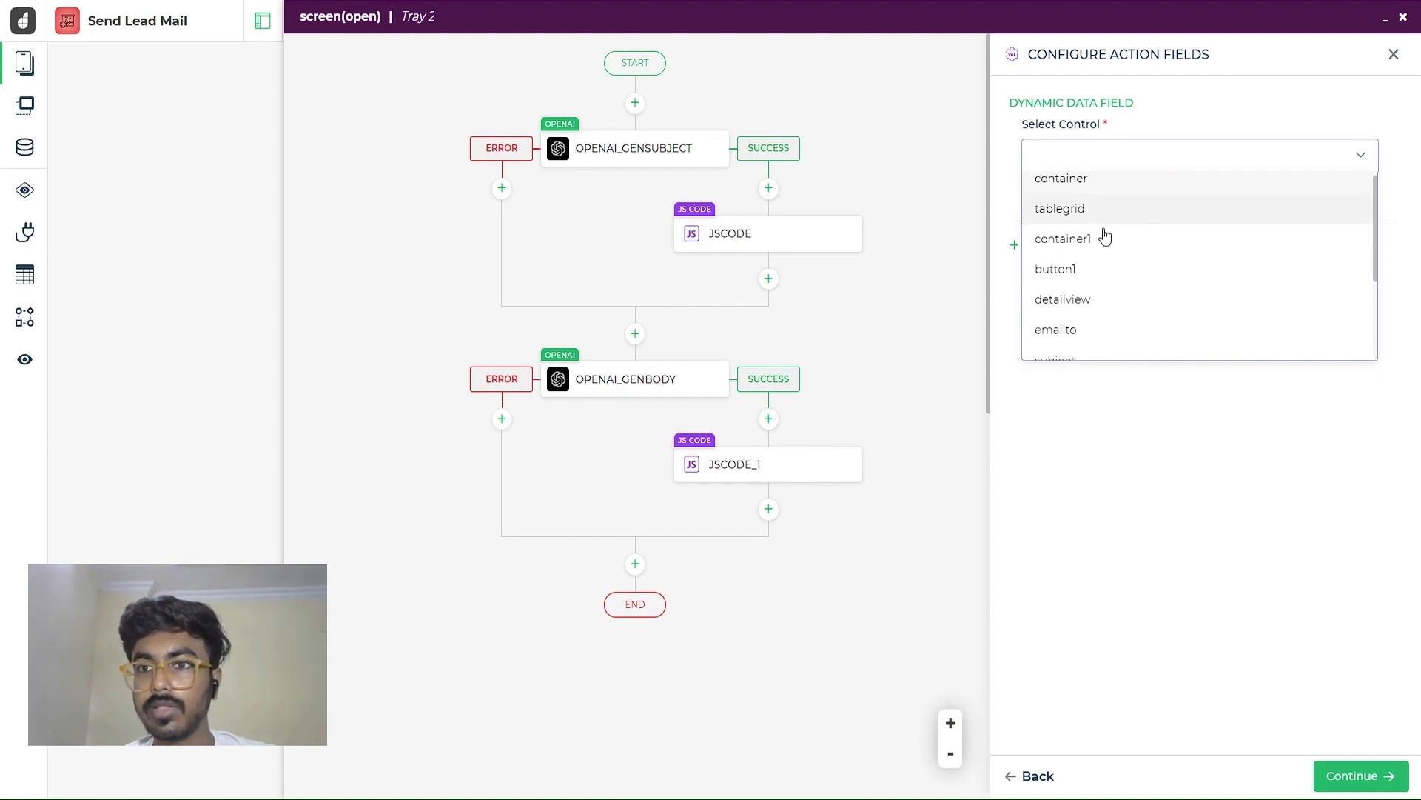
pyautogui.scroll(-2, 1104, 235)
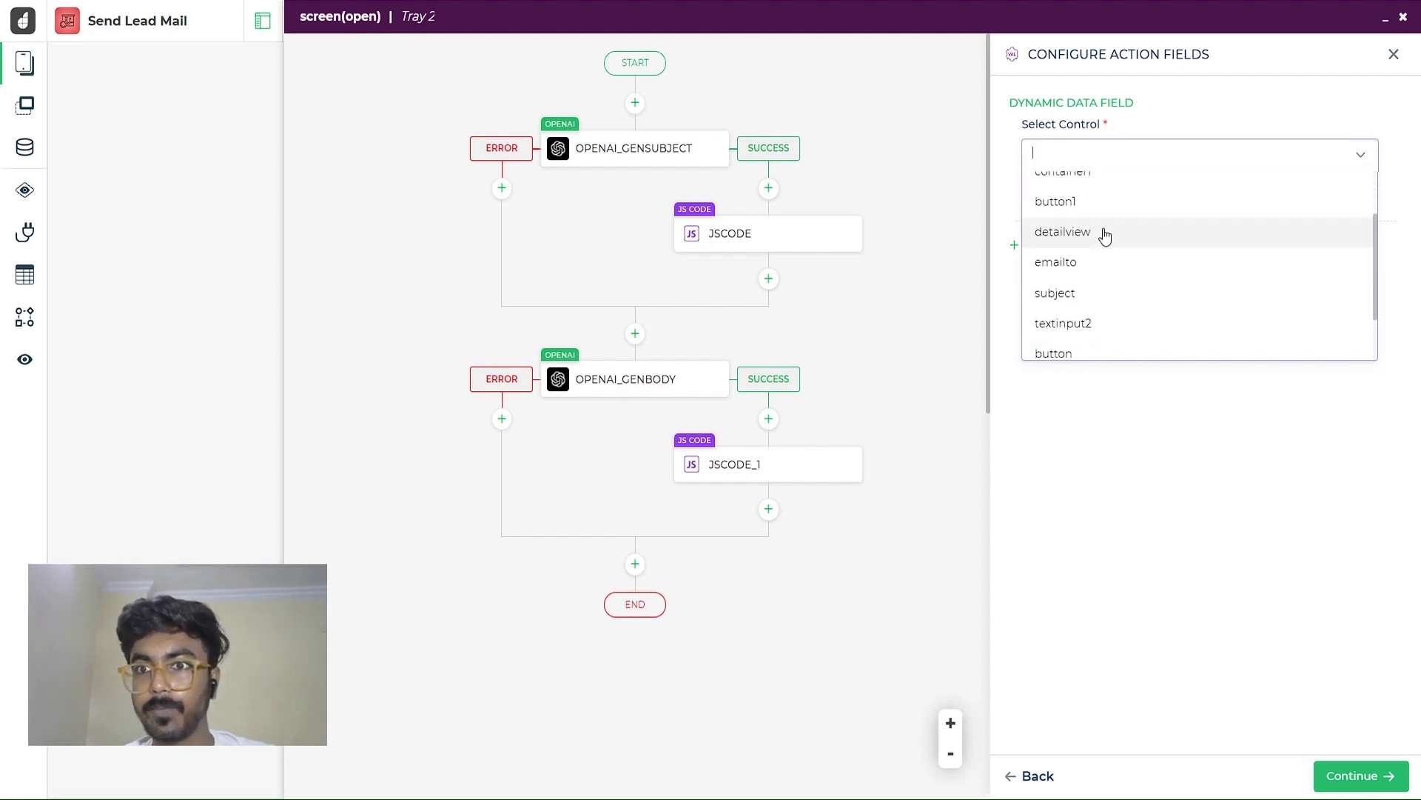
pyautogui.click(1081, 296)
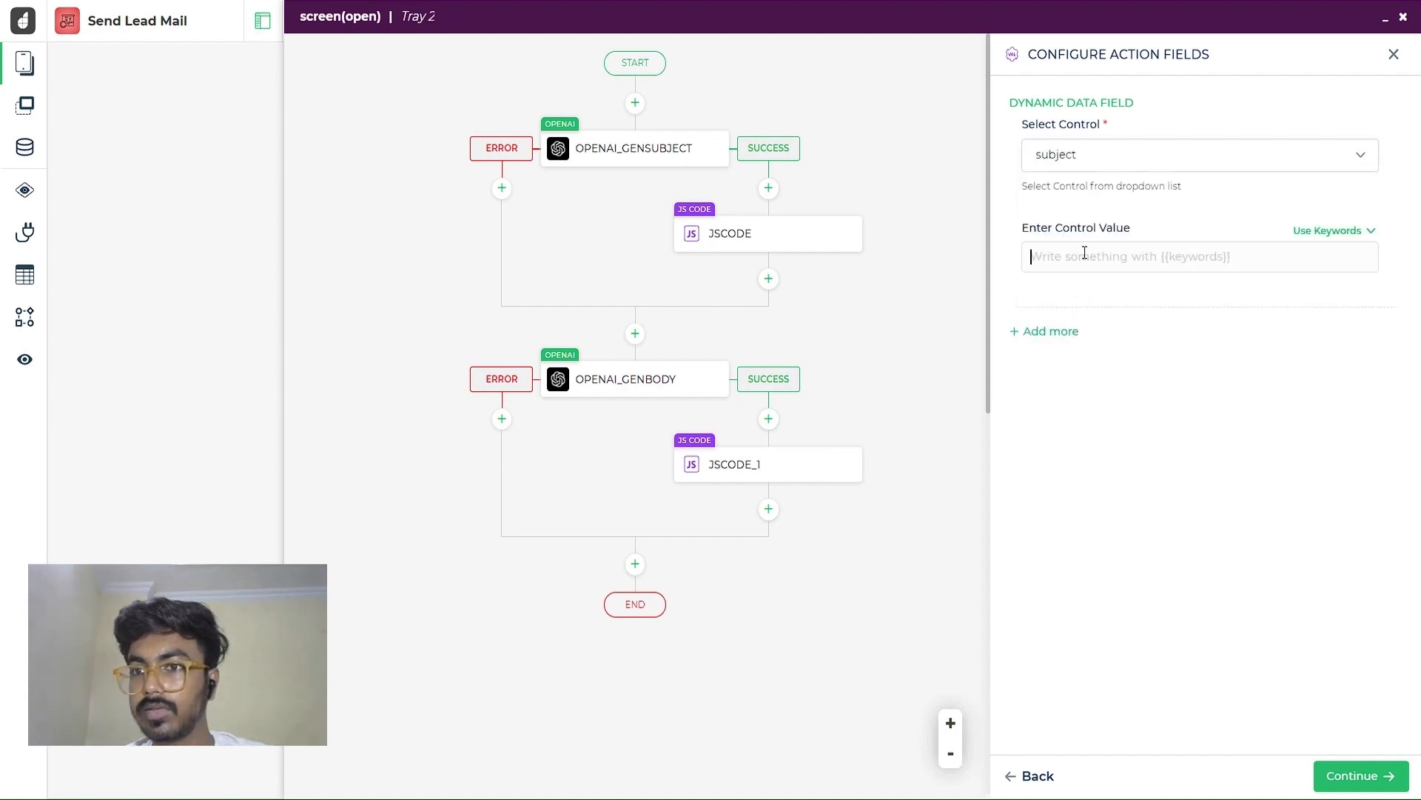
pyautogui.click(1322, 231)
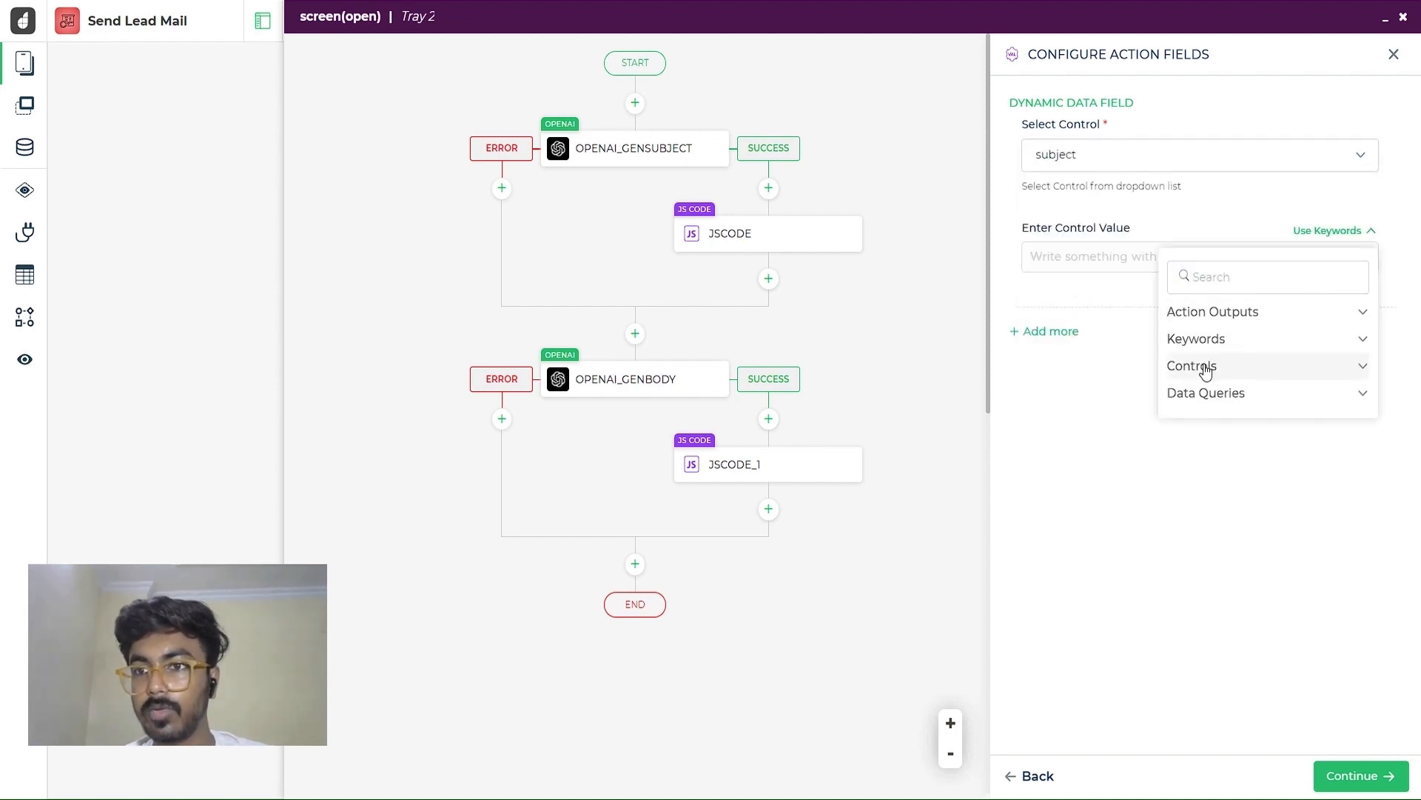
pyautogui.click(1208, 315)
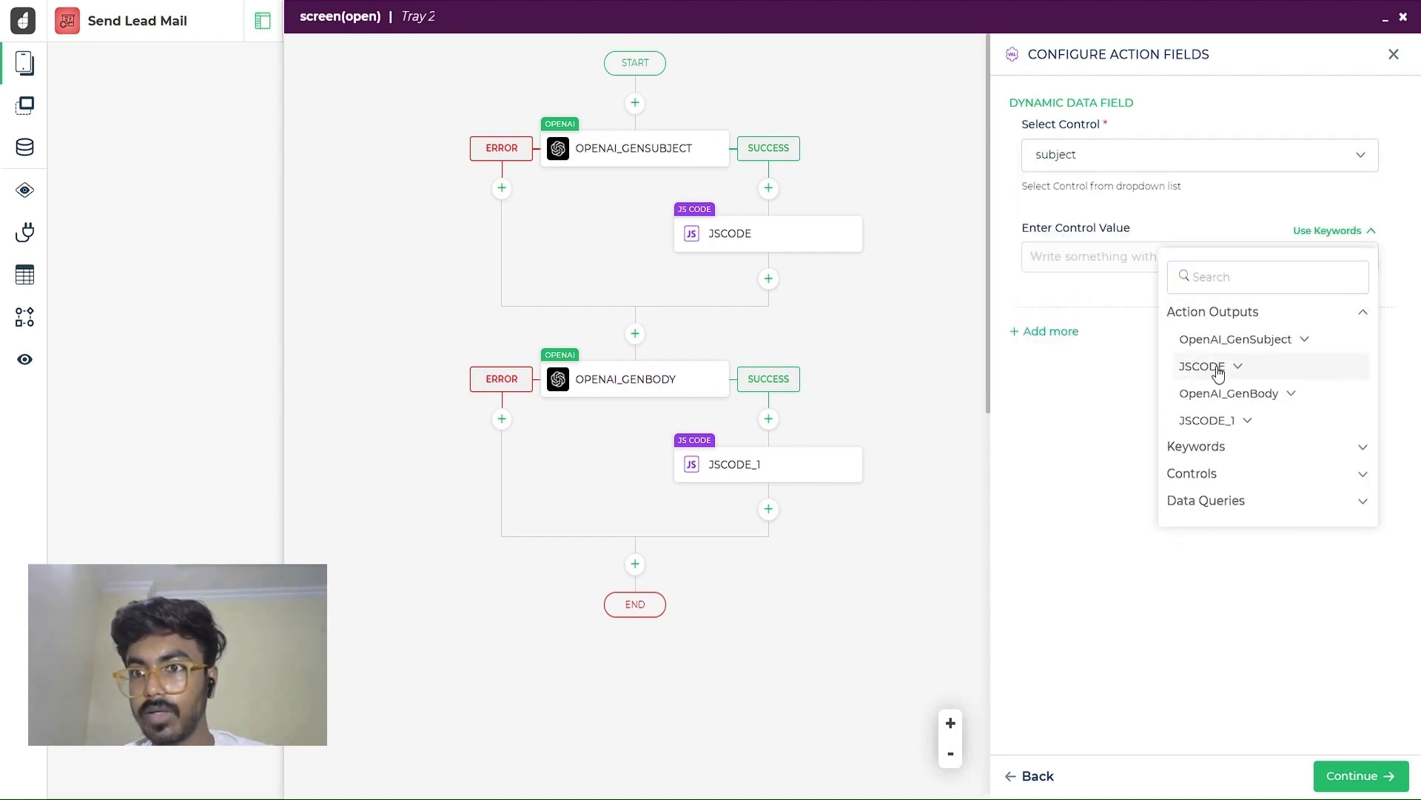
pyautogui.click(1212, 367)
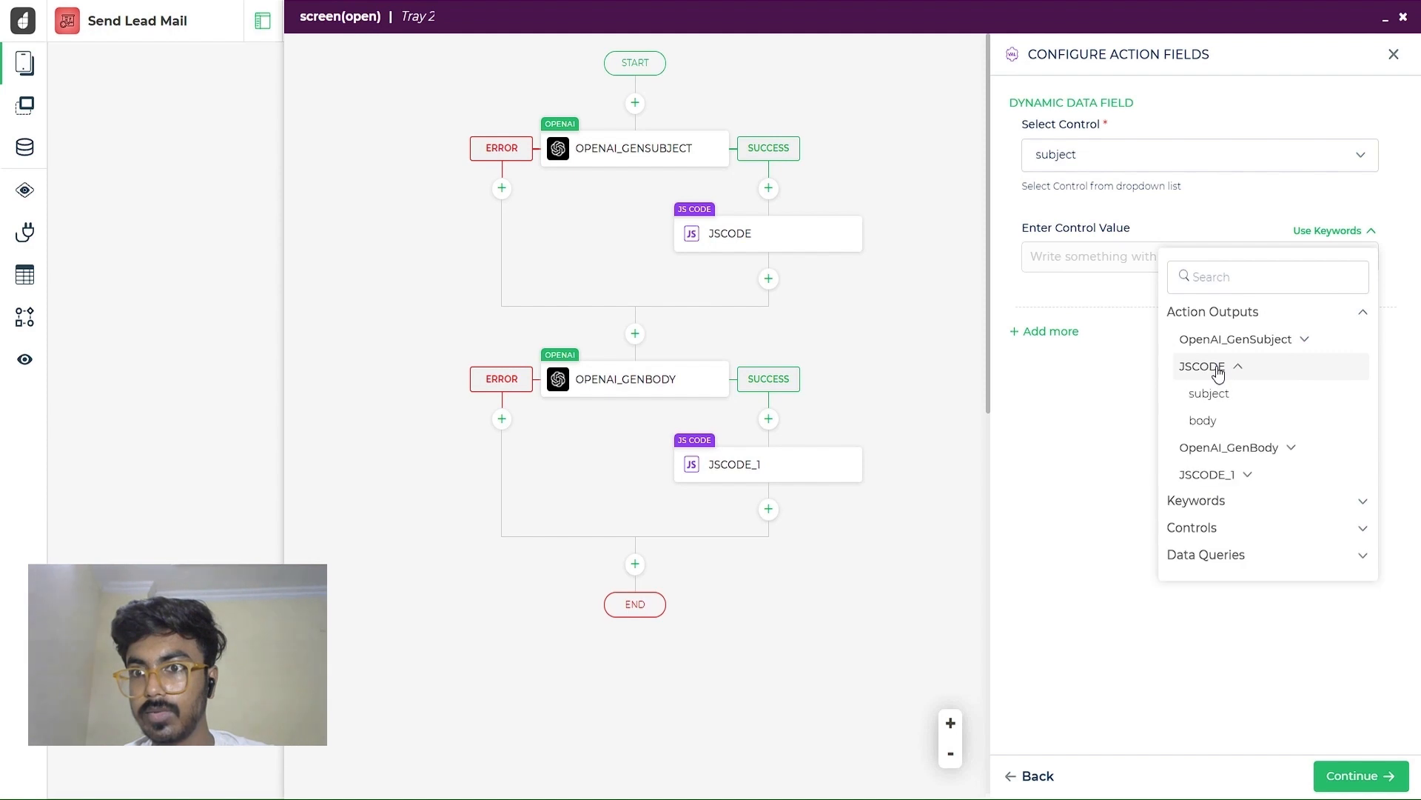
pyautogui.click(1211, 405)
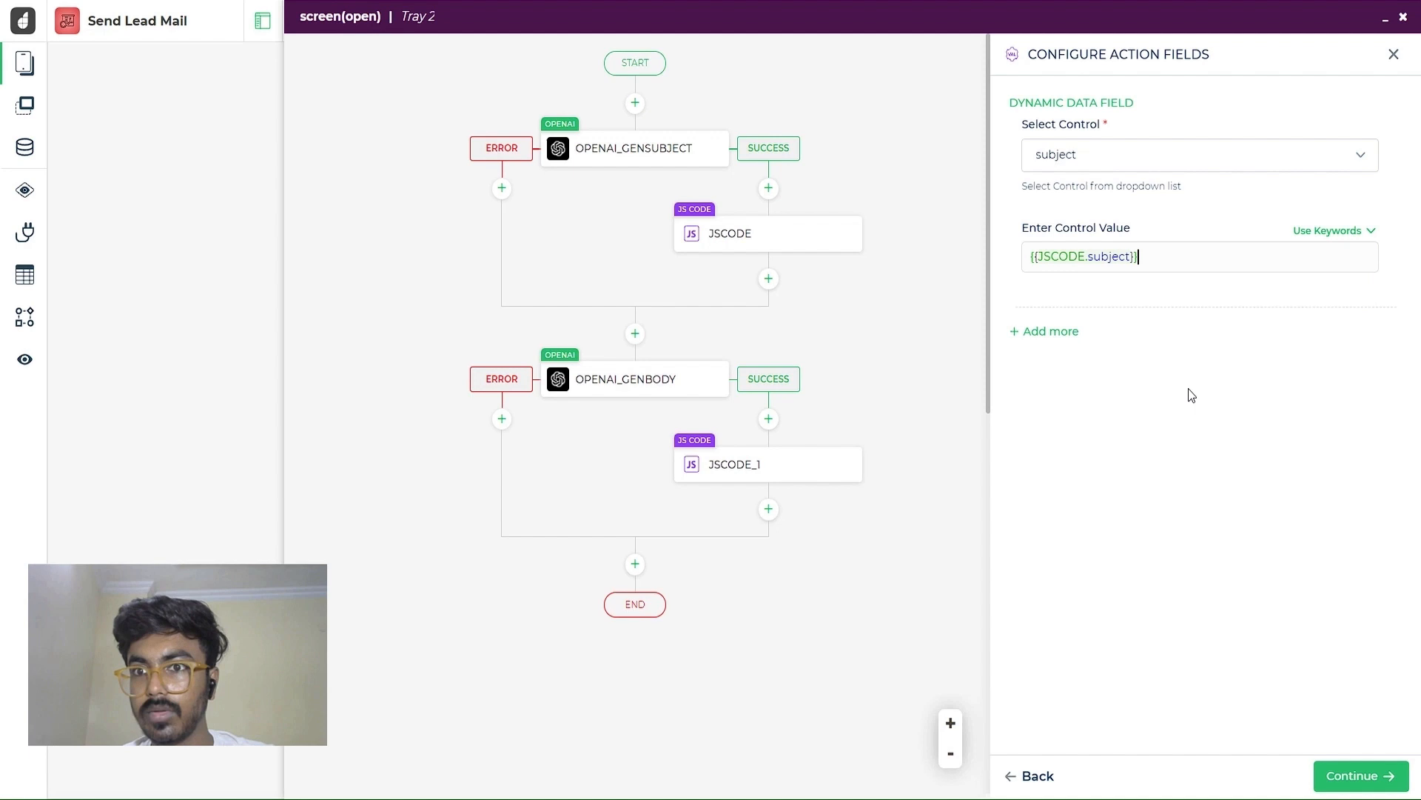
# Add a second control entry setting richtexteditor to {{JSCODE_1.body}}, and finish the action with the name SETCTRLVALUE
pyautogui.click(1058, 337)
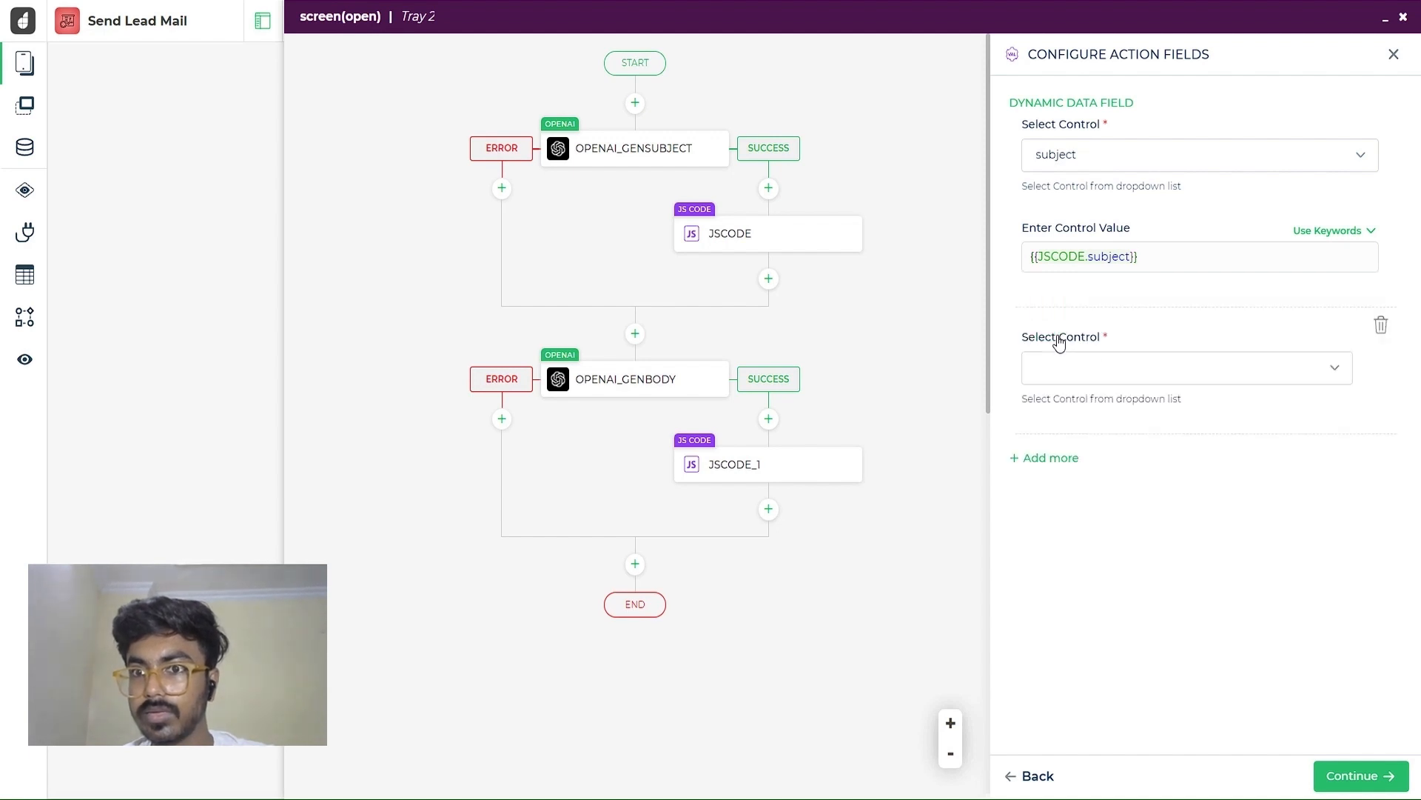
pyautogui.click(1309, 369)
pyautogui.scroll(-4, 1066, 517)
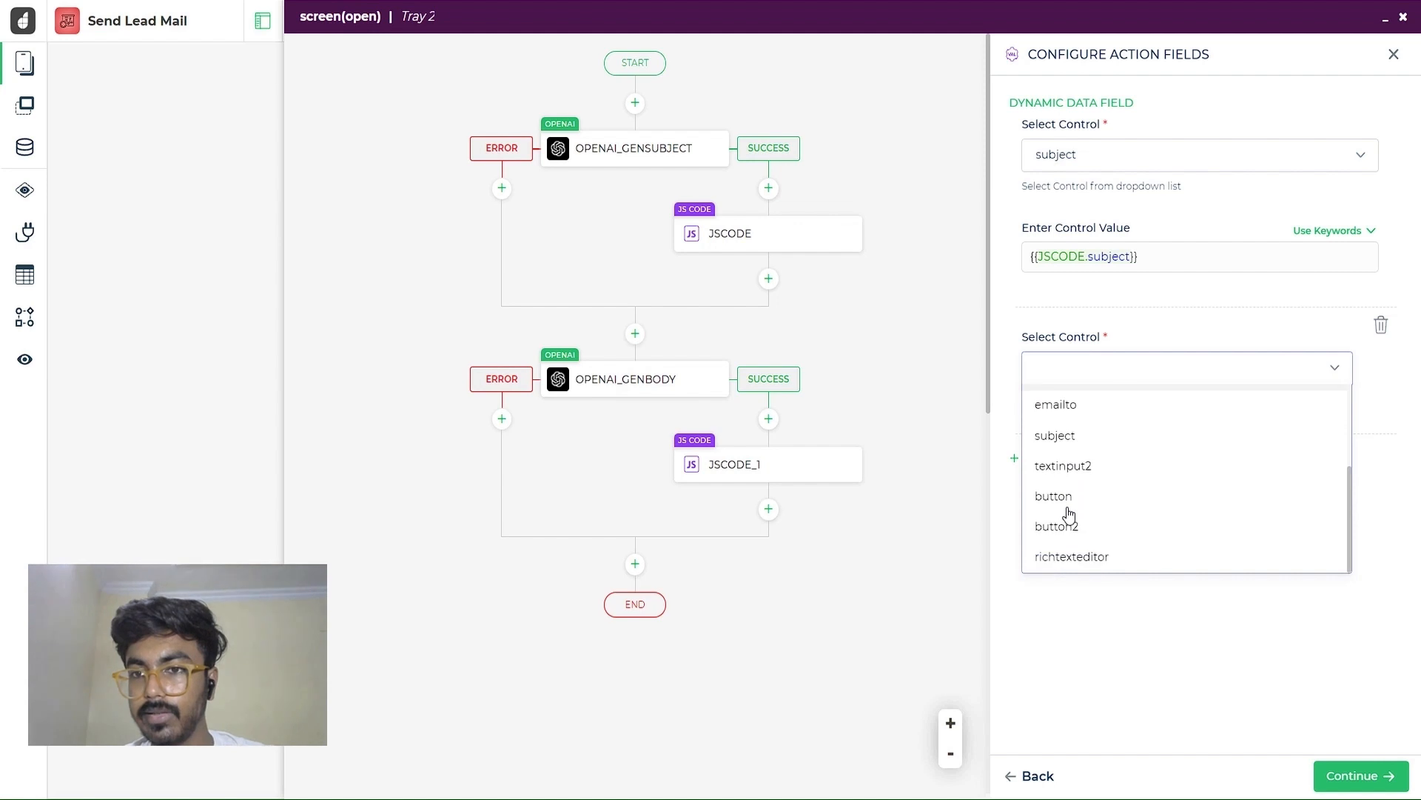
pyautogui.click(1071, 556)
pyautogui.click(1283, 444)
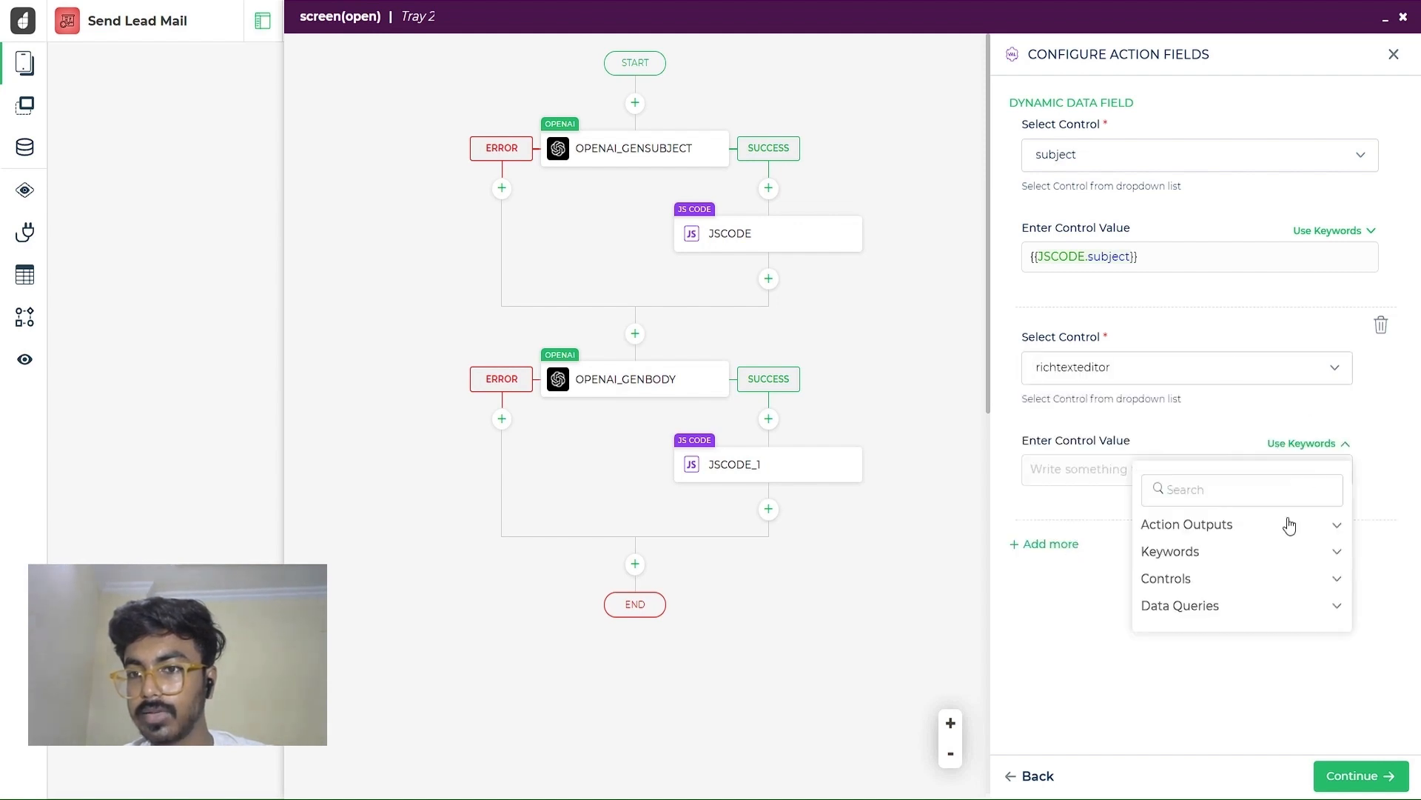
pyautogui.click(1252, 530)
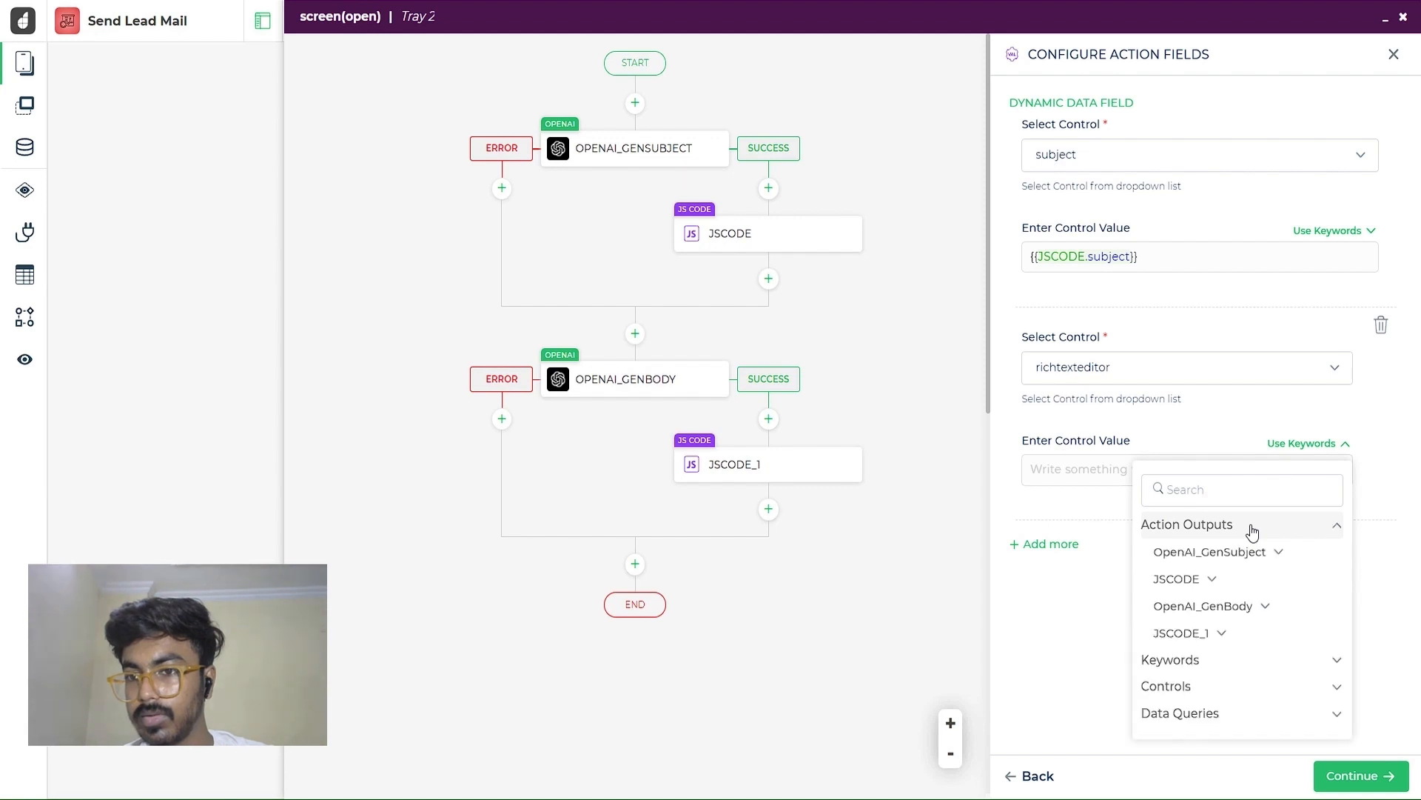
pyautogui.click(1187, 635)
pyautogui.click(1176, 648)
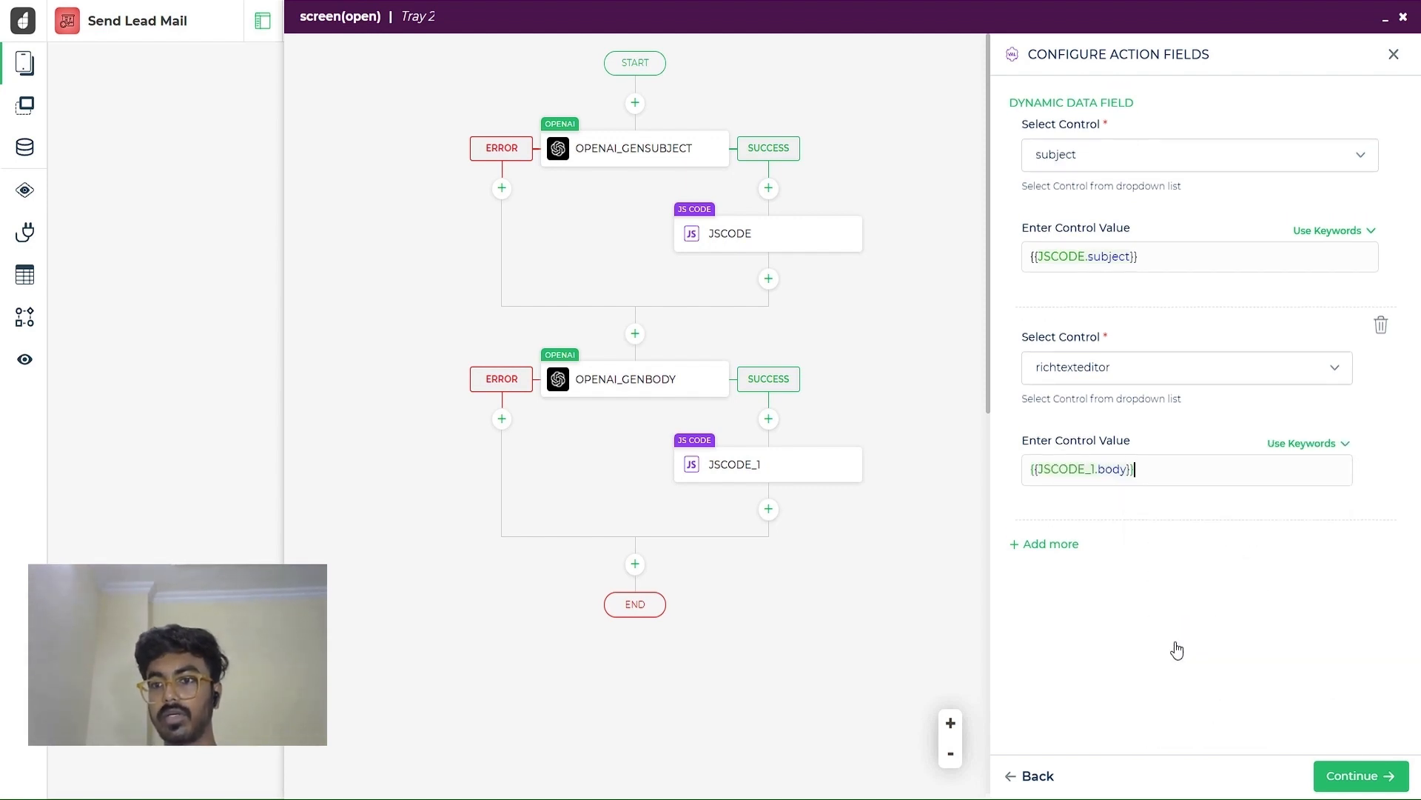
pyautogui.click(1355, 777)
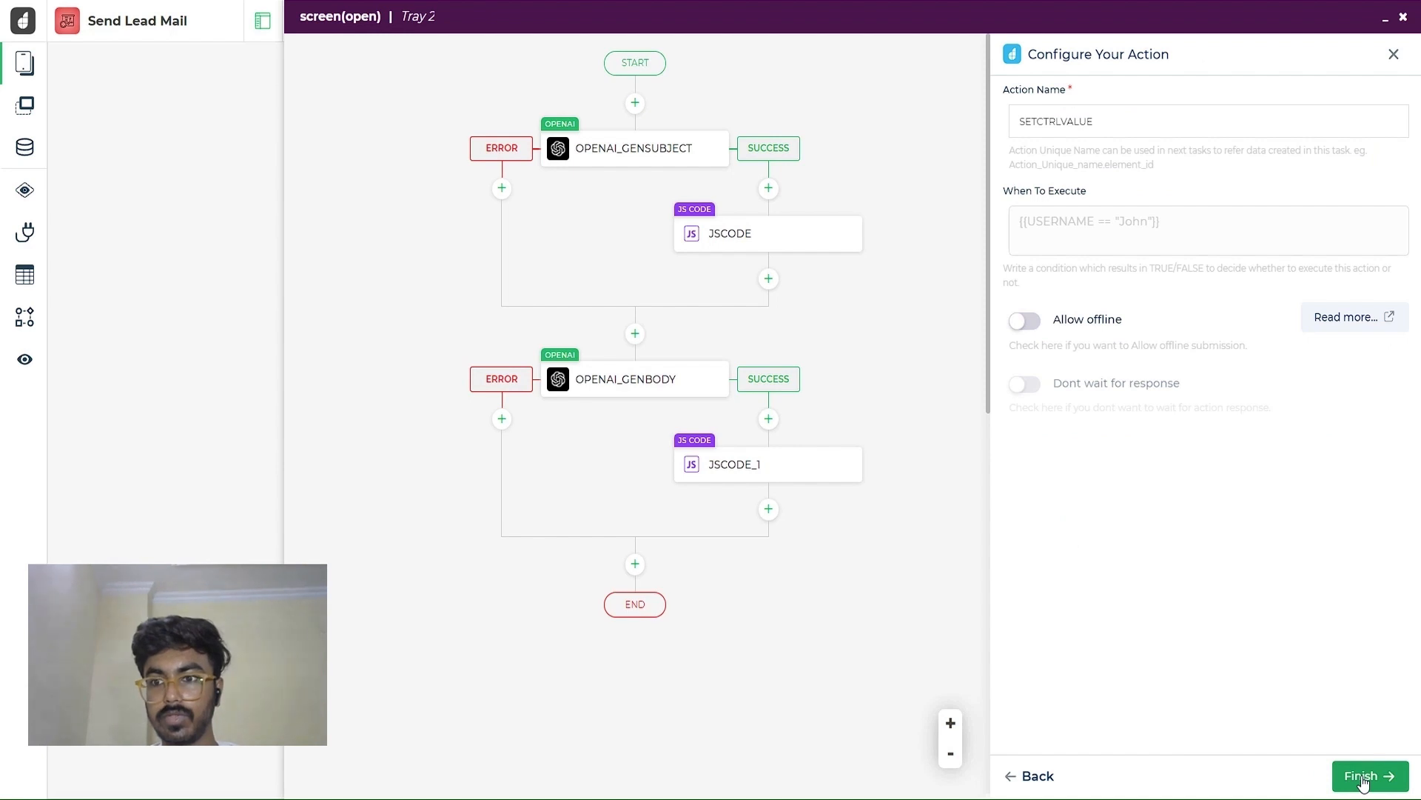
pyautogui.click(1355, 777)
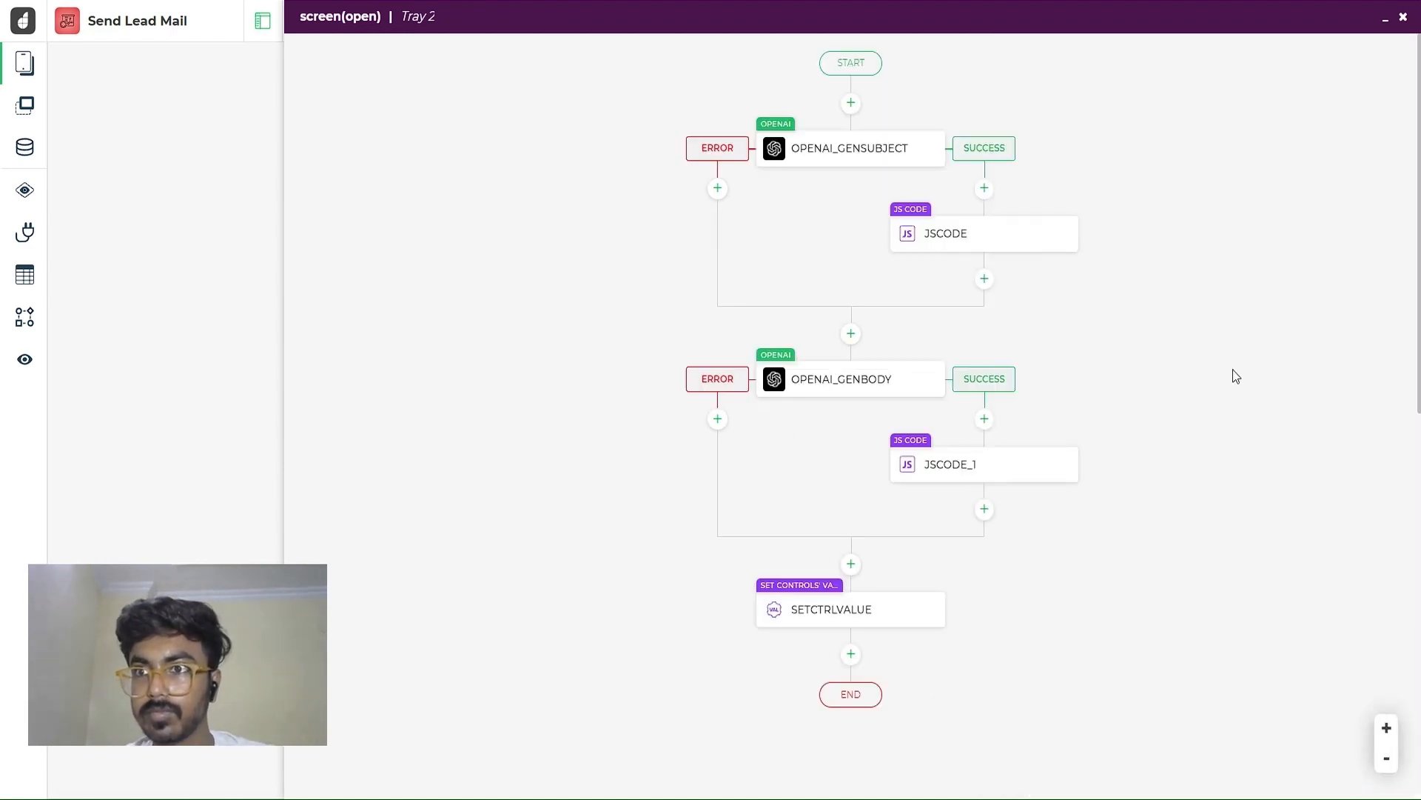
# Close the screen-open flow and open the button_click action flow of the Regerate button
pyautogui.click(1403, 20)
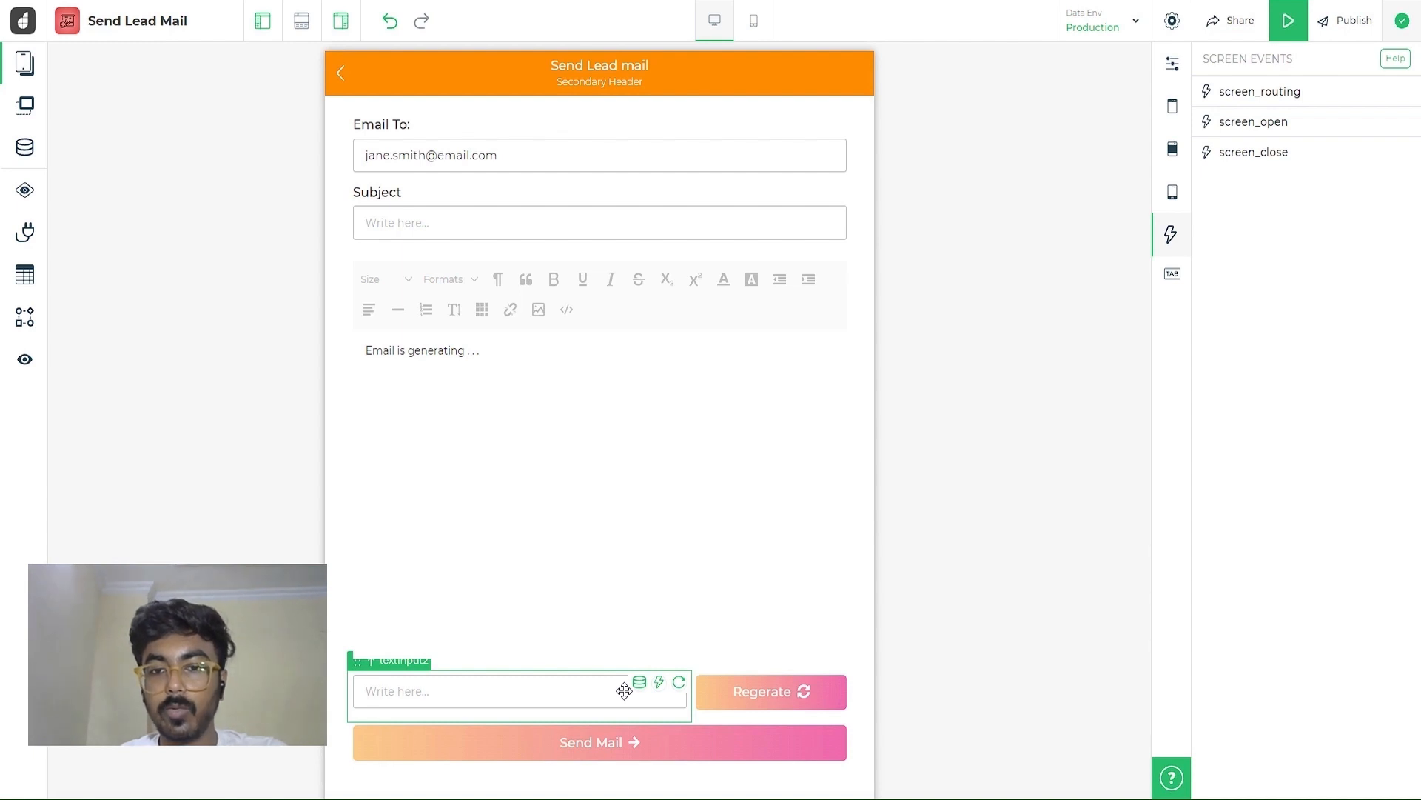
pyautogui.click(742, 694)
pyautogui.click(1180, 147)
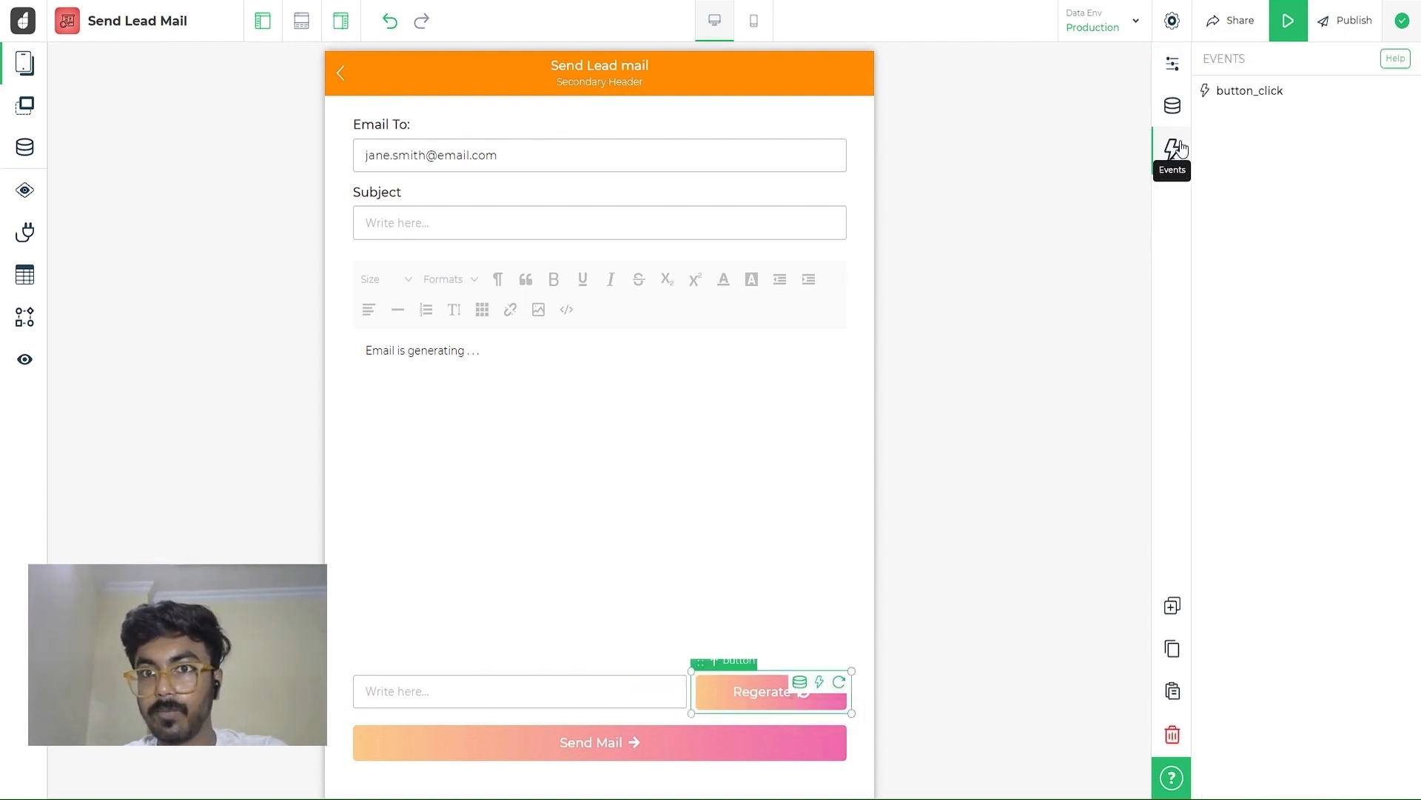
pyautogui.click(1250, 90)
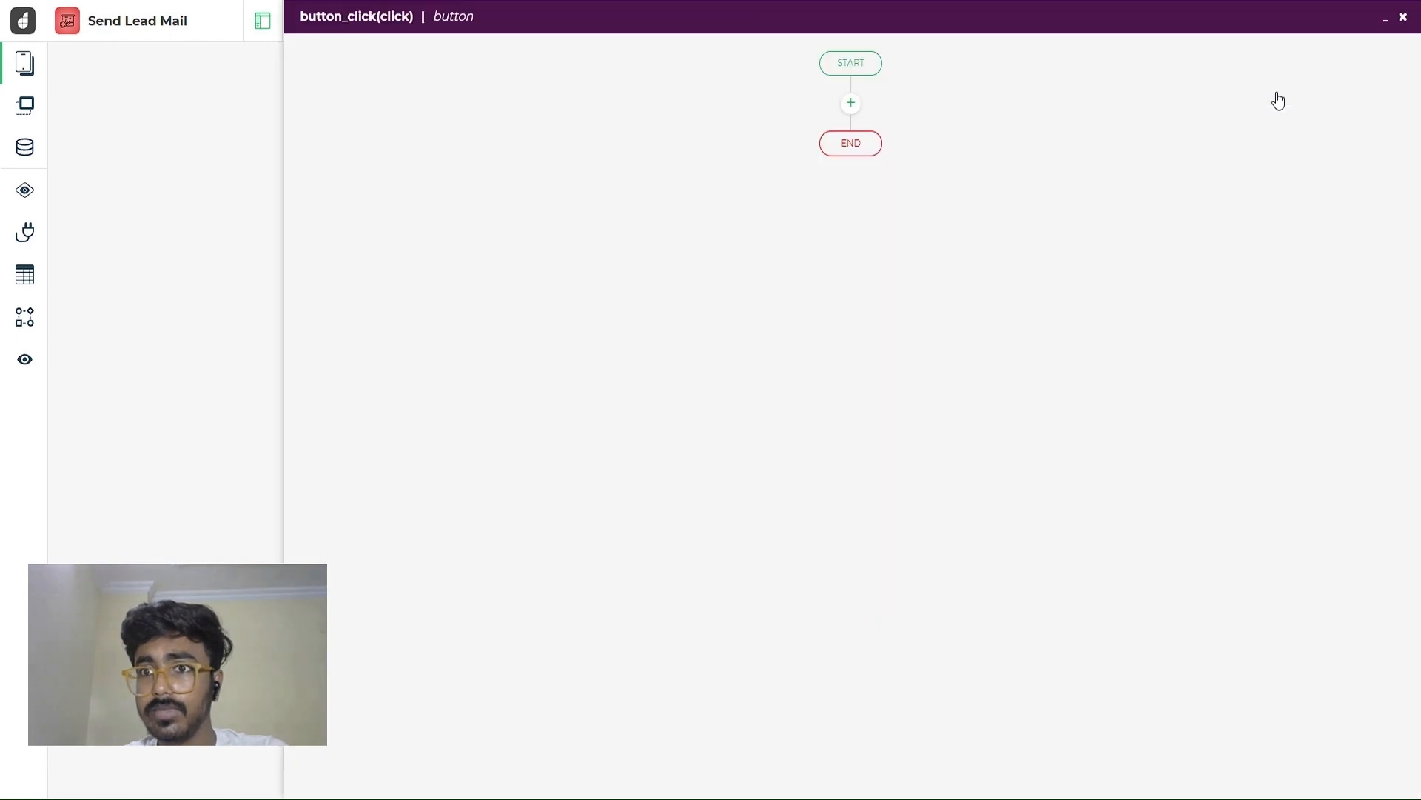
# Add a server-side OpenAI EditText action to the button's flow, using the DronaHQ account for the production environment
pyautogui.click(852, 113)
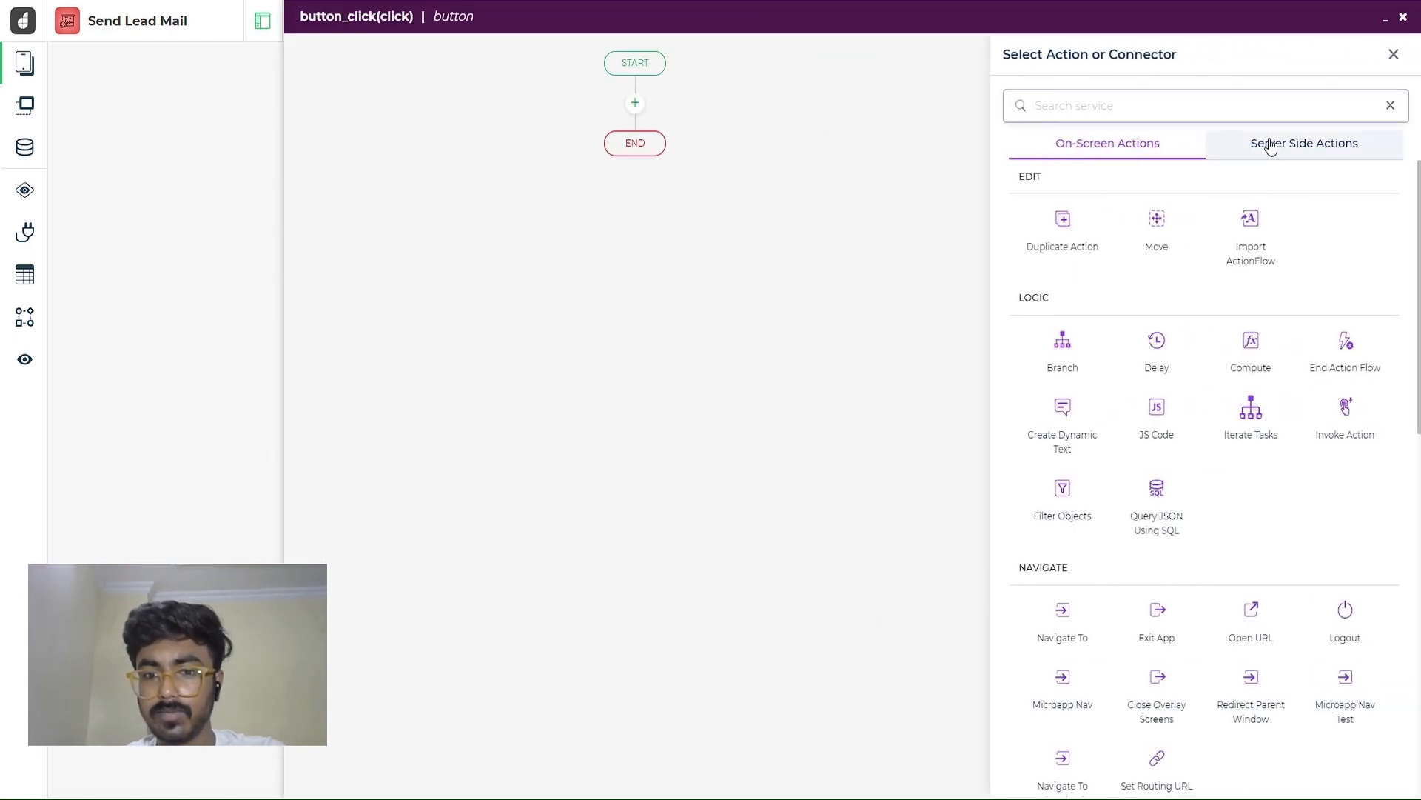
pyautogui.click(1270, 147)
pyautogui.click(1134, 111)
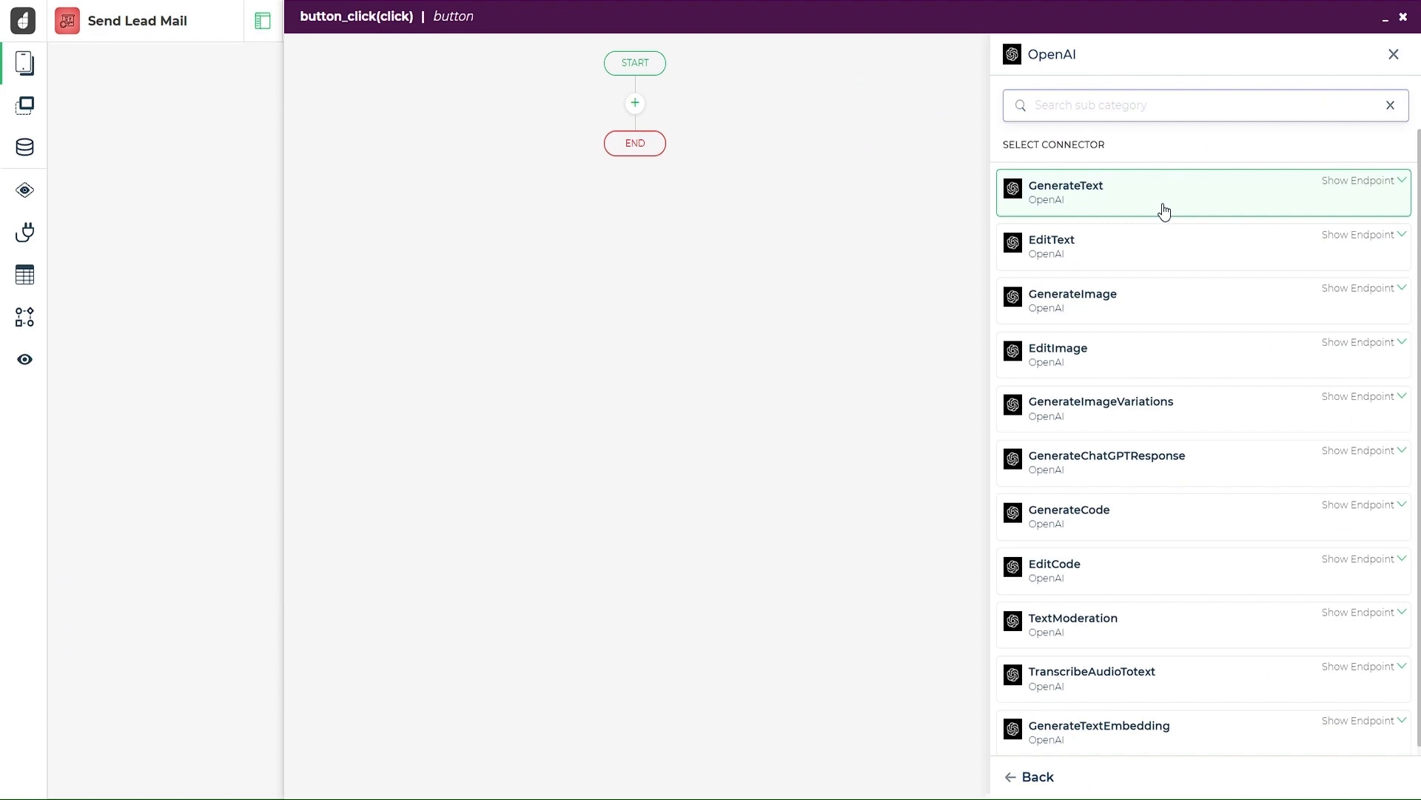
pyautogui.click(1100, 247)
pyautogui.click(1351, 784)
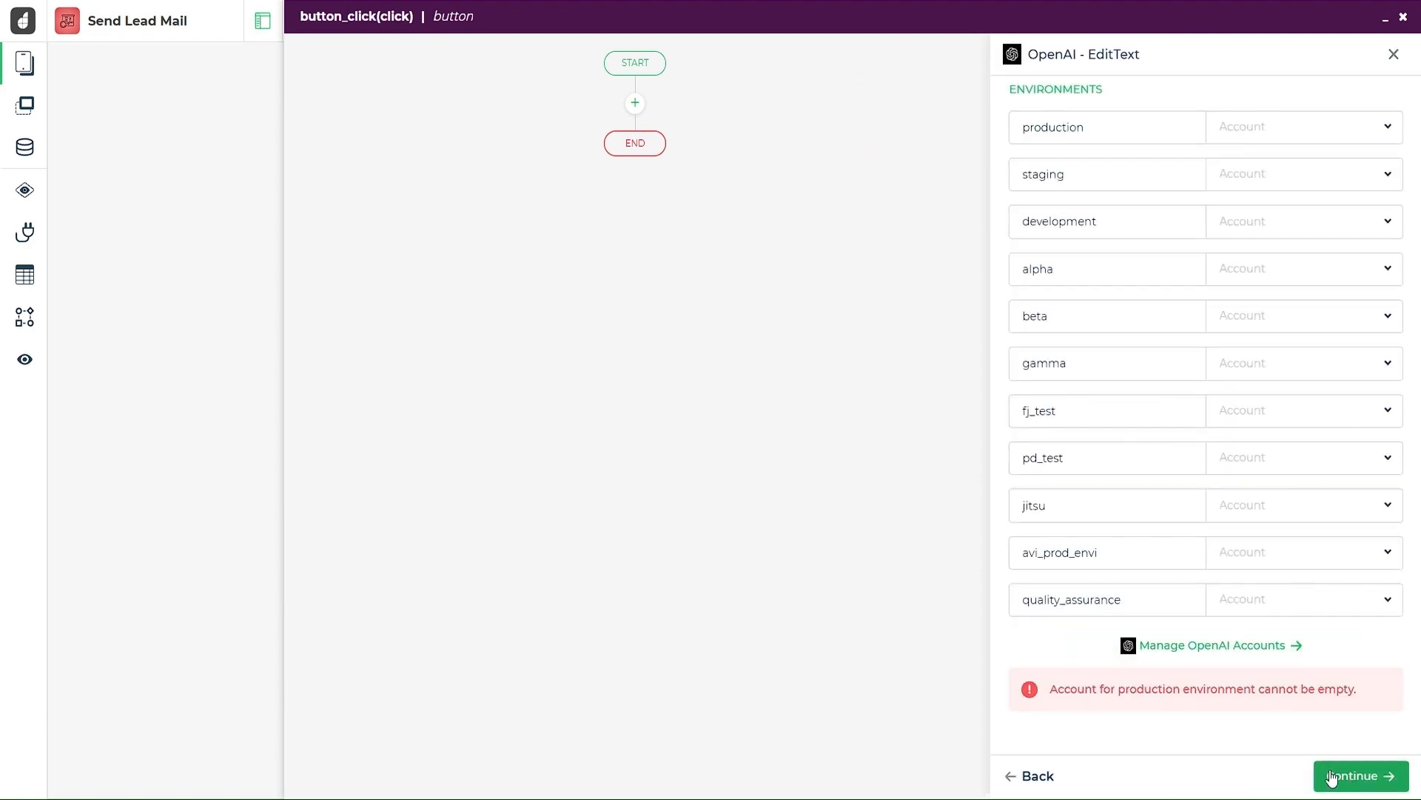
pyautogui.click(1265, 134)
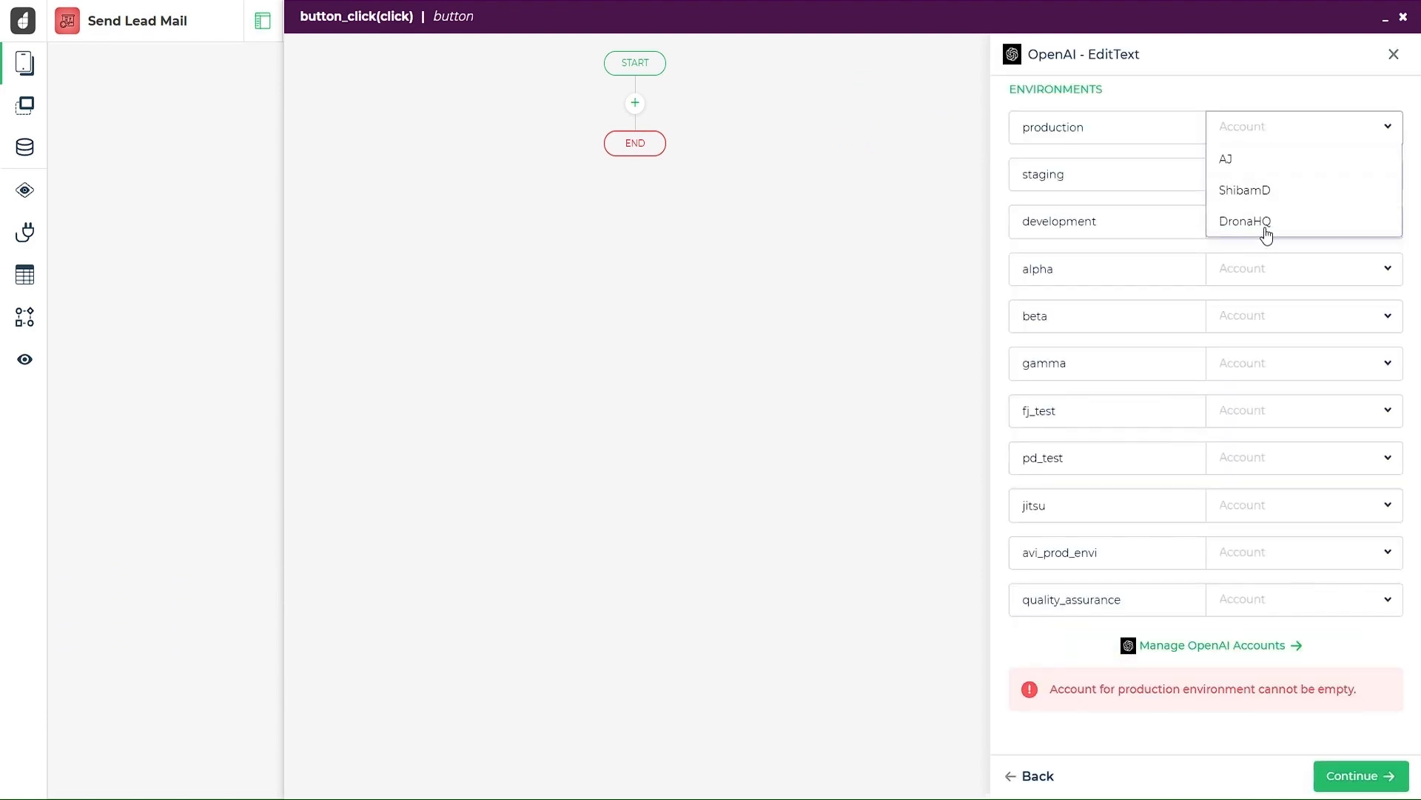
pyautogui.click(1266, 225)
pyautogui.click(1352, 778)
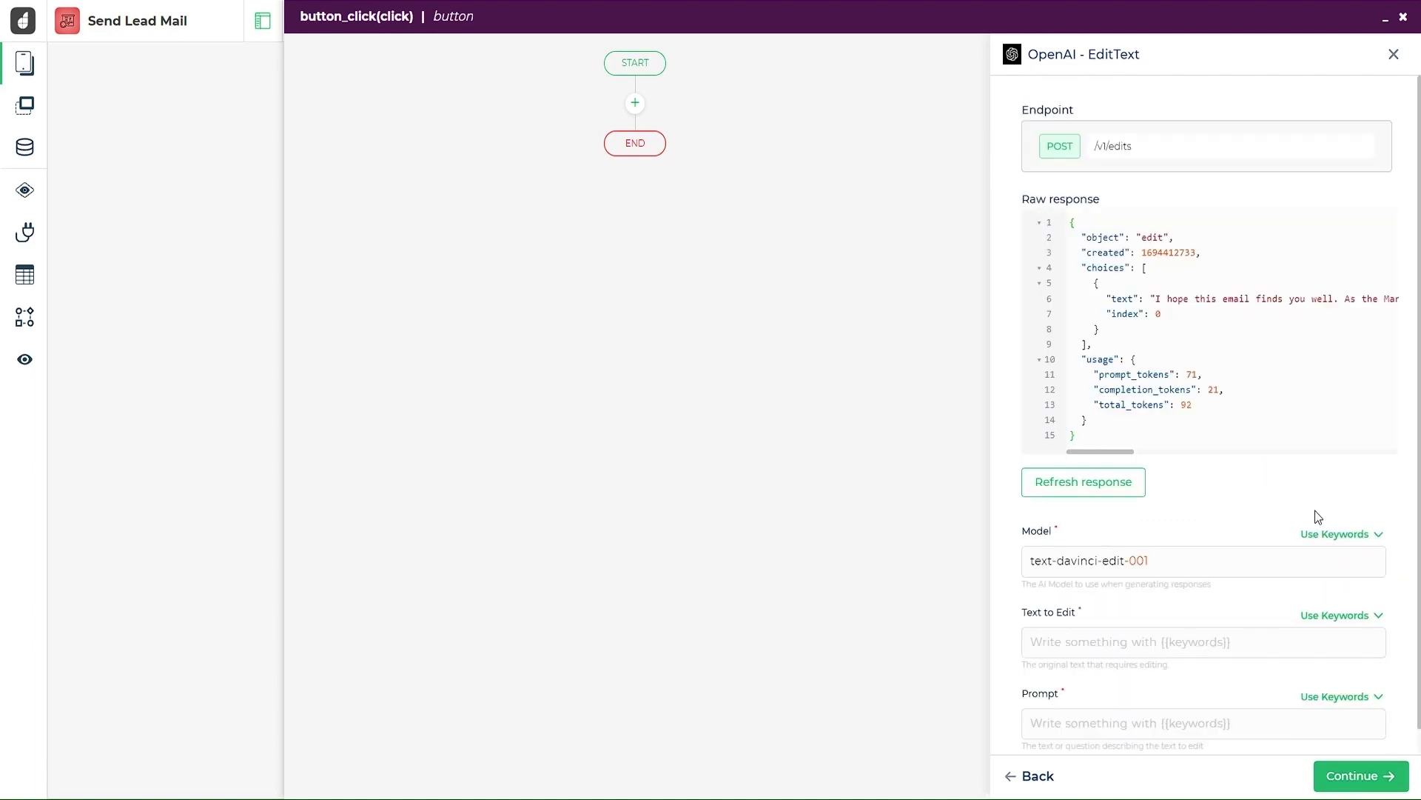
# Set the EditText action's Text to Edit to the richtexteditor control
pyautogui.scroll(-1, 1225, 502)
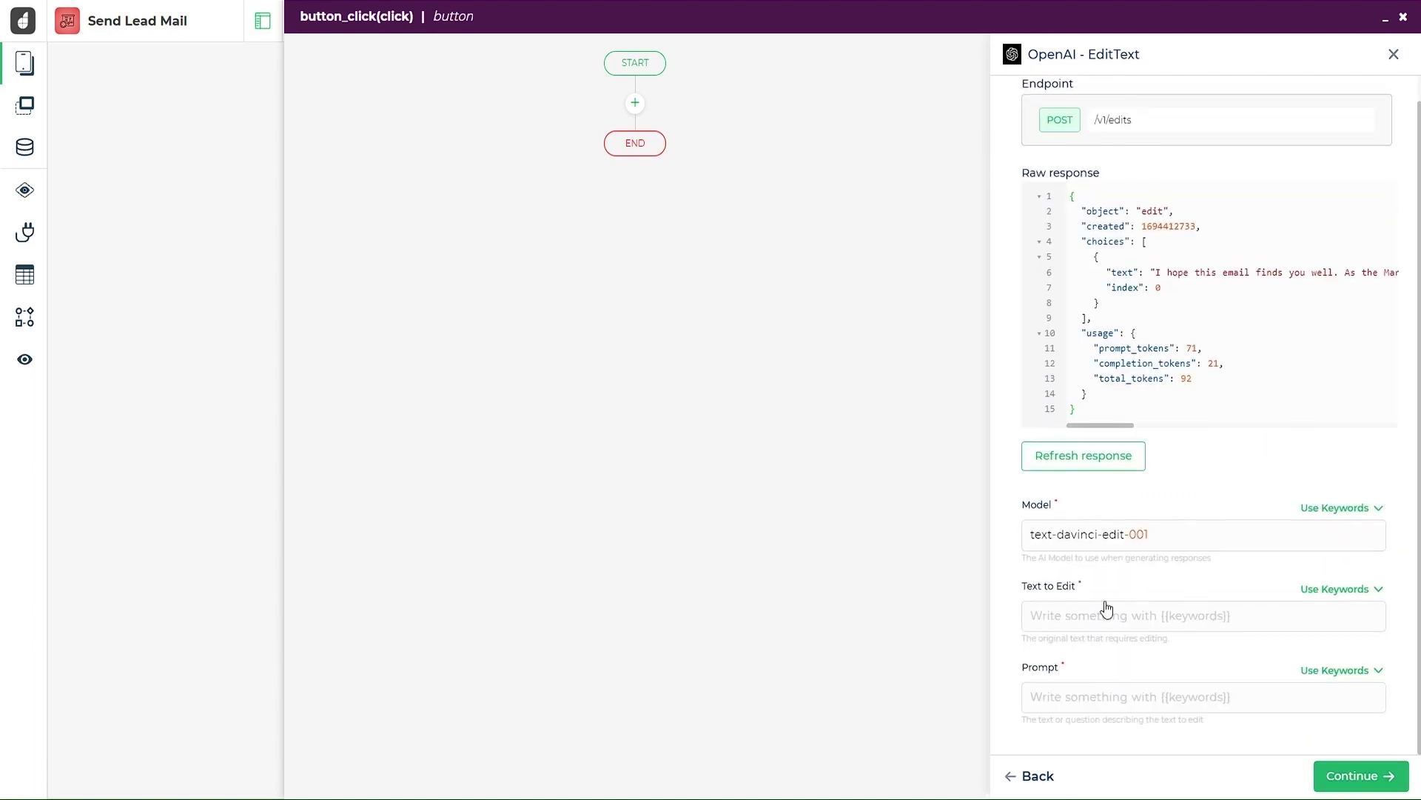
pyautogui.click(1337, 593)
pyautogui.click(1231, 699)
pyautogui.scroll(-2, 1231, 707)
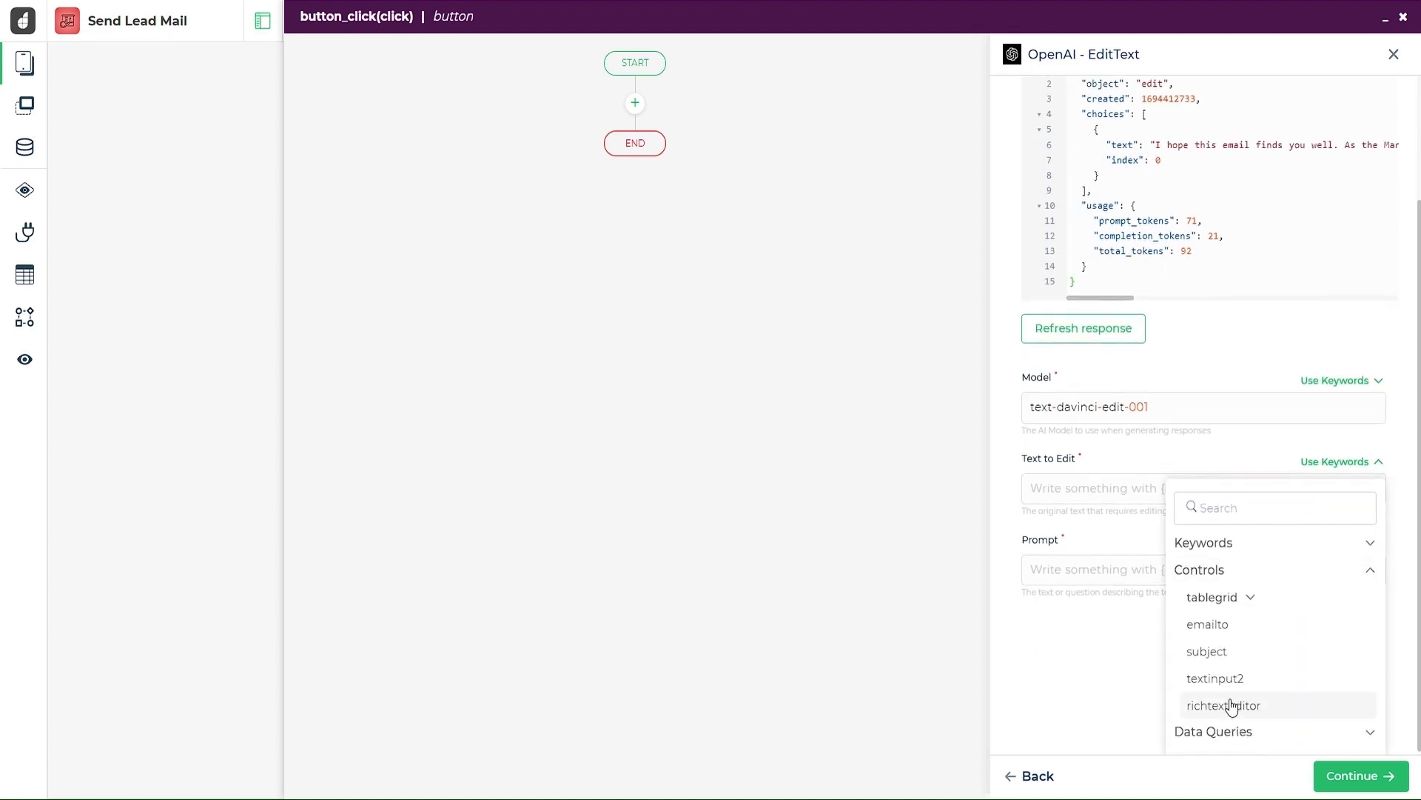
pyautogui.click(1231, 704)
# Minimize the action flow and rename the text input beside the Regerate button as prompt
pyautogui.click(1326, 669)
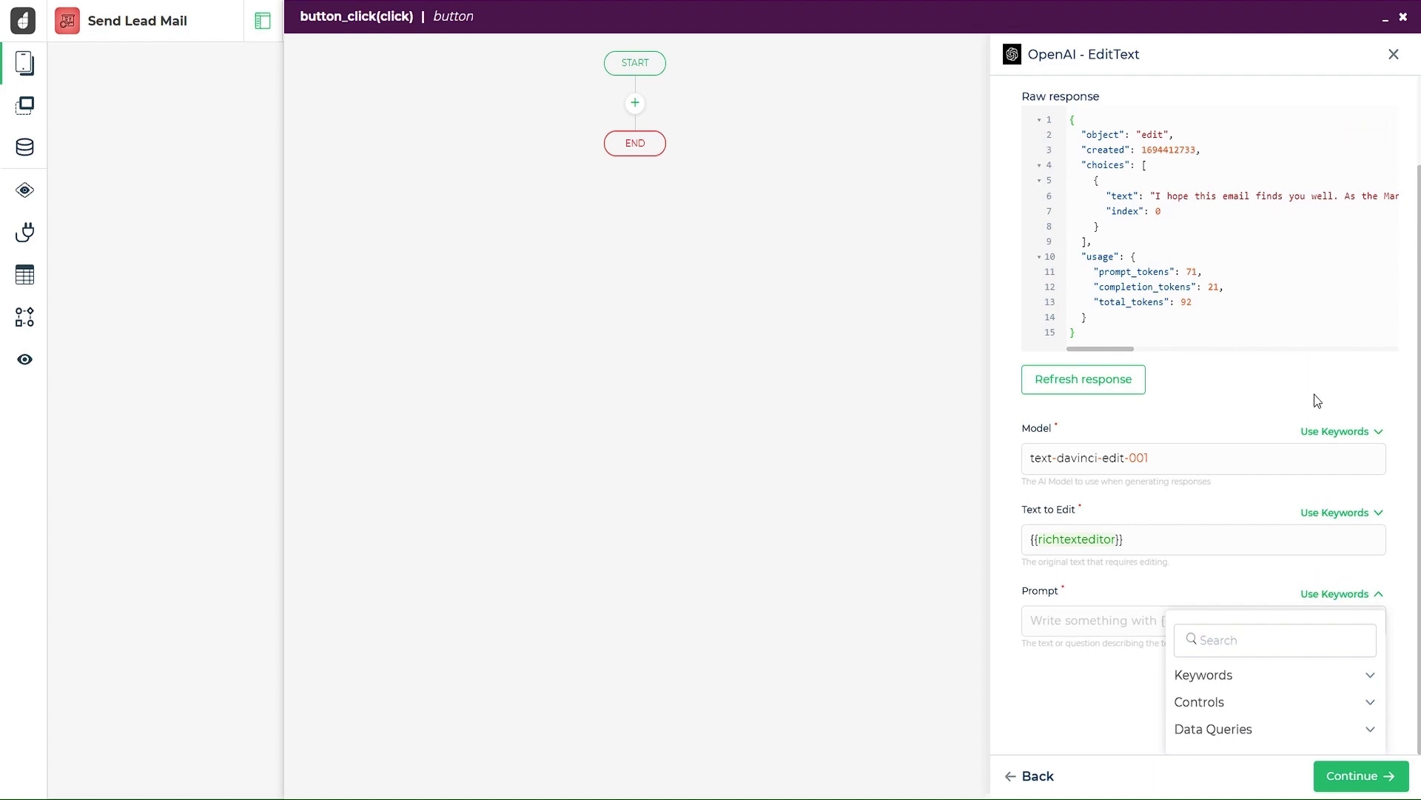
pyautogui.click(1385, 18)
pyautogui.click(496, 711)
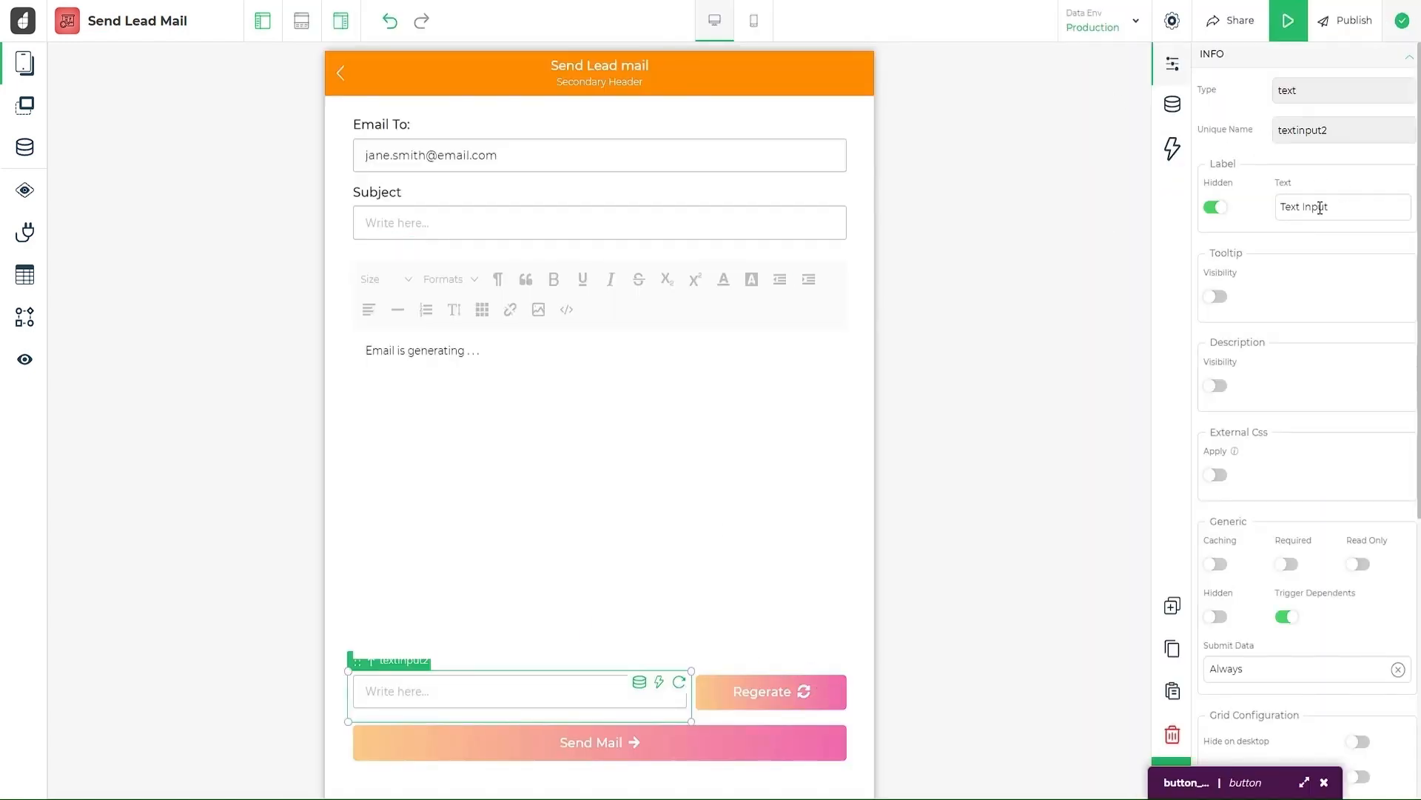
pyautogui.tripleClick(1320, 208)
pyautogui.write('prompt')
# Restore the button's flow, set the EditText action's Prompt to the prompt control, and continue to the action's naming settings
pyautogui.click(1303, 782)
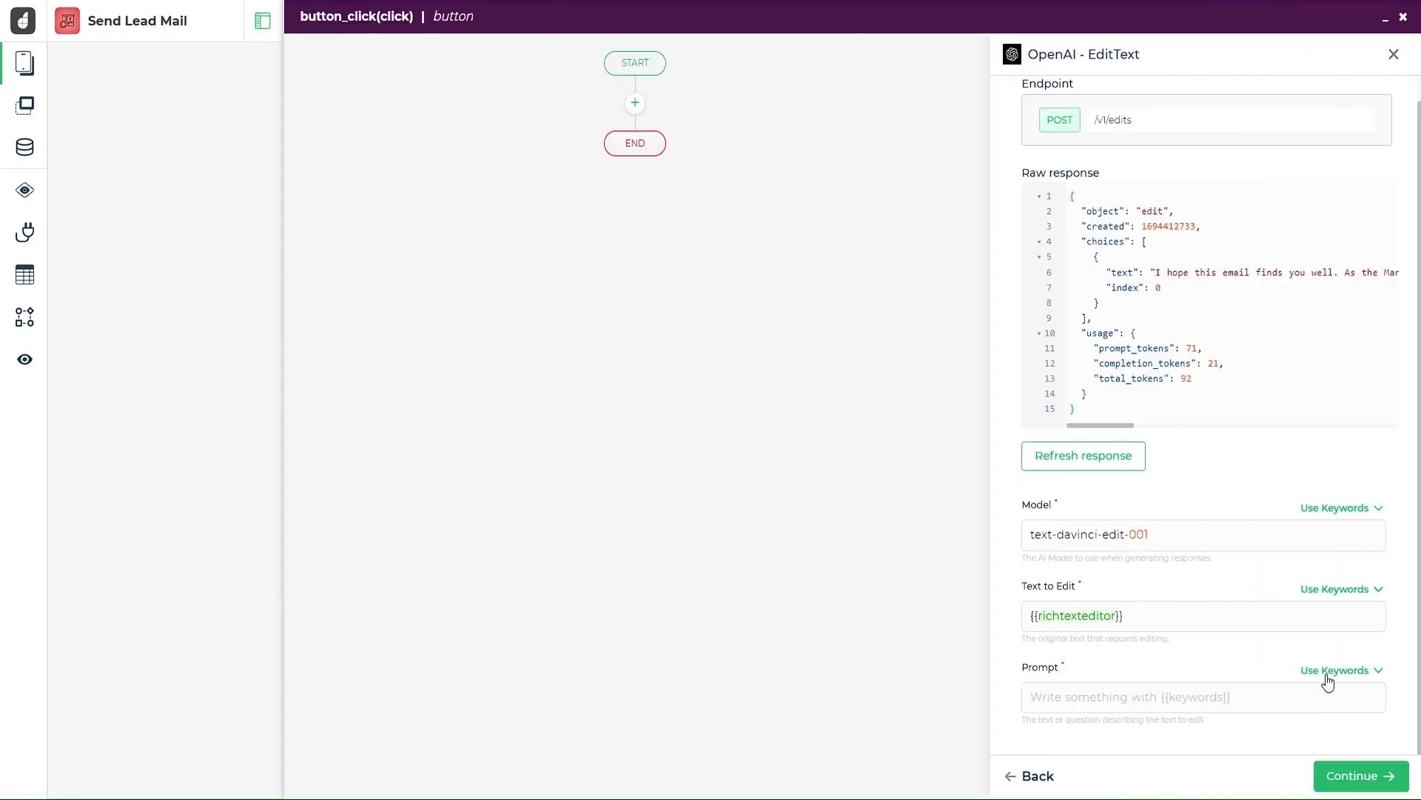
pyautogui.click(1329, 678)
pyautogui.click(1240, 700)
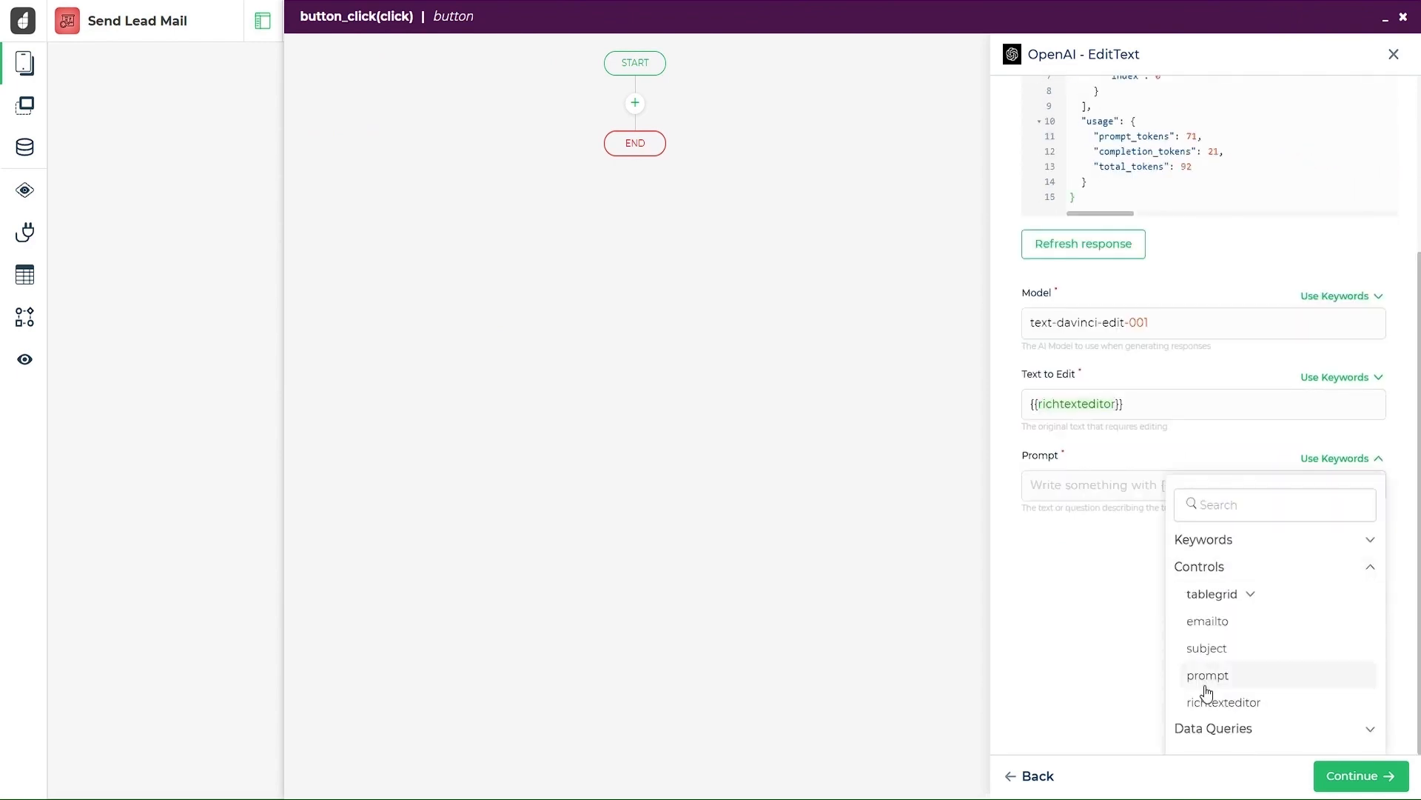
pyautogui.click(1164, 675)
pyautogui.click(1356, 774)
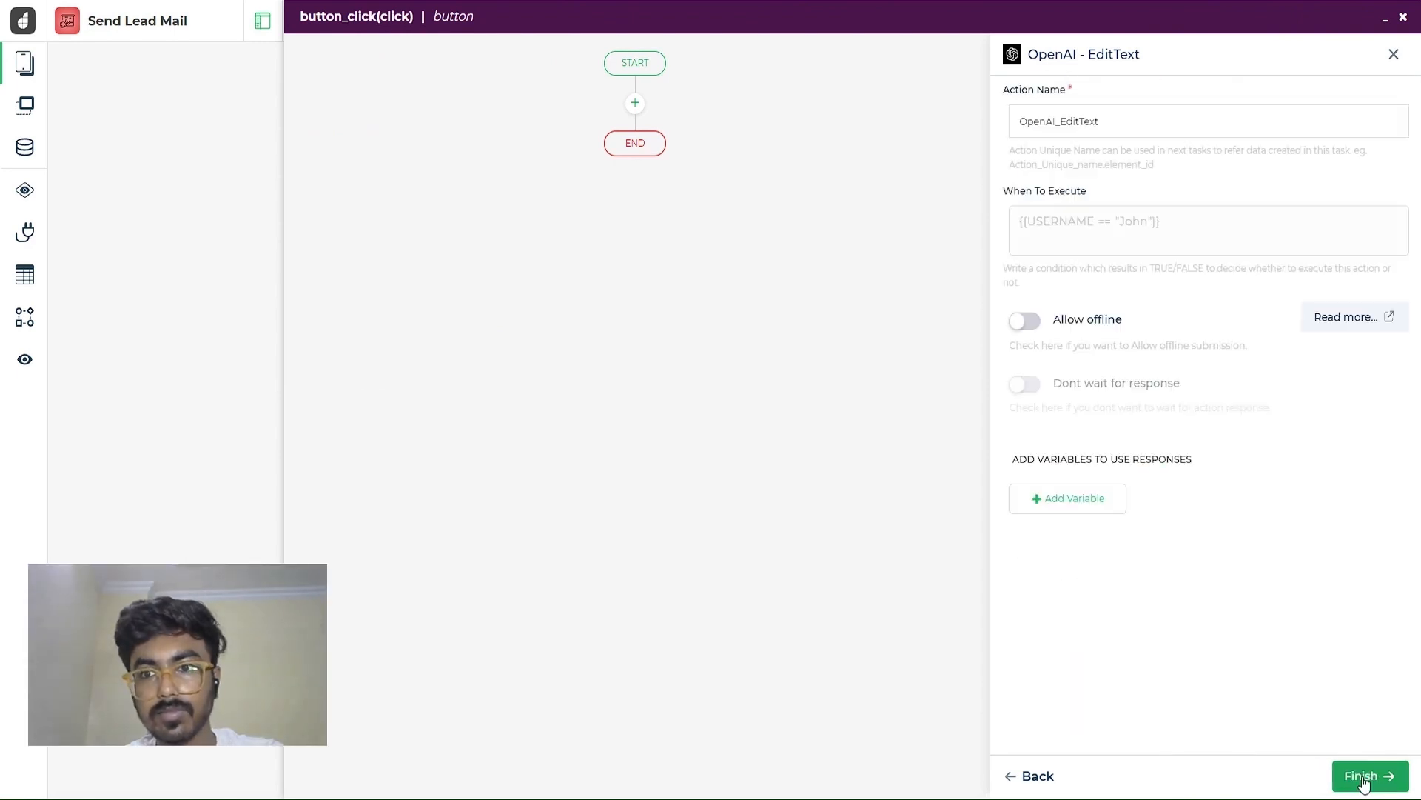
# Store the EditText action's output.choices.text in a response variable named regen_body and finish the action
pyautogui.click(1051, 514)
pyautogui.click(1237, 500)
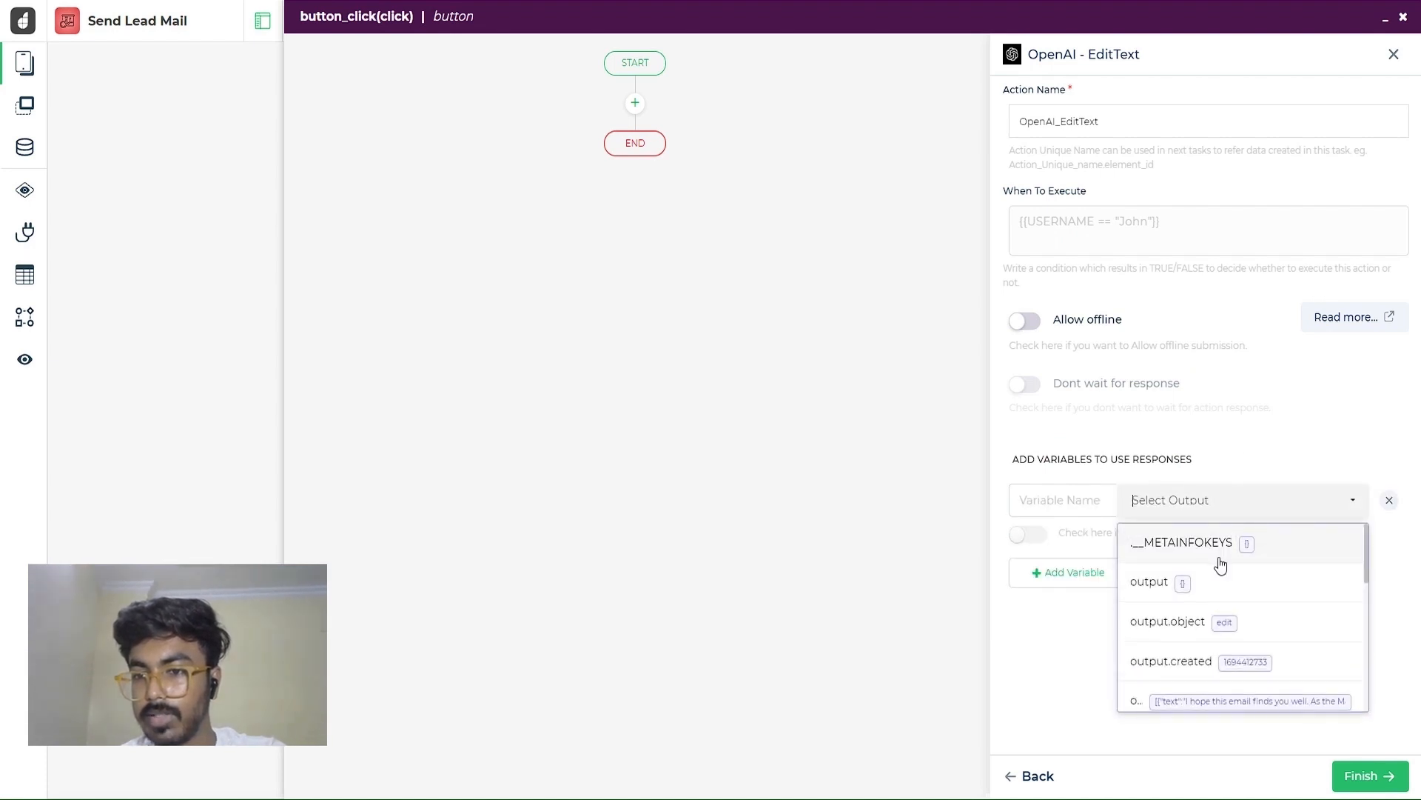
pyautogui.scroll(-6, 1220, 565)
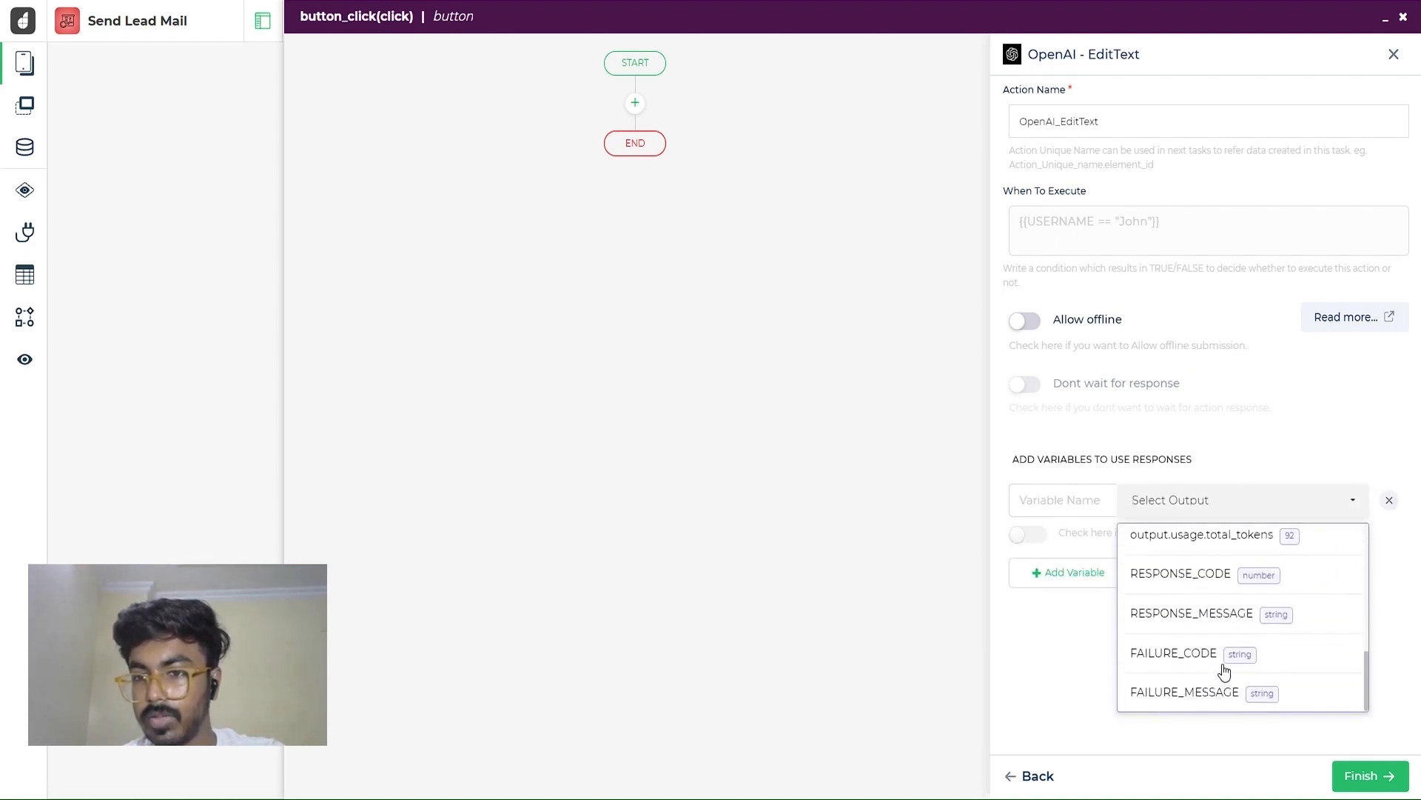
pyautogui.scroll(5, 1223, 670)
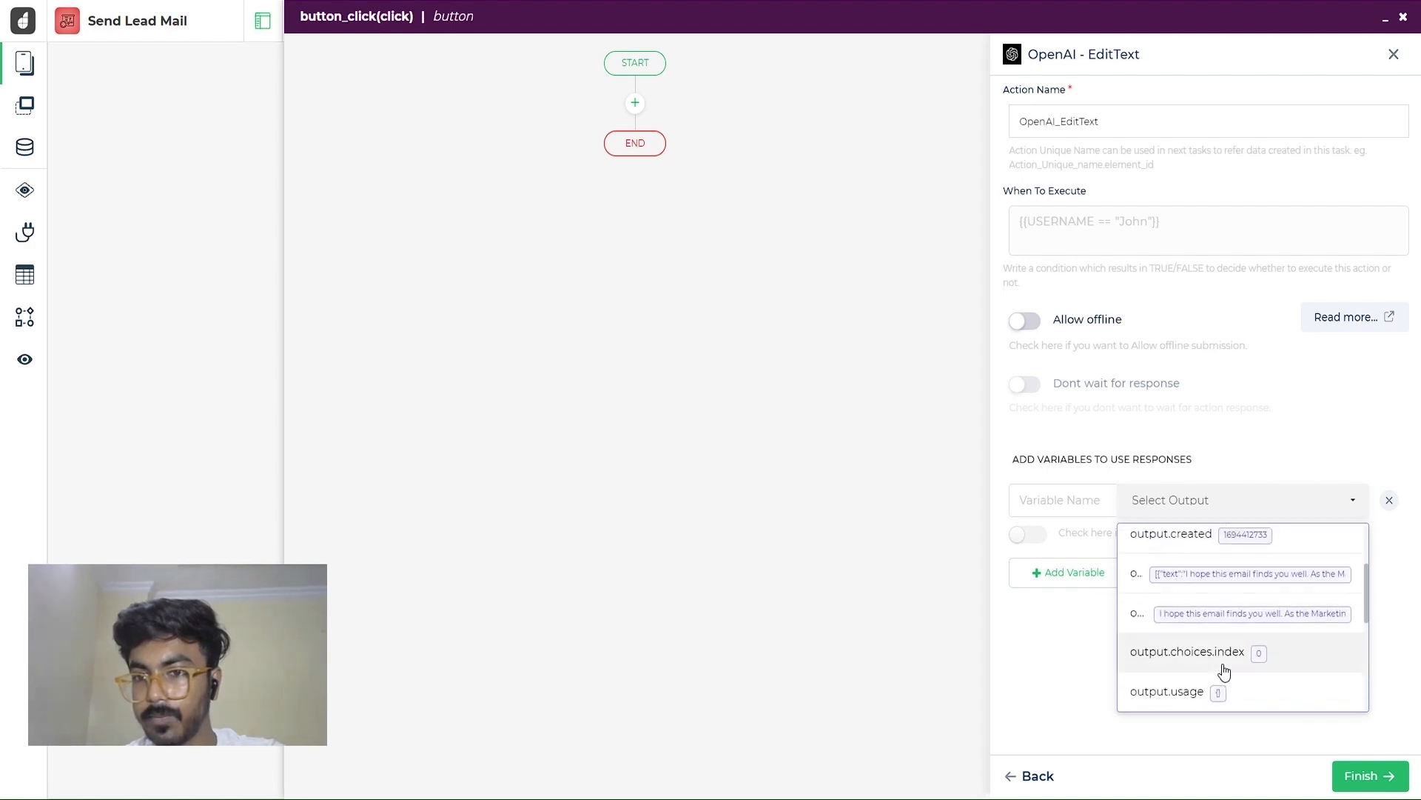
pyautogui.click(1215, 622)
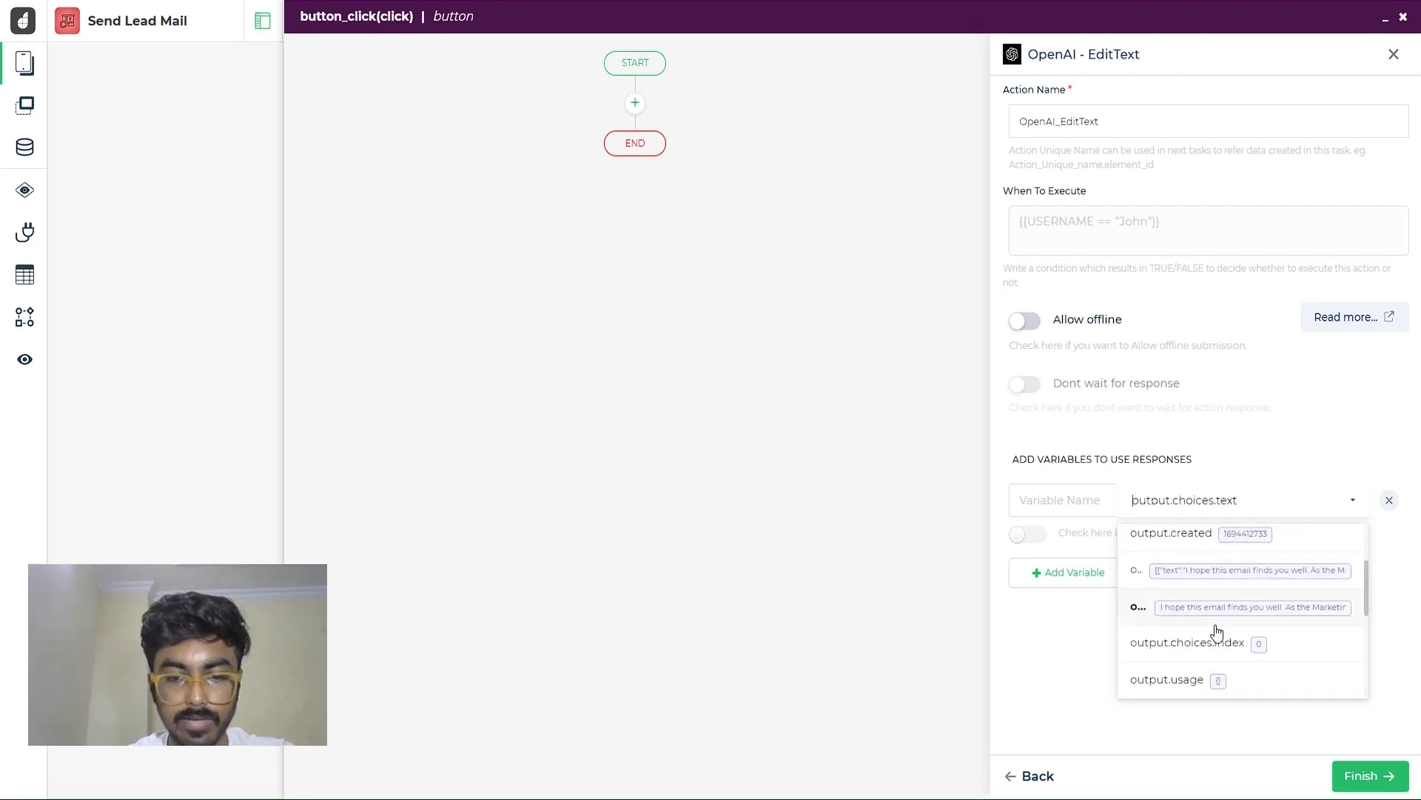
pyautogui.click(1033, 487)
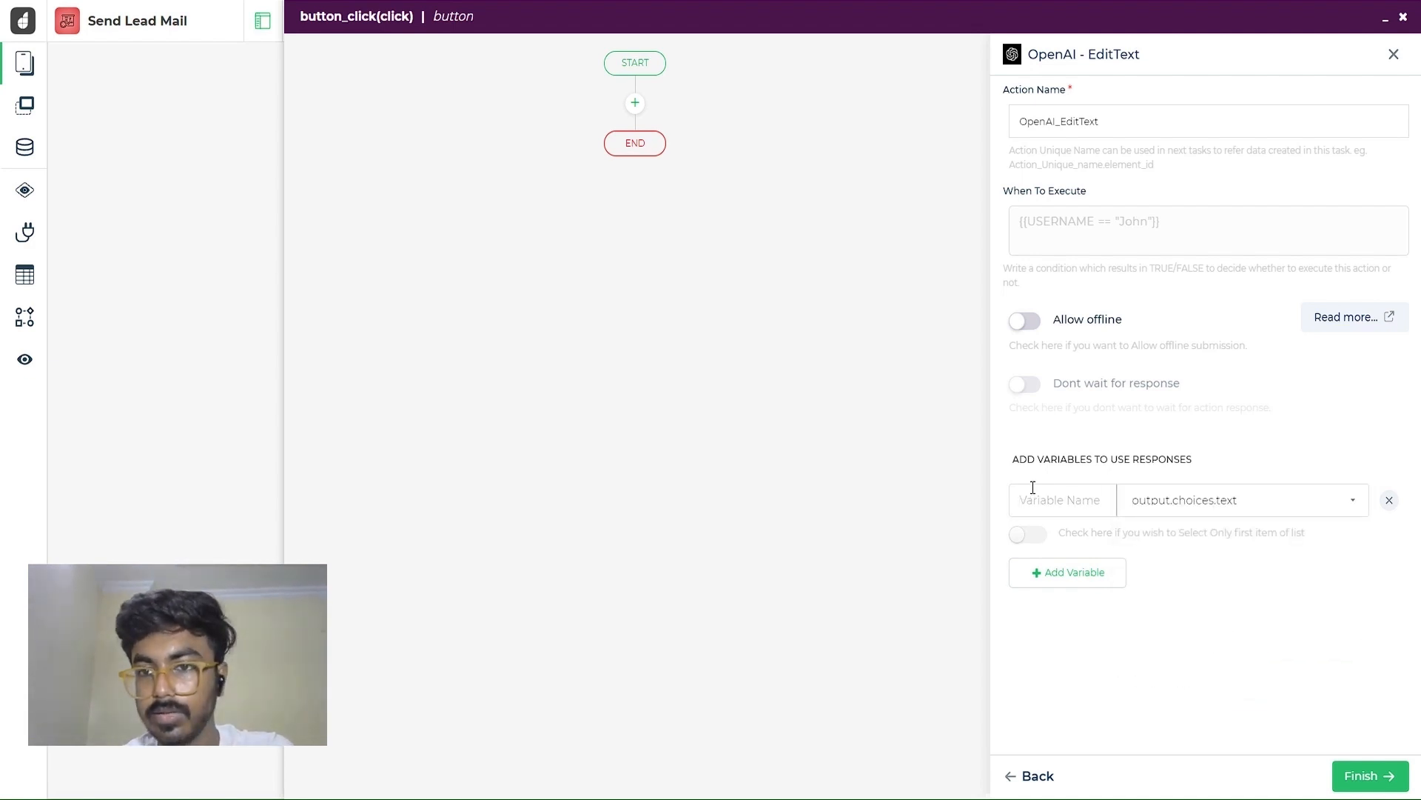
pyautogui.write('regen_body')
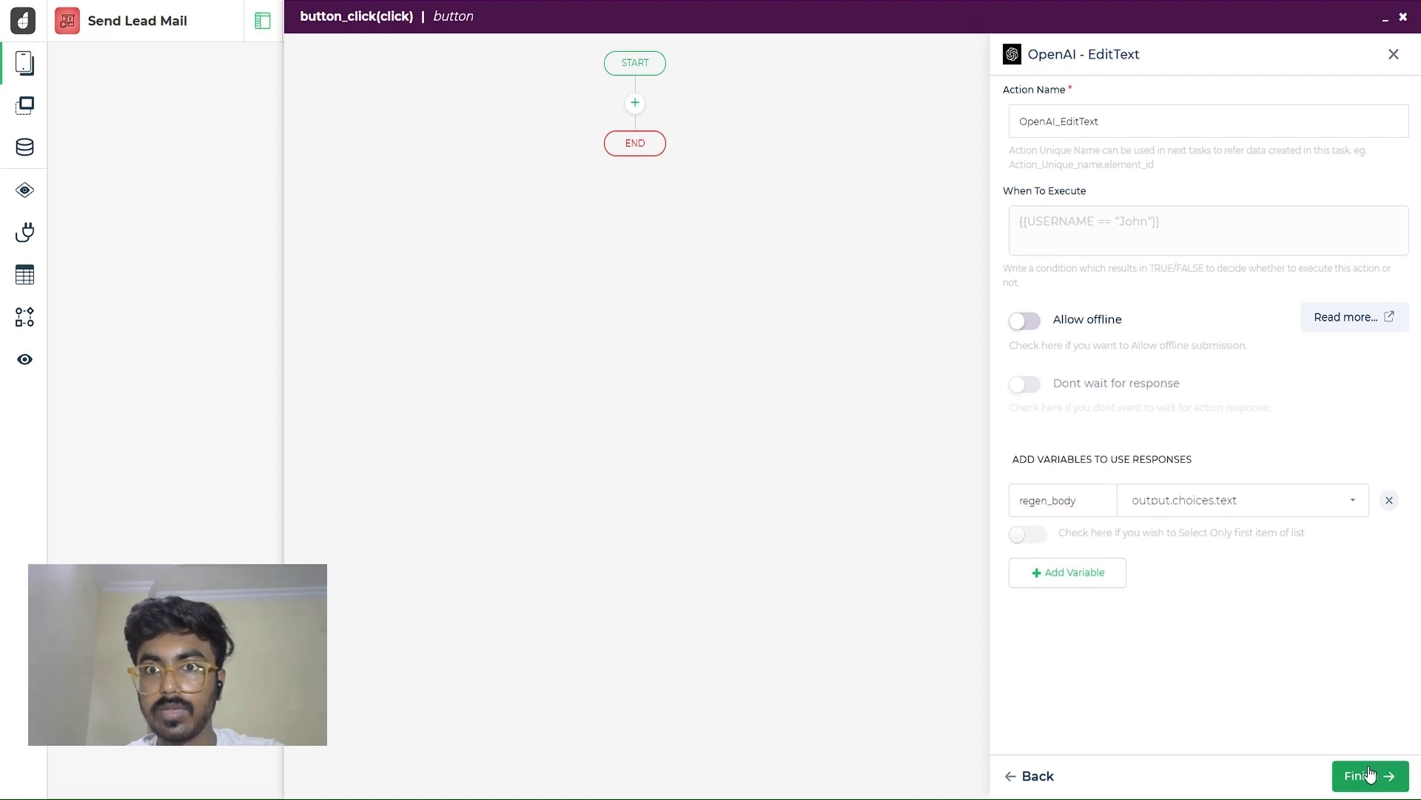
pyautogui.click(1370, 774)
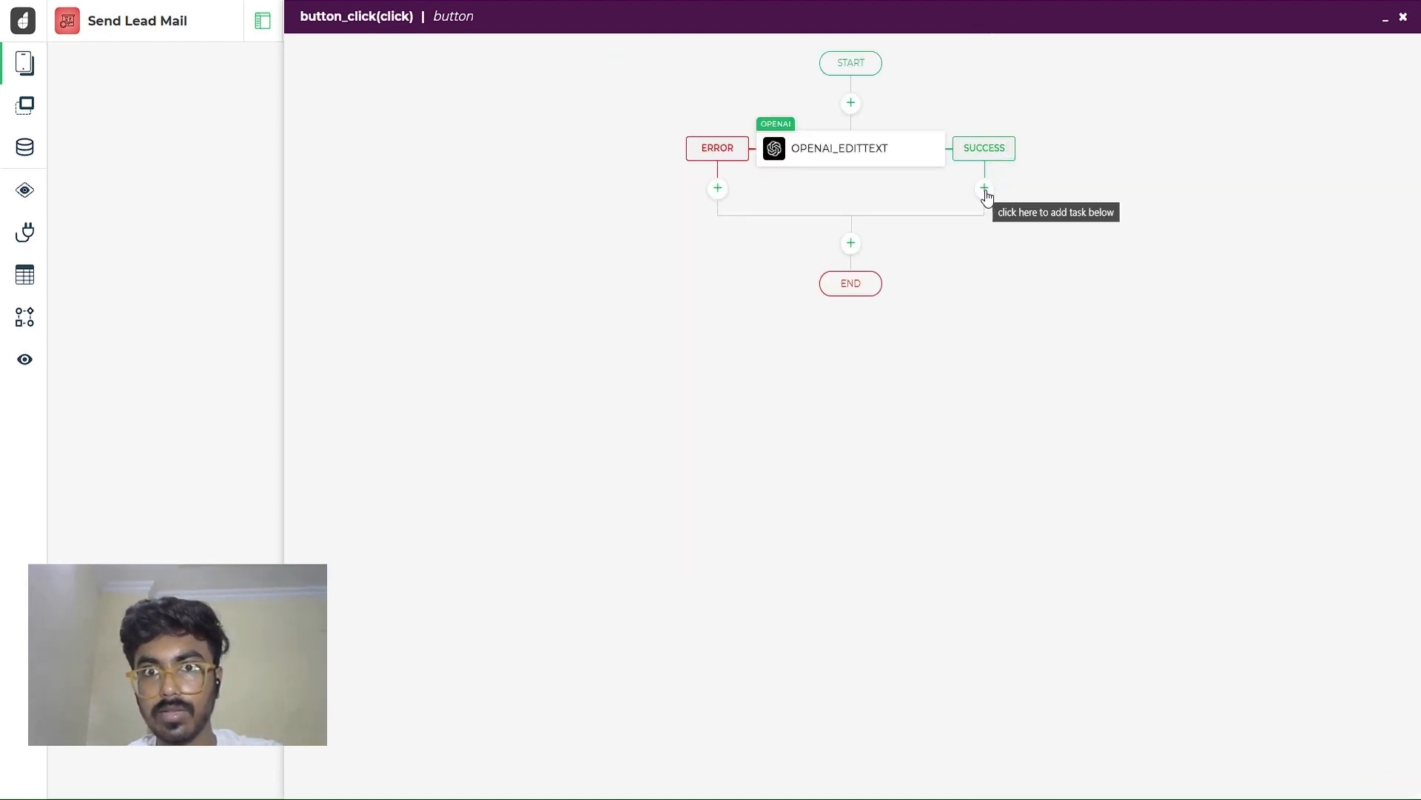
# Add a JS Code action on the EditText success branch, with an input parameter regen taken from OpenAI_EditText.regen_body
pyautogui.click(852, 243)
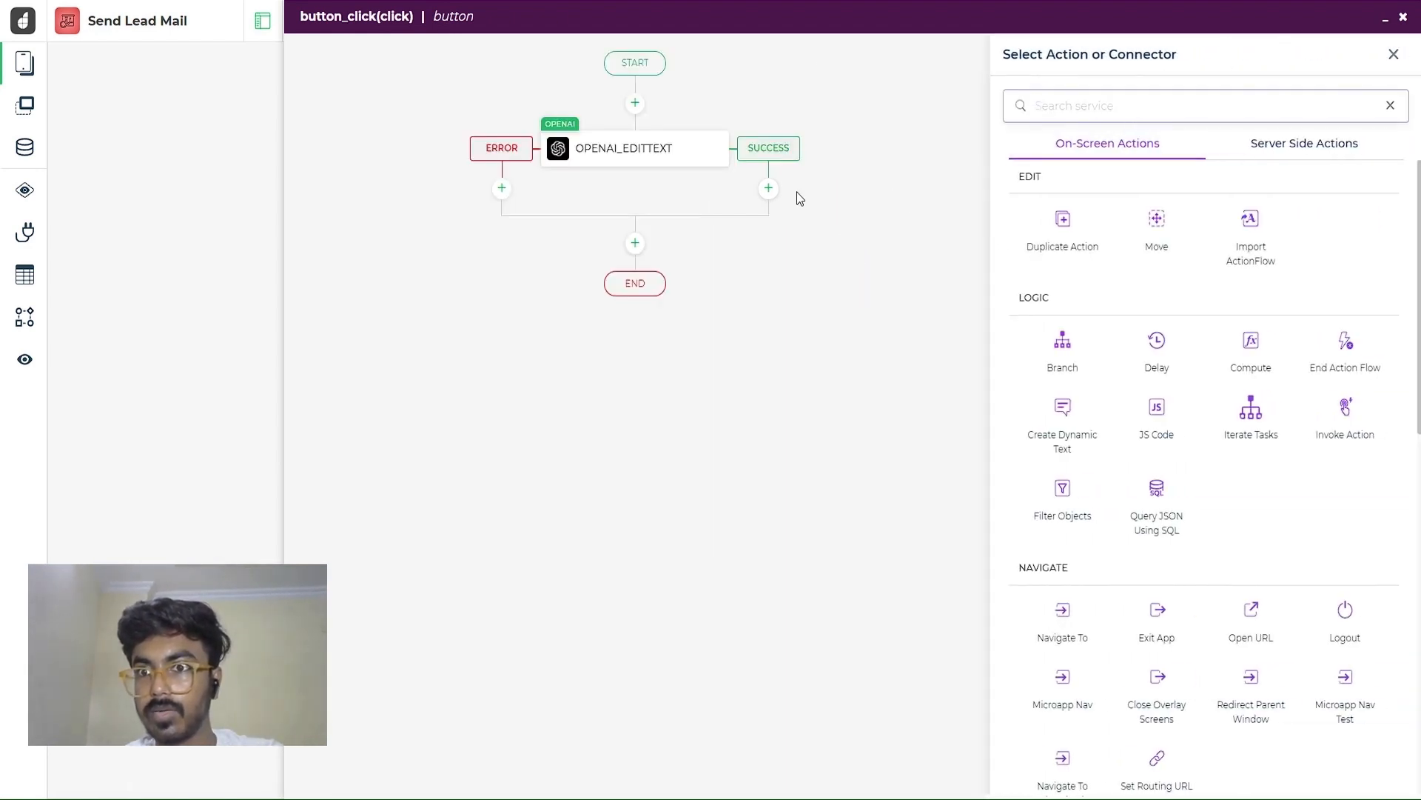
pyautogui.click(772, 195)
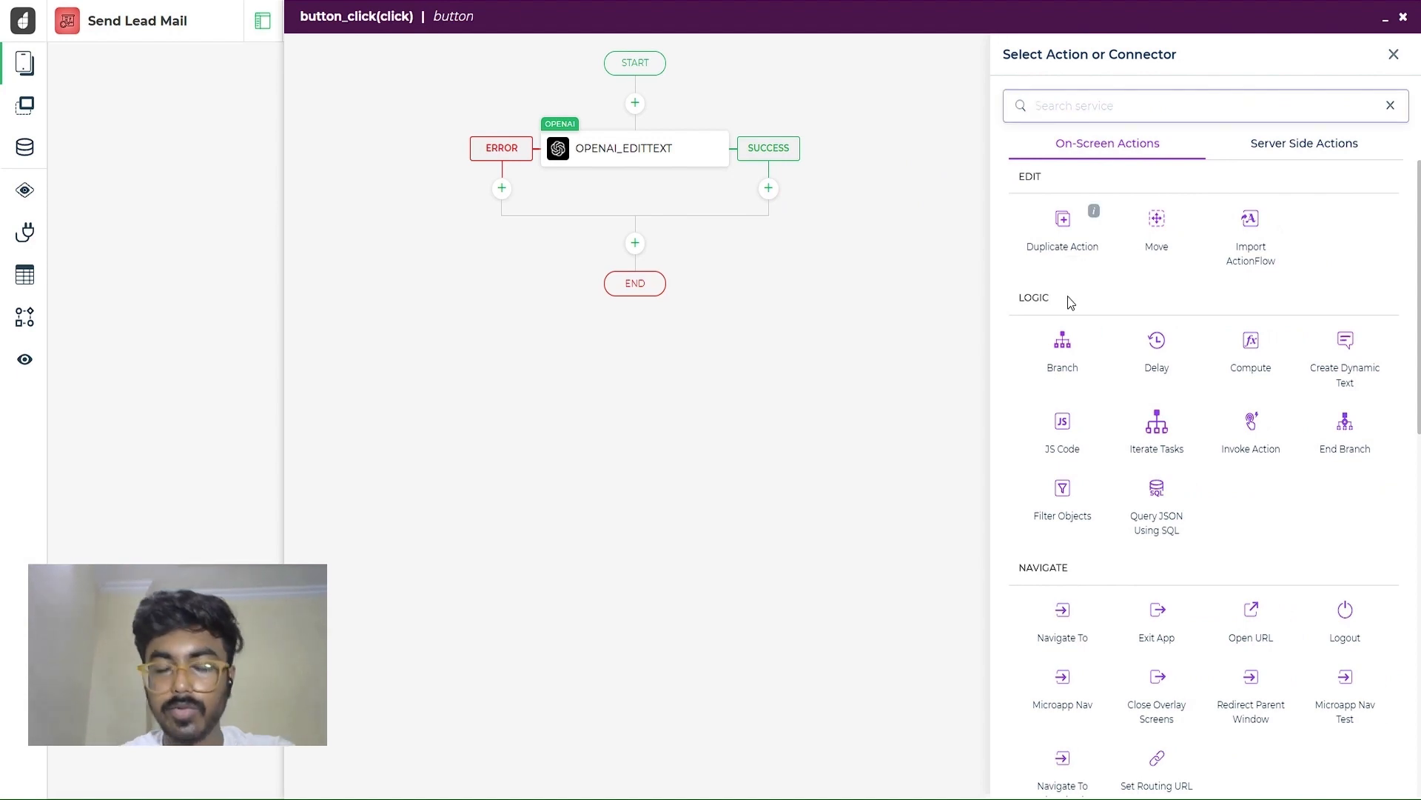
pyautogui.write('js')
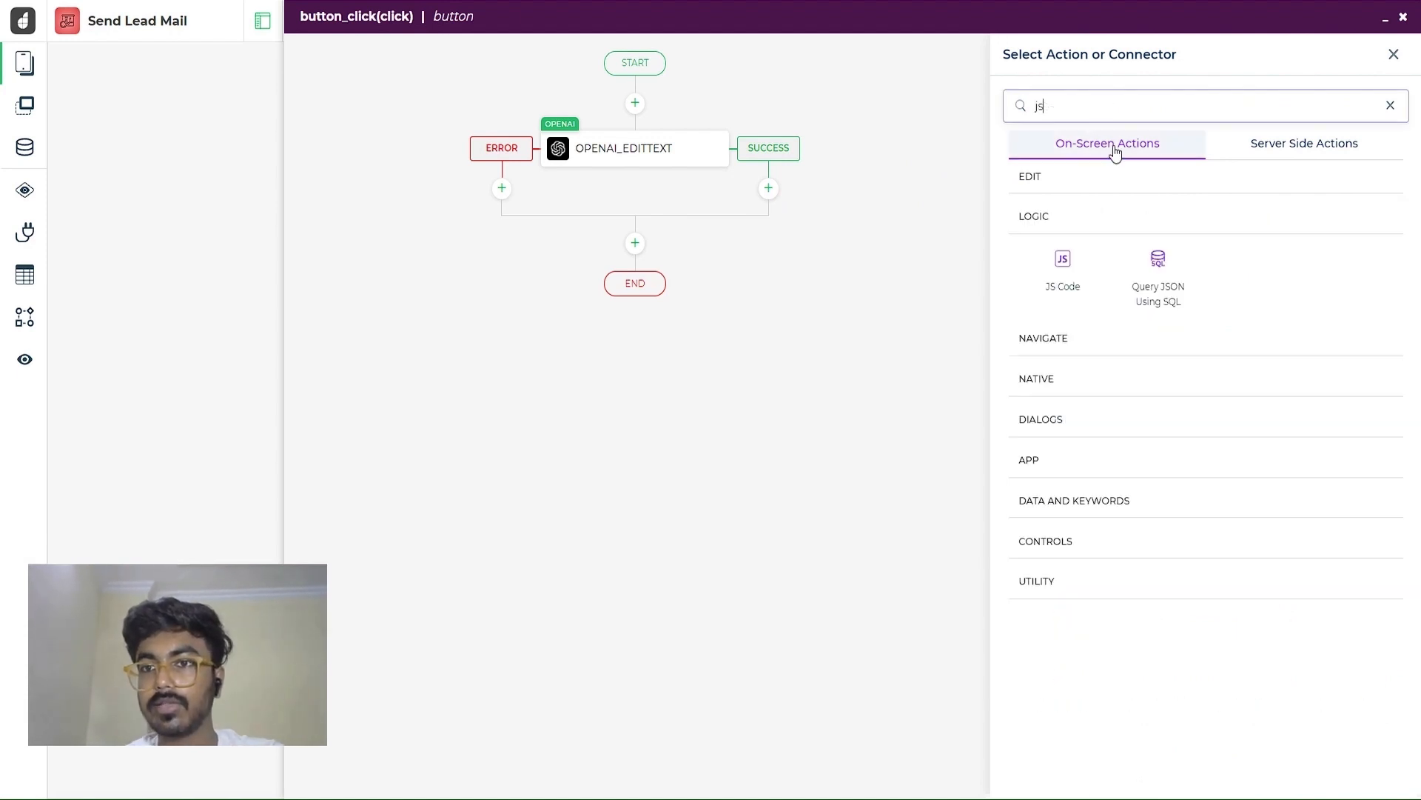
pyautogui.click(1063, 260)
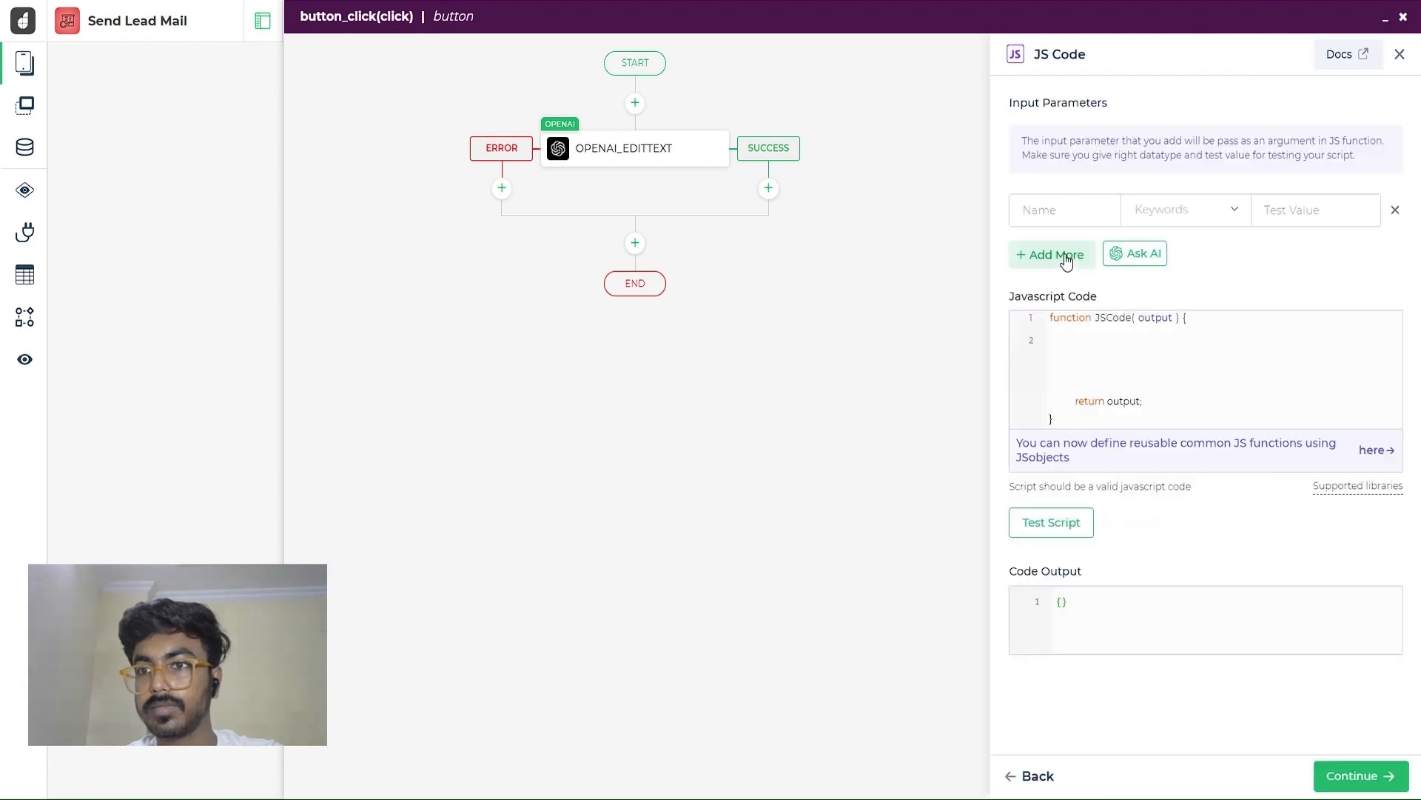
pyautogui.click(1183, 212)
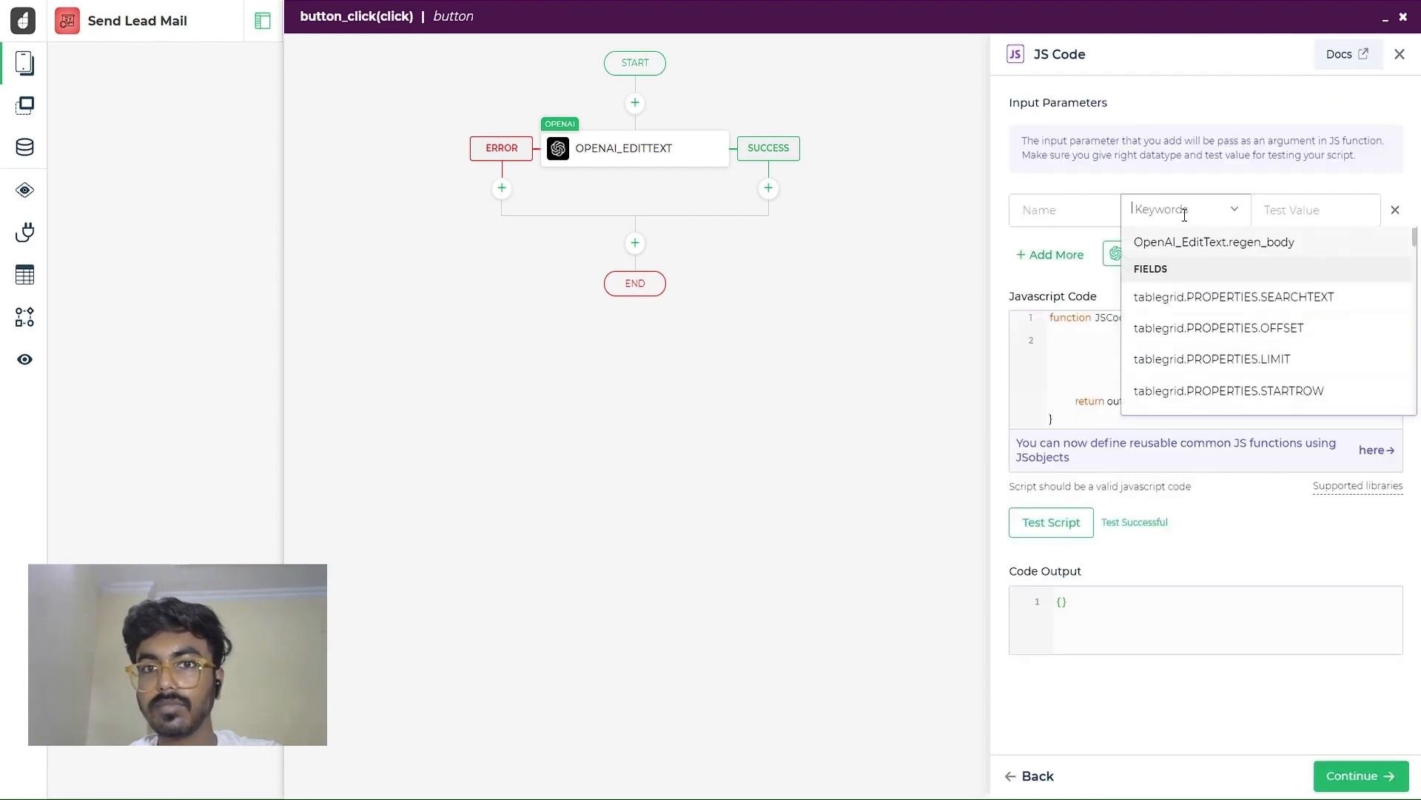
pyautogui.click(1223, 249)
pyautogui.click(1106, 215)
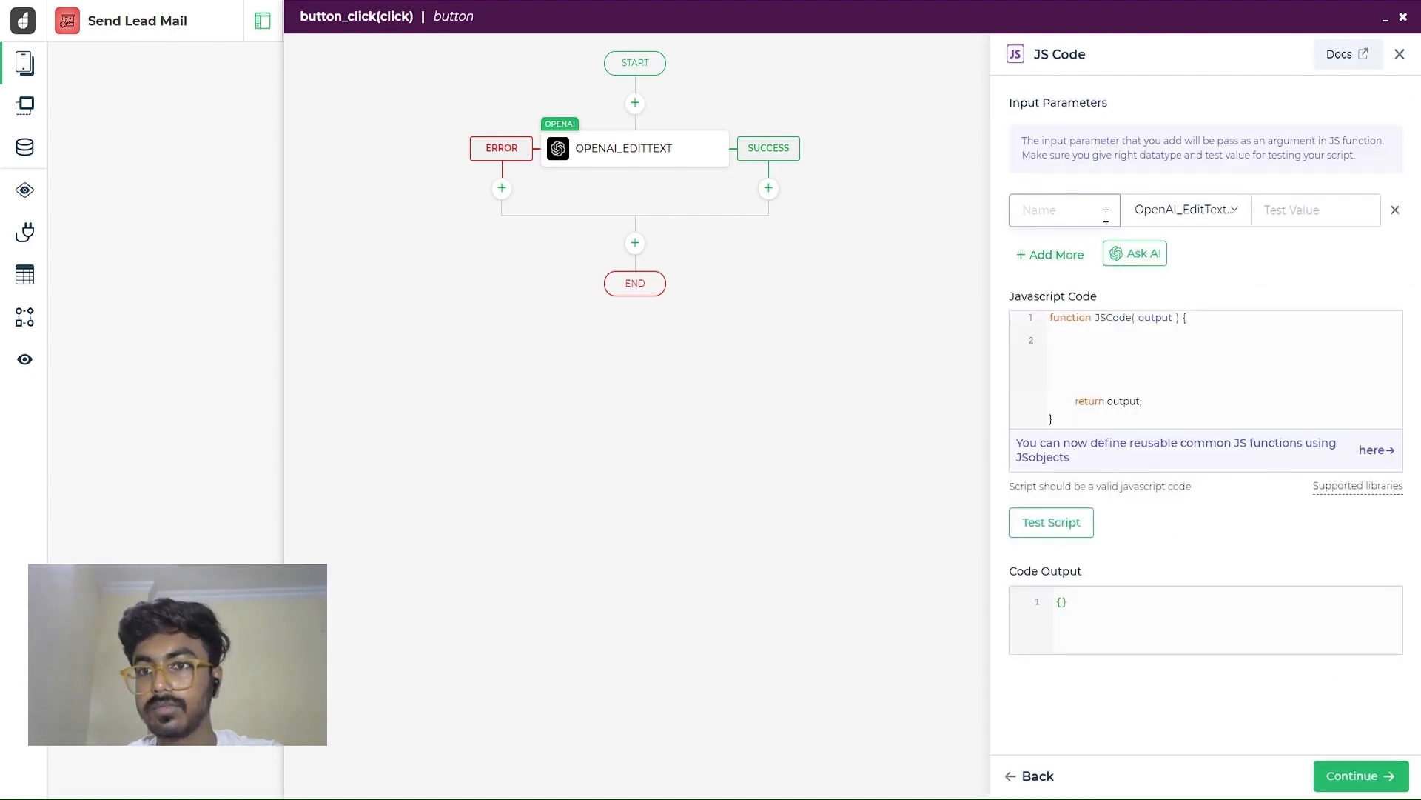
pyautogui.write('regen')
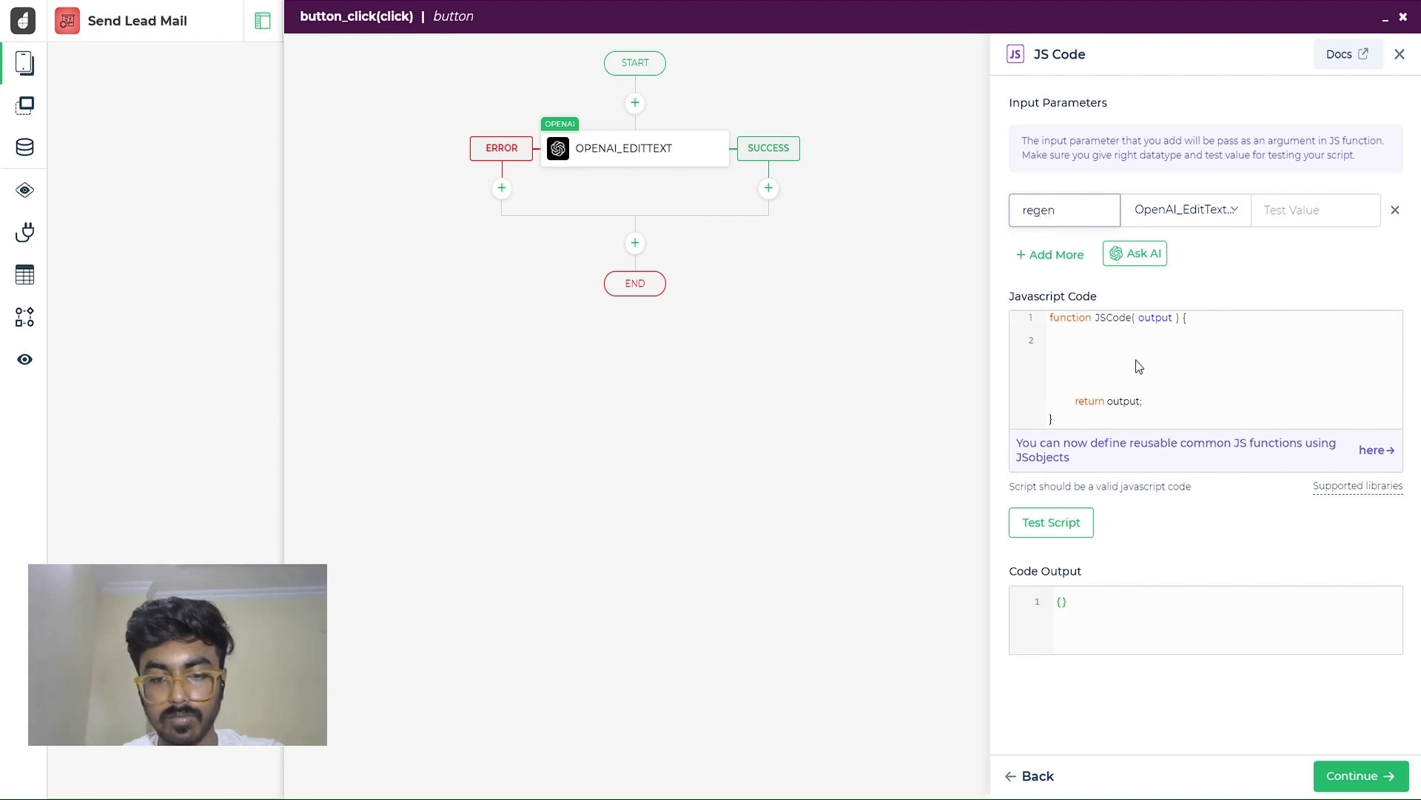
# Enter the script output = regen[0].replace(/[\[\]"\n]/g, ''); in the JS Code action and continue to its naming settings
pyautogui.click(1135, 366)
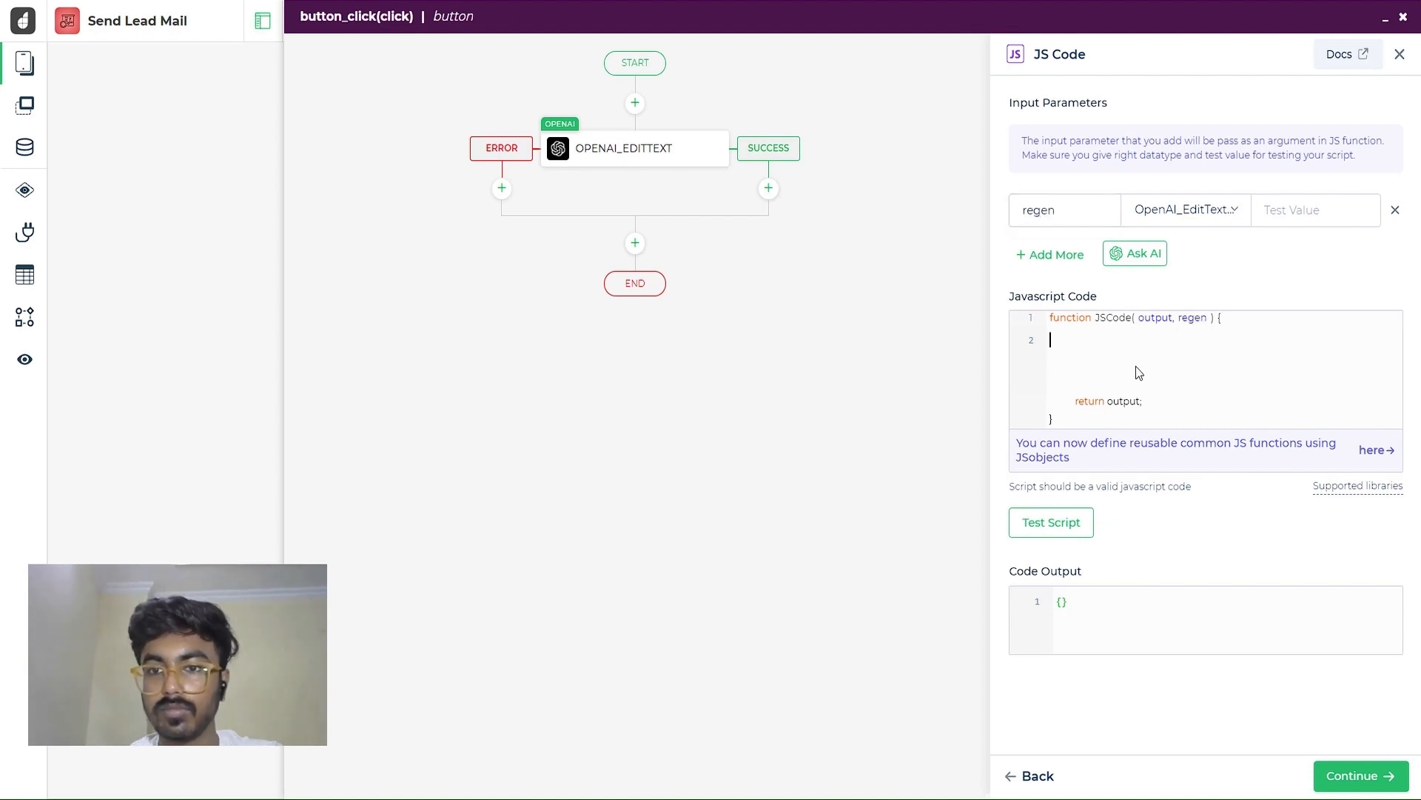
pyautogui.press('super+v')
pyautogui.press('Escape')
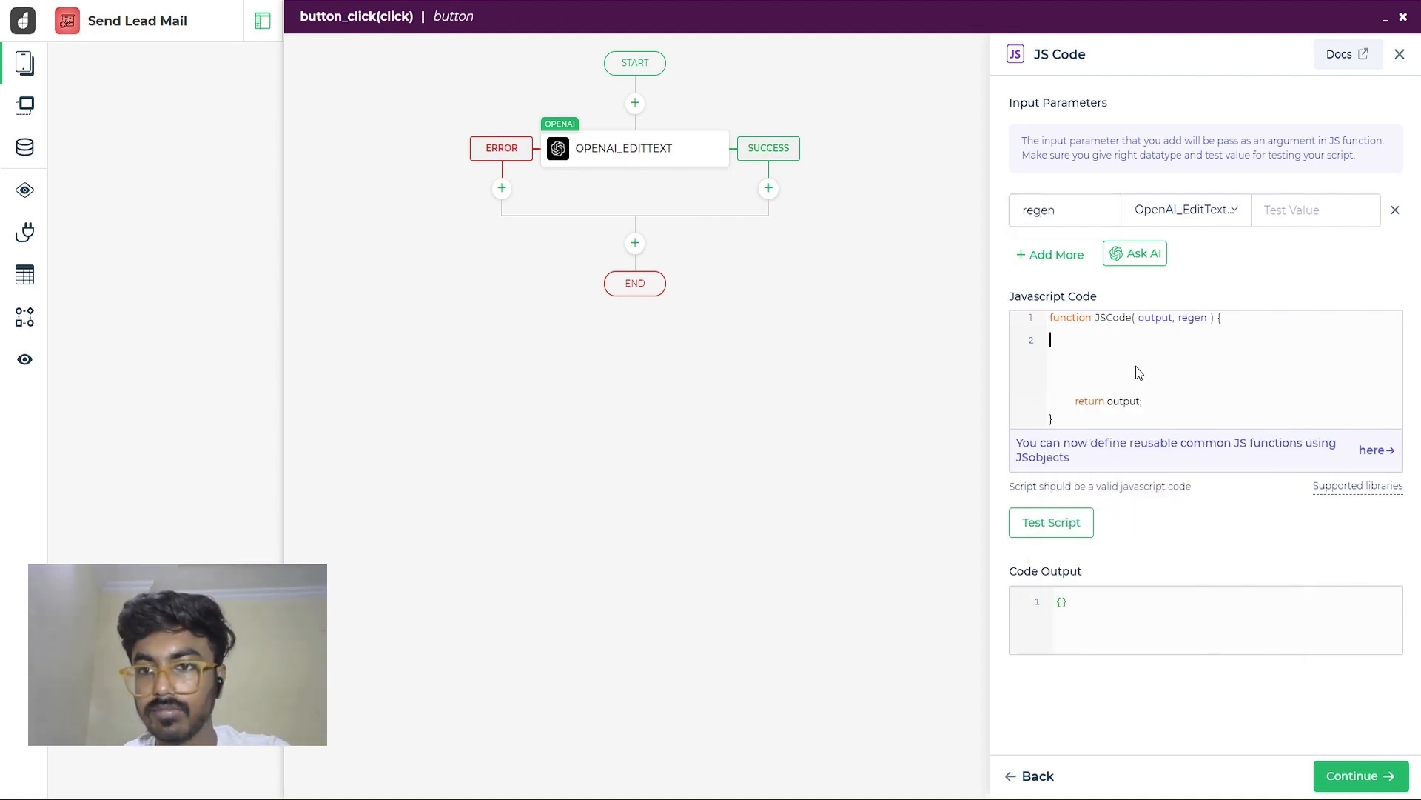
pyautogui.write('output = regen[0].replace(/[\\[\\]"\\n]/g, \'\');')
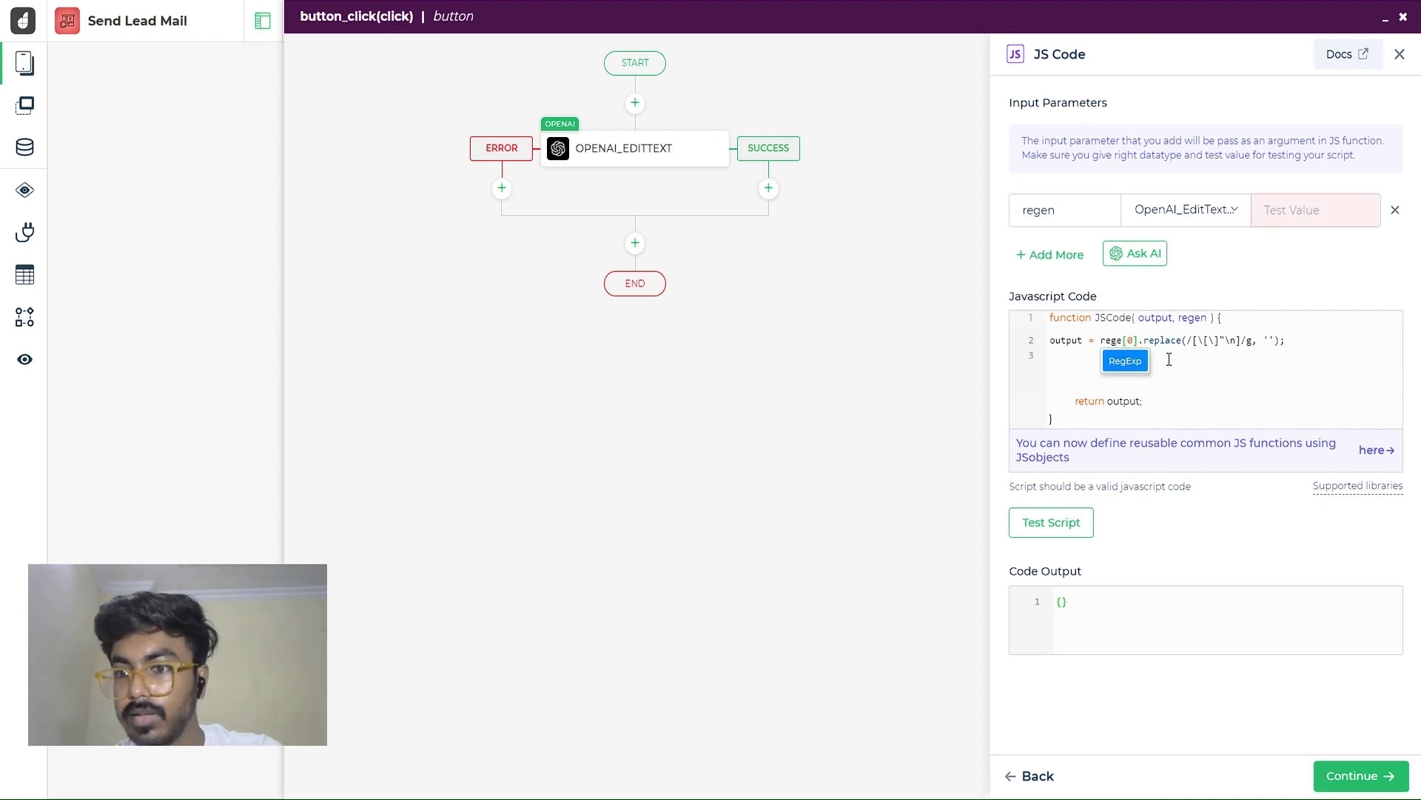
pyautogui.write('n')
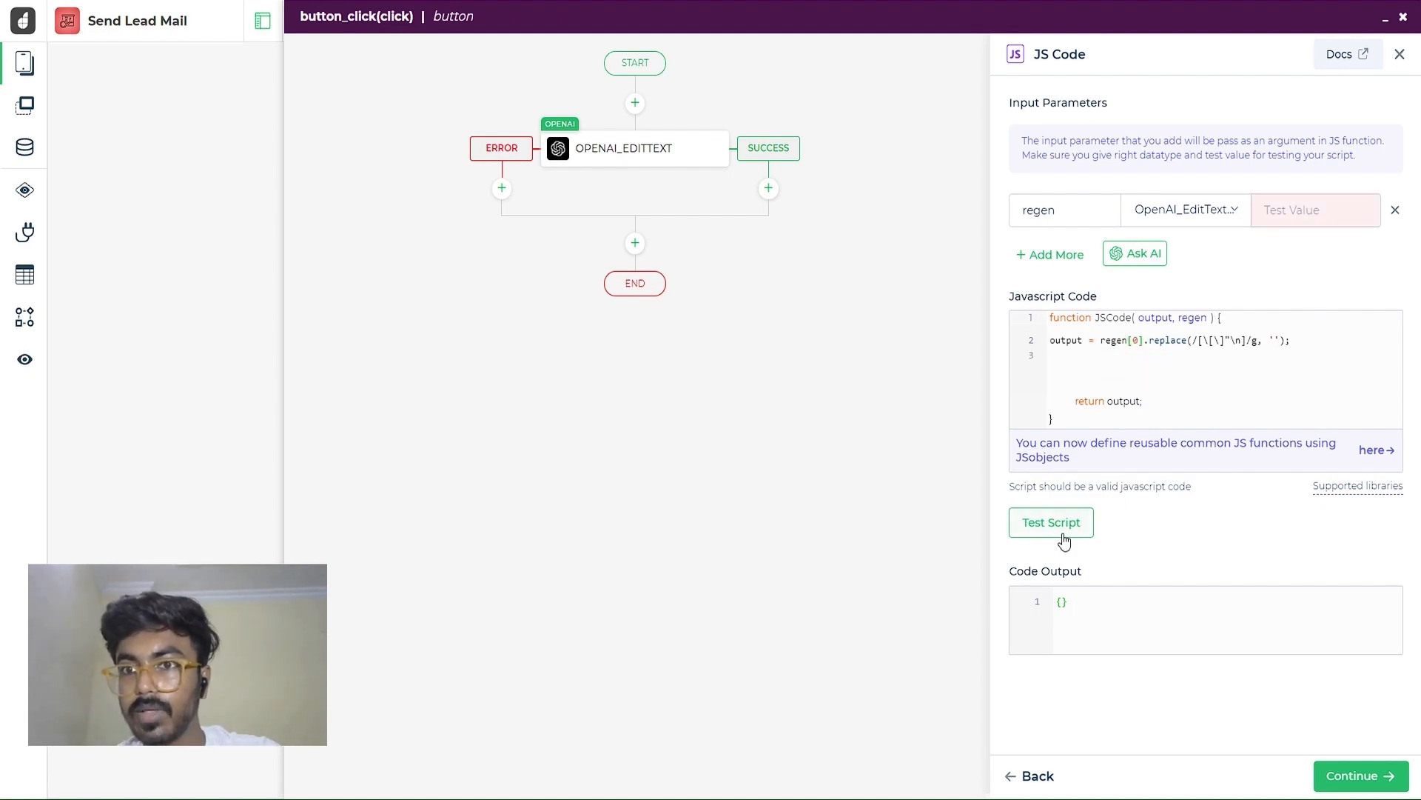
pyautogui.click(1360, 779)
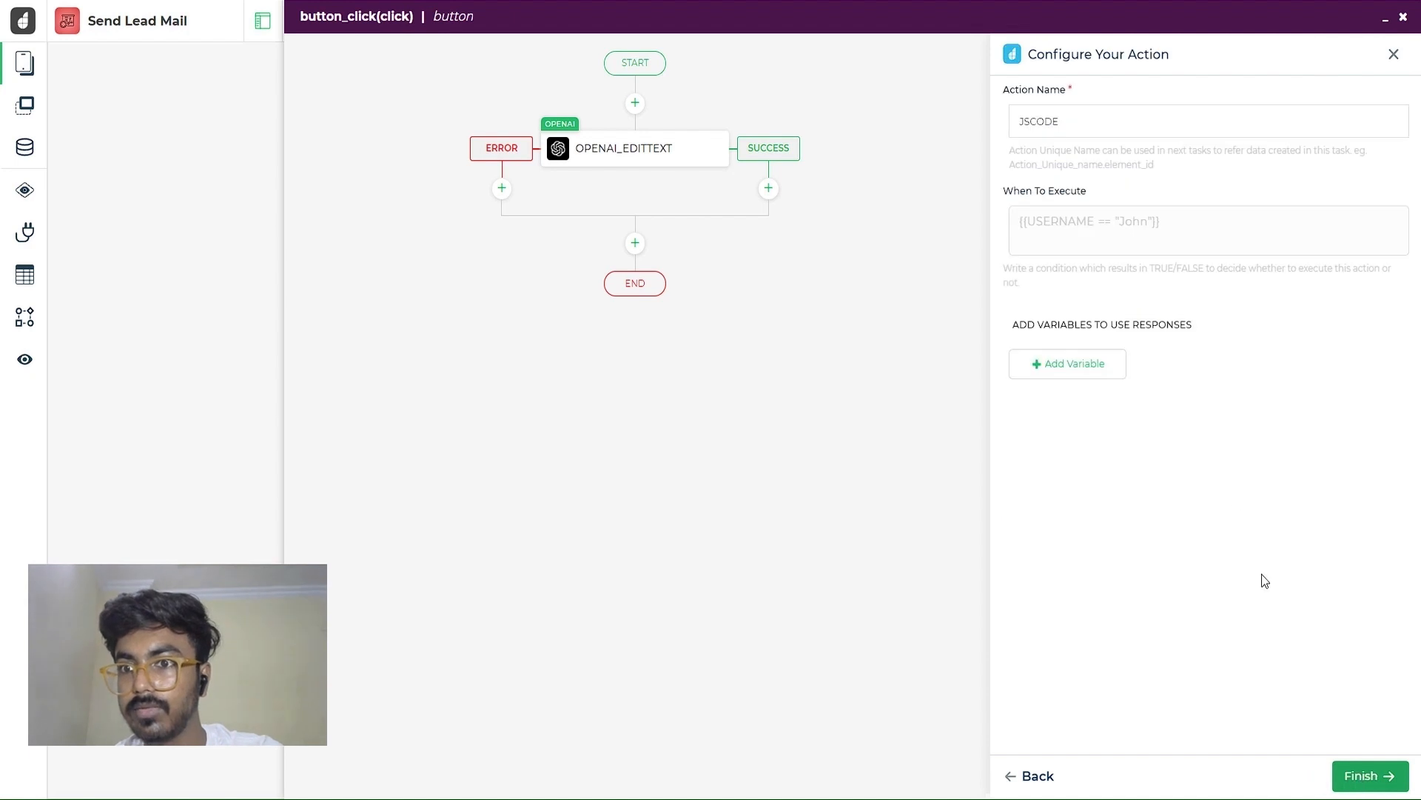
# Store the JS Code action's output in a response variable named regen_body and finish the action
pyautogui.click(1056, 367)
pyautogui.click(1206, 362)
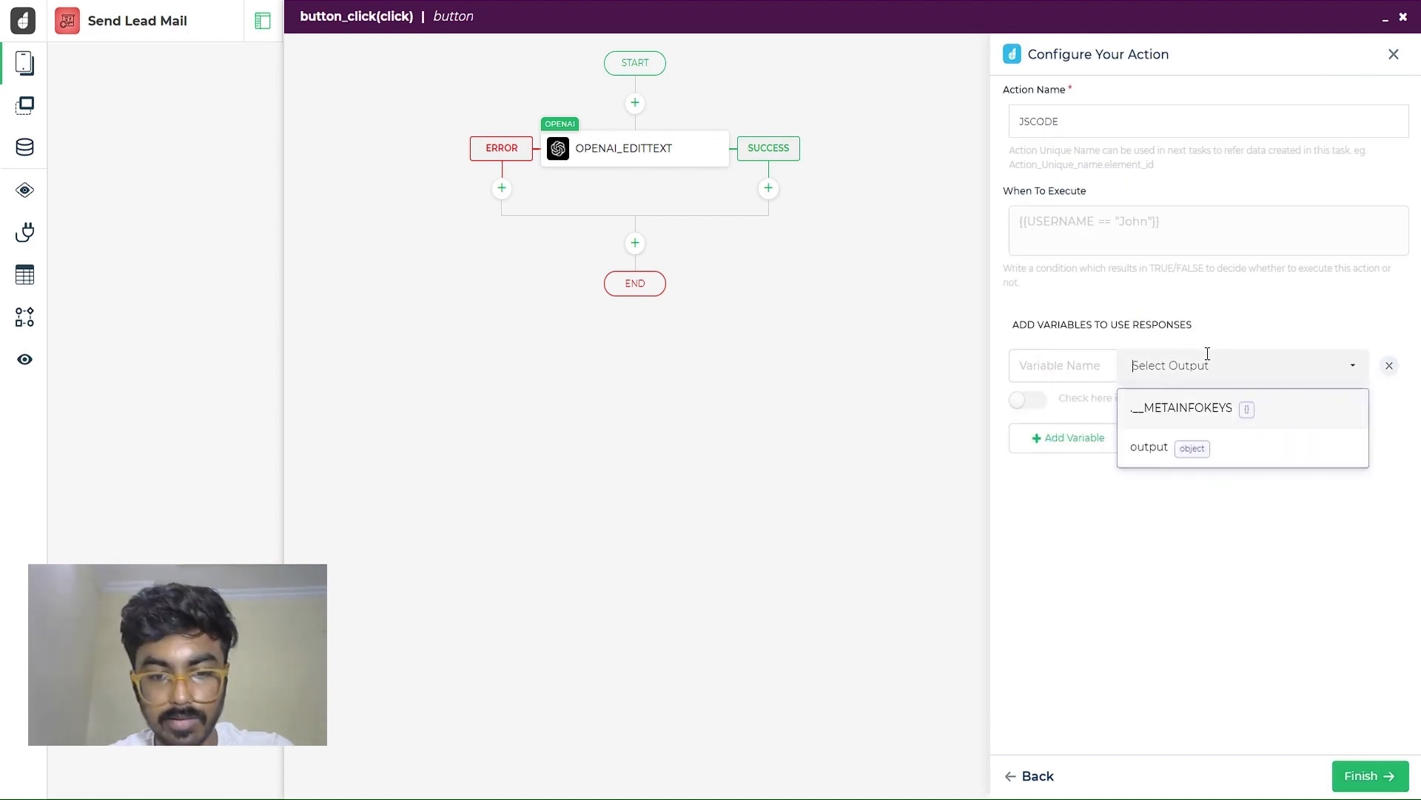
pyautogui.click(1150, 445)
pyautogui.click(1060, 367)
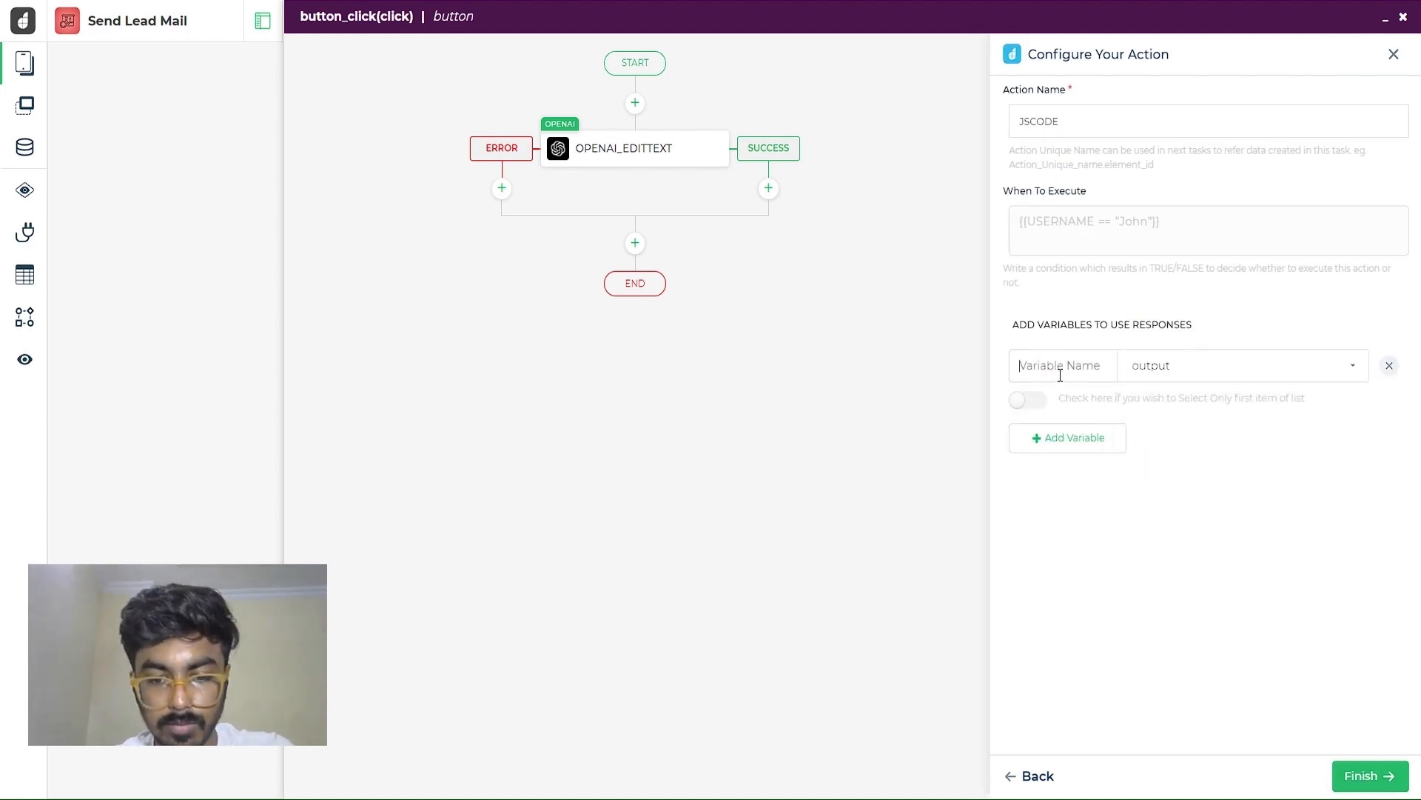
pyautogui.write('regen_body')
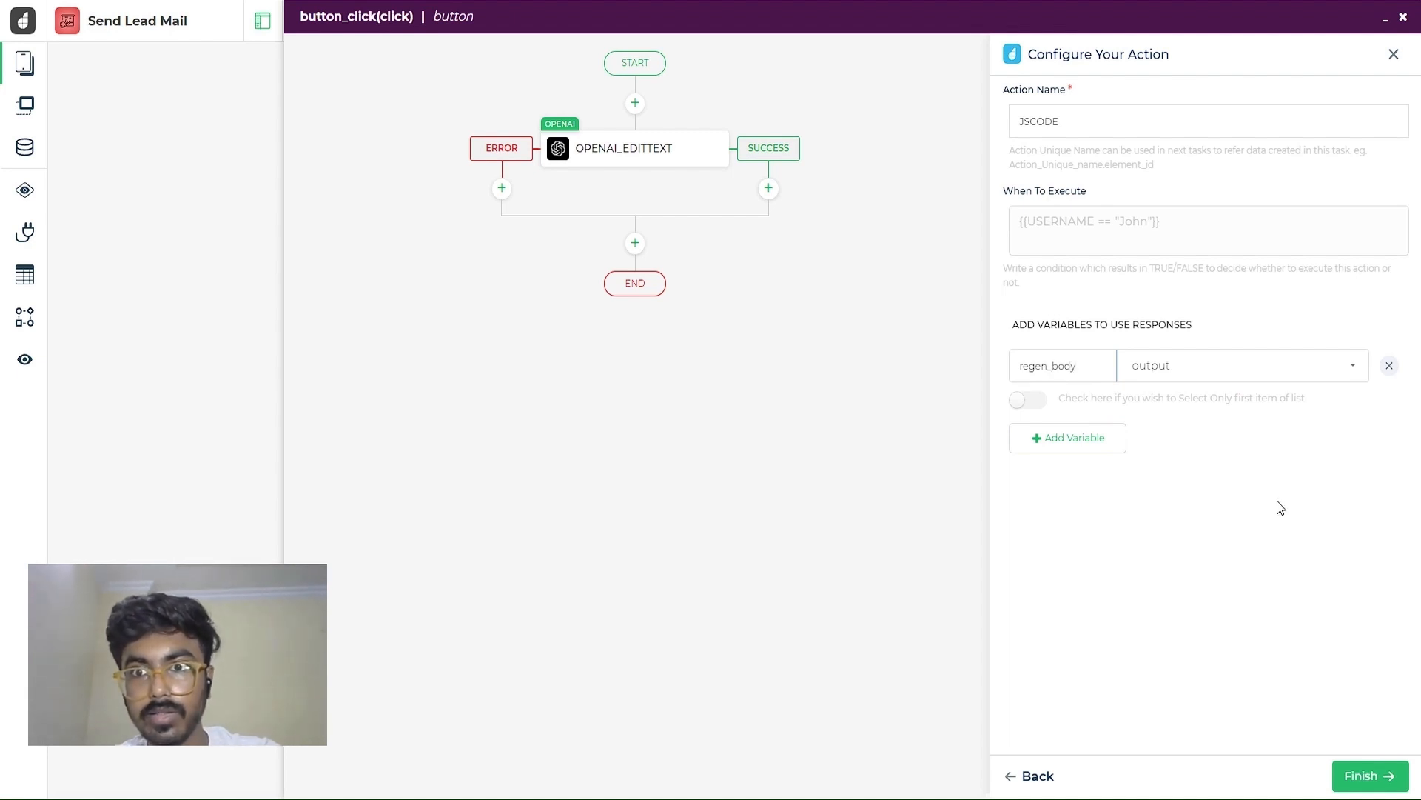
pyautogui.click(1363, 775)
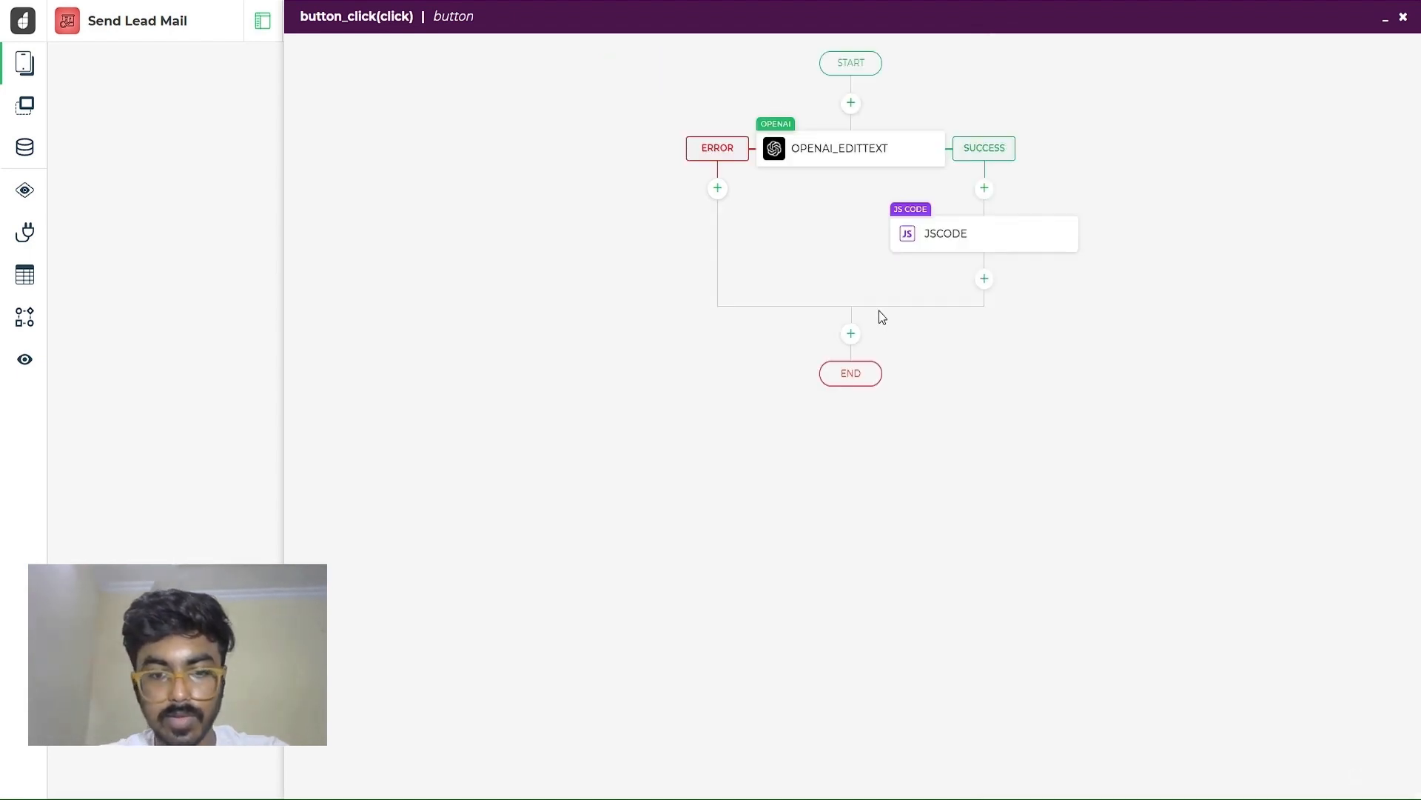
# Add a Set Controls' Value action after the success and error branches merge, targeting the richtexteditor control
pyautogui.click(851, 335)
pyautogui.click(1106, 111)
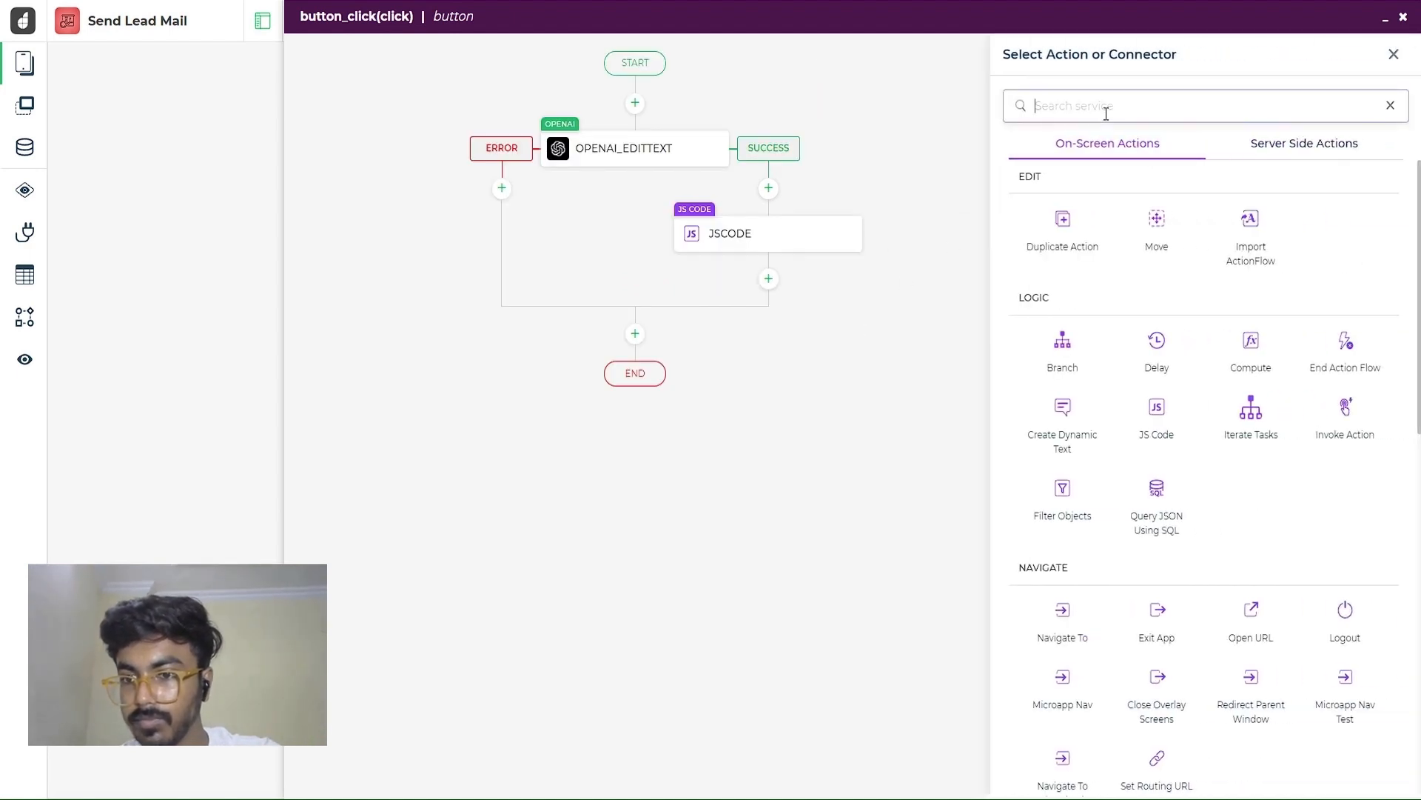
pyautogui.write('set')
pyautogui.scroll(-1, 1148, 647)
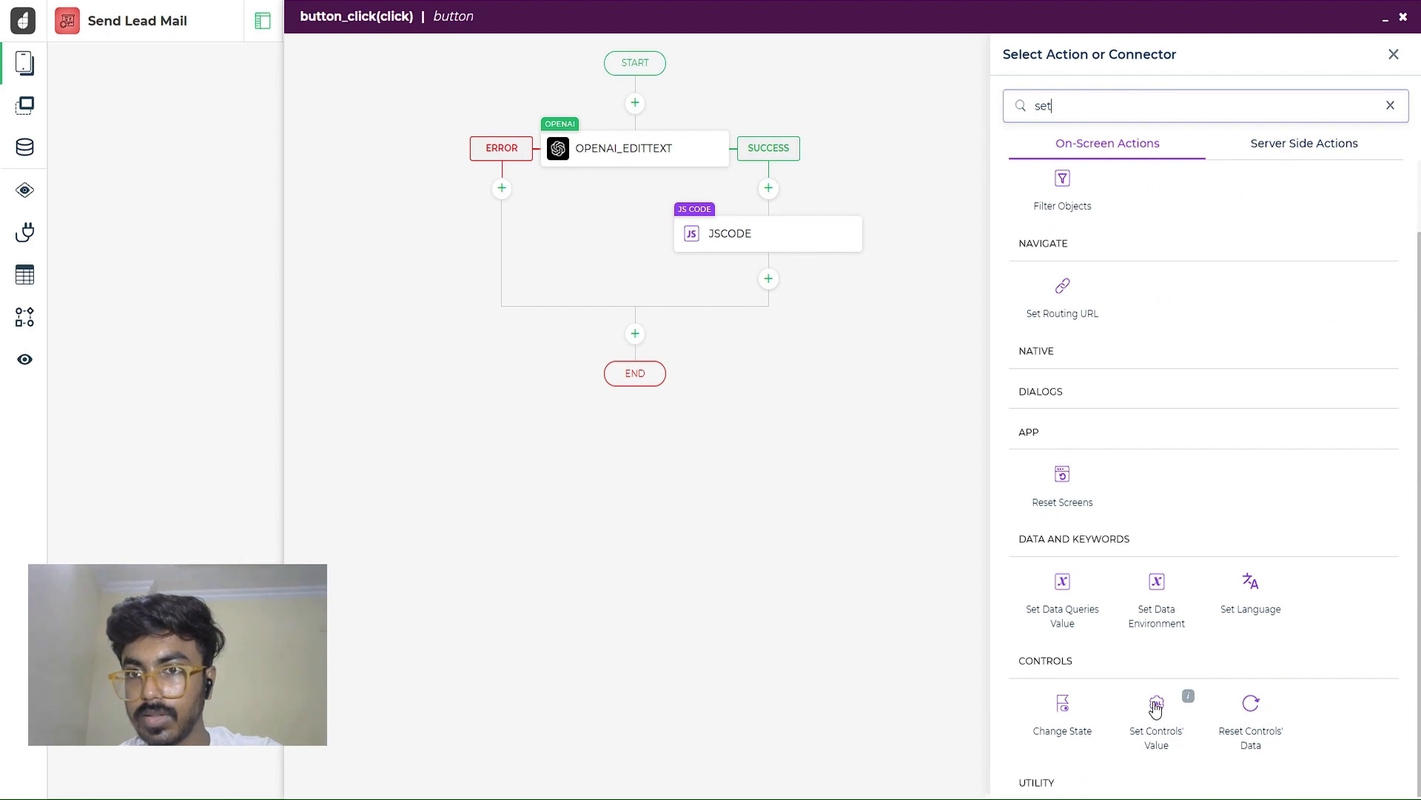
pyautogui.click(1157, 709)
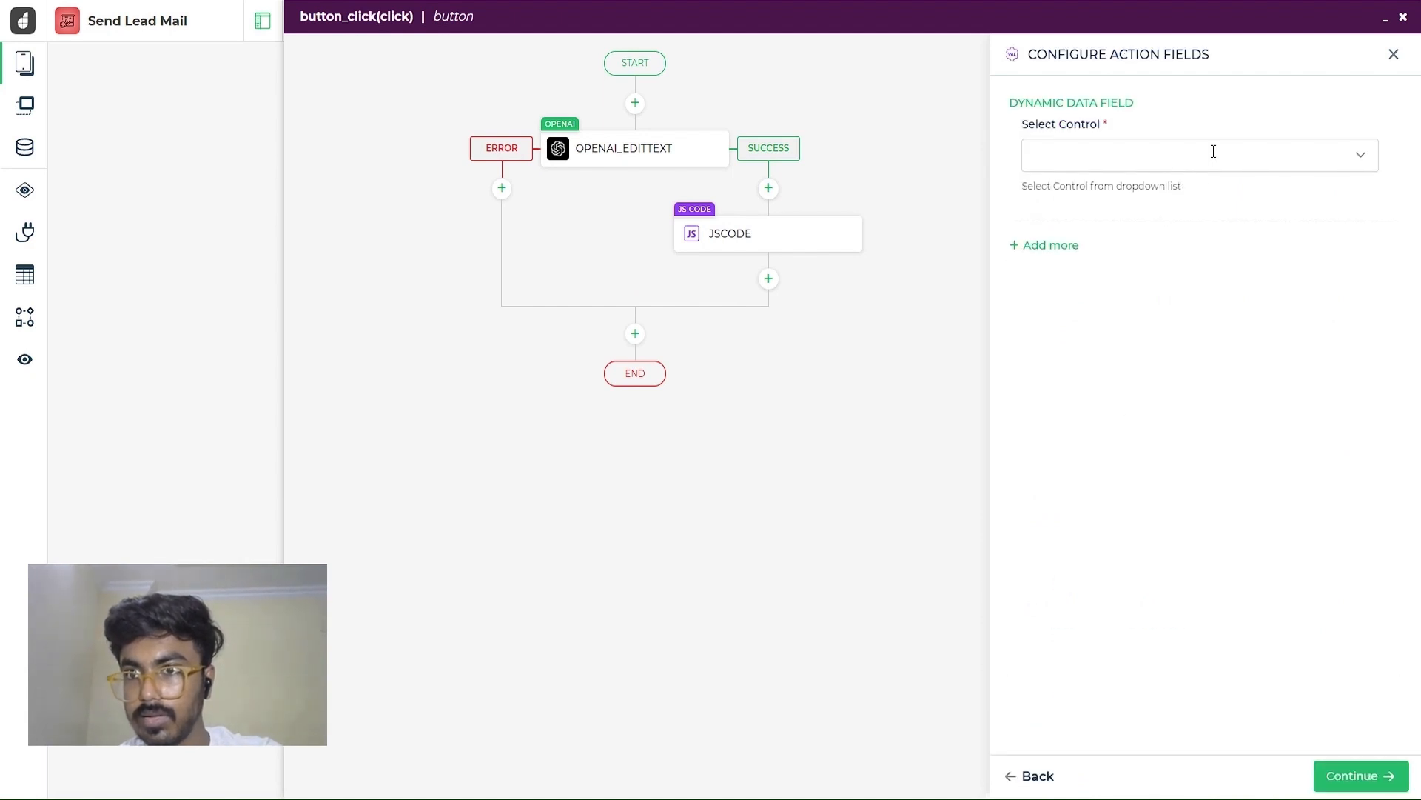
pyautogui.click(1184, 153)
pyautogui.scroll(-2, 1116, 263)
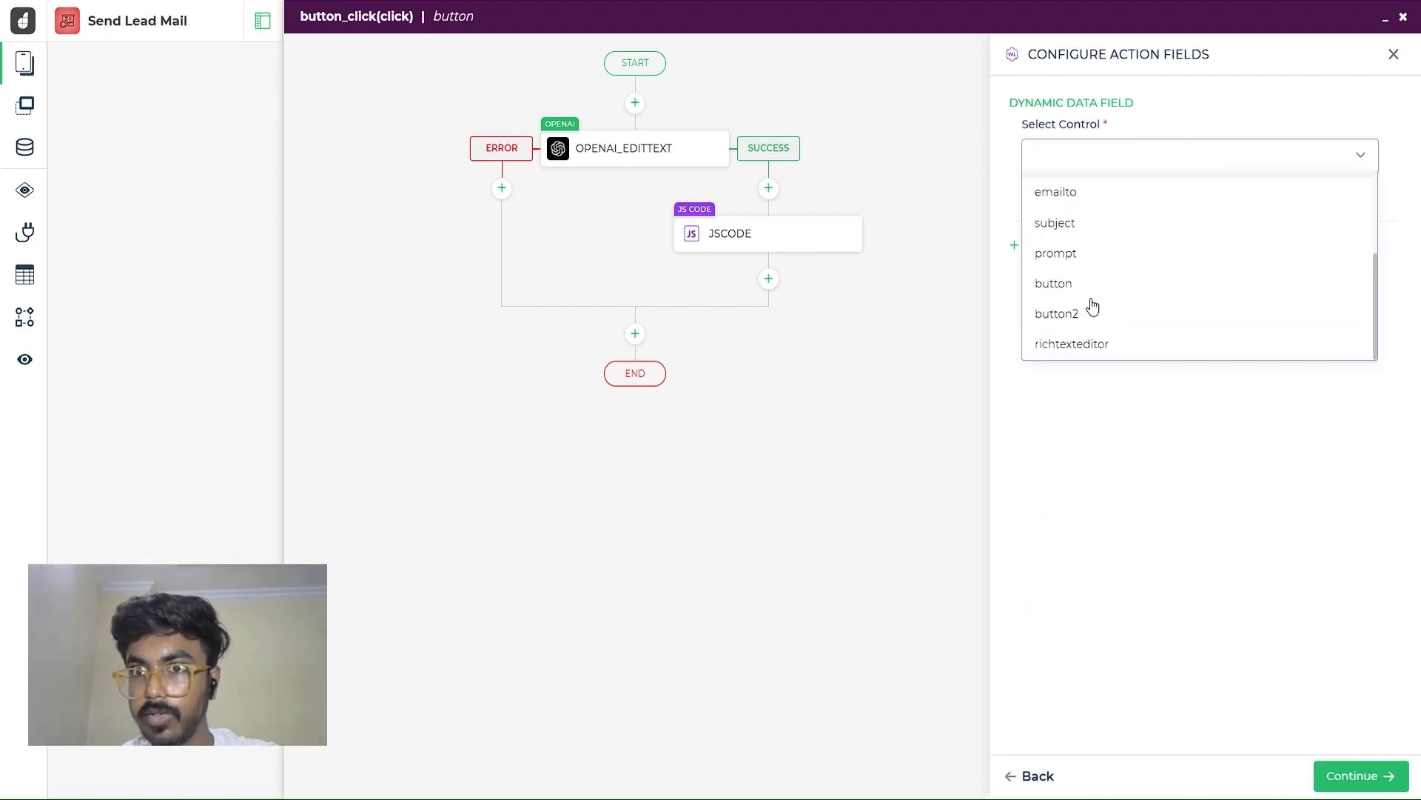
pyautogui.click(1066, 345)
# Set the richtexteditor's control value to the JSCODE output regen_body and complete the field configuration
pyautogui.click(1327, 231)
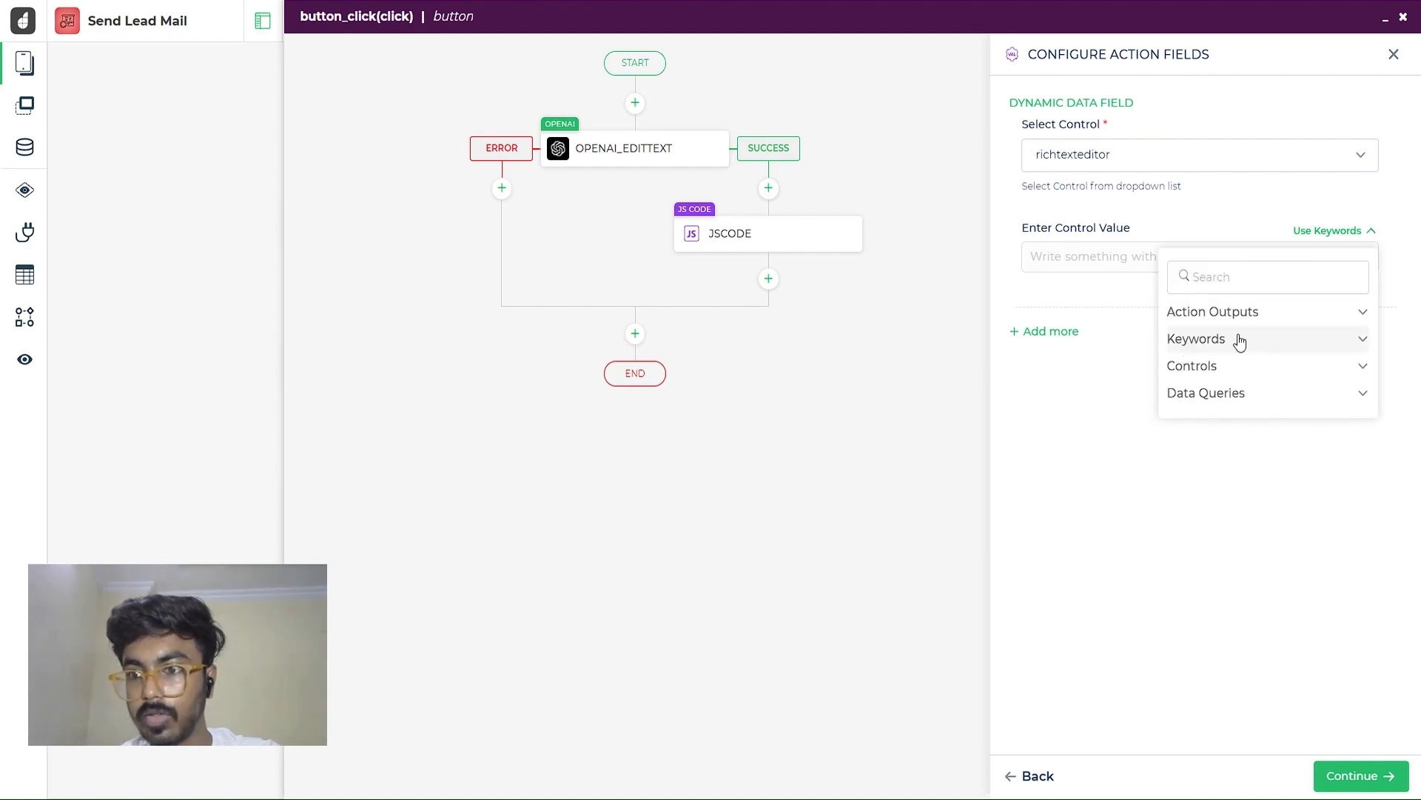
pyautogui.click(1229, 311)
pyautogui.click(1257, 368)
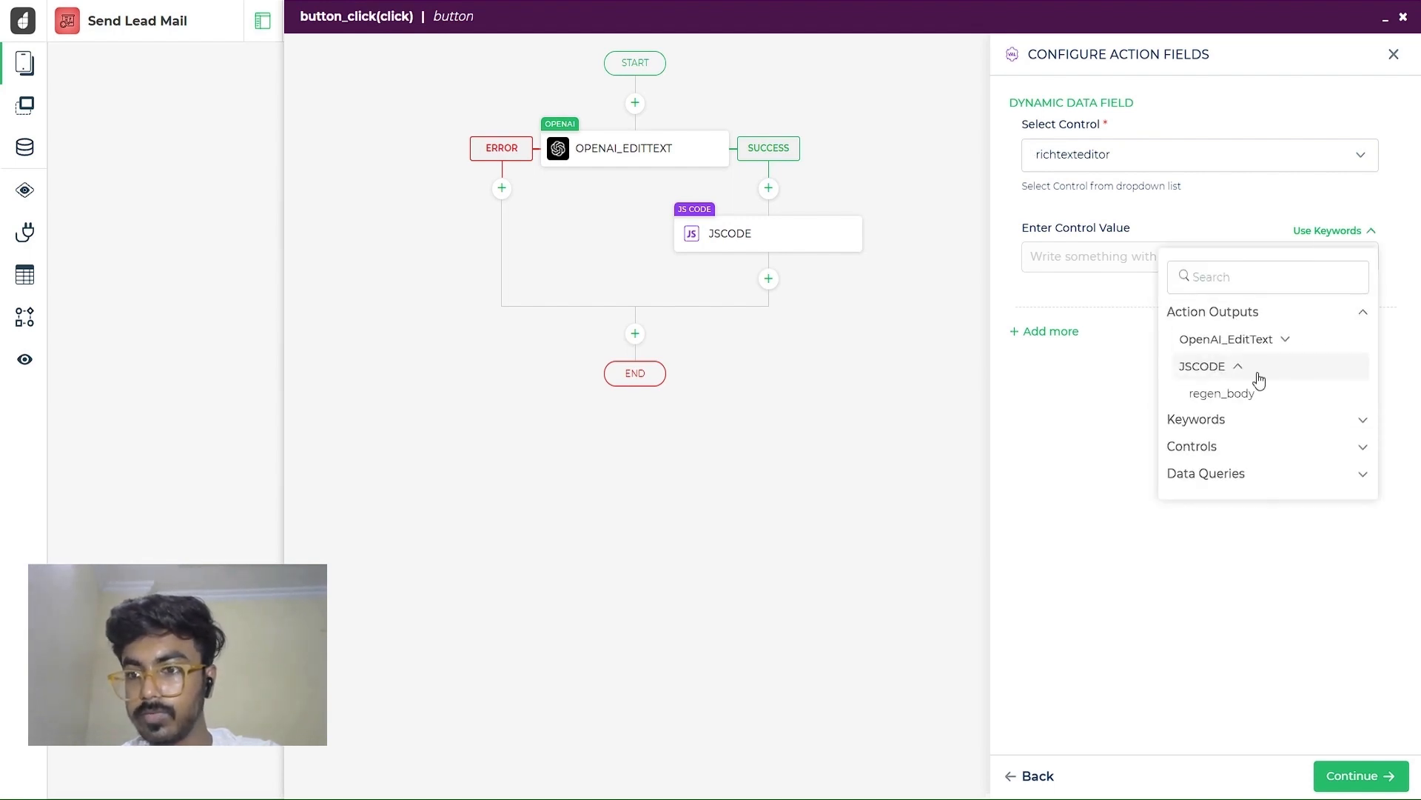
pyautogui.click(1223, 395)
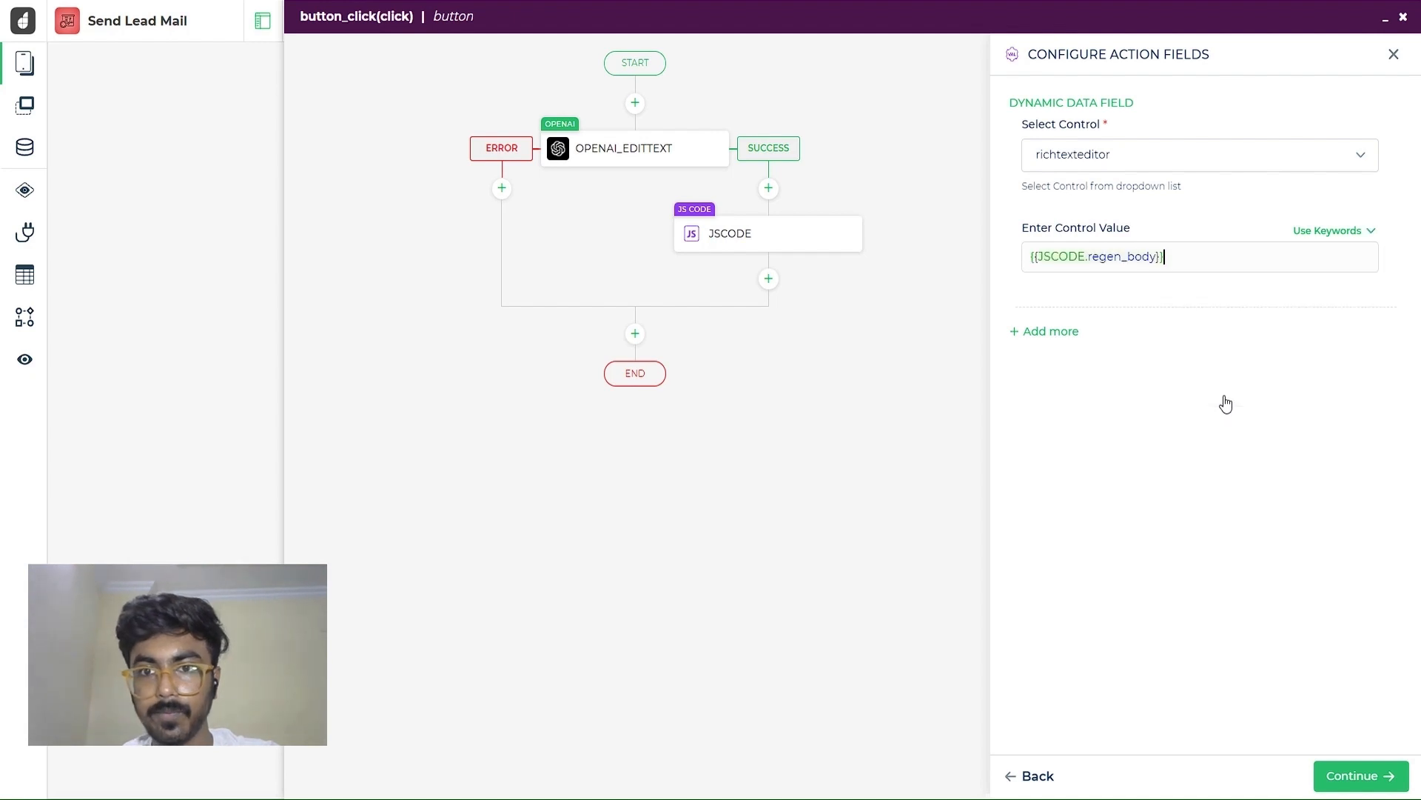
pyautogui.click(1359, 773)
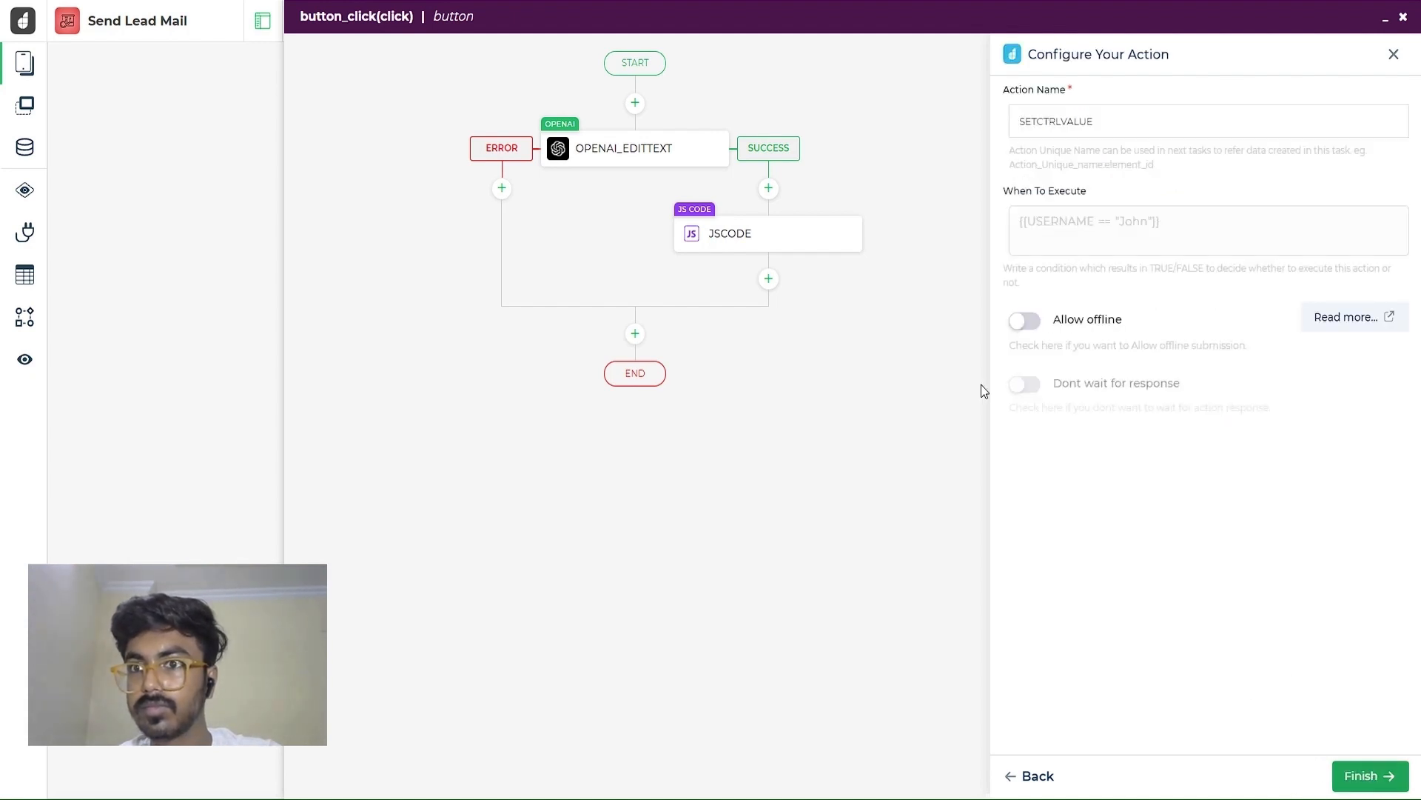
# Finish the SETCTRLVALUE action, add a Reset Controls' Data action after it for the prompt control, and close the flow
pyautogui.click(851, 424)
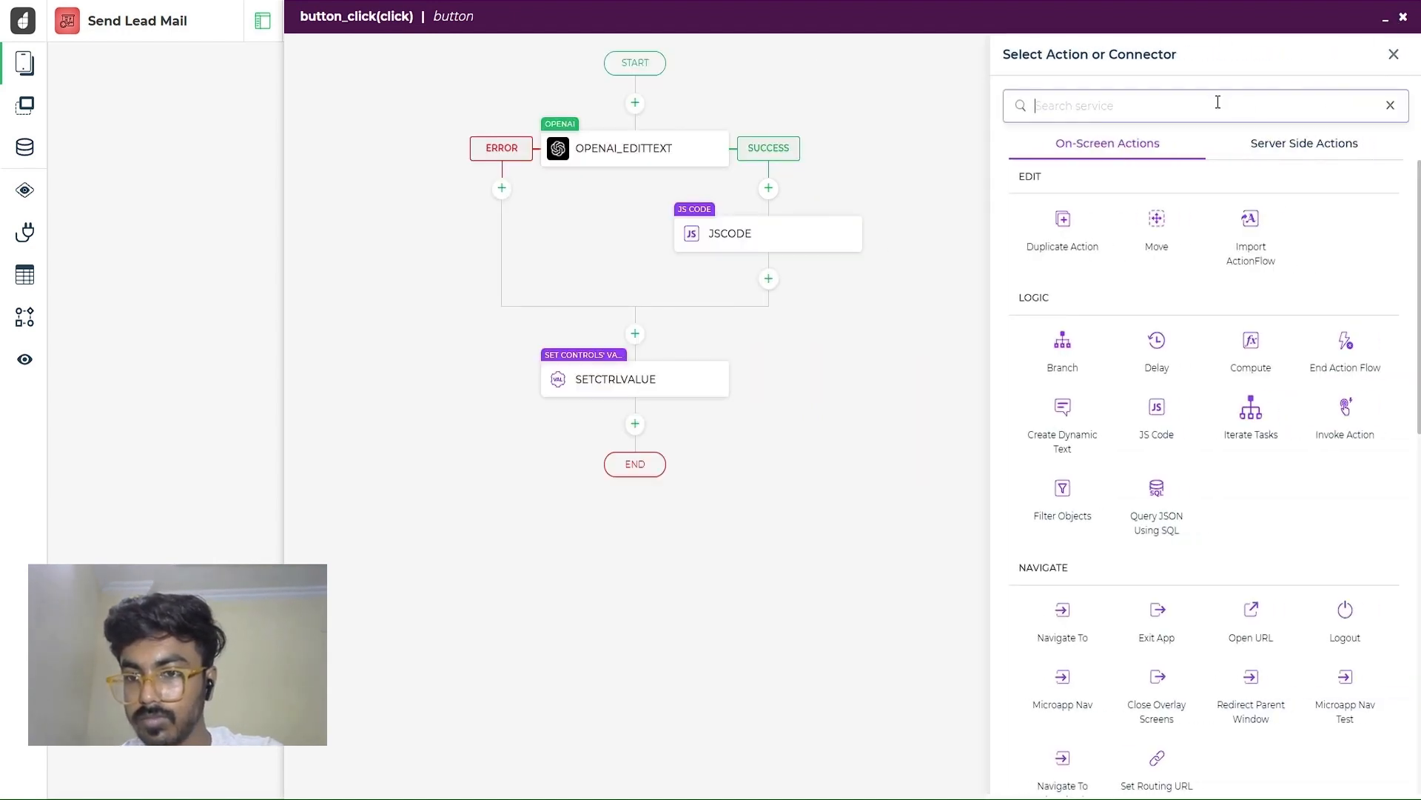
pyautogui.write('res')
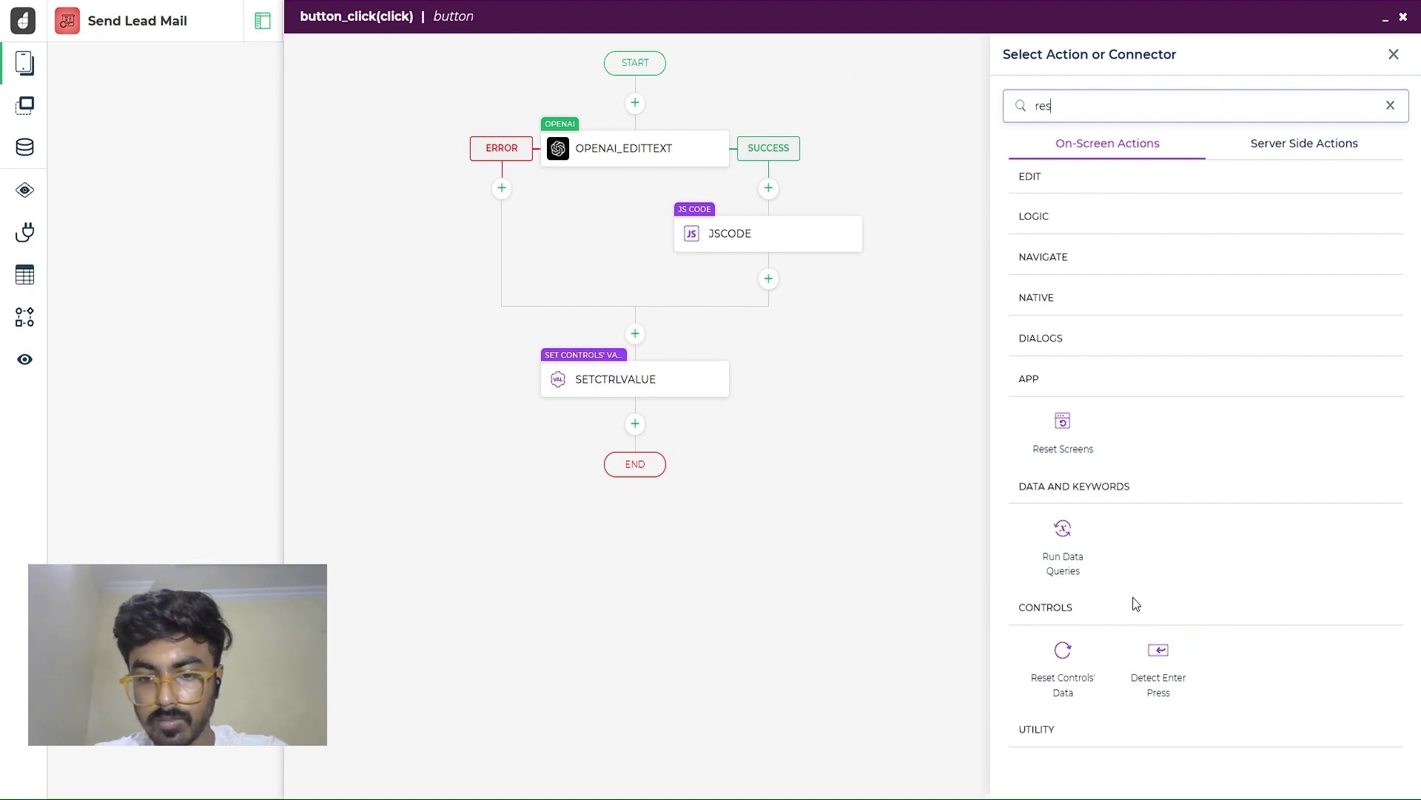
pyautogui.click(1063, 651)
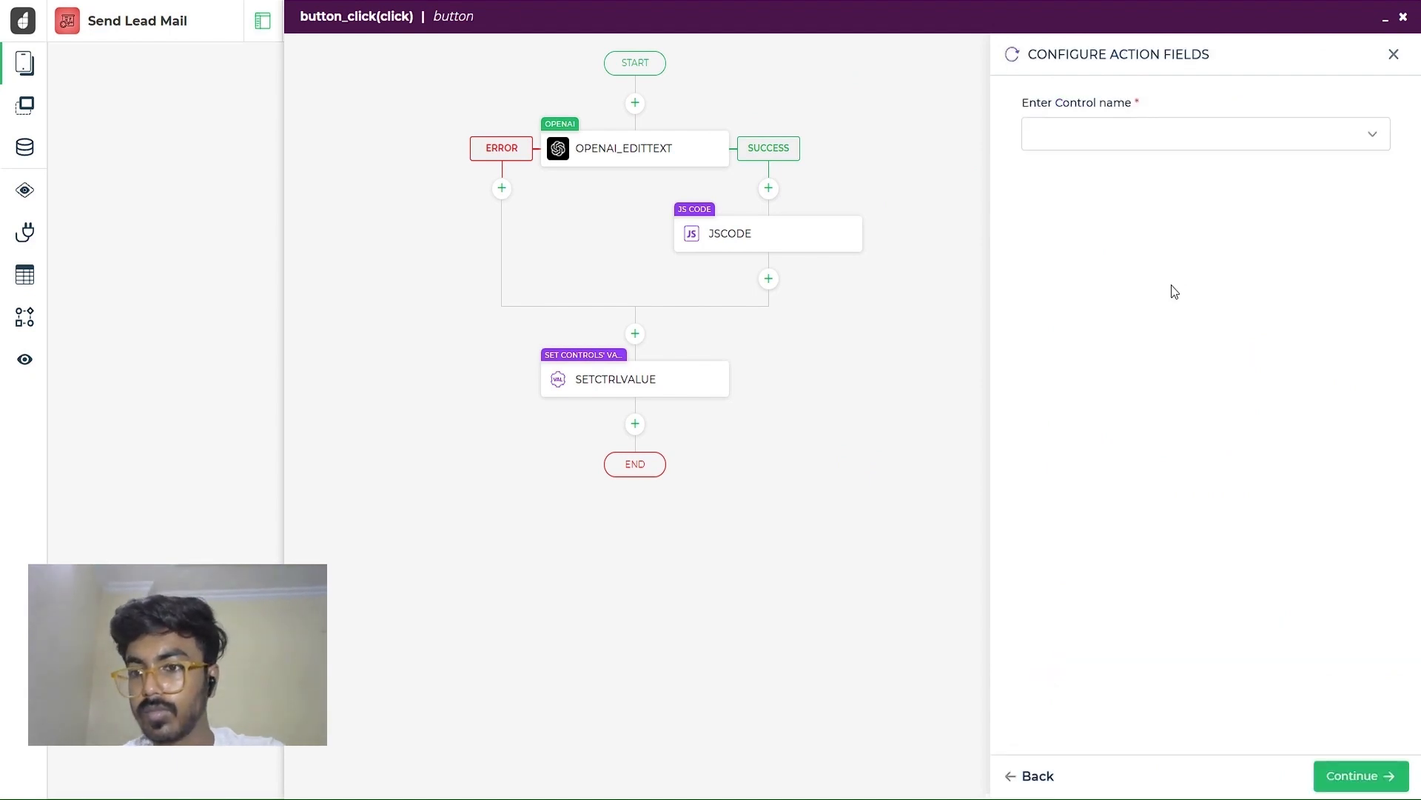
pyautogui.click(1276, 136)
pyautogui.write('pro')
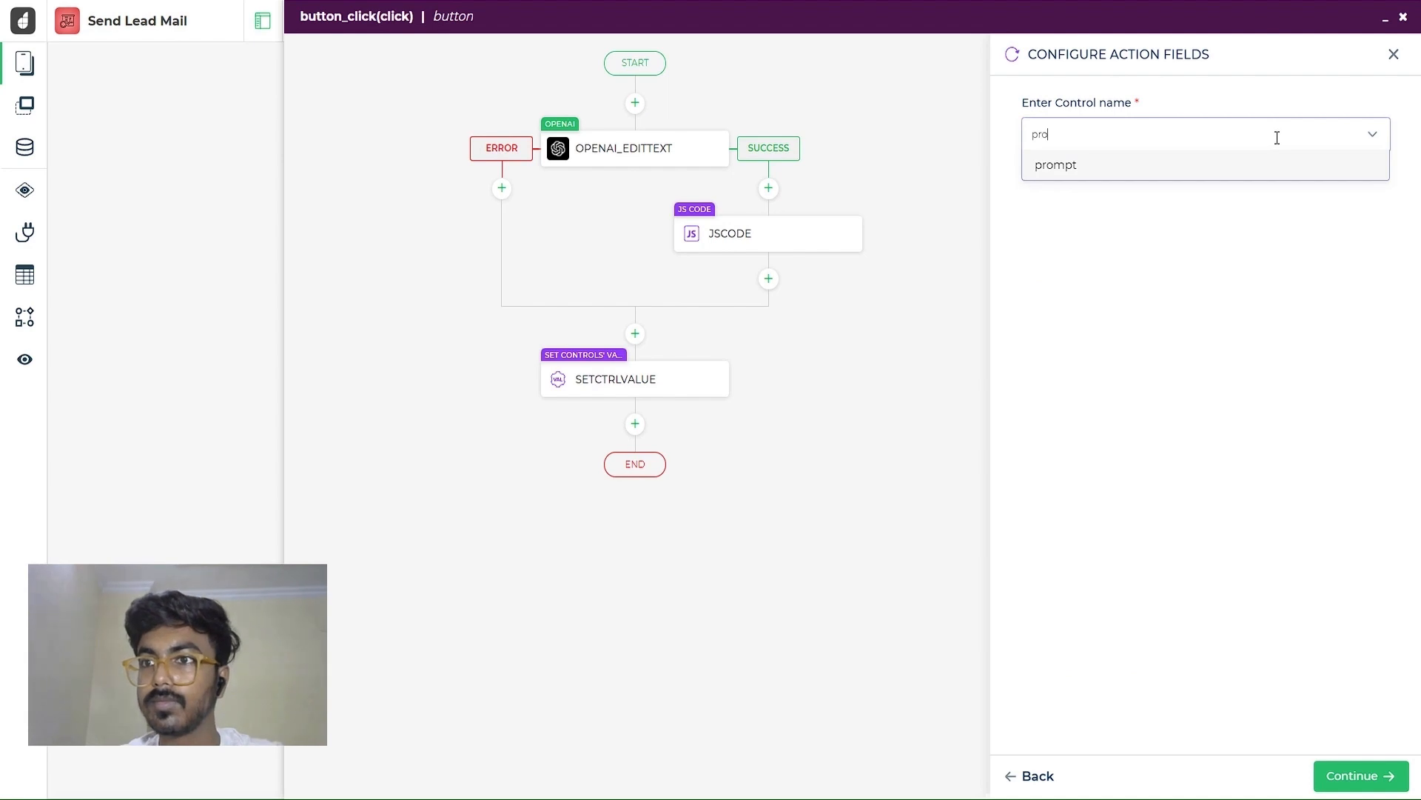
pyautogui.press('Return')
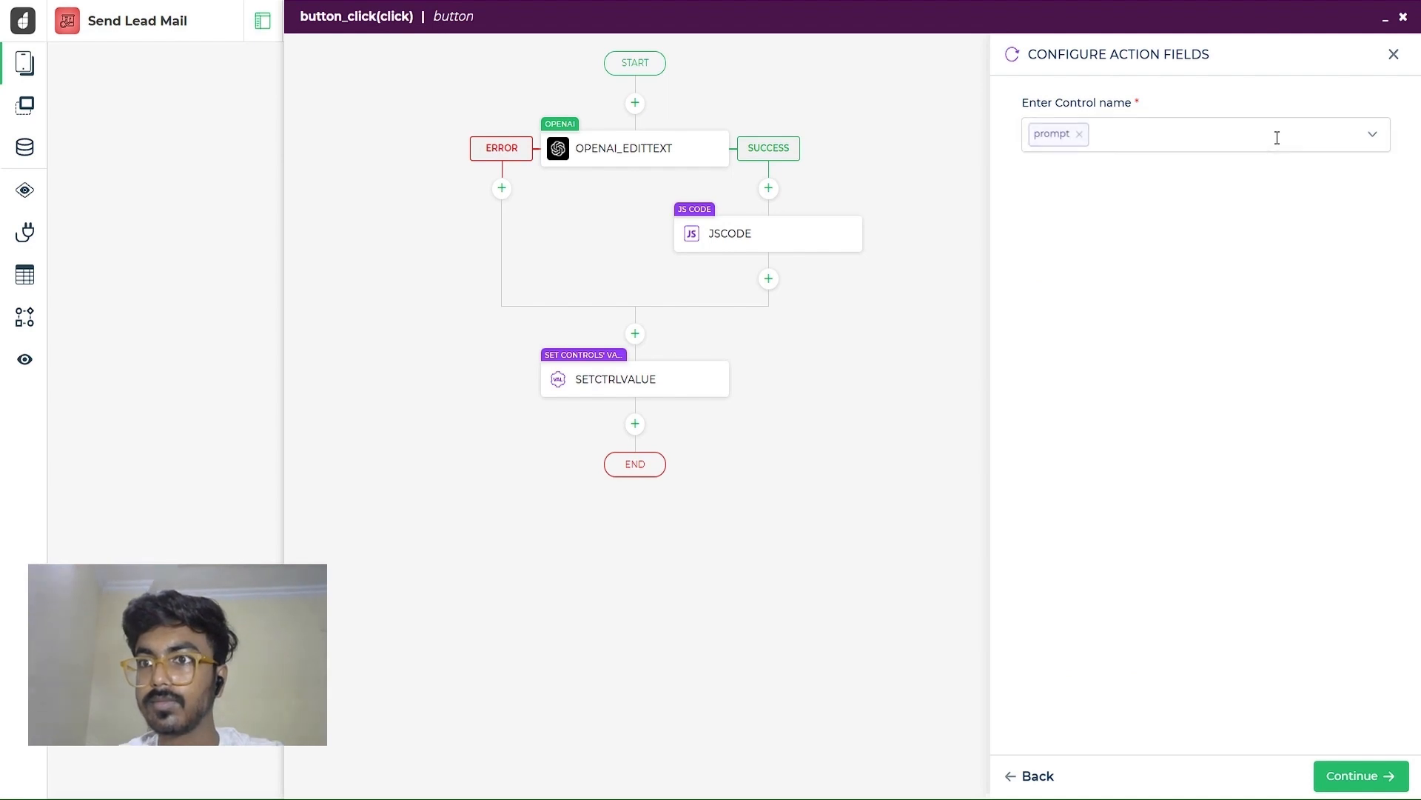
pyautogui.click(1358, 775)
pyautogui.click(1359, 777)
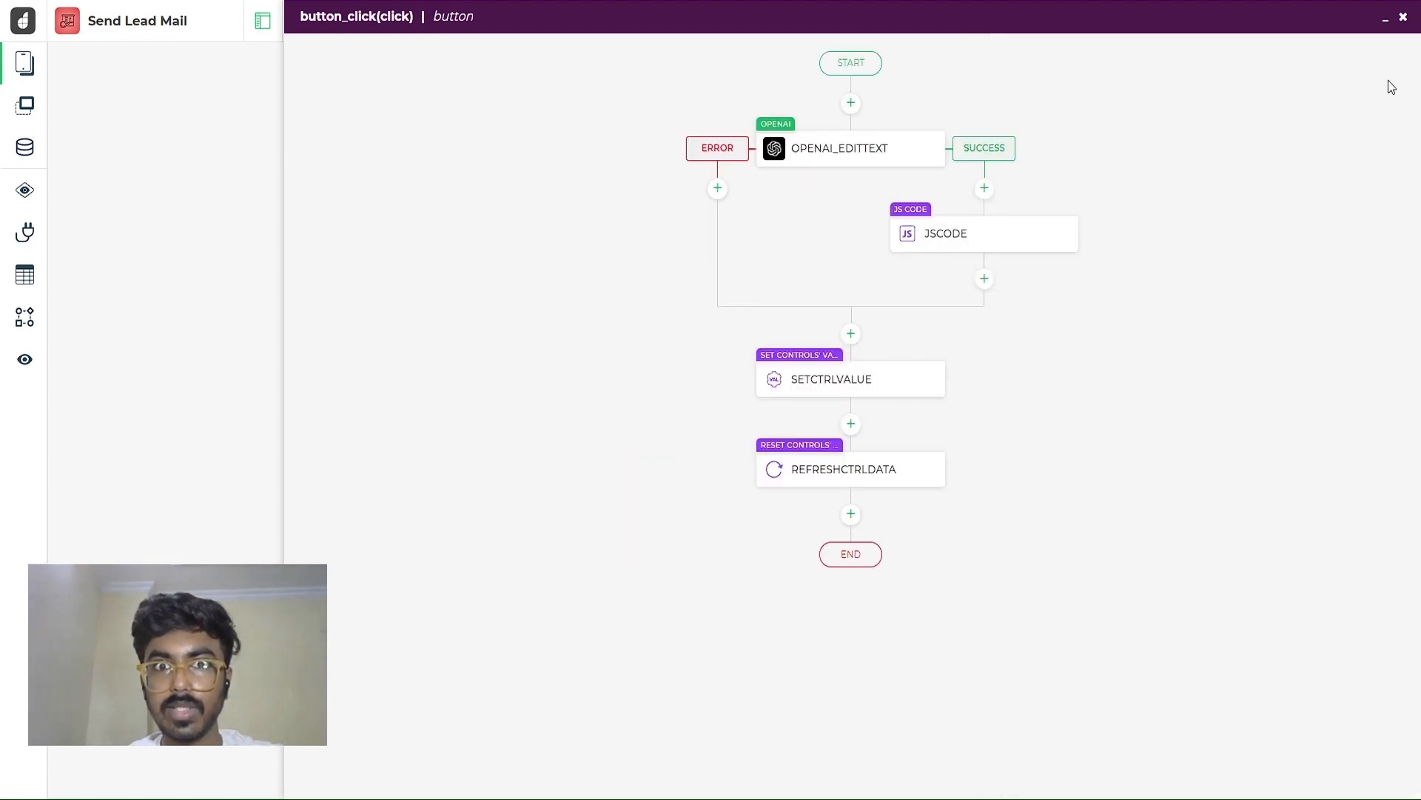
pyautogui.click(1409, 20)
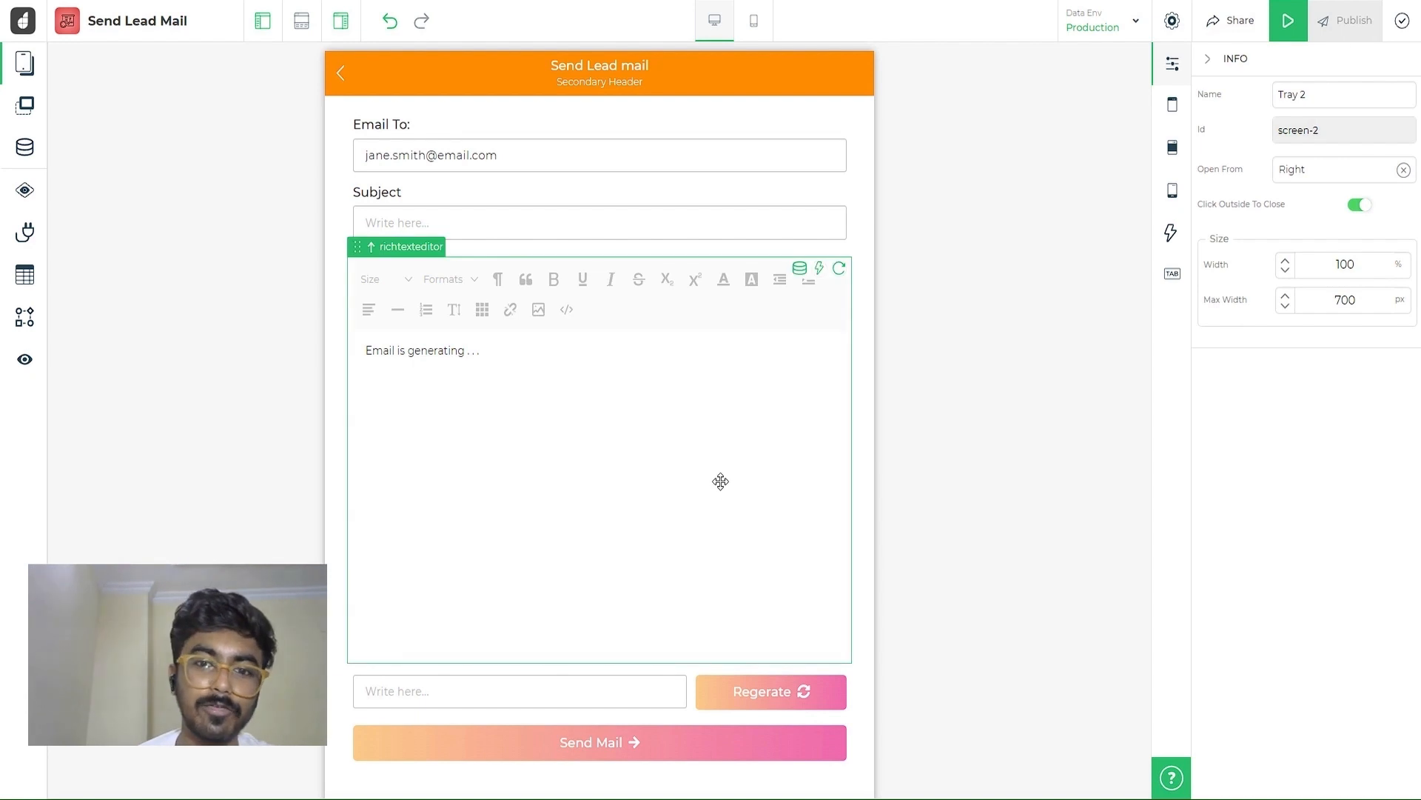
# Add a Navigate To action to the button_click flow of the Contact button on Screen 1
pyautogui.click(213, 142)
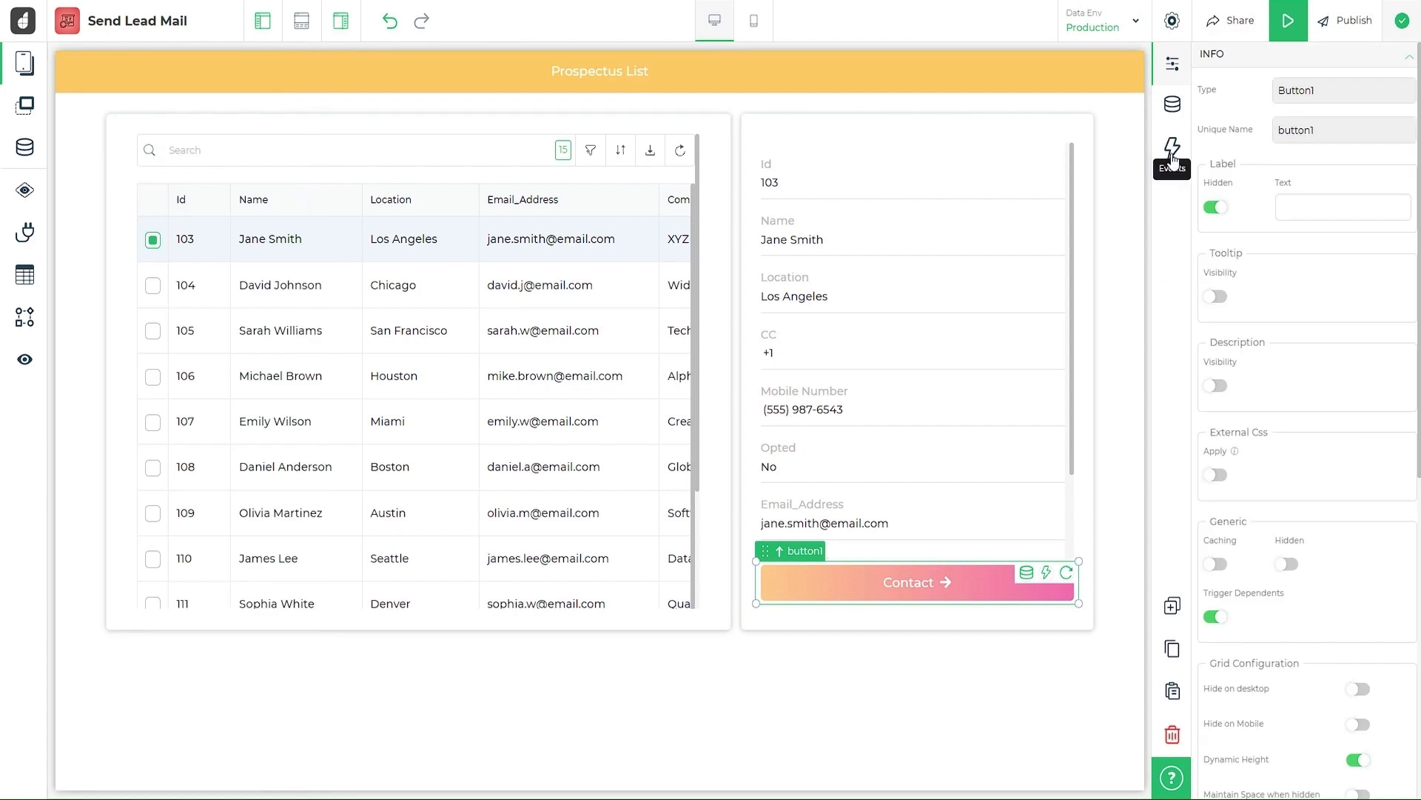
pyautogui.click(1173, 152)
pyautogui.click(1271, 92)
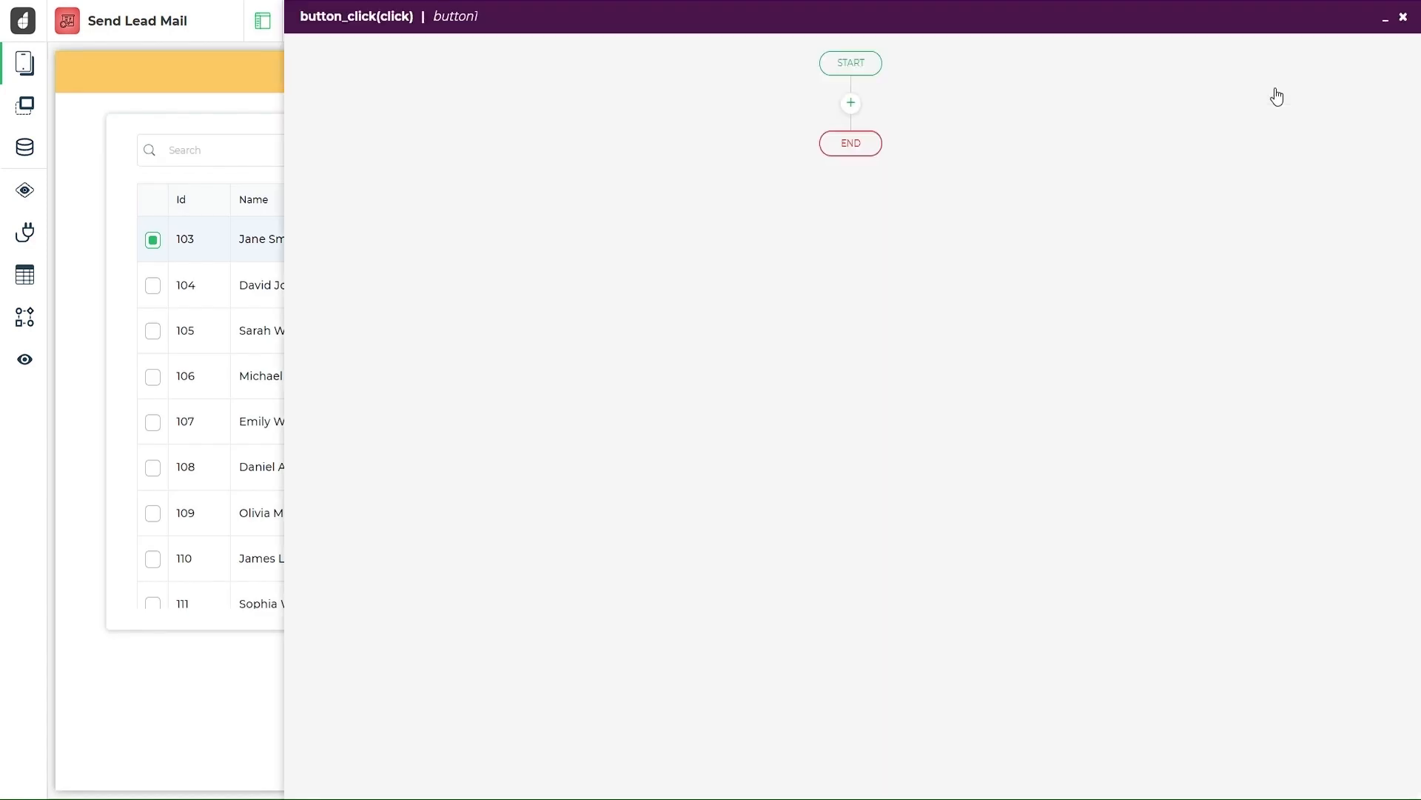
pyautogui.click(851, 107)
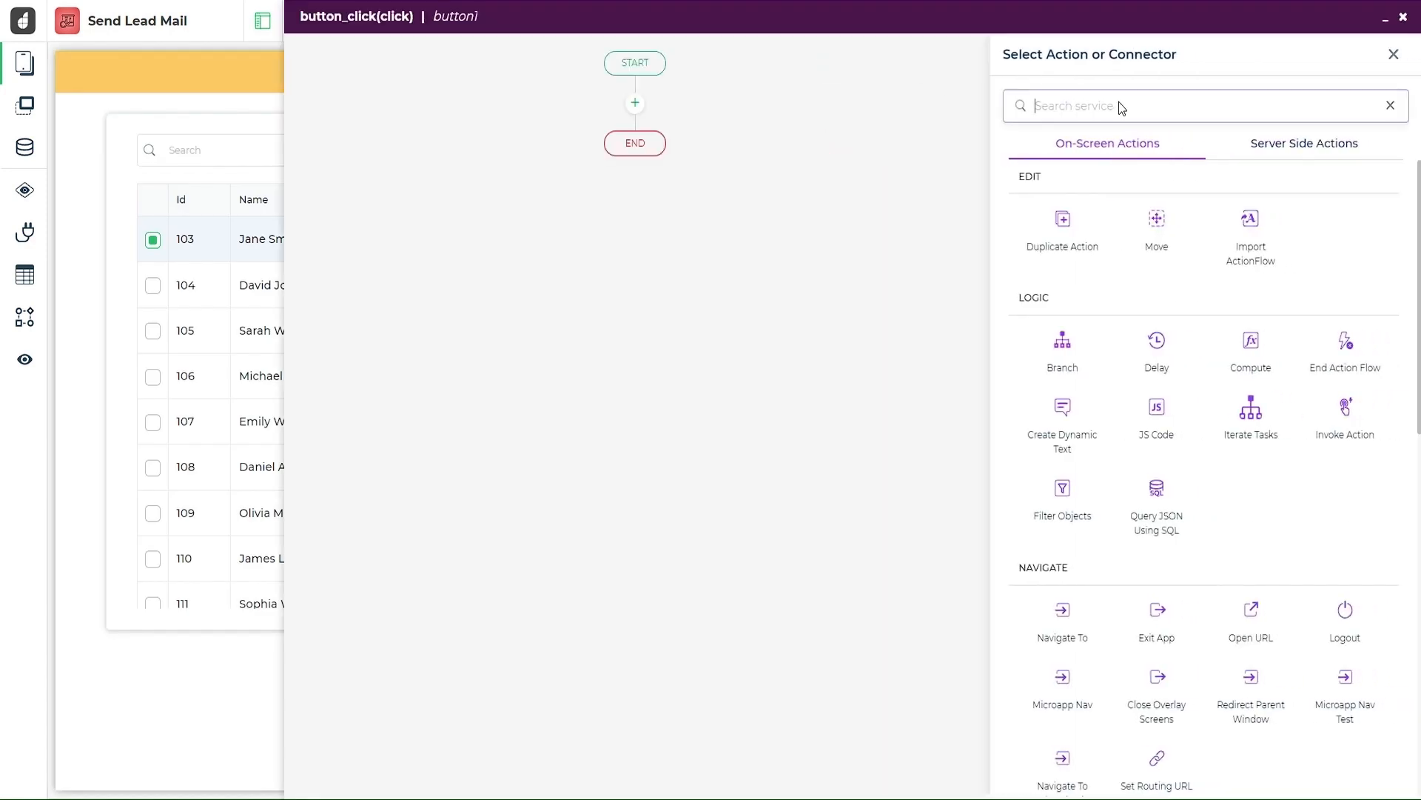
pyautogui.write('nav')
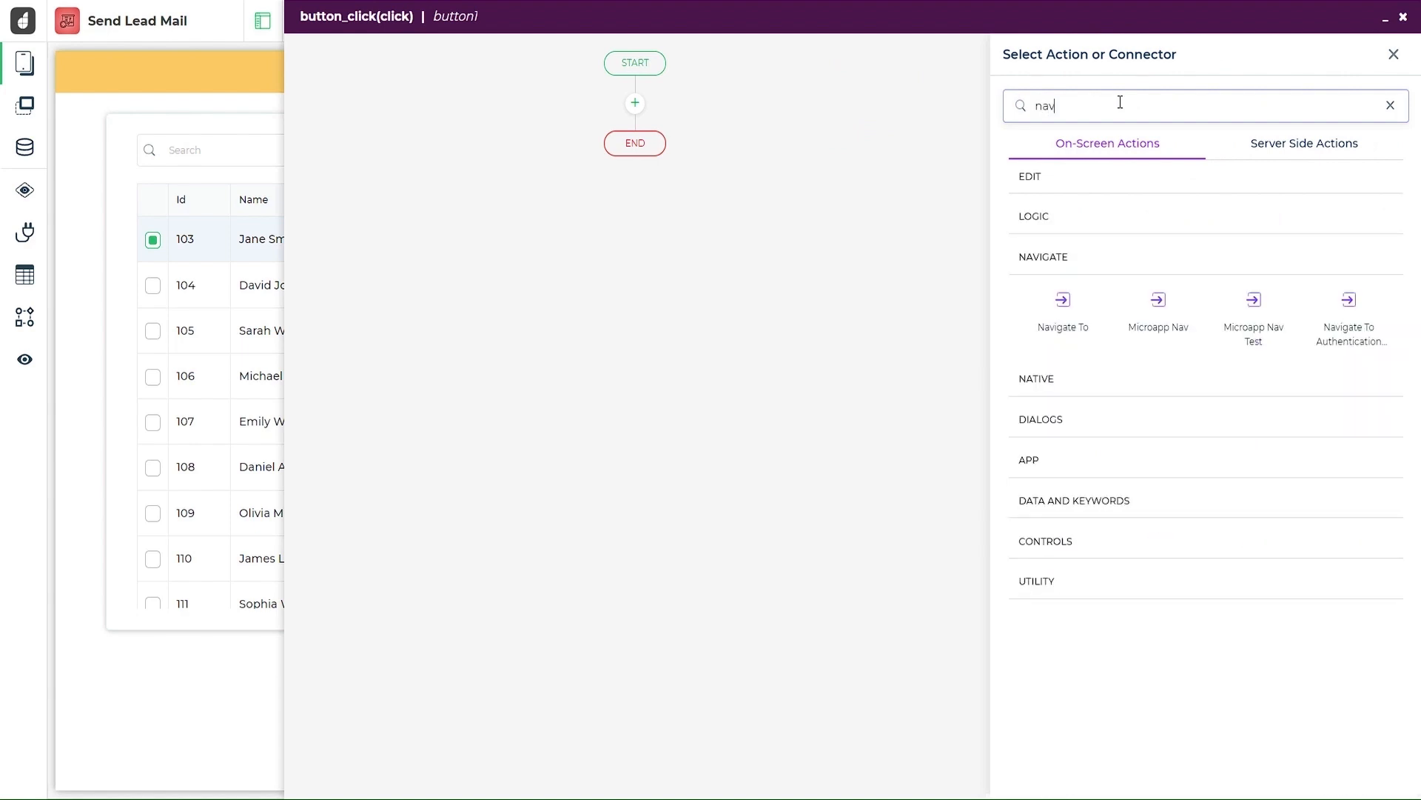
pyautogui.click(1066, 309)
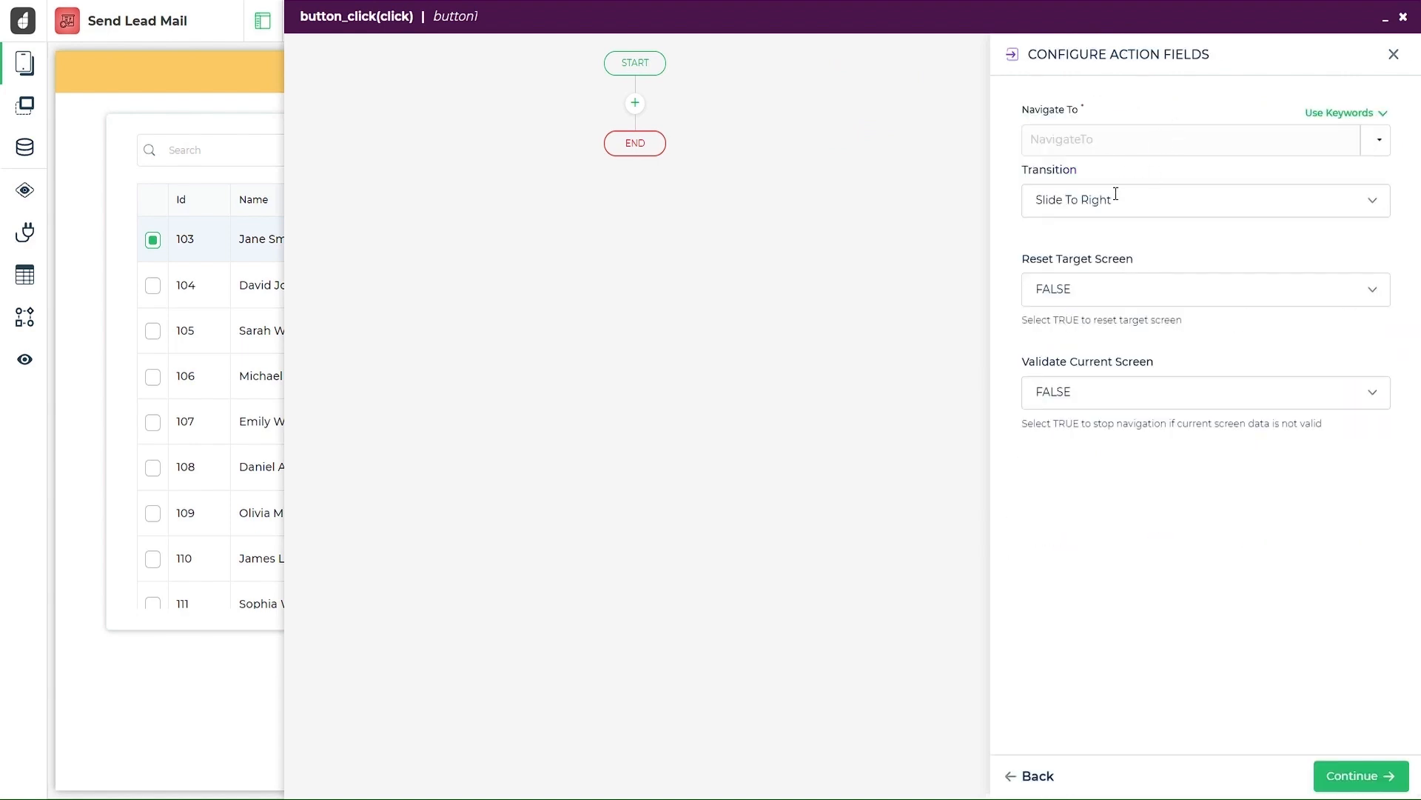
# Set the Navigate To target to Tray 2, finish the action with its default settings, and close the flow
pyautogui.click(1380, 151)
pyautogui.click(1278, 262)
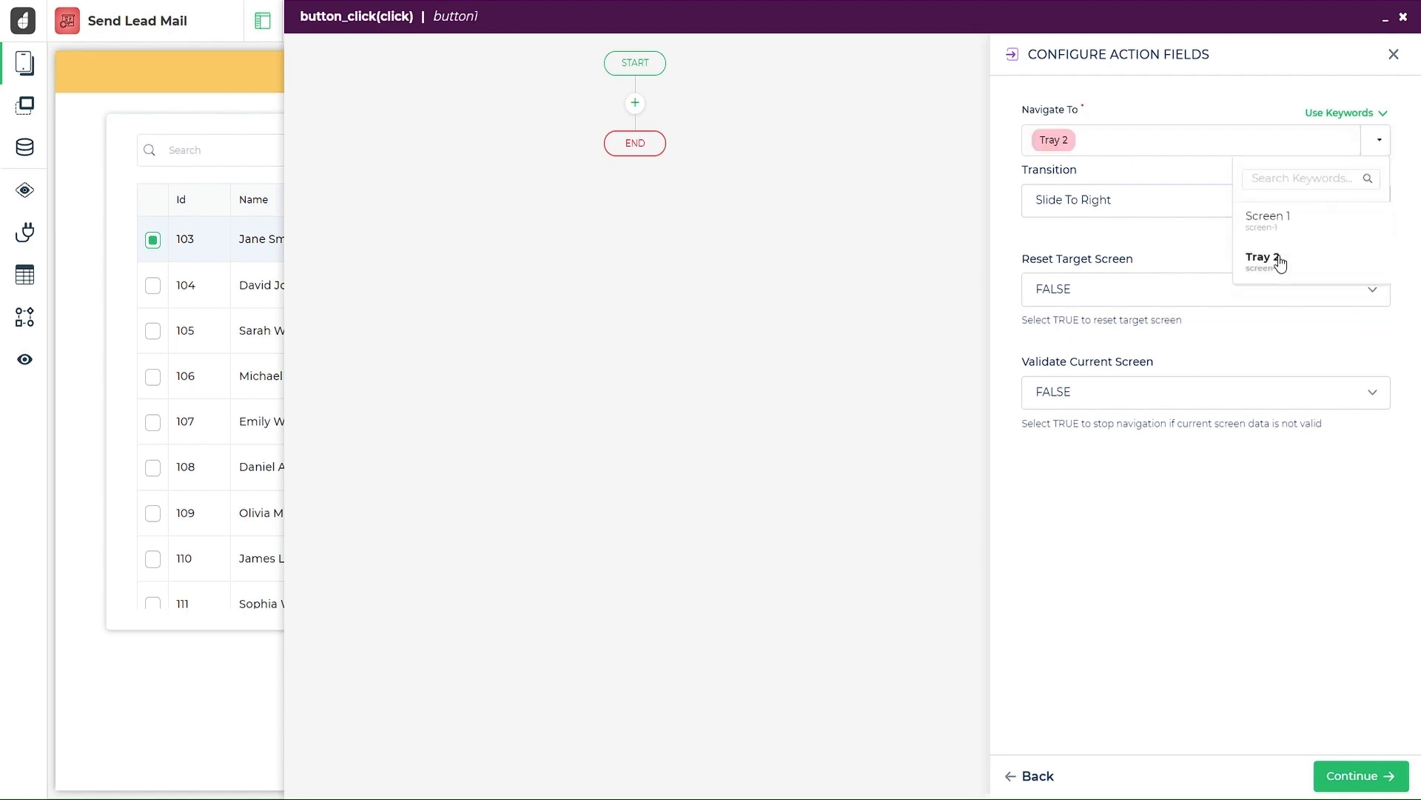
pyautogui.click(1357, 785)
pyautogui.click(1356, 783)
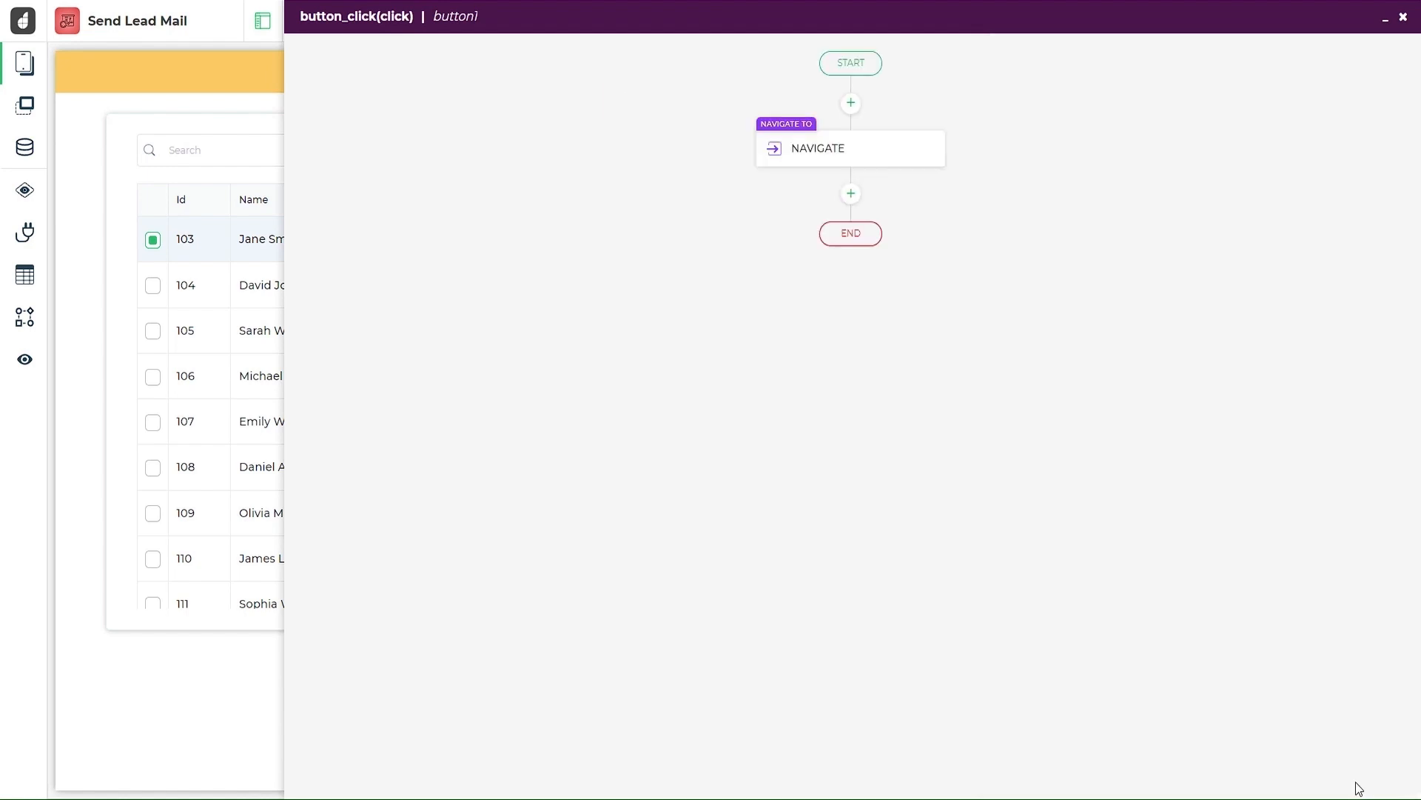
pyautogui.click(1403, 16)
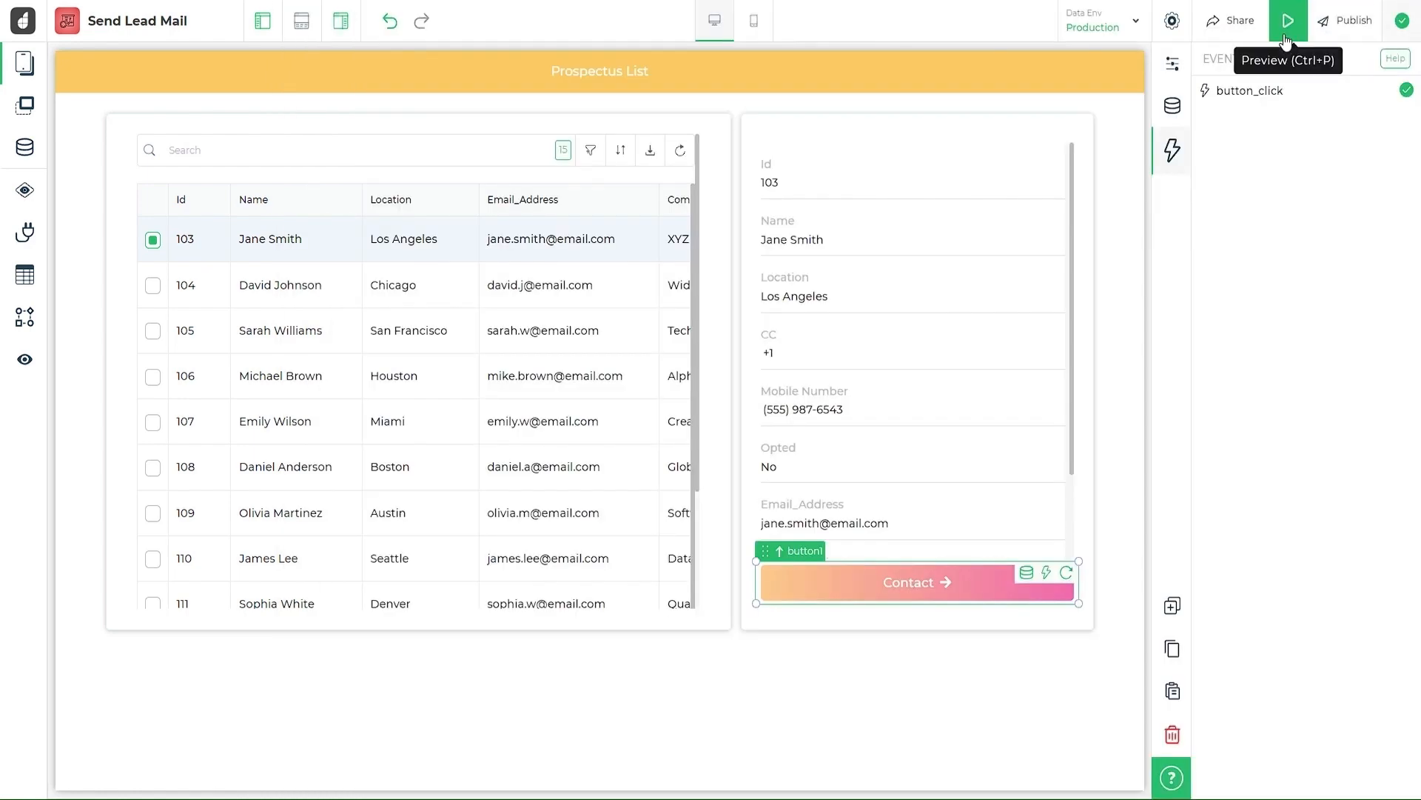
# Preview the app, select the lead with Id 101, and open the Send Lead mail tray from its contact details
pyautogui.click(1287, 22)
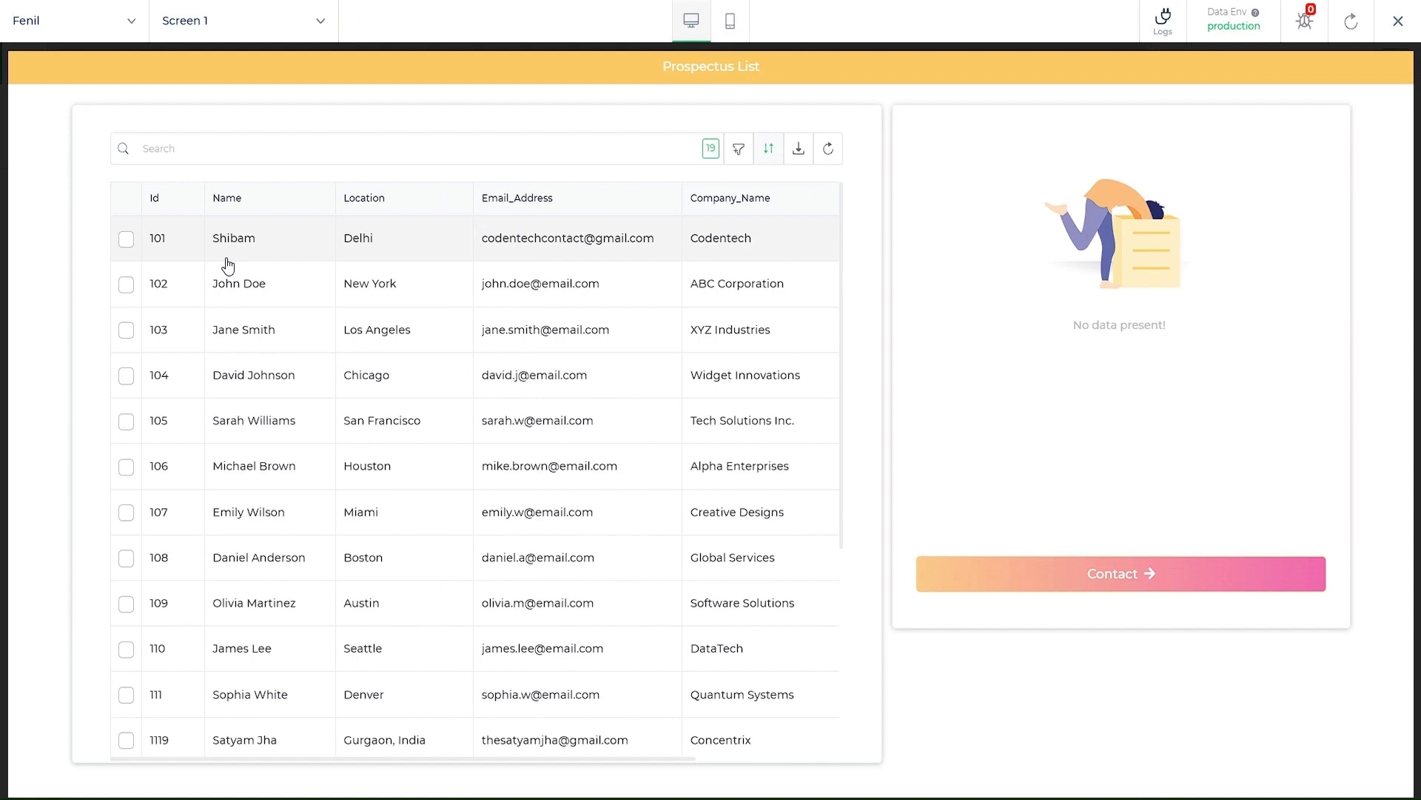
pyautogui.scroll(-5, 228, 265)
pyautogui.scroll(5, 222, 266)
pyautogui.click(265, 246)
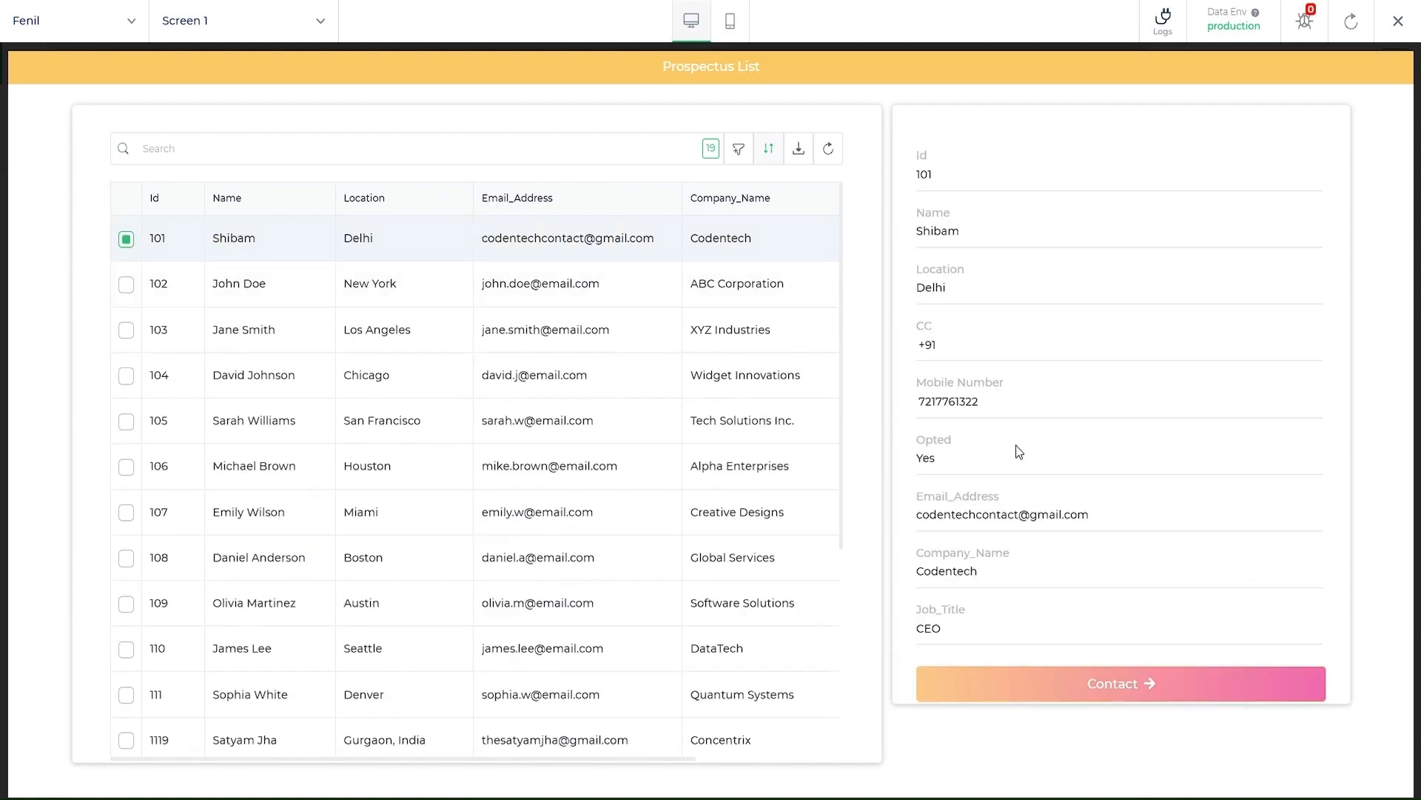
pyautogui.click(1133, 696)
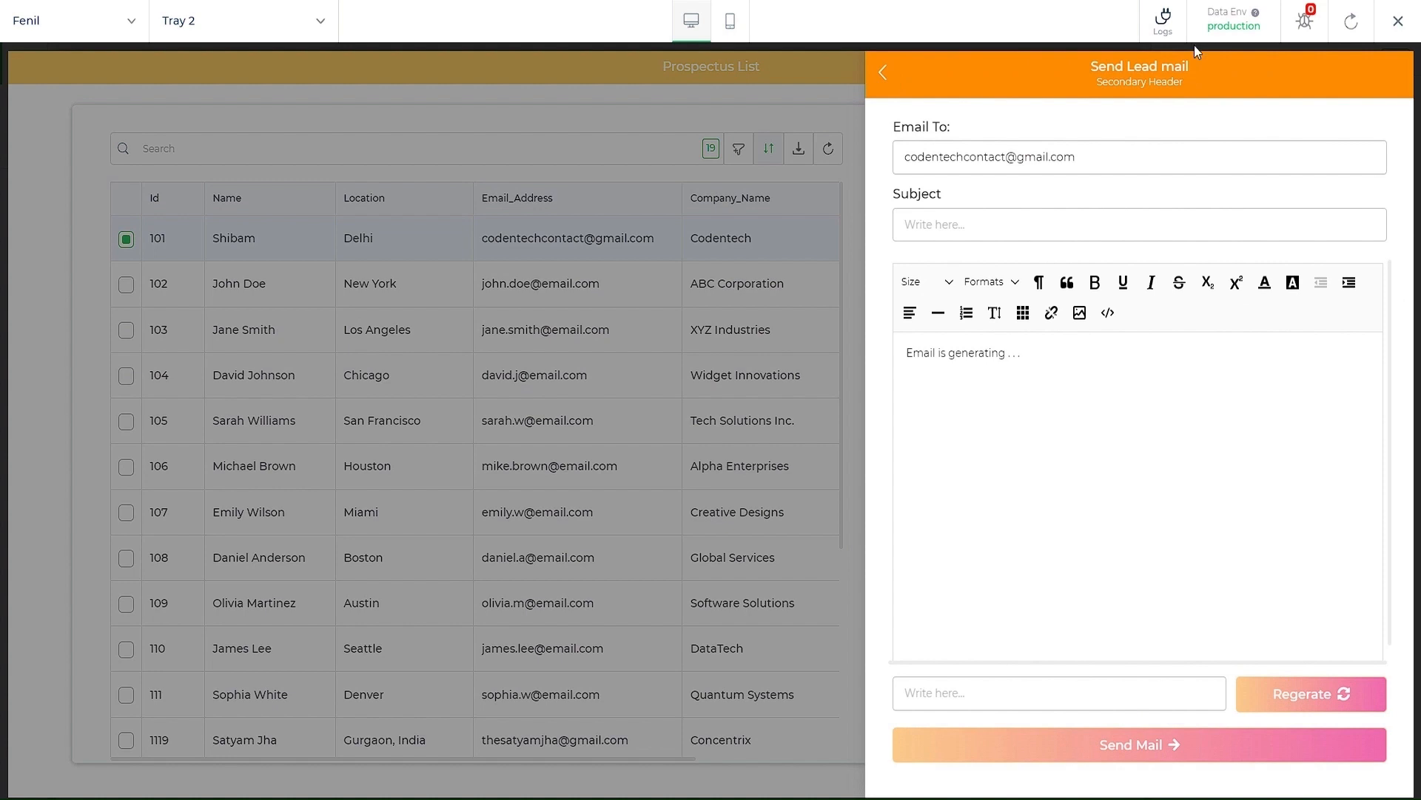
# Inspect the response of the last OpenAI/GenerateText call in the preview logs, expanding its output and enlarging the log window
pyautogui.click(1160, 23)
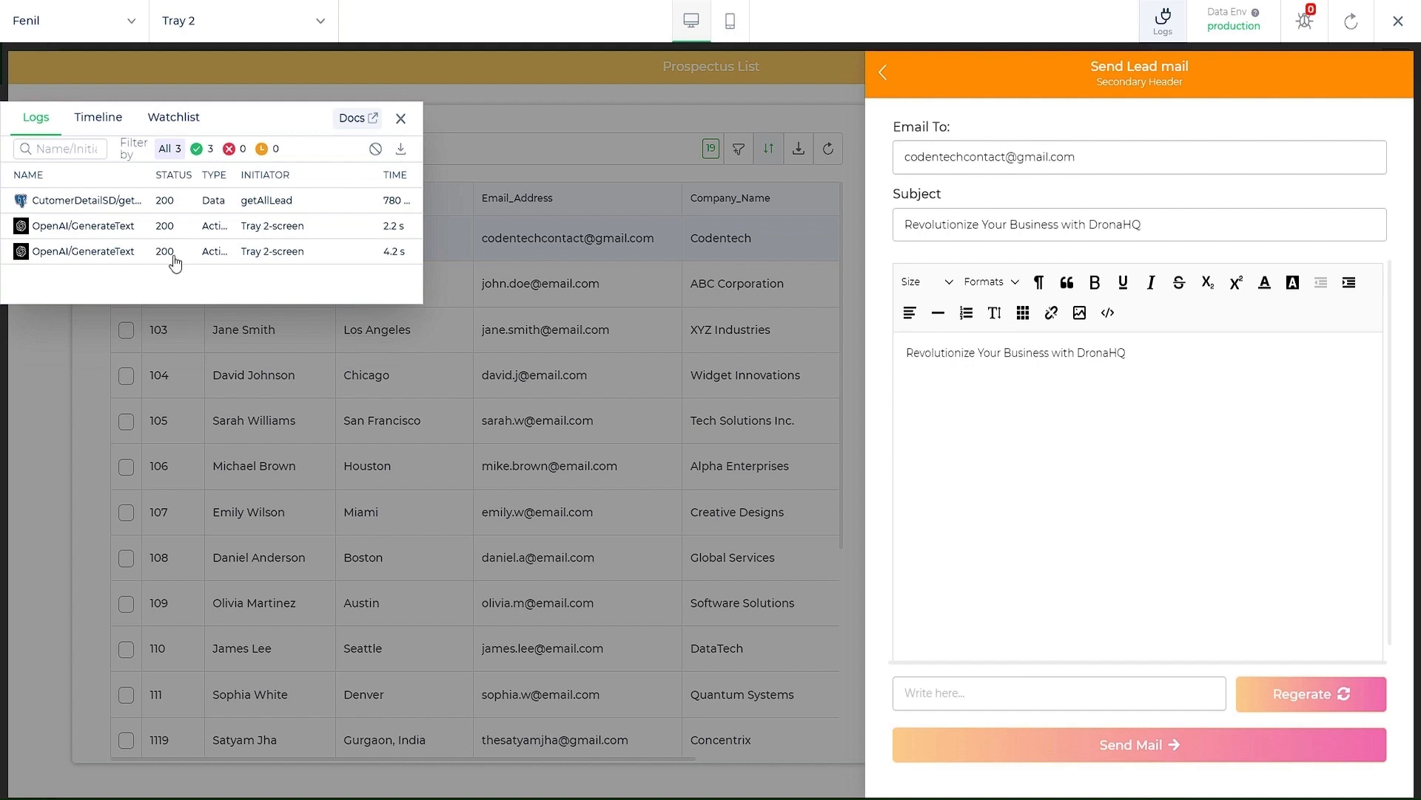
pyautogui.click(153, 261)
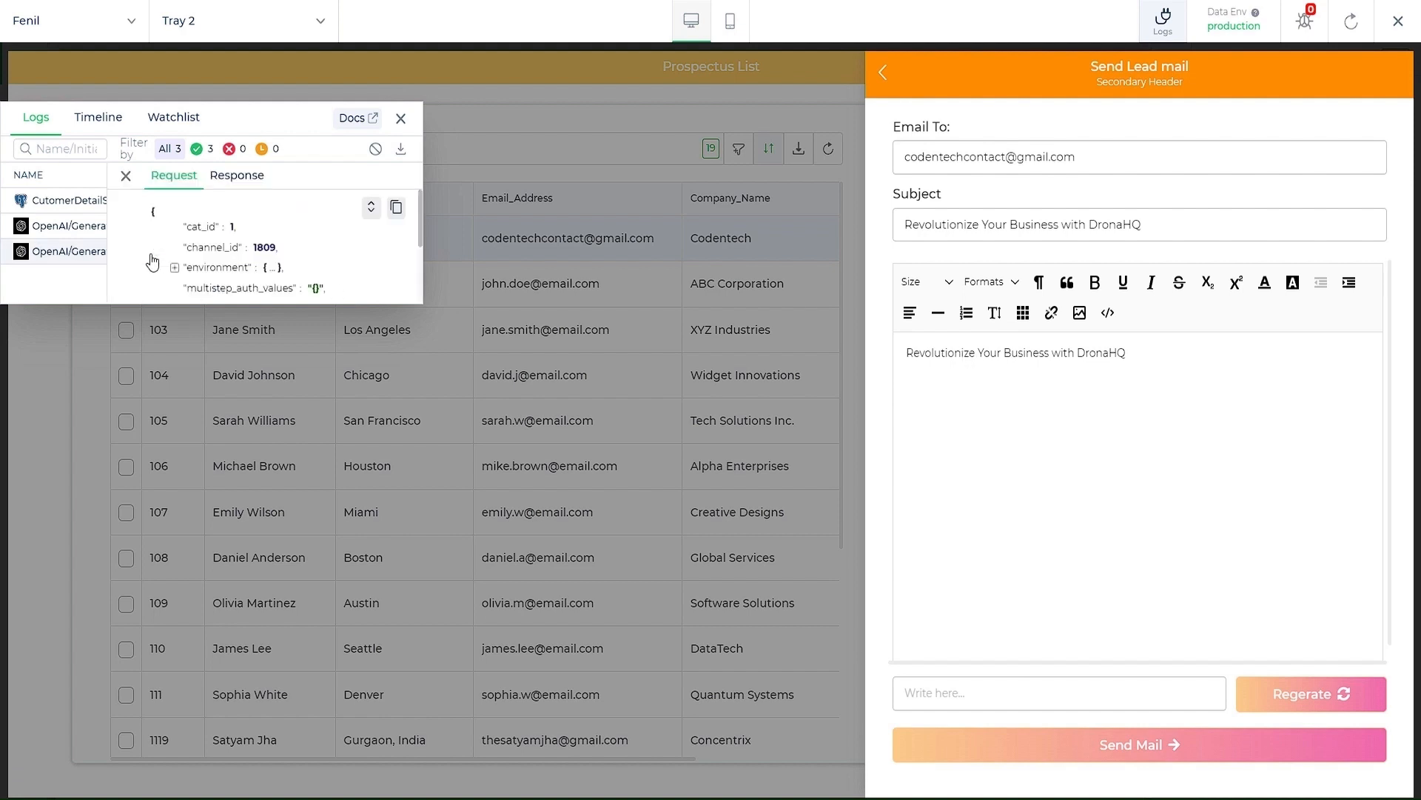
pyautogui.click(237, 175)
pyautogui.scroll(-2, 311, 237)
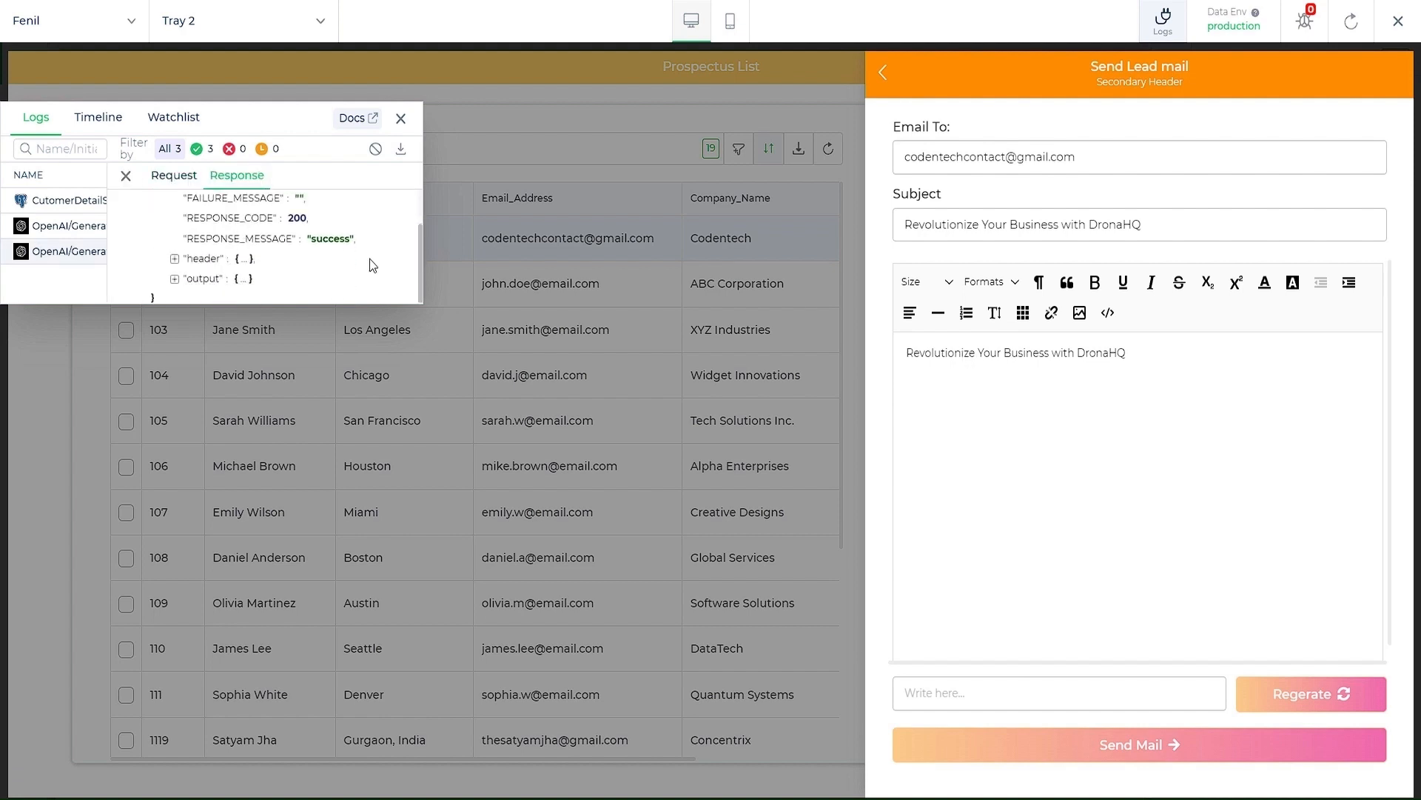
pyautogui.click(175, 279)
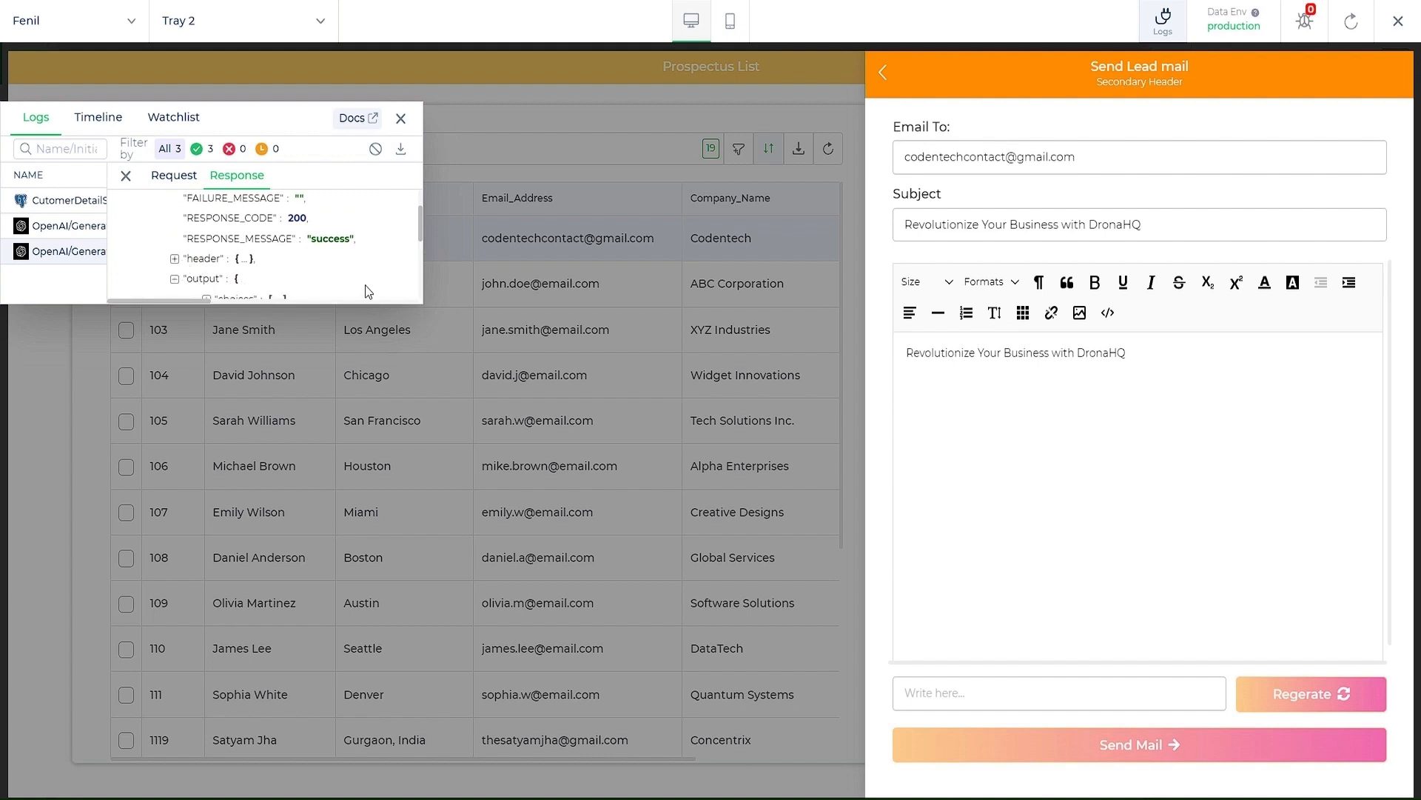
pyautogui.moveTo(420, 300); pyautogui.dragTo(567, 563)
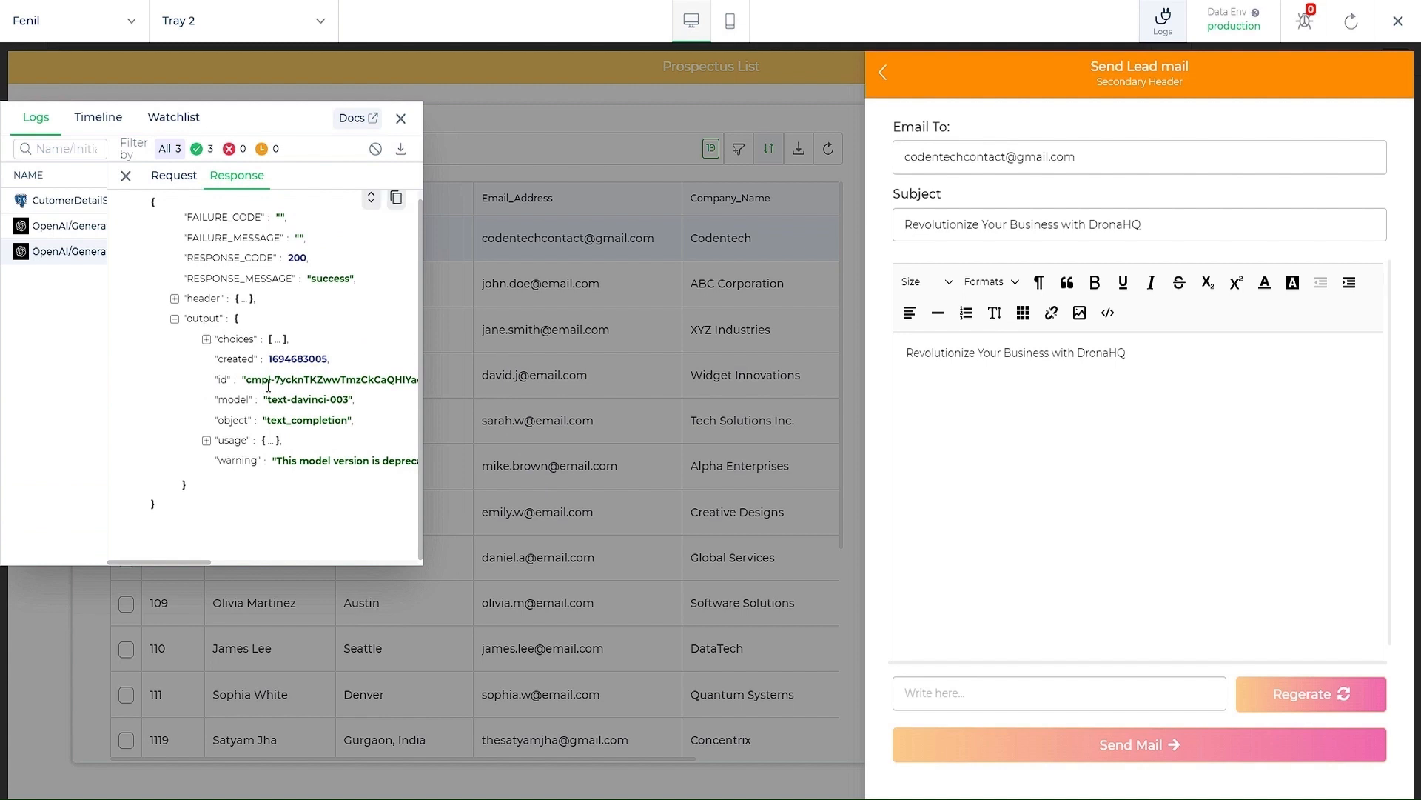
# Expand the first entry of the response's choices, read the generated email text, and close the preview
pyautogui.hscroll(1, 241, 397)
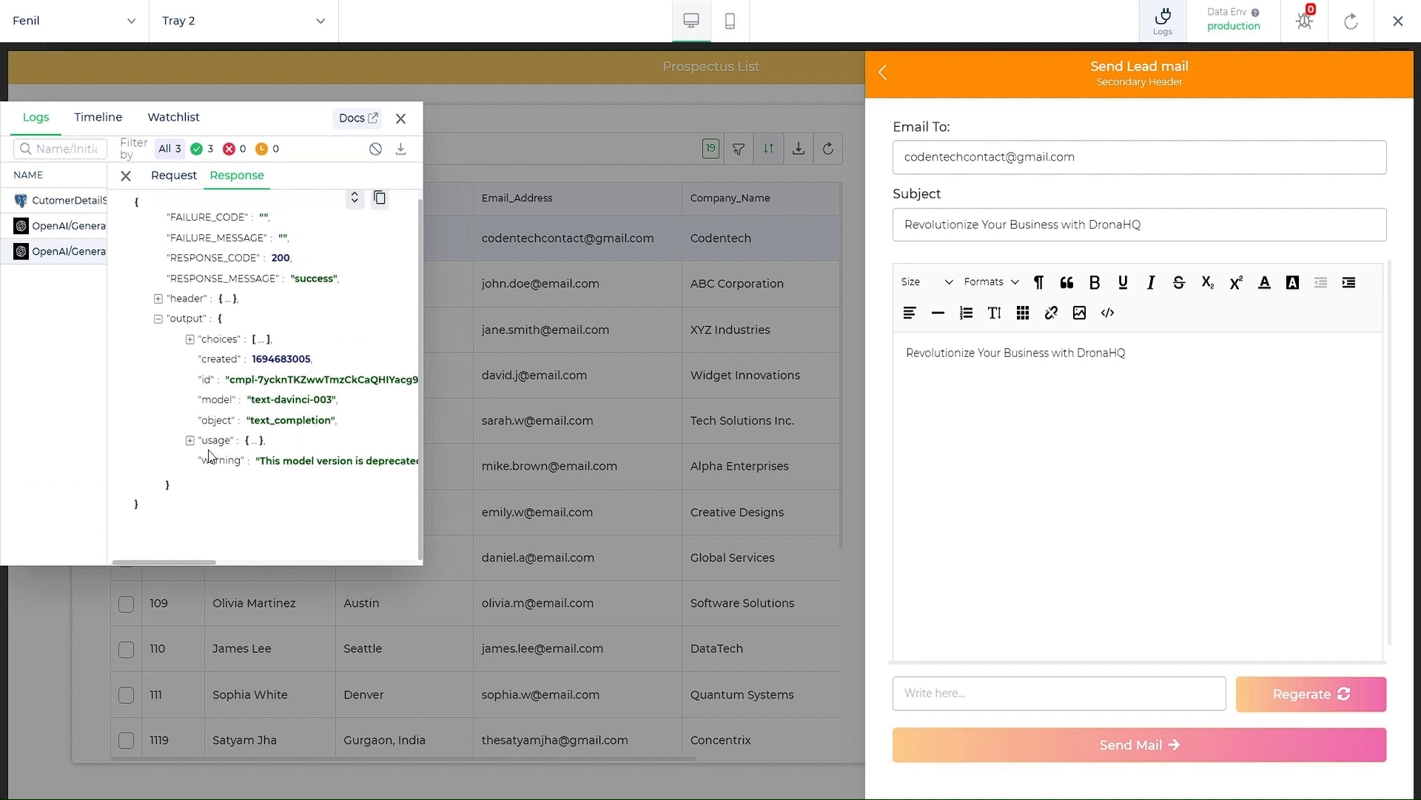
pyautogui.hscroll(4, 207, 460)
pyautogui.hscroll(-5, 207, 458)
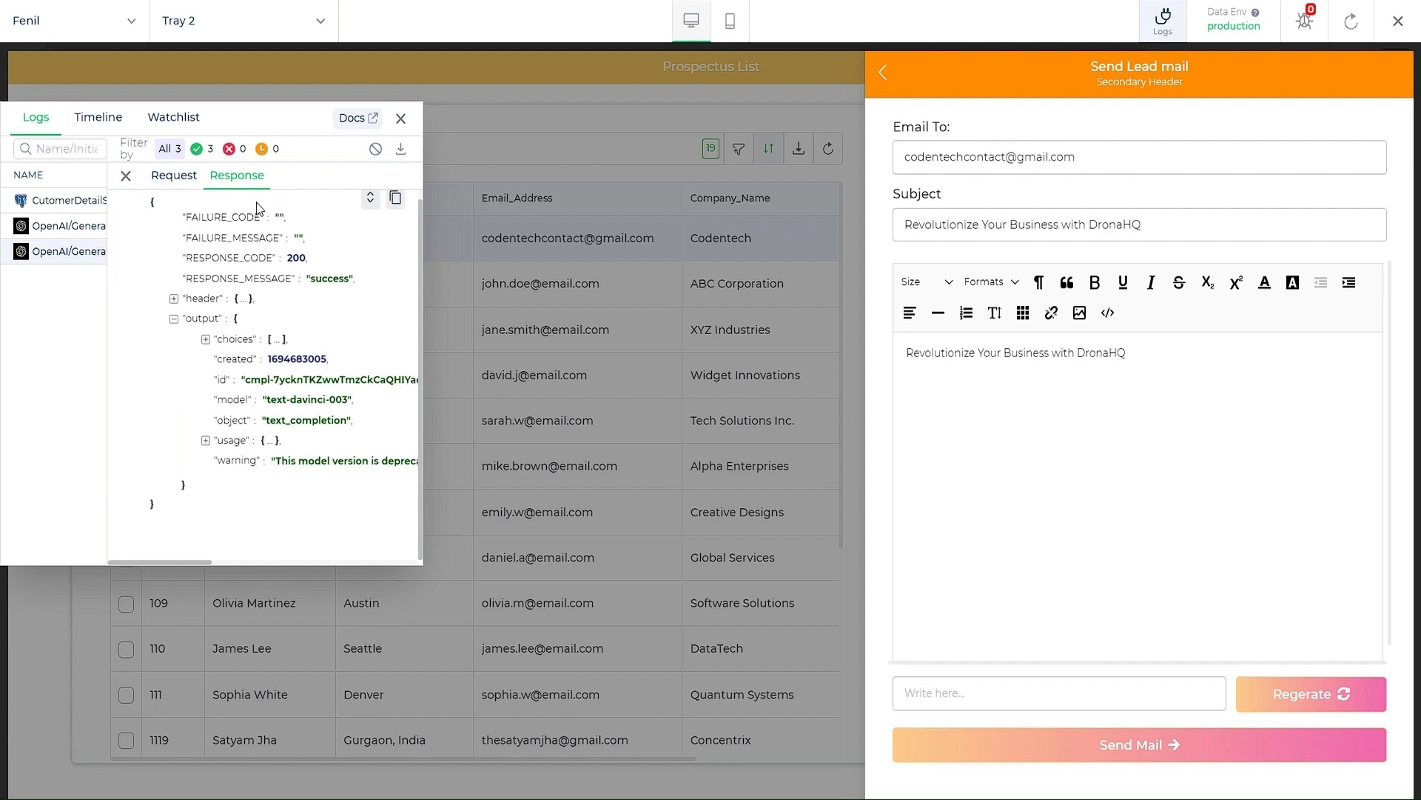
pyautogui.click(205, 338)
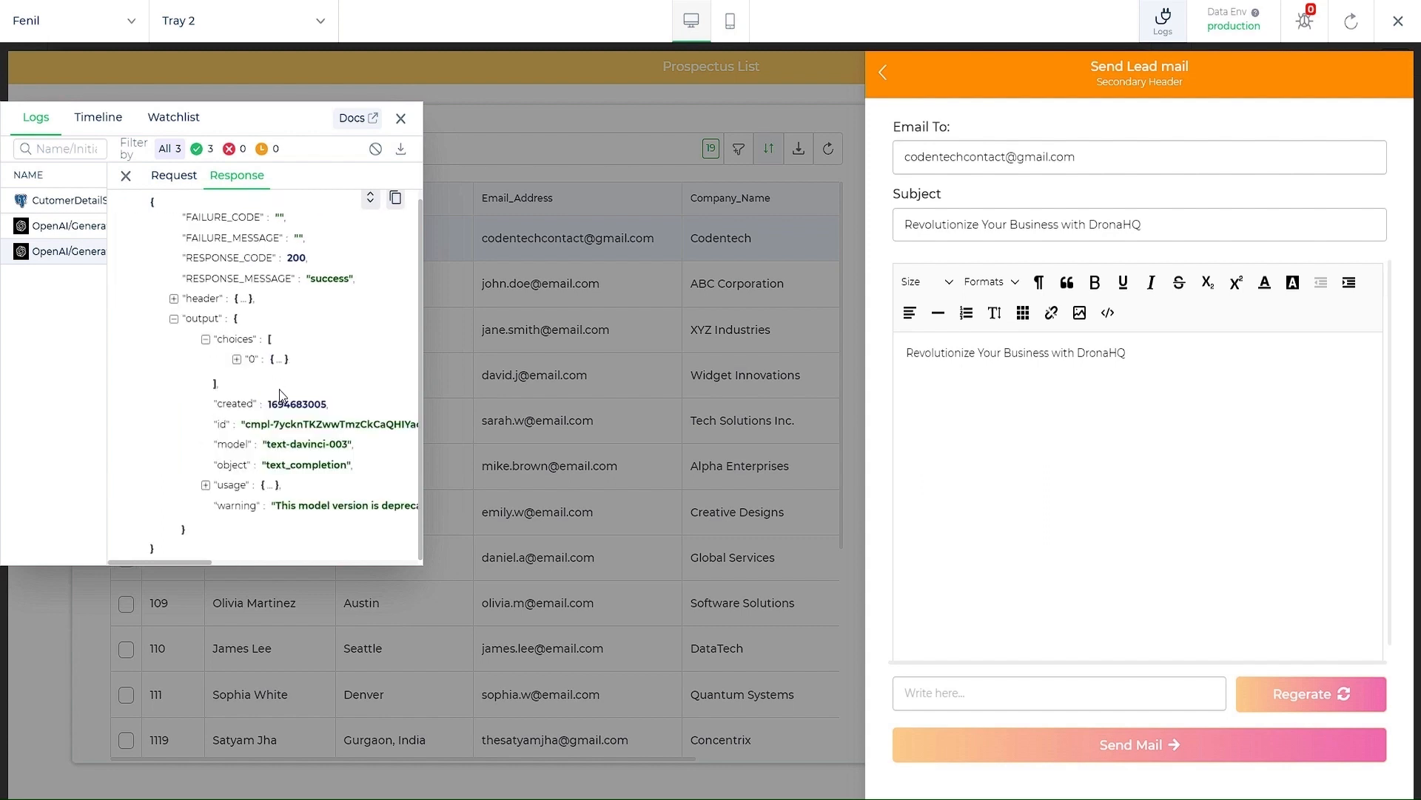
pyautogui.click(237, 360)
pyautogui.scroll(-3, 261, 463)
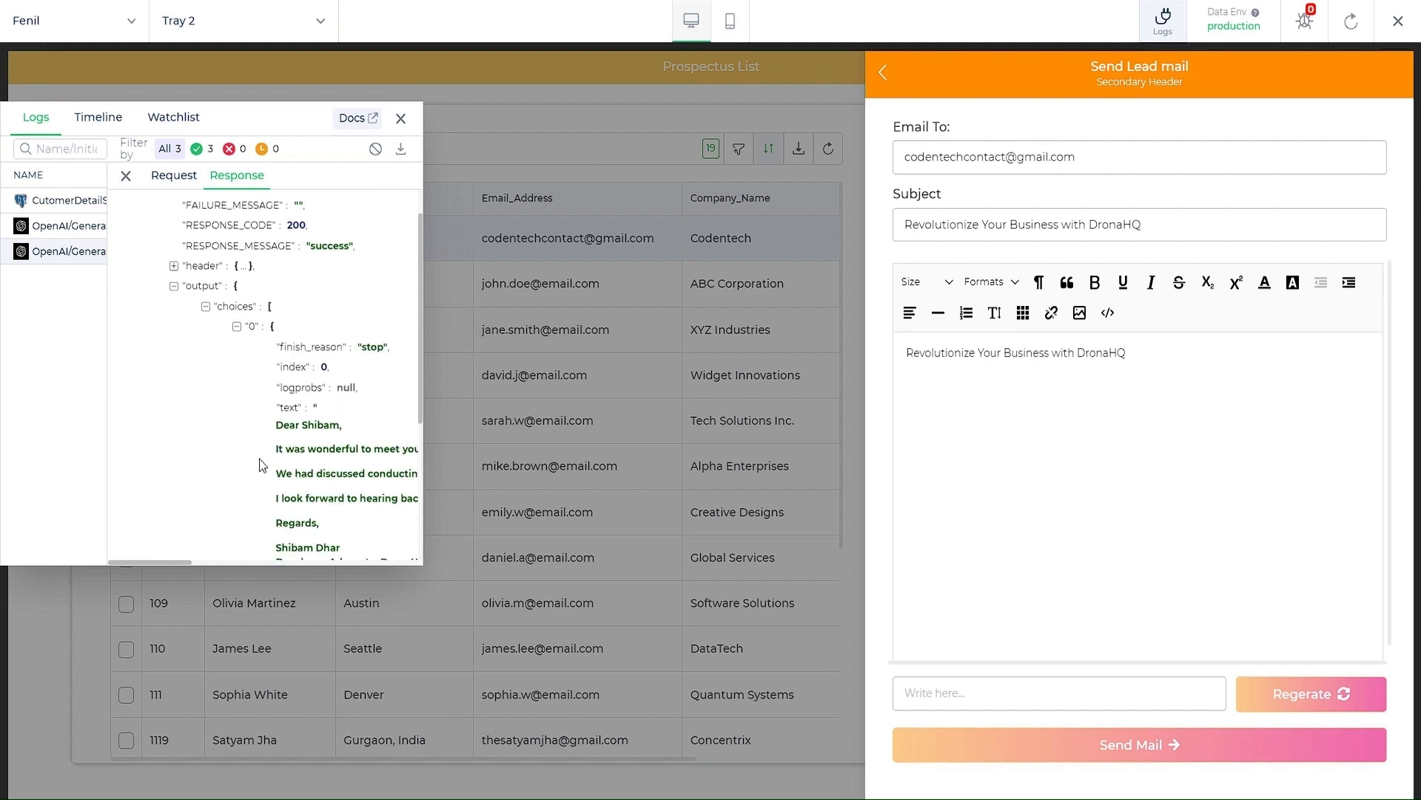
pyautogui.hscroll(2, 260, 464)
pyautogui.hscroll(-2, 259, 459)
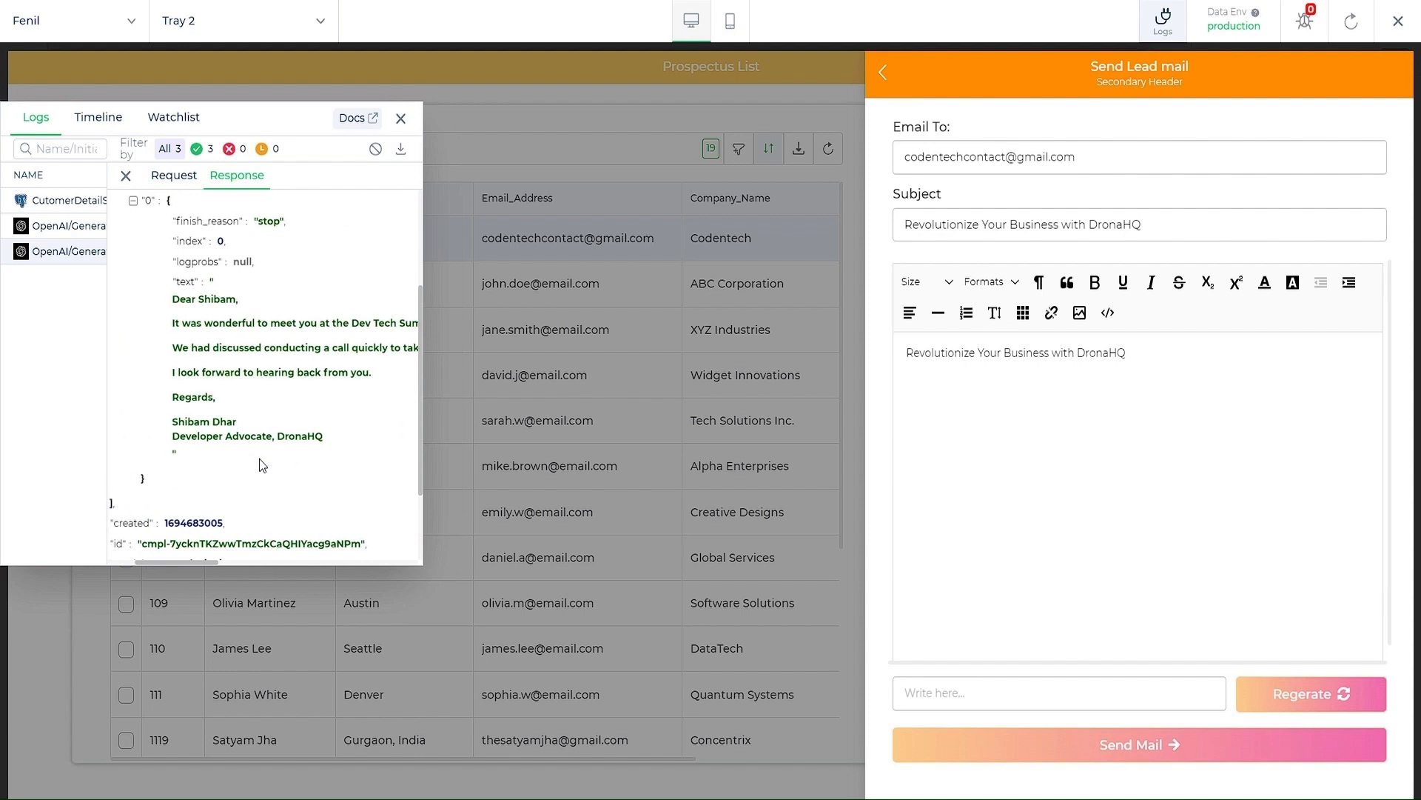
pyautogui.click(1396, 29)
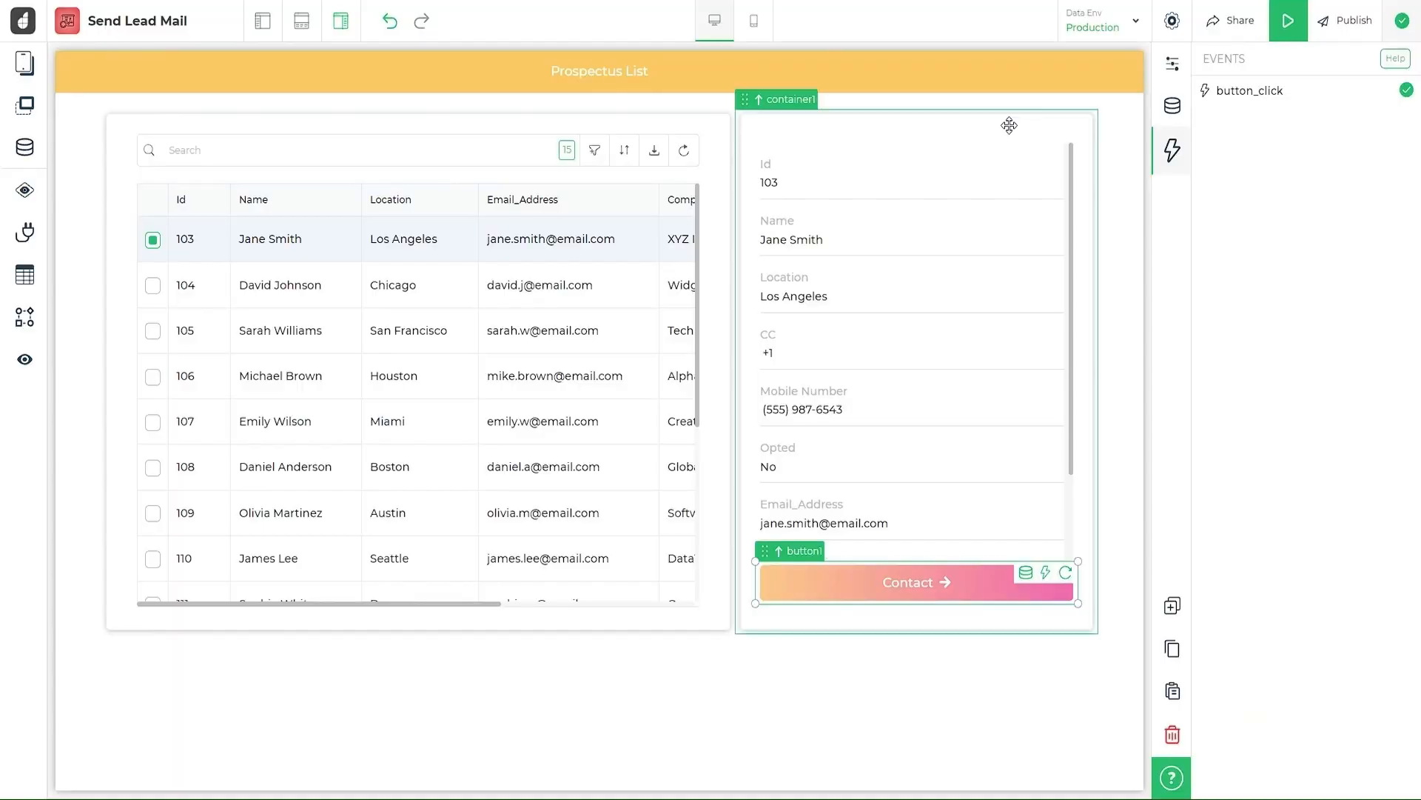
# Open the screen-open action flow of Tray 2
pyautogui.click(38, 124)
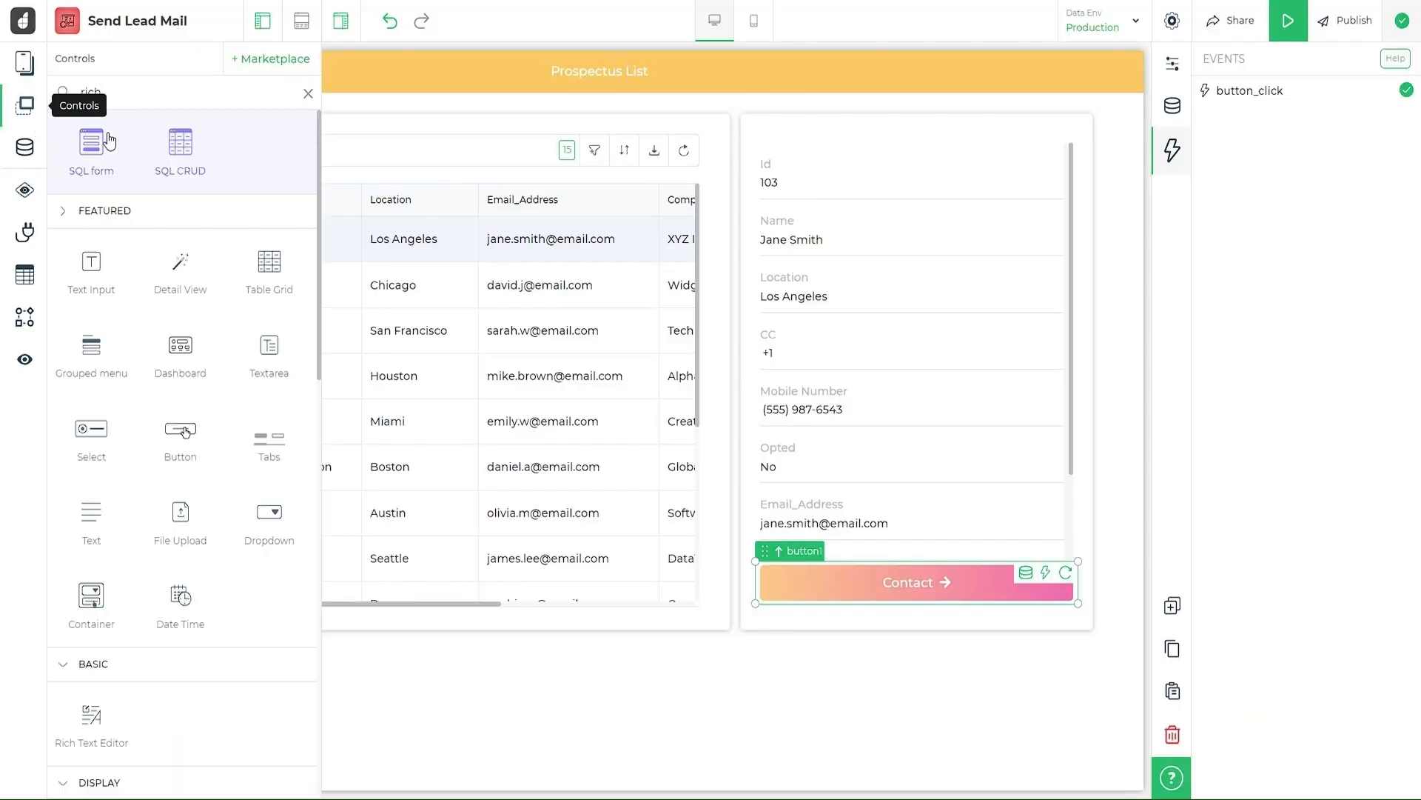
pyautogui.write('rich')
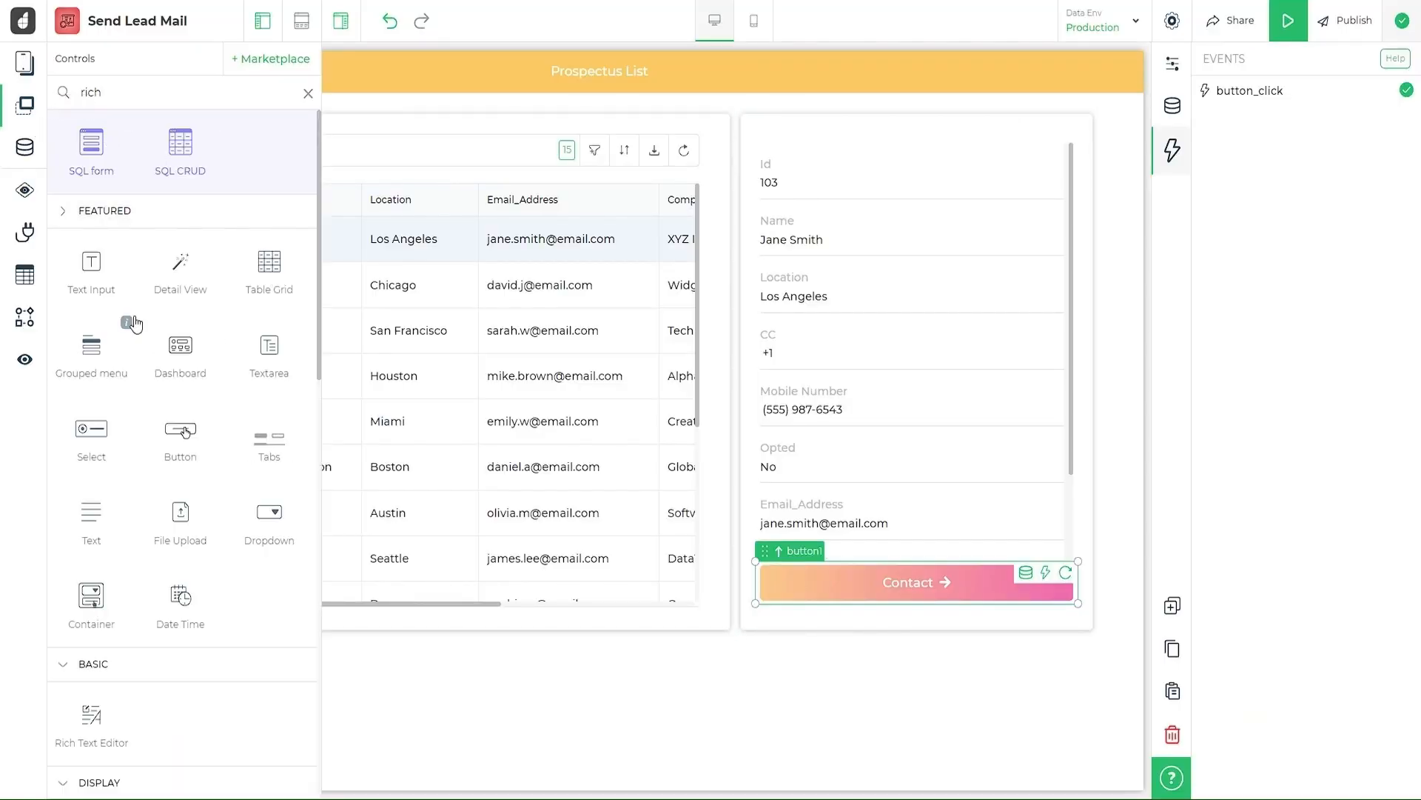
pyautogui.click(28, 77)
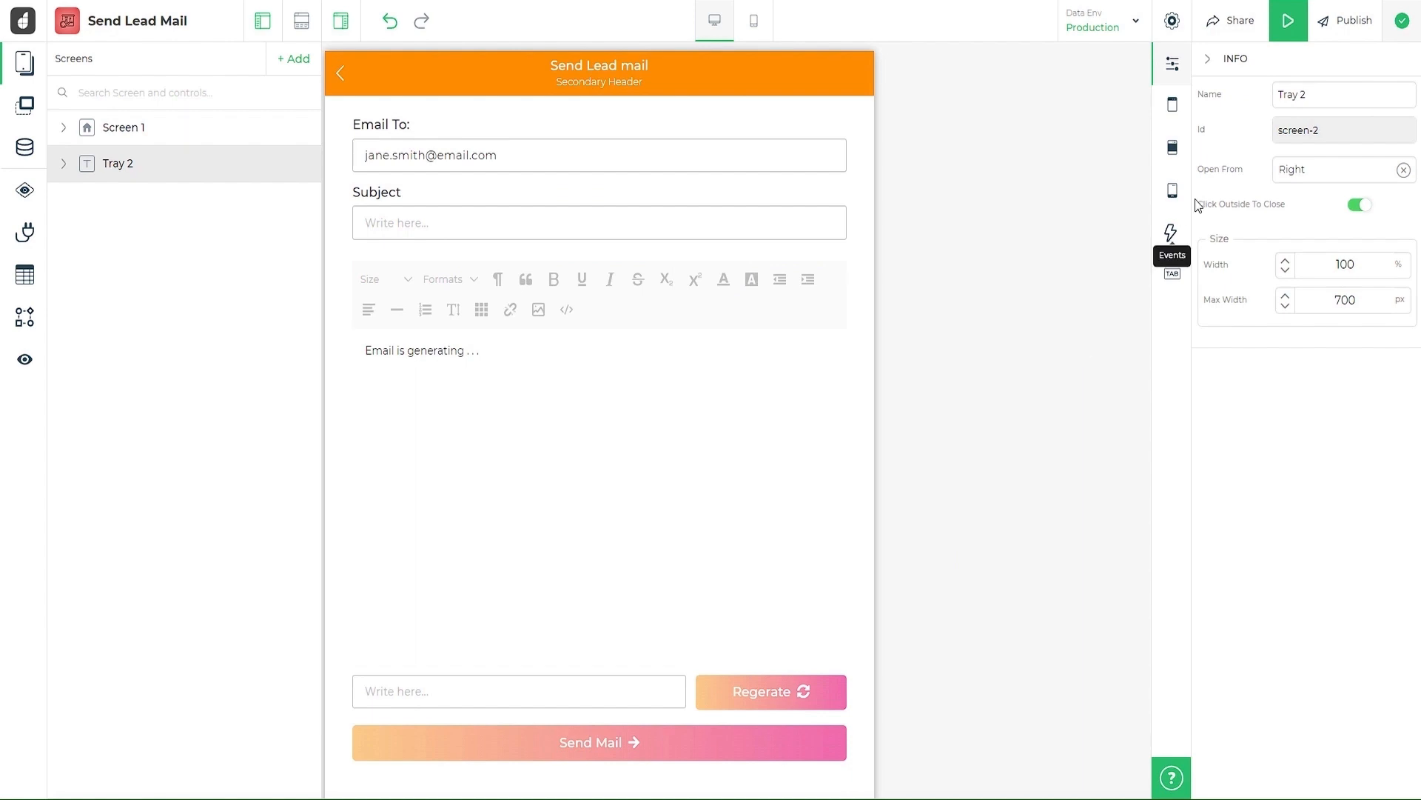
pyautogui.click(1170, 232)
pyautogui.click(1288, 130)
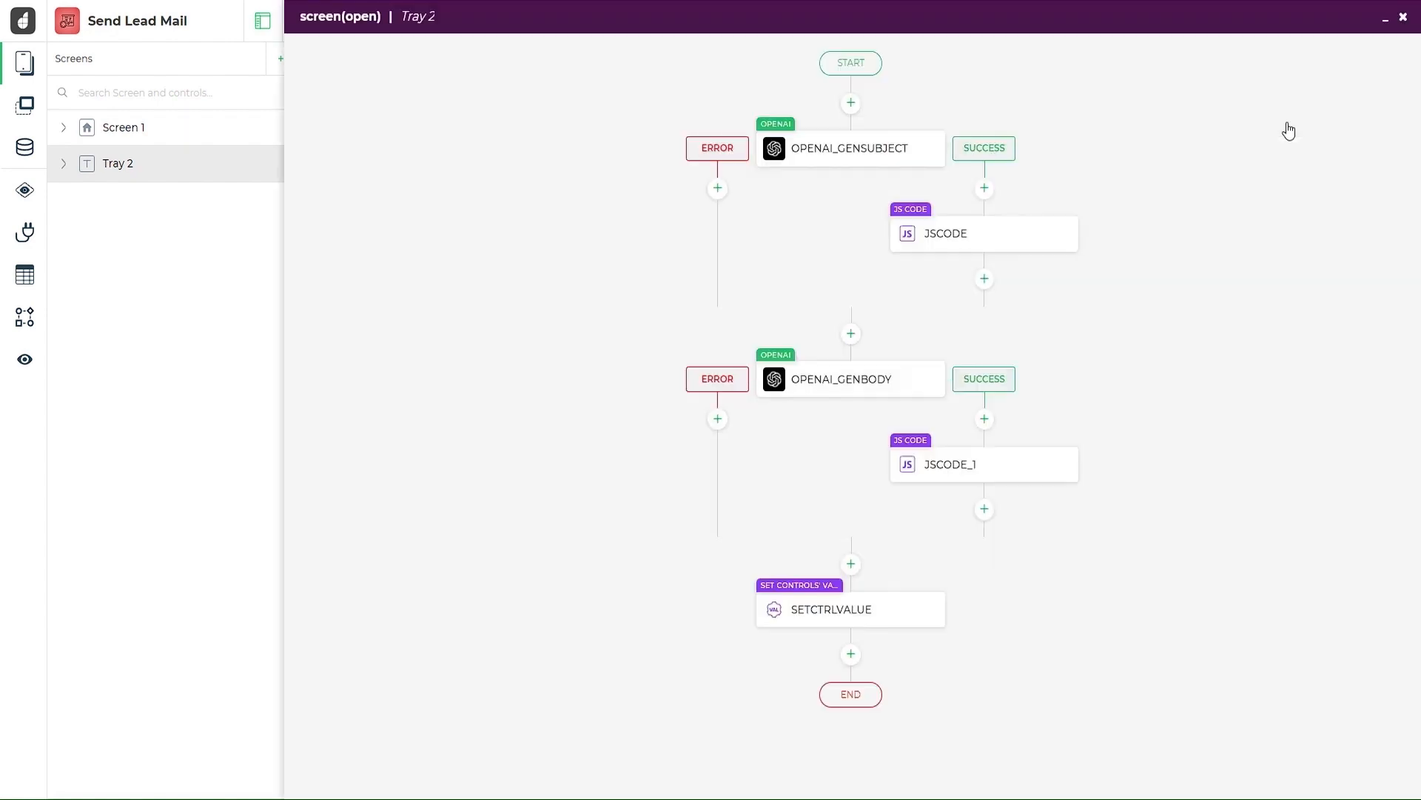
# Examine the richtexteditor value set in the SETCTRLVALUE action and the script inside the JSCODE_1 action
pyautogui.click(859, 604)
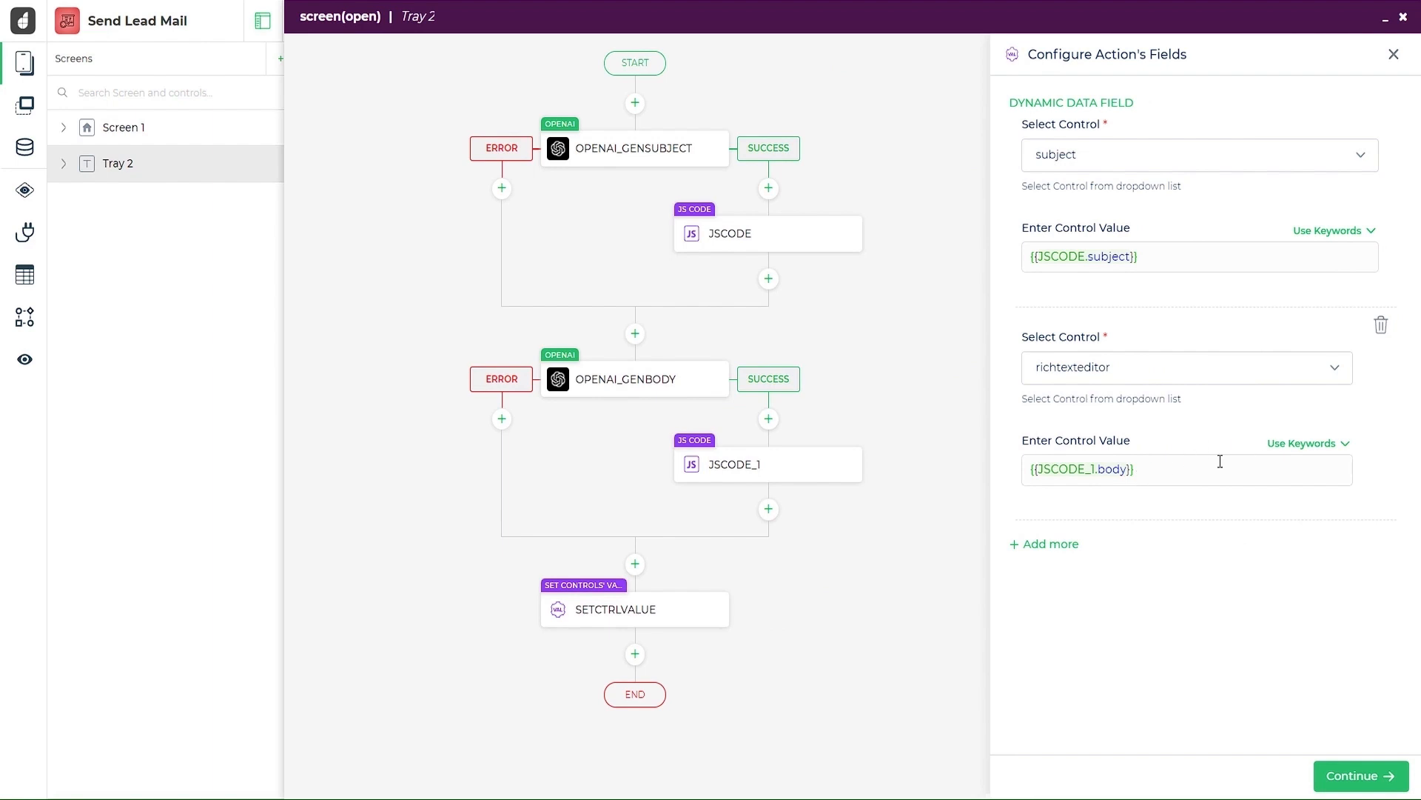
pyautogui.click(1220, 461)
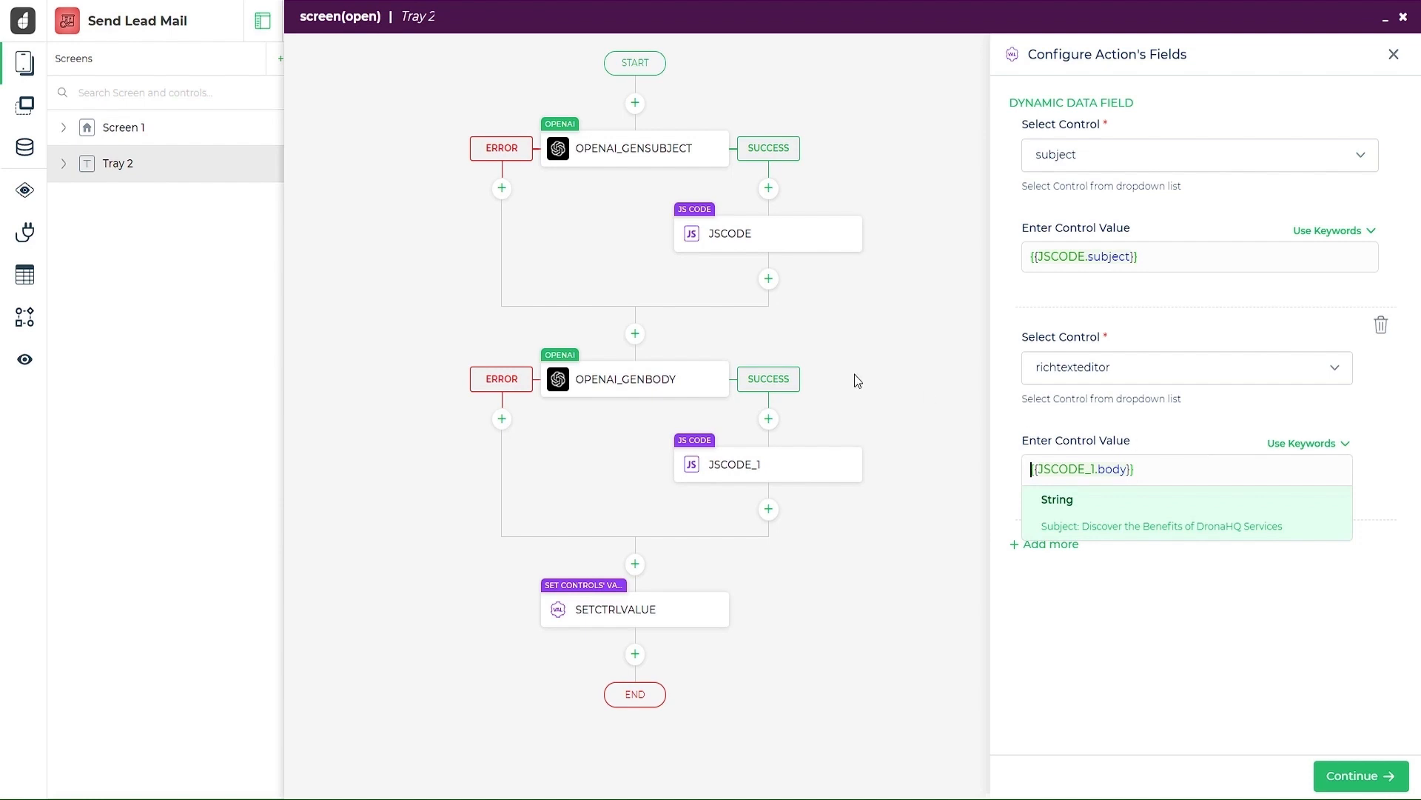
pyautogui.click(765, 482)
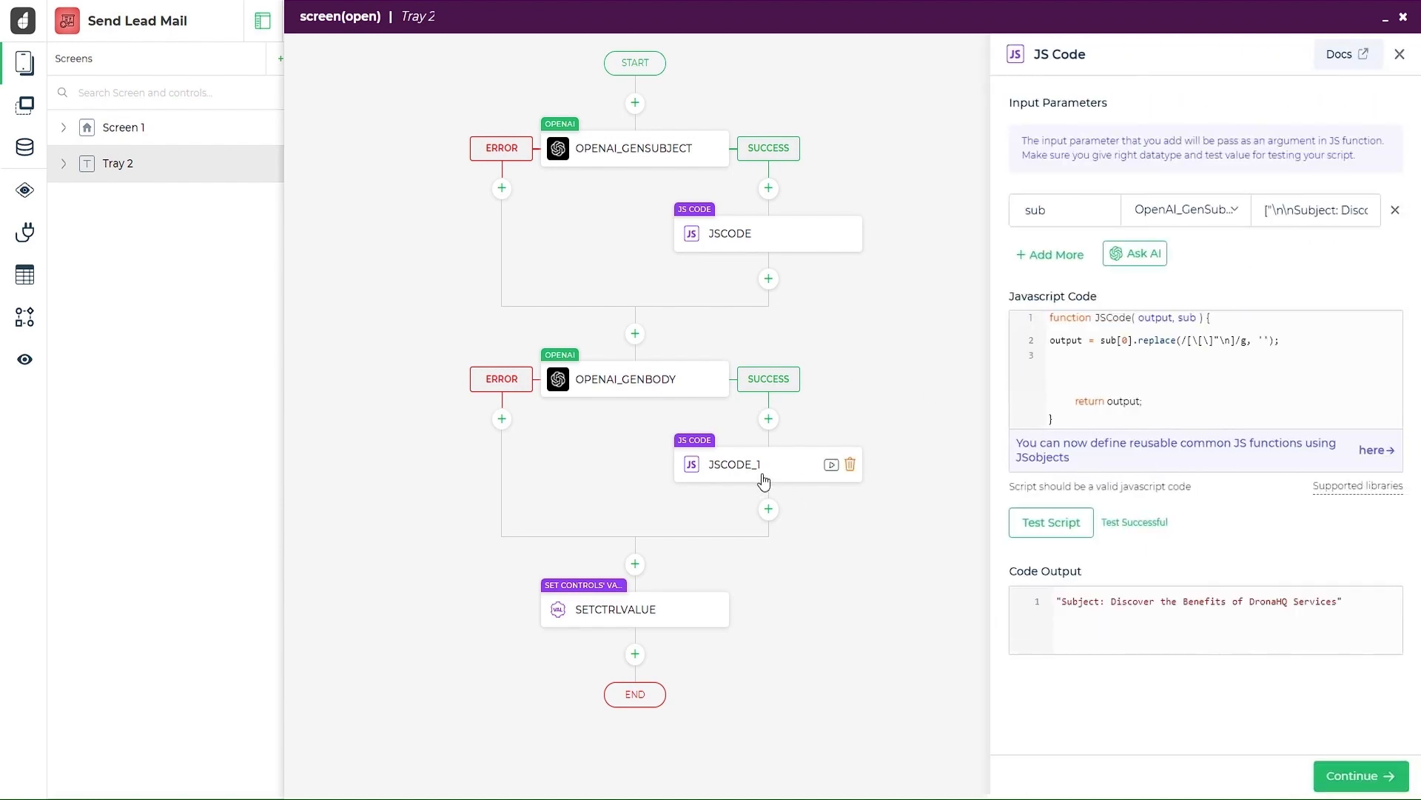
# Refresh the sample response of the OPENAI_GENBODY action with its email body prompt, accept it, and continue to the action's configuration
pyautogui.click(614, 386)
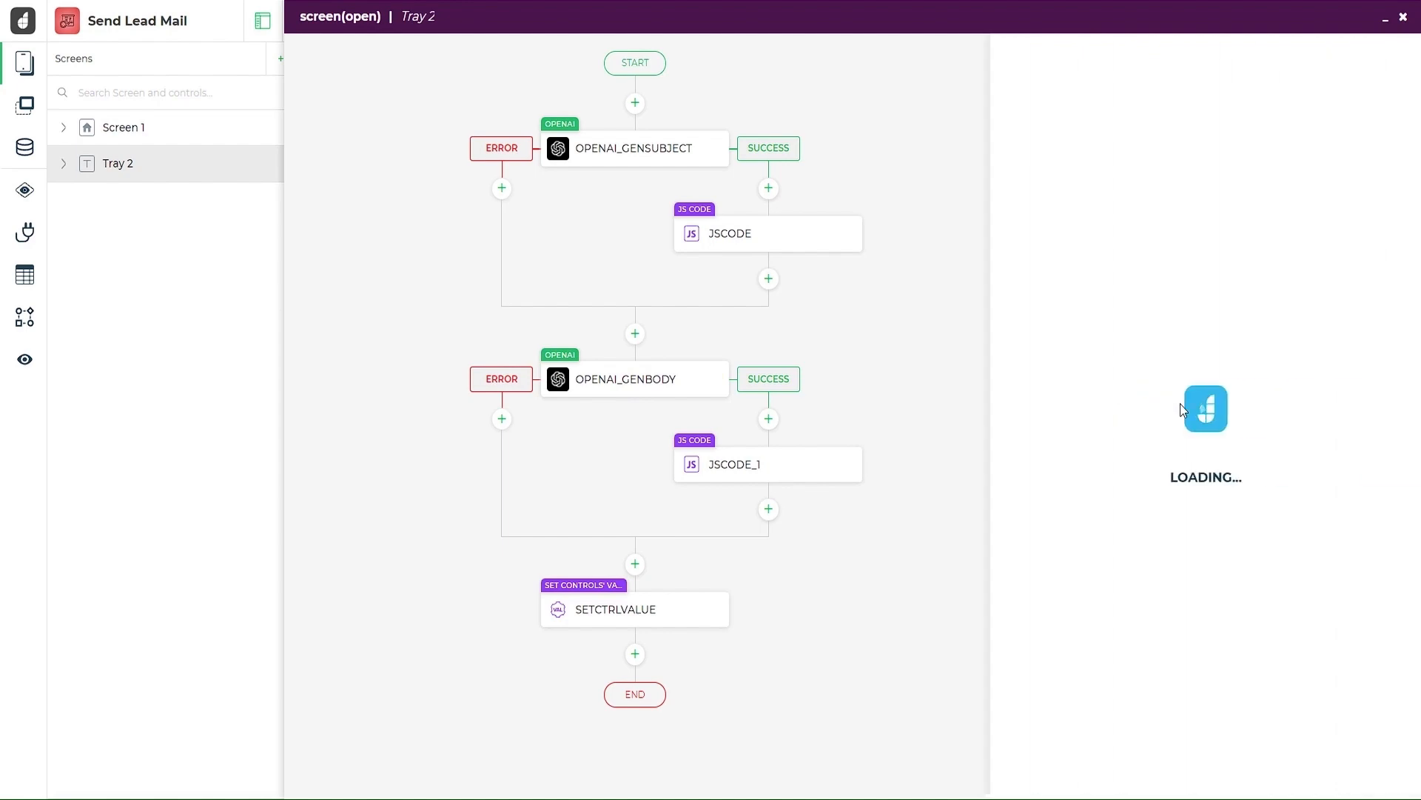
pyautogui.click(1356, 775)
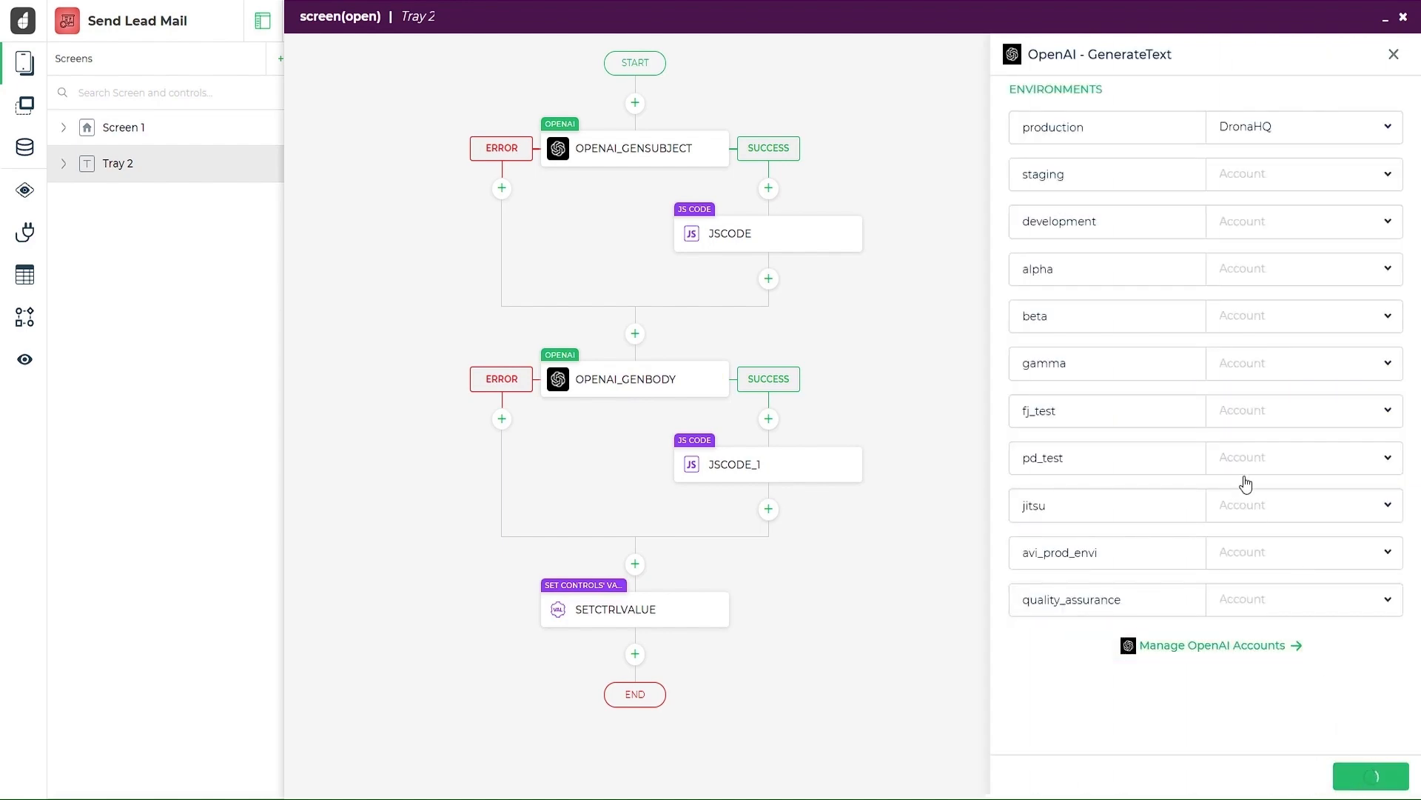
pyautogui.scroll(-2, 1246, 484)
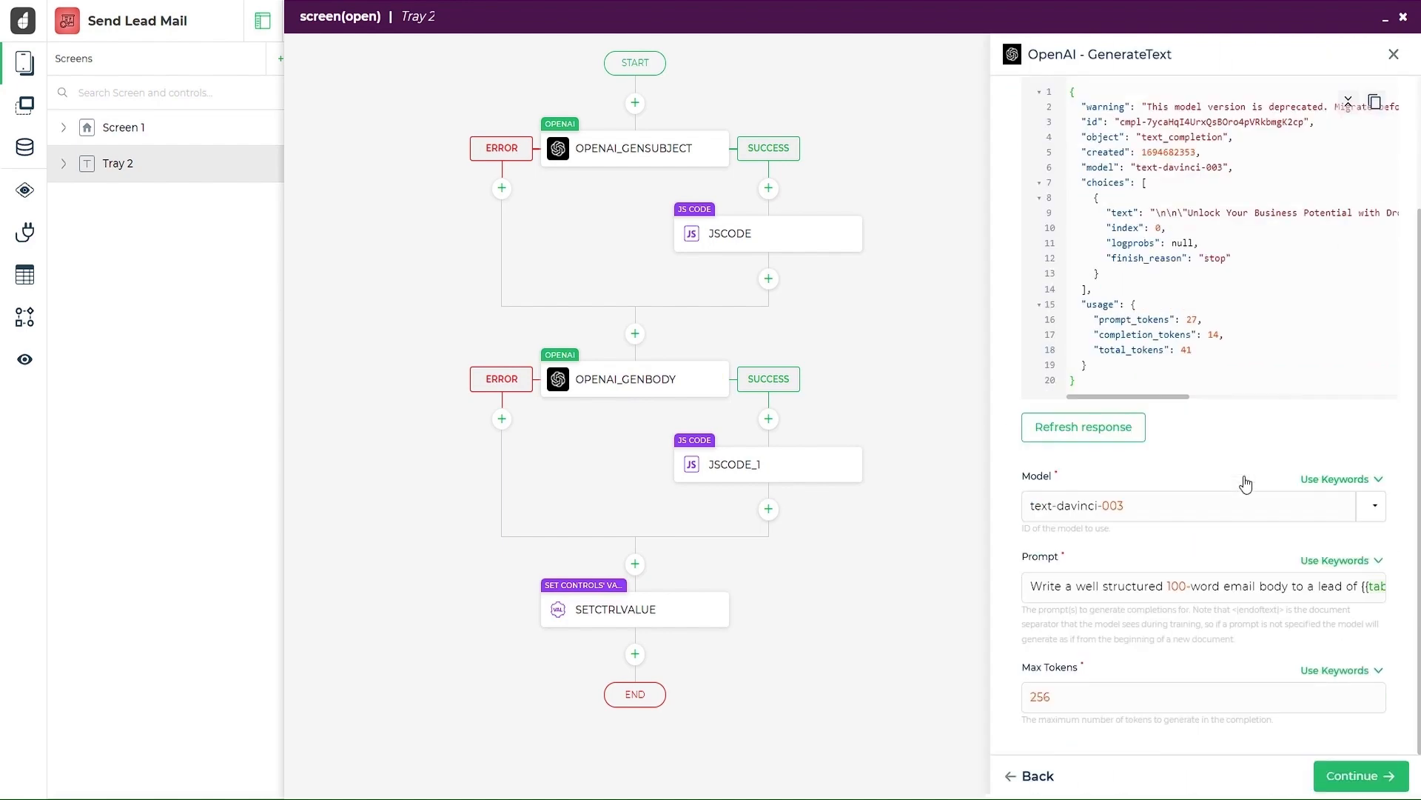
pyautogui.click(1351, 585)
pyautogui.click(1096, 429)
pyautogui.click(1123, 353)
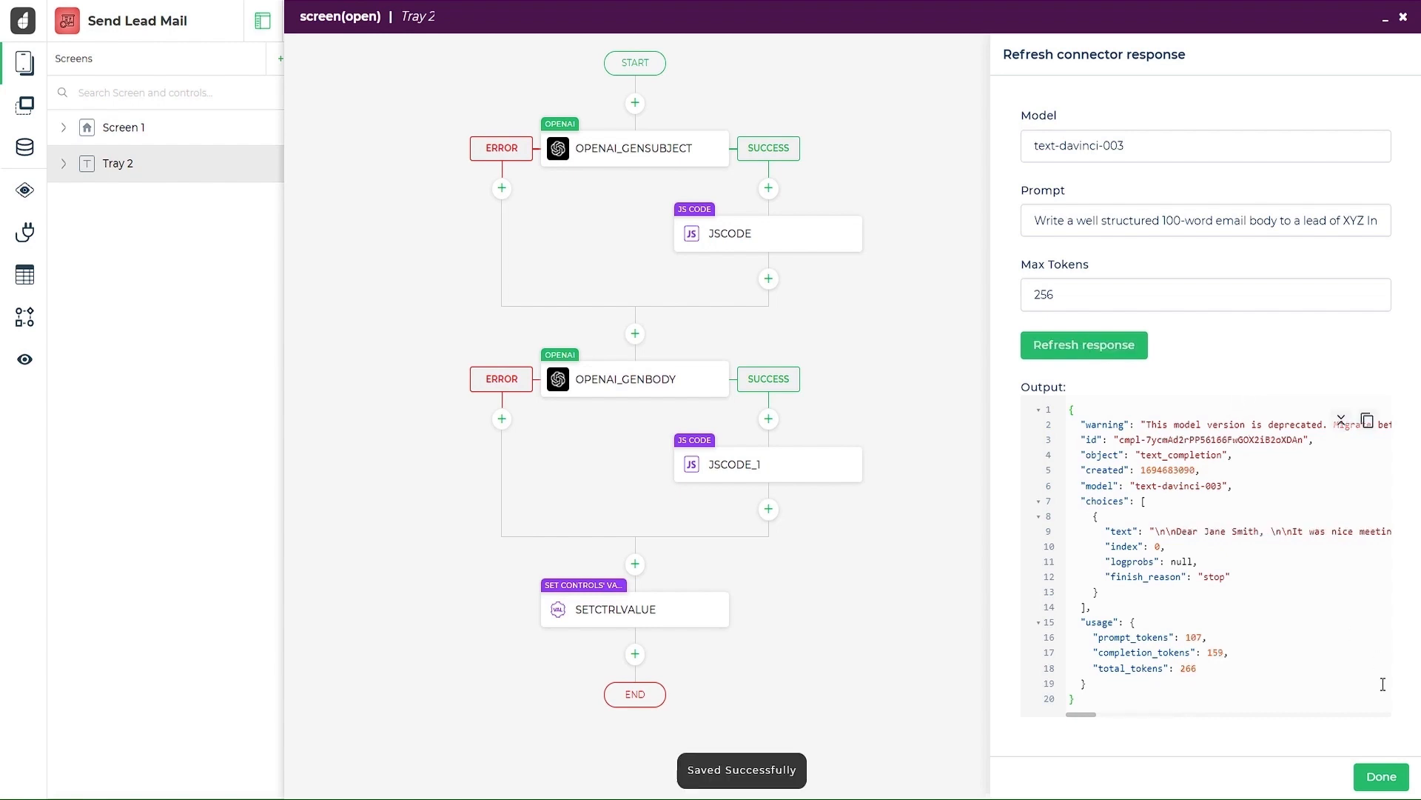
pyautogui.click(1381, 777)
pyautogui.click(1358, 774)
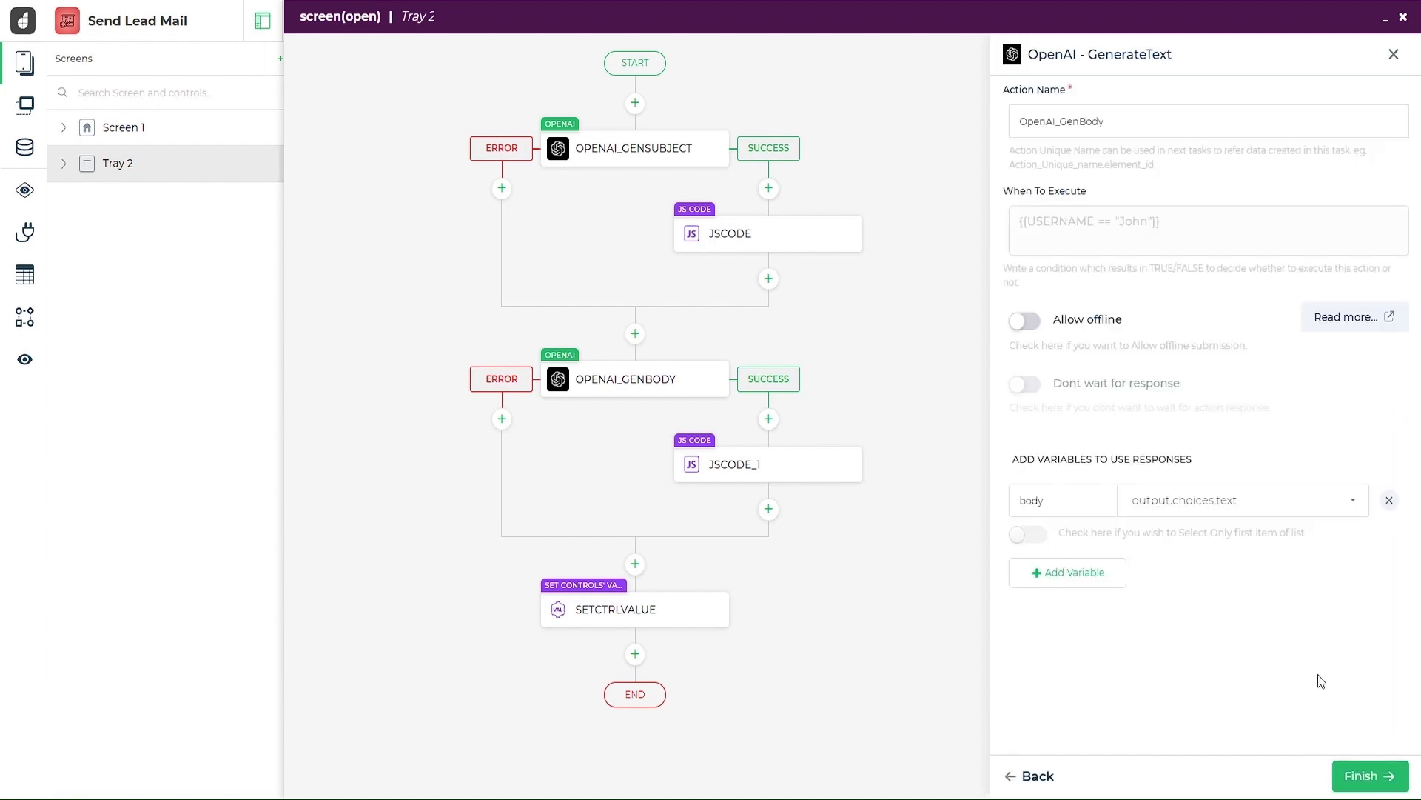
# Go back to OPENAI_GENBODY's raw response, copy the full generated email text from its choices, and finish the action
pyautogui.click(1039, 786)
pyautogui.scroll(1, 1151, 282)
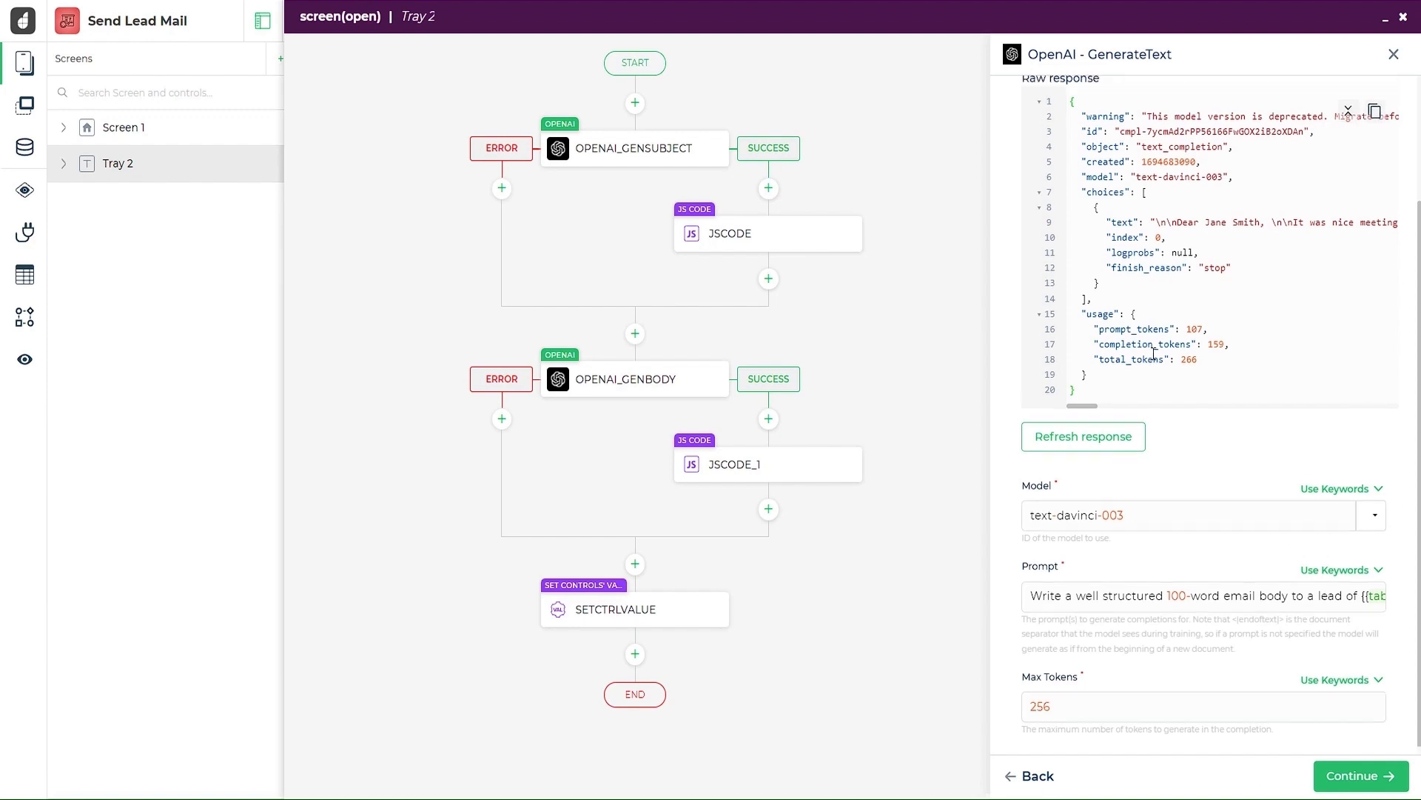
pyautogui.moveTo(1151, 282); pyautogui.dragTo(1068, 302)
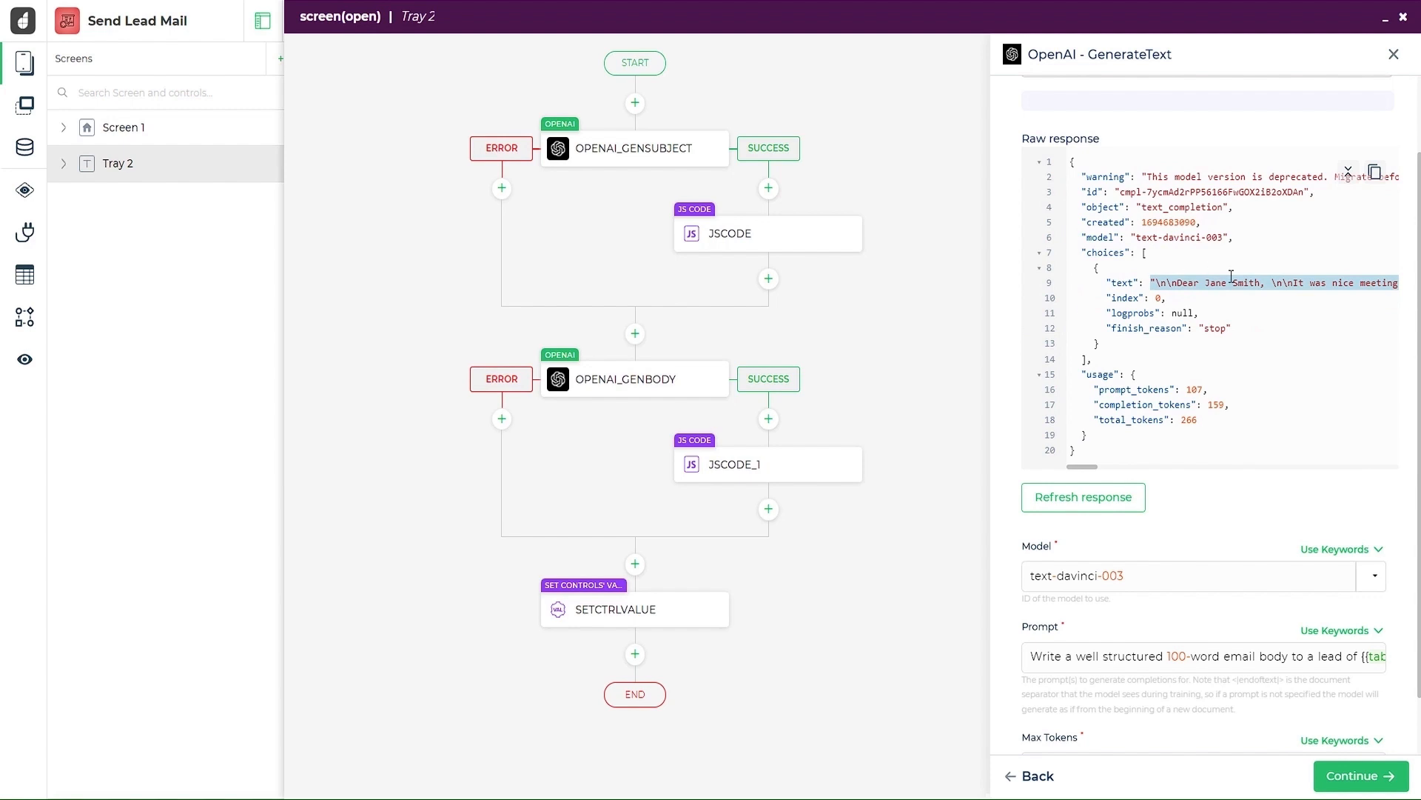
pyautogui.hscroll(10, 1231, 275)
pyautogui.hscroll(-10, 1231, 275)
pyautogui.hscroll(10, 1231, 276)
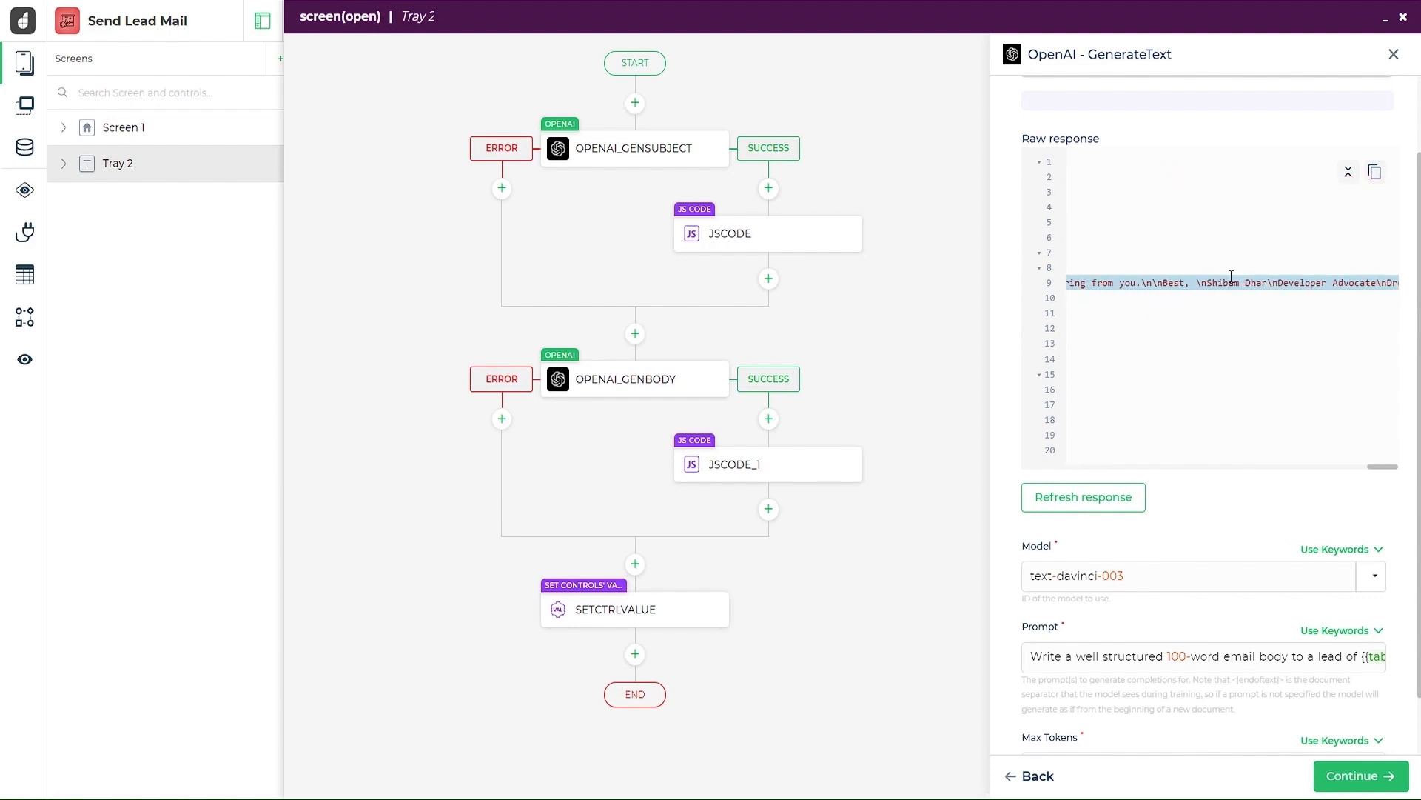
pyautogui.click(1344, 778)
pyautogui.click(1344, 778)
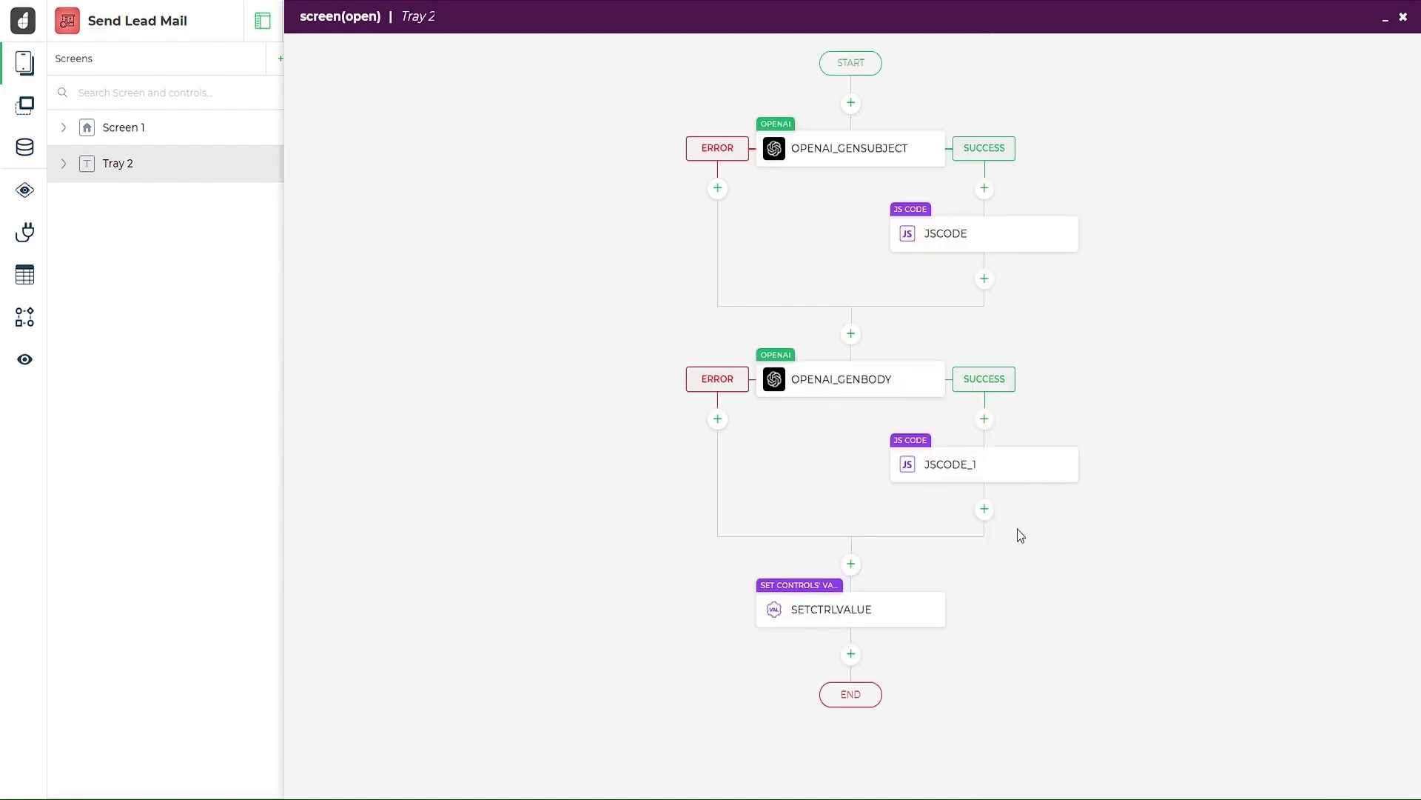
# In JSCODE_1, rename the input parameter to body, bind it to OpenAI_GenBody.body, paste the copied email text as test value, and test the script
pyautogui.click(968, 470)
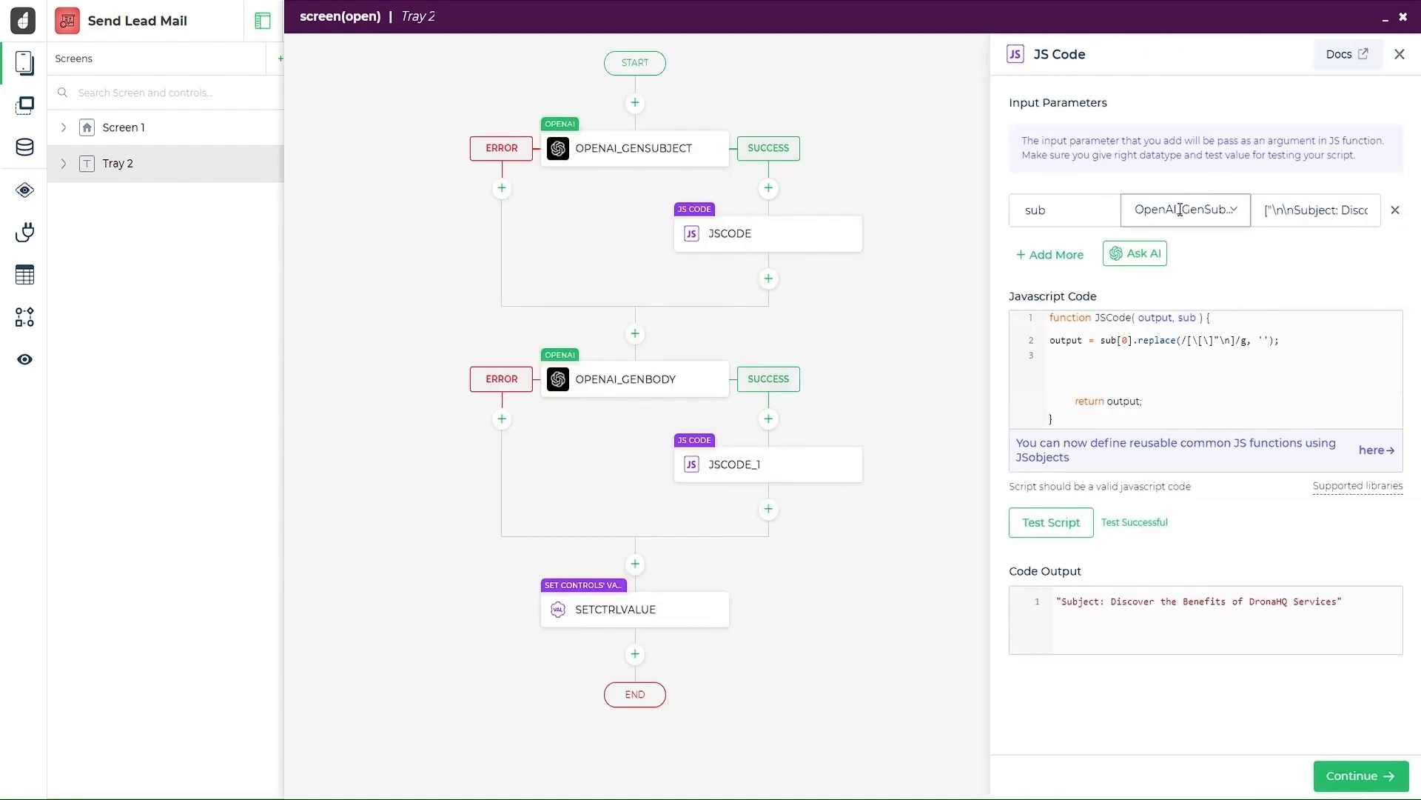
pyautogui.click(1181, 209)
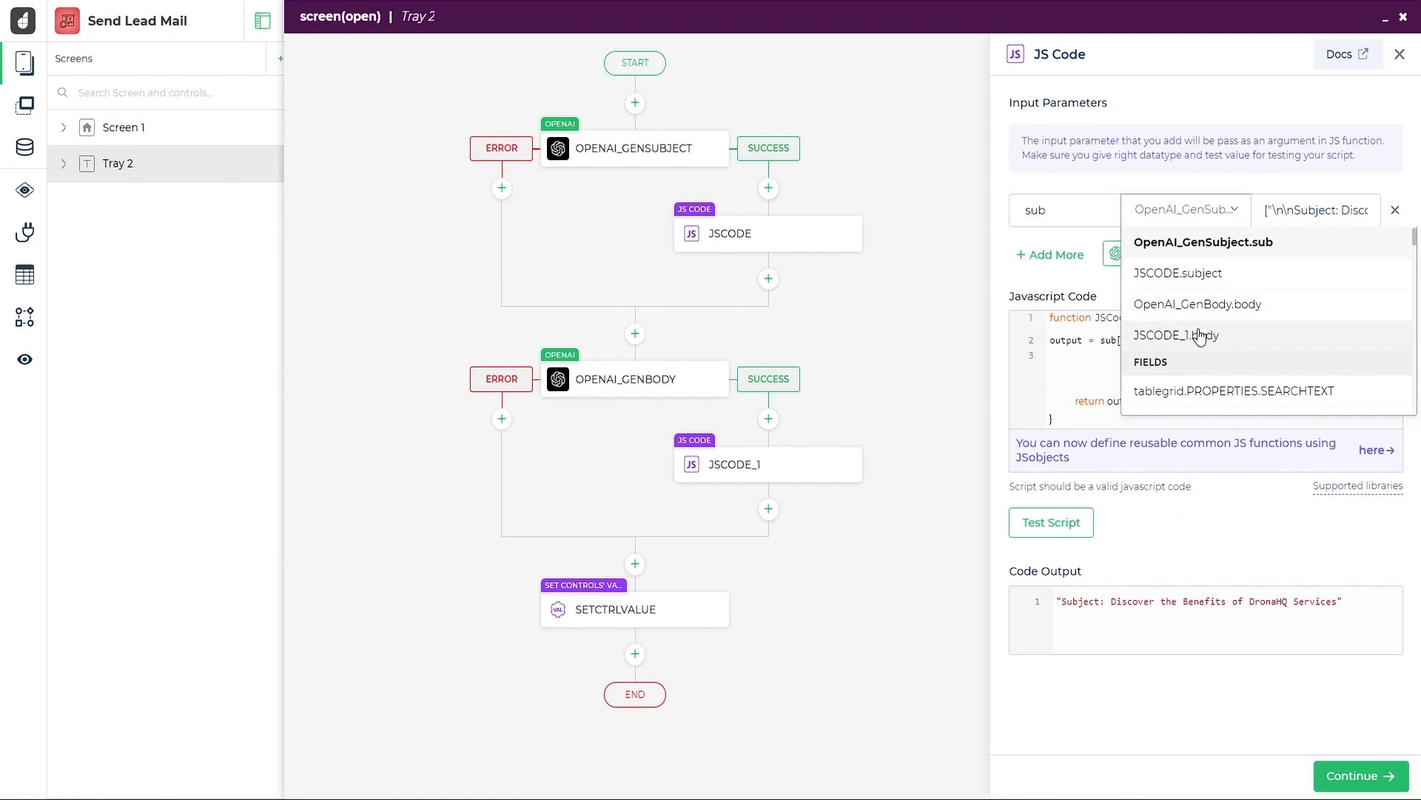
pyautogui.click(1153, 308)
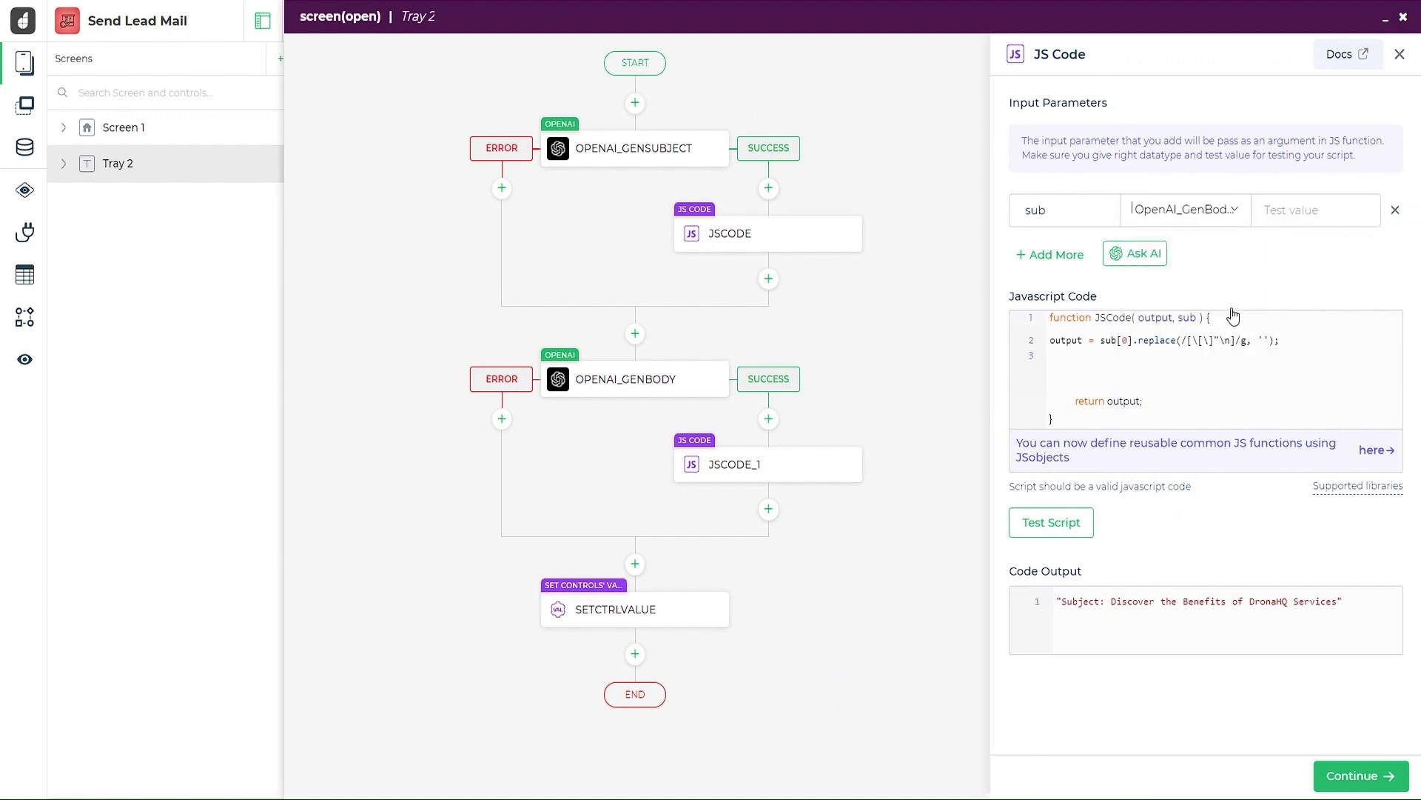
pyautogui.doubleClick(1057, 217)
pyautogui.write('body')
pyautogui.click(1301, 212)
pyautogui.hotkey('ctrl', 'v')
pyautogui.click(1073, 518)
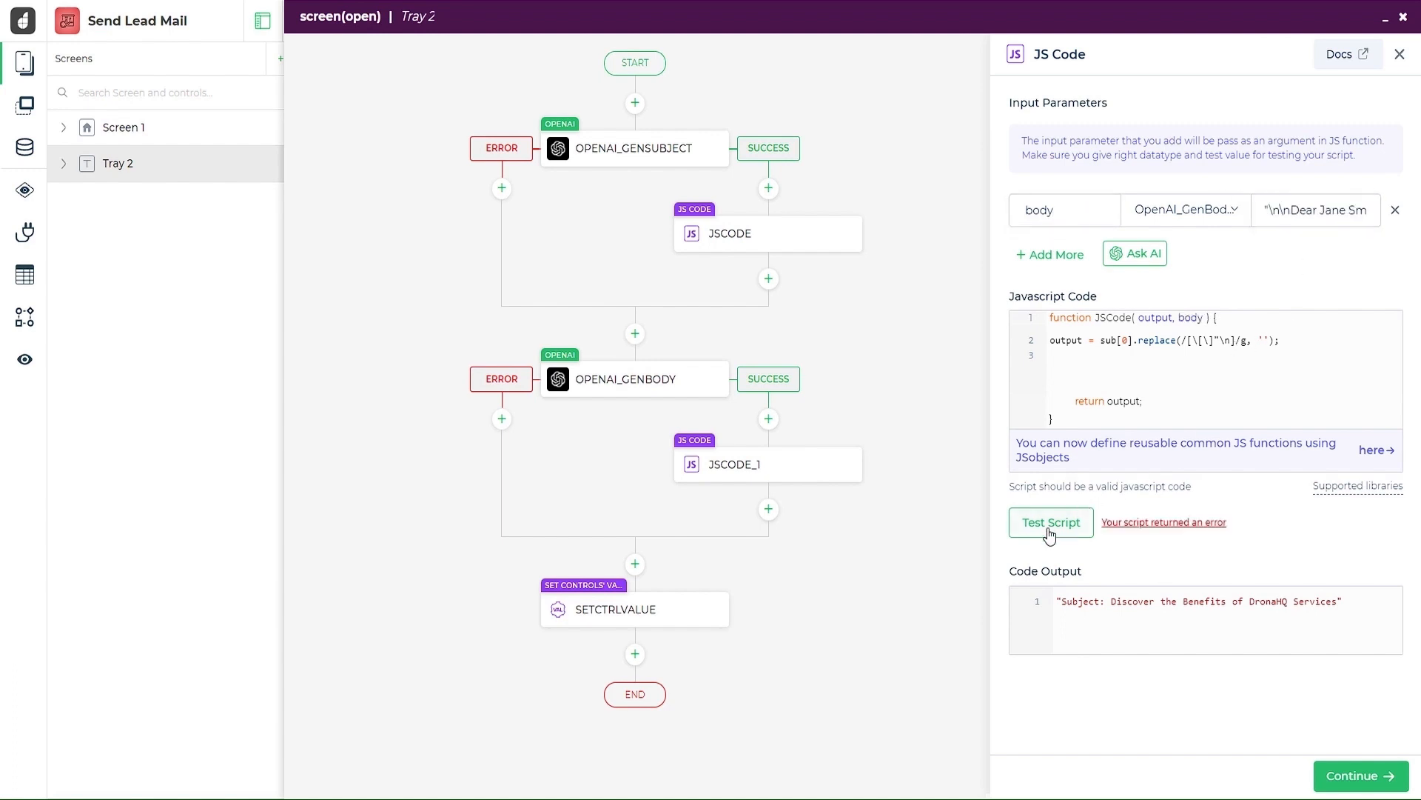
# Replace sub with body in JSCODE_1's script so it reads body[0].replace, and test the script again
pyautogui.click(1226, 377)
pyautogui.doubleClick(1110, 340)
pyautogui.write('body')
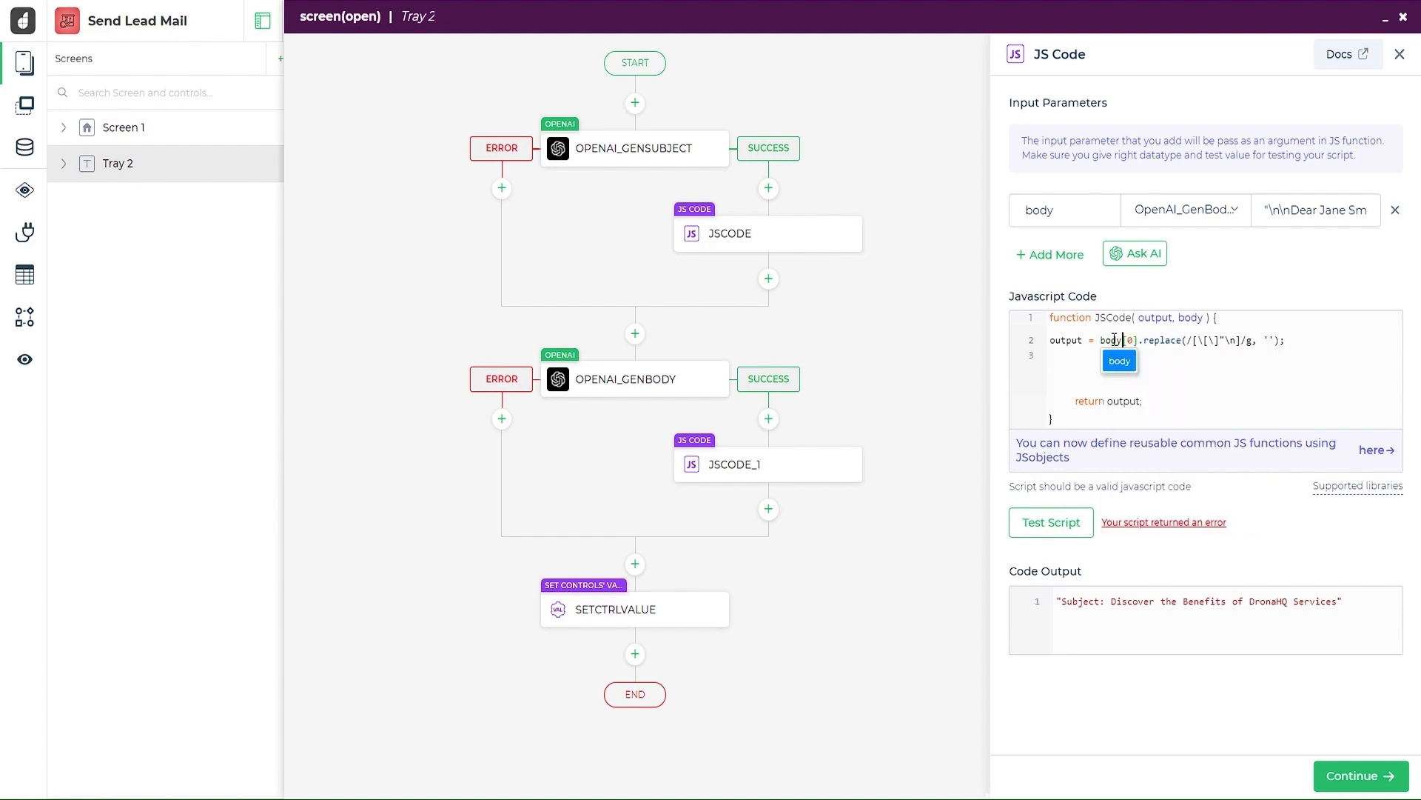
pyautogui.click(1064, 522)
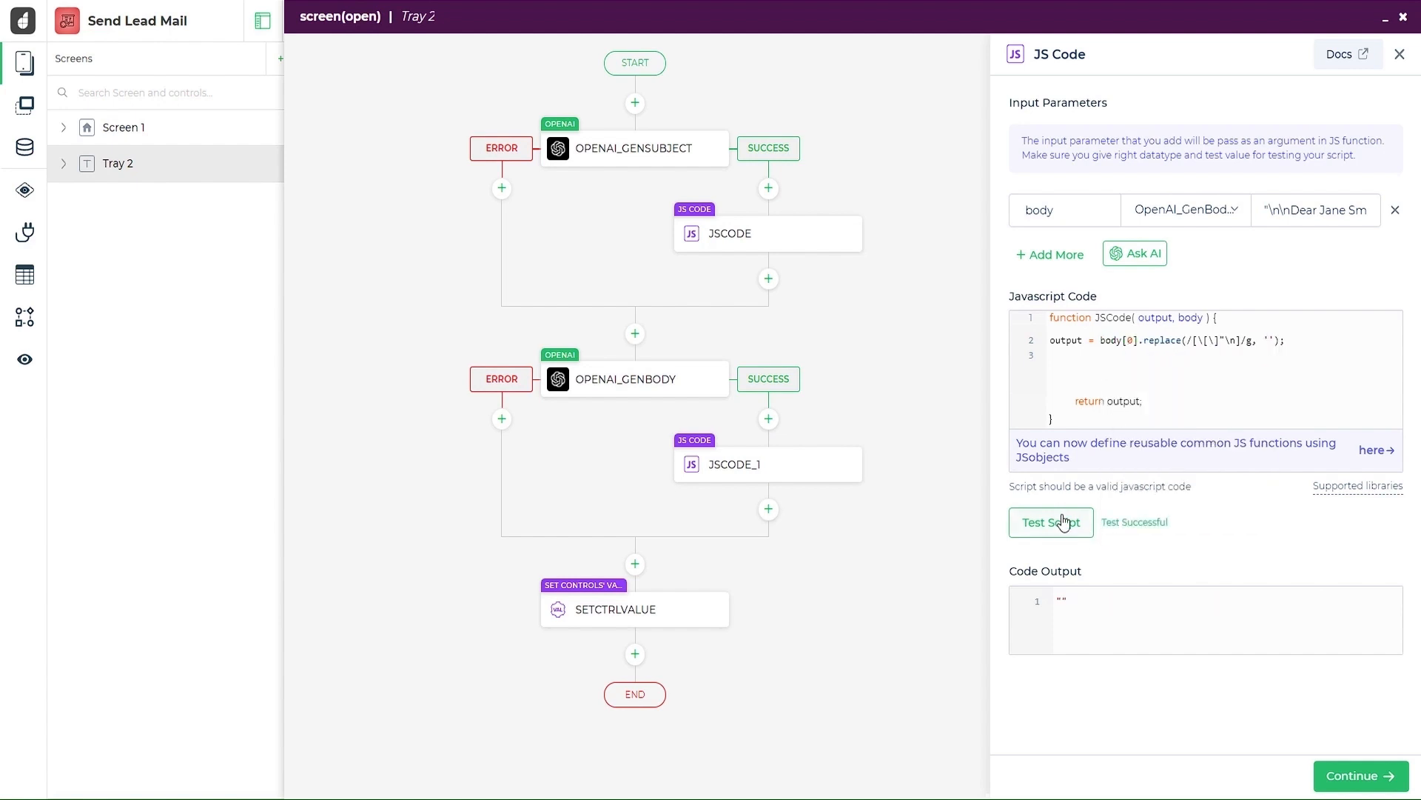
# Recheck the test value and source of the body parameter, keep its response variable mapped to output, and finish JSCODE_1
pyautogui.click(1268, 211)
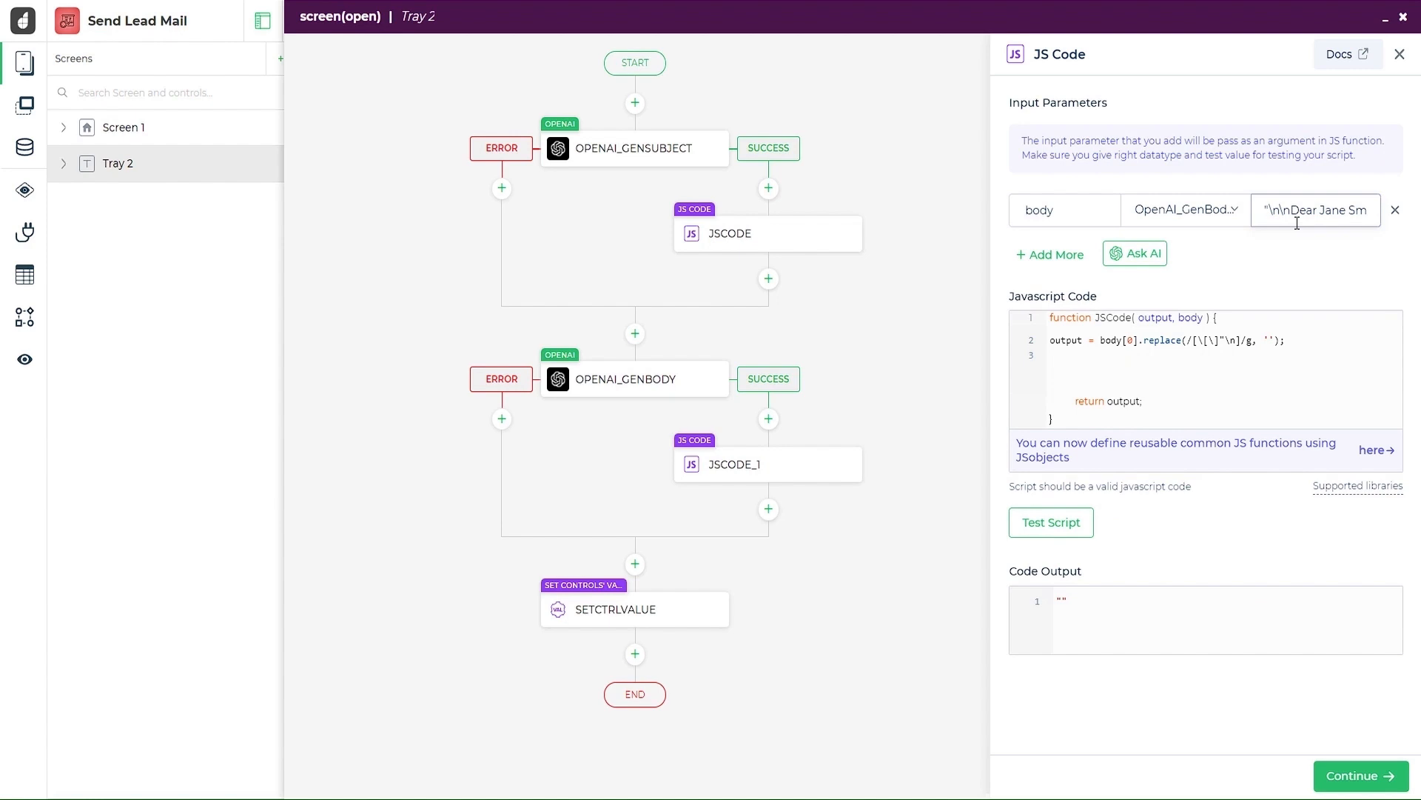
pyautogui.press('End')
pyautogui.click(1035, 522)
pyautogui.click(1203, 210)
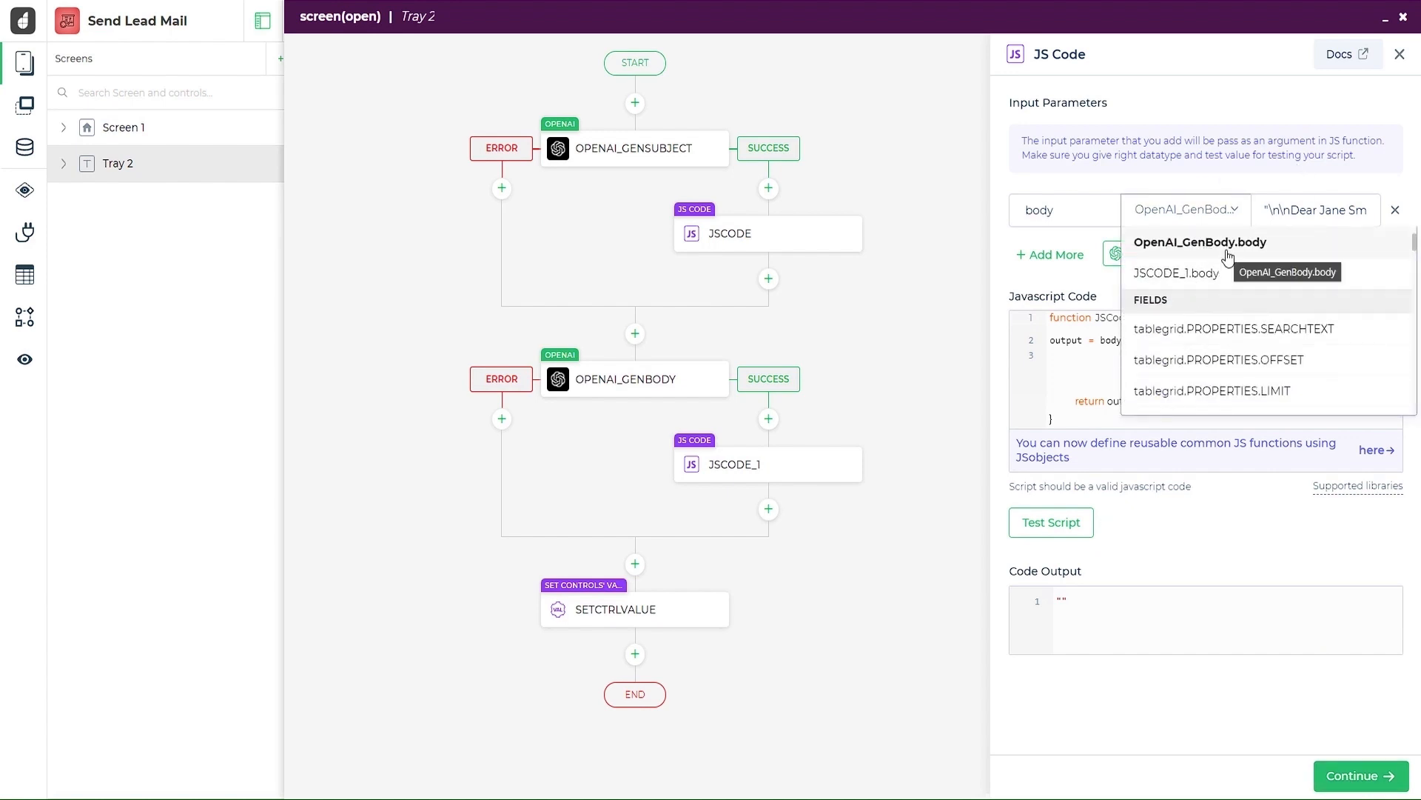
pyautogui.click(1358, 775)
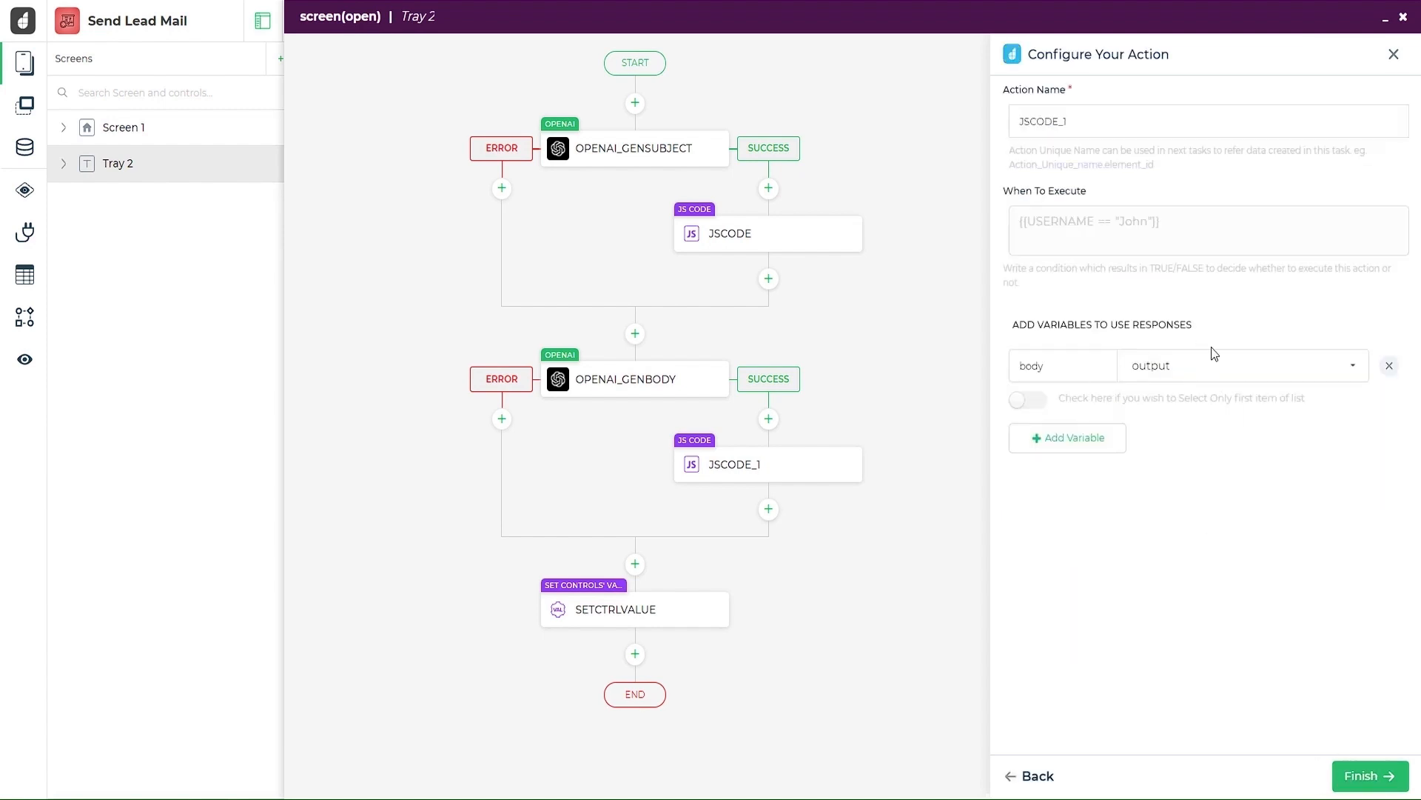
pyautogui.click(1256, 368)
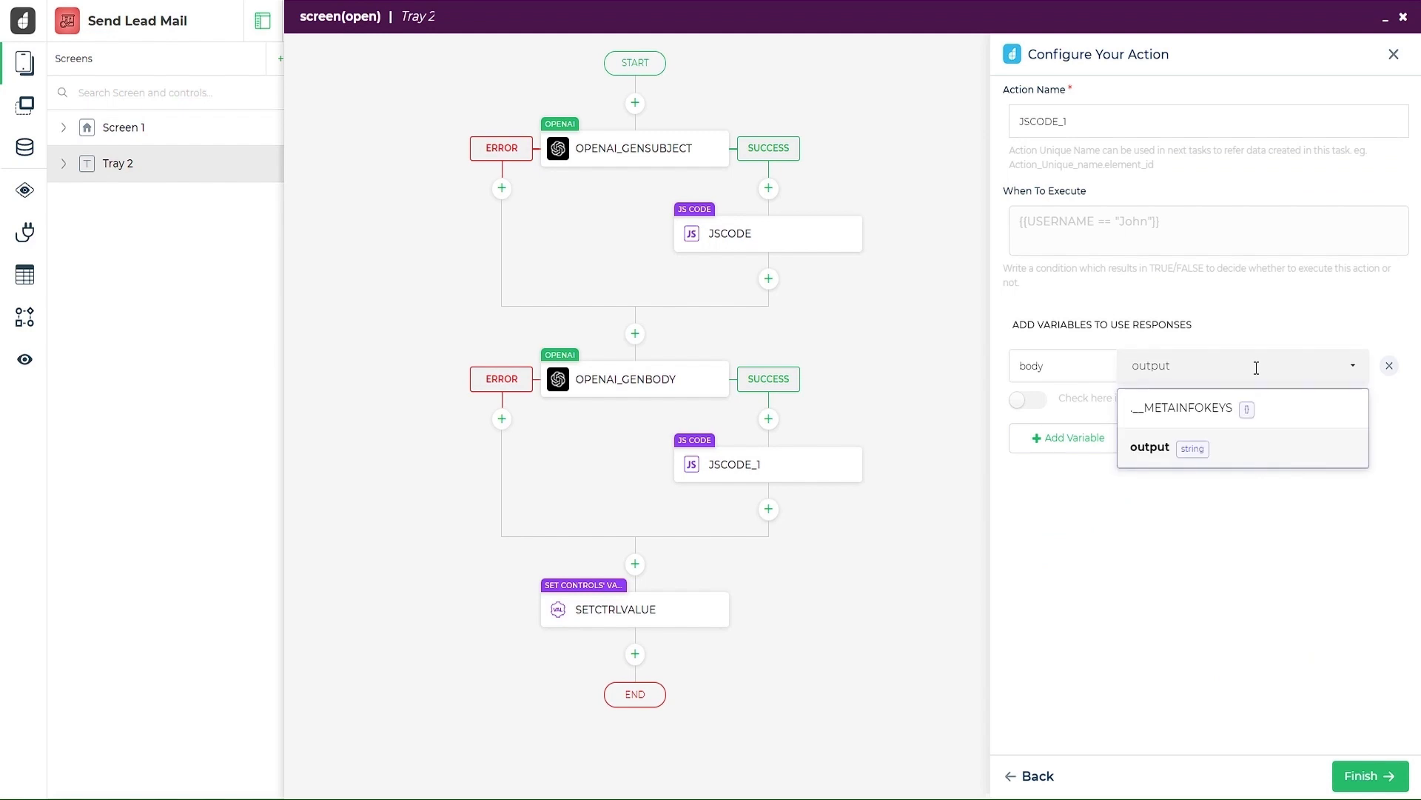
pyautogui.click(1369, 775)
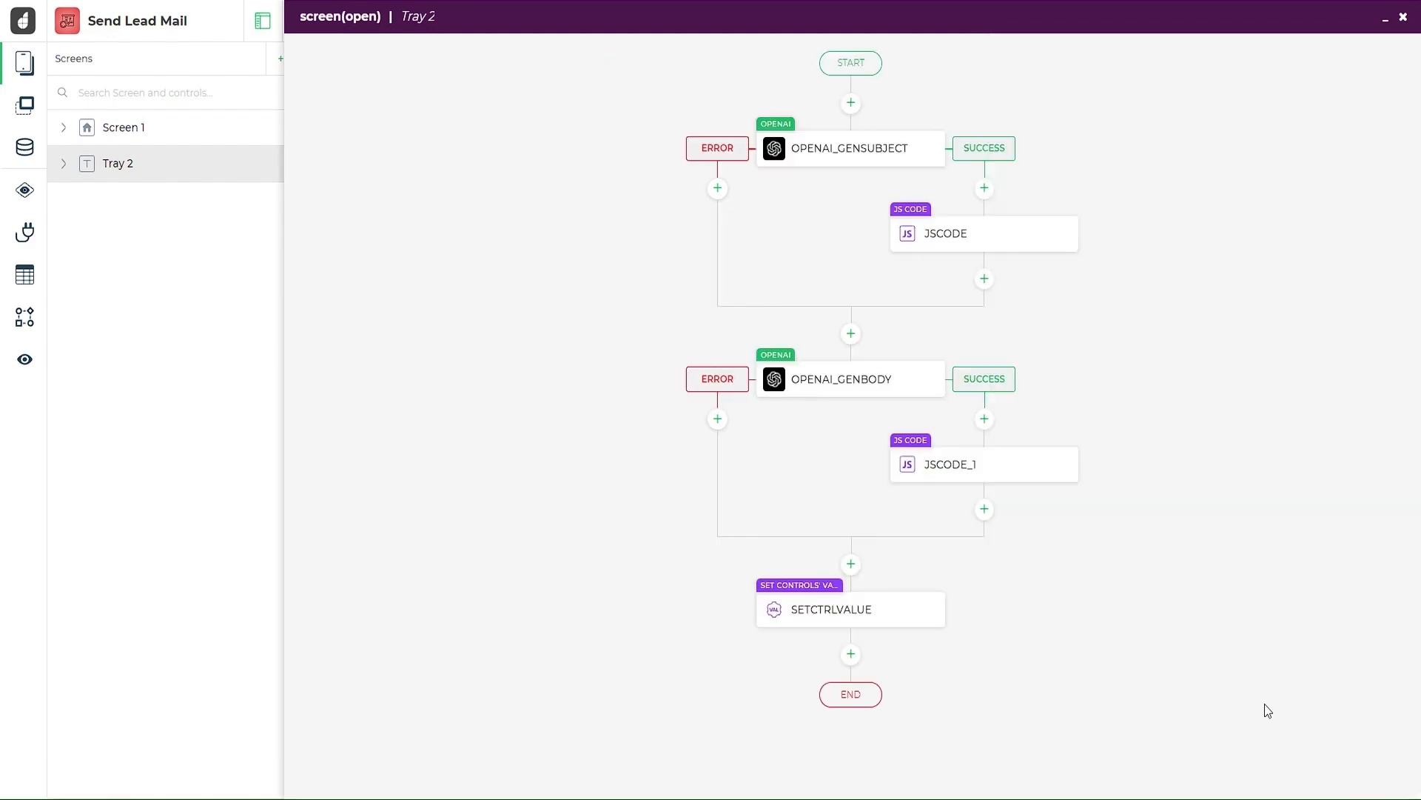
# Check the subject and richtexteditor values in the SETCTRLVALUE action, and close its configuration without changes
pyautogui.click(857, 610)
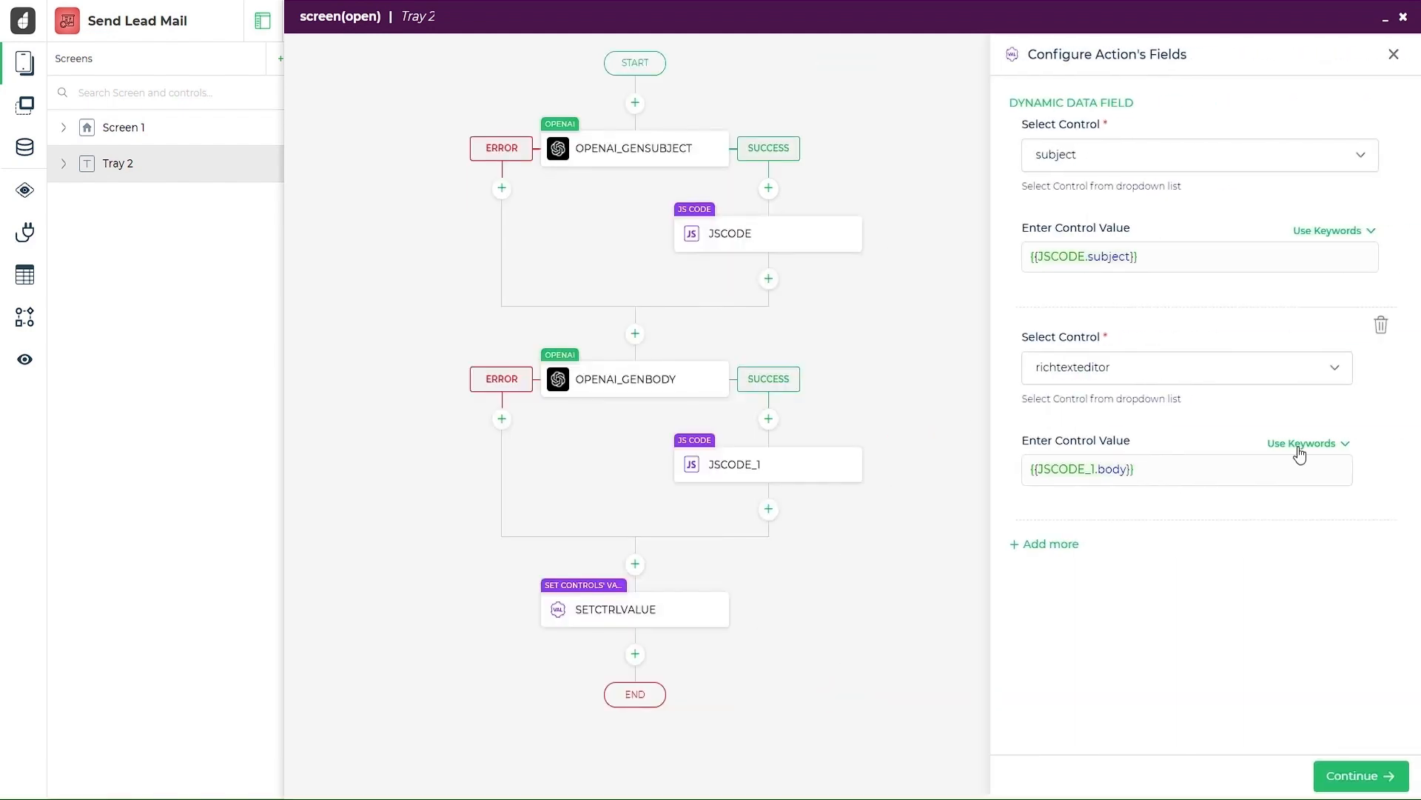
pyautogui.click(1301, 444)
pyautogui.click(1094, 466)
pyautogui.click(1091, 256)
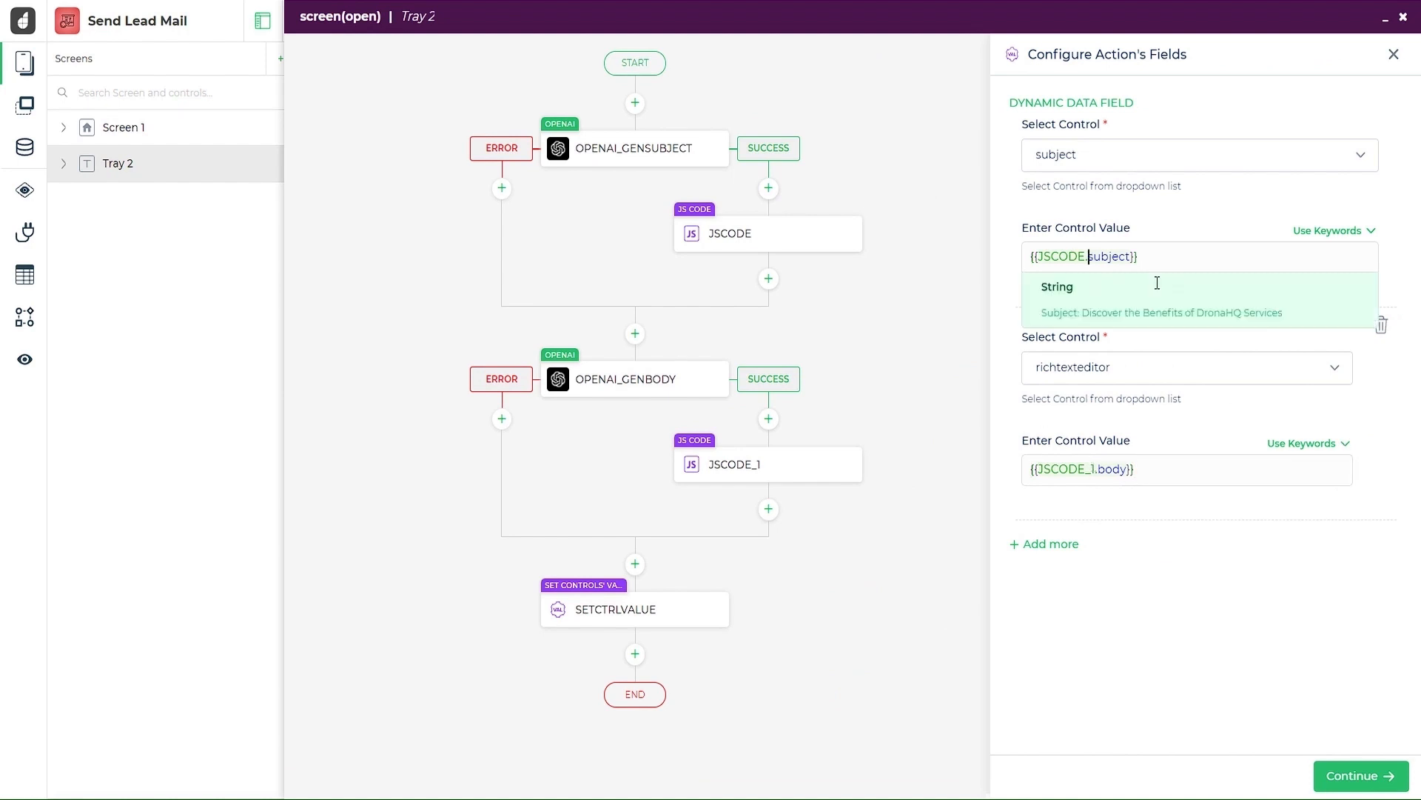
pyautogui.click(1203, 467)
pyautogui.click(1107, 468)
pyautogui.click(1086, 257)
pyautogui.click(1394, 54)
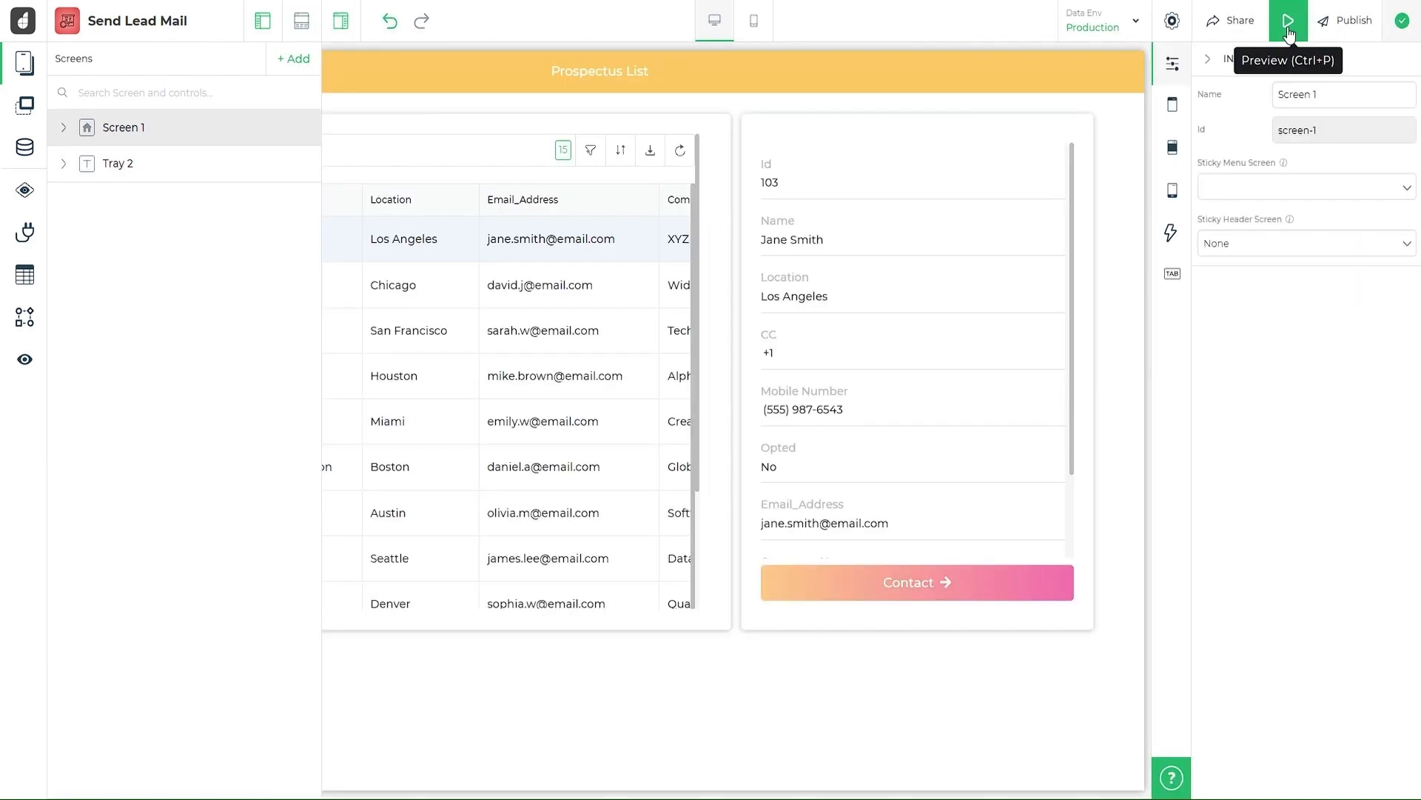
# Preview the app, select the Codentech lead, open its mail tray to check the generated subject and body, and close the preview
pyautogui.click(1288, 21)
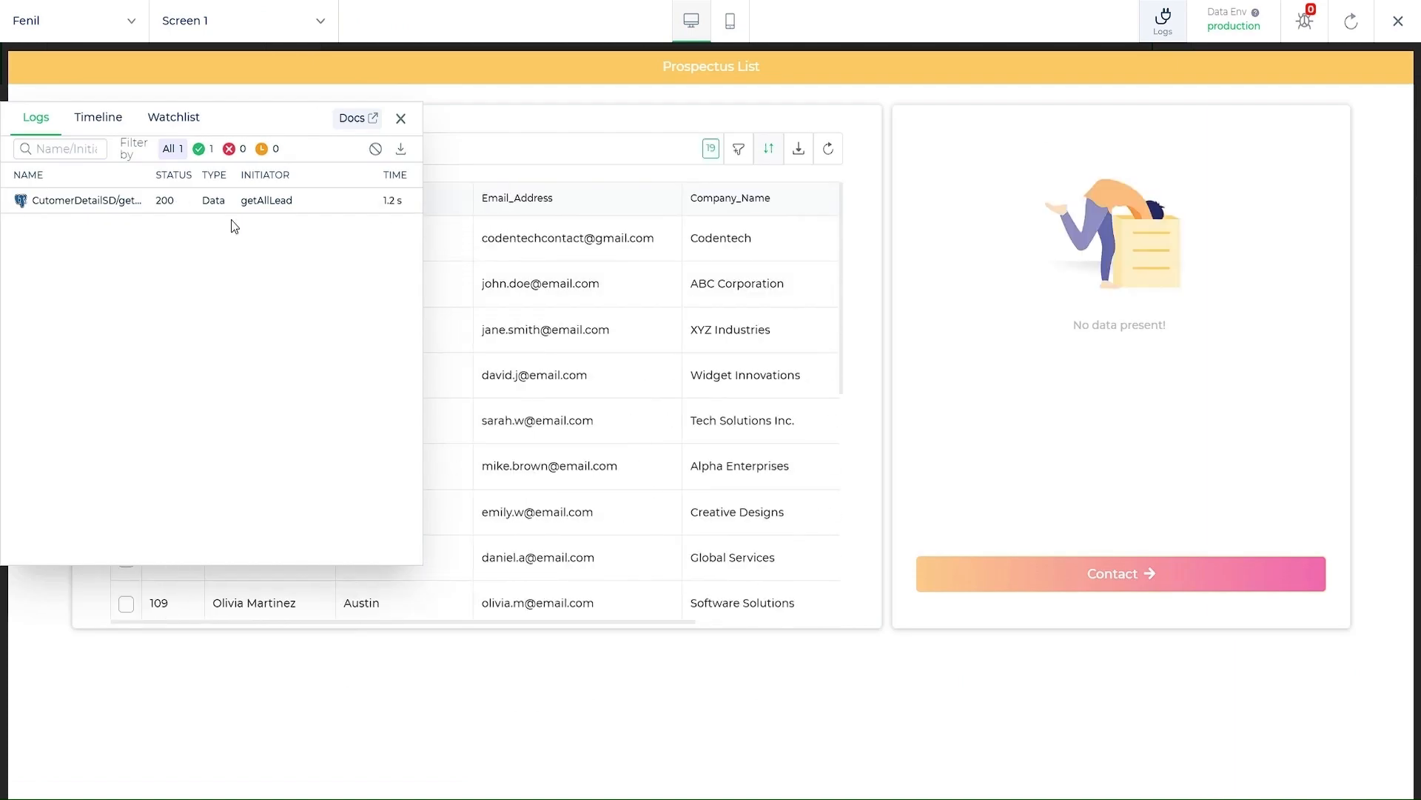
pyautogui.click(622, 248)
pyautogui.click(1133, 692)
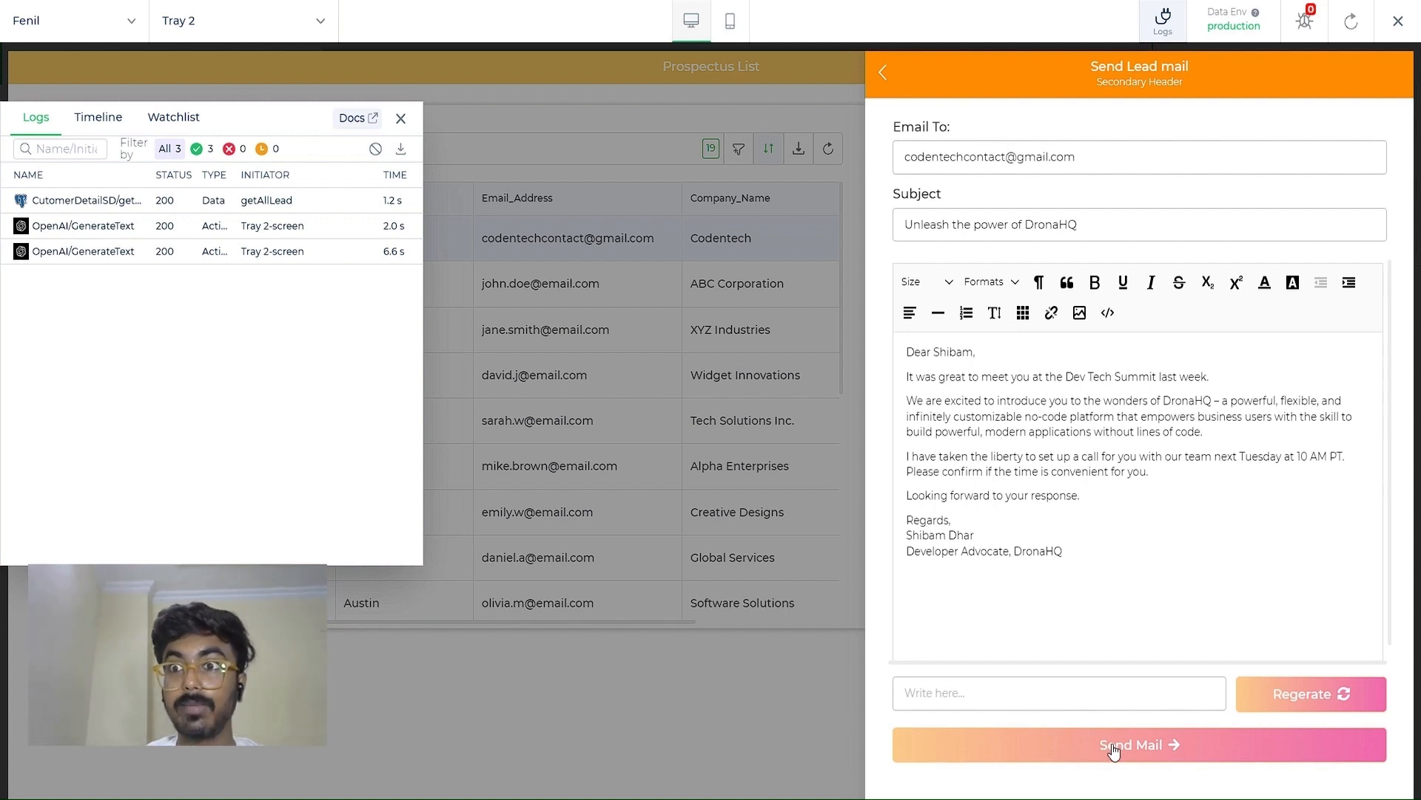
pyautogui.click(1397, 24)
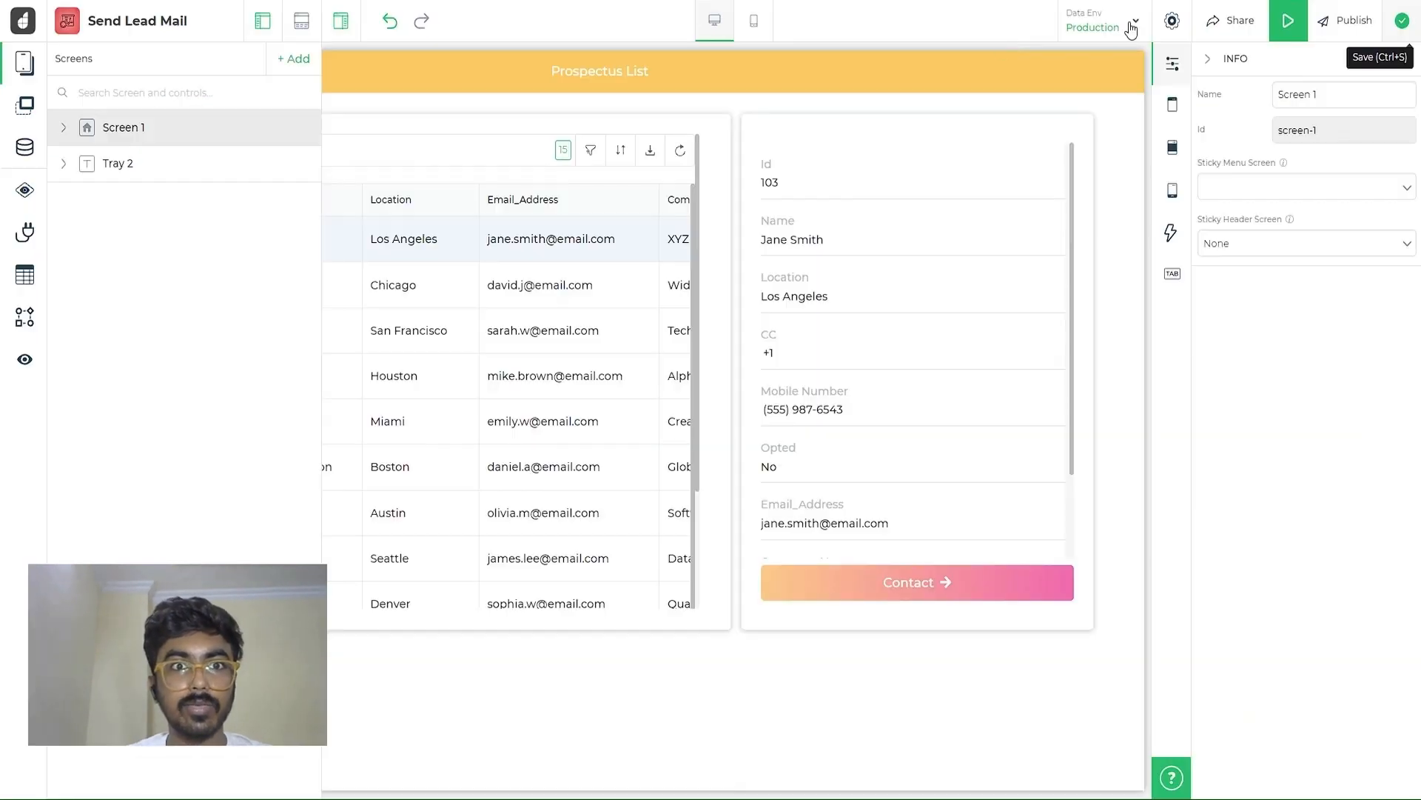
# Open the button_click action flow of Tray 2's Send Mail button and add a branch block
pyautogui.click(114, 163)
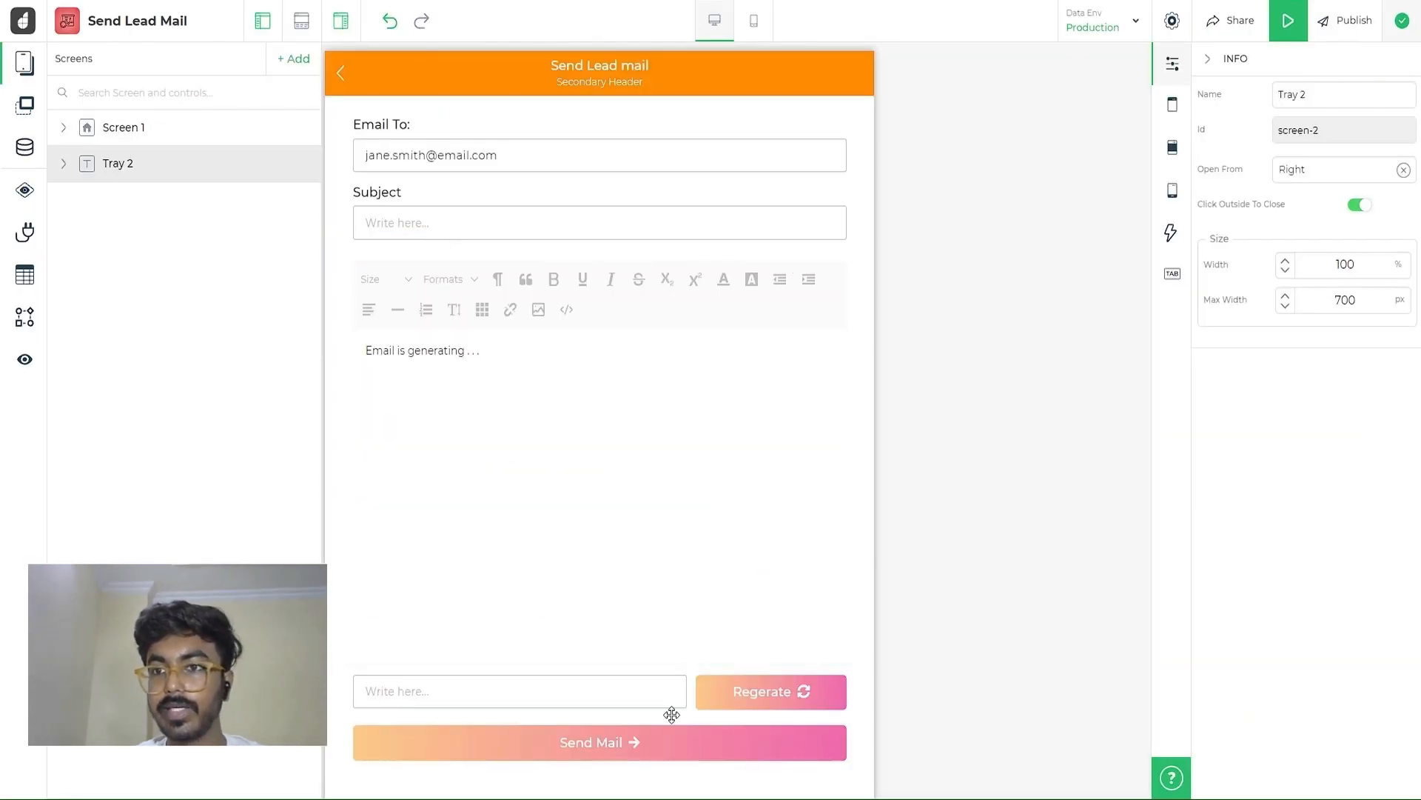
pyautogui.click(583, 748)
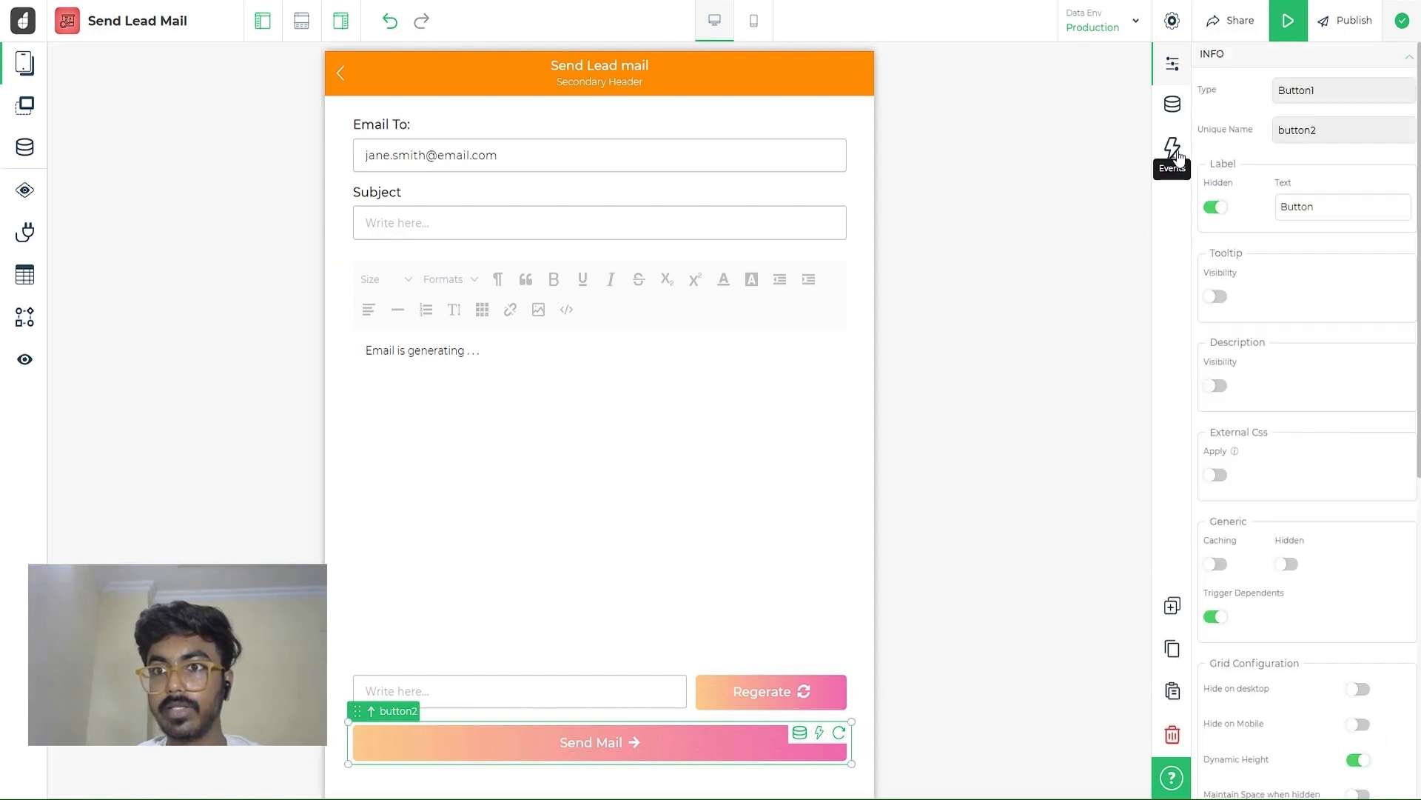
pyautogui.click(1176, 149)
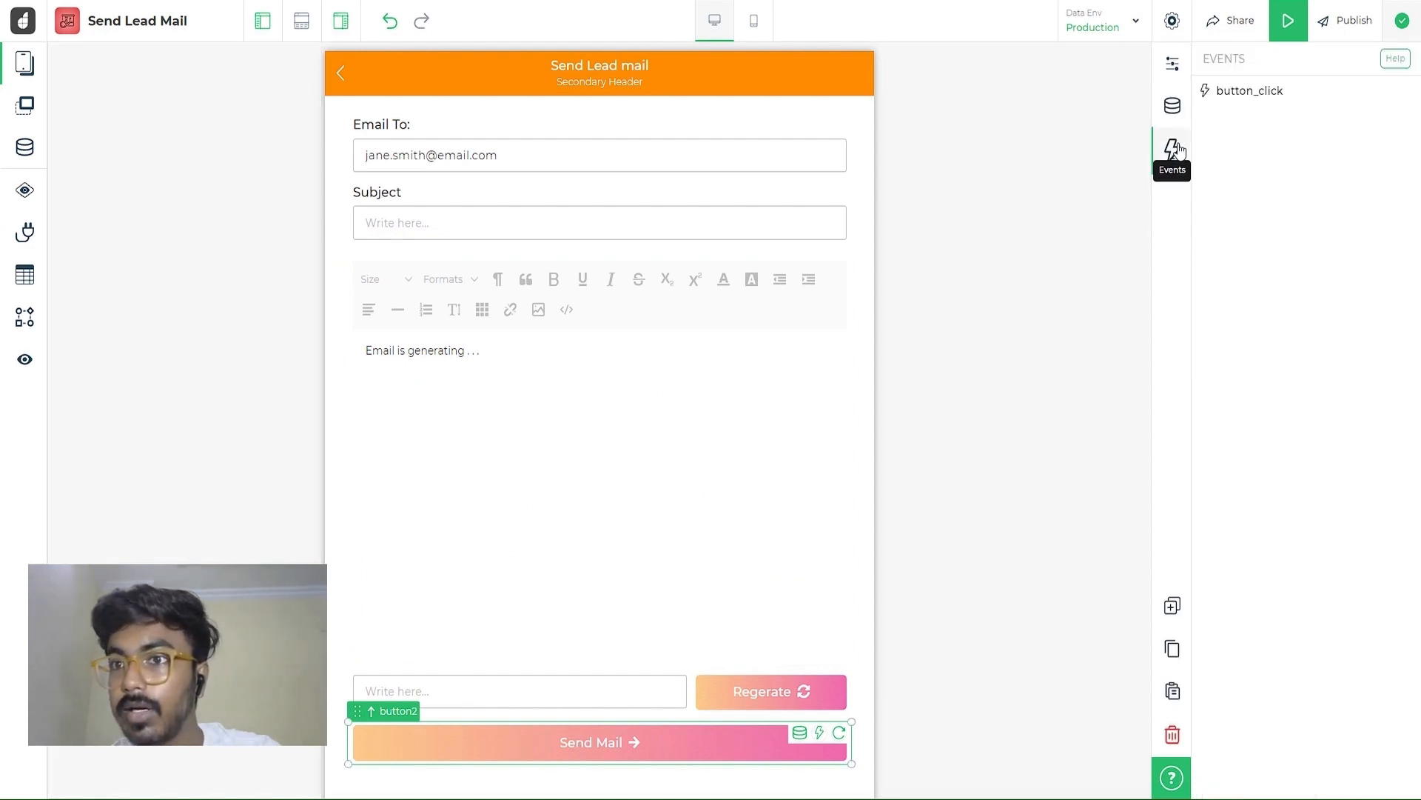
pyautogui.click(1209, 90)
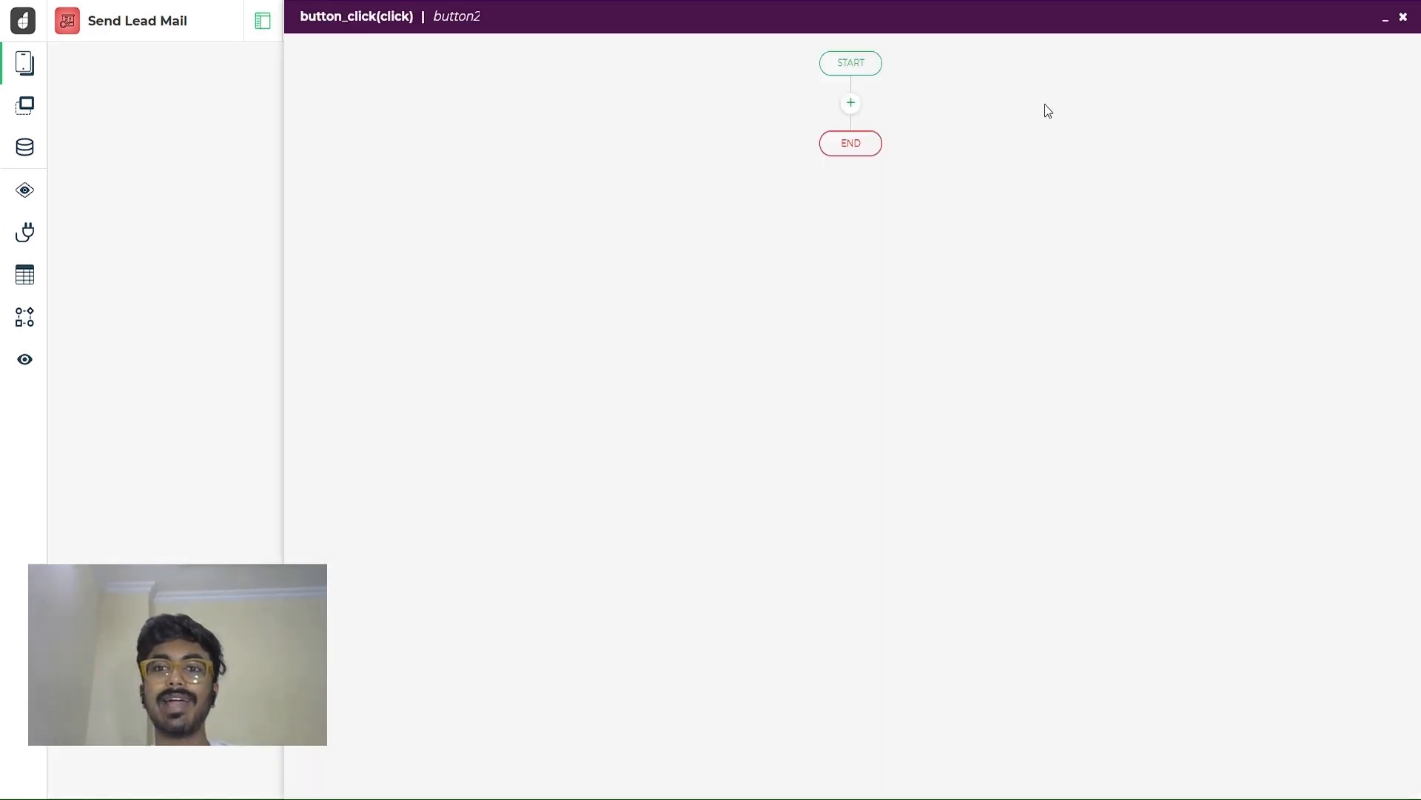
pyautogui.click(850, 104)
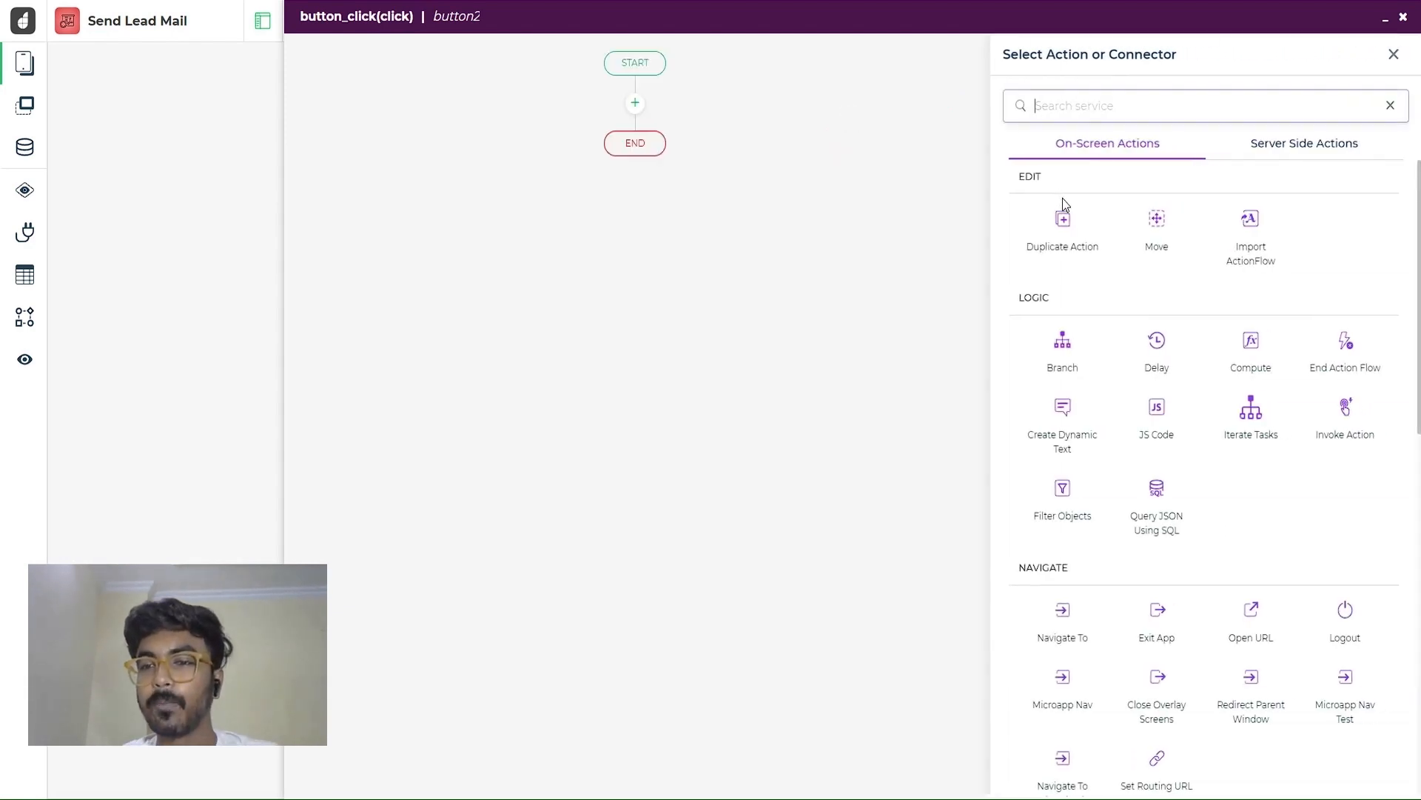
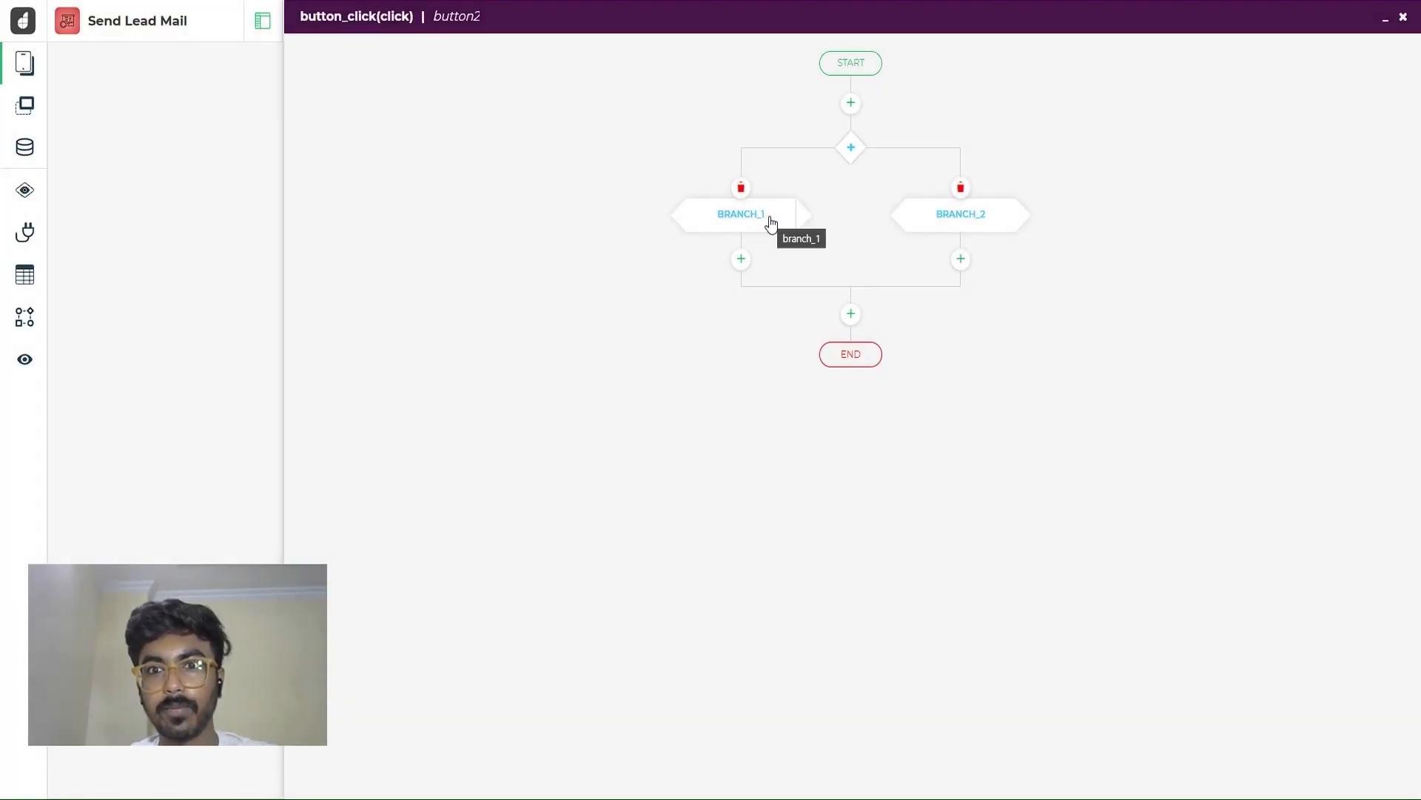
# Rename branch_2 in the button_click flow as send mail, leaving its condition empty
pyautogui.click(960, 218)
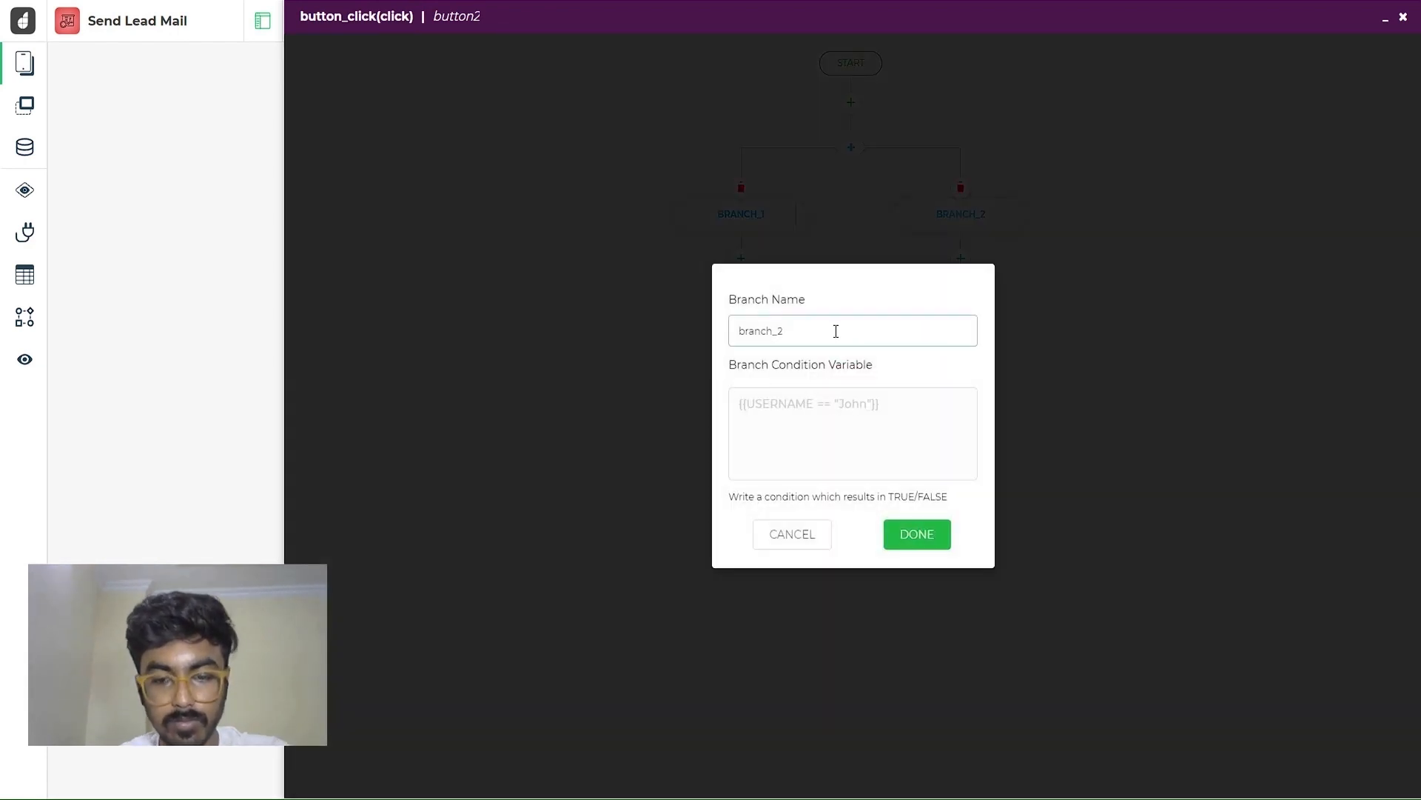
pyautogui.hotkey('ctrl', 'a')
pyautogui.write('send ma')
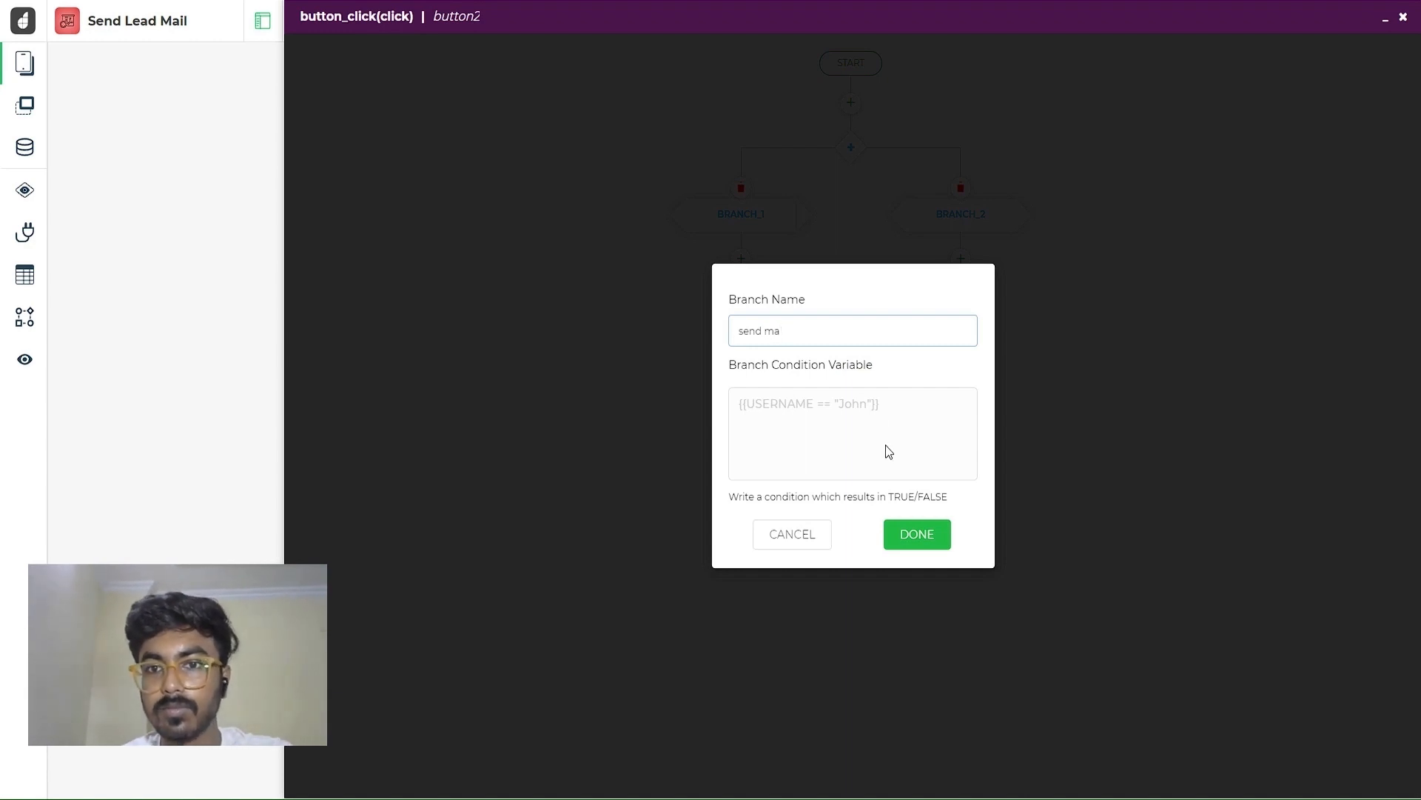
pyautogui.write('il')
pyautogui.click(925, 535)
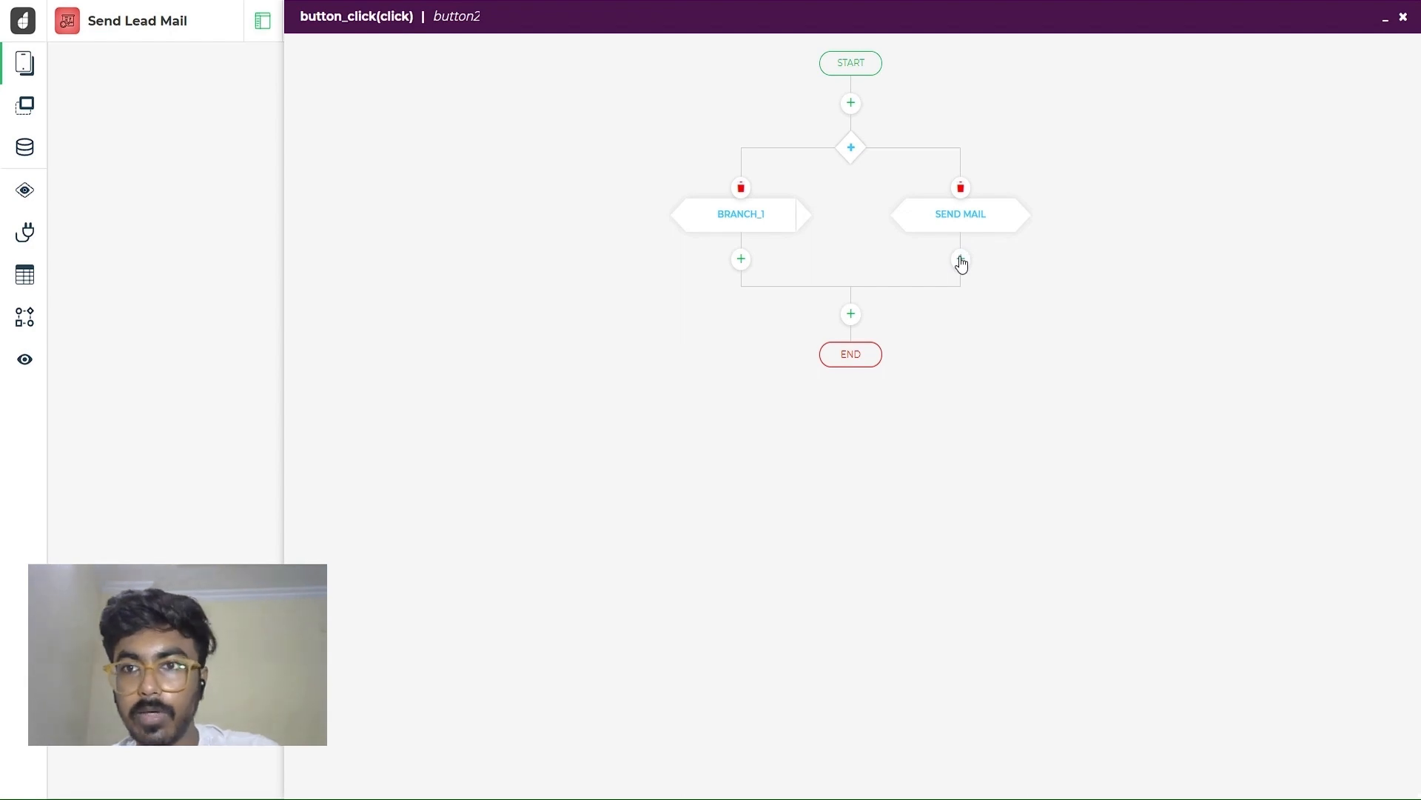
# Find the Gmail connector among the server-side actions and add its SendMail action under the send mail branch
pyautogui.click(961, 260)
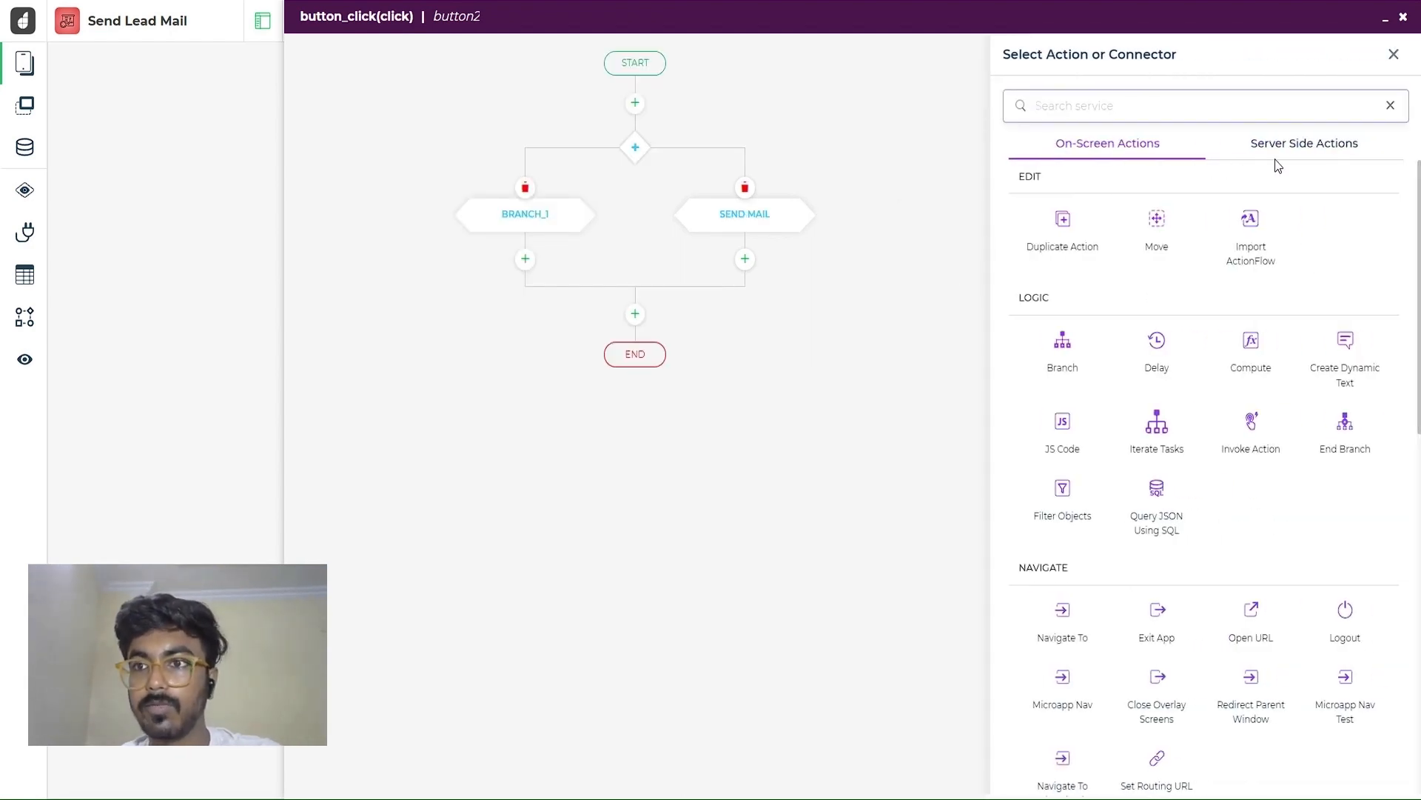
pyautogui.click(1288, 147)
pyautogui.click(1309, 97)
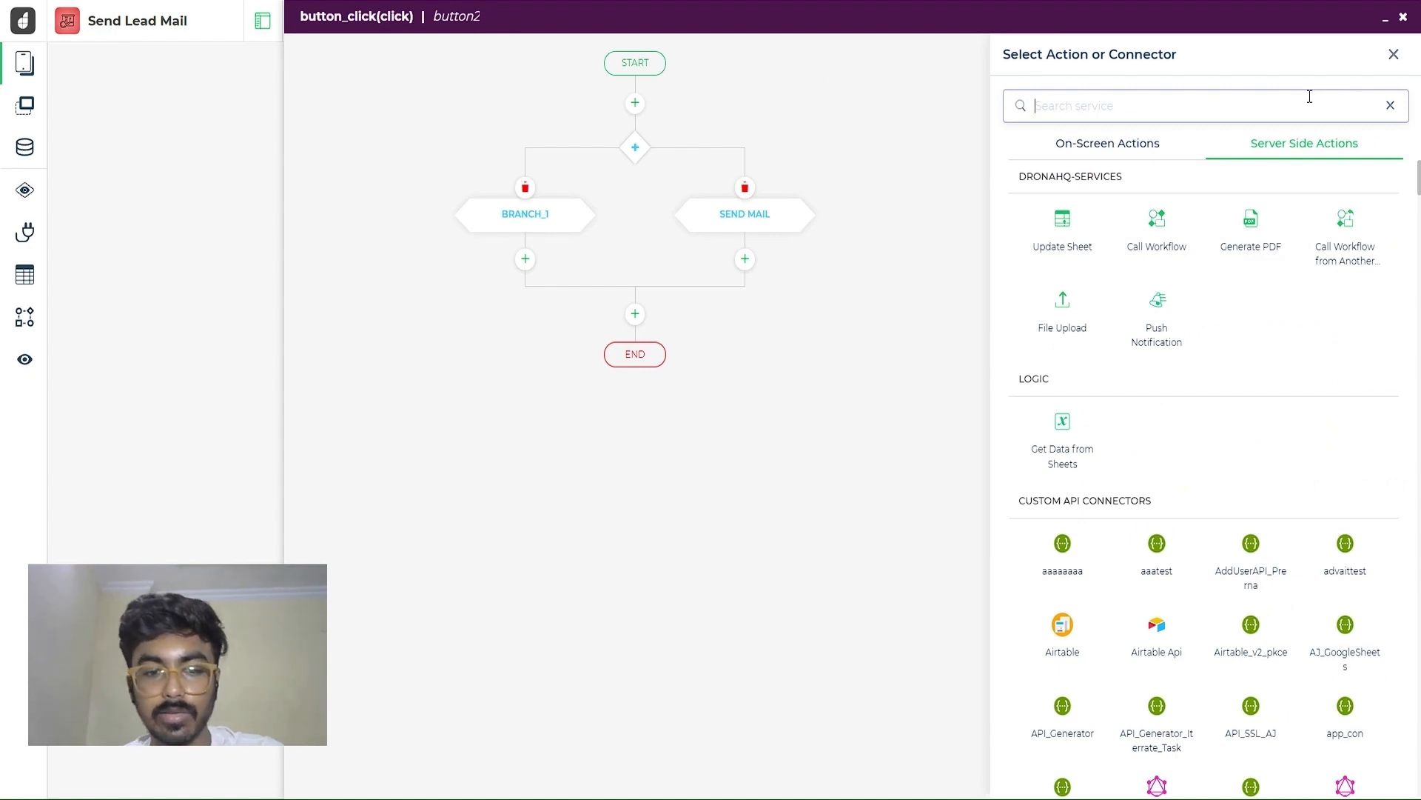
pyautogui.write('ga')
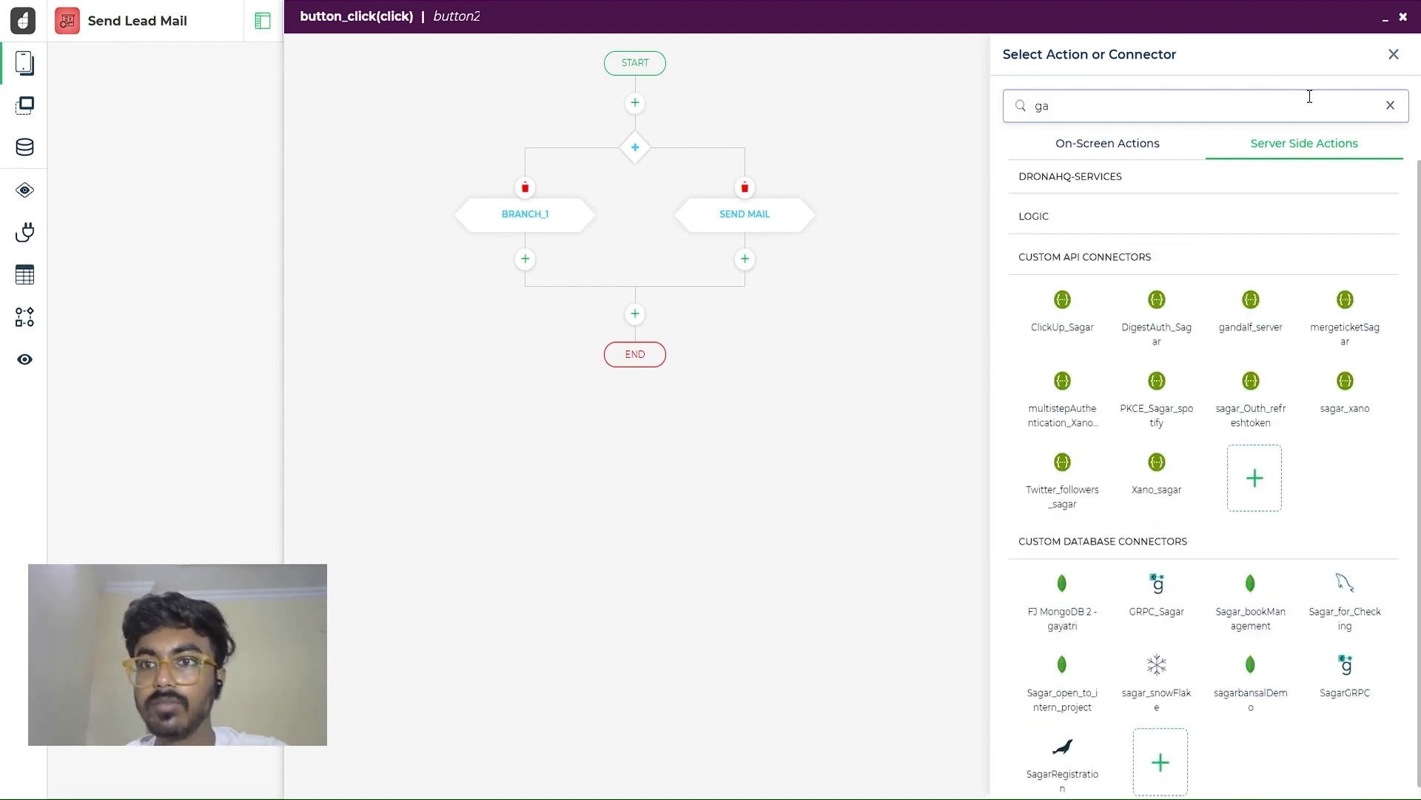
pyautogui.press('BackSpace')
pyautogui.write('mail')
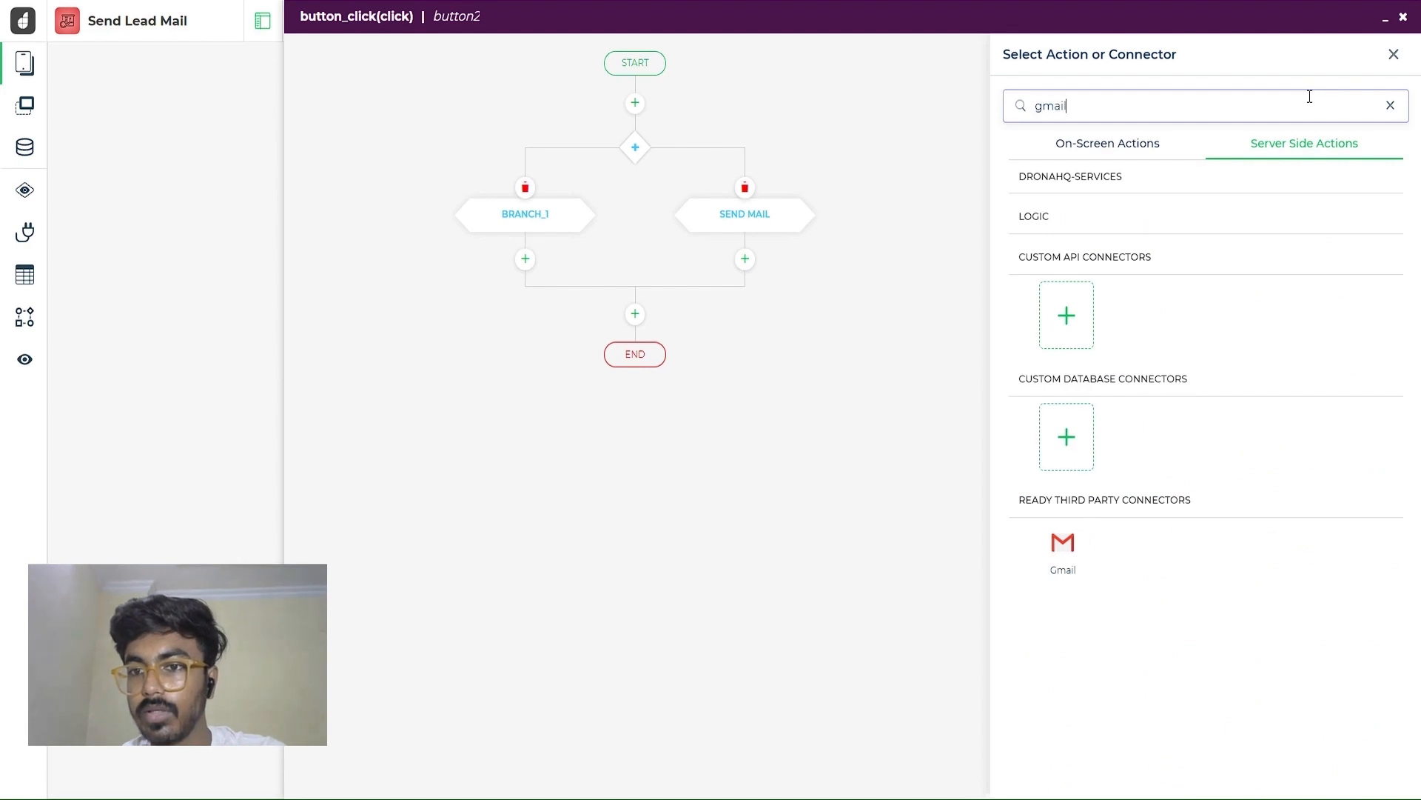
pyautogui.click(1059, 561)
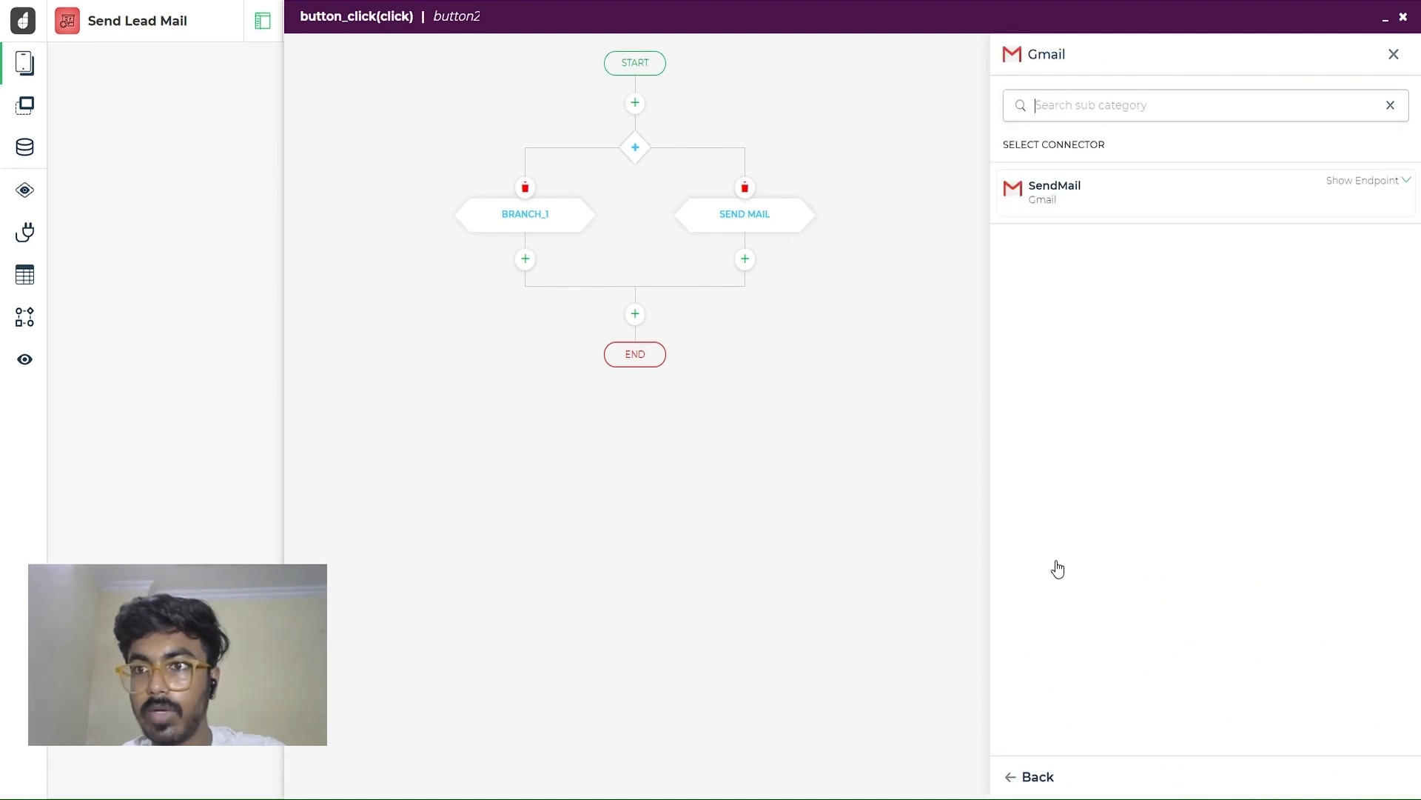
pyautogui.click(1217, 197)
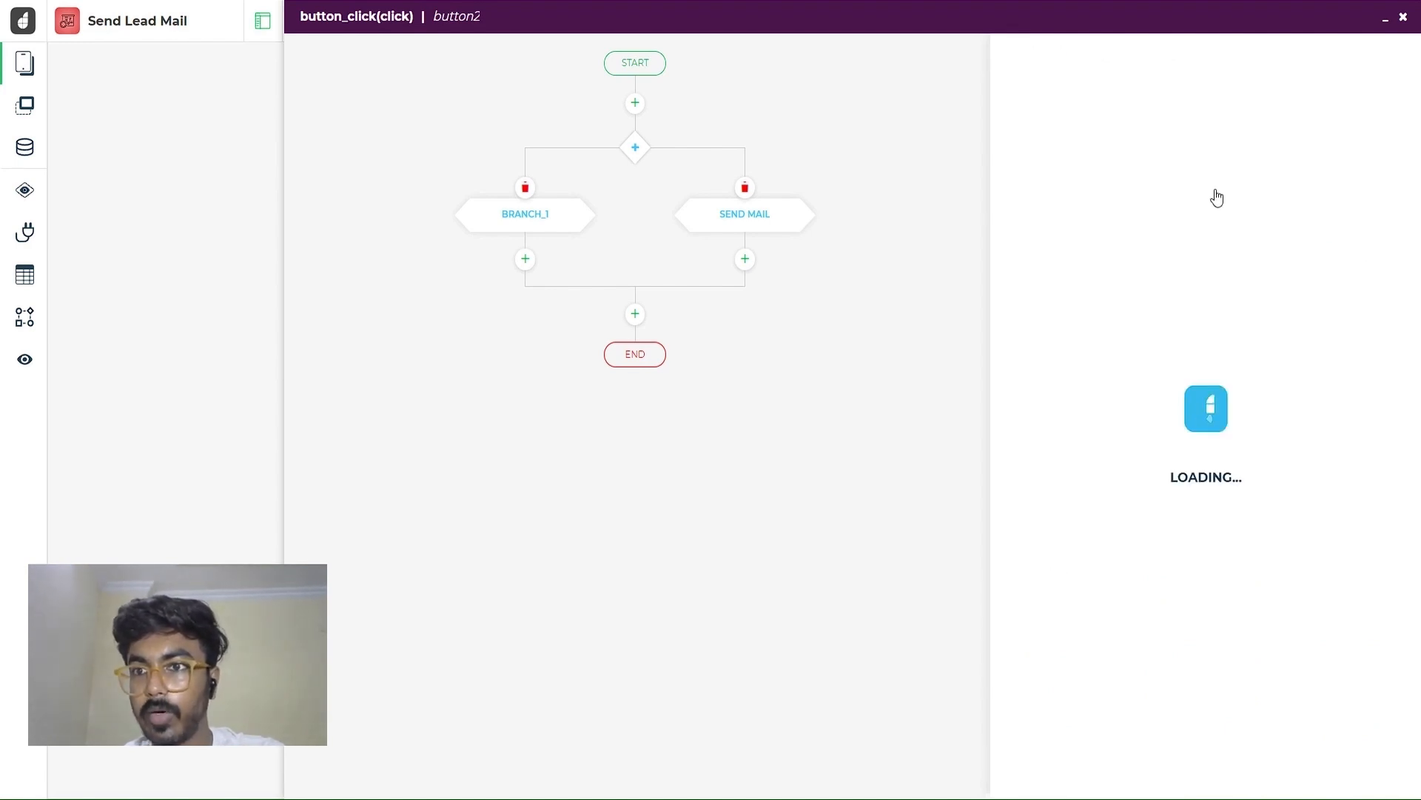
# Use the TeamDeltecs account for the production environment of Gmail SendMail and continue to its configuration
pyautogui.click(1285, 133)
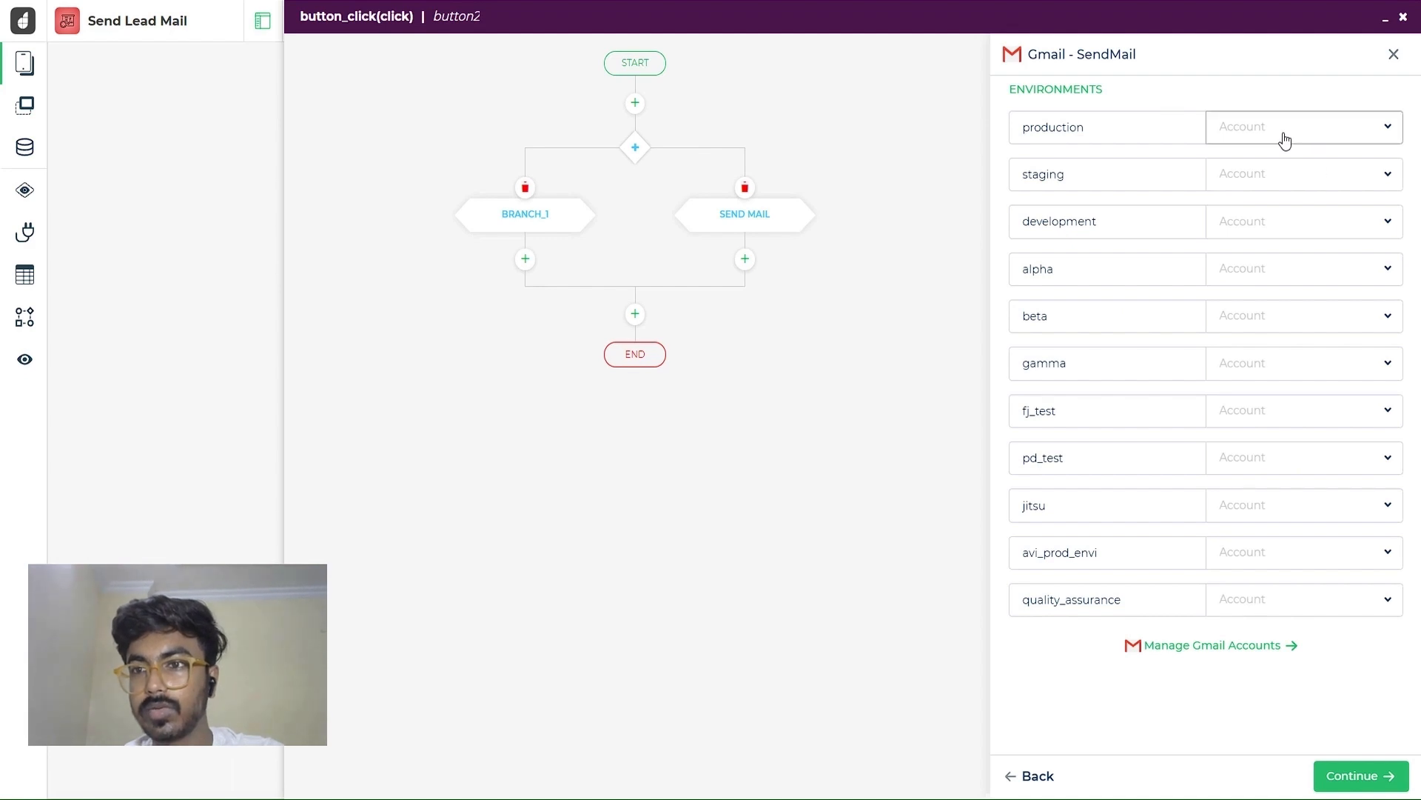
pyautogui.click(1249, 174)
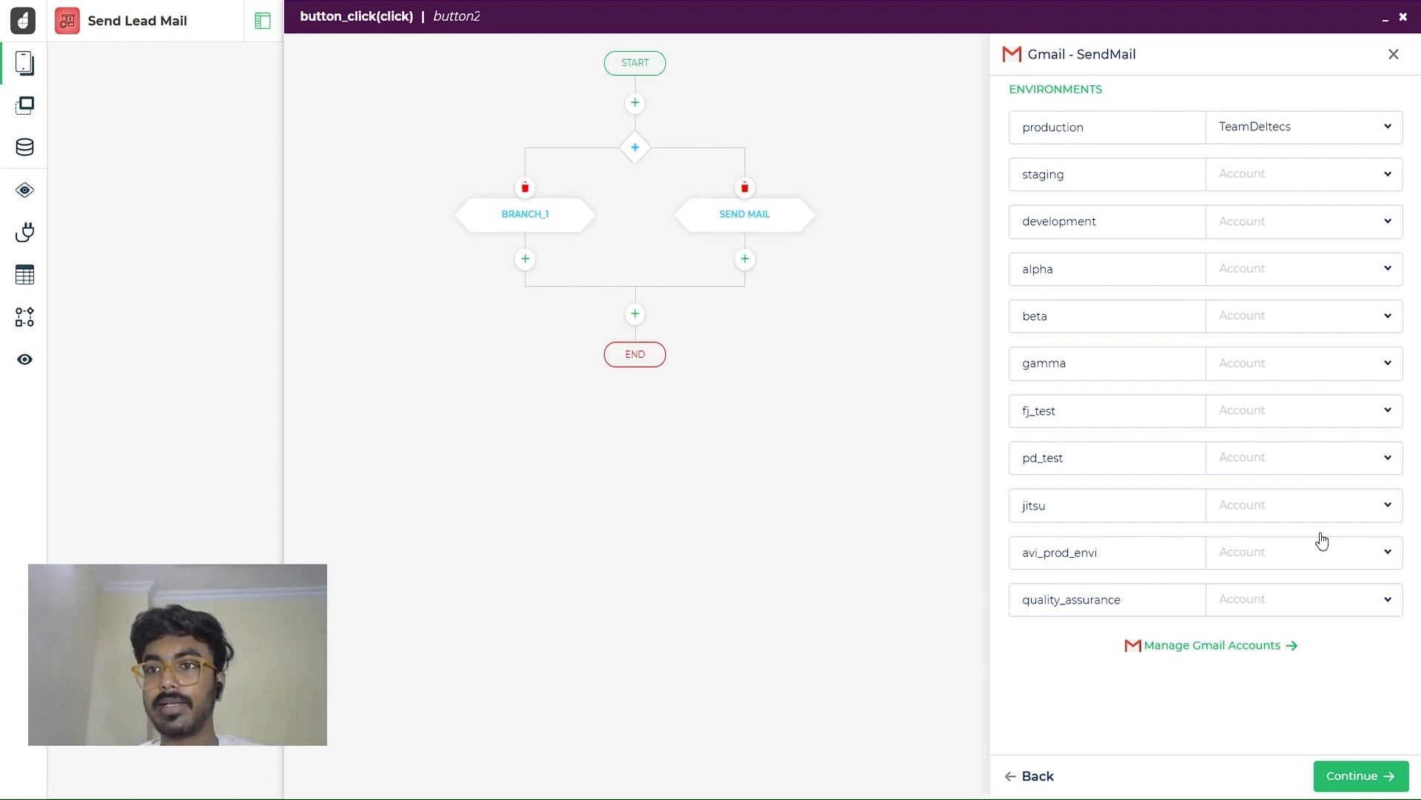
pyautogui.click(1345, 779)
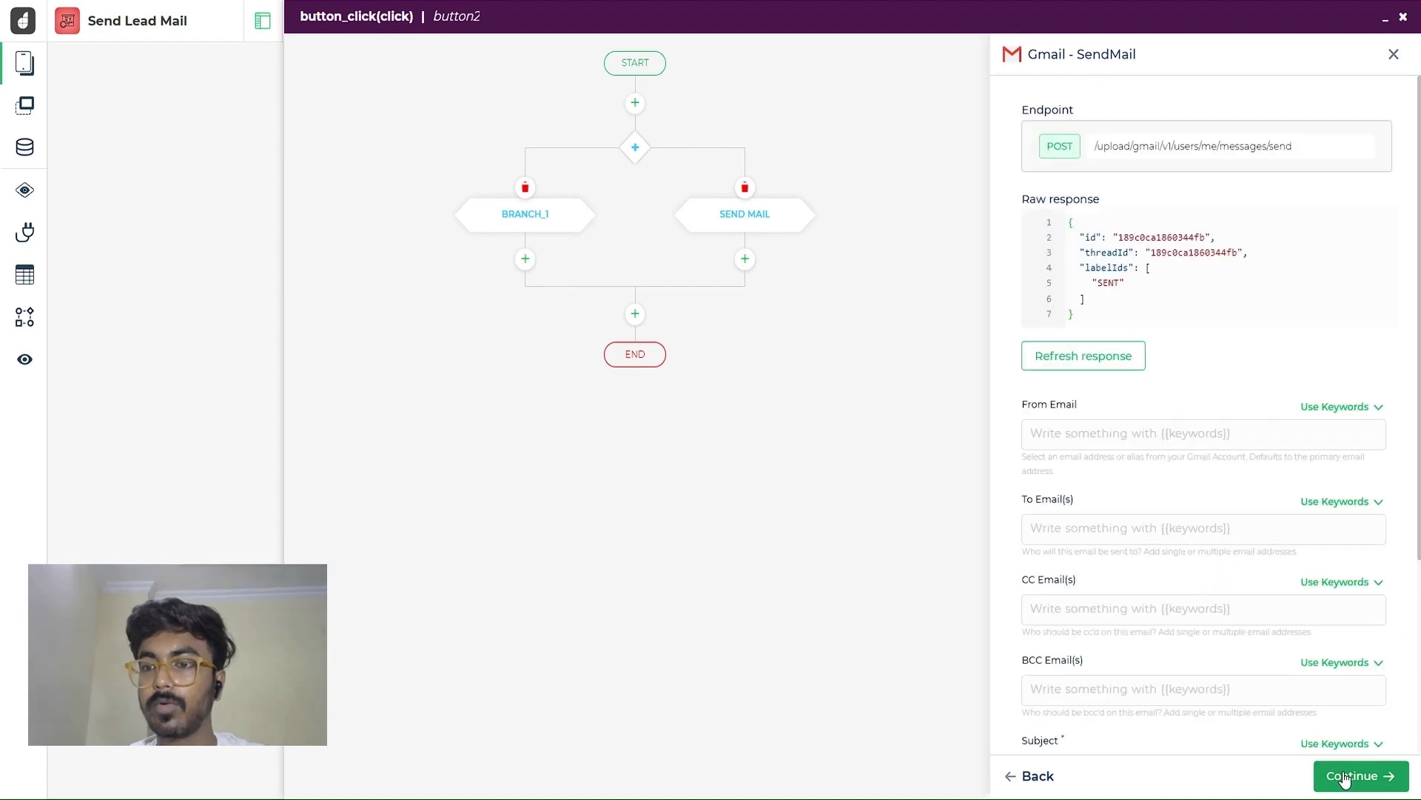
# Set SendMail's From Email to the {{USEREMAIL}} keyword
pyautogui.click(1319, 409)
pyautogui.click(1214, 487)
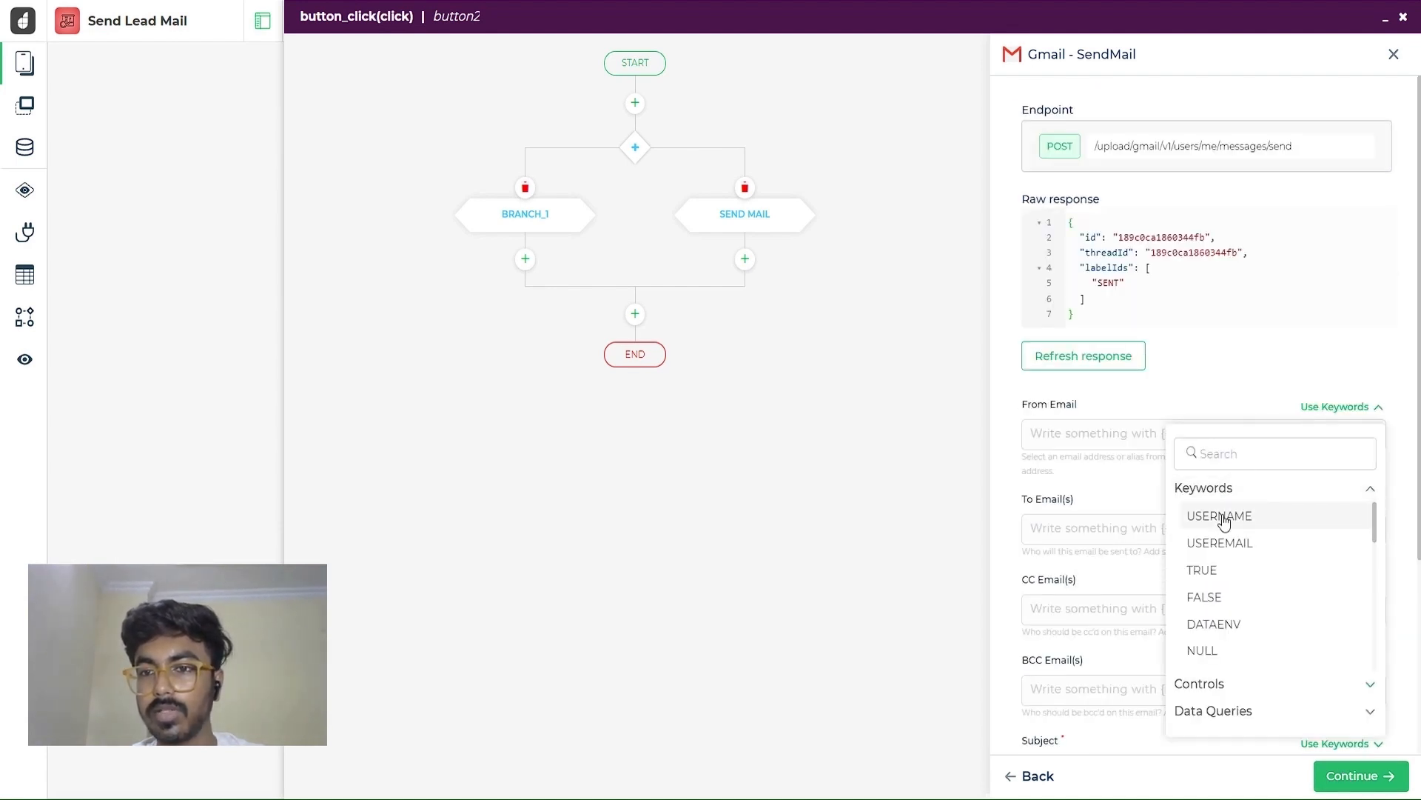
pyautogui.click(1221, 517)
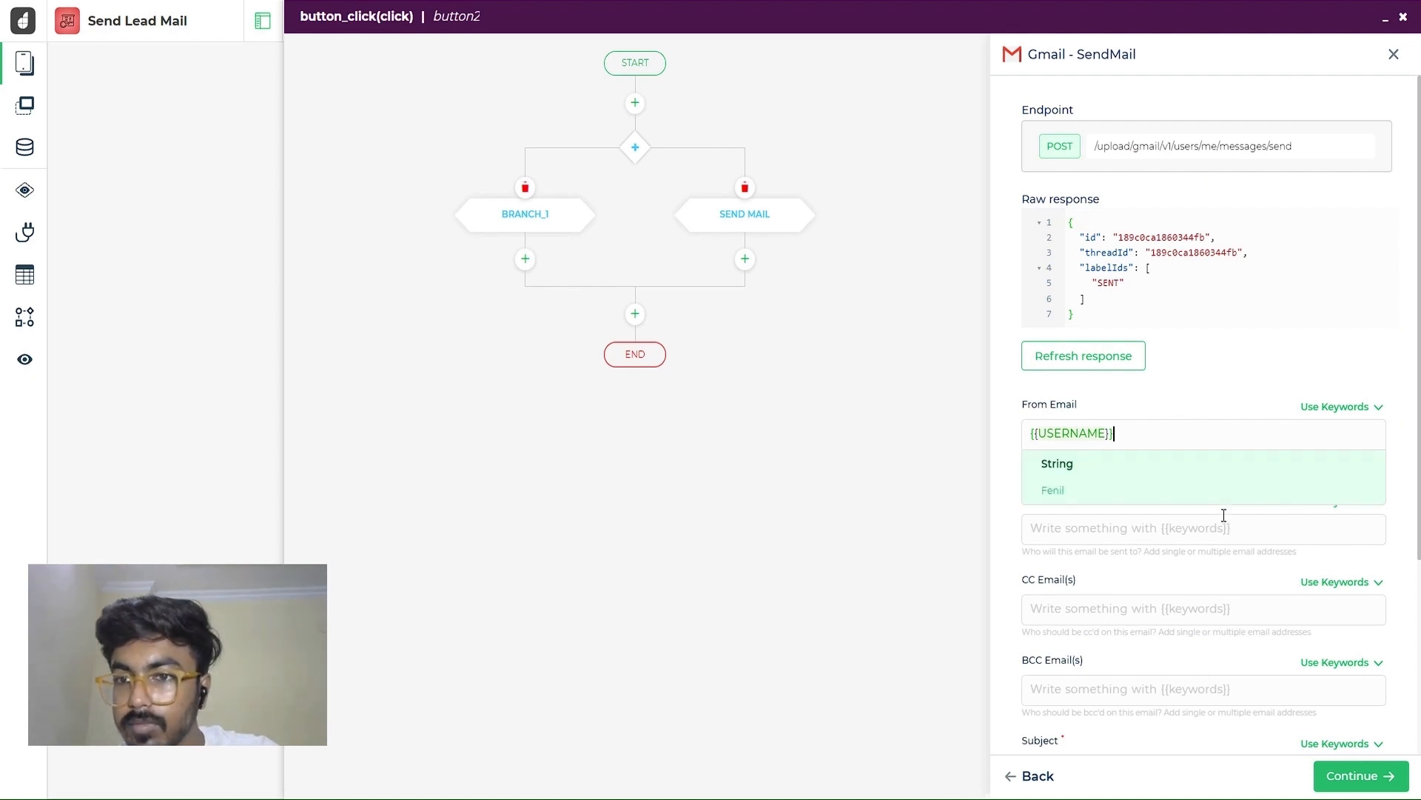
pyautogui.press('Left')
pyautogui.press('Left')
pyautogui.press('Left')
pyautogui.press('BackSpace')
pyautogui.press('BackSpace')
pyautogui.press('BackSpace')
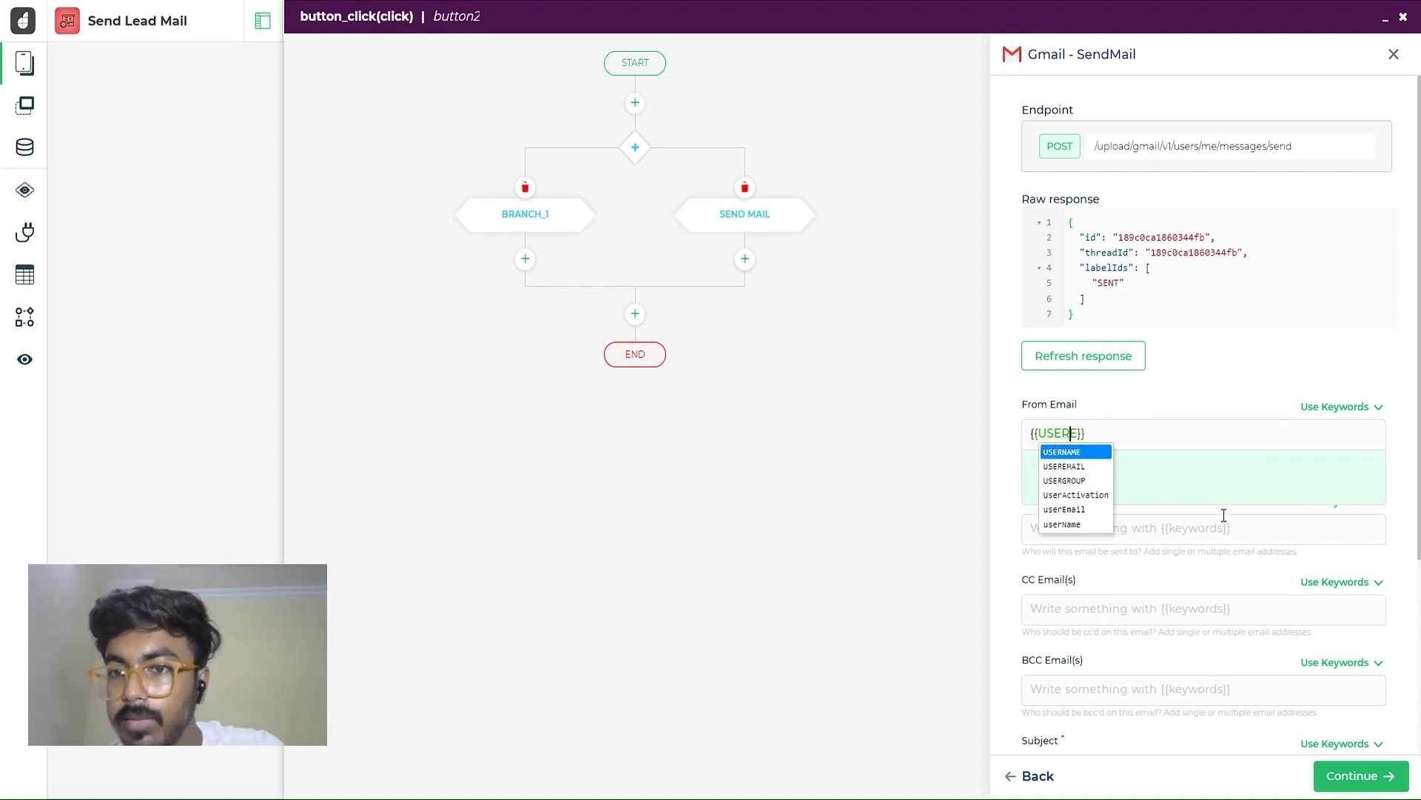
pyautogui.write('EMAIL')
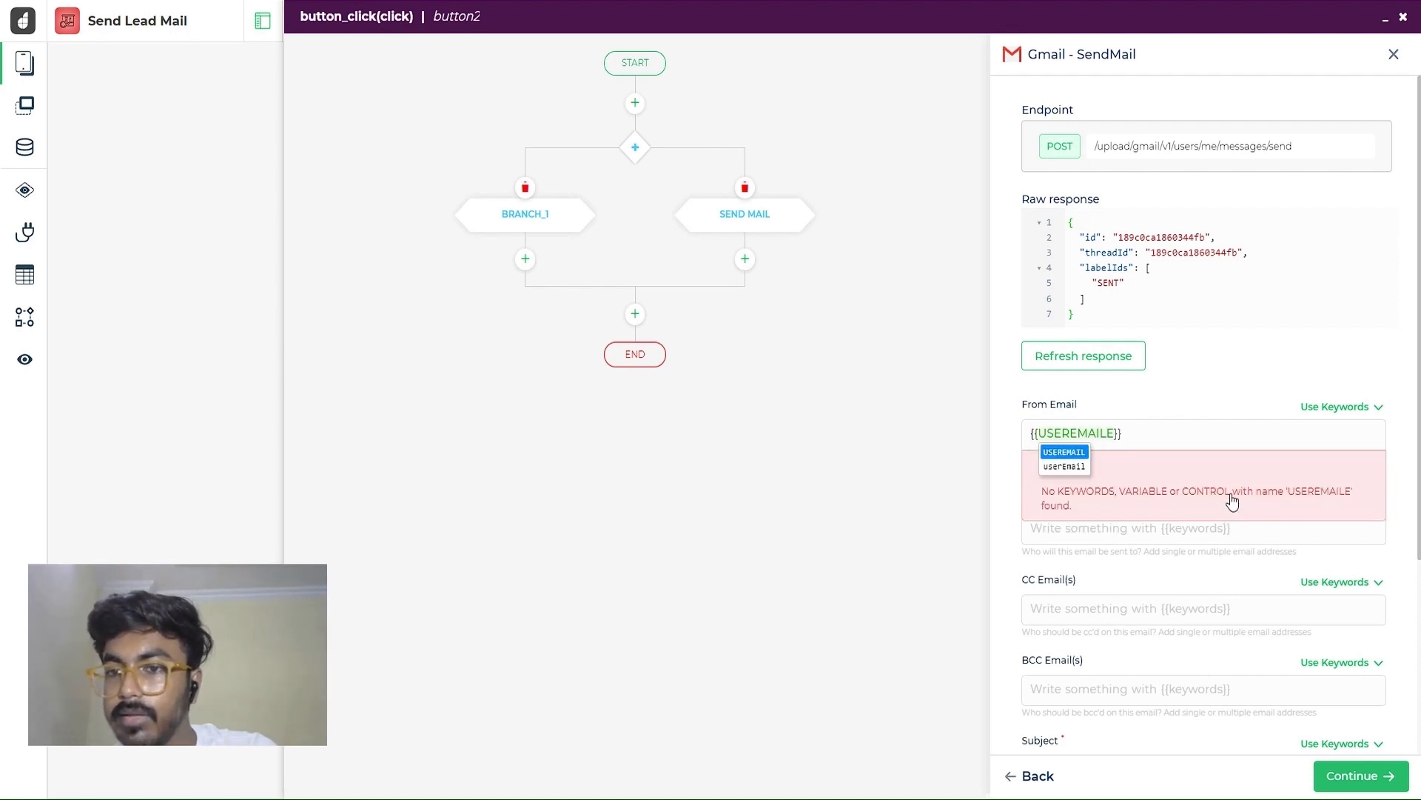
pyautogui.press('Delete')
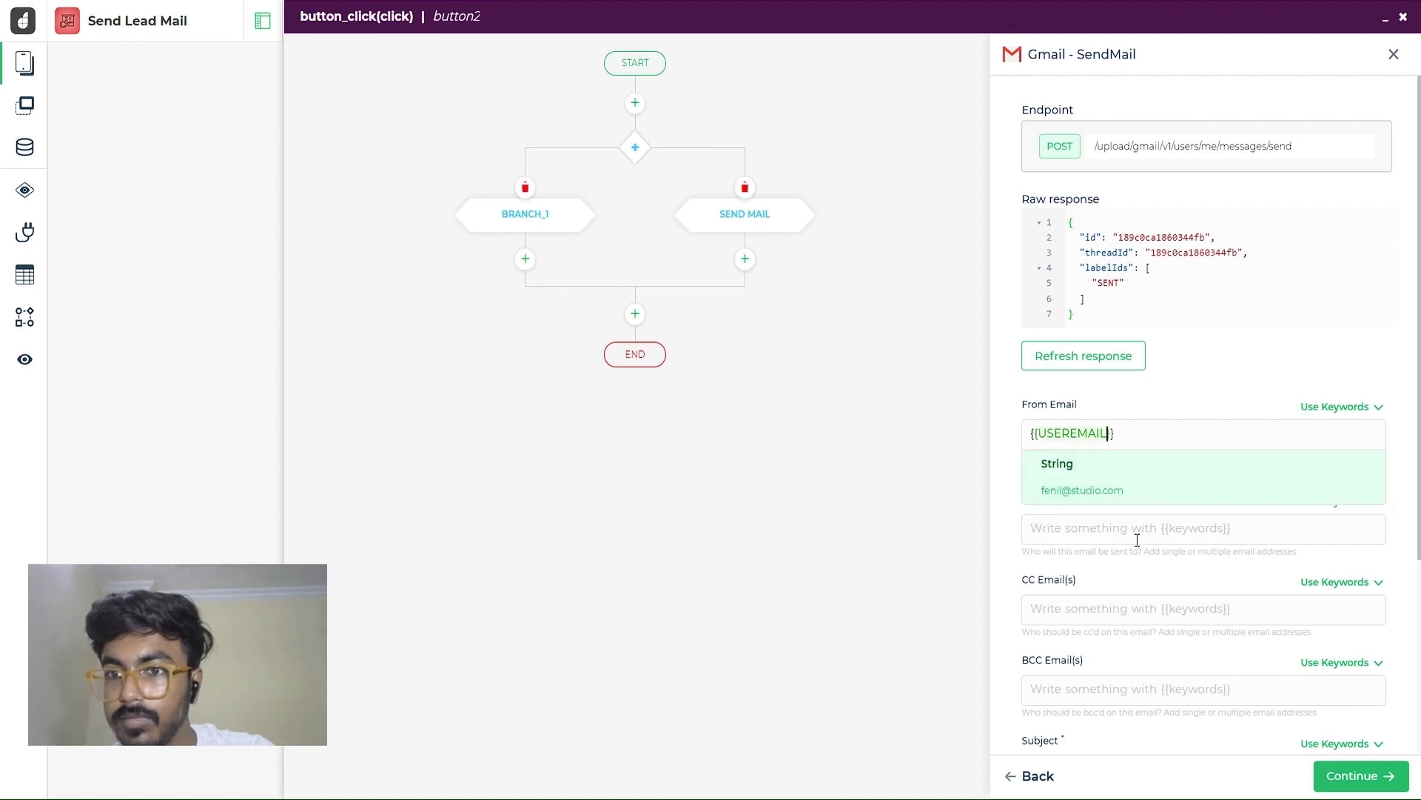
pyautogui.click(1141, 539)
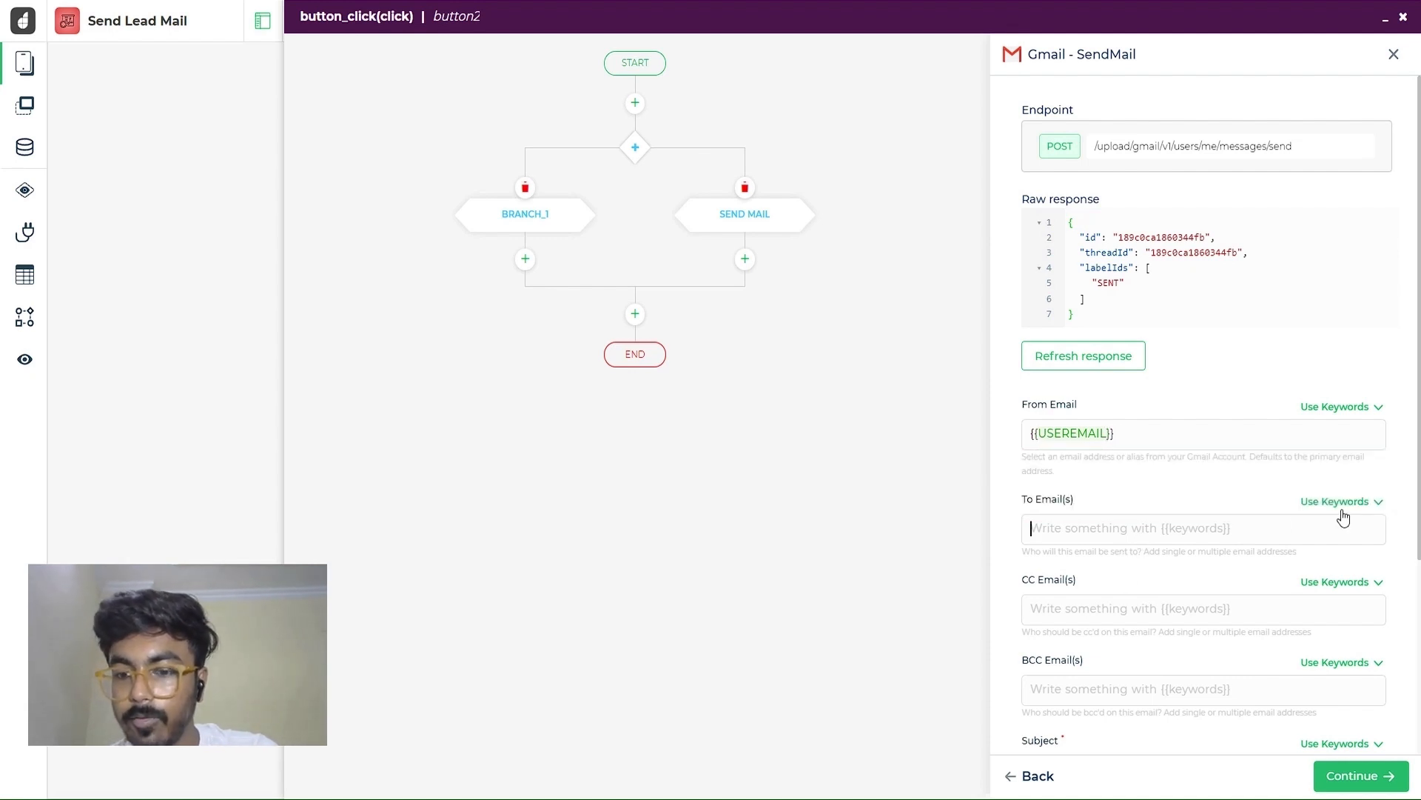
pyautogui.write('{')
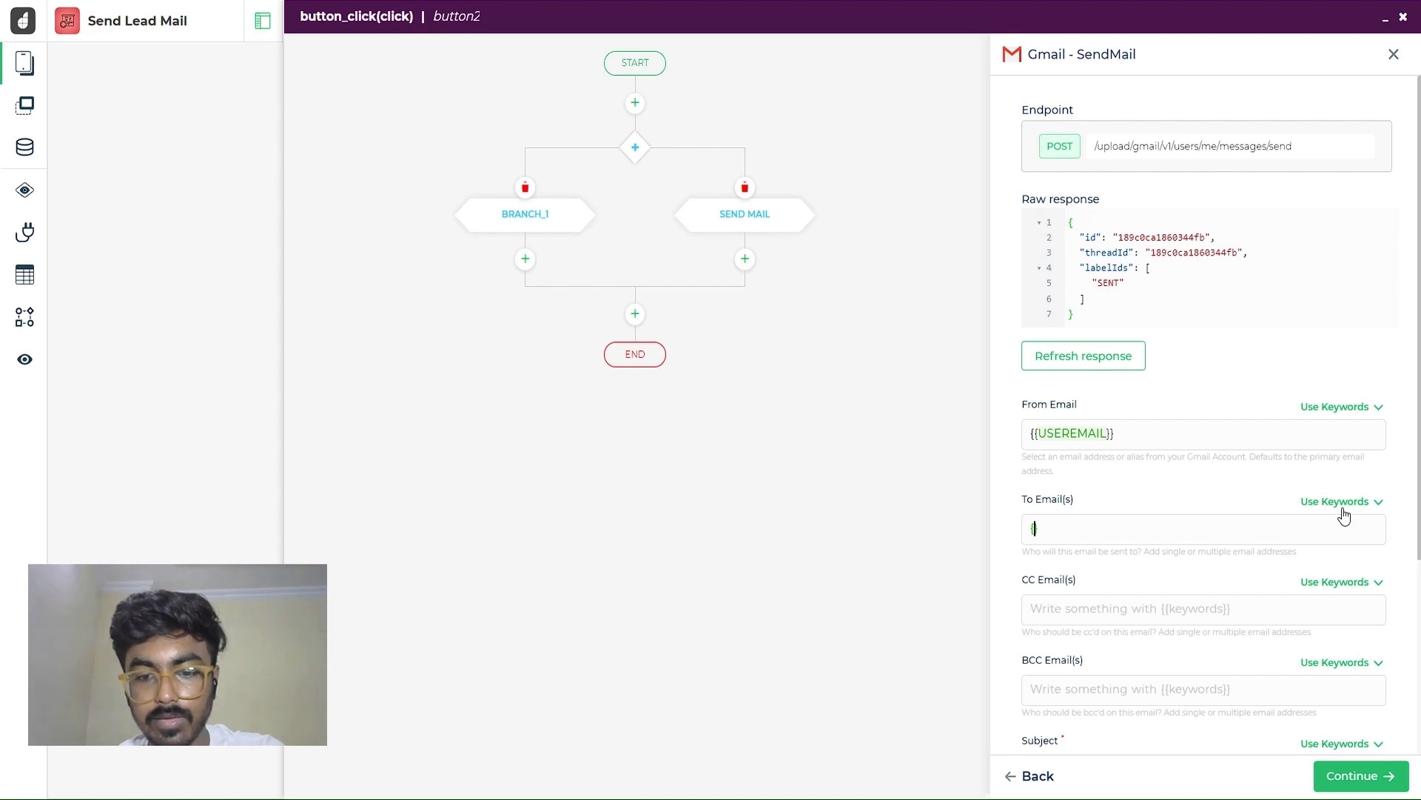
pyautogui.write('{to')
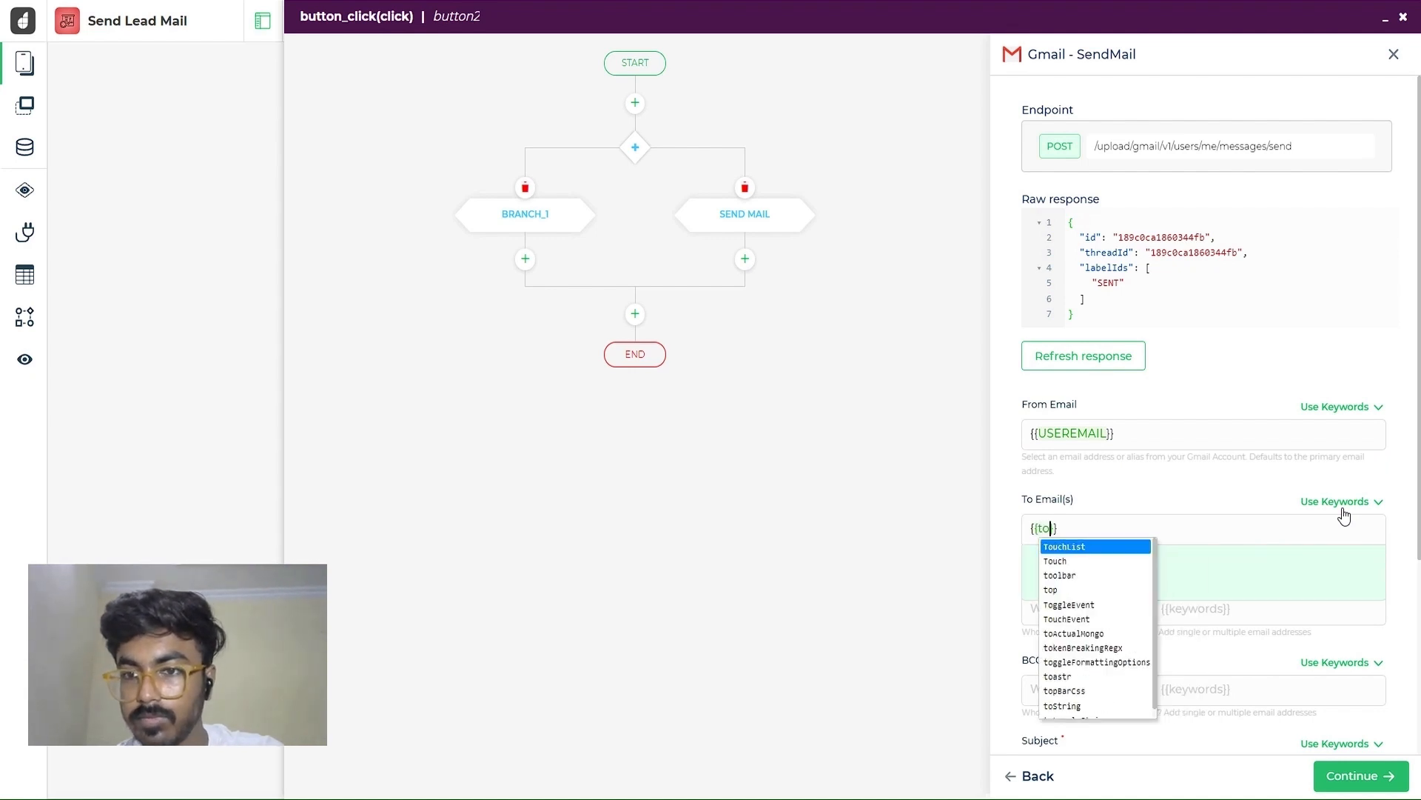
pyautogui.press('BackSpace')
pyautogui.press('BackSpace')
pyautogui.press('BackSpace')
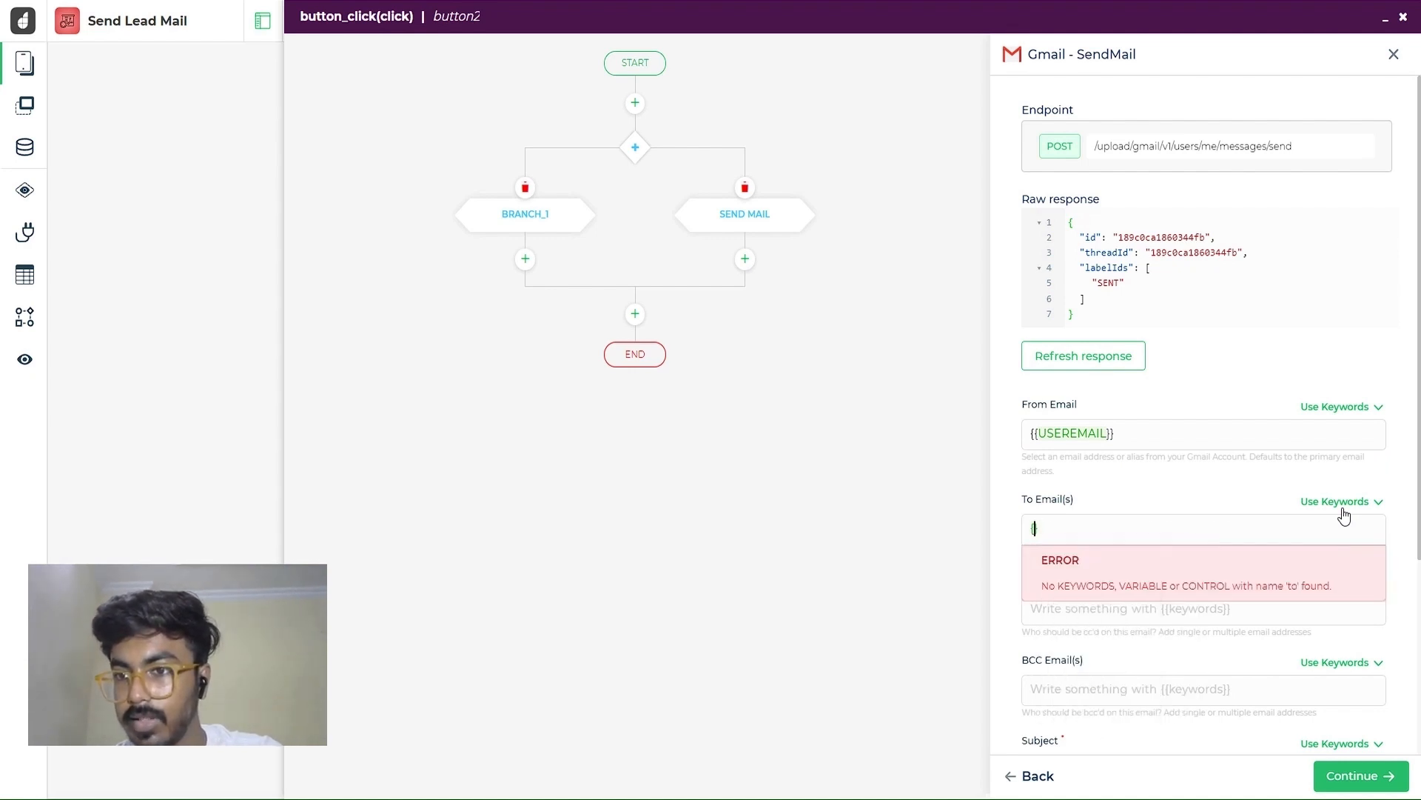
pyautogui.press('BackSpace')
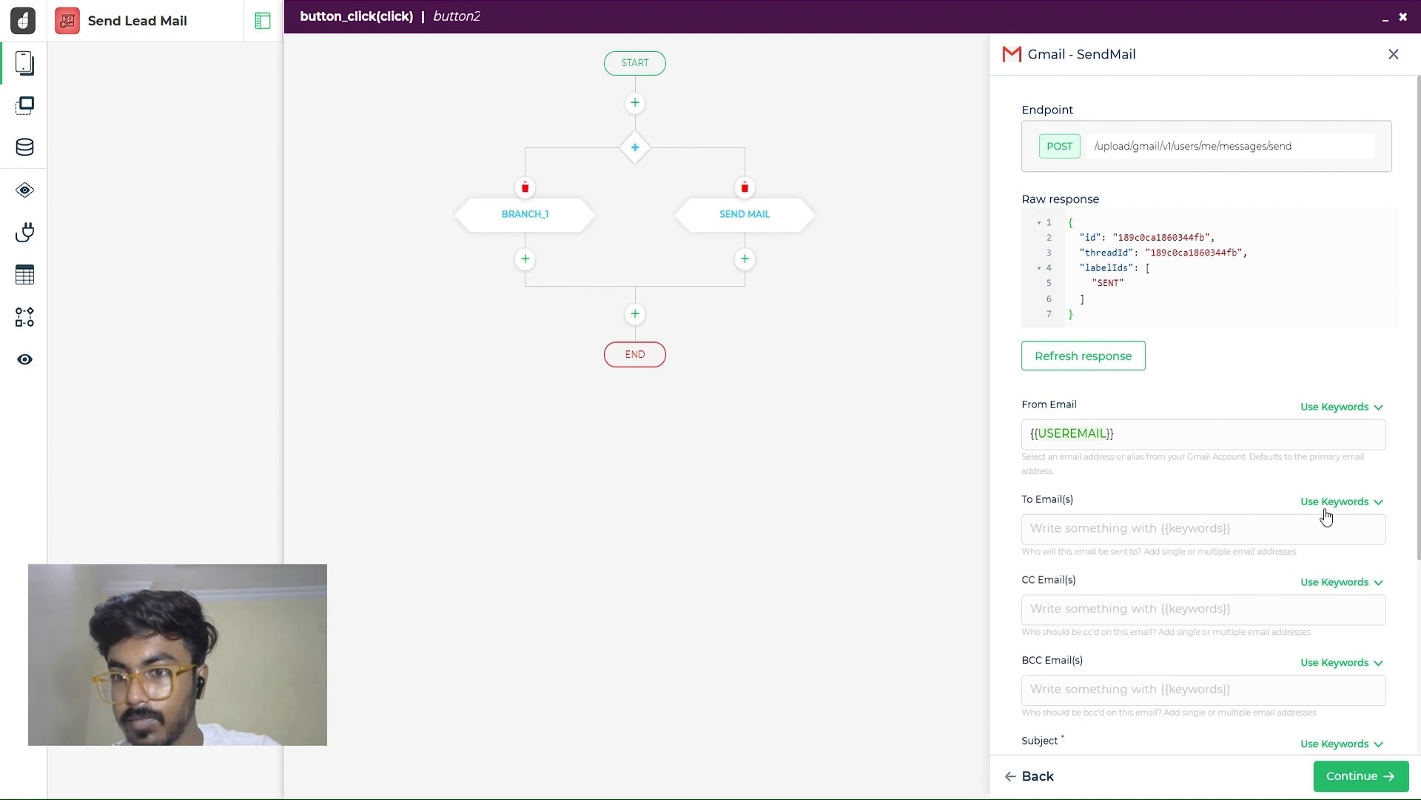
# Set SendMail's To Email(s) to the emailto control, {{emailto}}
pyautogui.click(1326, 515)
pyautogui.click(1210, 616)
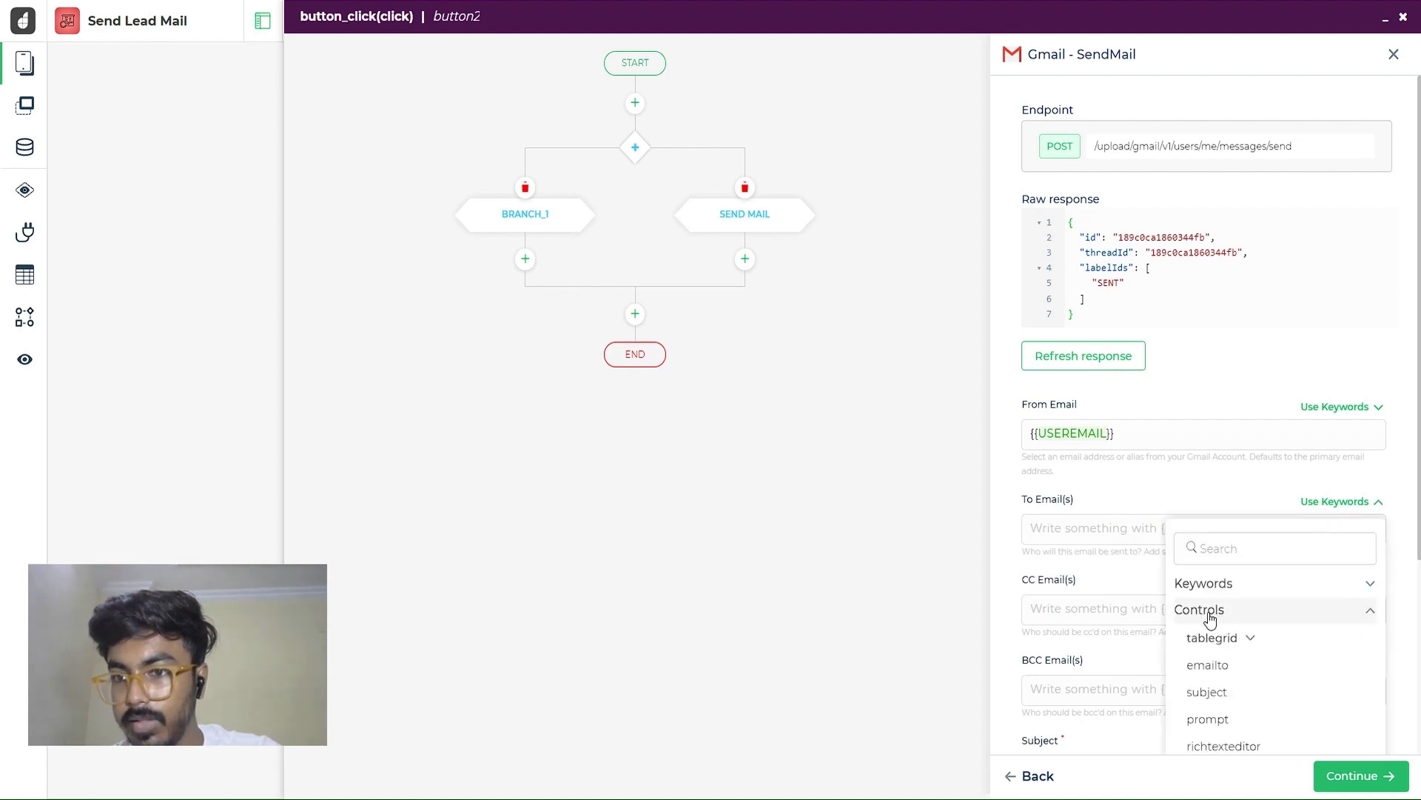
pyautogui.scroll(-1, 1209, 616)
pyautogui.click(1212, 596)
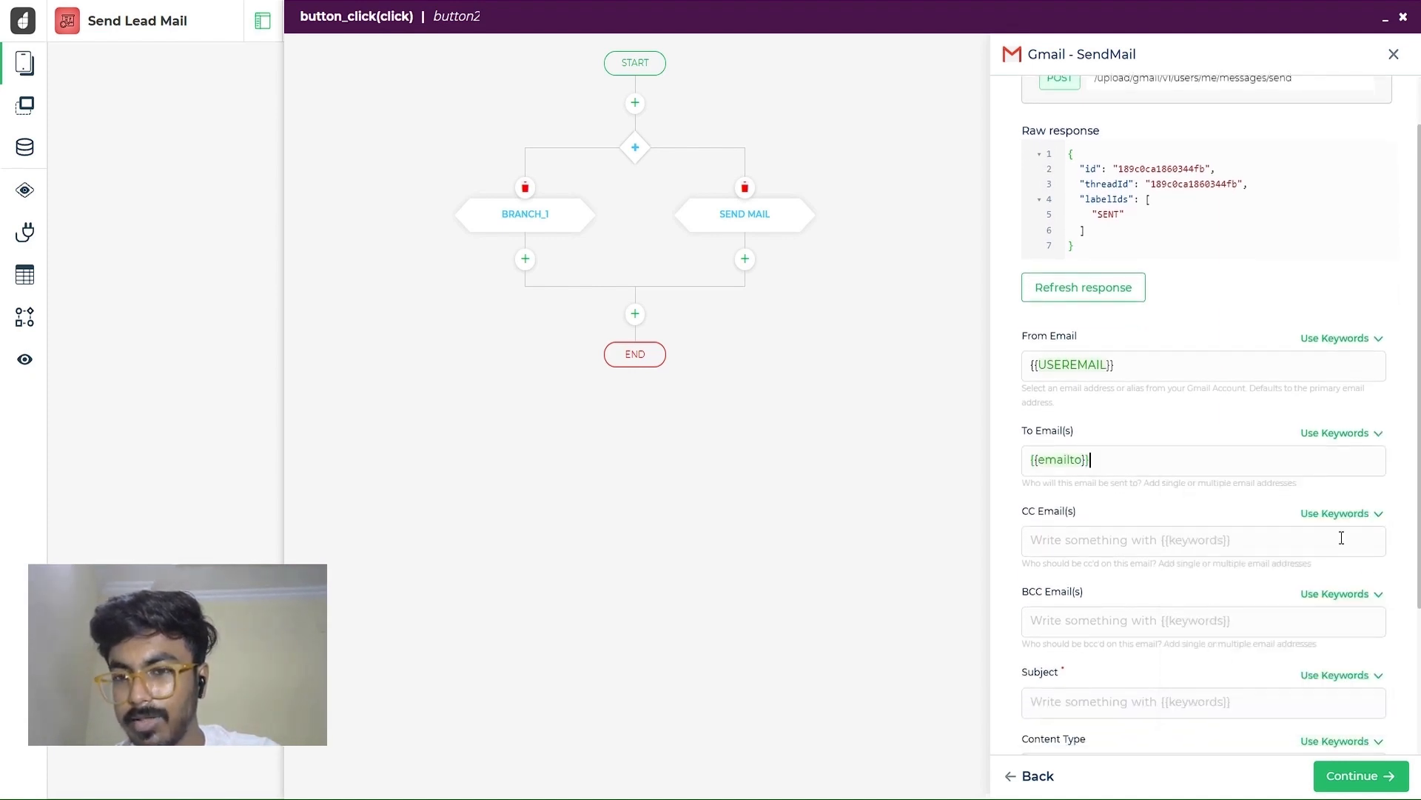
# Set SendMail's Subject to the subject control, {{subject}}, and its Content Type to Html
pyautogui.scroll(-1, 1237, 612)
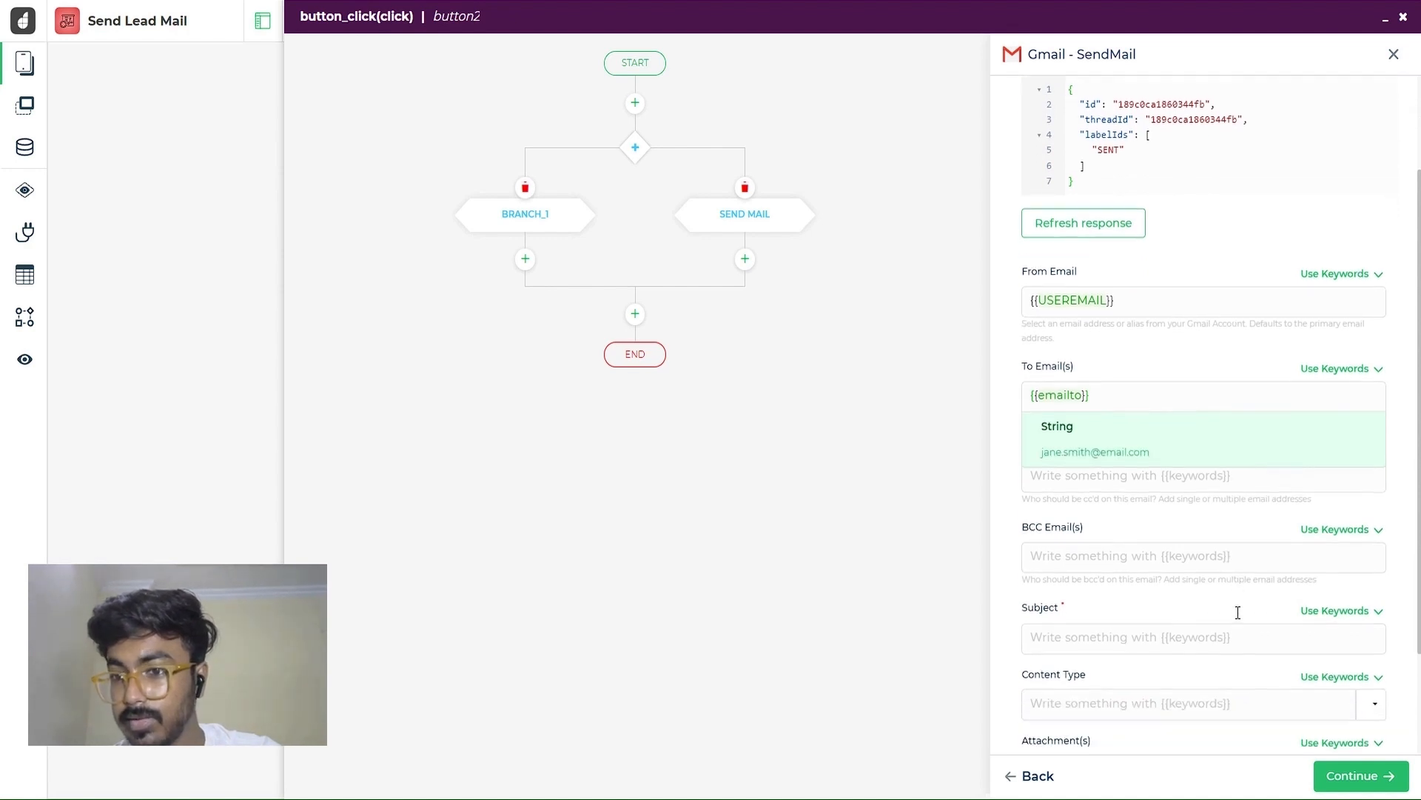
pyautogui.click(1332, 607)
pyautogui.scroll(-1, 1258, 658)
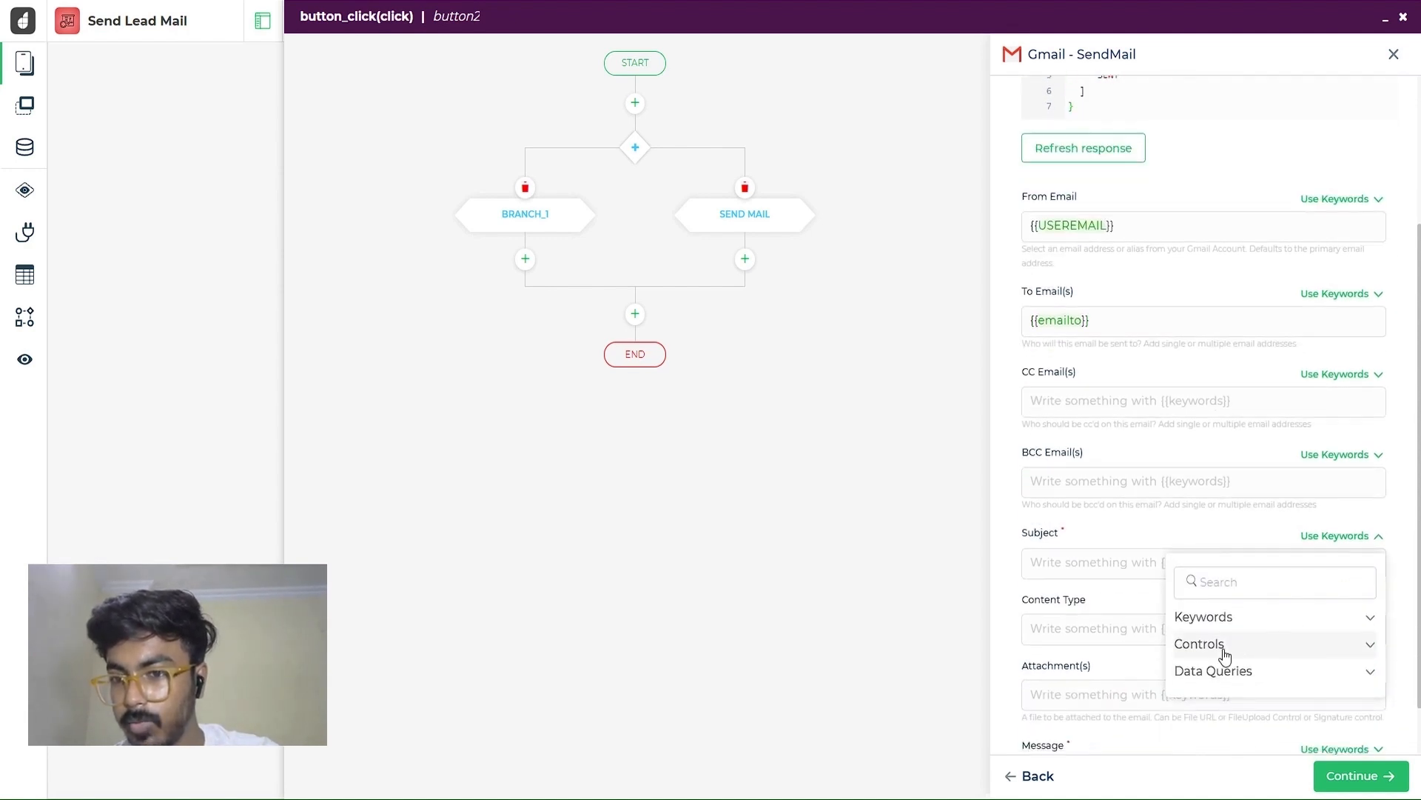
pyautogui.click(1224, 651)
pyautogui.scroll(-1, 1223, 655)
pyautogui.click(1225, 656)
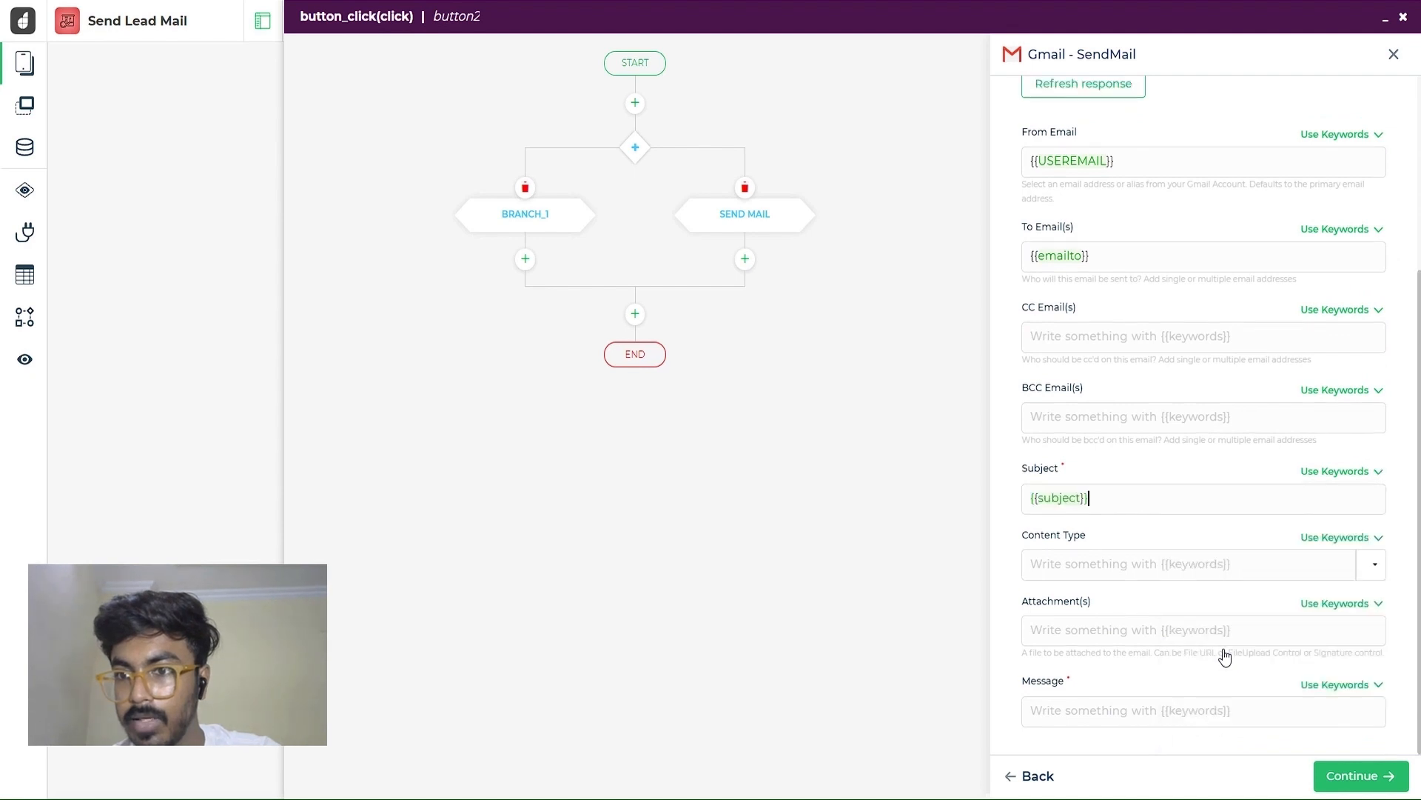
pyautogui.click(1366, 573)
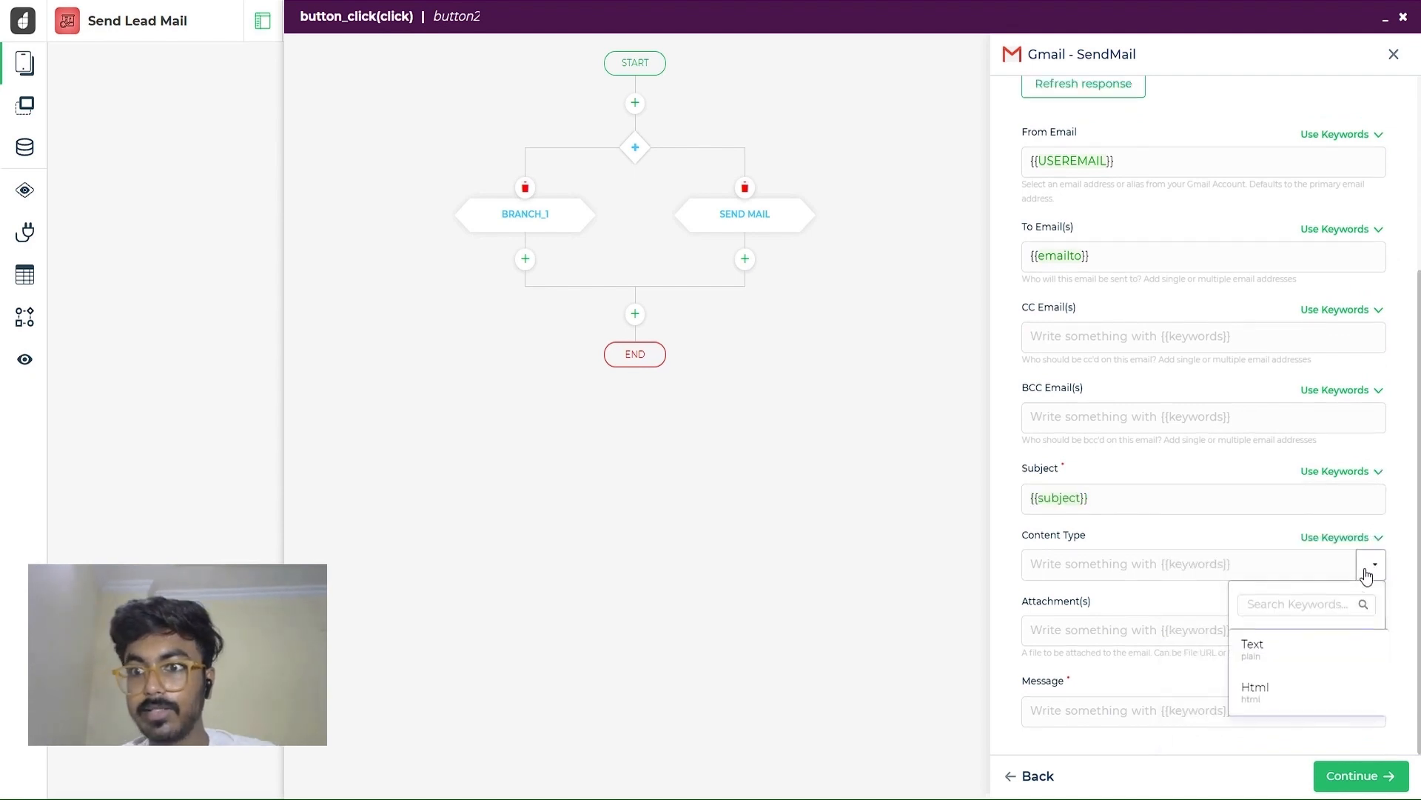
pyautogui.click(1253, 696)
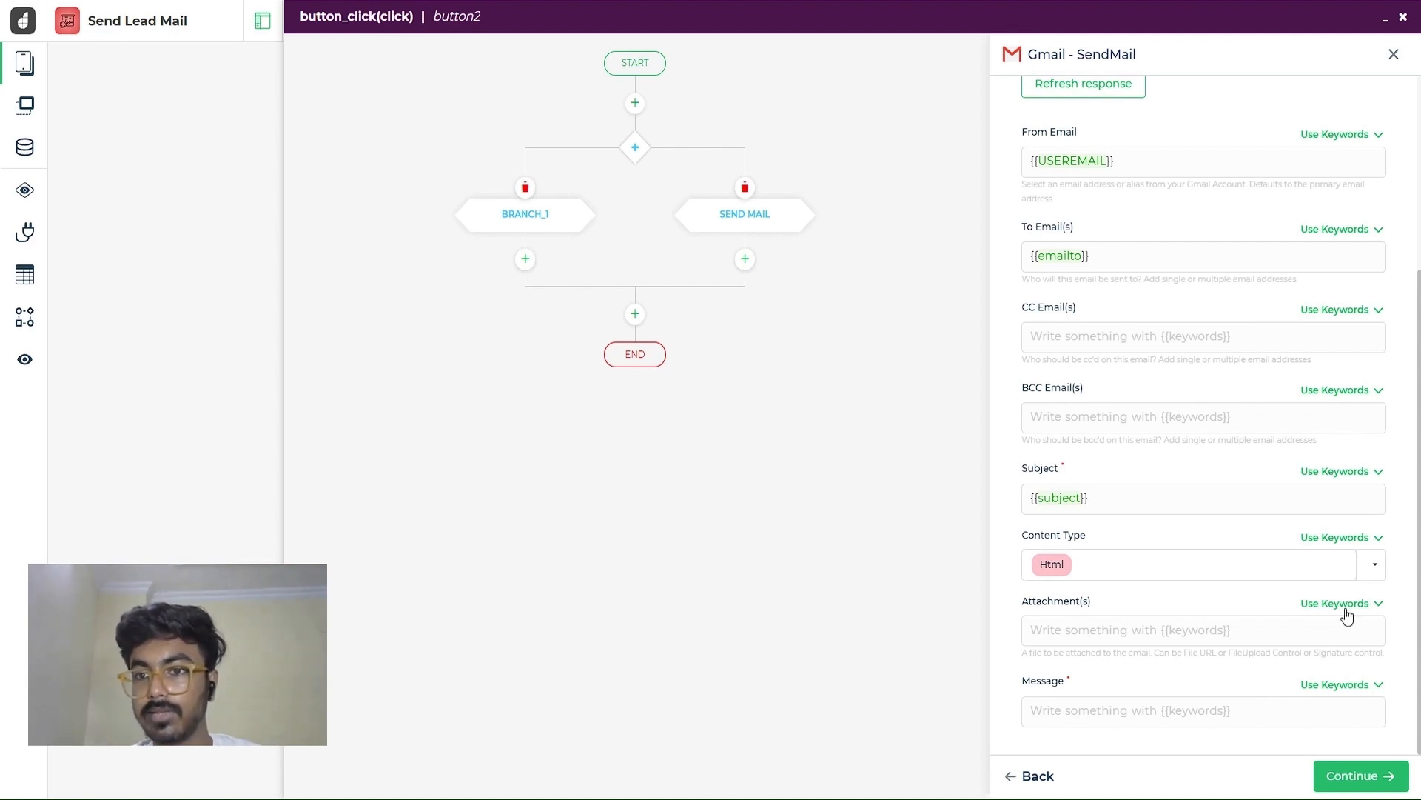
# Set SendMail's Message to the richtexteditor control, {{richtexteditor}}, and finish the action with the name Gmail_SendMail
pyautogui.click(1373, 606)
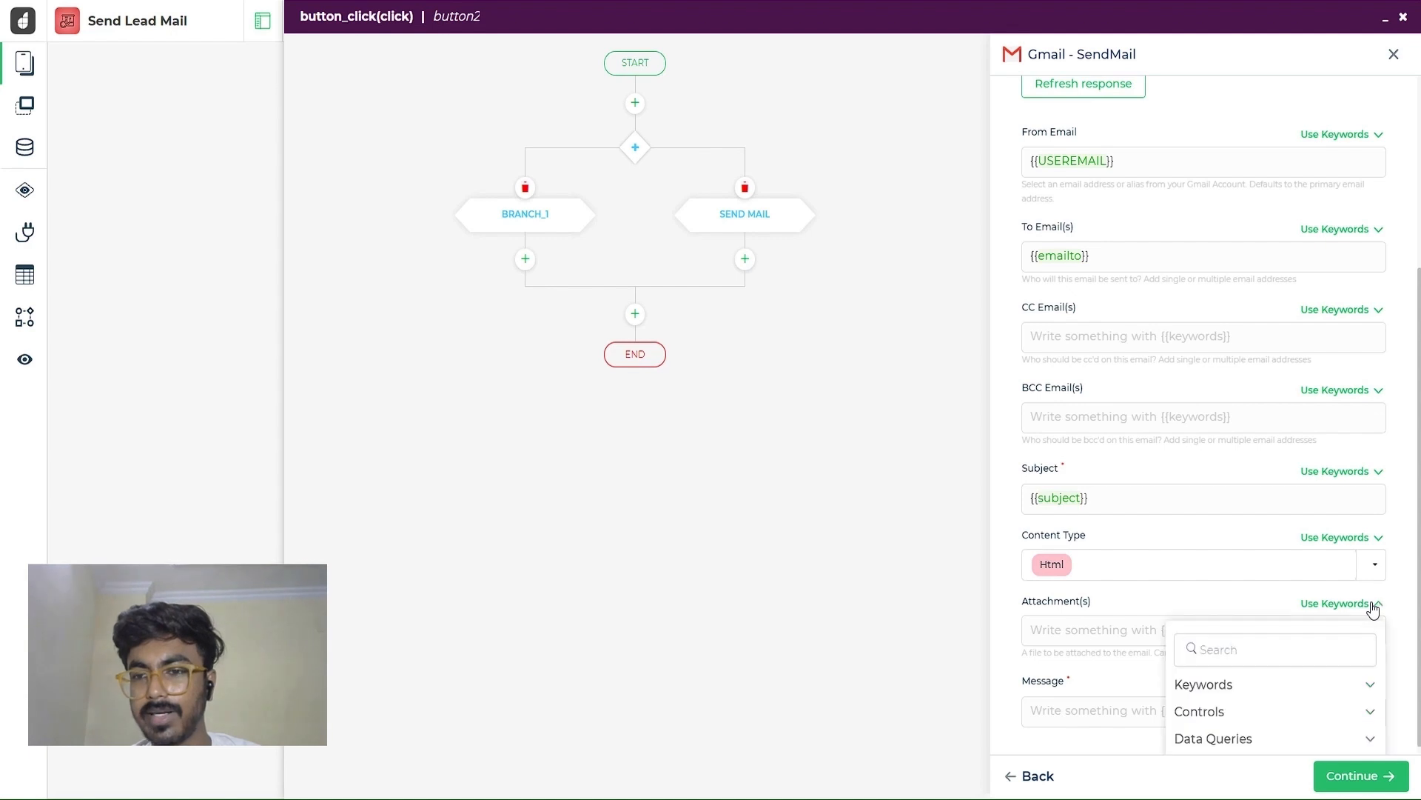
pyautogui.click(1124, 604)
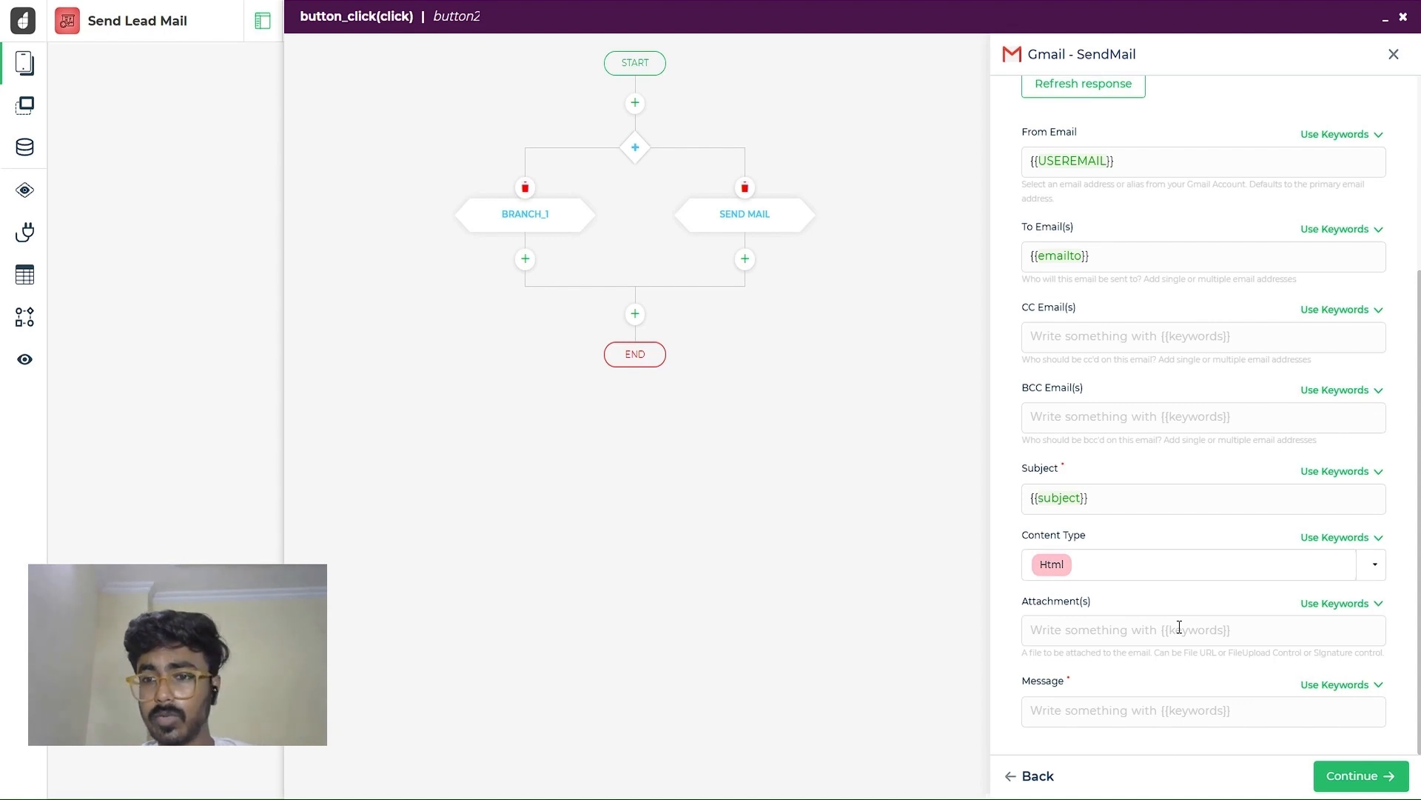
pyautogui.click(1375, 688)
pyautogui.scroll(-1, 1275, 656)
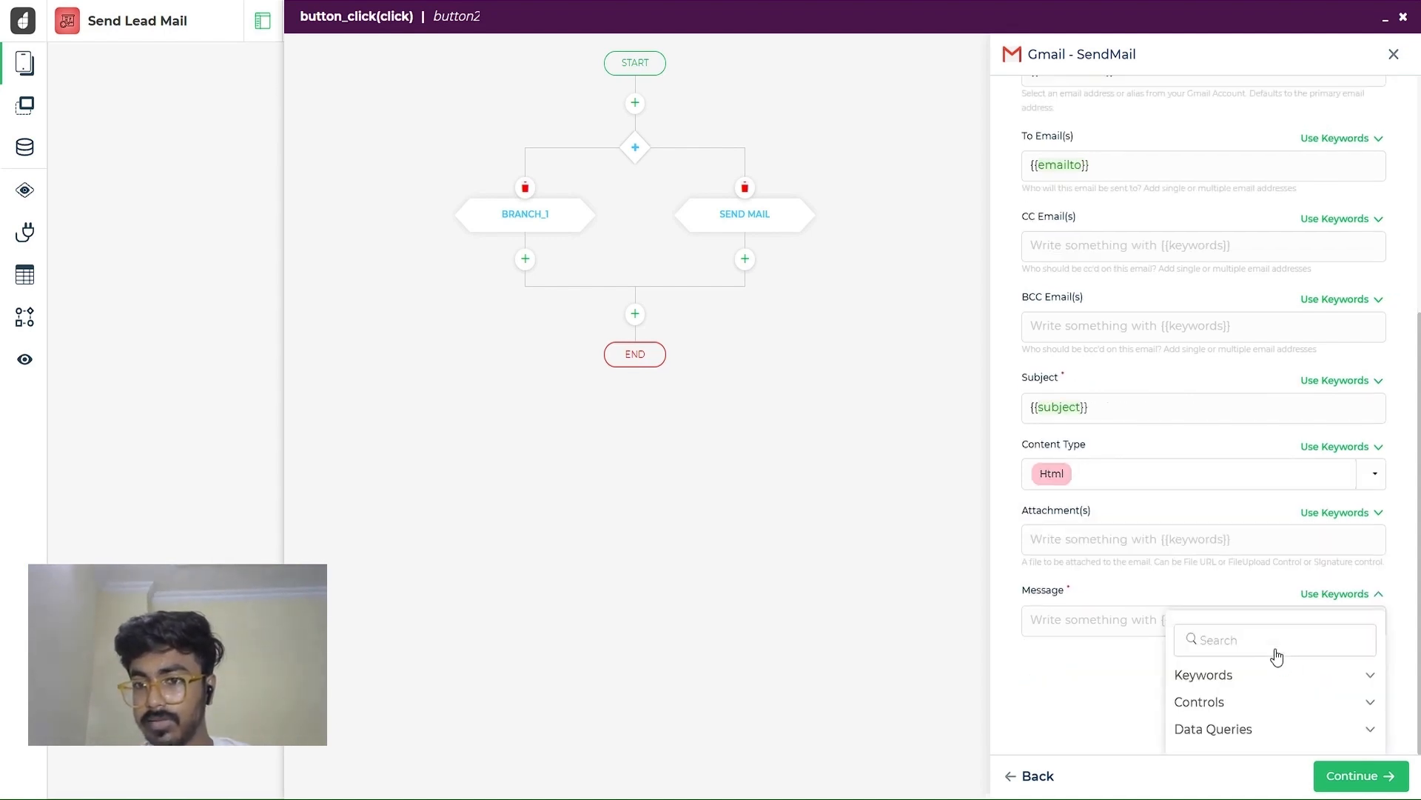
pyautogui.click(1224, 701)
pyautogui.scroll(-2, 1222, 696)
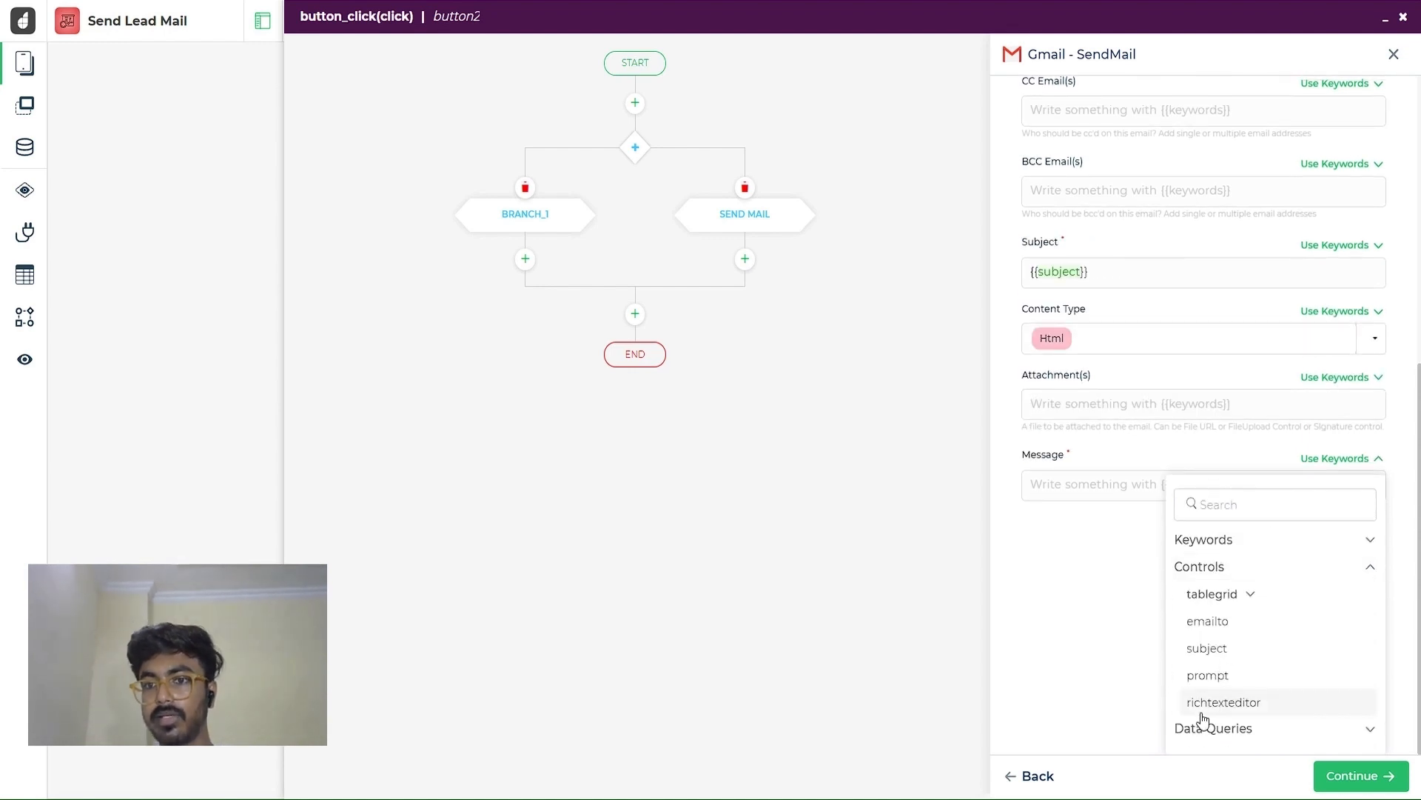
pyautogui.click(1214, 702)
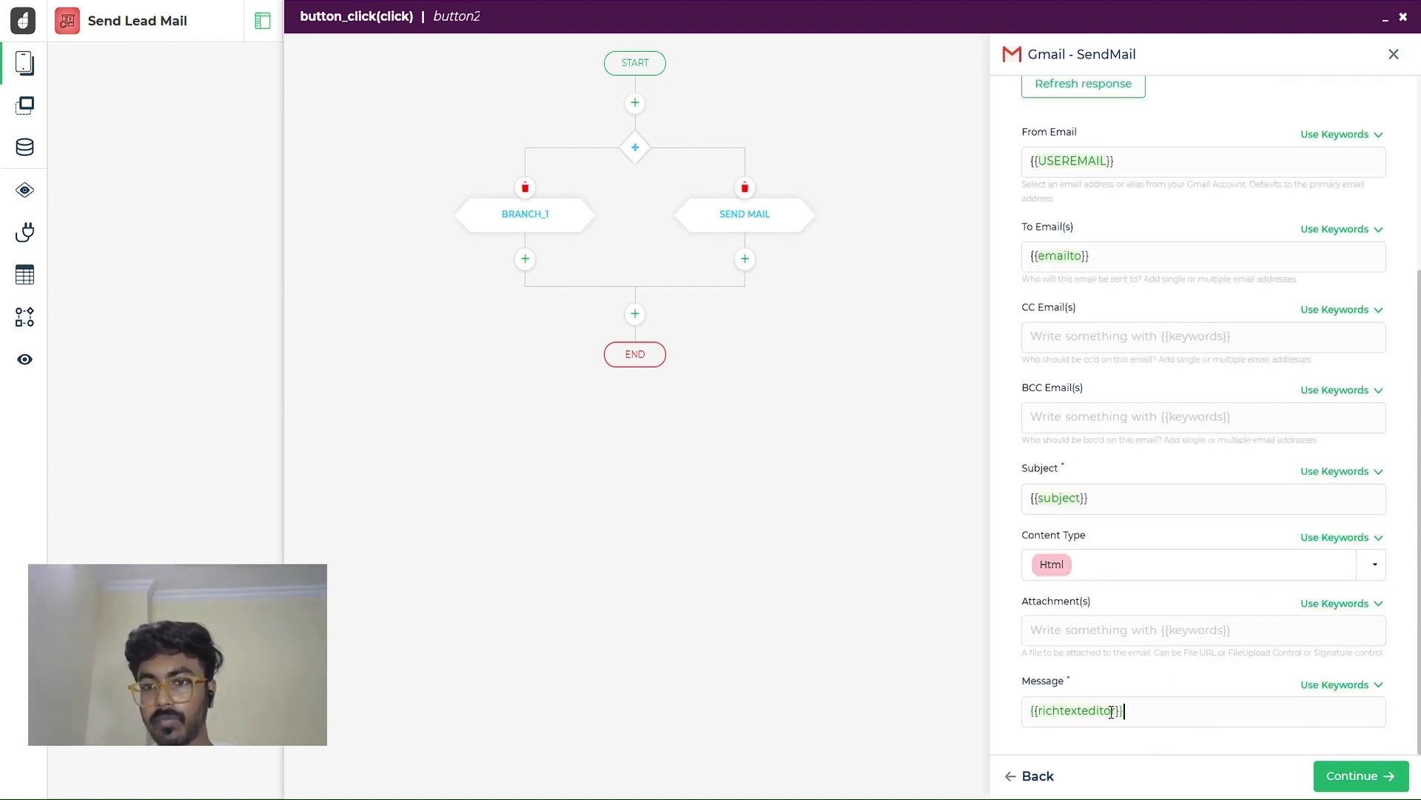
pyautogui.click(1402, 775)
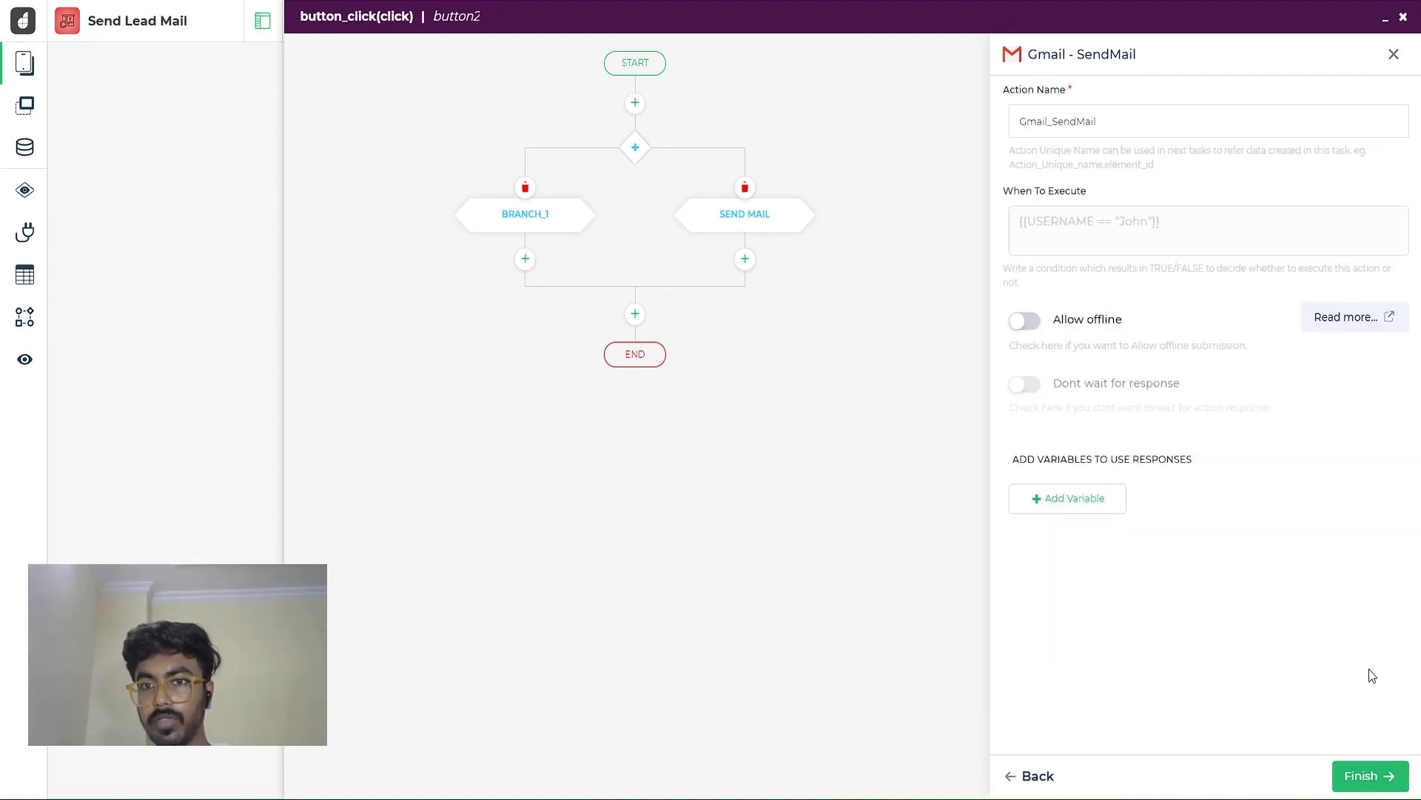
pyautogui.click(1371, 790)
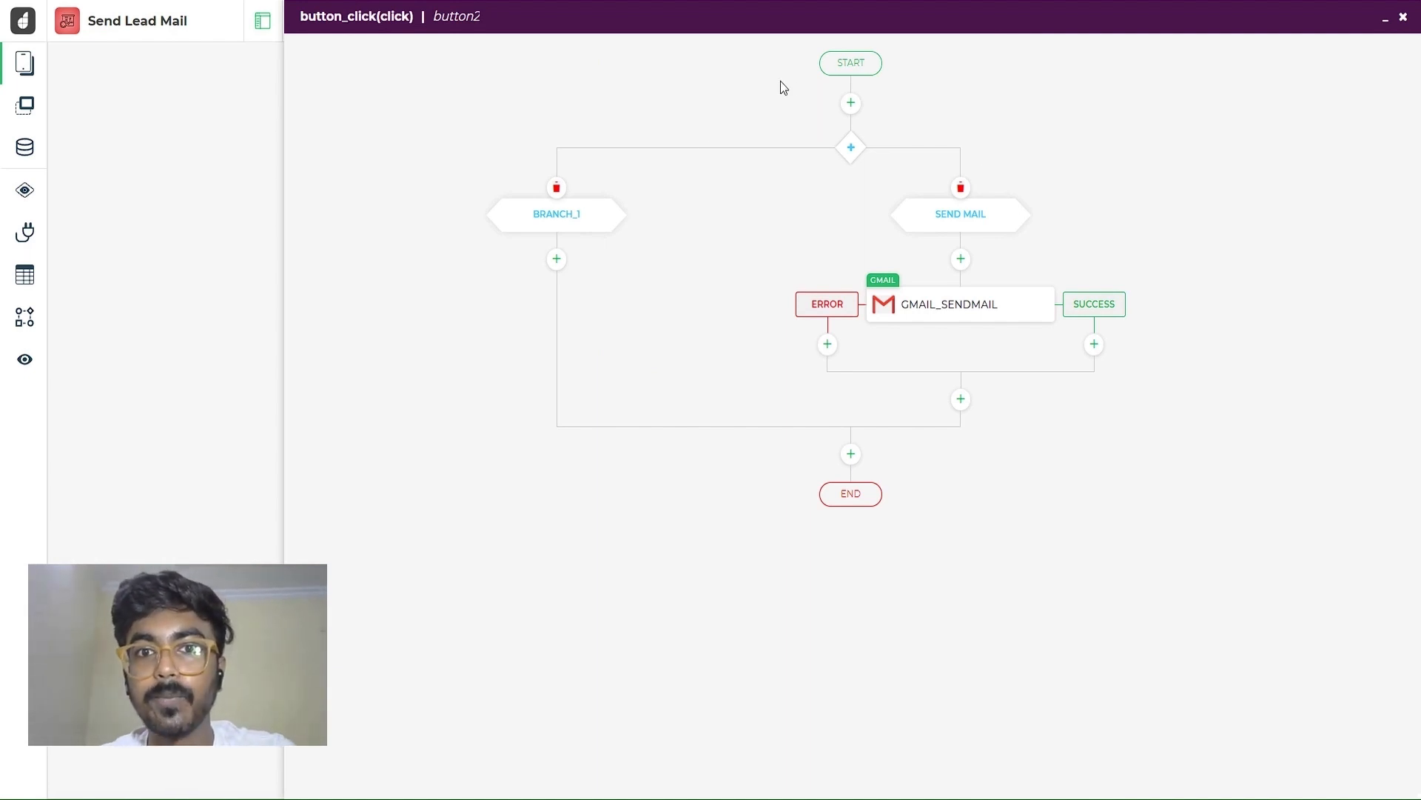
# Open branch_1 of the button's action flow and change its branch name to opted
pyautogui.click(555, 216)
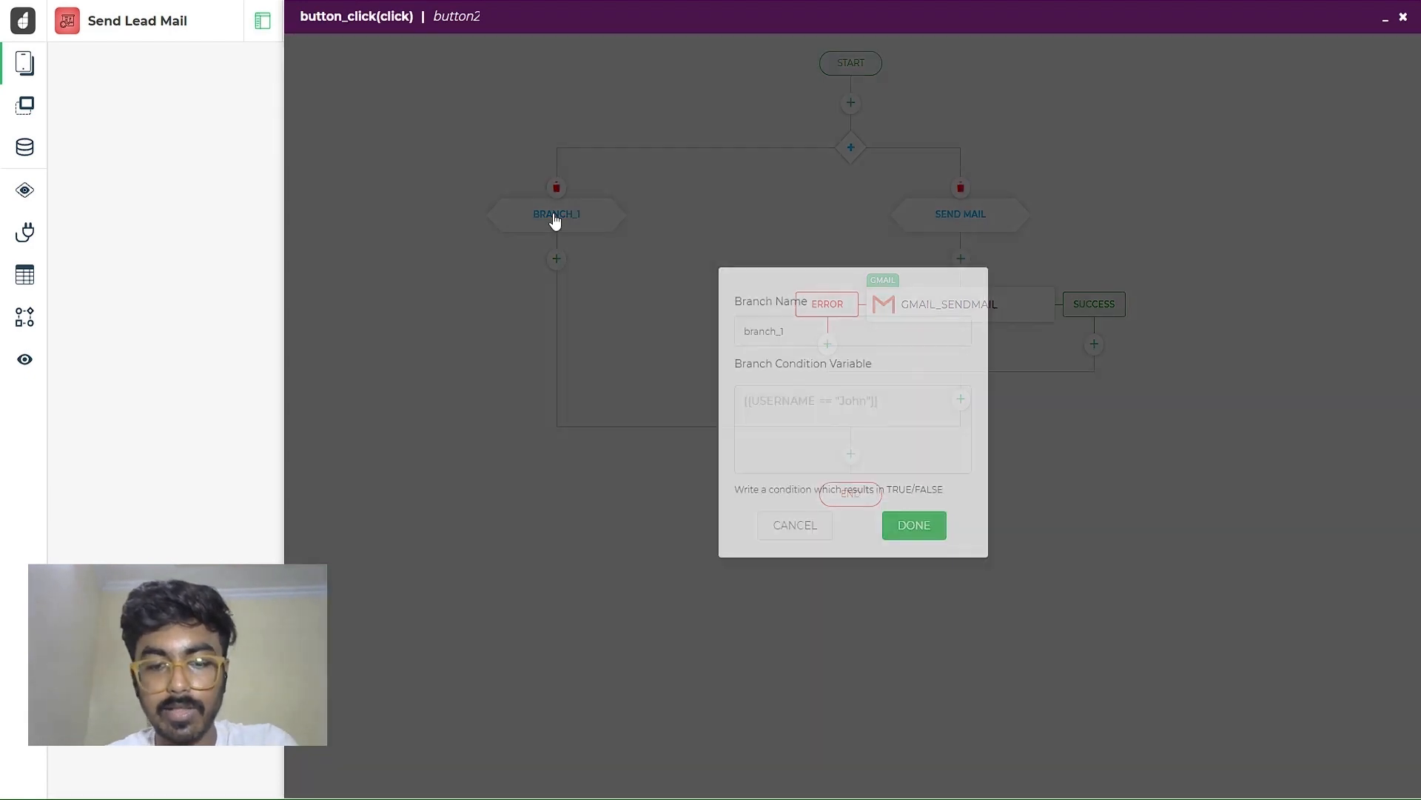
pyautogui.hotkey('ctrl', 'a')
pyautogui.write('opted')
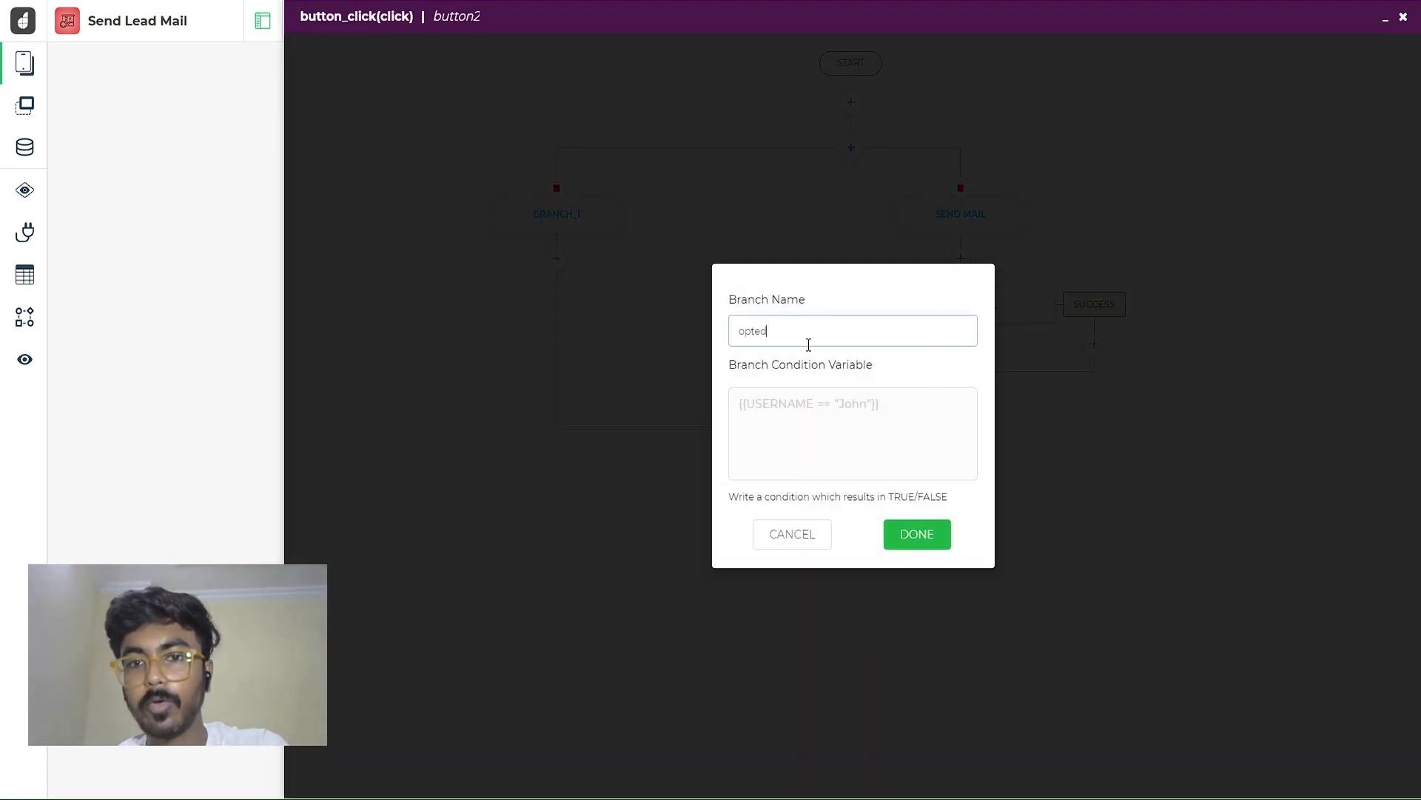
# Set the branch condition to {{tablegrid.Opted == "Yes"}} and apply the branch settings
pyautogui.click(767, 397)
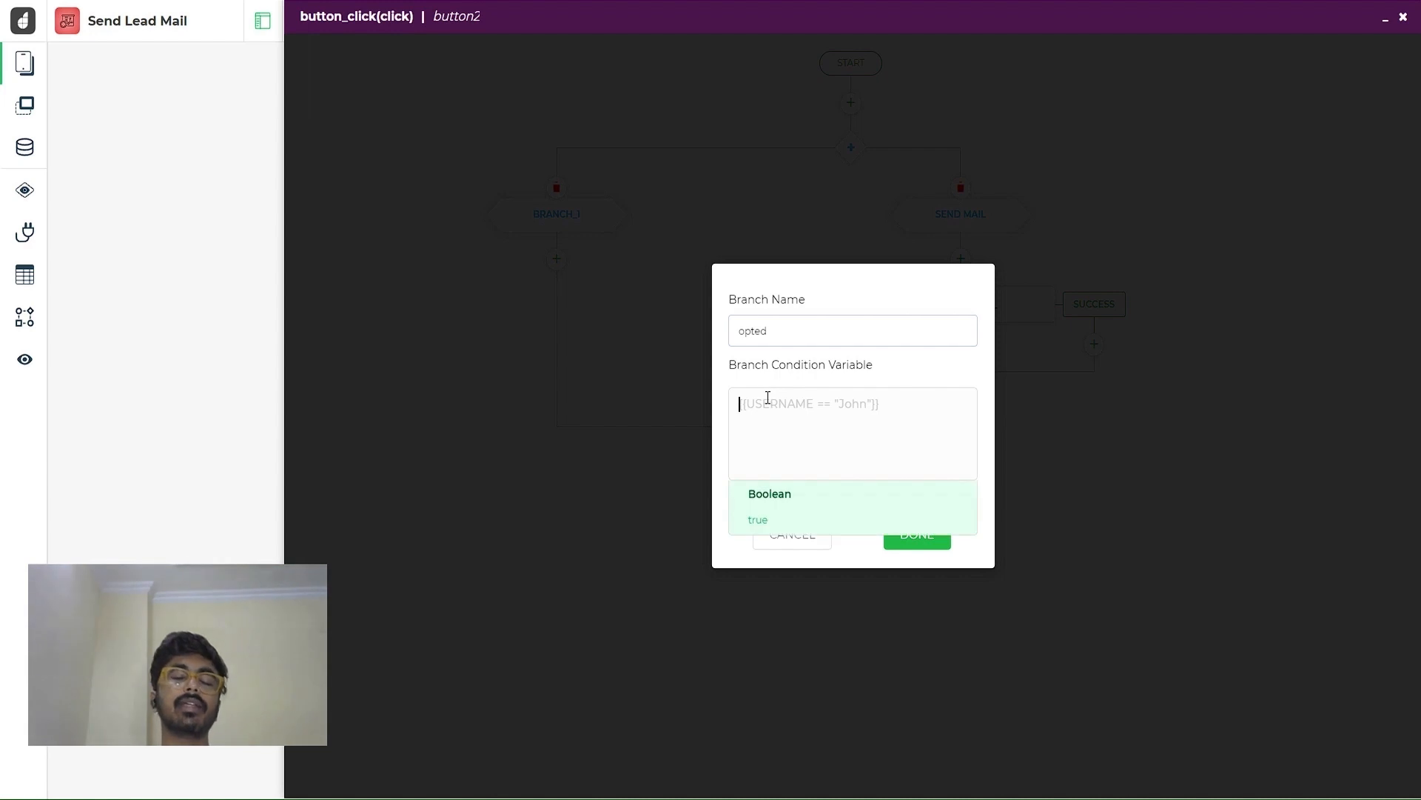
pyautogui.write('{{')
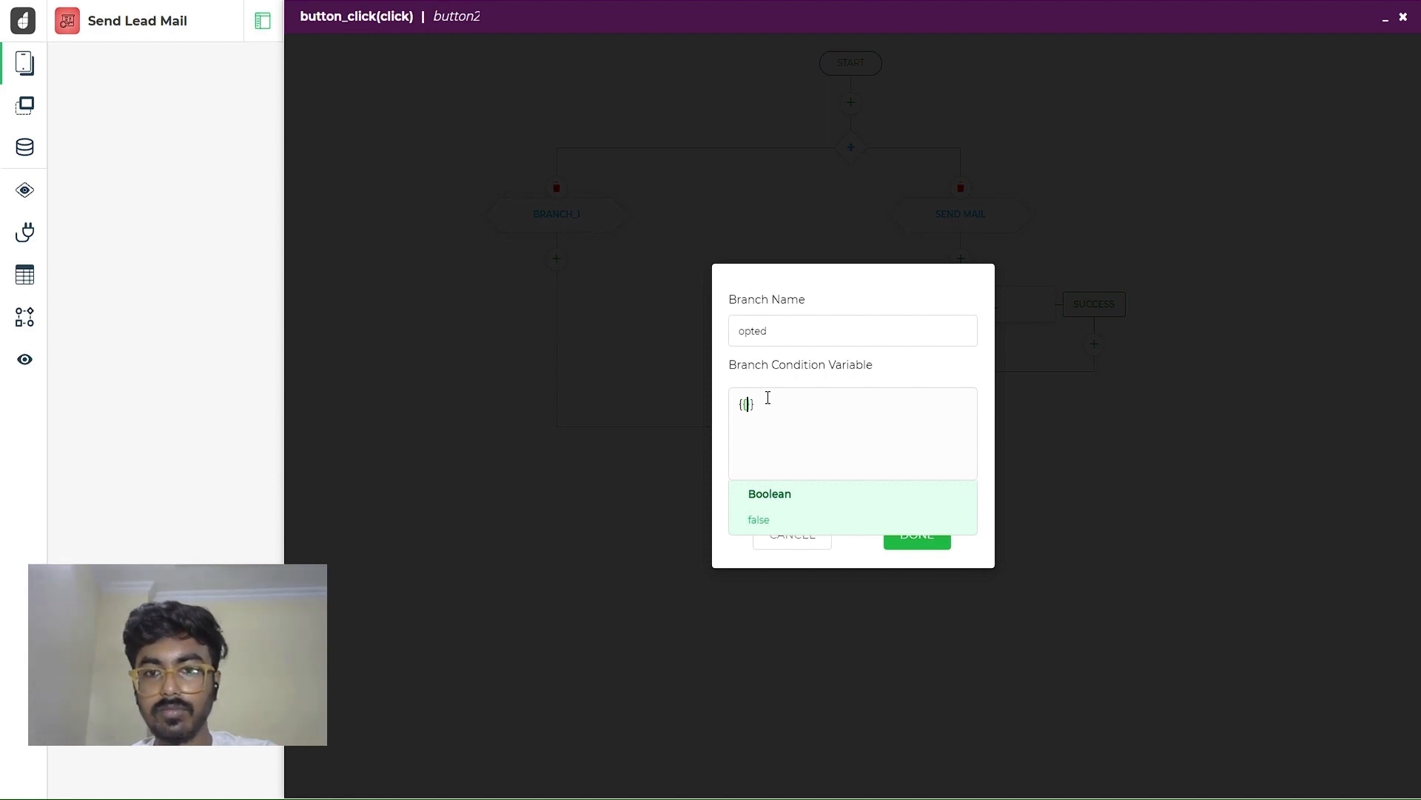
pyautogui.write('tablegrid')
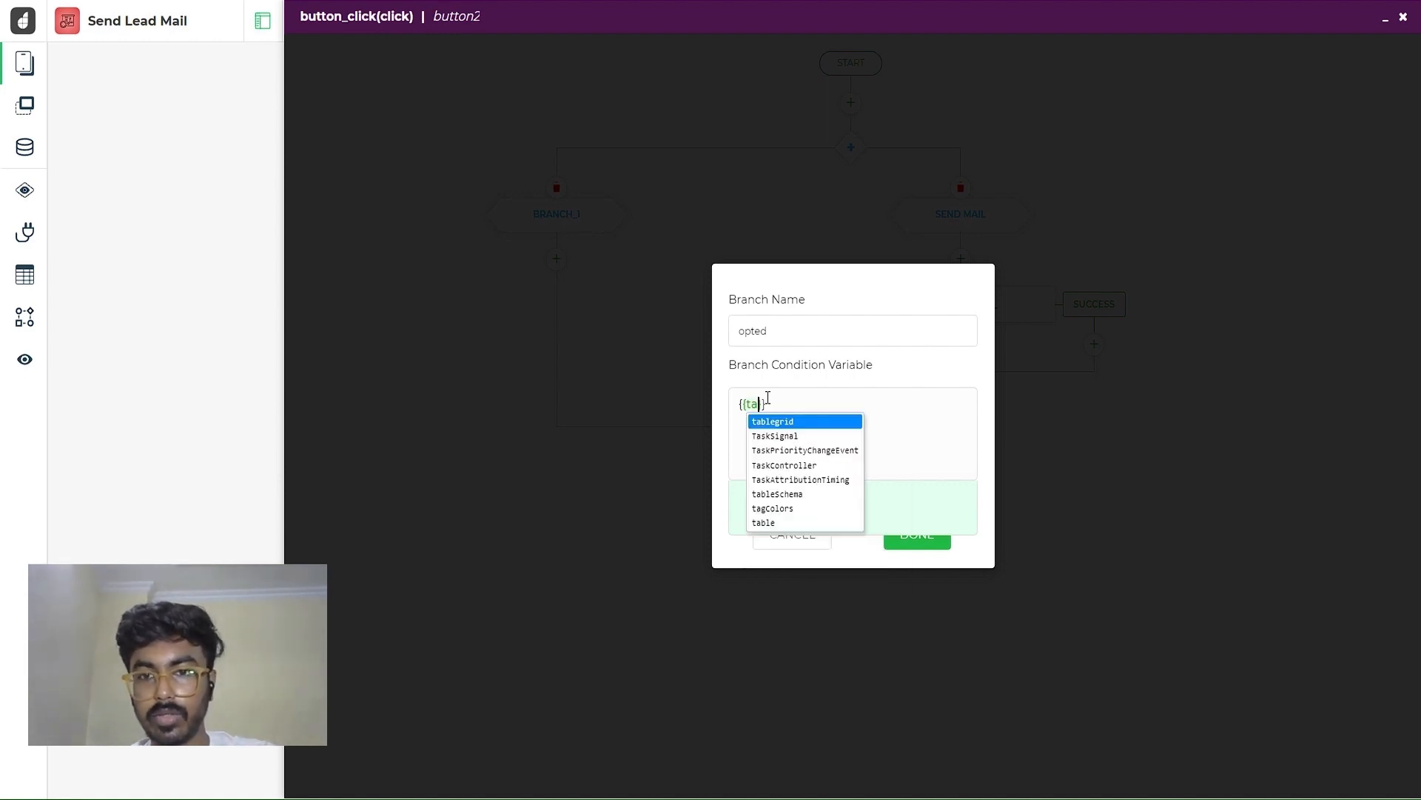
pyautogui.write('.')
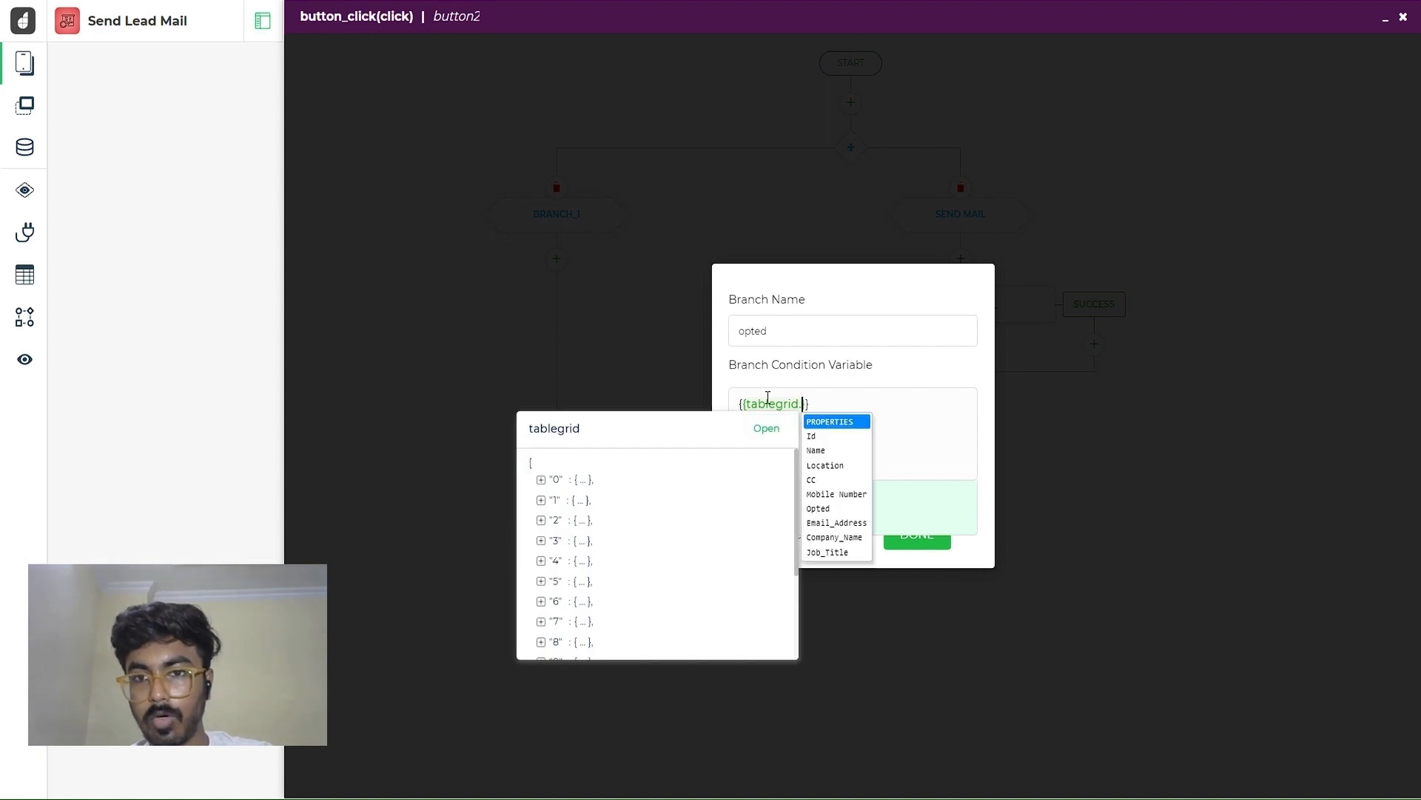
pyautogui.press('Down')
pyautogui.press('Down')
pyautogui.press('Down')
pyautogui.press('Down')
pyautogui.press('Down')
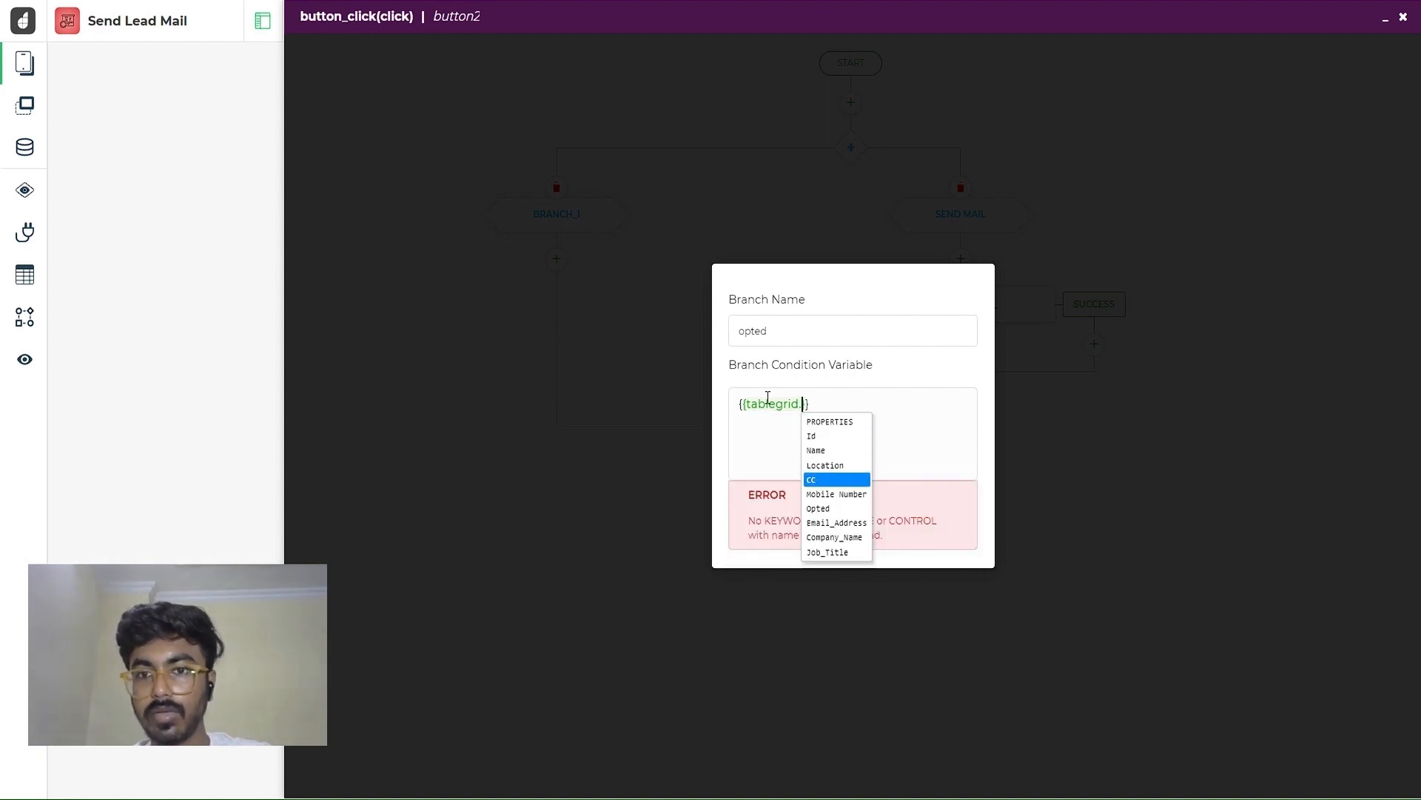
pyautogui.press('Return')
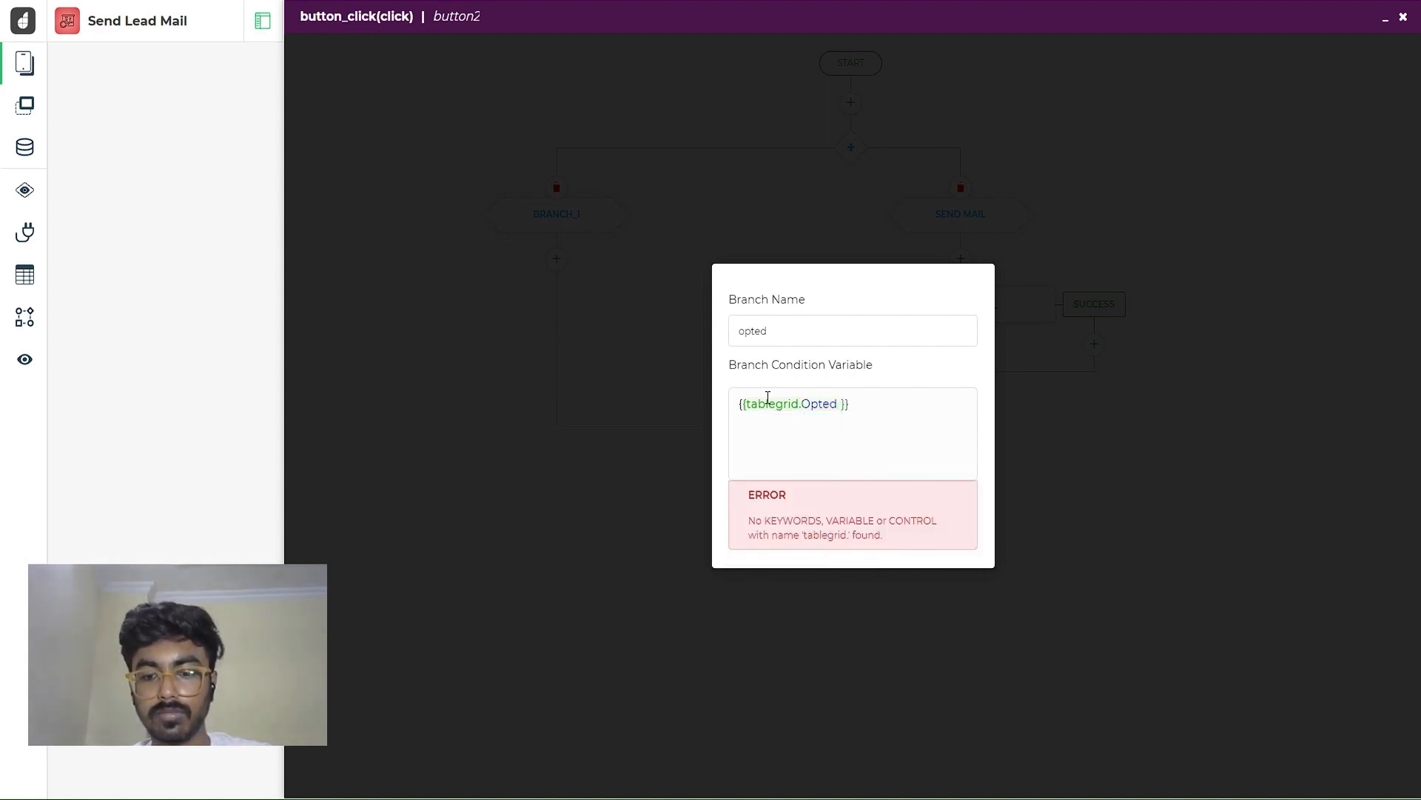
pyautogui.write('== ')
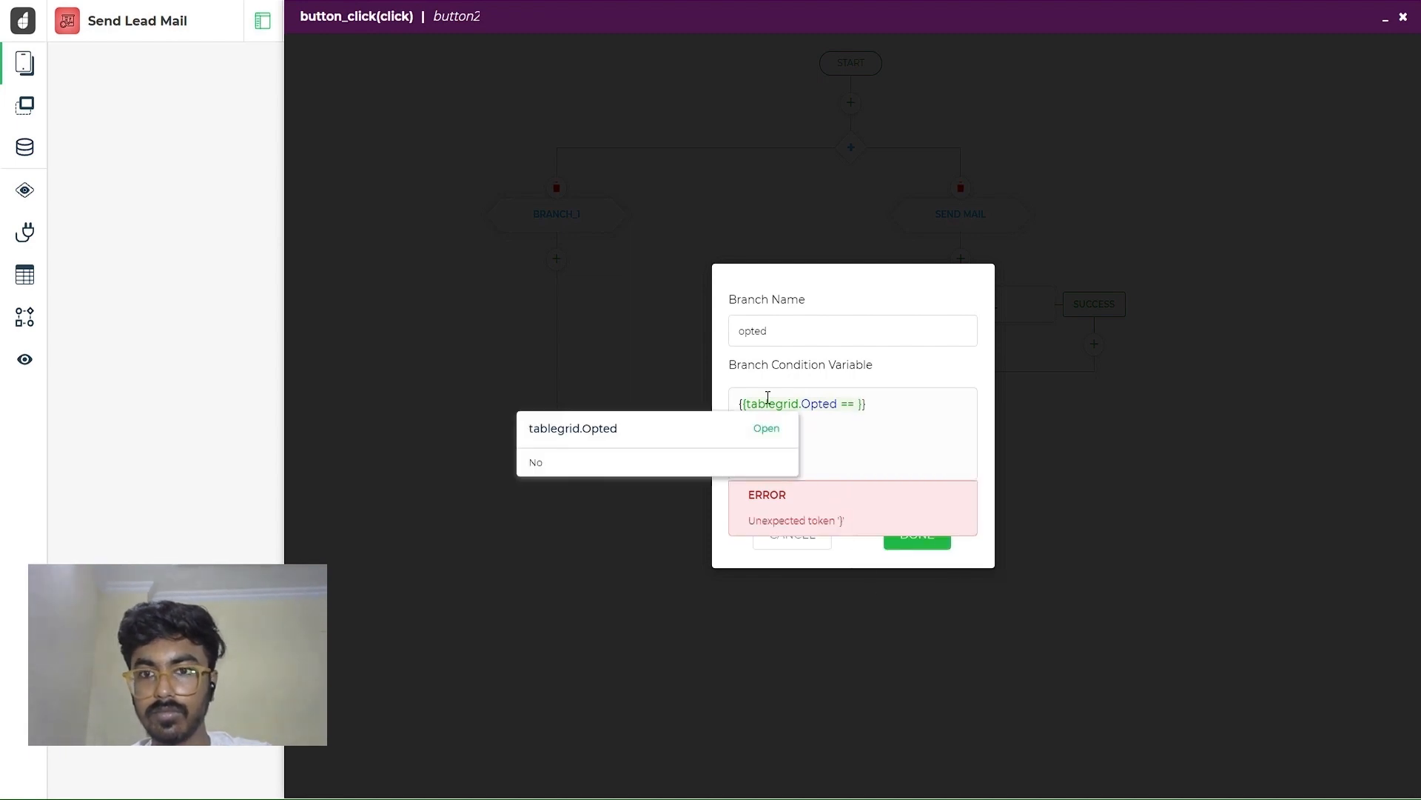
pyautogui.write('""')
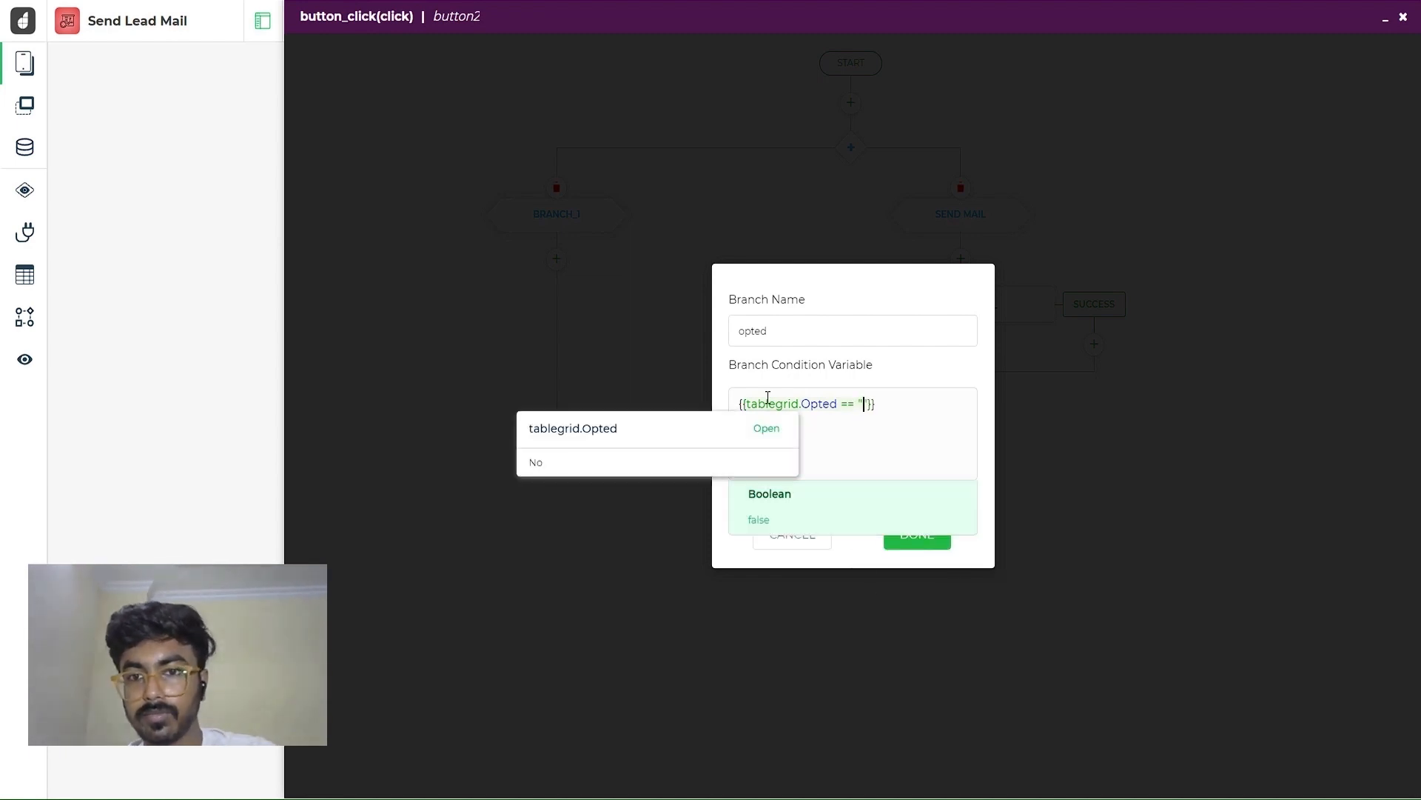
pyautogui.click(863, 403)
pyautogui.write('Yes')
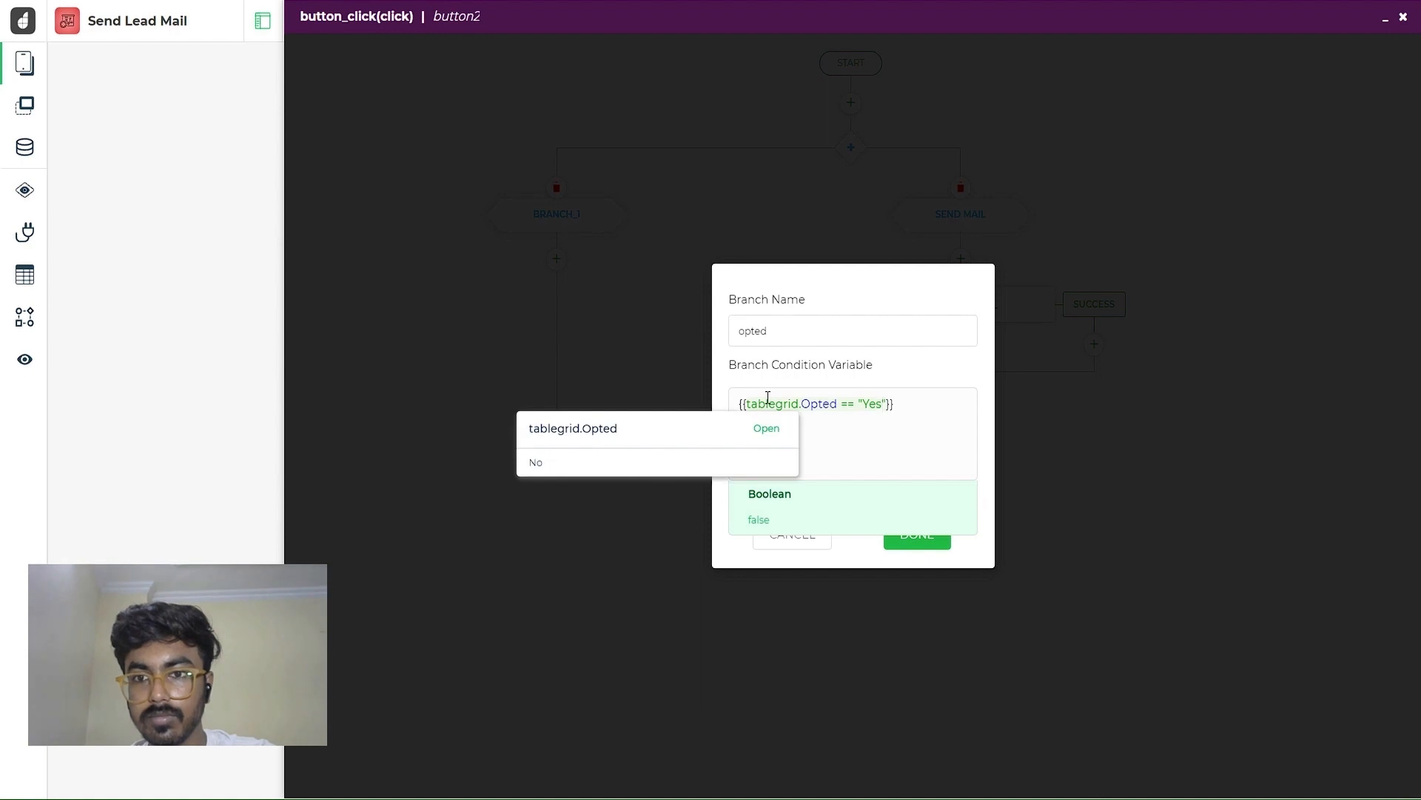
pyautogui.click(928, 546)
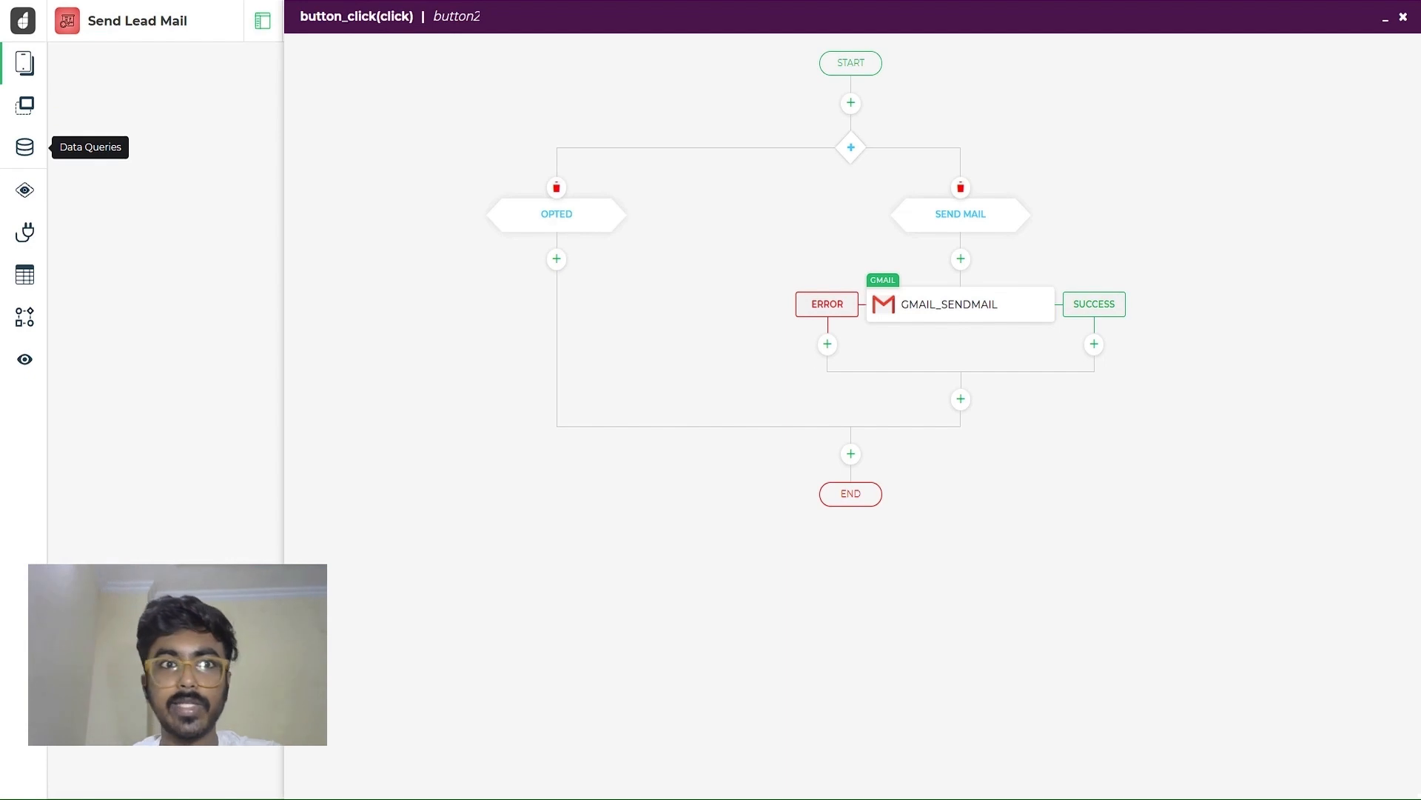
# Minimize the action flow and create a new Variable data query named updates
pyautogui.click(1386, 19)
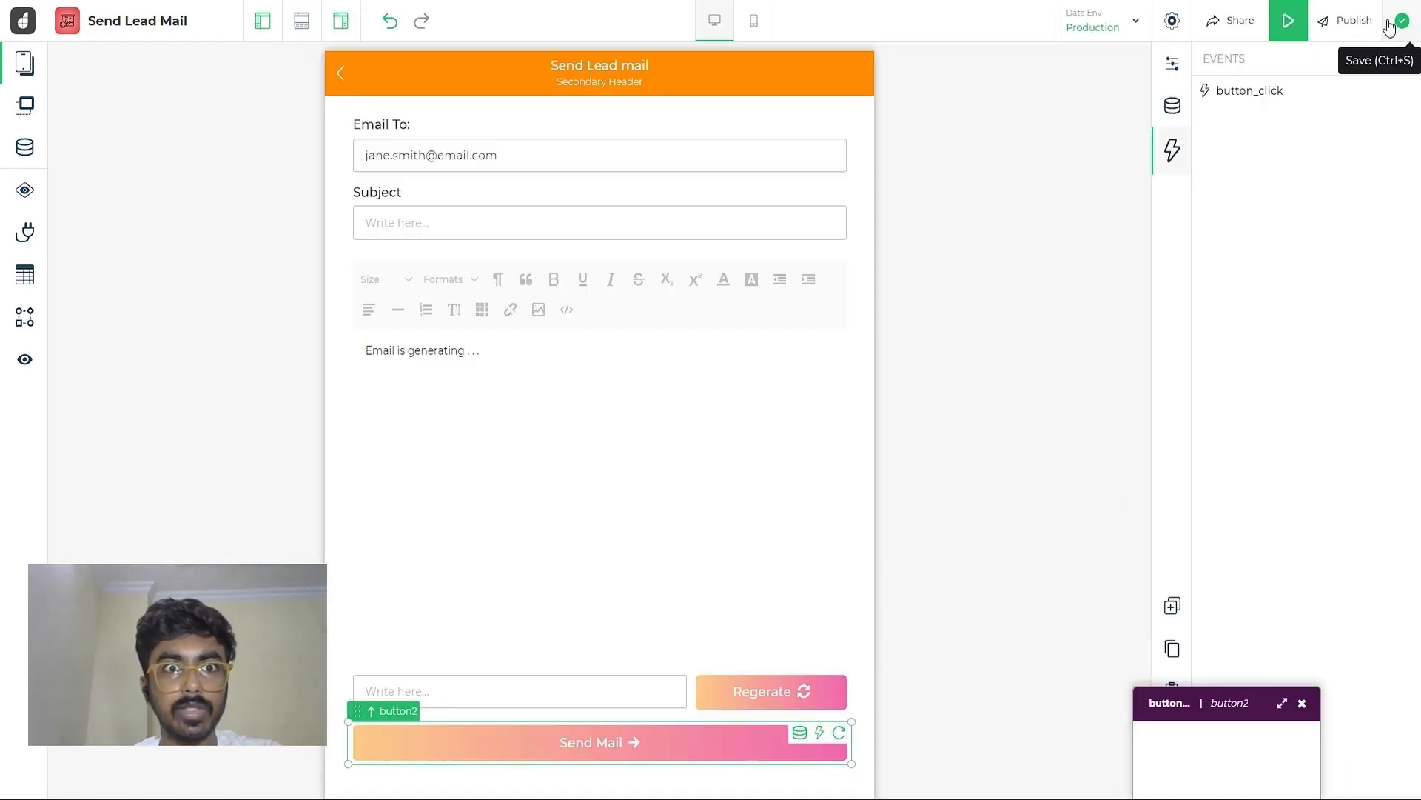
pyautogui.click(24, 148)
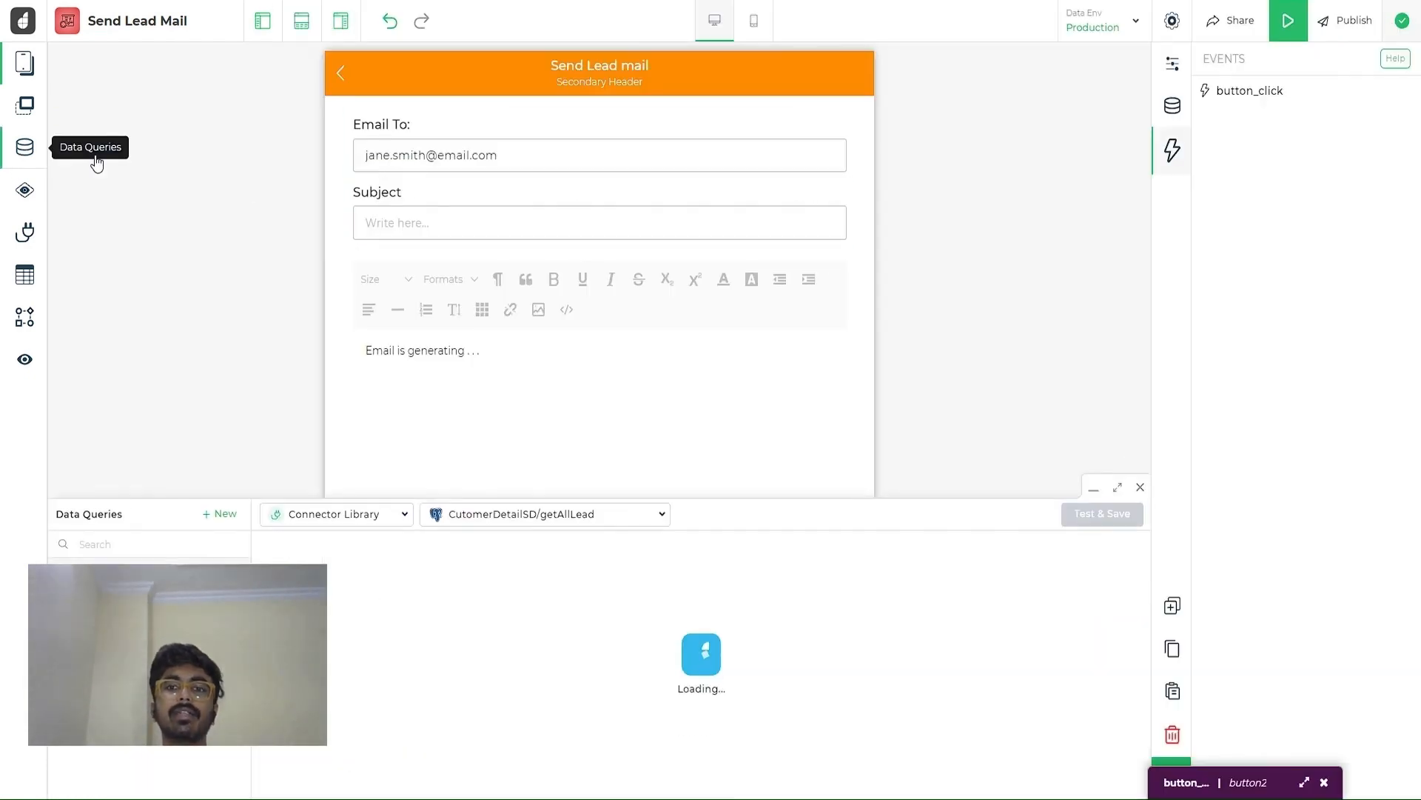
pyautogui.click(1118, 486)
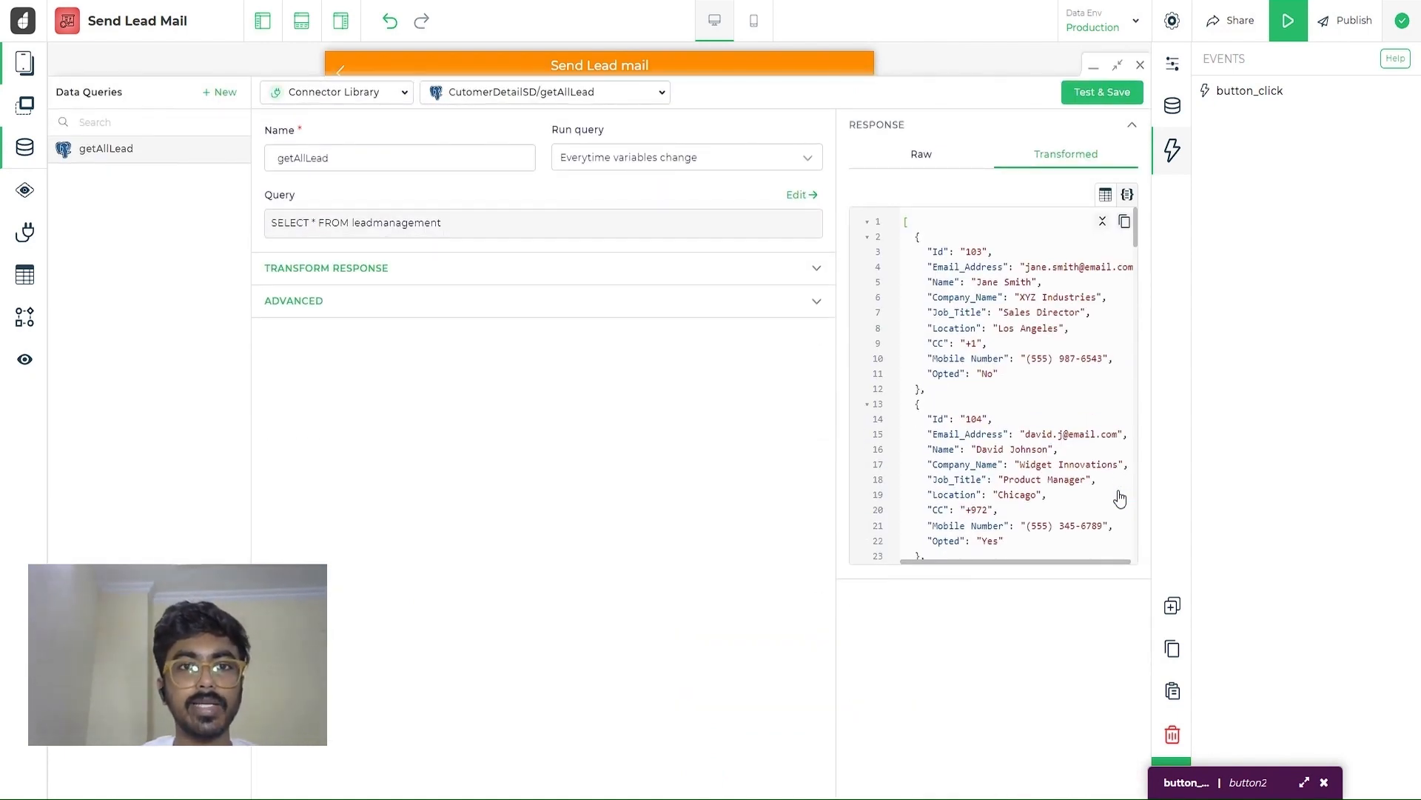
pyautogui.click(211, 96)
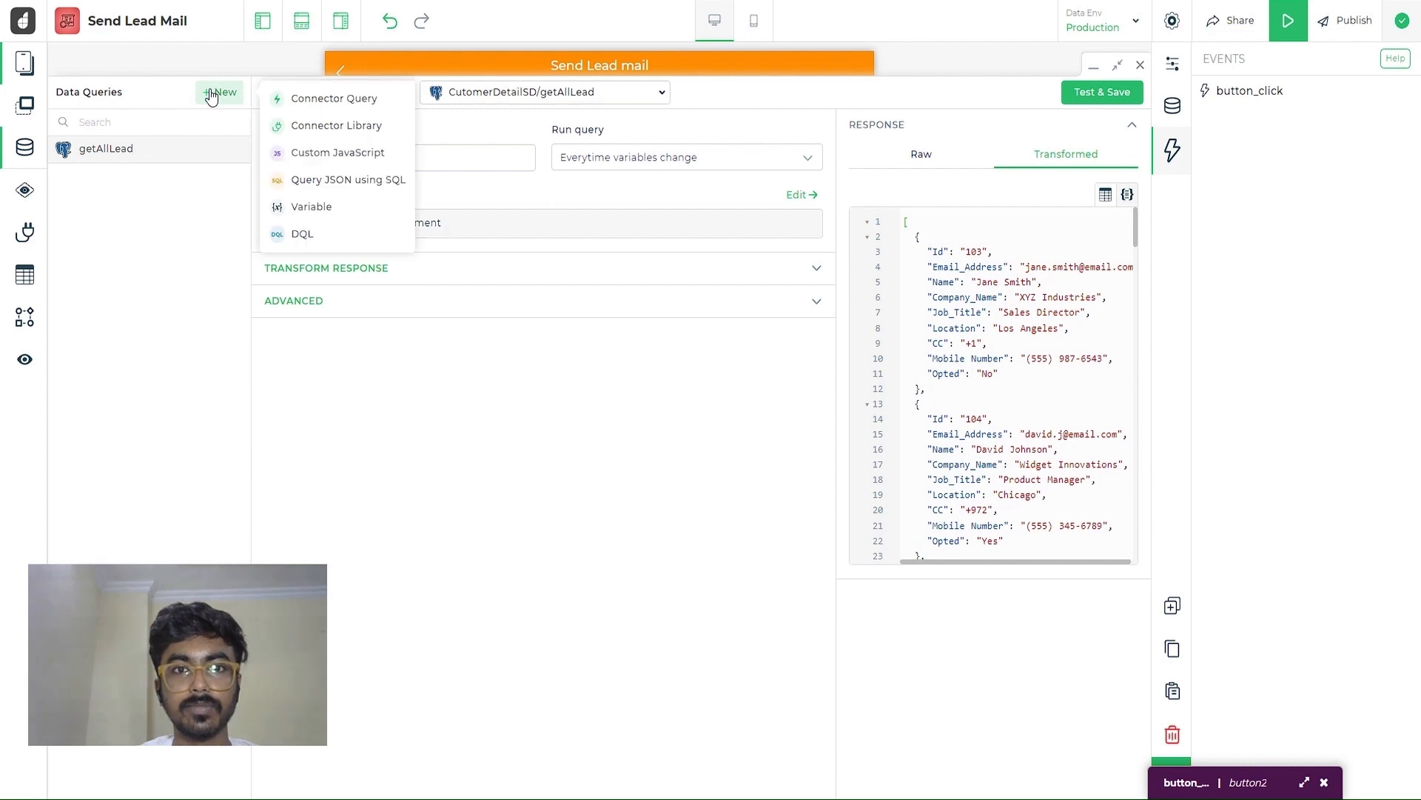
pyautogui.click(338, 211)
pyautogui.click(358, 152)
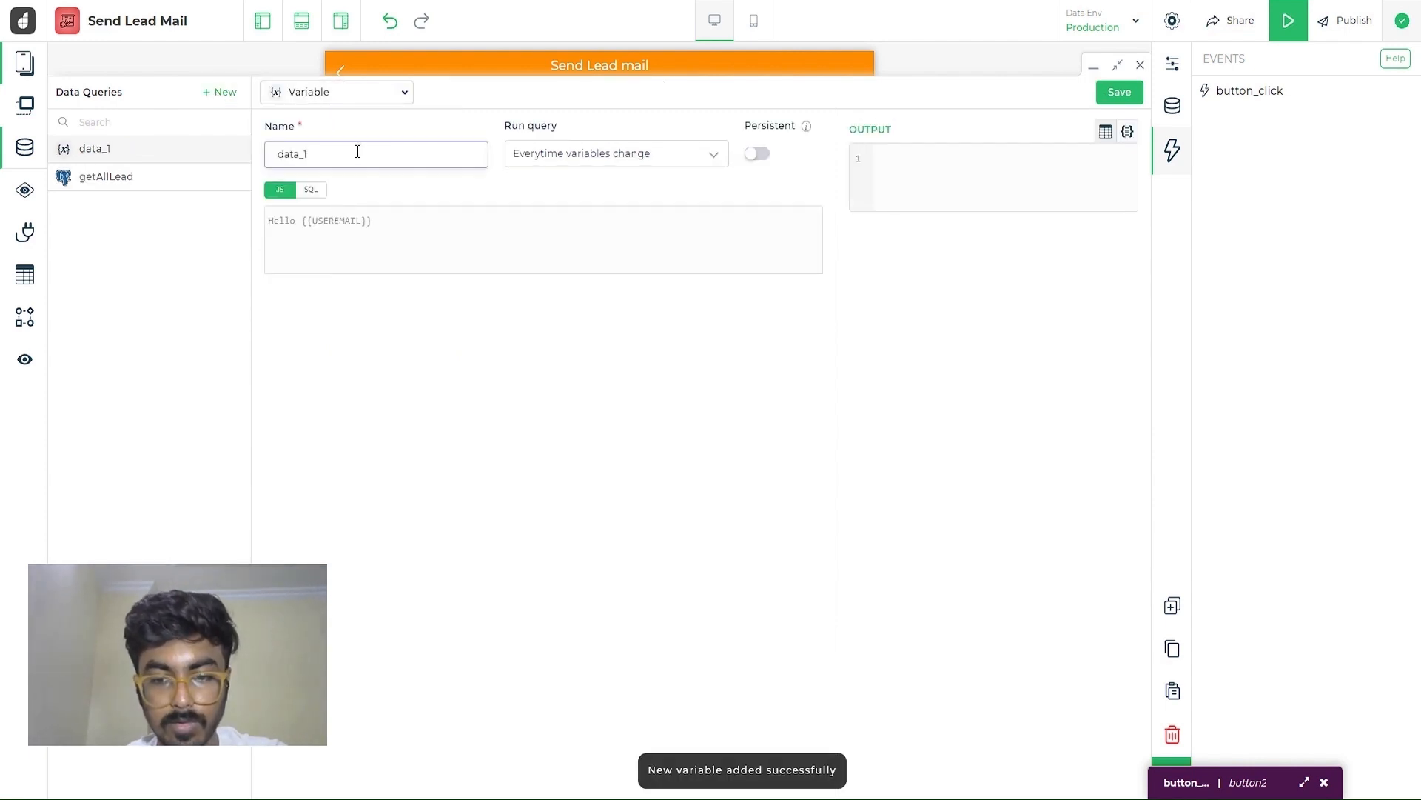
pyautogui.hotkey('ctrl', 'a')
pyautogui.write('n')
pyautogui.press('BackSpace')
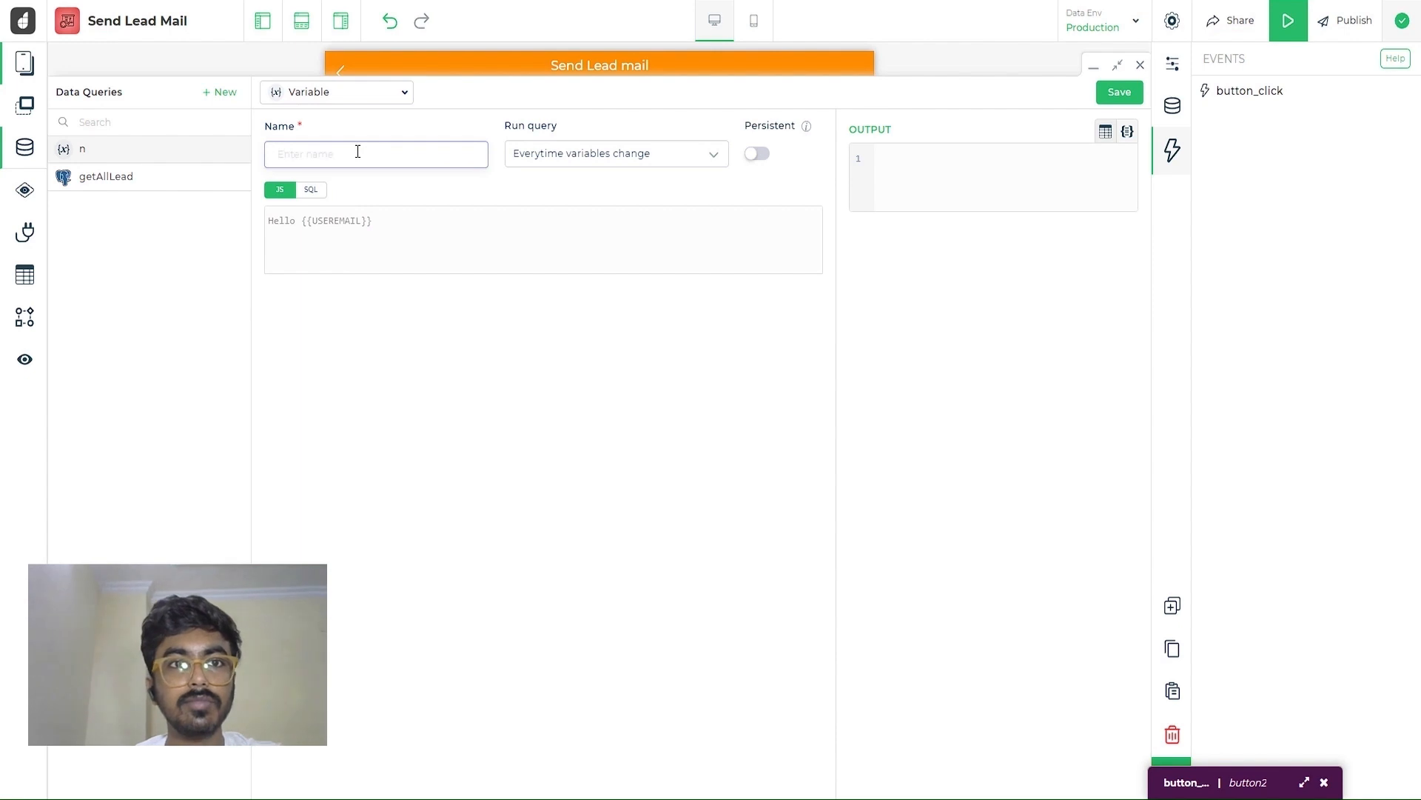
pyautogui.write('updates')
# Paste the JSON array describing AI Assistant in DronaHQ and Cassandra DB connector into the variable, save it and the app, and close the data queries
pyautogui.click(350, 229)
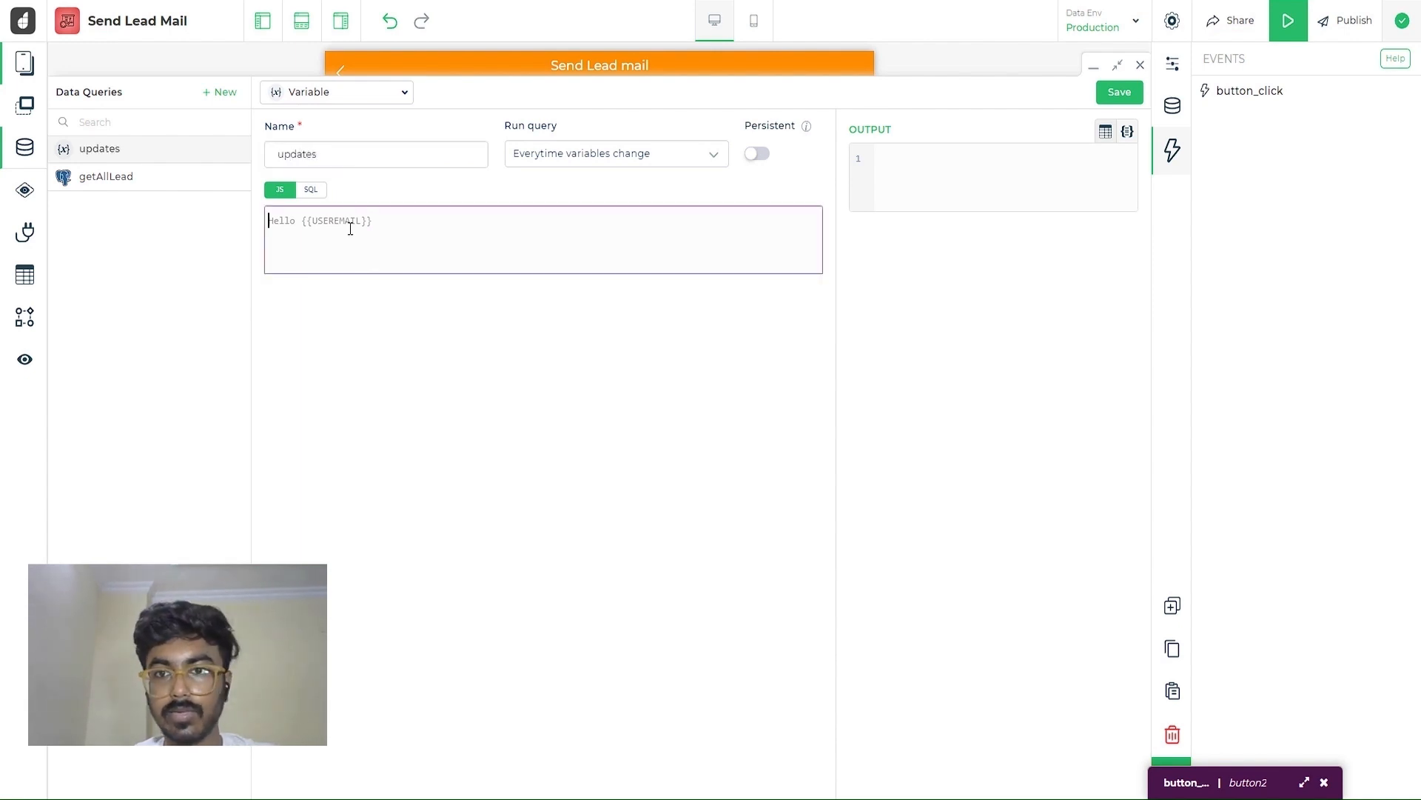
pyautogui.hotkey('ctrl', 'v')
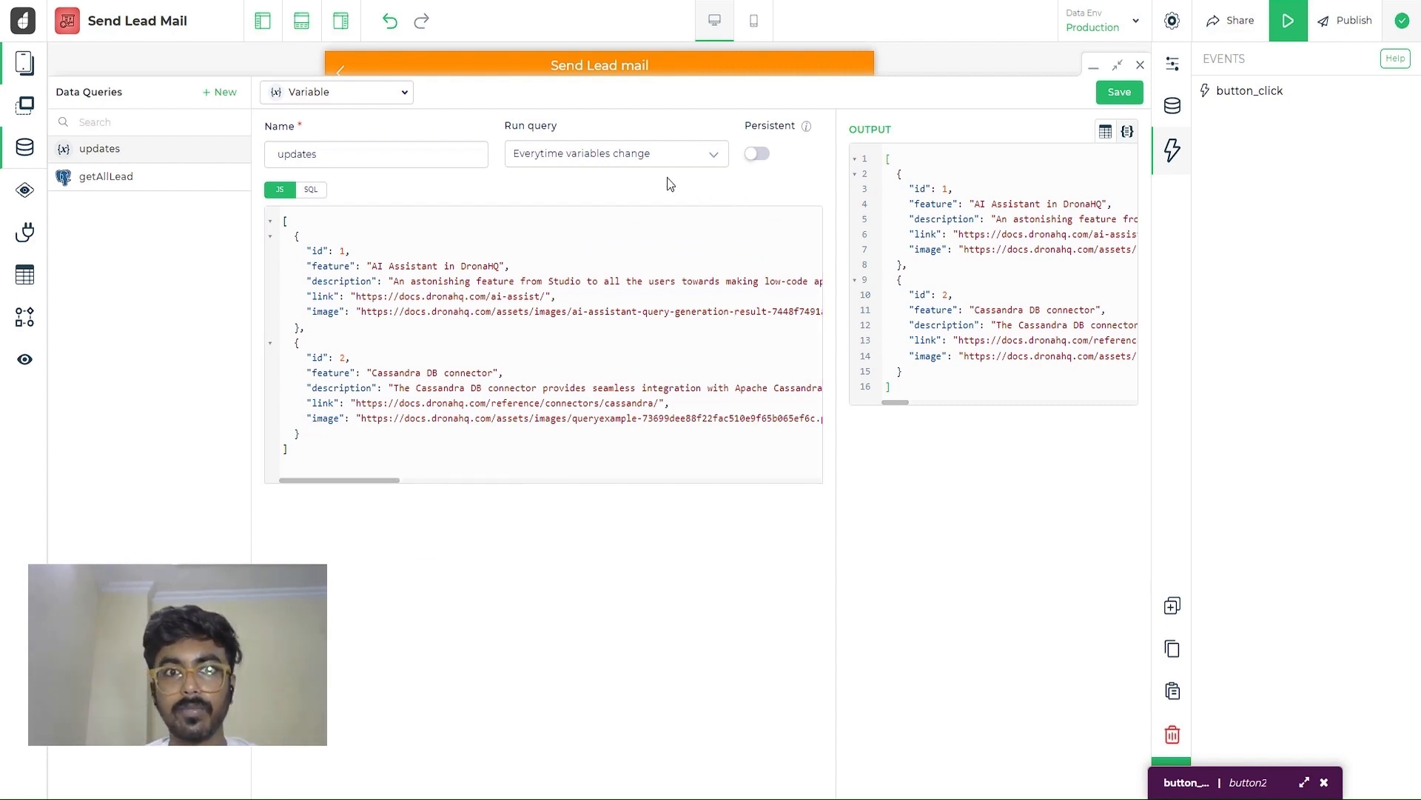
pyautogui.click(1133, 96)
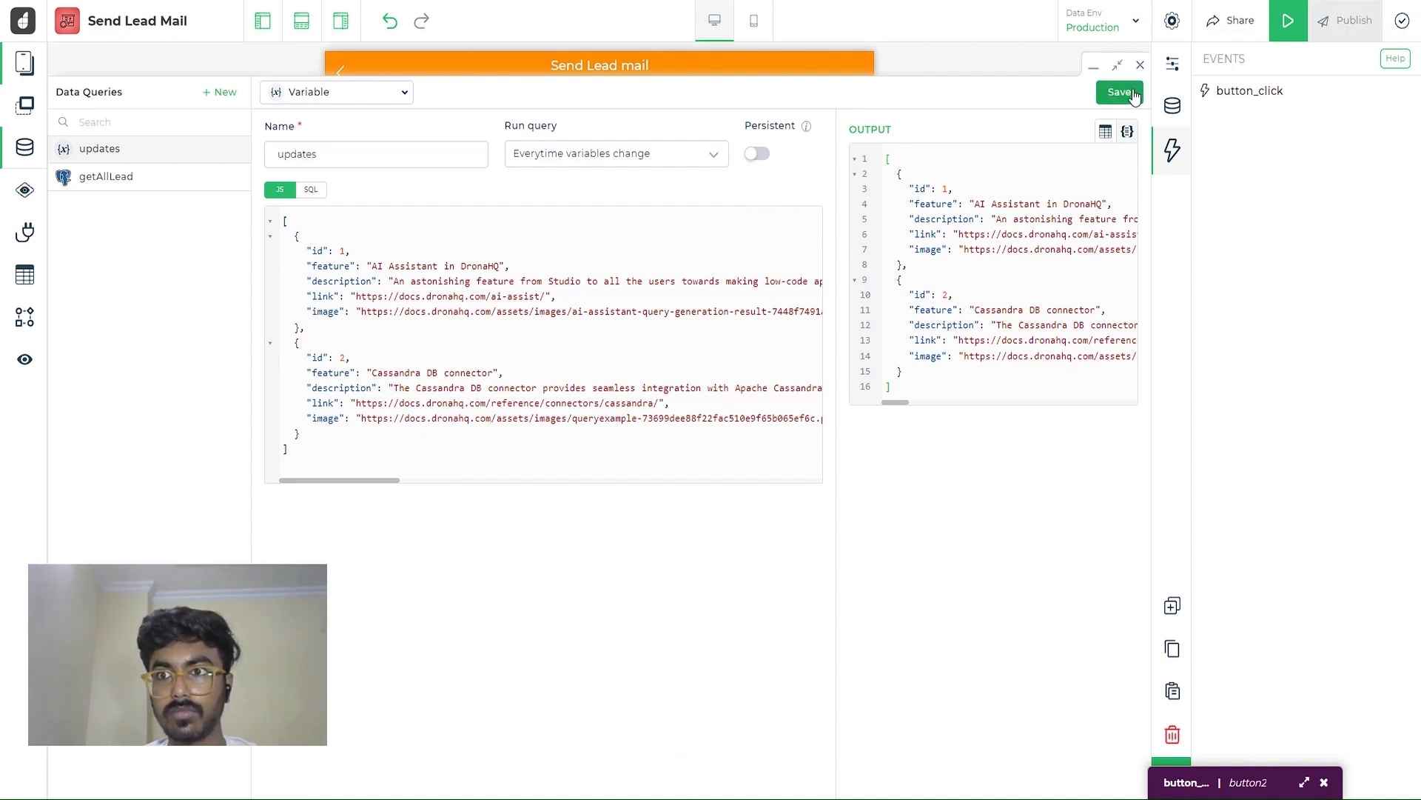
pyautogui.click(1402, 20)
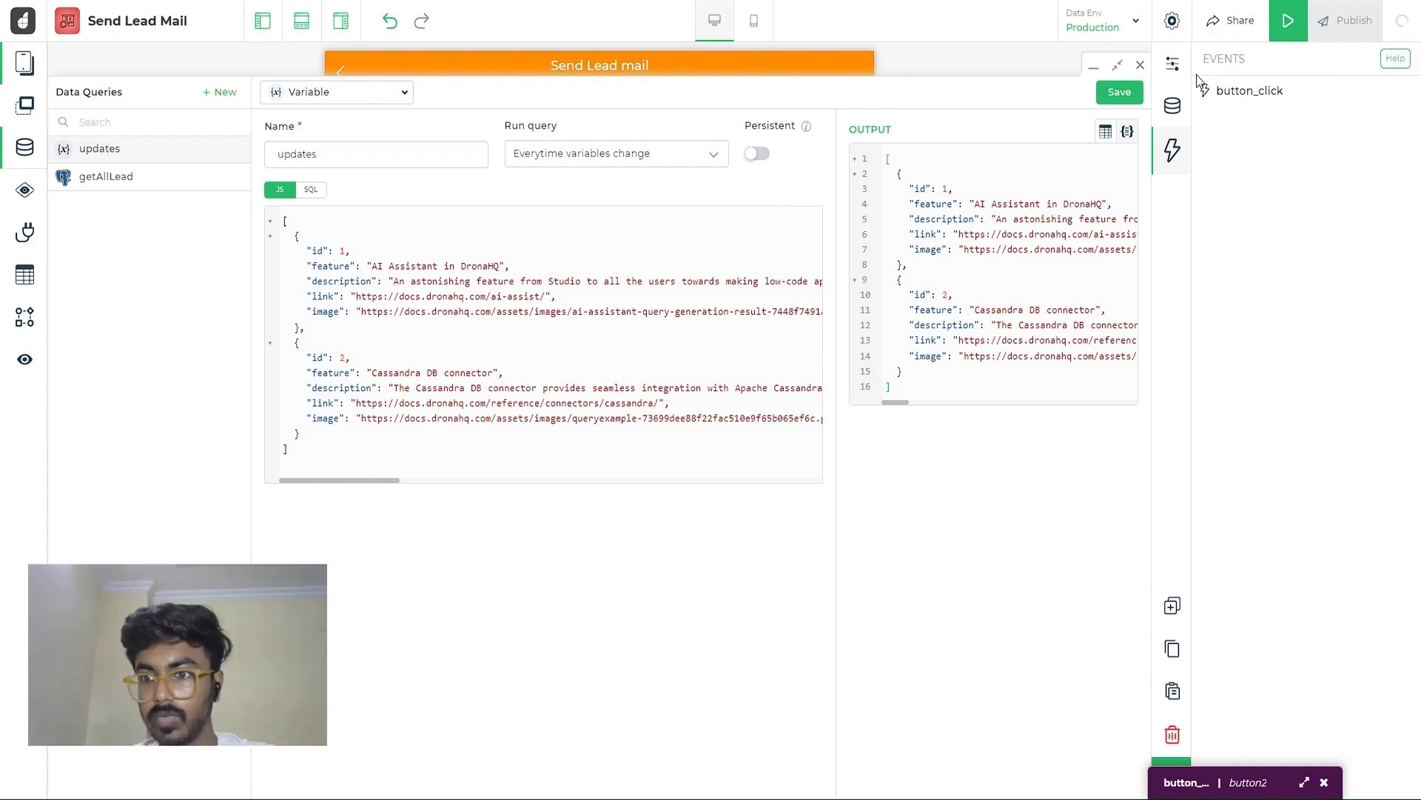
pyautogui.click(1141, 66)
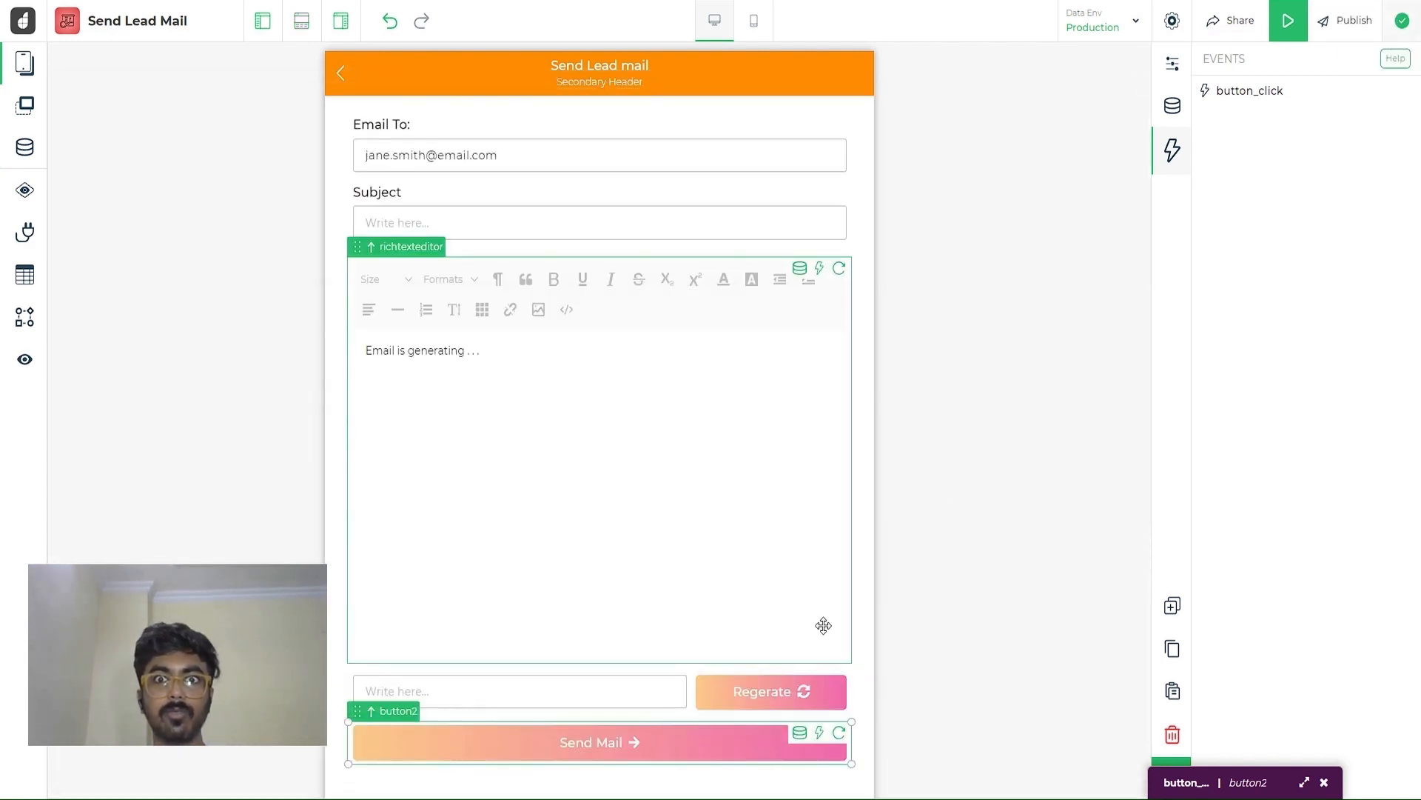
# Reopen the Send Mail button's action flow and add OpenAI GenerateText to the opted branch, using the DronaHQ account for production
pyautogui.click(1302, 782)
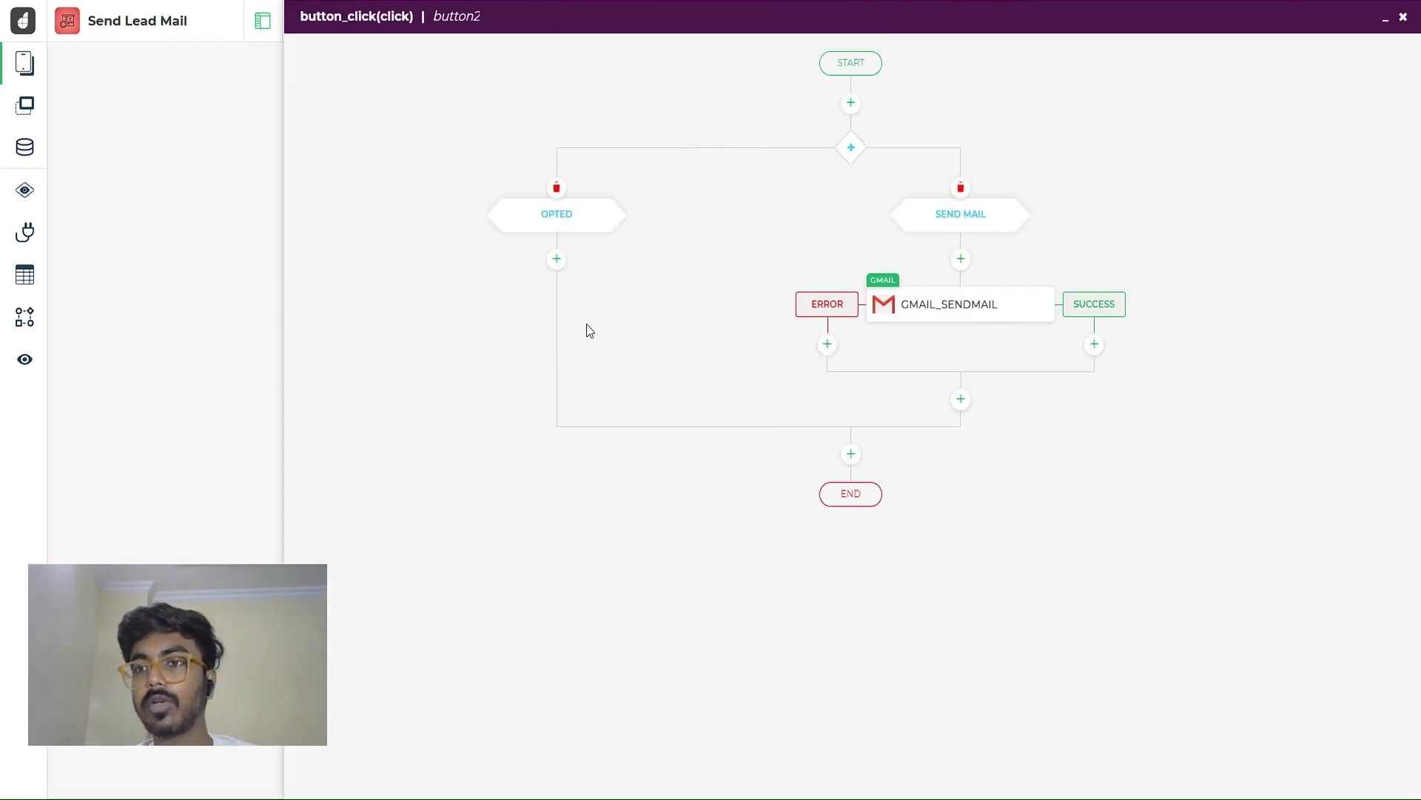
pyautogui.click(558, 265)
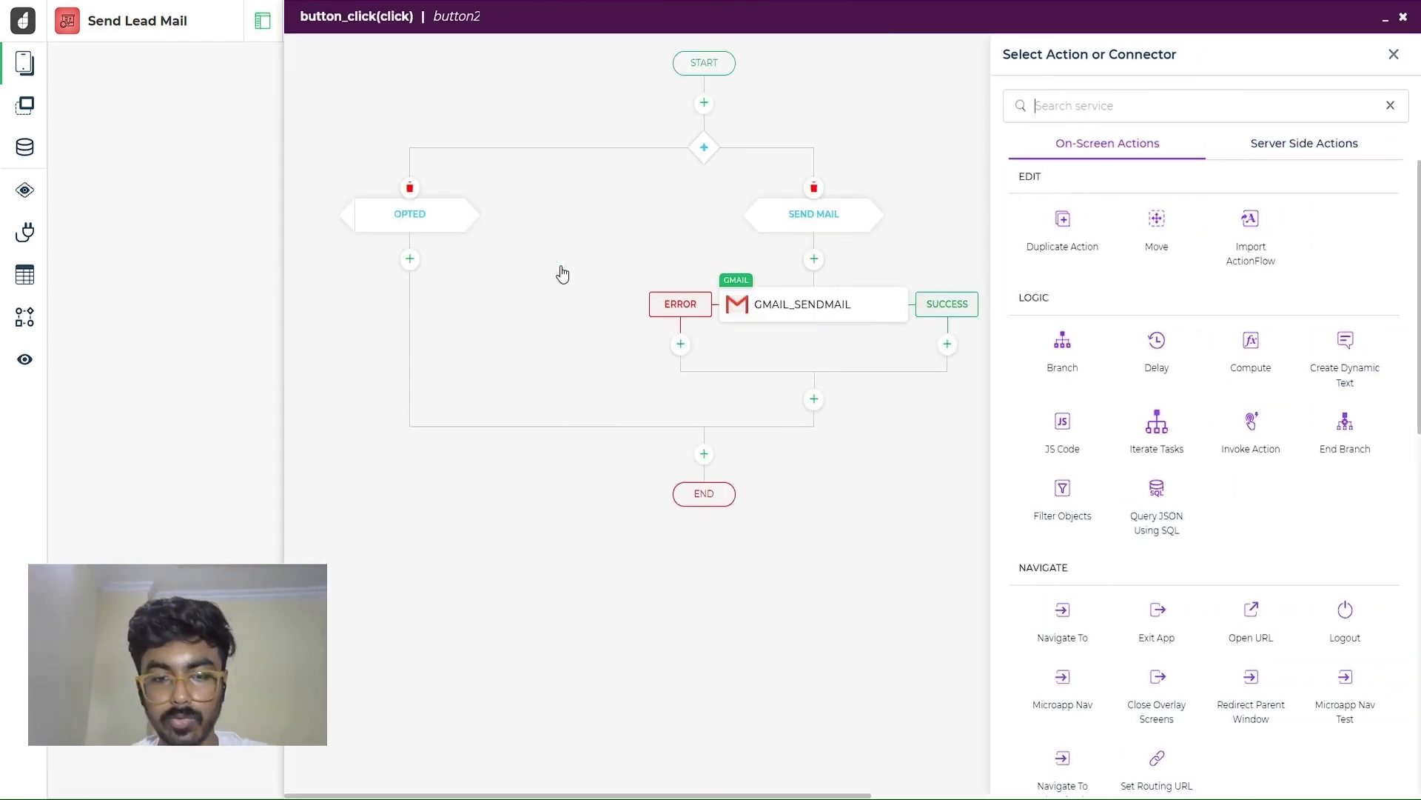
pyautogui.click(1272, 143)
pyautogui.write('open')
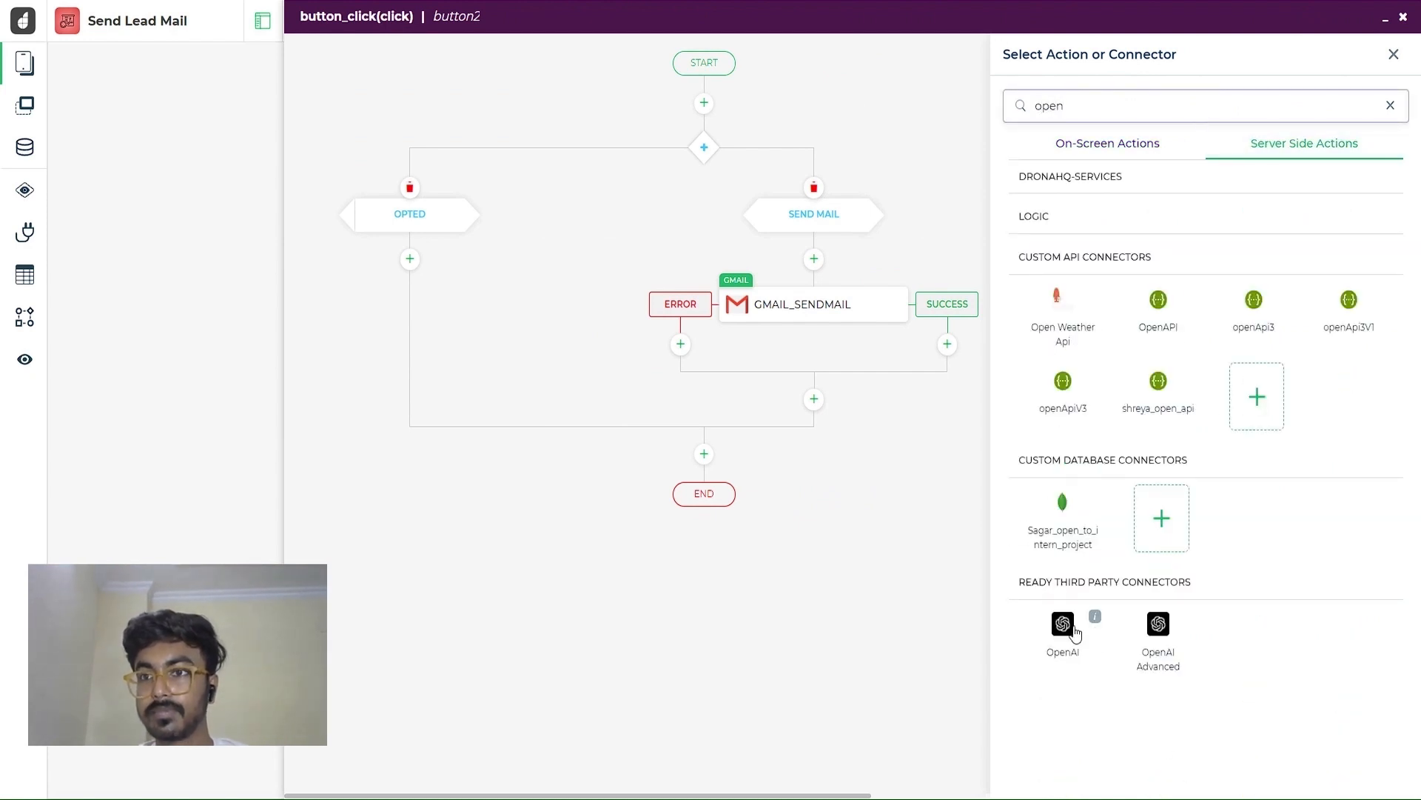
pyautogui.click(1075, 635)
pyautogui.click(1097, 210)
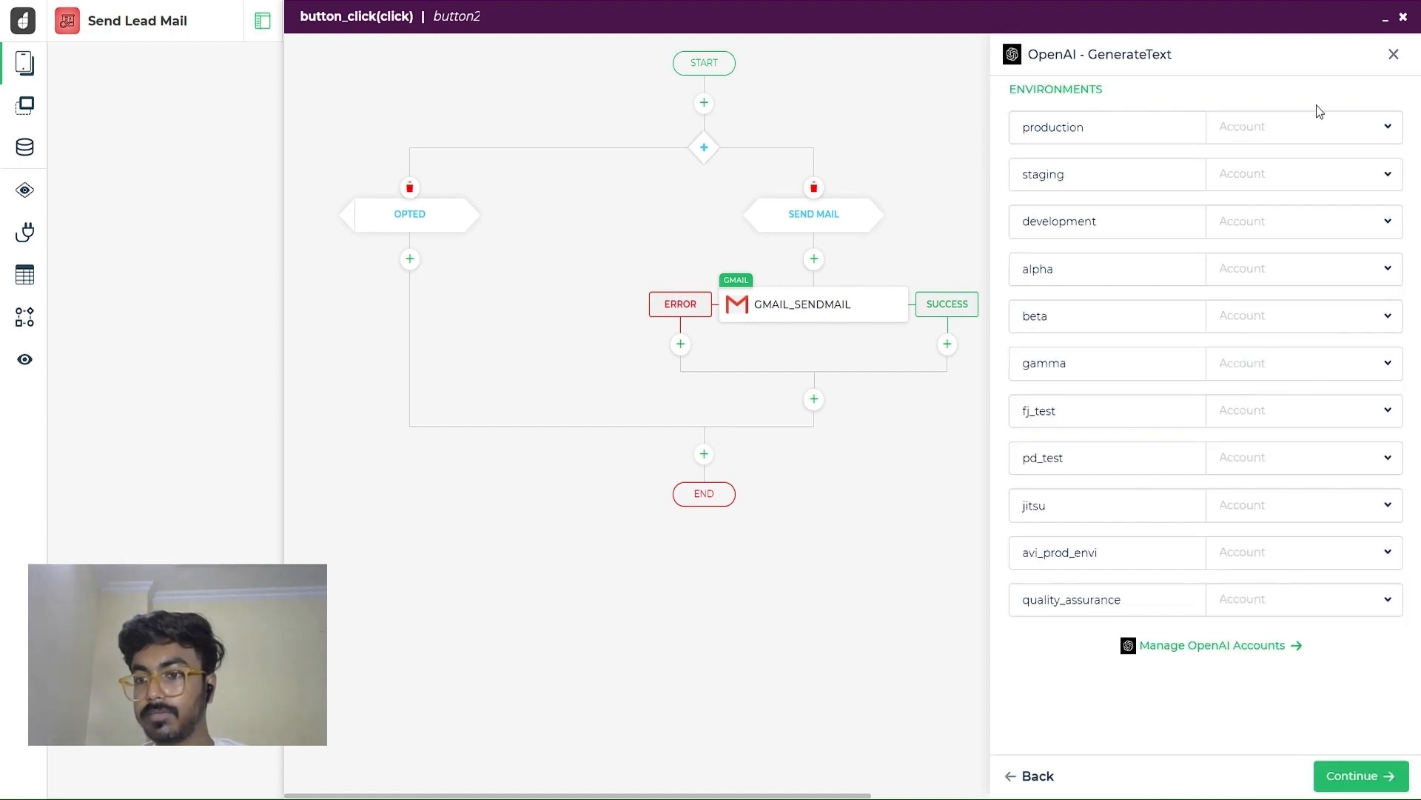
pyautogui.click(1268, 130)
pyautogui.click(1252, 224)
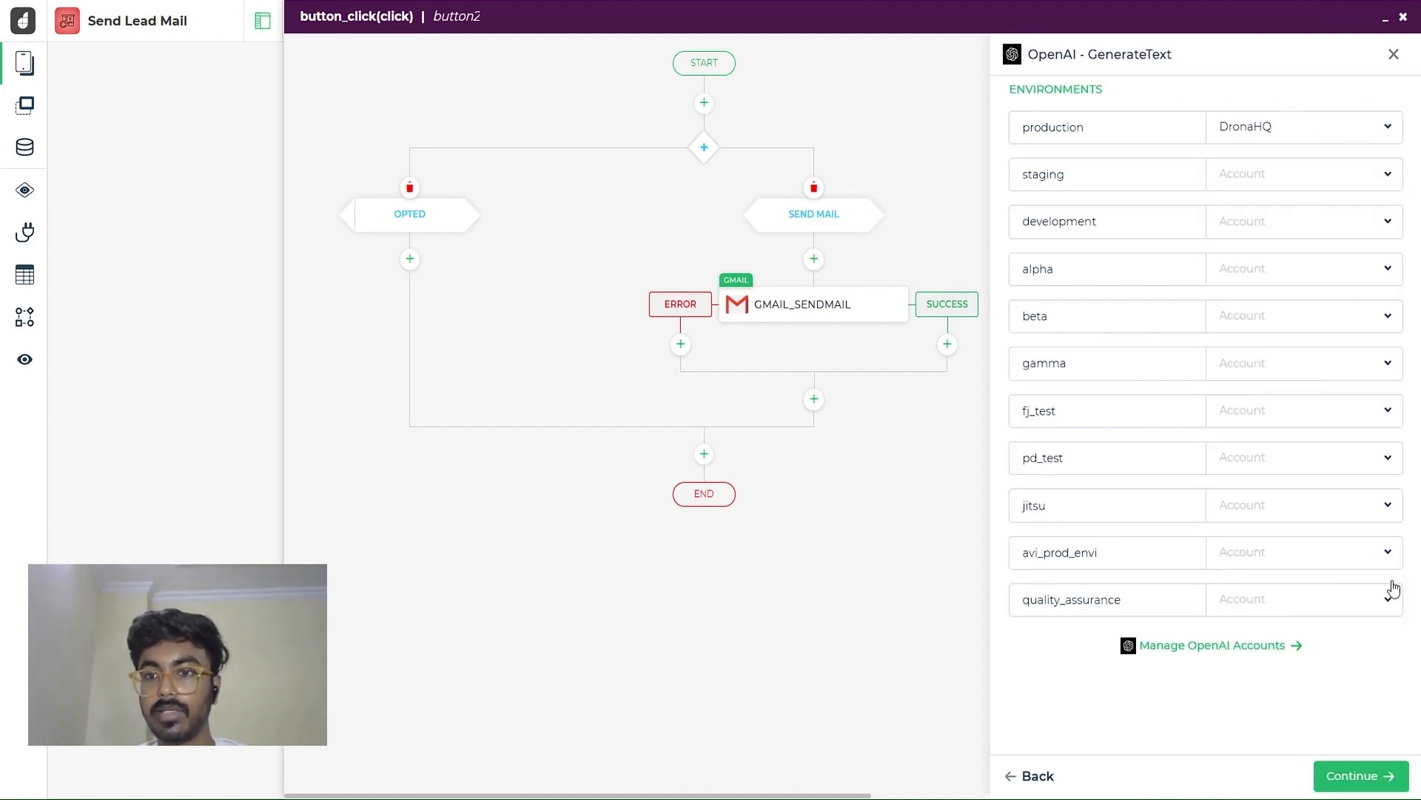
# Set the GenerateText prompt to "create an attractive advertising email body only, with each details present in {{updates}} in HTML format"
pyautogui.click(1344, 781)
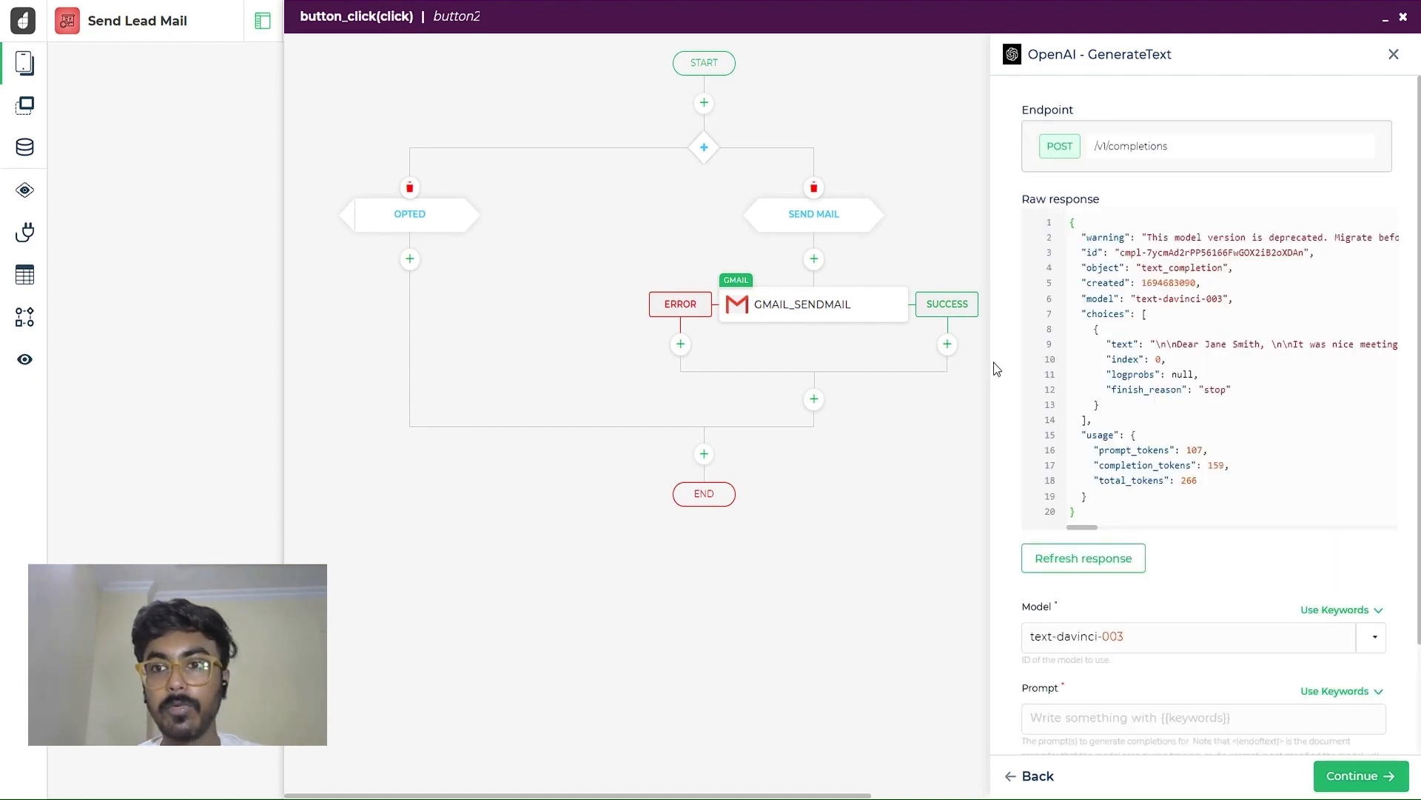
pyautogui.scroll(-2, 1347, 231)
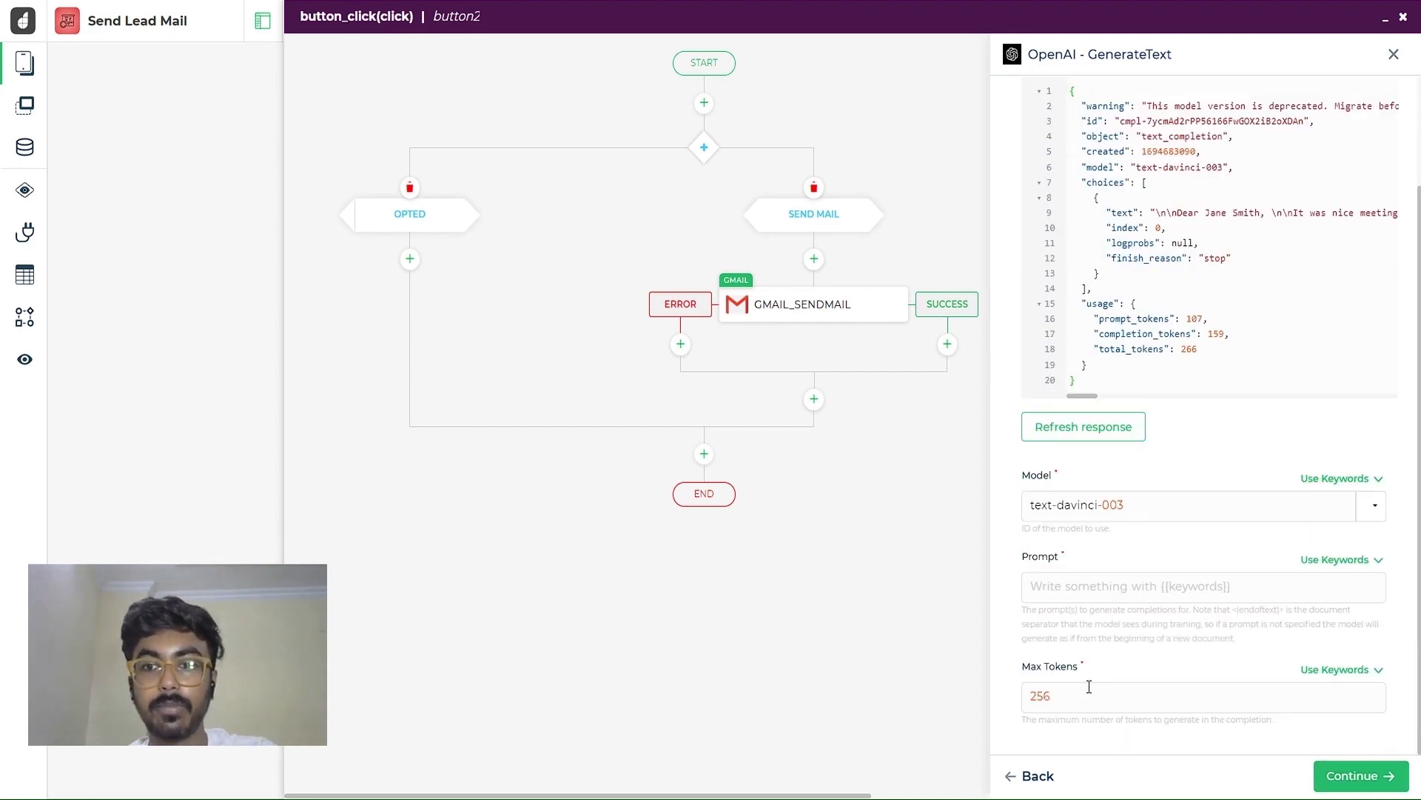
pyautogui.click(1122, 590)
pyautogui.write('create an attractive advertising email body only, with each details present in {{updates}} in HTML format')
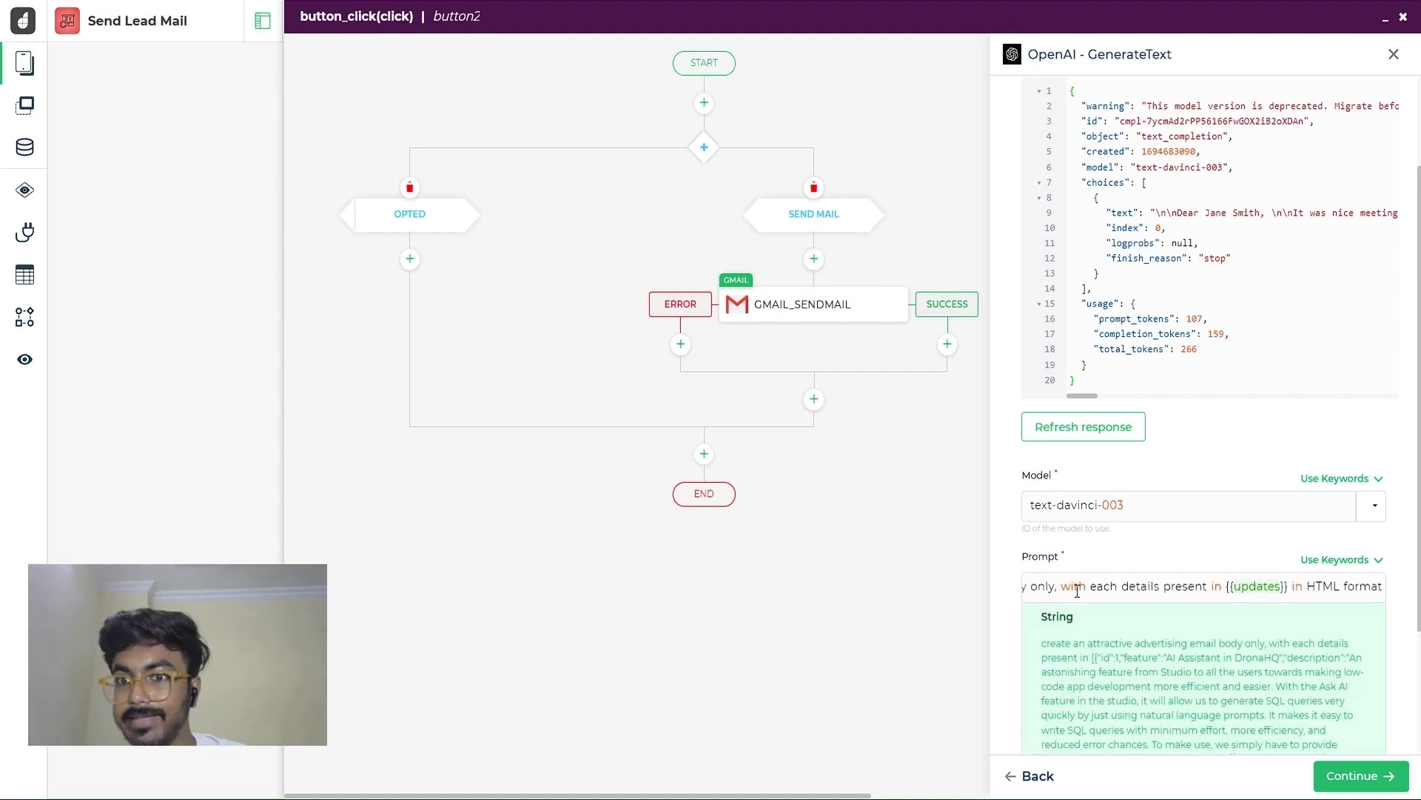
pyautogui.click(1075, 587)
pyautogui.scroll(-1, 1121, 676)
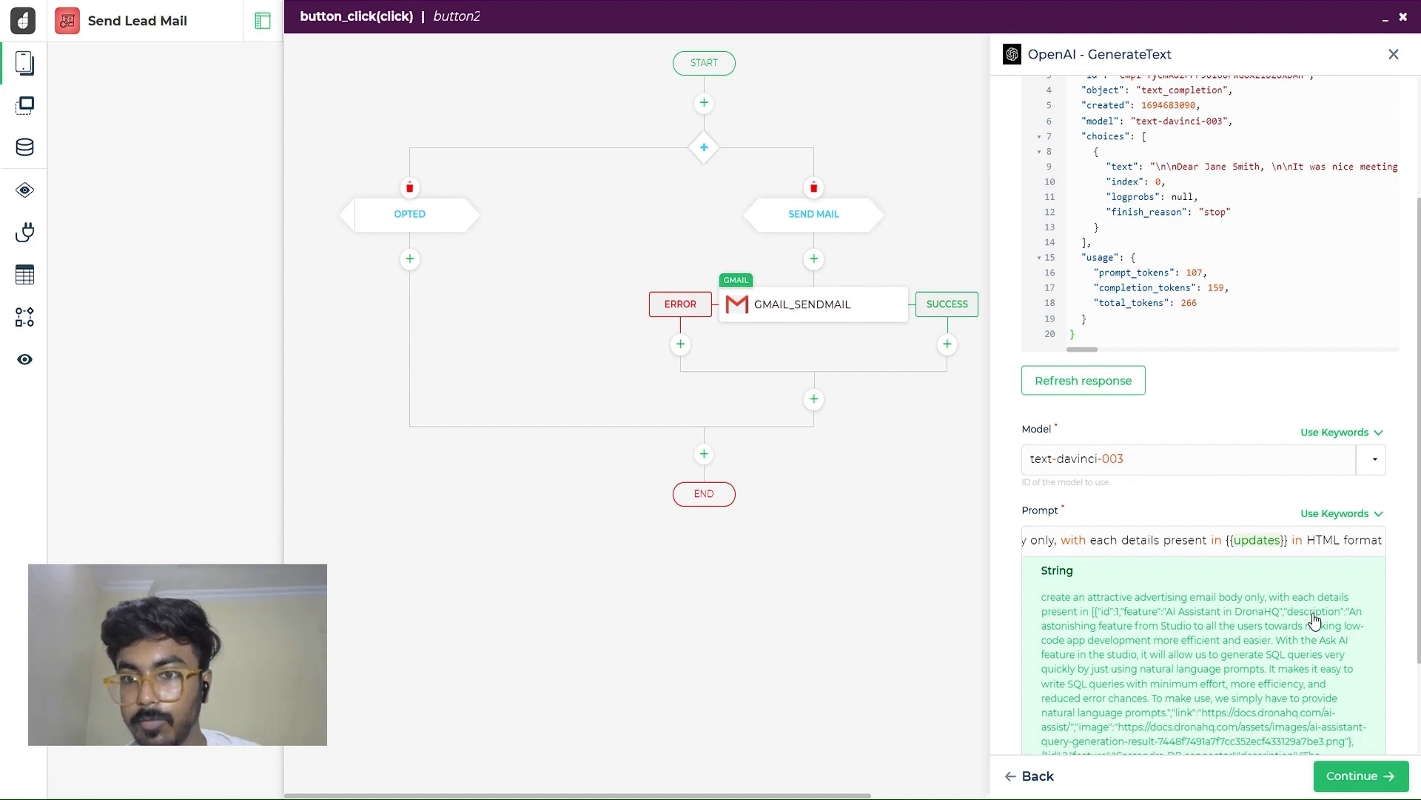
pyautogui.scroll(-3, 1314, 620)
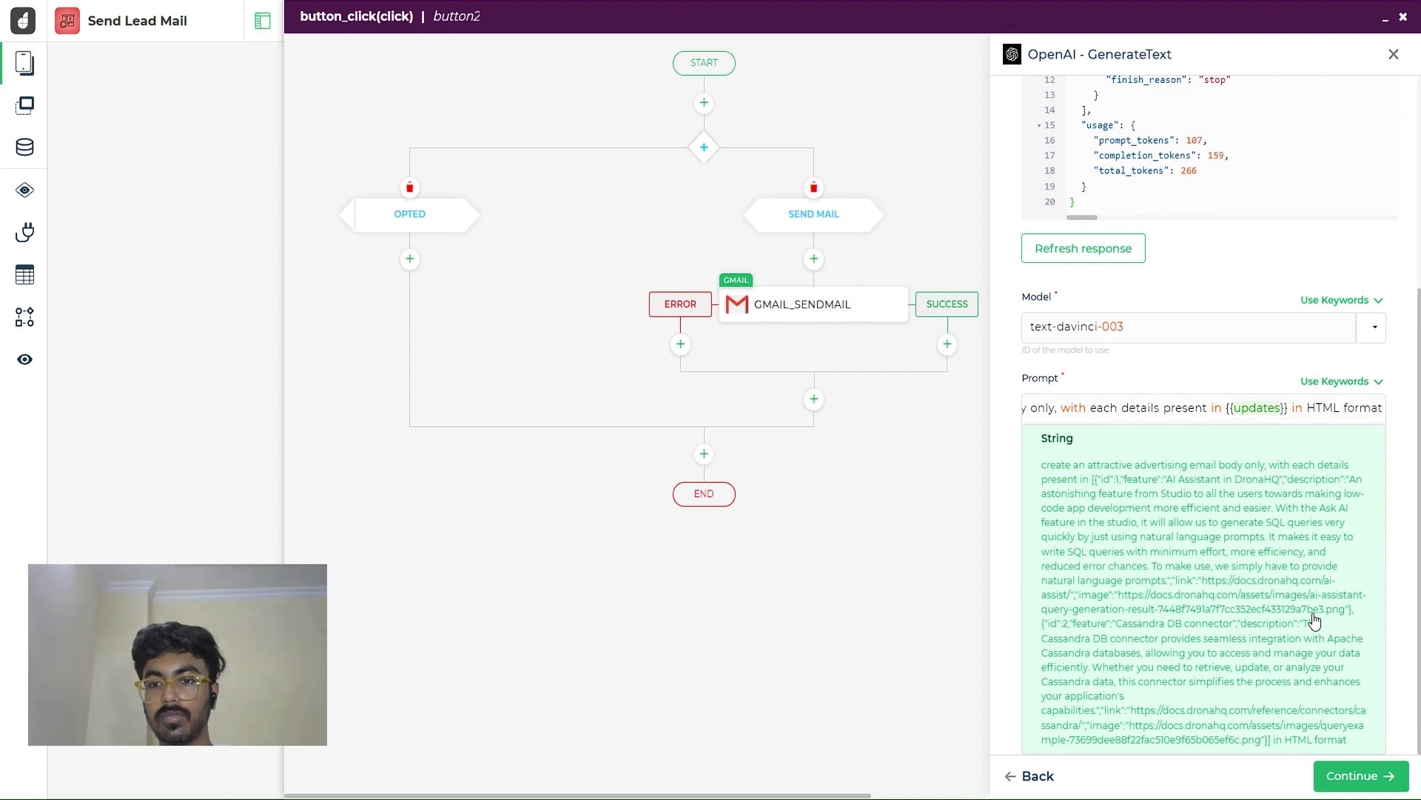
pyautogui.click(1190, 352)
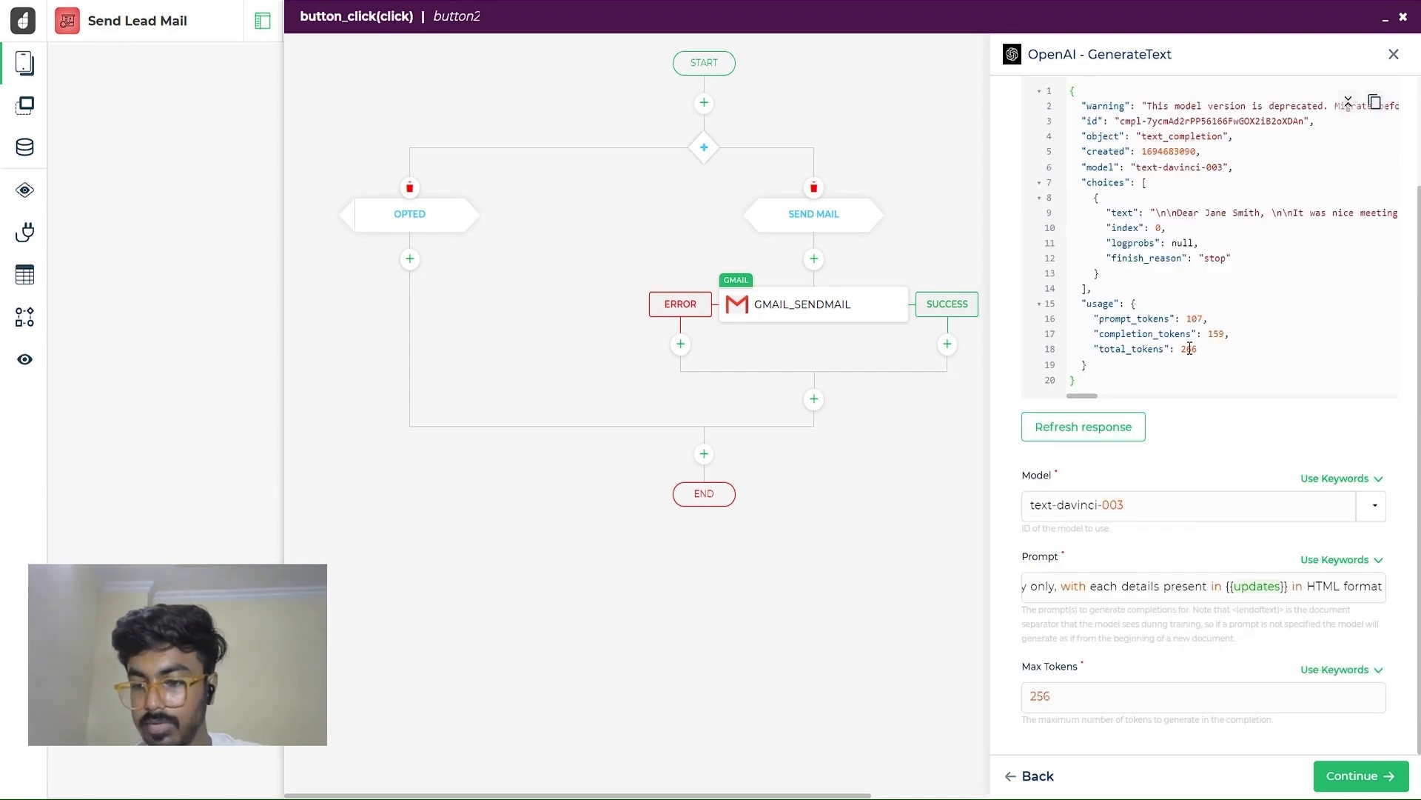
# Set Max Tokens to 500, refresh the OpenAI connector response and look through the generated text before accepting it
pyautogui.click(1056, 694)
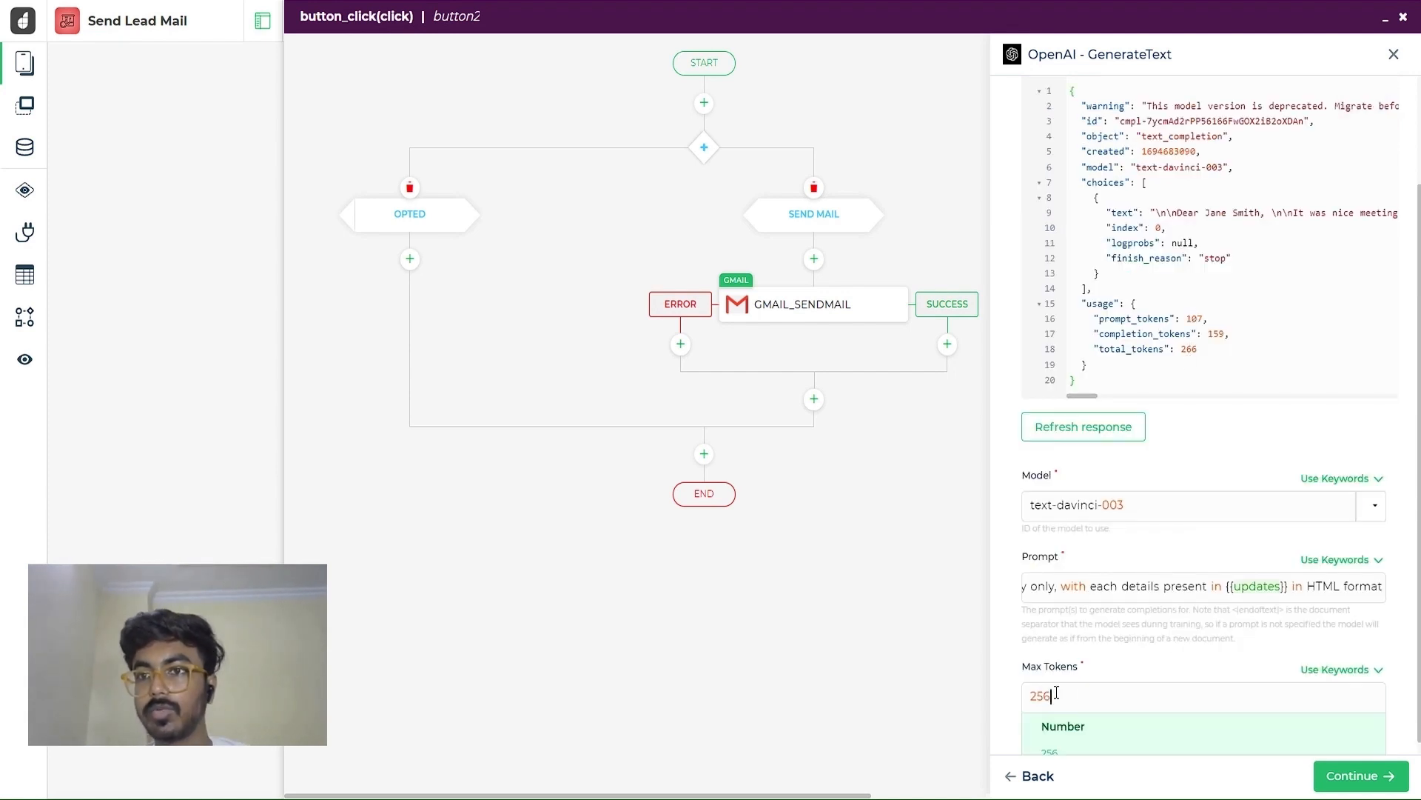
pyautogui.doubleClick(1057, 694)
pyautogui.write('500')
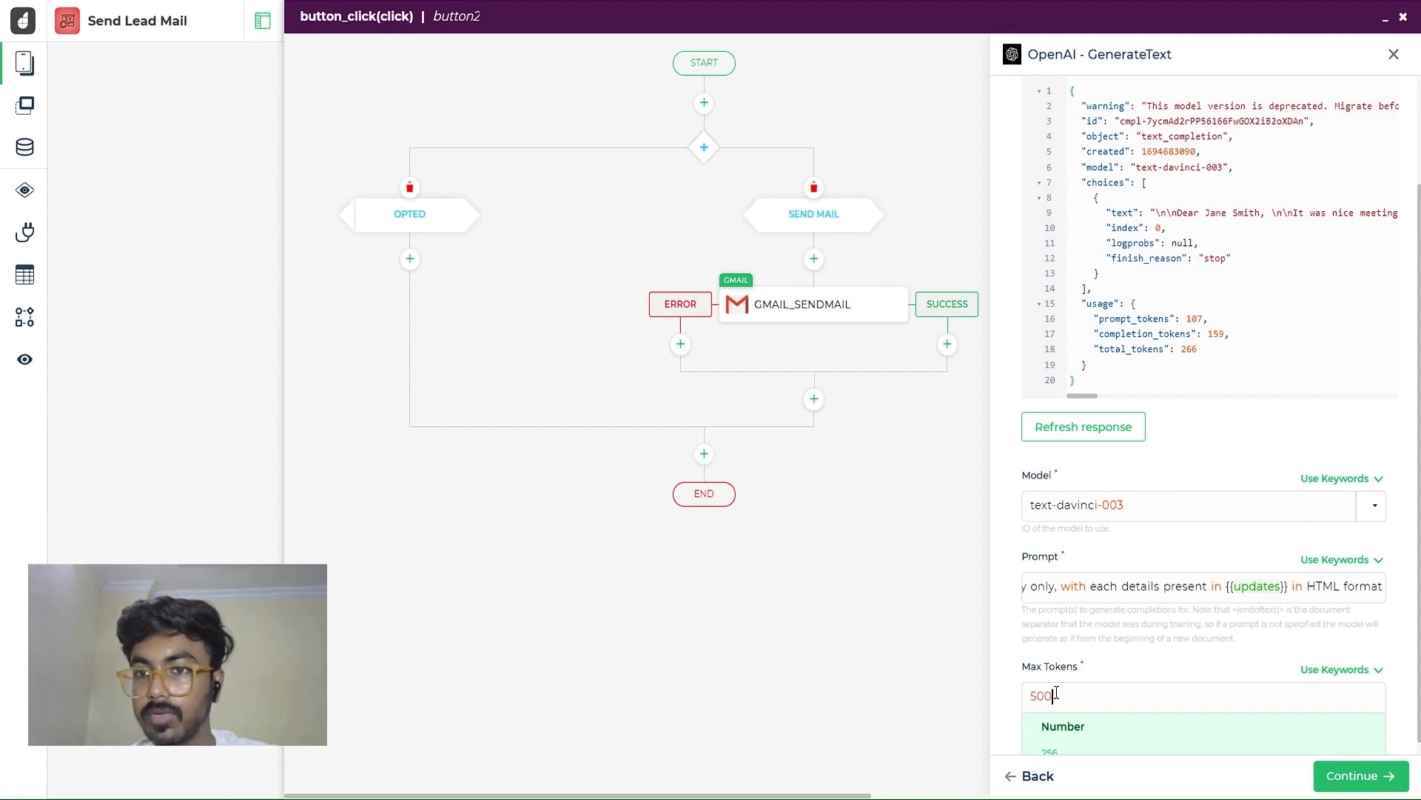
pyautogui.click(1092, 435)
pyautogui.click(1092, 436)
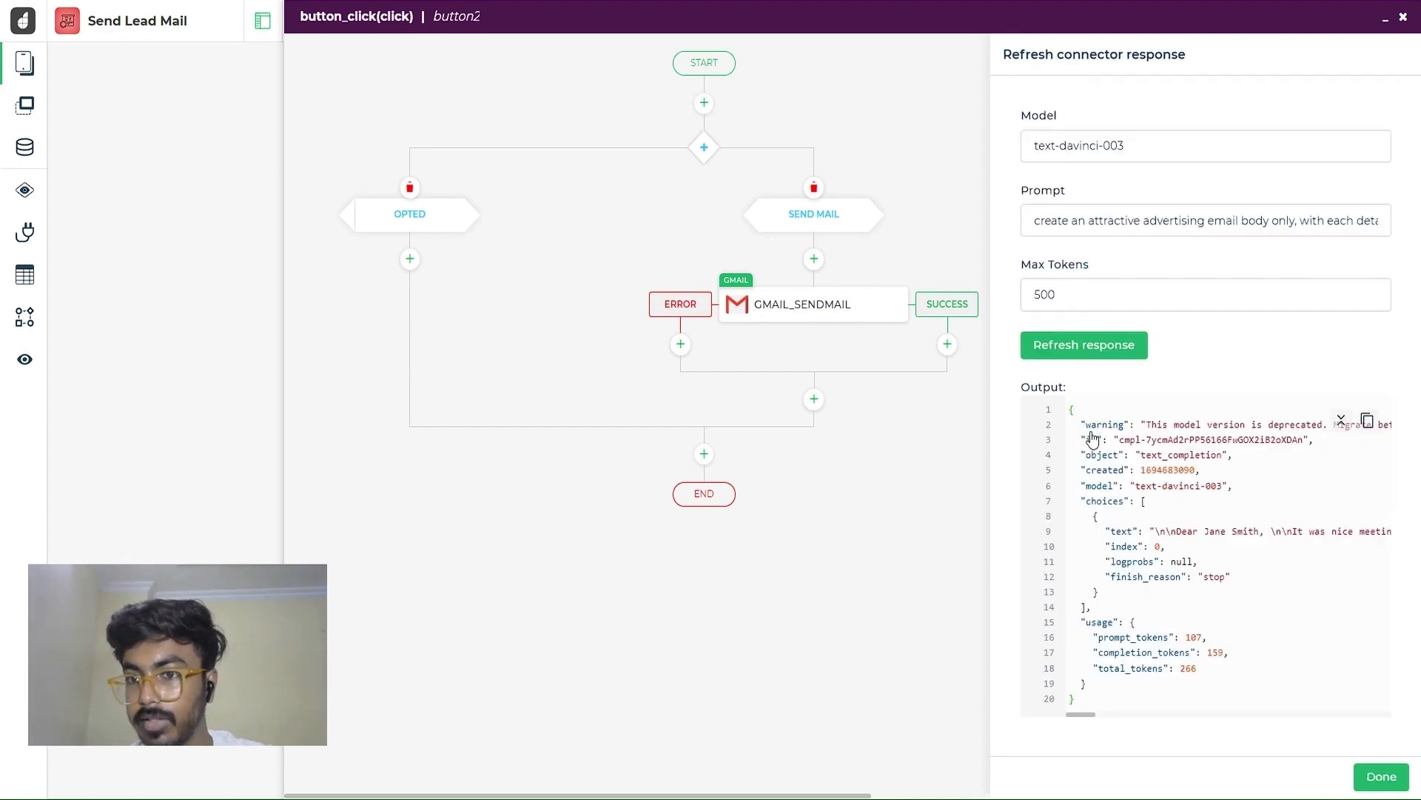
pyautogui.click(1086, 349)
pyautogui.hscroll(1, 1158, 519)
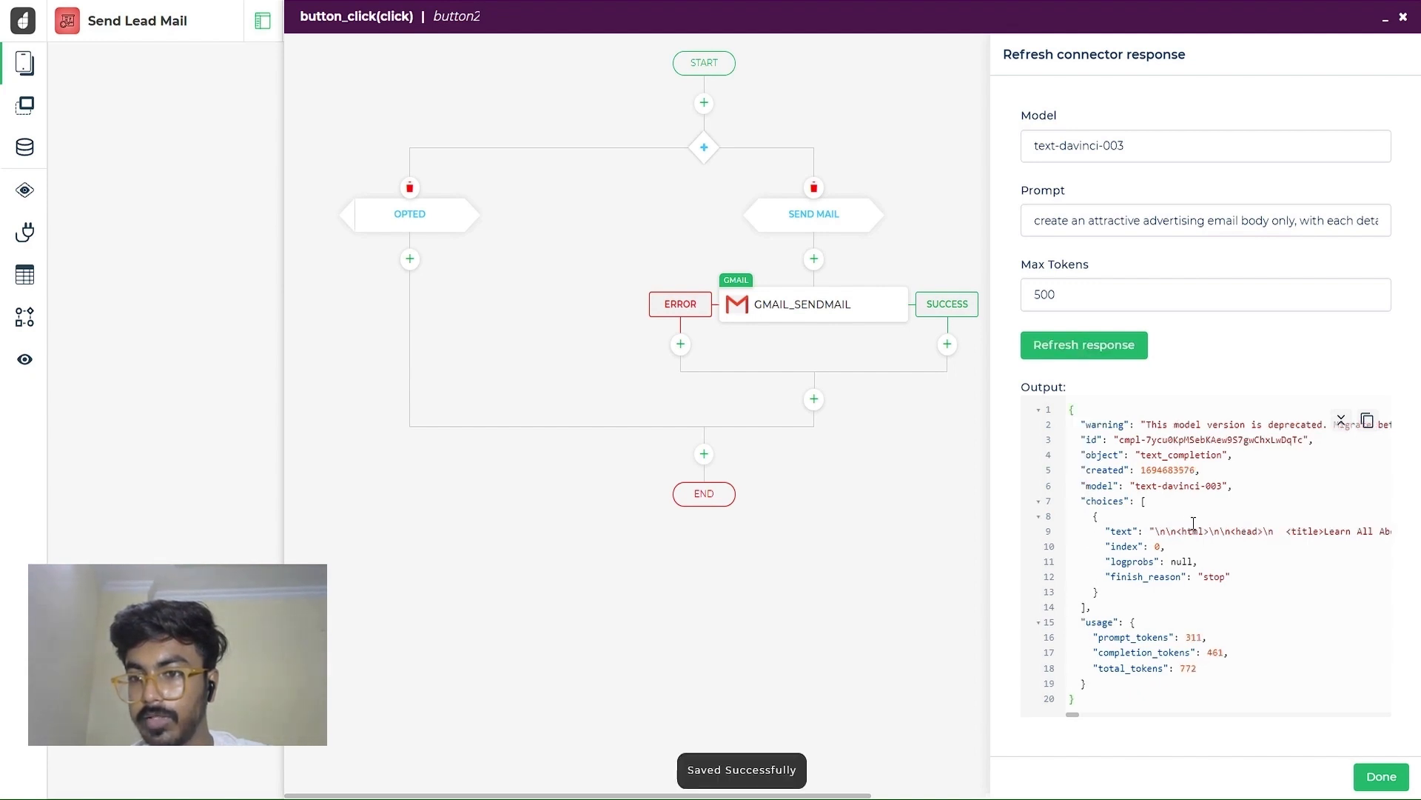
pyautogui.hscroll(6, 1193, 522)
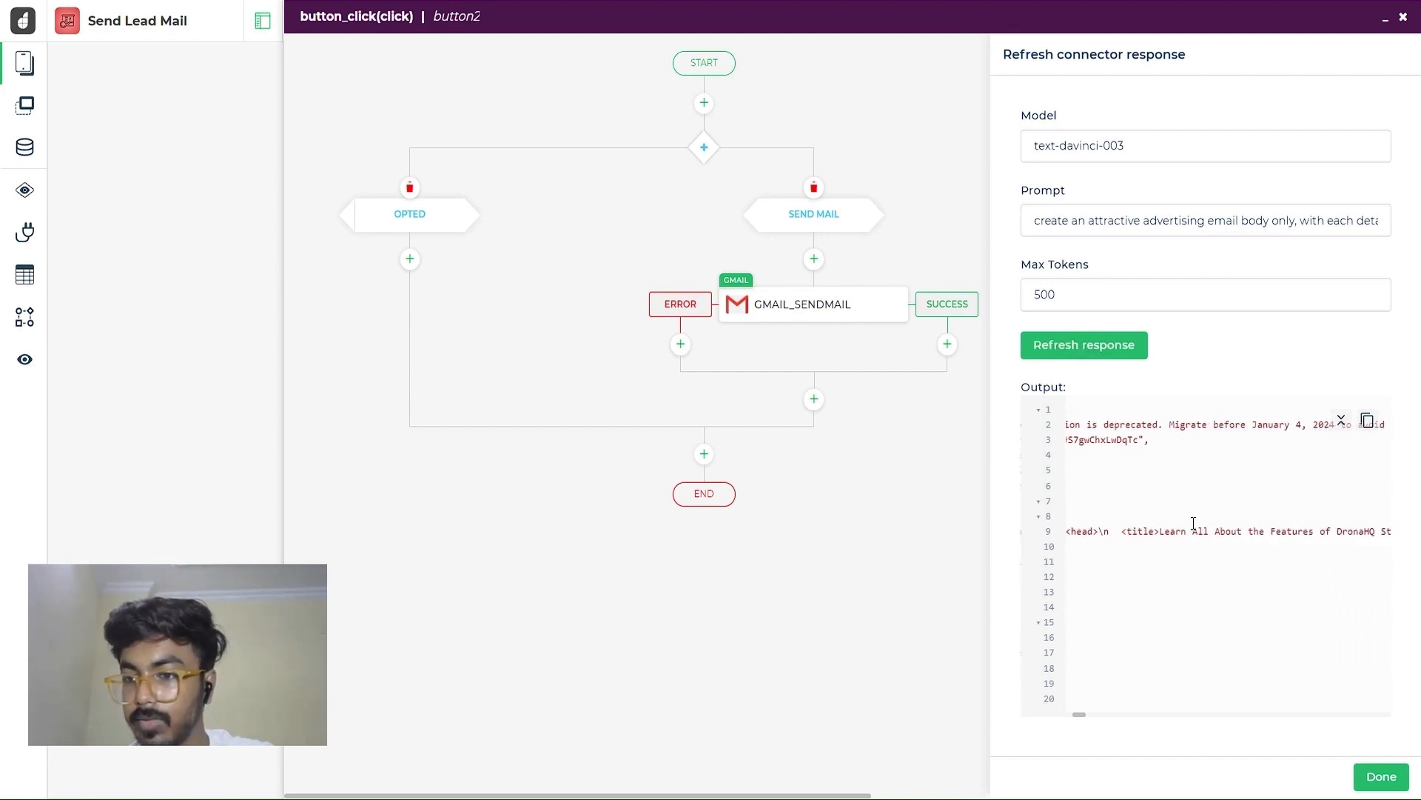
pyautogui.hscroll(8, 1193, 523)
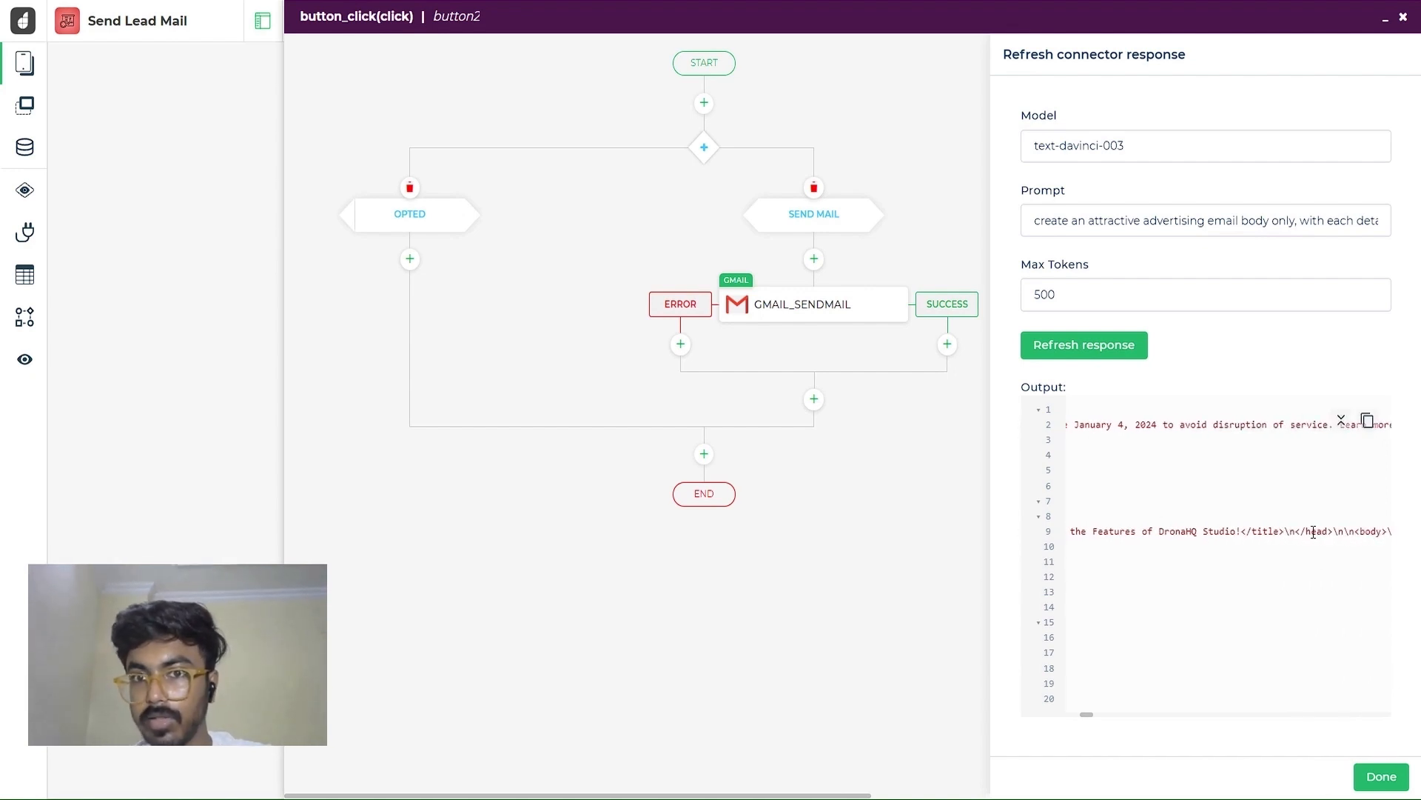
pyautogui.click(1381, 777)
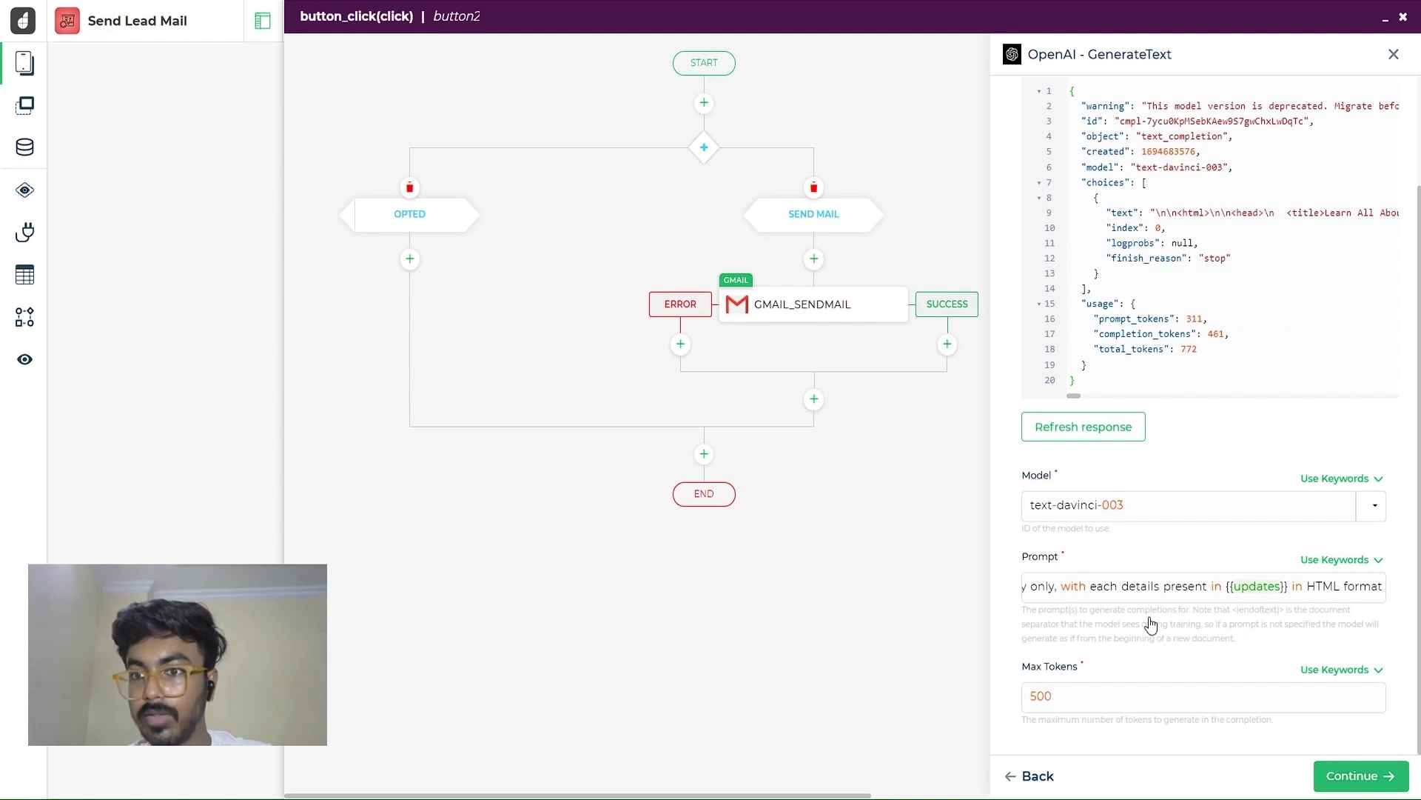
# Add a response variable named news mapped to output.choices.text and finish the OpenAI_GenerateText action
pyautogui.click(1361, 776)
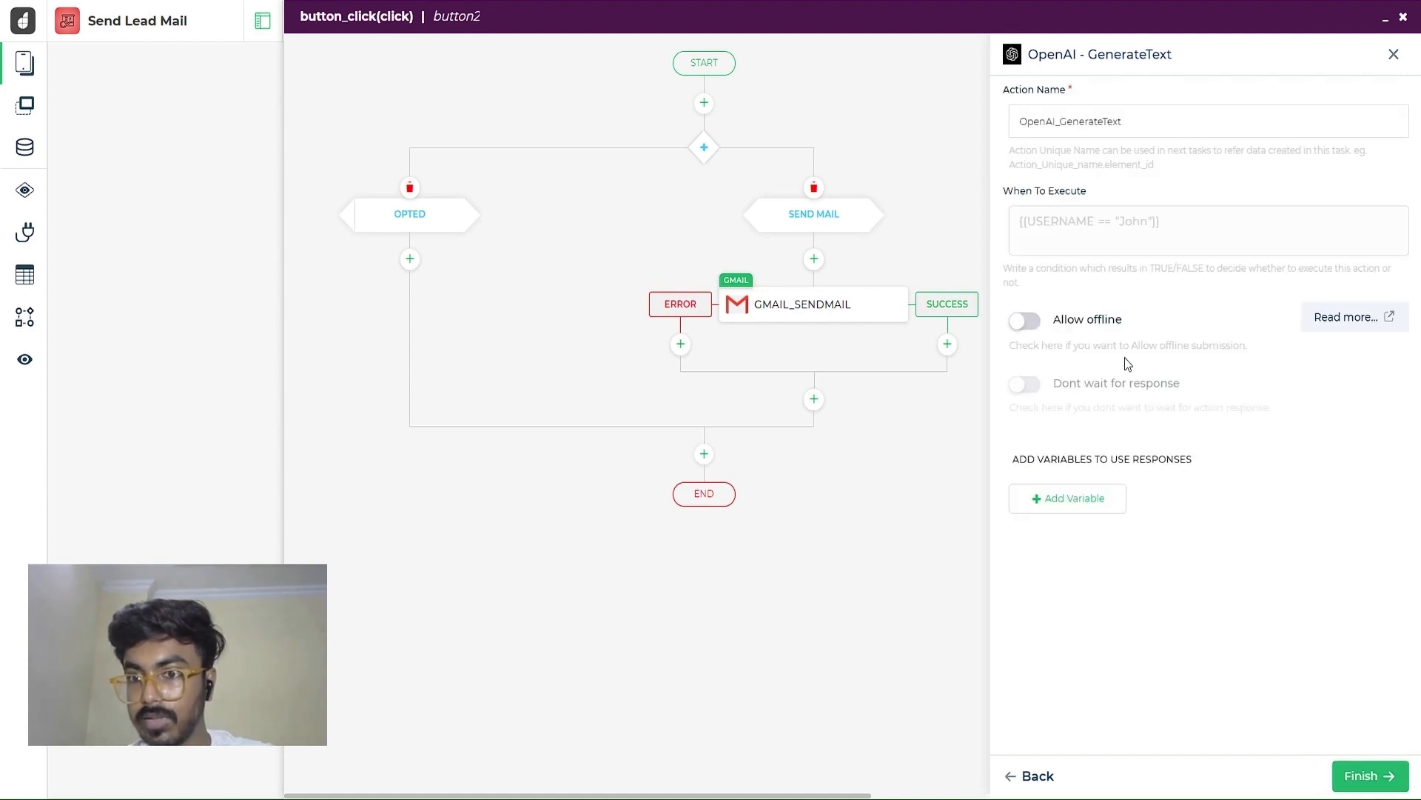
pyautogui.click(1077, 502)
pyautogui.click(1215, 494)
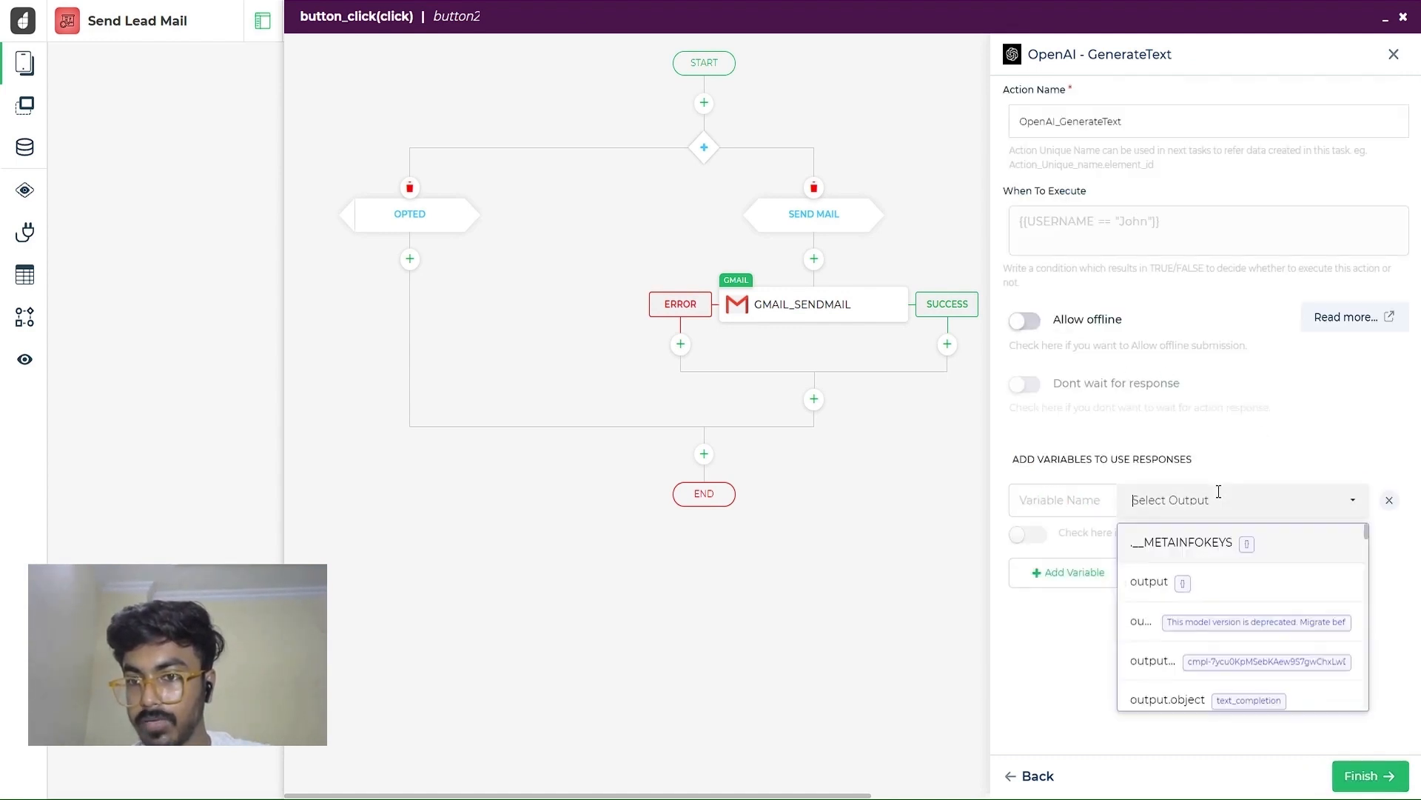
pyautogui.scroll(-2, 1194, 621)
pyautogui.scroll(-6, 1194, 621)
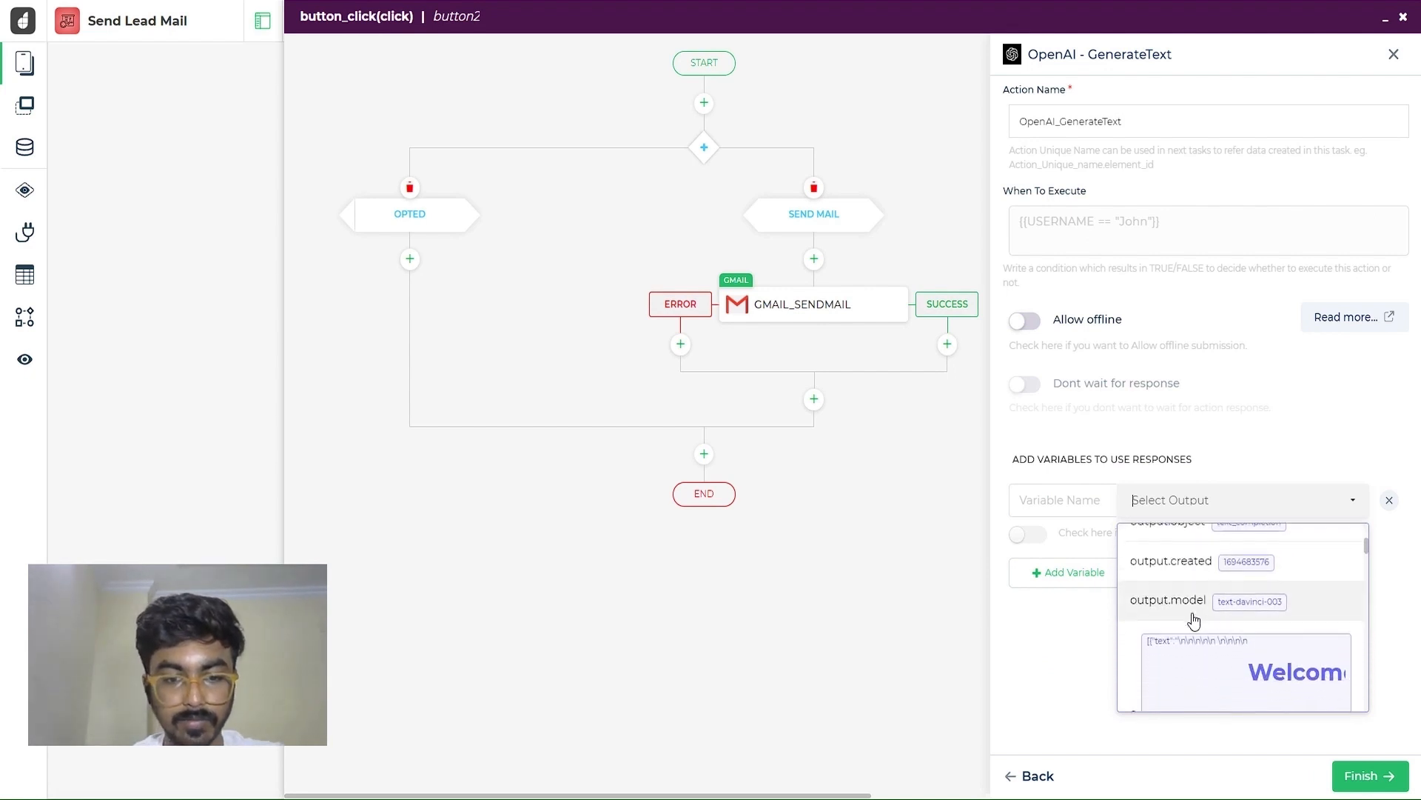
pyautogui.click(1135, 533)
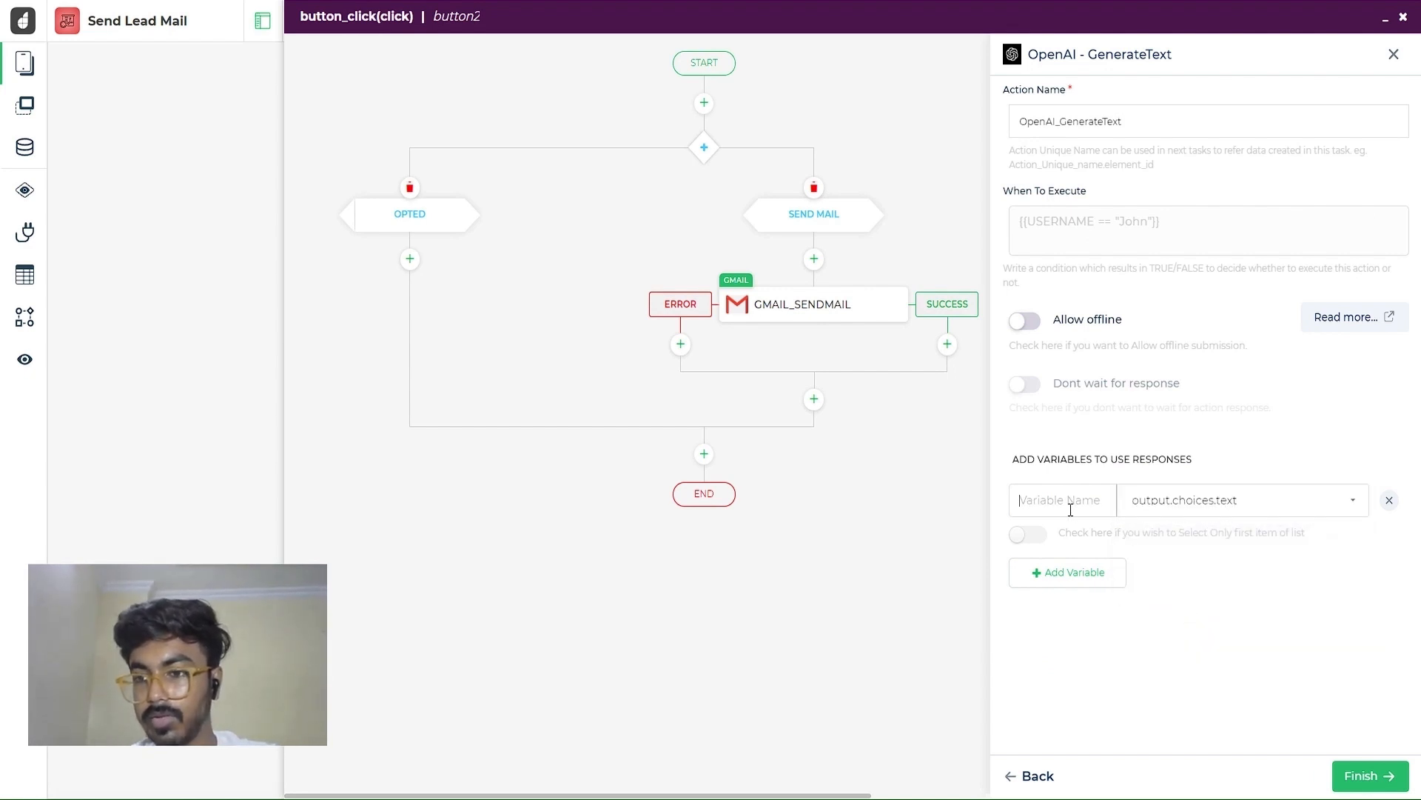
pyautogui.write('new')
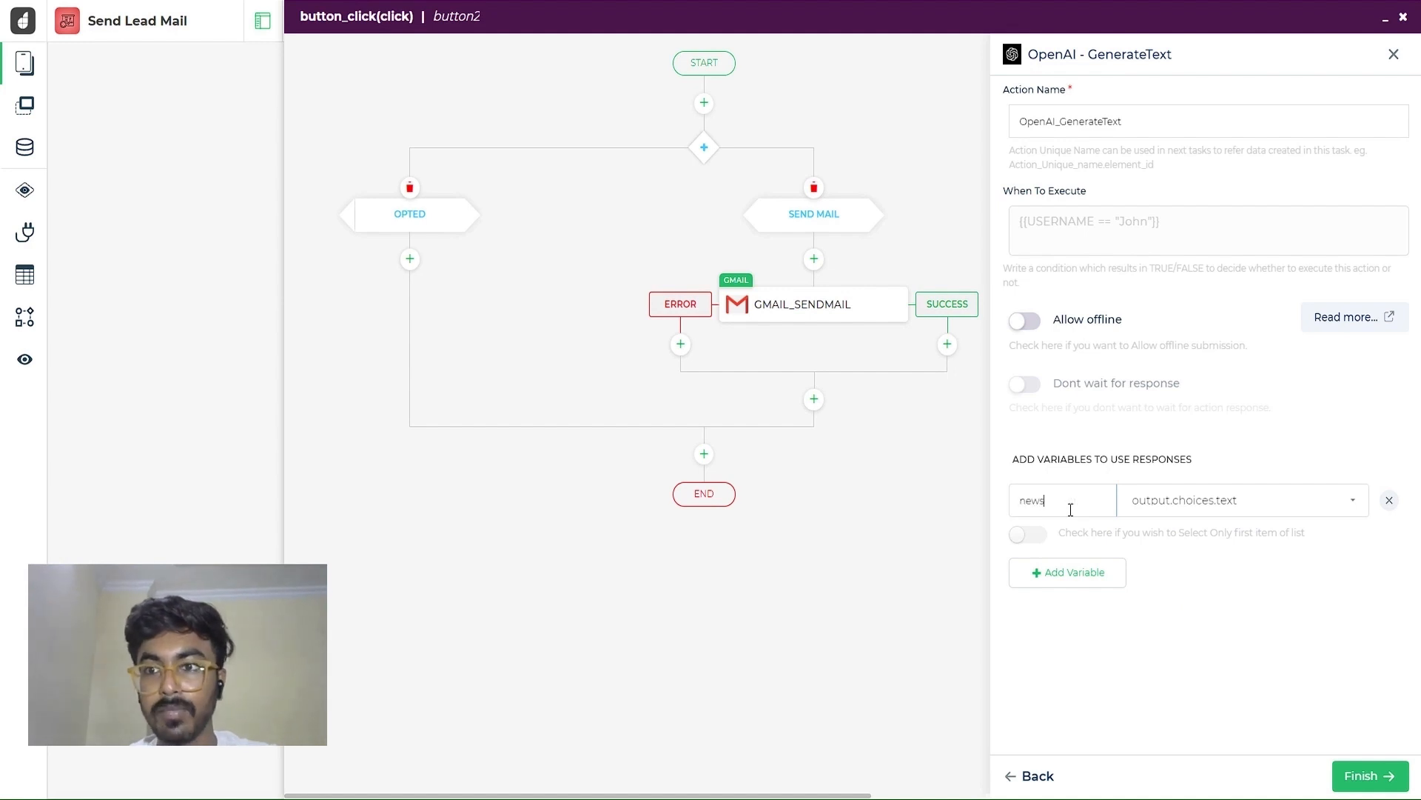
pyautogui.write('s')
pyautogui.click(1363, 776)
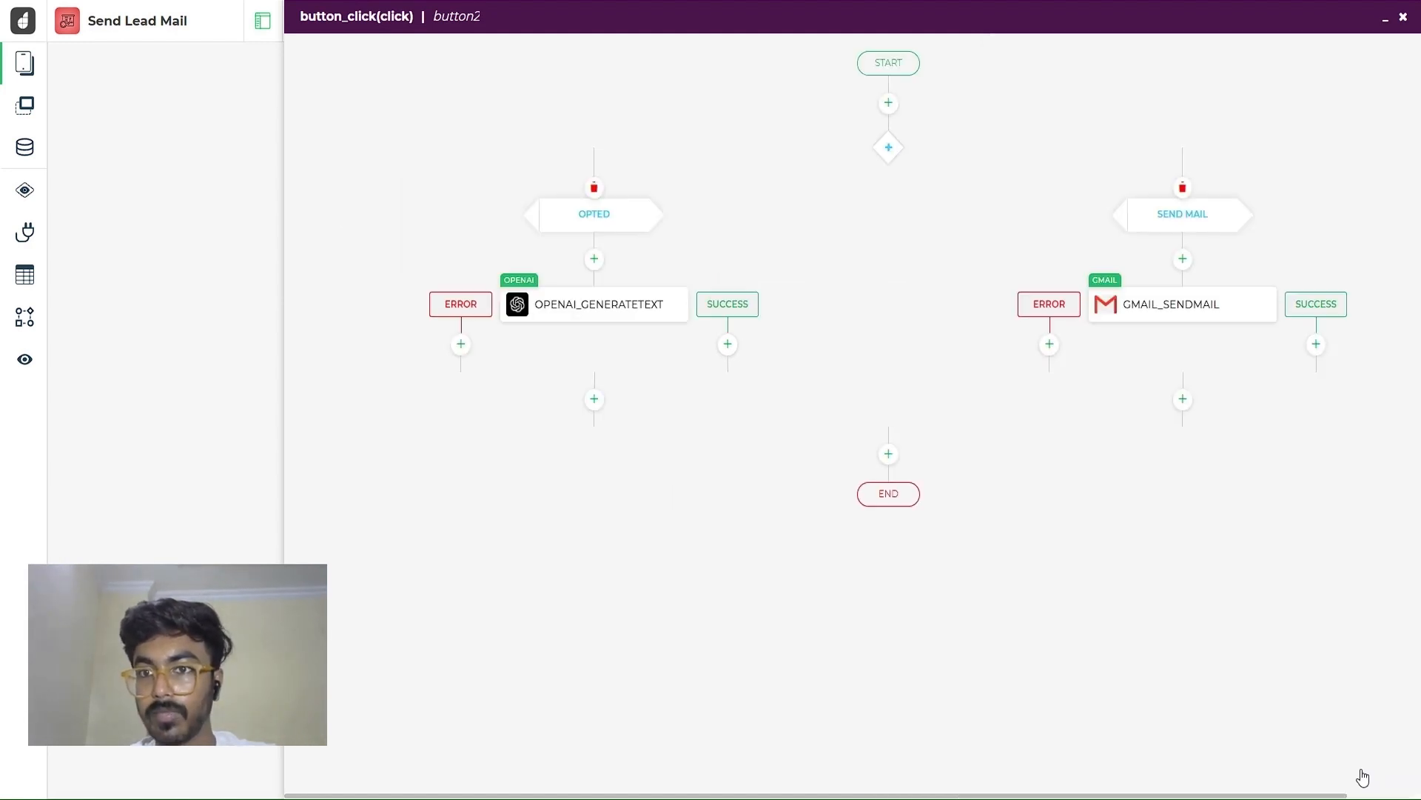
# Add a JS Code action to the success path of OpenAI_GenerateText, with an input parameter news linked to the OpenAI_GenerateText output
pyautogui.click(727, 344)
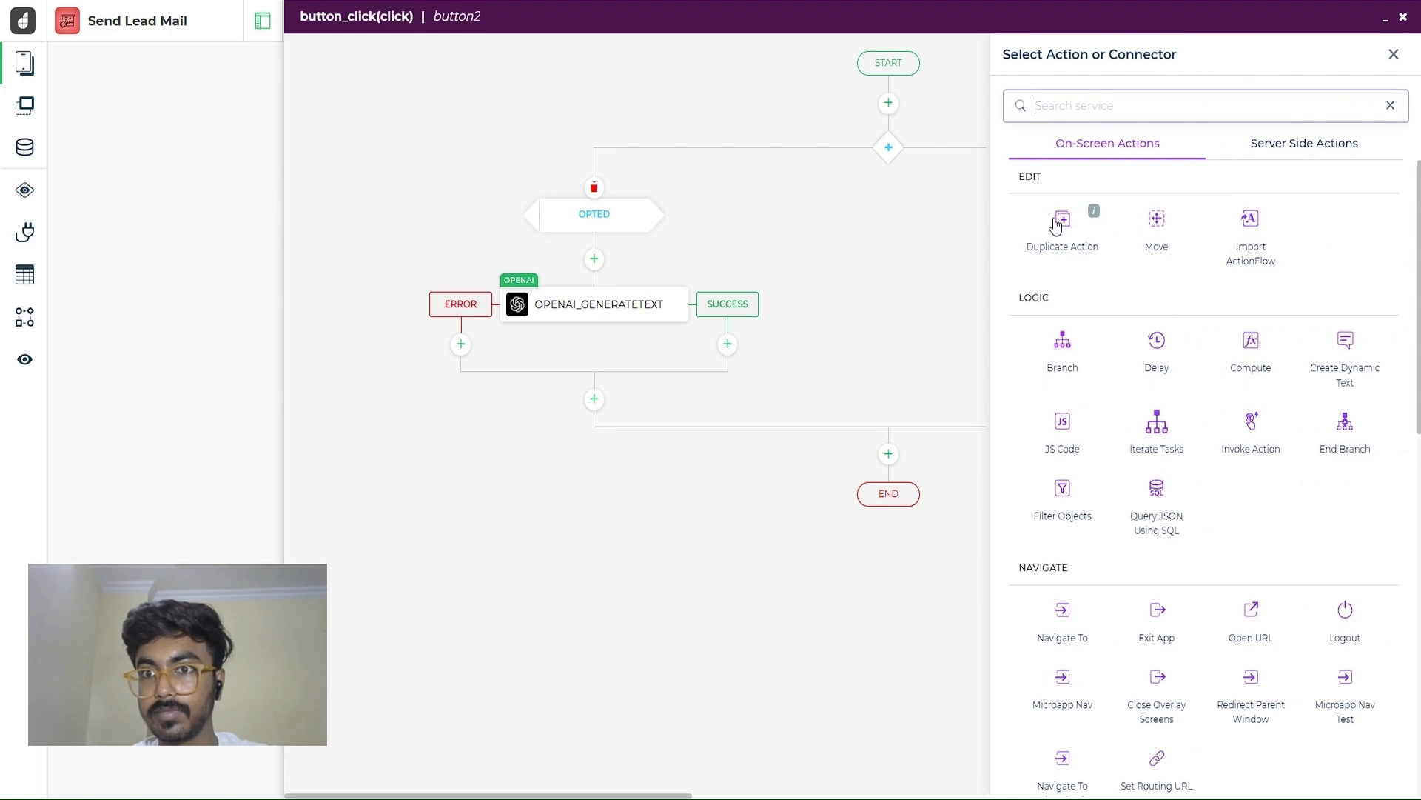
pyautogui.write('js')
pyautogui.click(1083, 278)
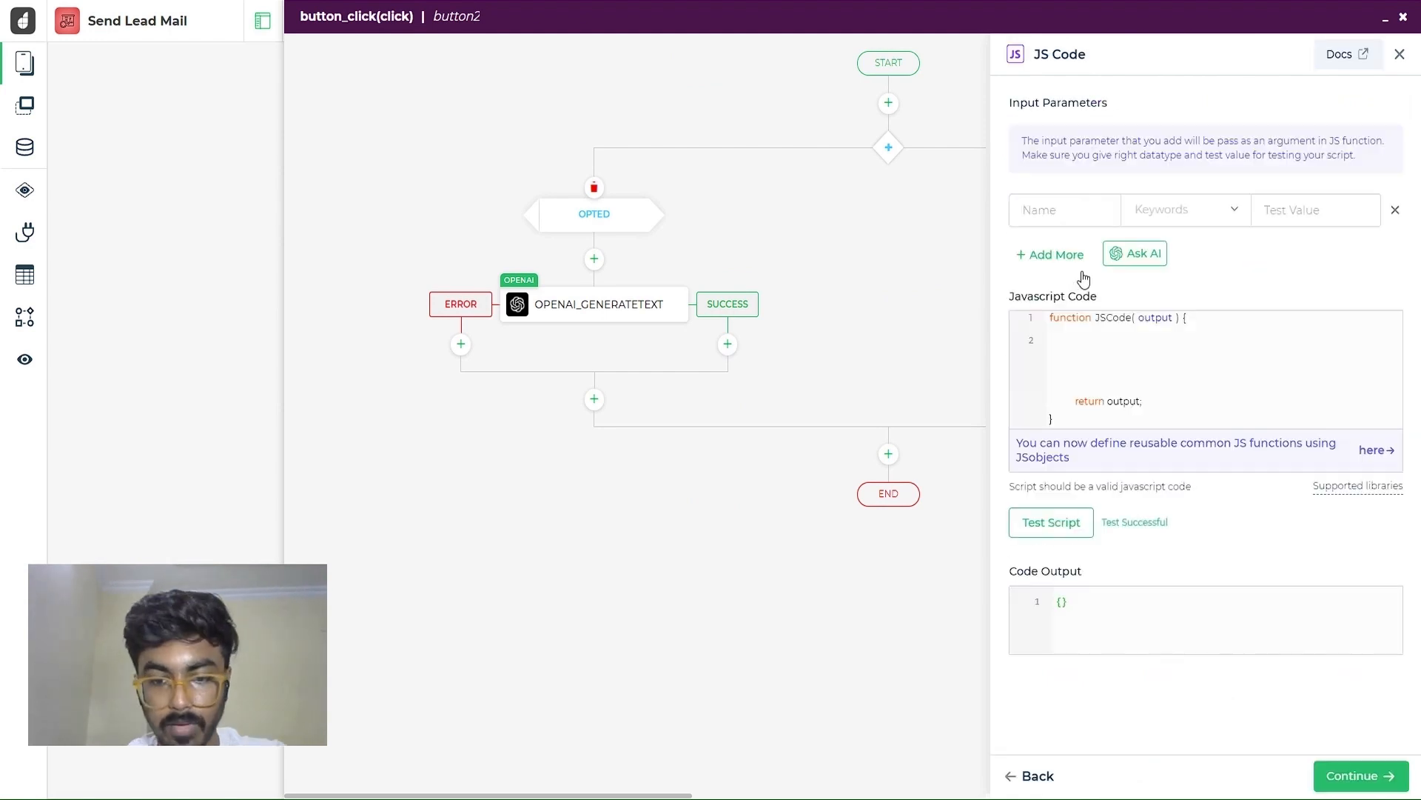
pyautogui.click(1176, 210)
pyautogui.click(1180, 243)
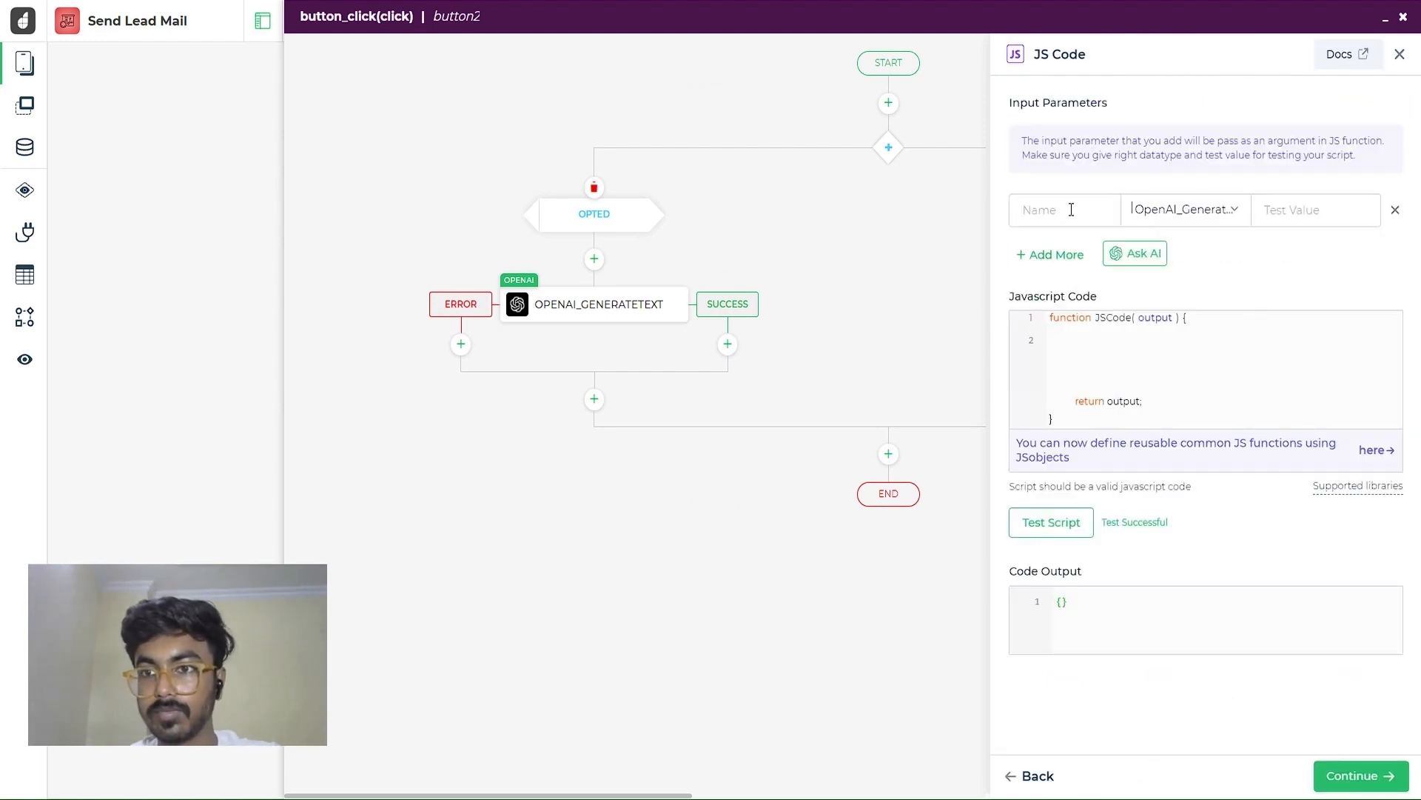
pyautogui.click(1071, 209)
pyautogui.write('news')
# Write the script line output = news[0].replace(/[\[\]"\n]/g, ''); in the JS Code function
pyautogui.click(1132, 350)
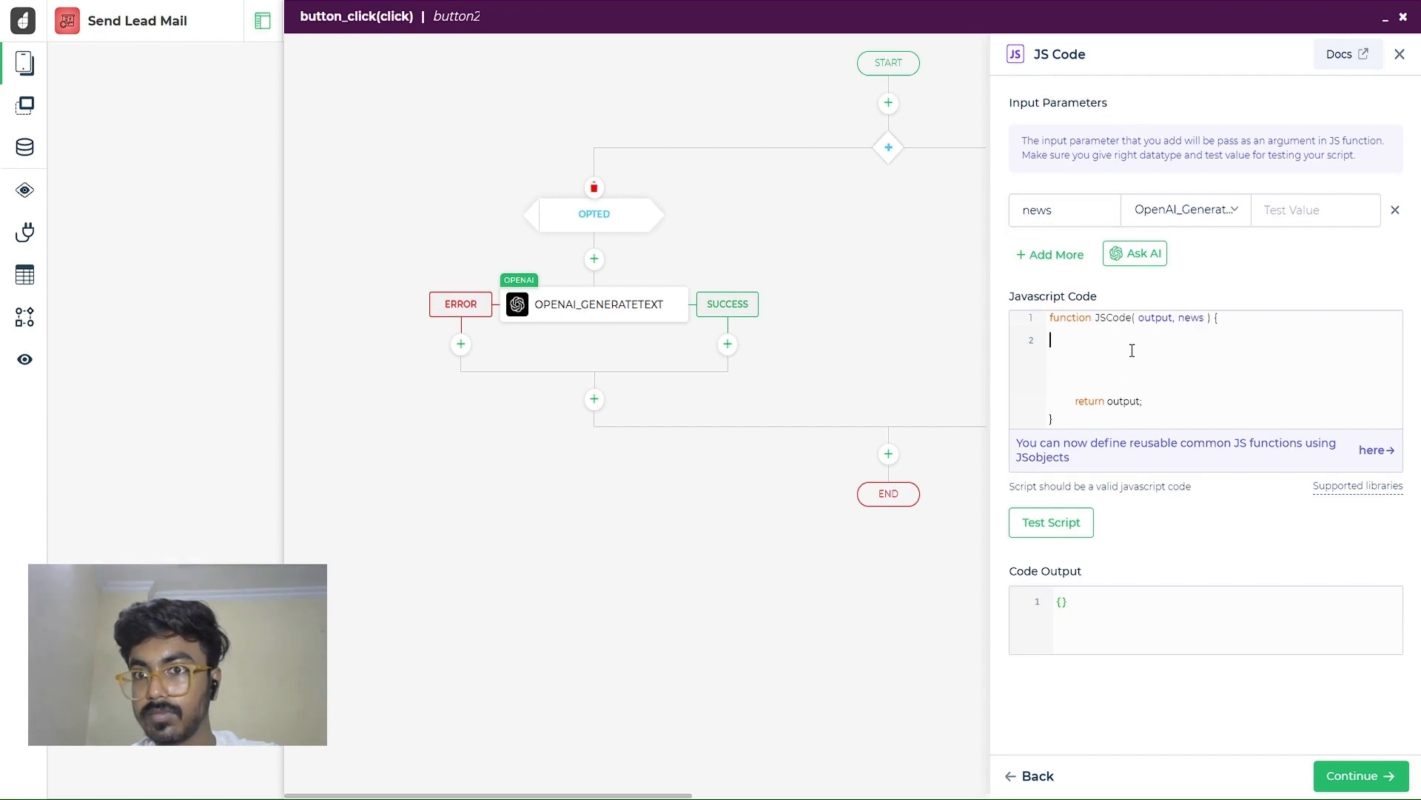
pyautogui.write('output = news[0].replace(/[\\[\\]"\\n]/g, \'\');')
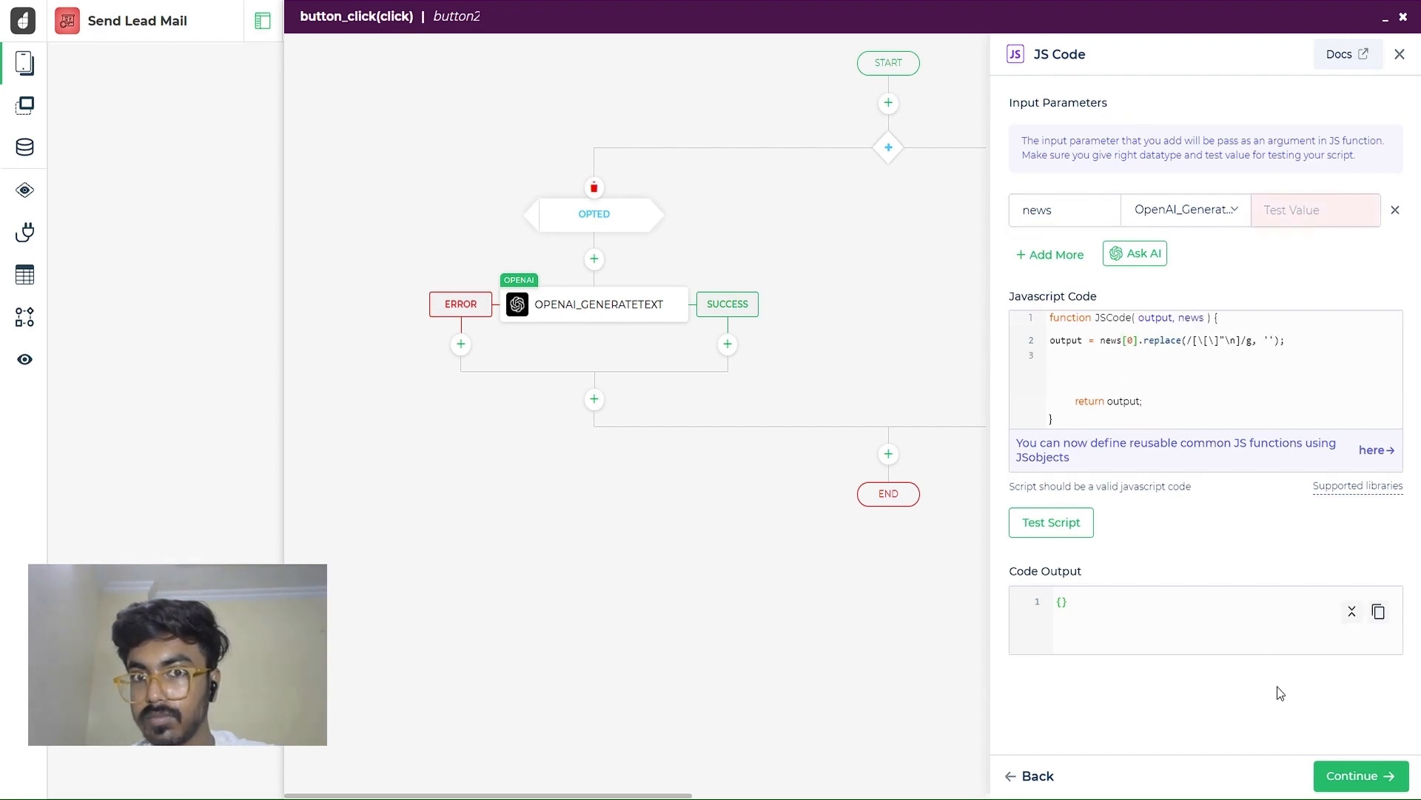
pyautogui.click(1357, 783)
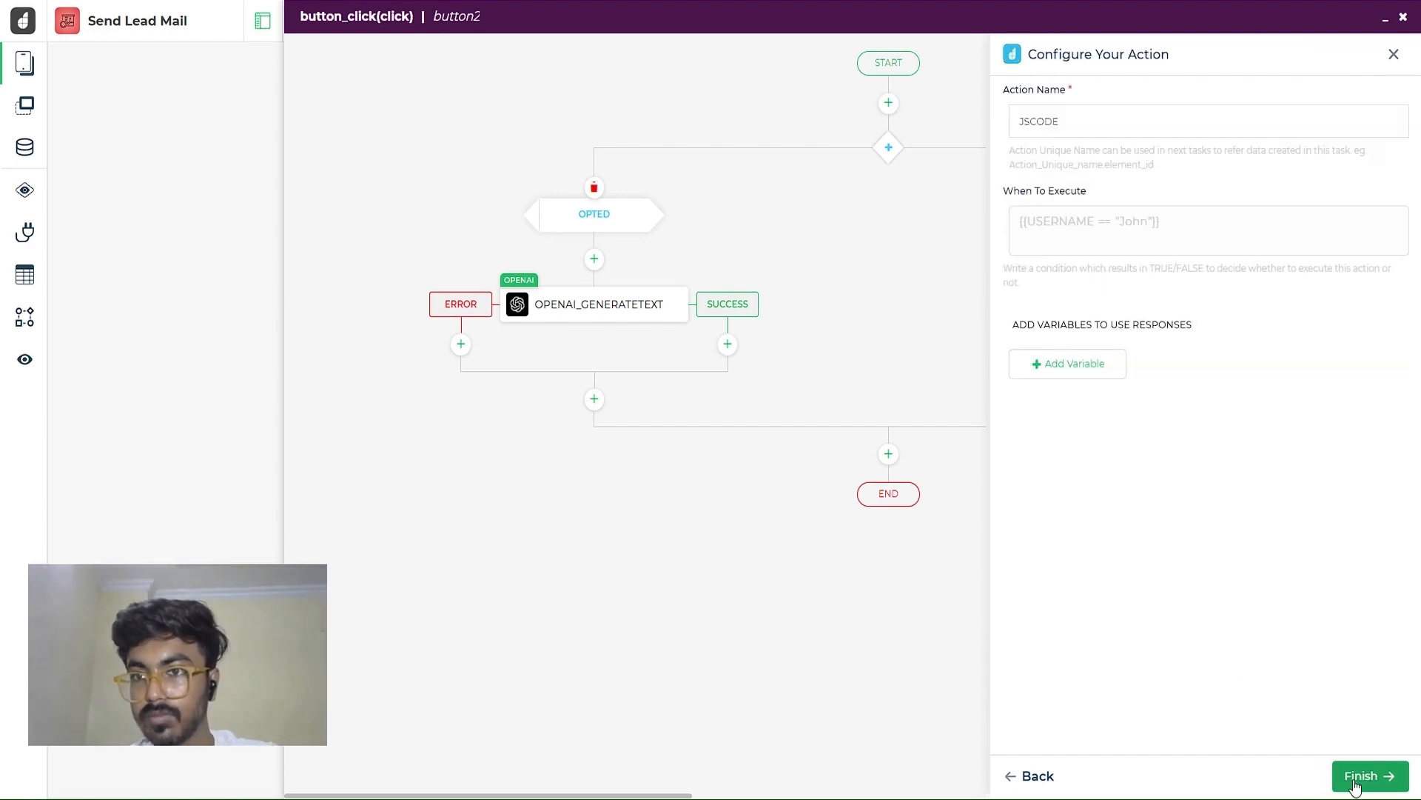
# Paste the sample HTML email array as the test value of news, test the script and examine its code output
pyautogui.click(1018, 778)
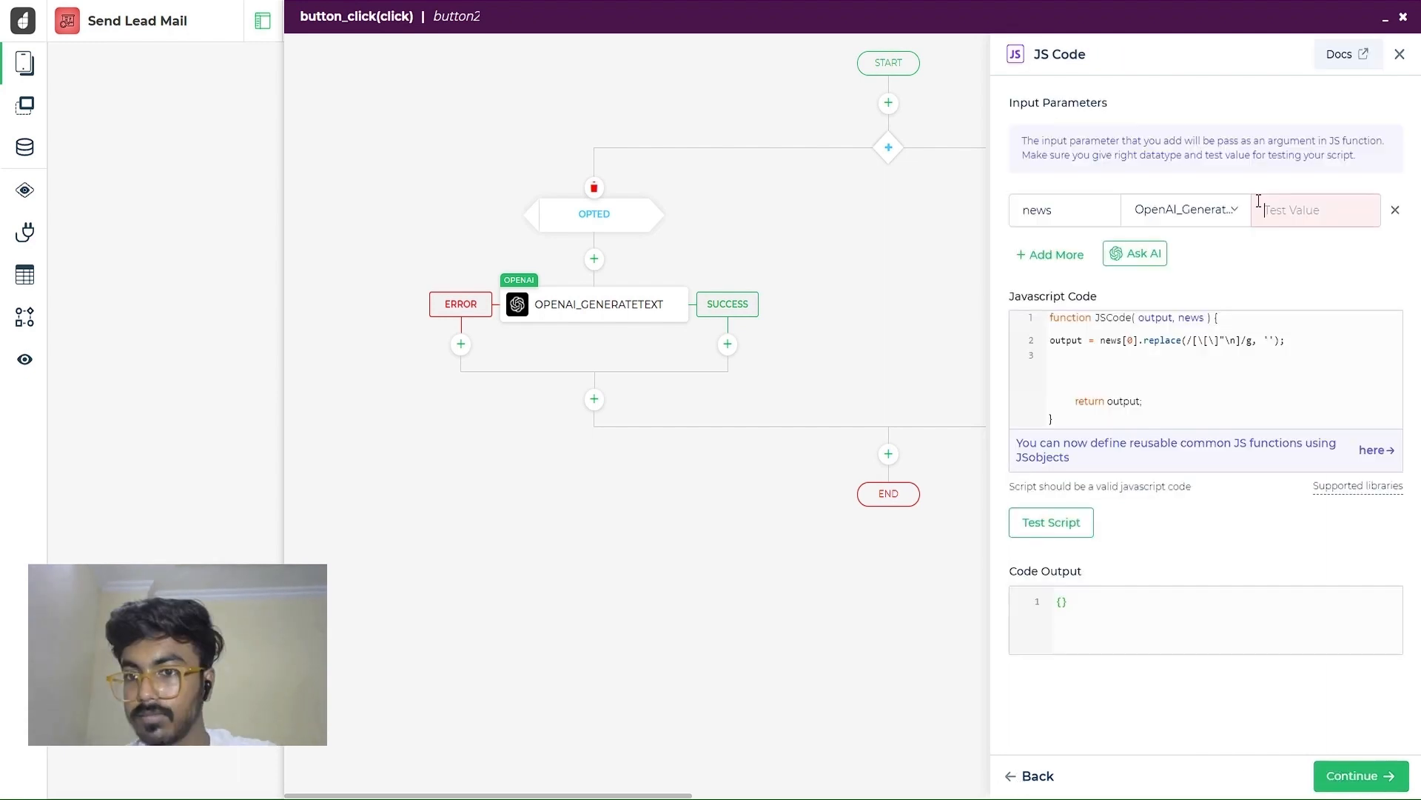
pyautogui.click(1259, 201)
pyautogui.hotkey('ctrl', 'v')
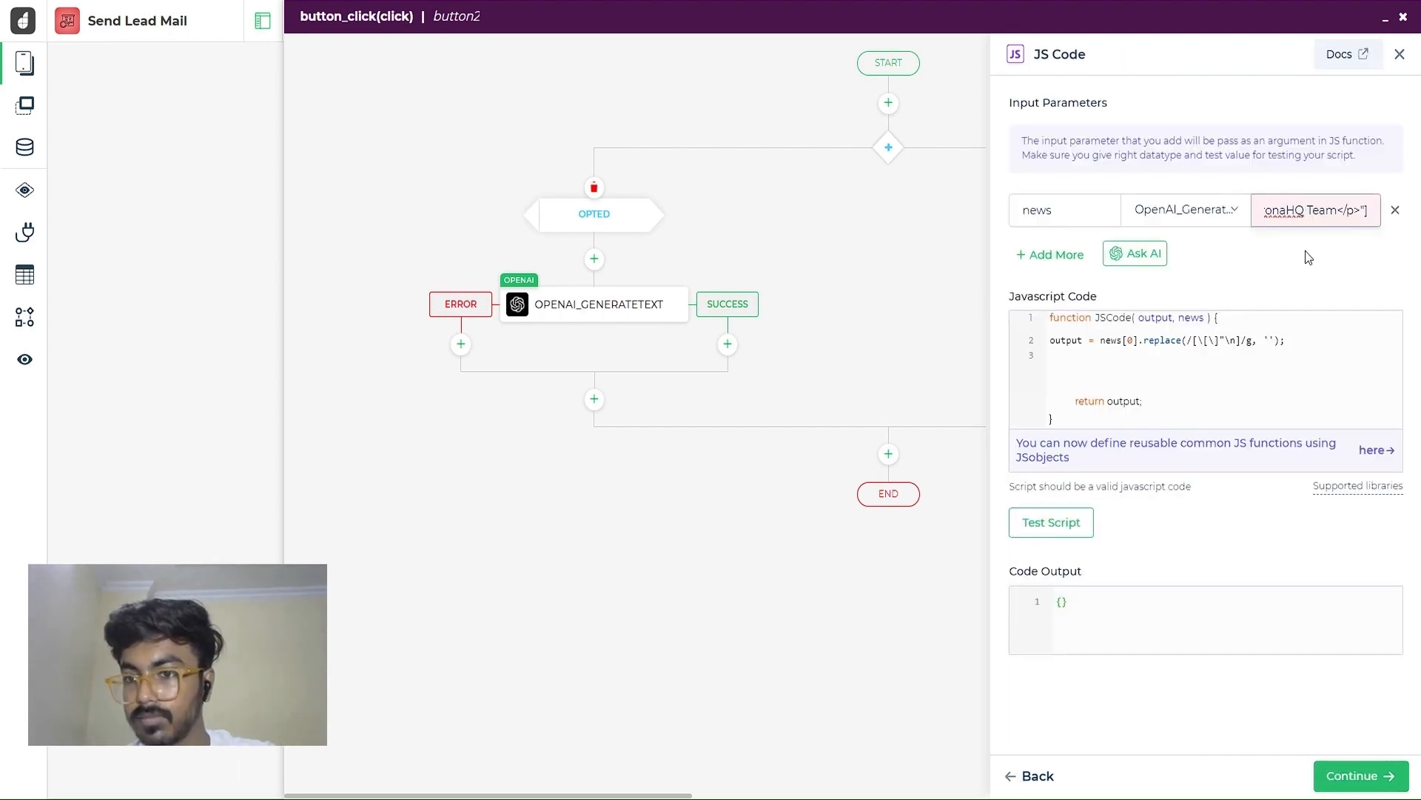
pyautogui.click(1052, 538)
pyautogui.hscroll(15, 1374, 606)
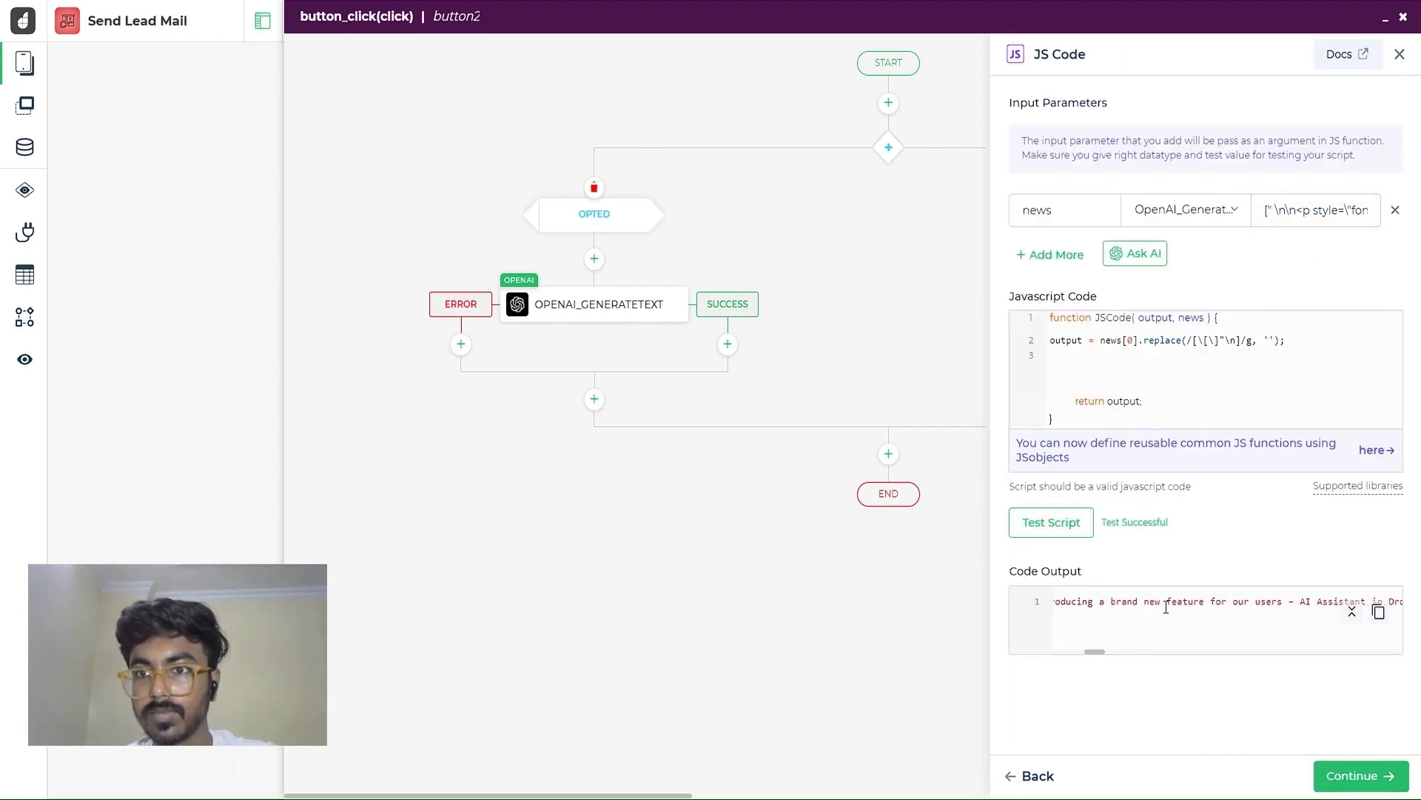
# Add a response variable named news mapped to output and finish the JSCODE action
pyautogui.click(1340, 777)
pyautogui.click(1080, 369)
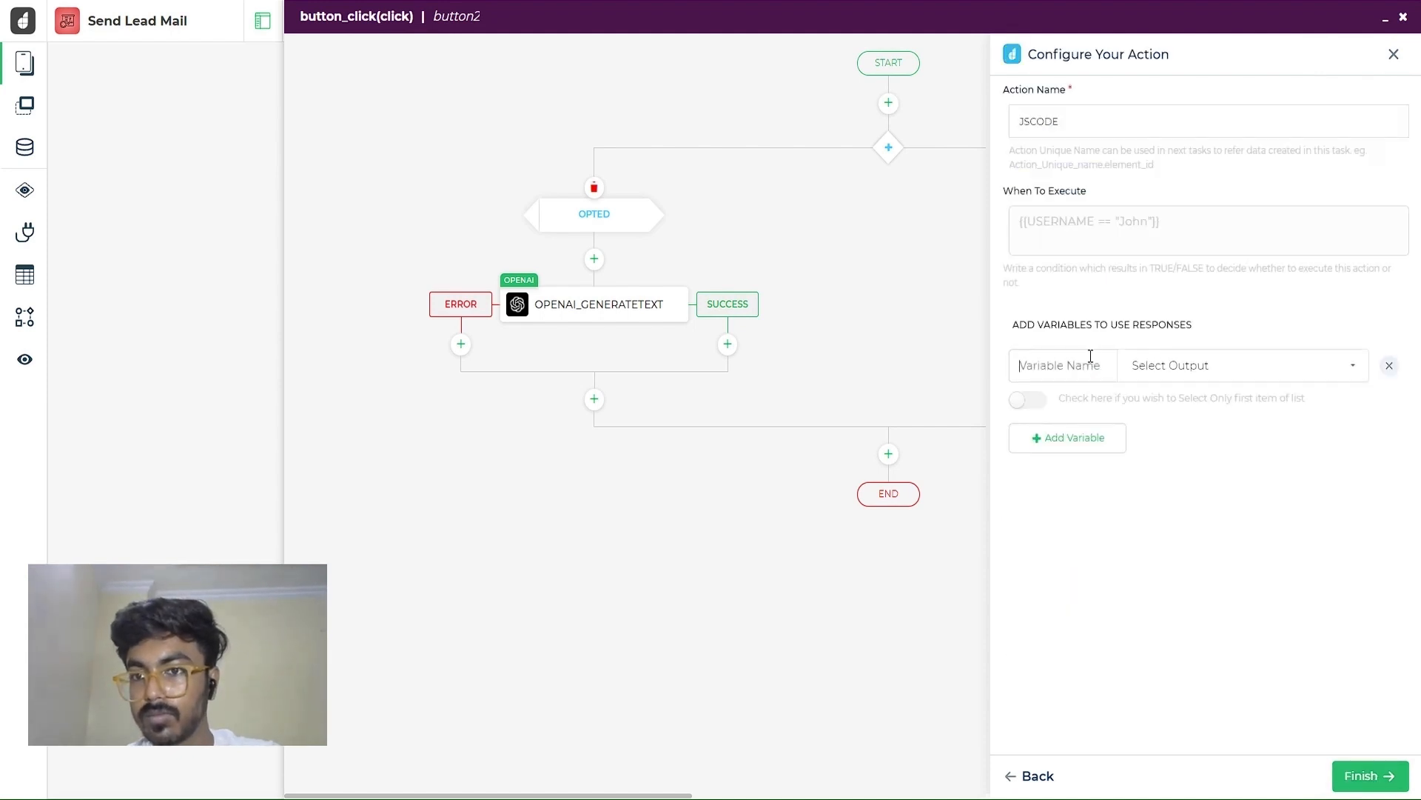
pyautogui.write('news')
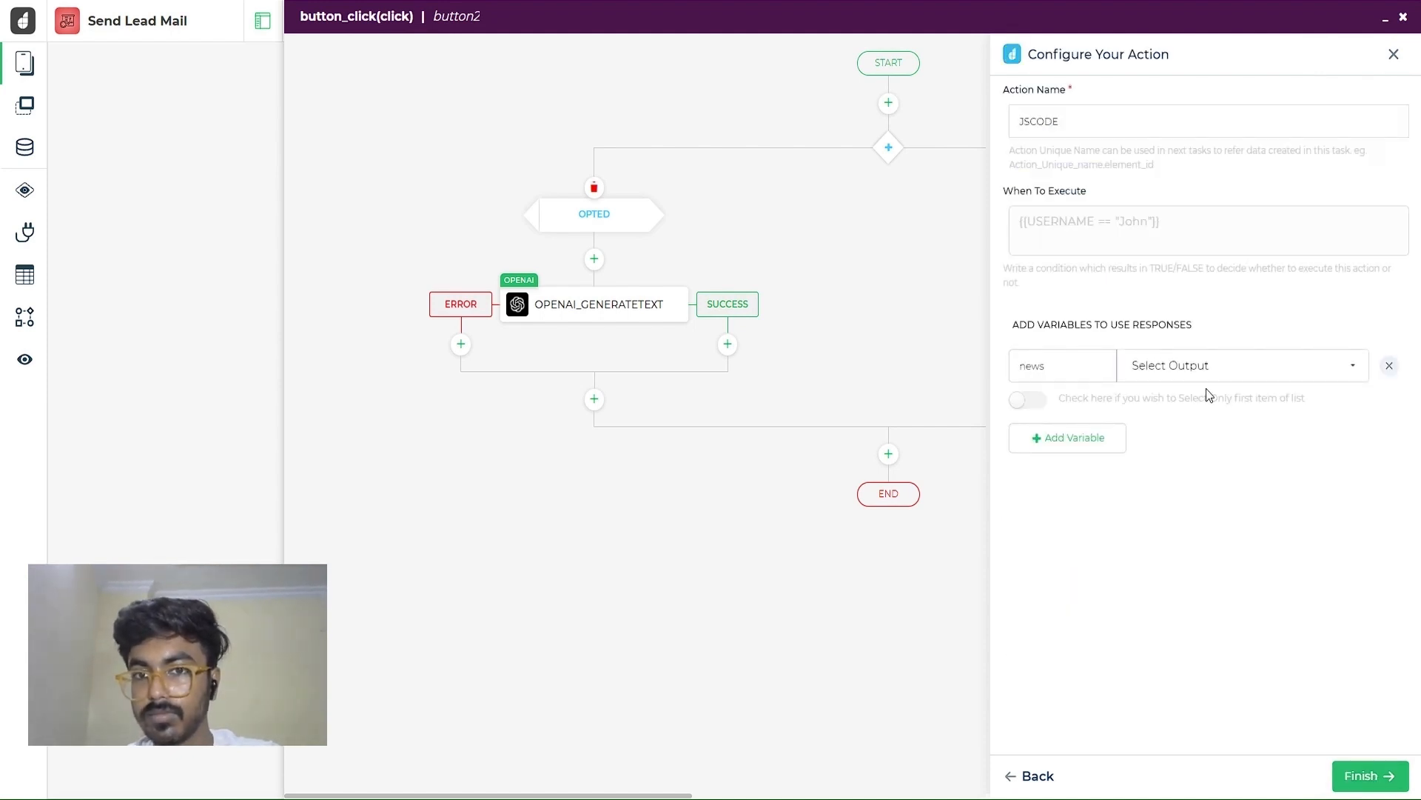
pyautogui.click(1192, 366)
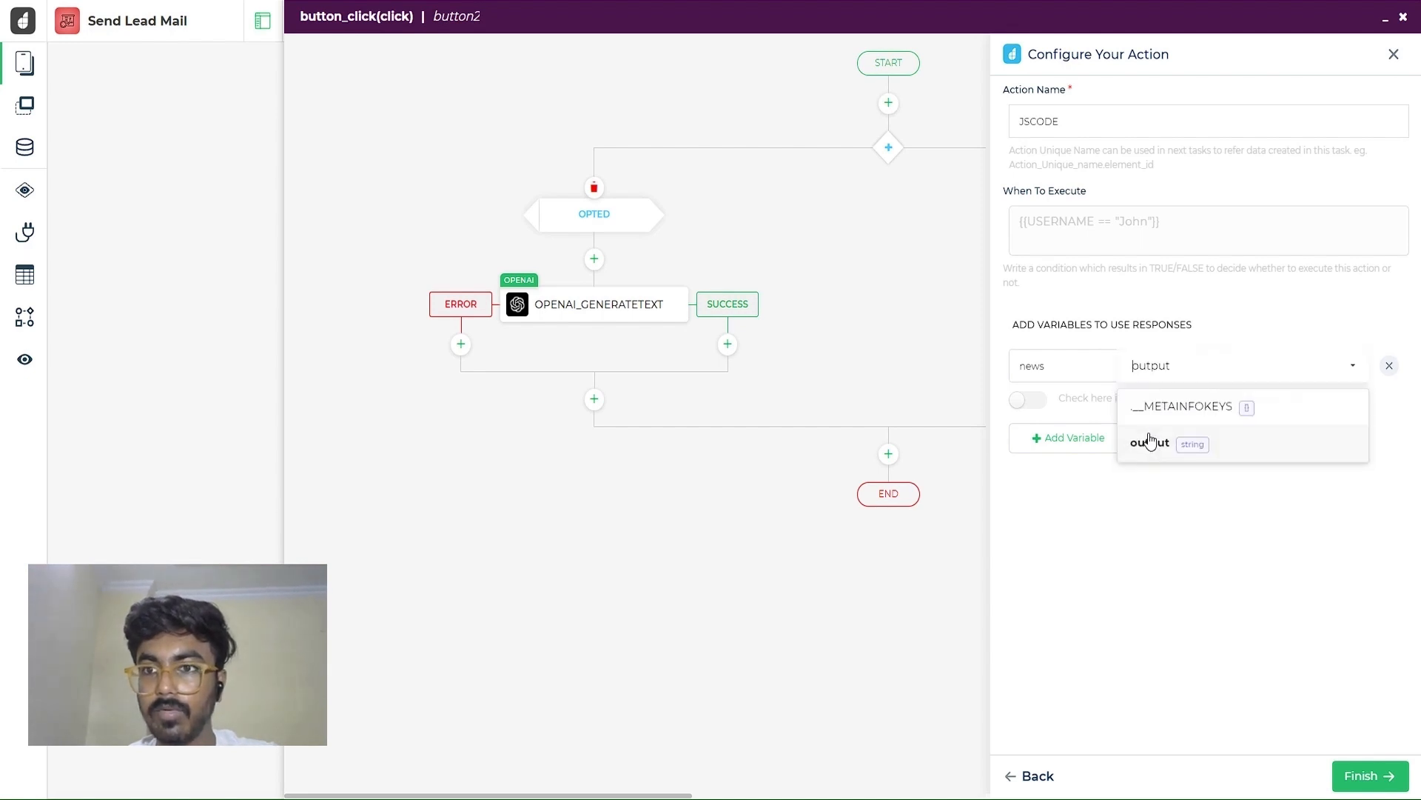
pyautogui.click(1149, 444)
pyautogui.click(1366, 775)
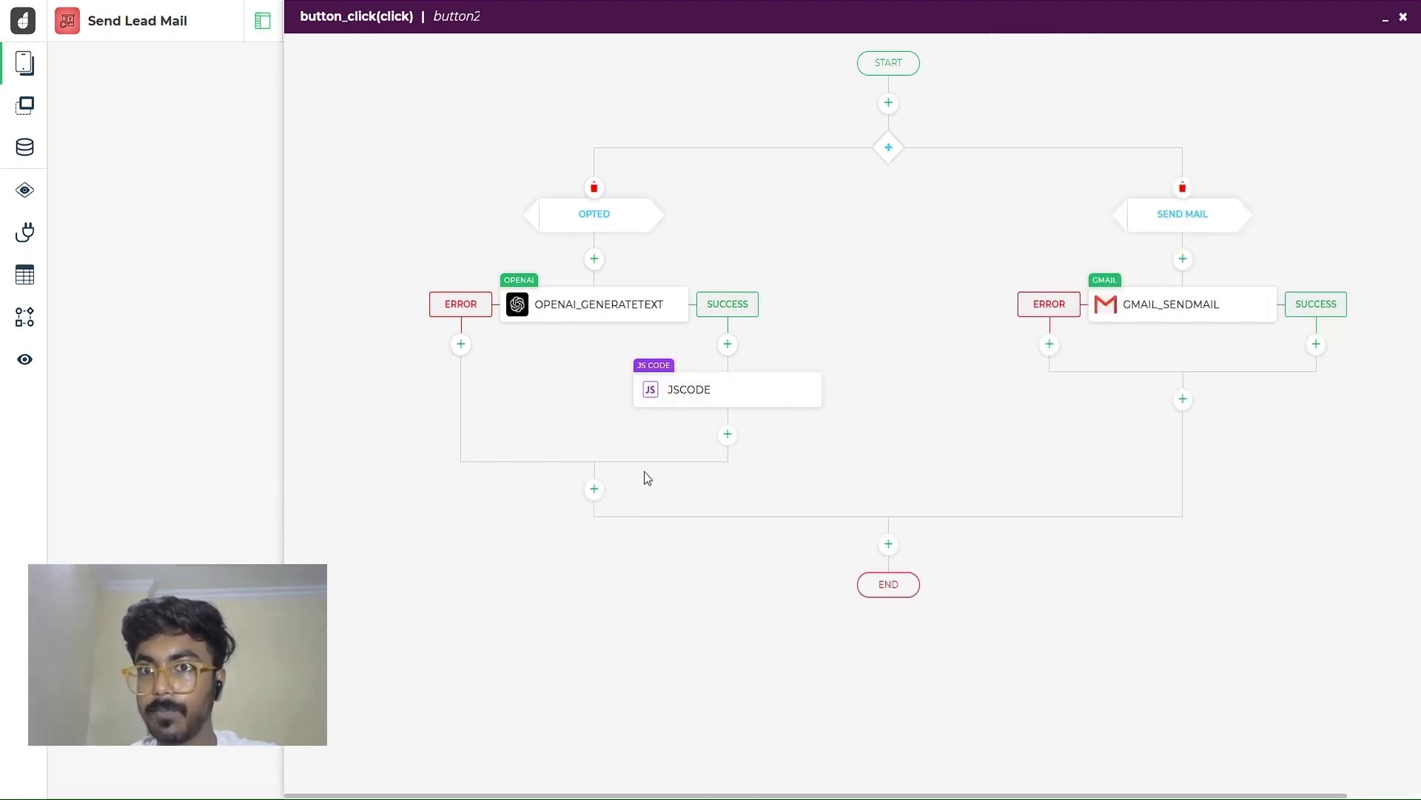
# Add a Gmail SendMail action at the end of the OPTED branch, using the TeamDeltecs account for the production environment
pyautogui.click(595, 490)
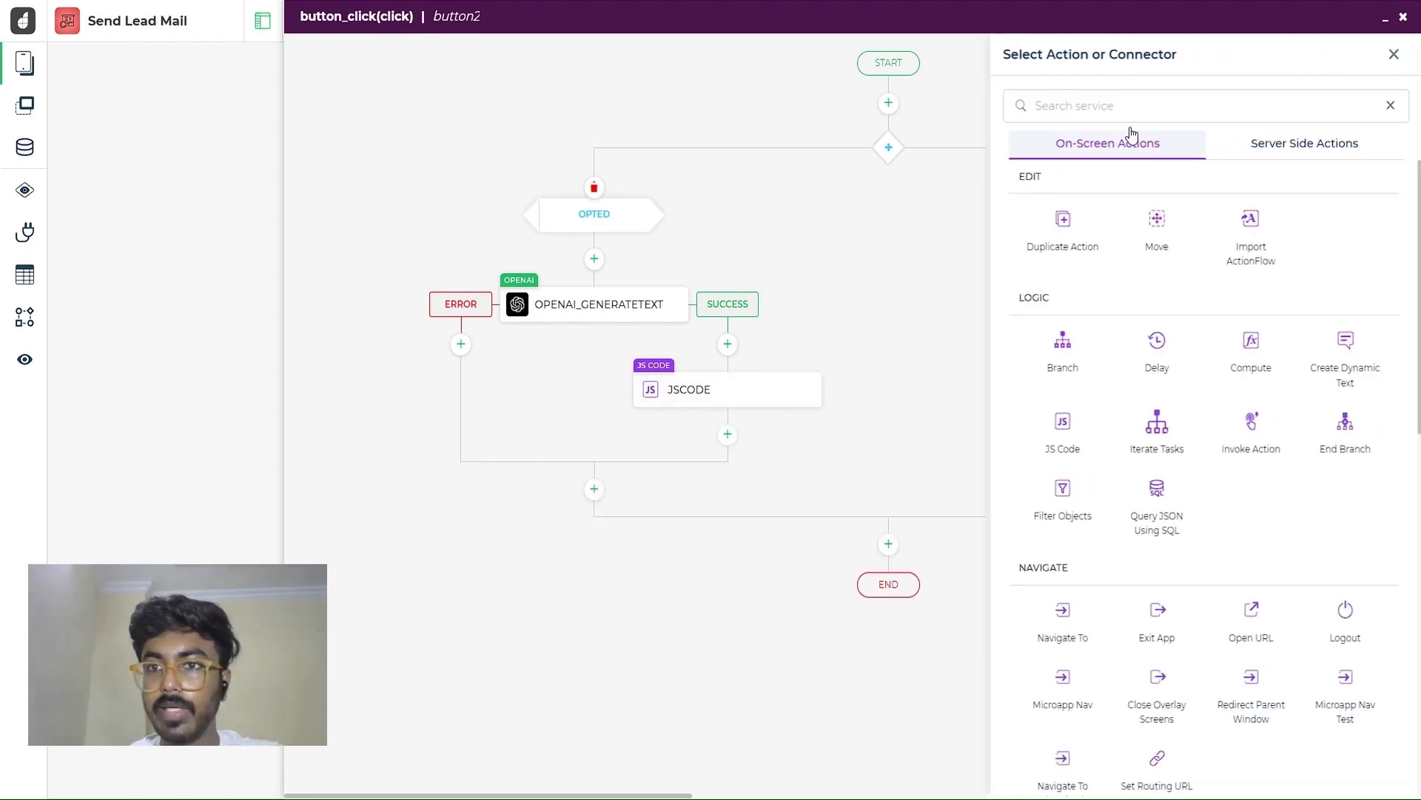
pyautogui.click(1175, 104)
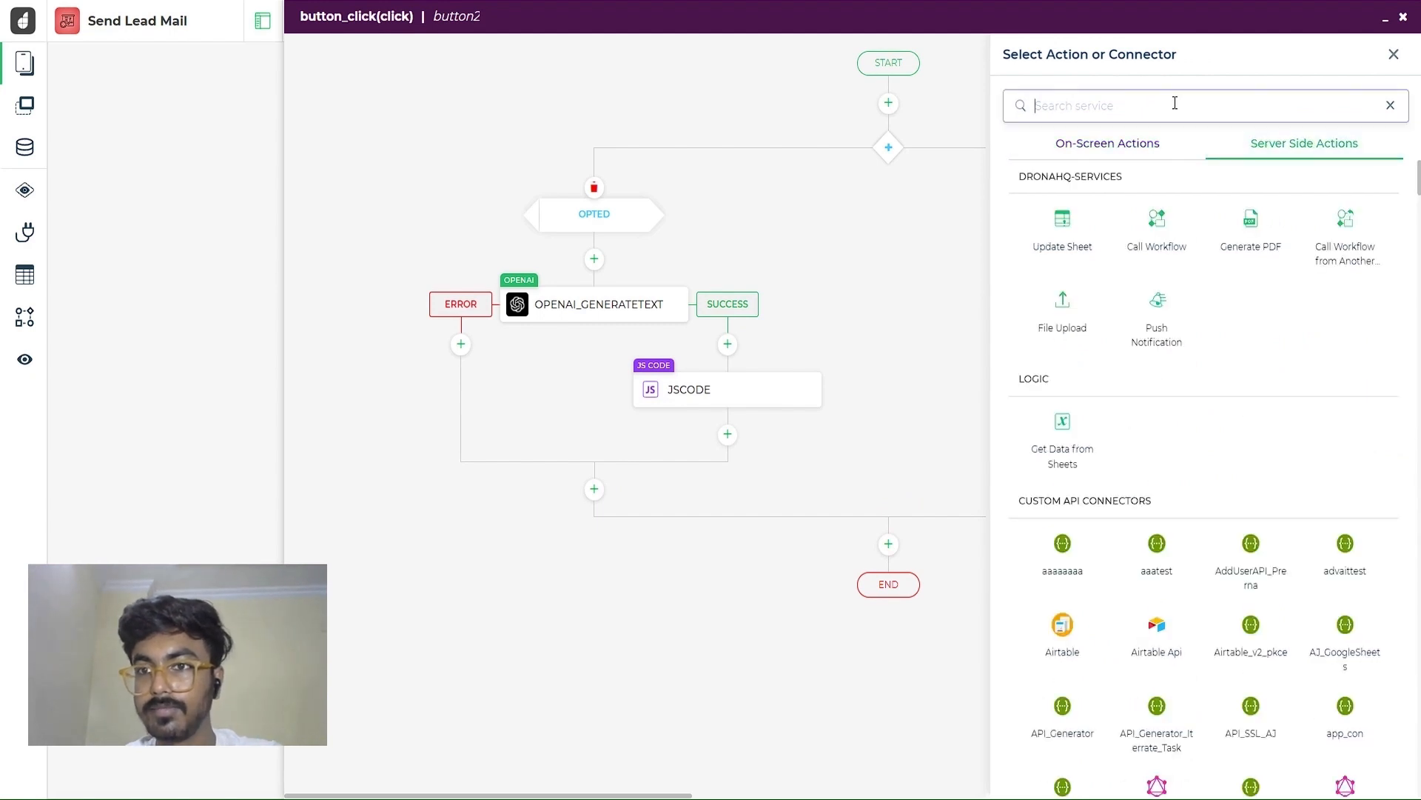
pyautogui.write('gma')
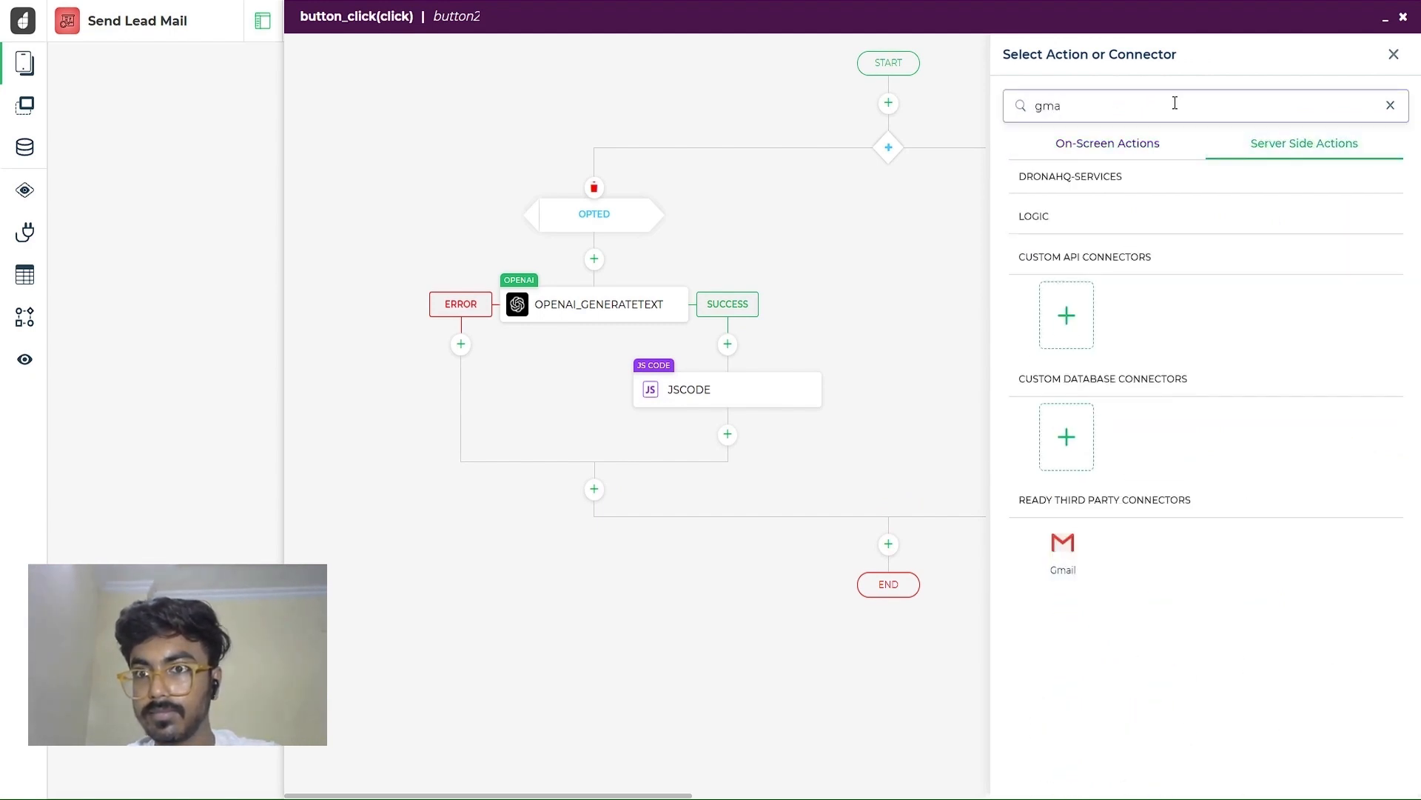
pyautogui.click(1060, 559)
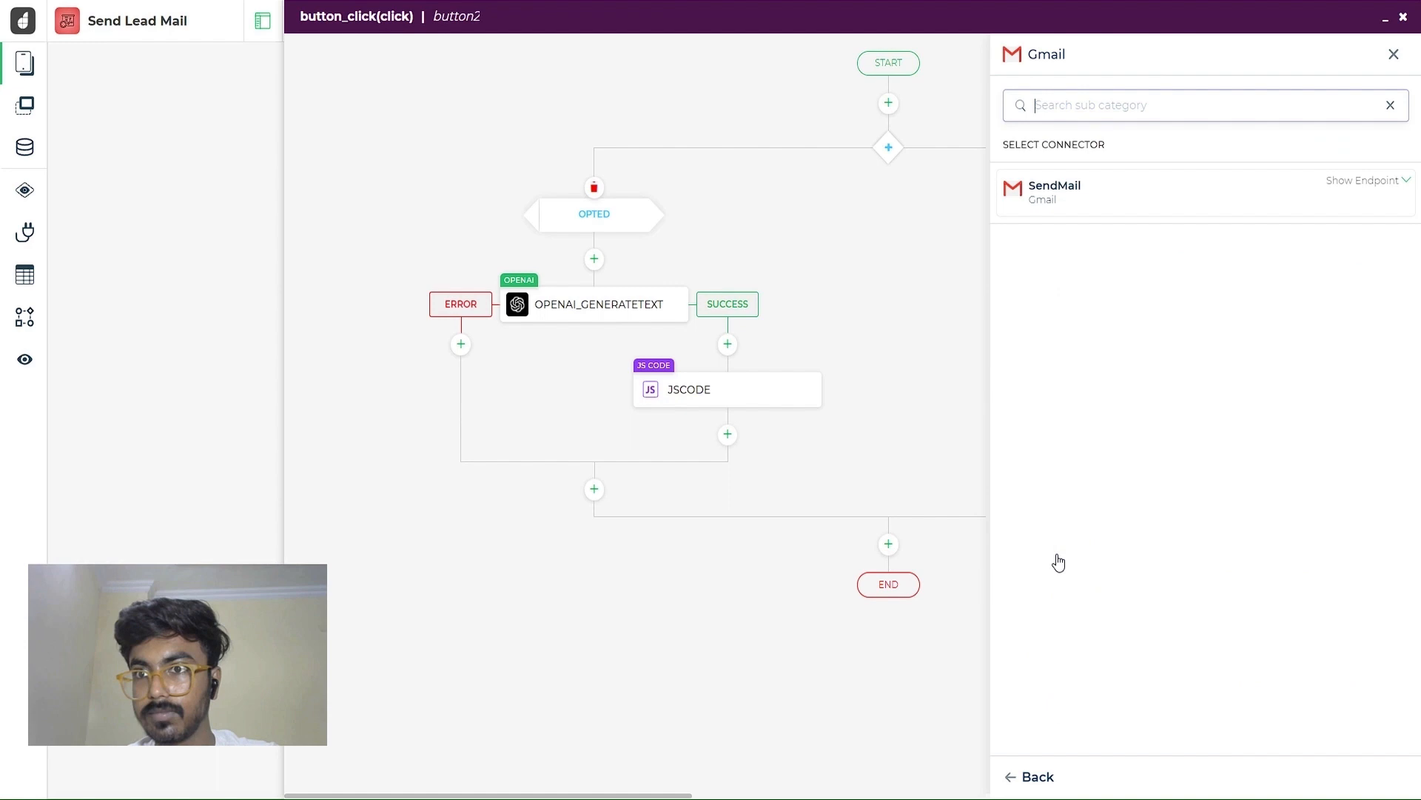
pyautogui.click(1174, 194)
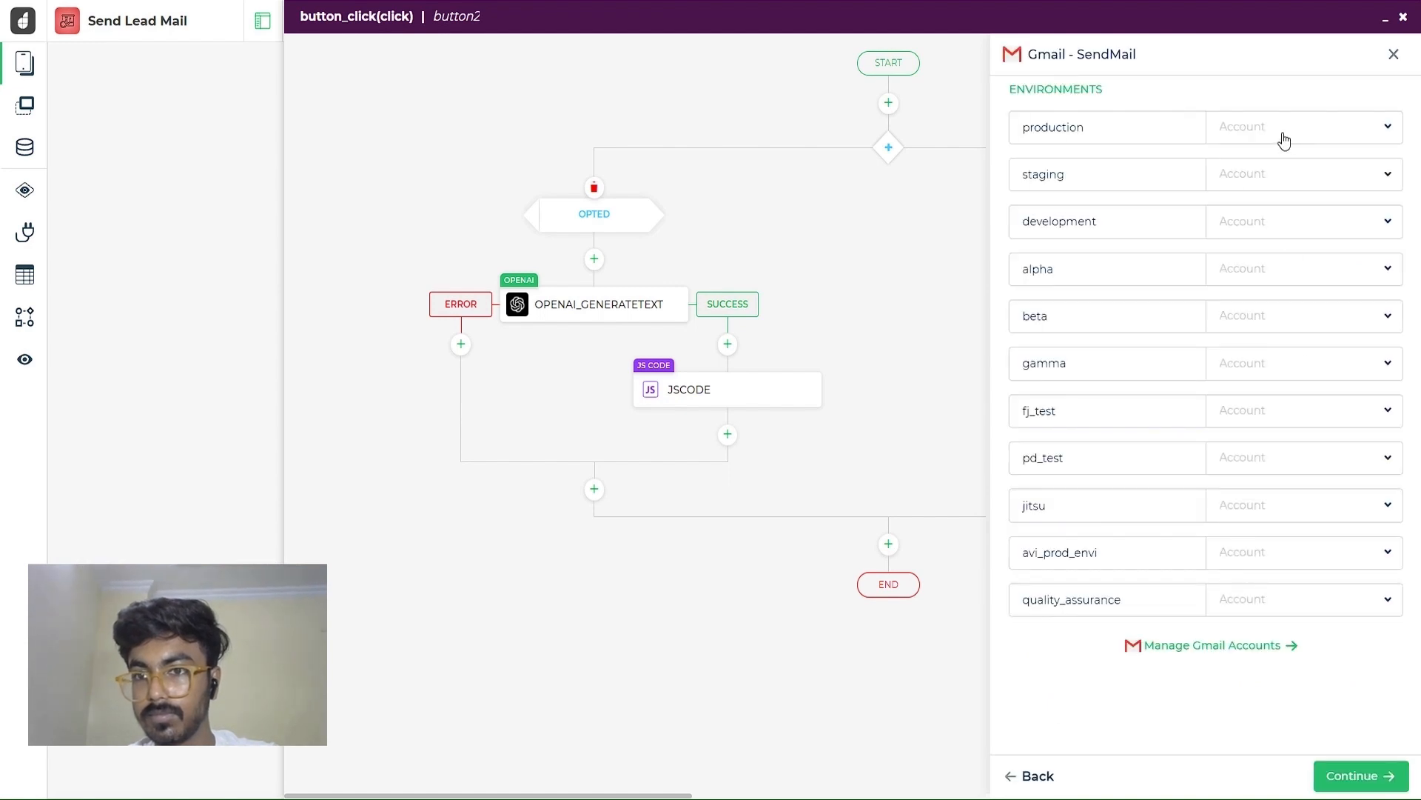
pyautogui.click(1285, 140)
pyautogui.click(1248, 170)
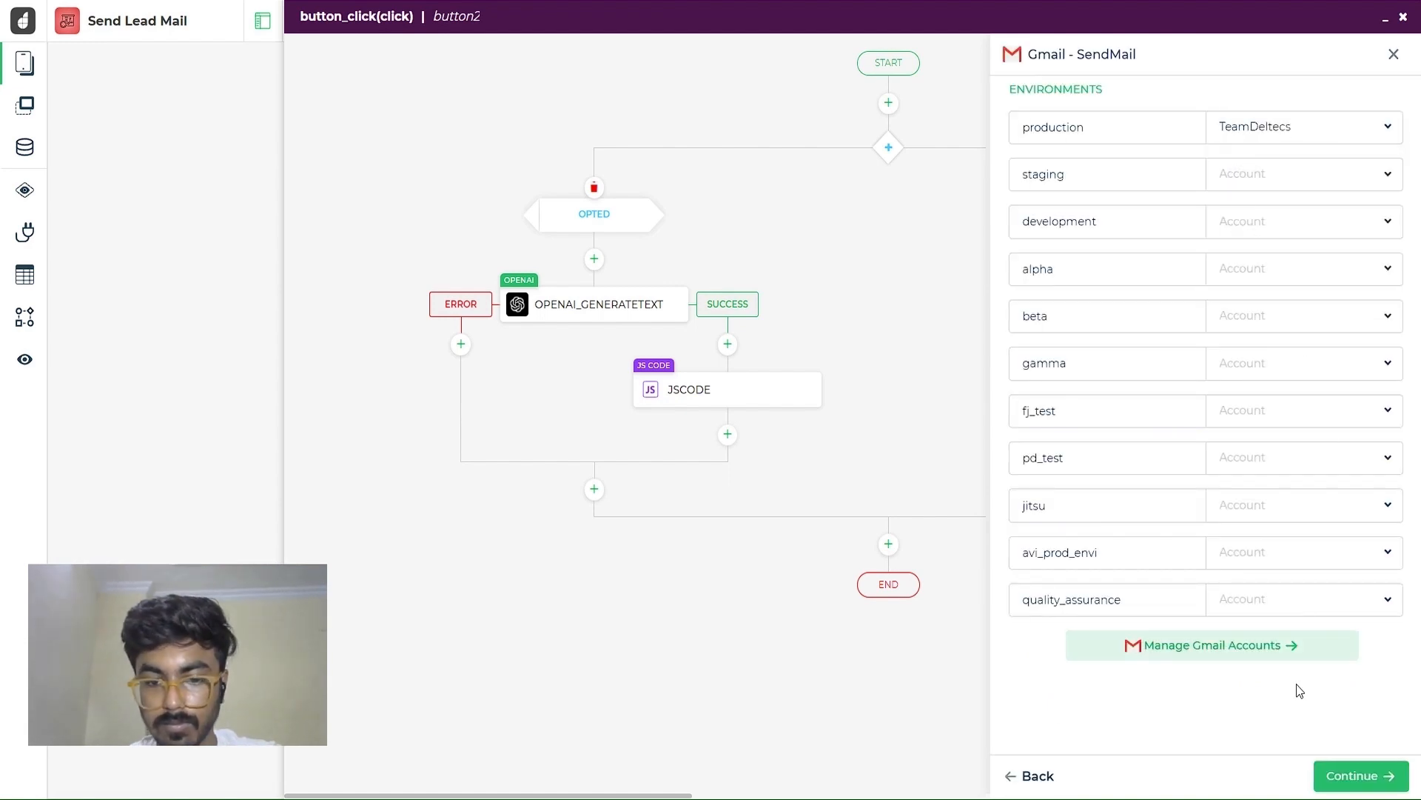
pyautogui.click(1359, 774)
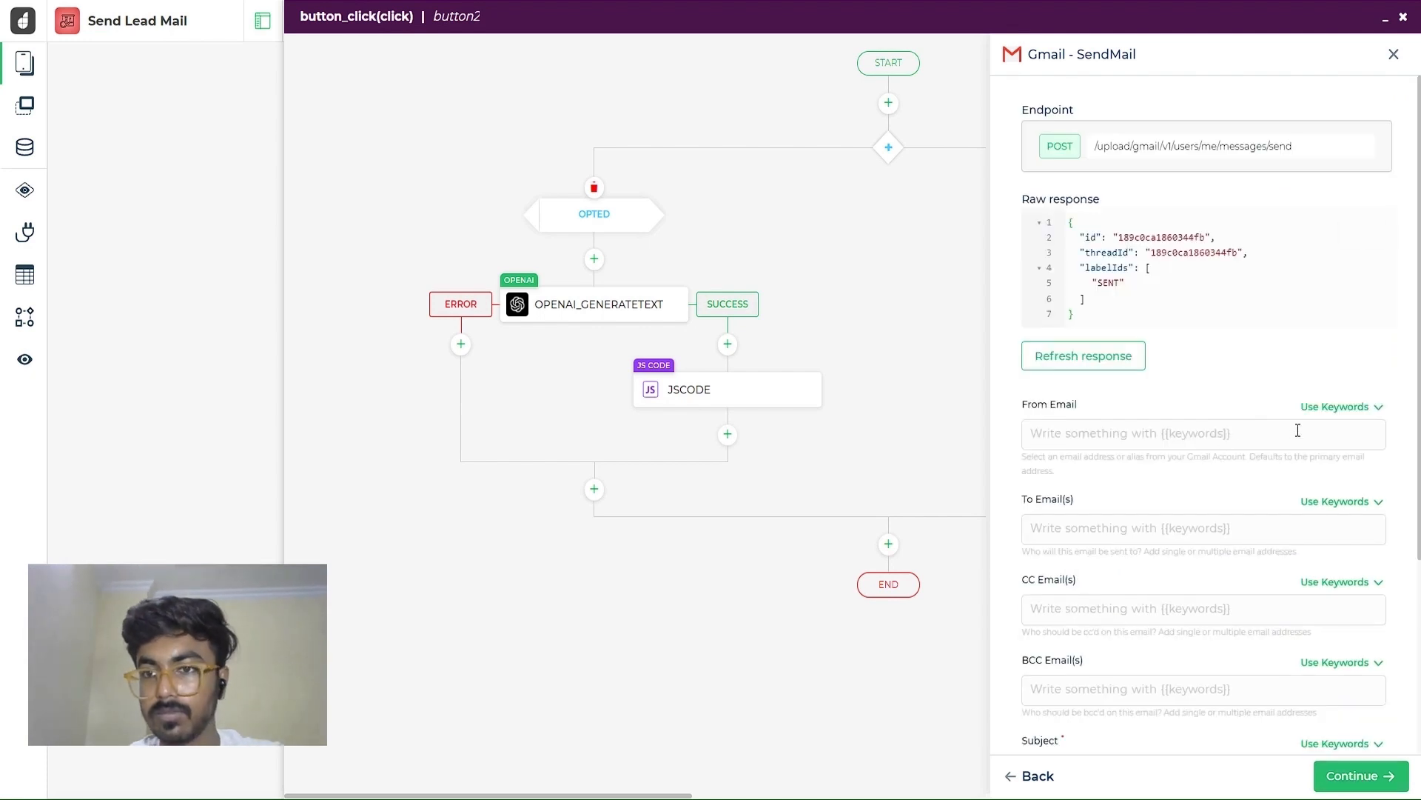
# Set the mail's From Email to {{USEREMAIL}} and its To Email(s) to {{emailto}}
pyautogui.click(1297, 430)
pyautogui.write('{{USEREMAIL}}')
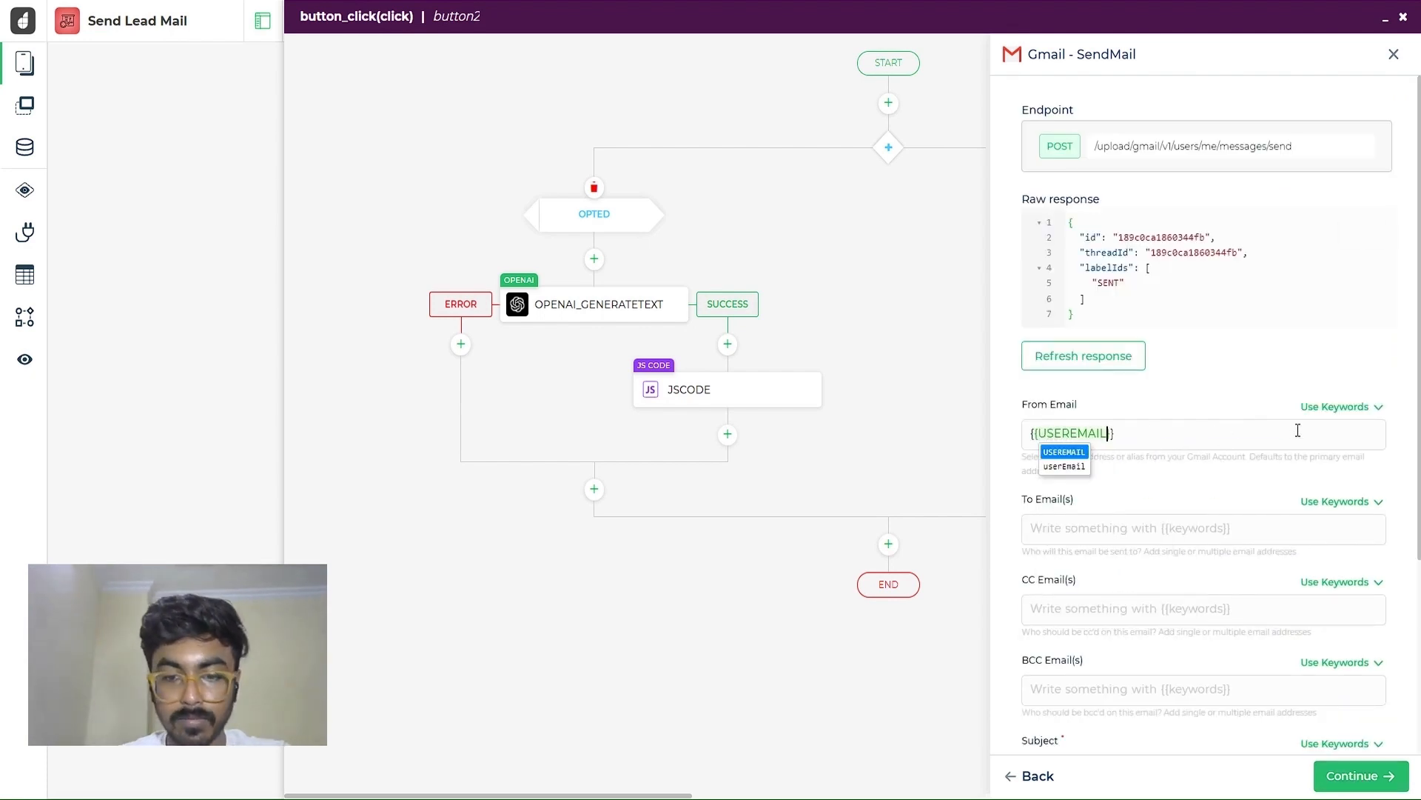
pyautogui.click(1199, 541)
pyautogui.write('{')
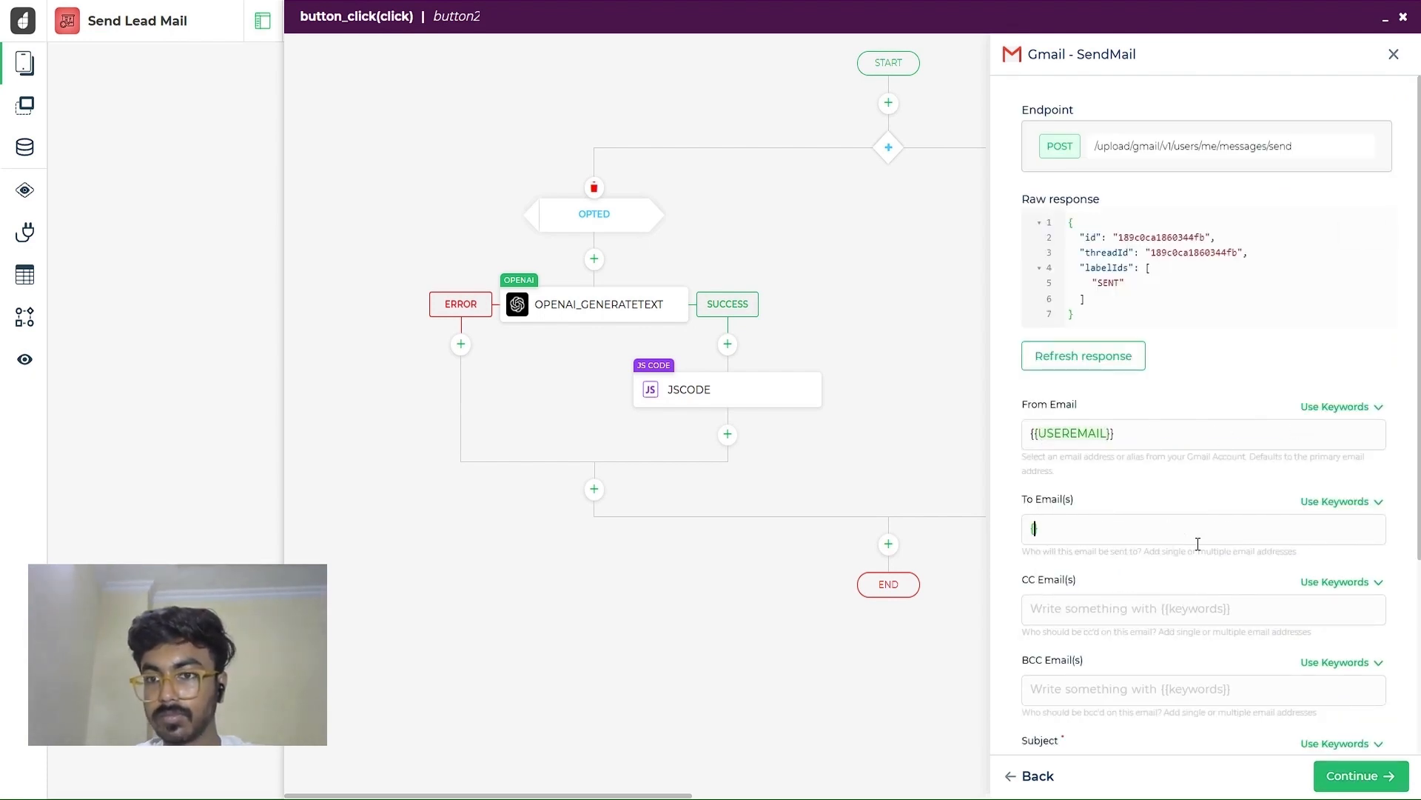
pyautogui.write('{emailto')
# Set the mail's content type to Html and its message to {{JSCODE.news}}
pyautogui.scroll(-4, 1174, 651)
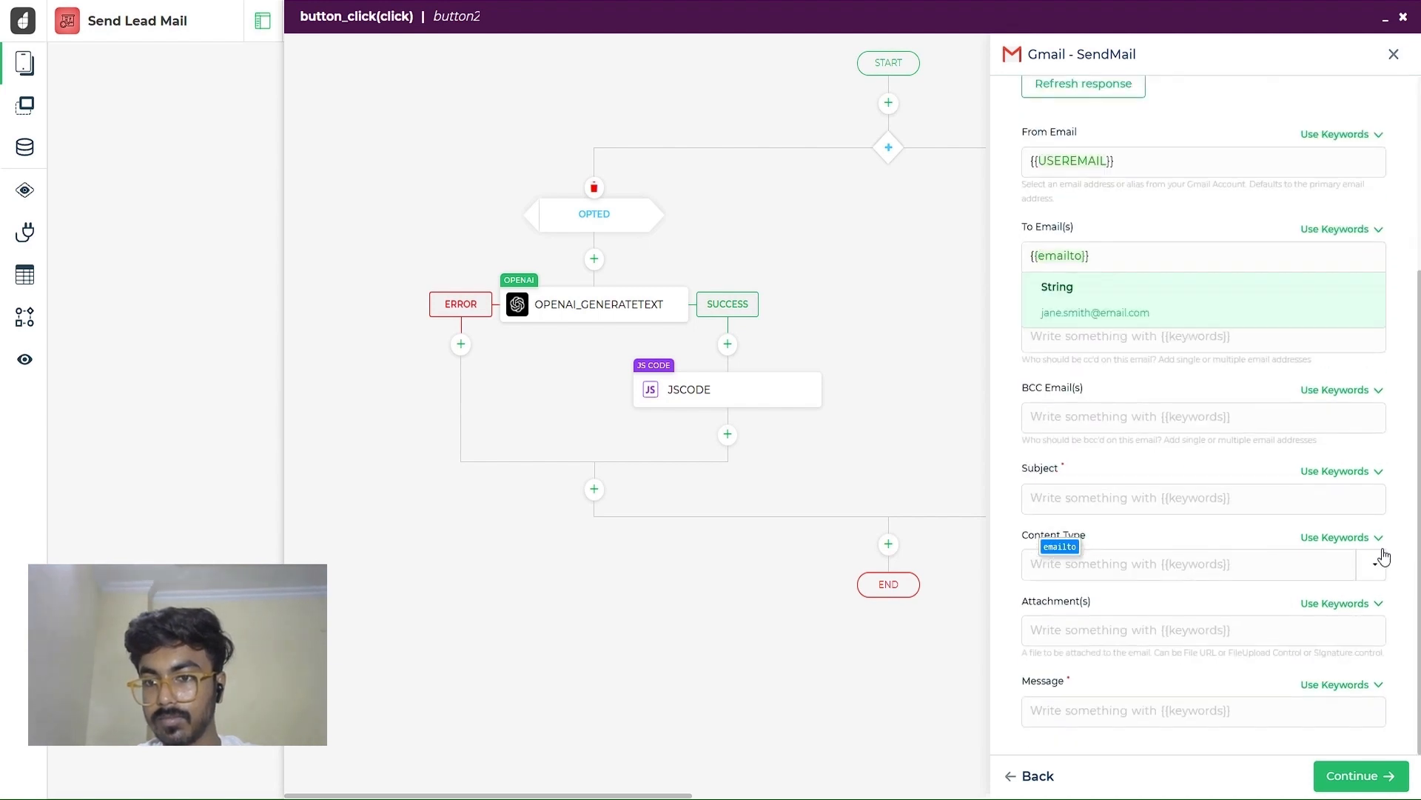
pyautogui.click(1375, 564)
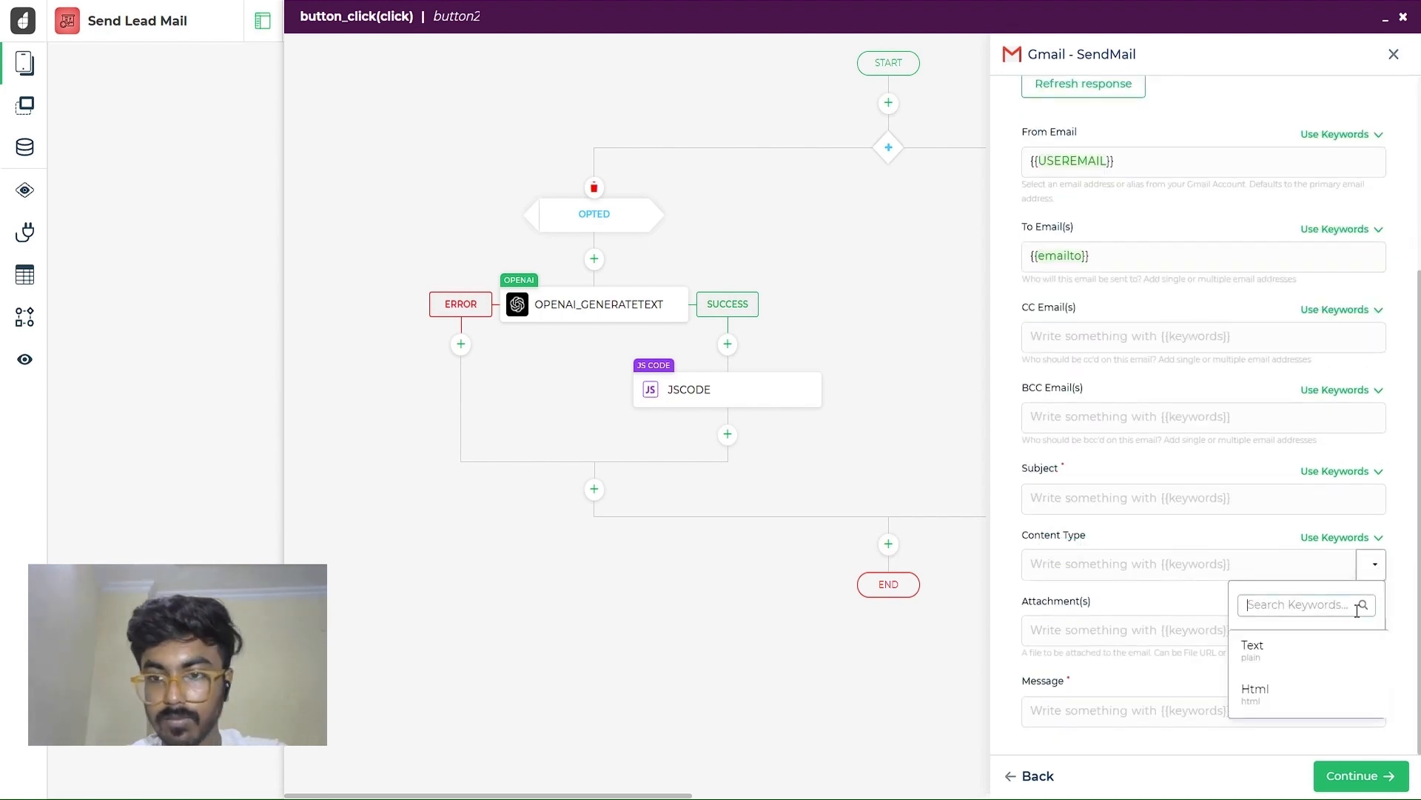
pyautogui.click(1254, 689)
pyautogui.click(1239, 712)
pyautogui.write('{{')
pyautogui.write('JSCODE.')
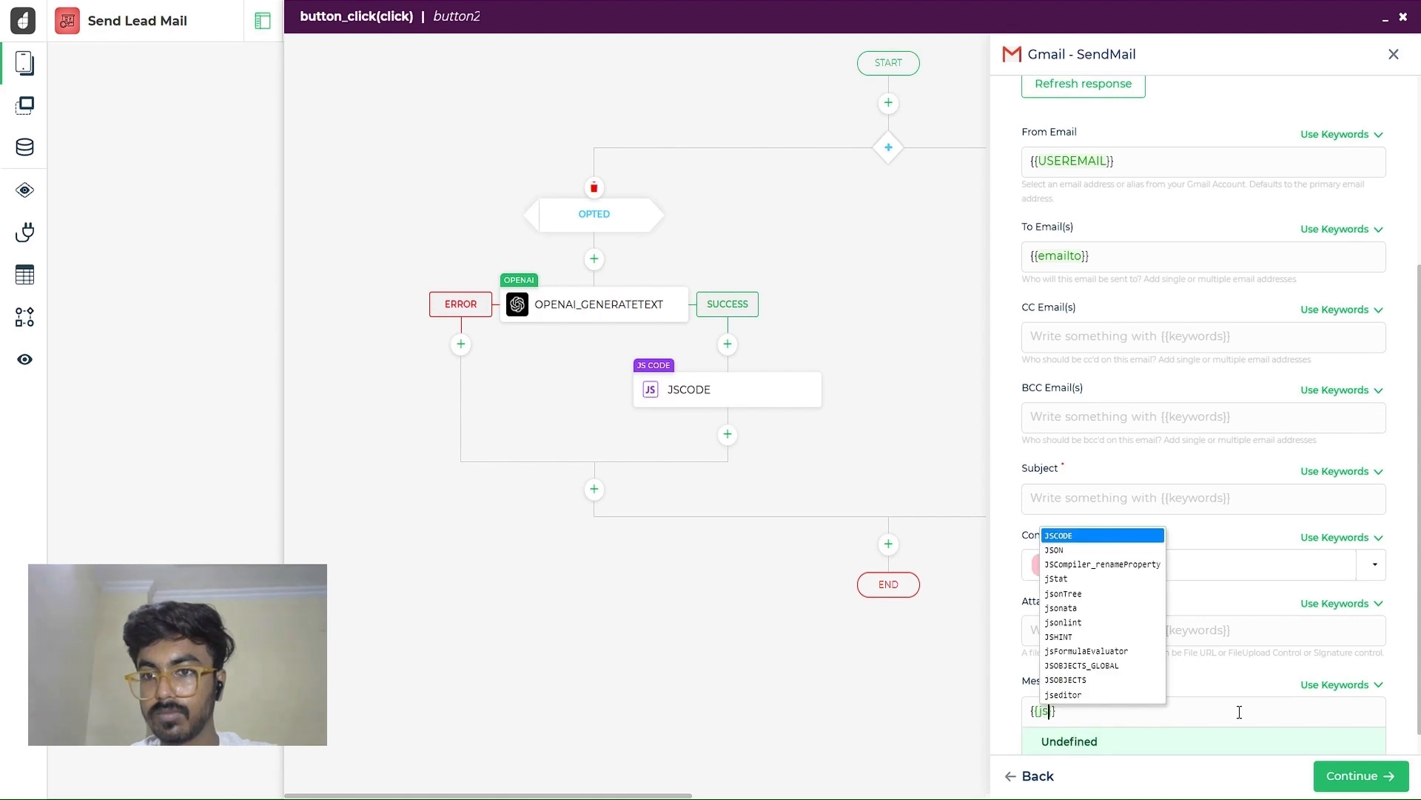
pyautogui.press('Return')
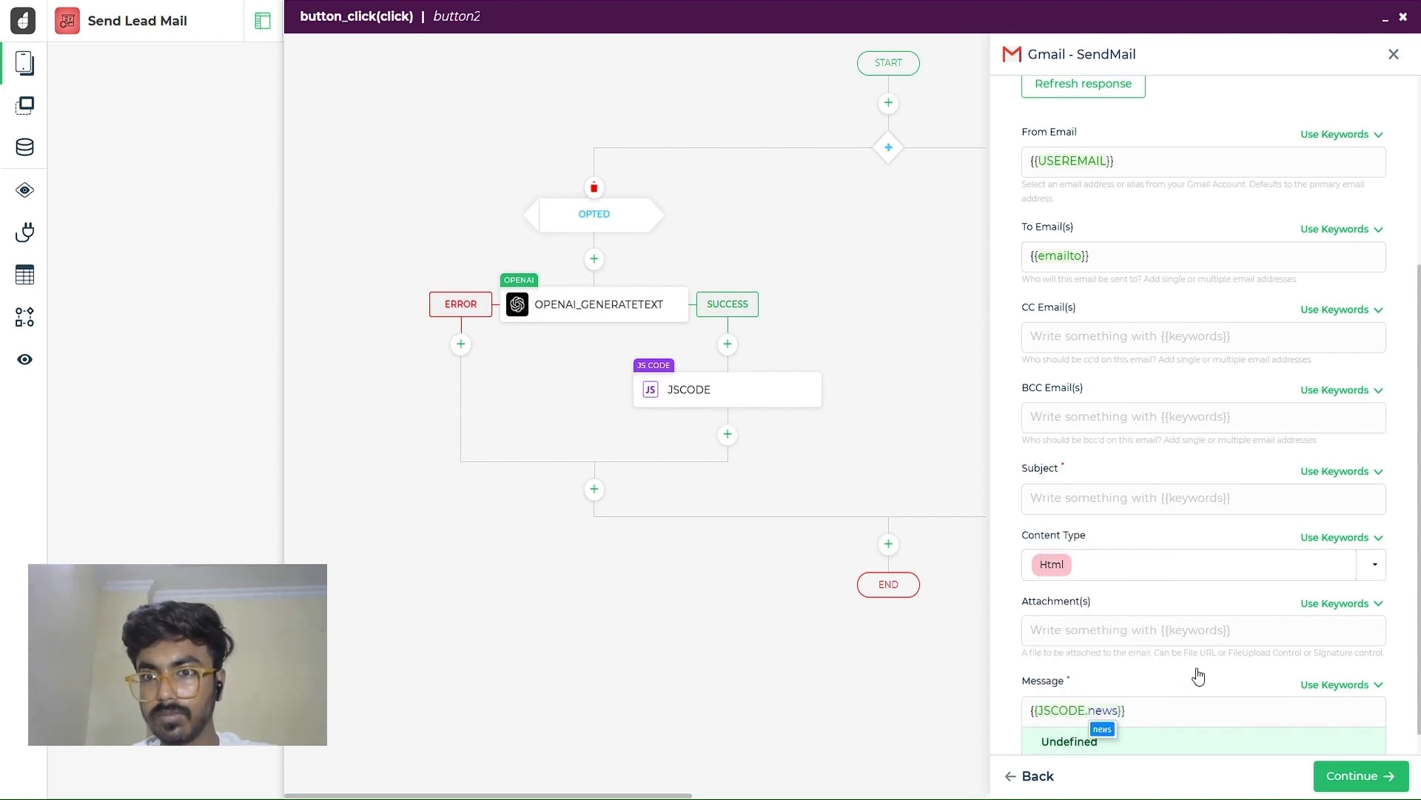
# Enter the subject DronaHQ News & Updates and finish the action under its default name
pyautogui.scroll(-2, 1199, 675)
pyautogui.click(1175, 380)
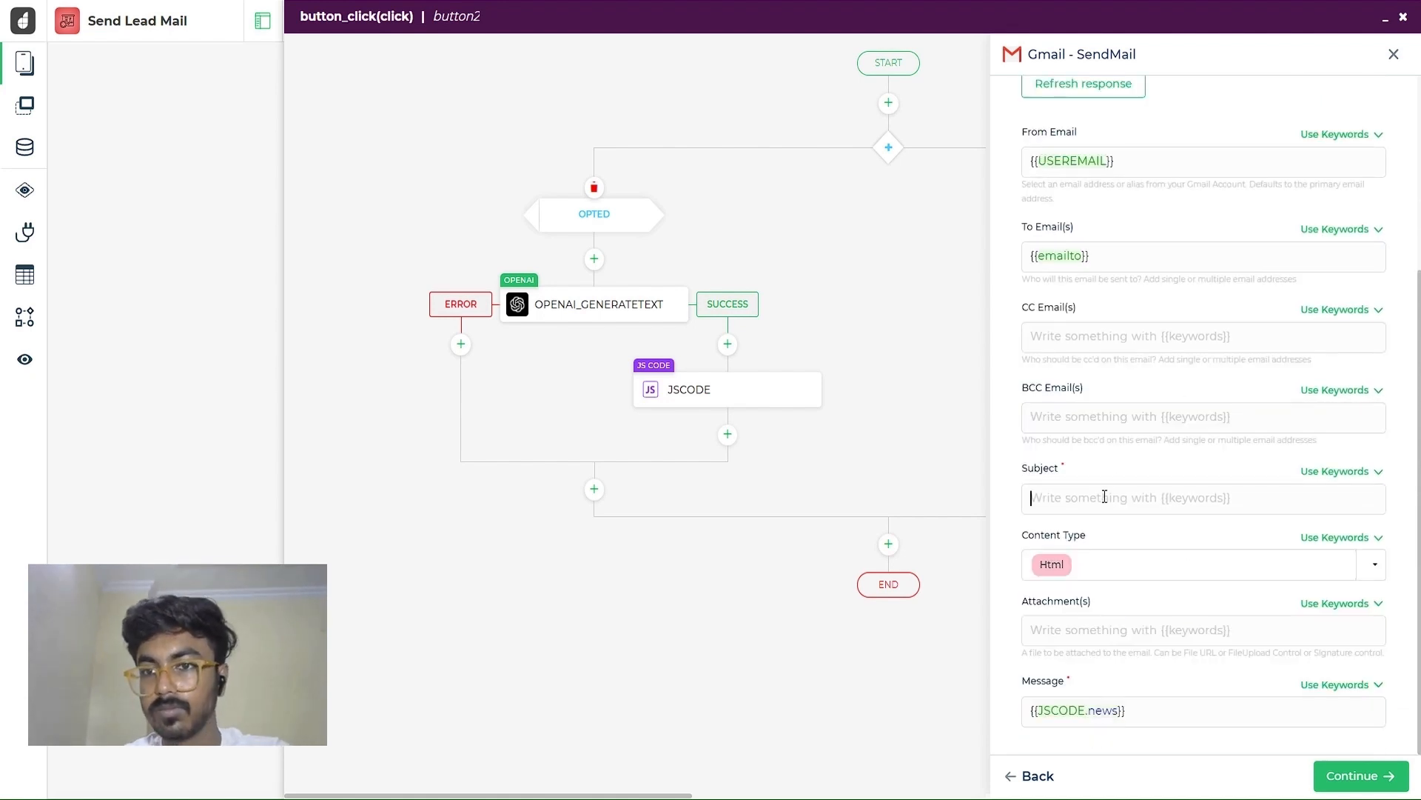
pyautogui.write('Dron')
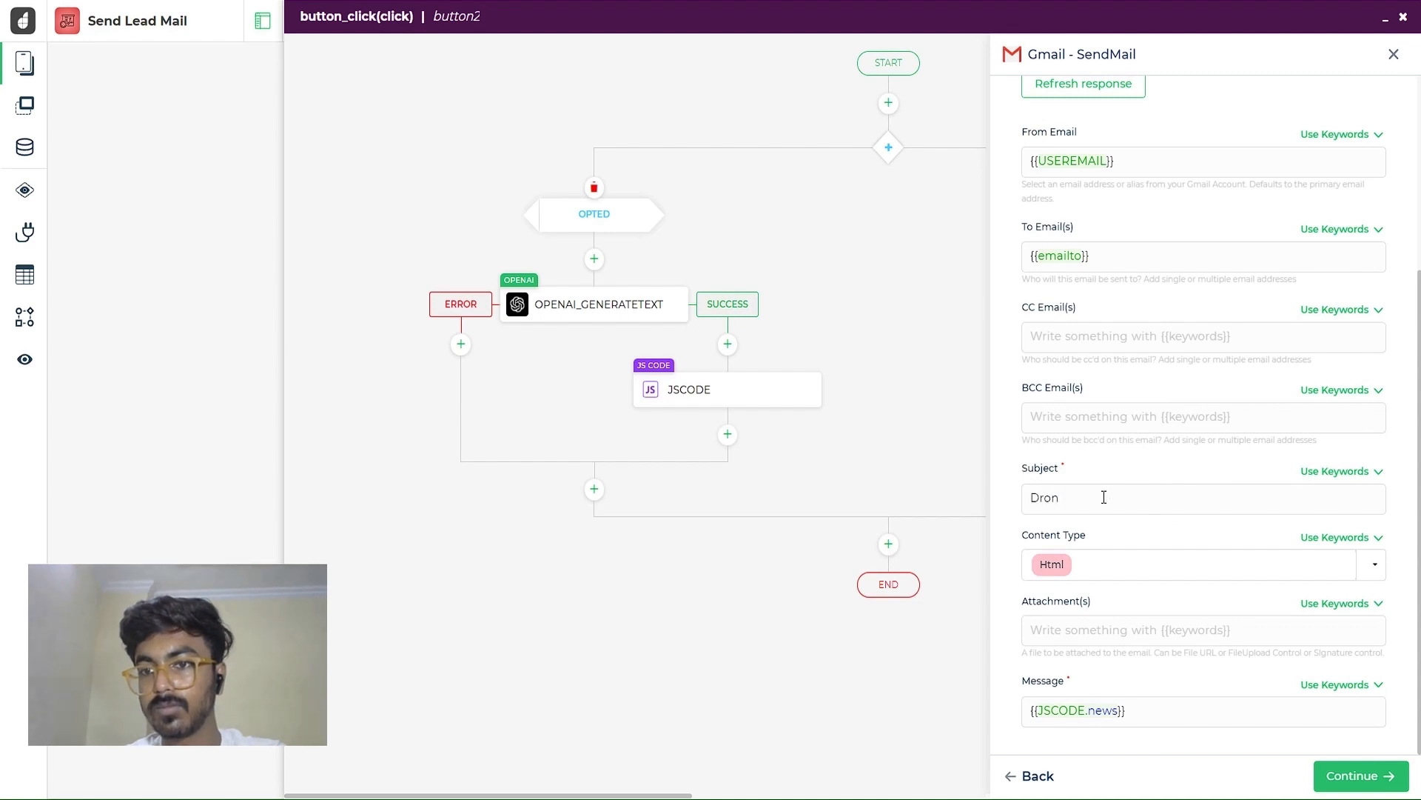
pyautogui.write('aHQ News')
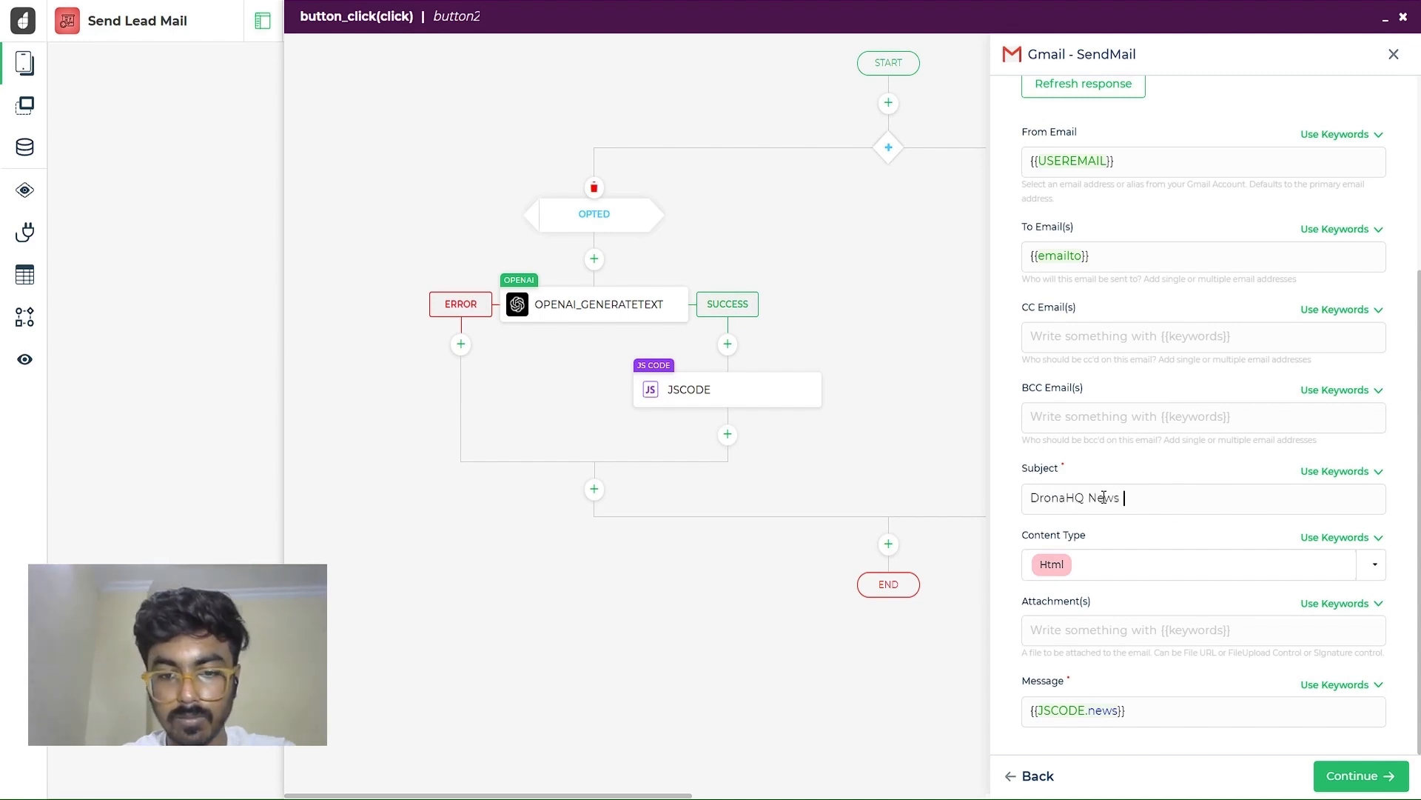
pyautogui.write(' an')
pyautogui.press('BackSpace')
pyautogui.press('BackSpace')
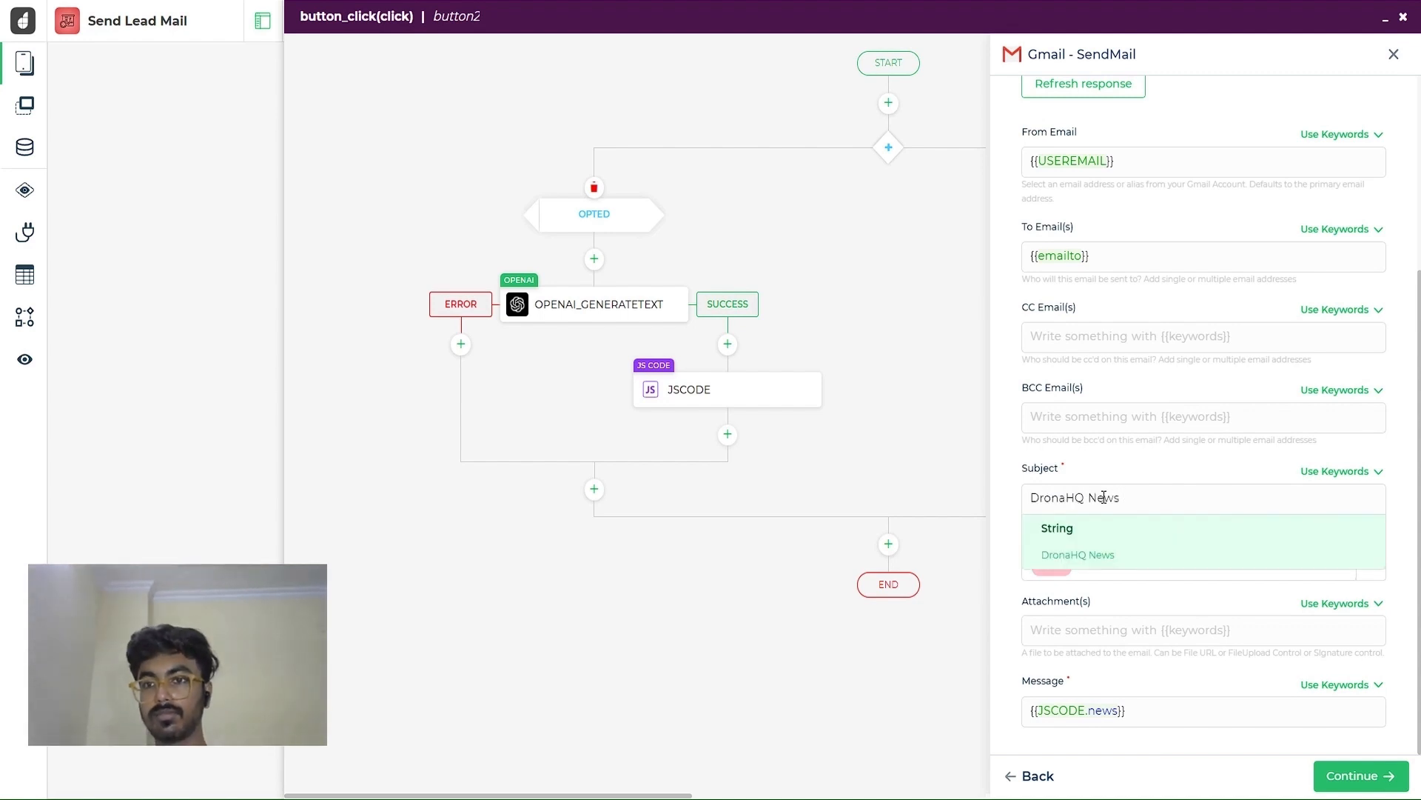
pyautogui.write('& Updates')
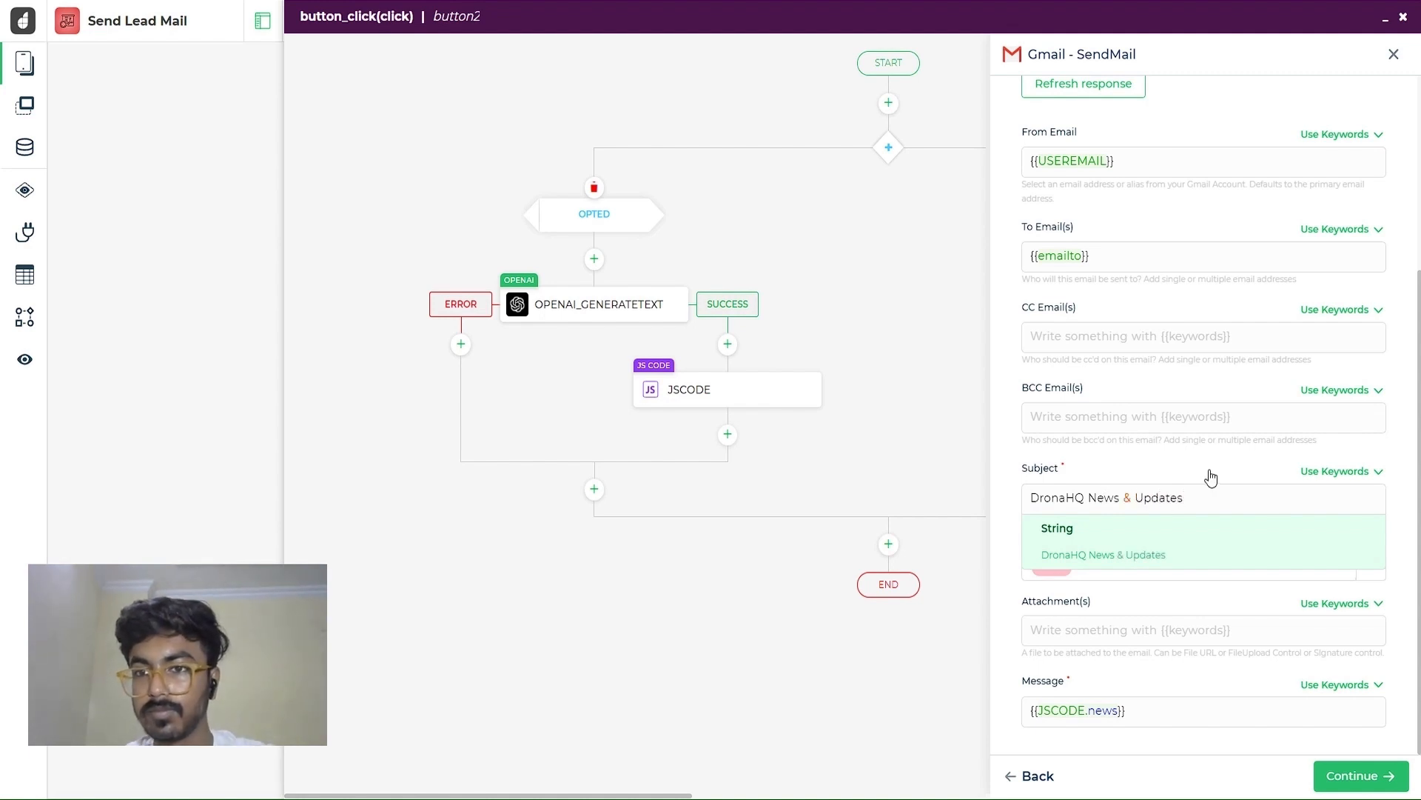
pyautogui.click(1211, 478)
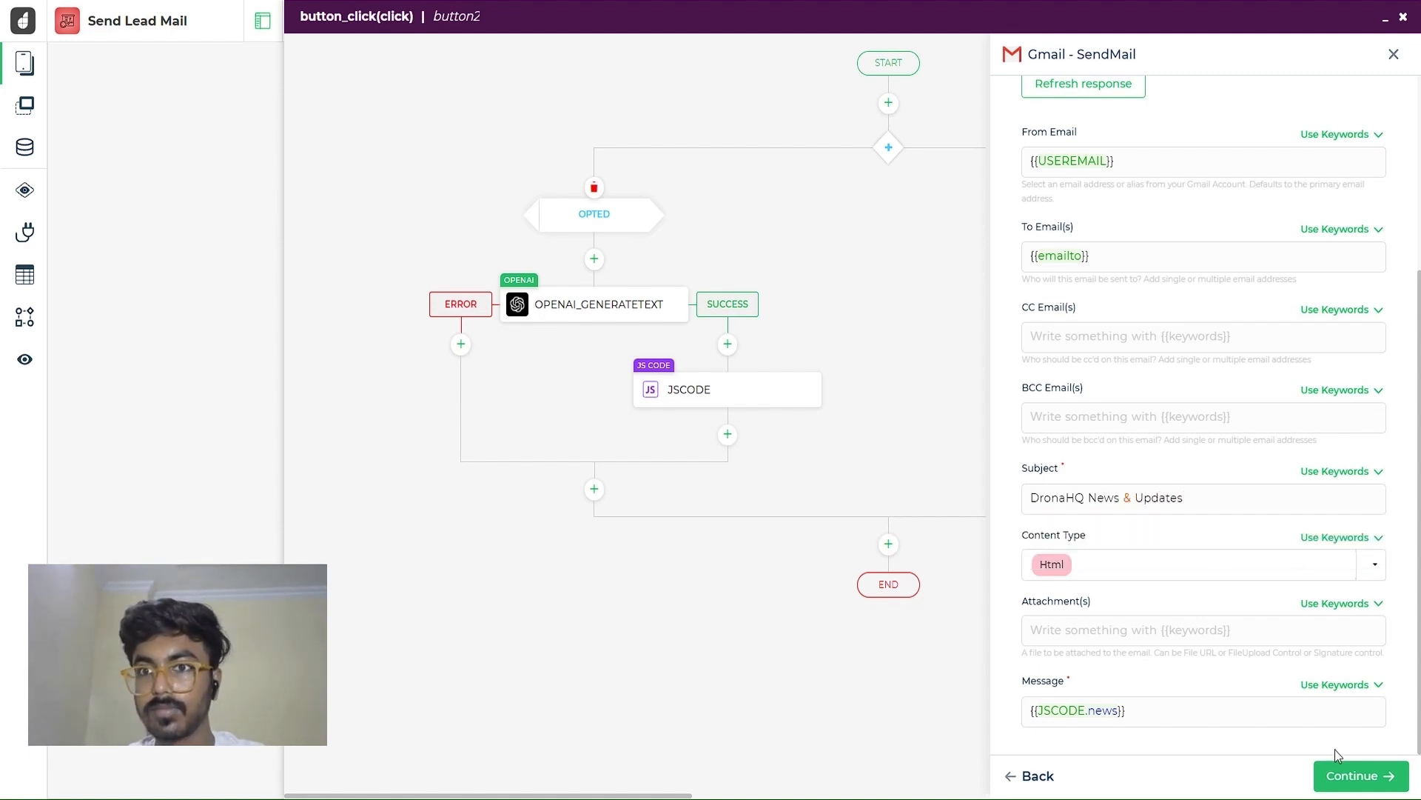
pyautogui.click(1359, 774)
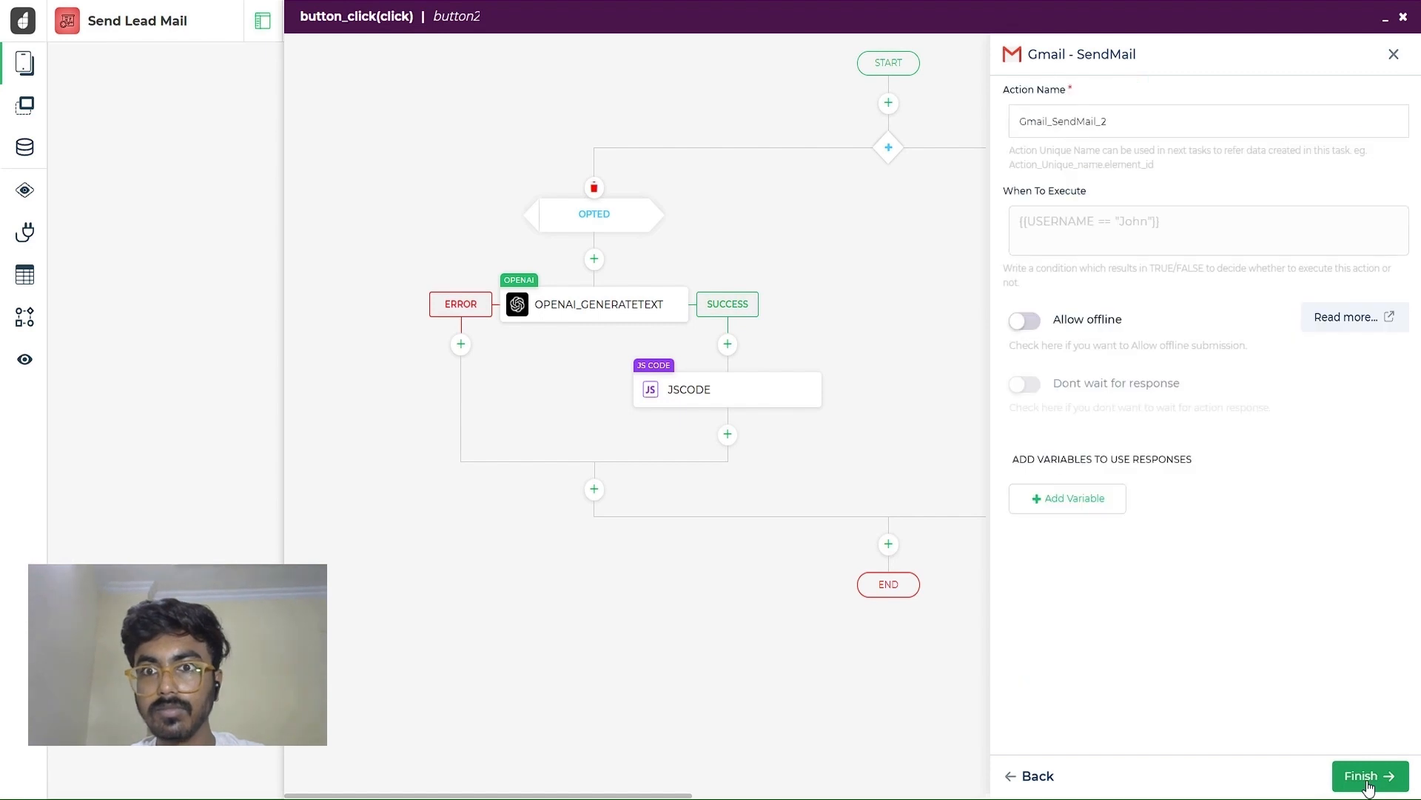
pyautogui.click(1366, 778)
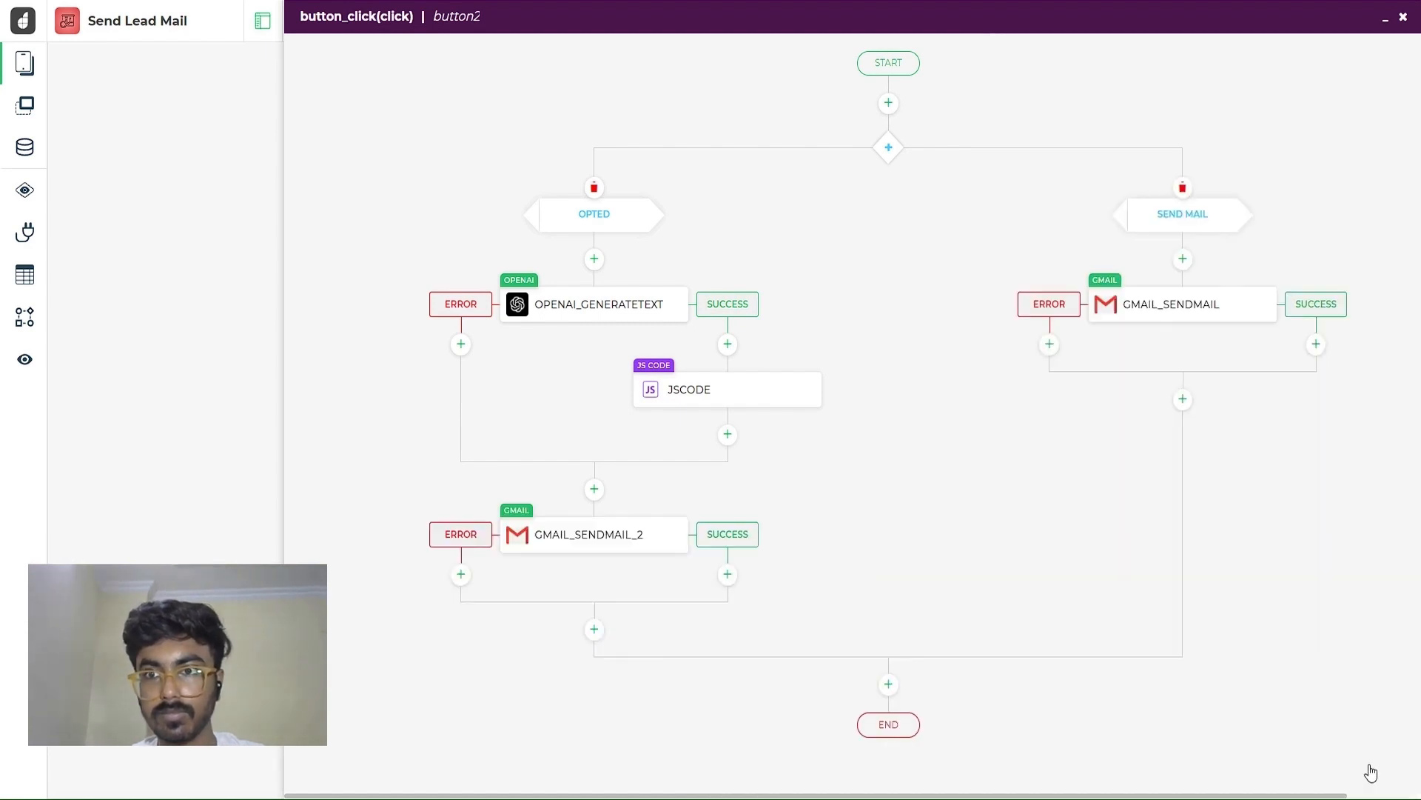
# Add a Navigate To action targeting Screen 1 after both branches merge, keeping its default settings, and finish it
pyautogui.click(883, 693)
pyautogui.write('nav')
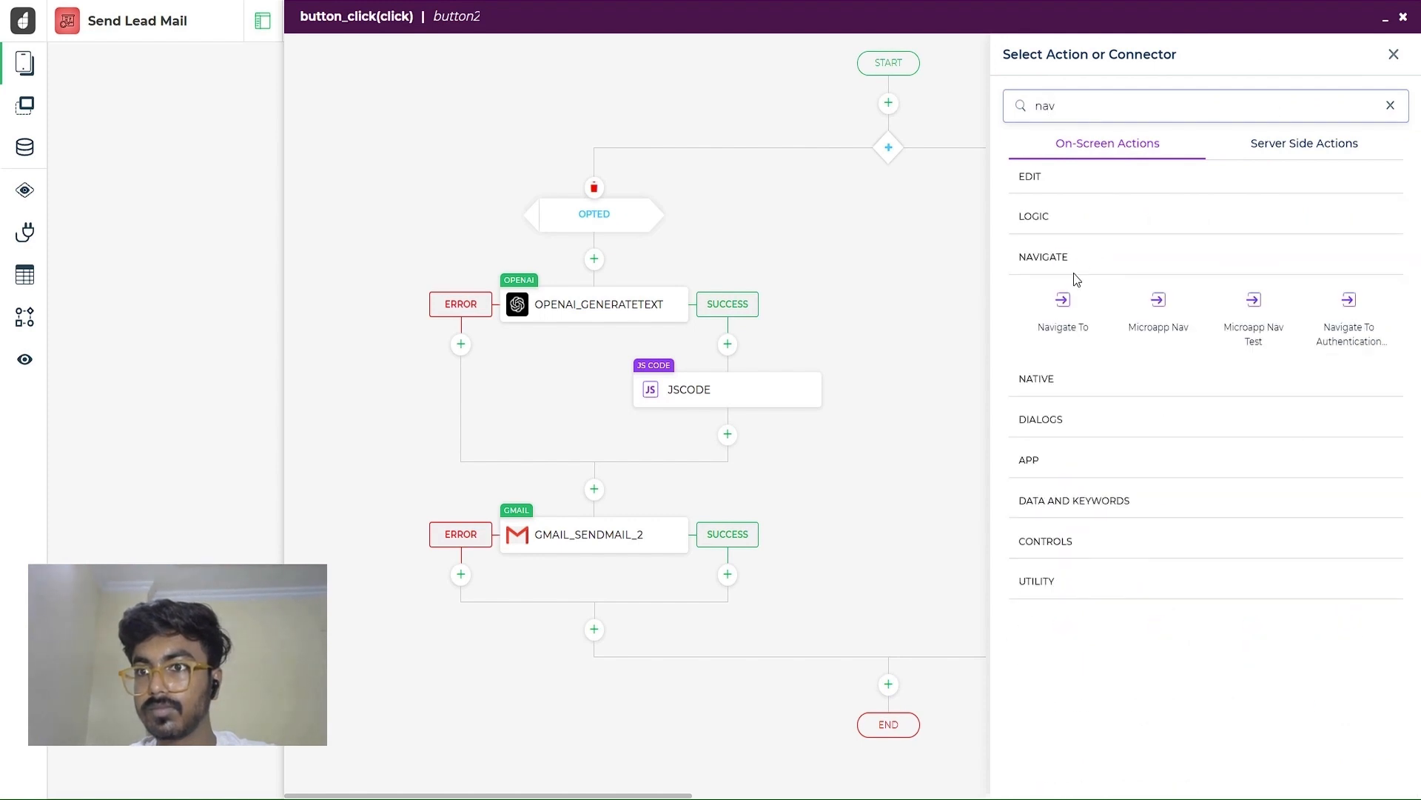
pyautogui.click(1063, 307)
pyautogui.click(1377, 142)
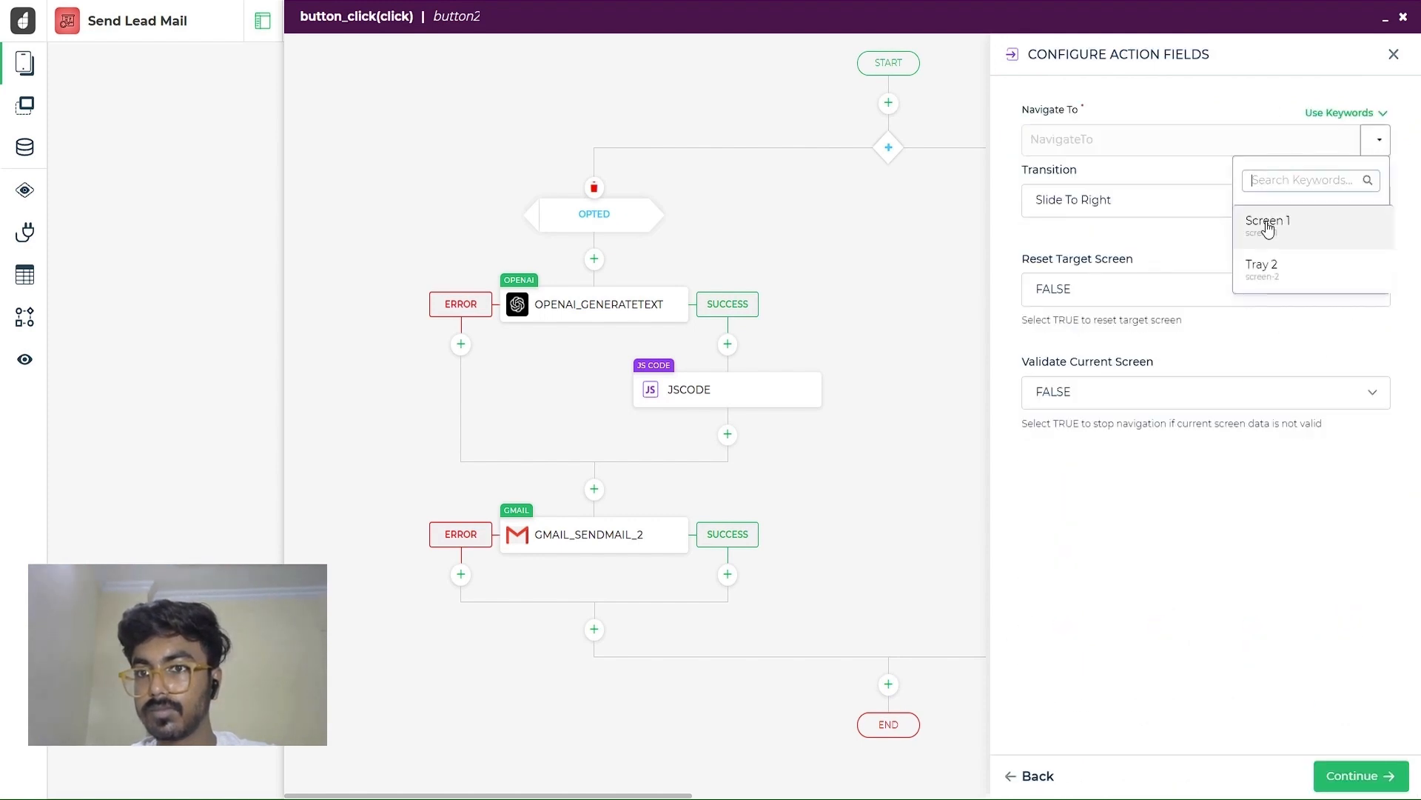
pyautogui.click(1256, 280)
pyautogui.click(1376, 141)
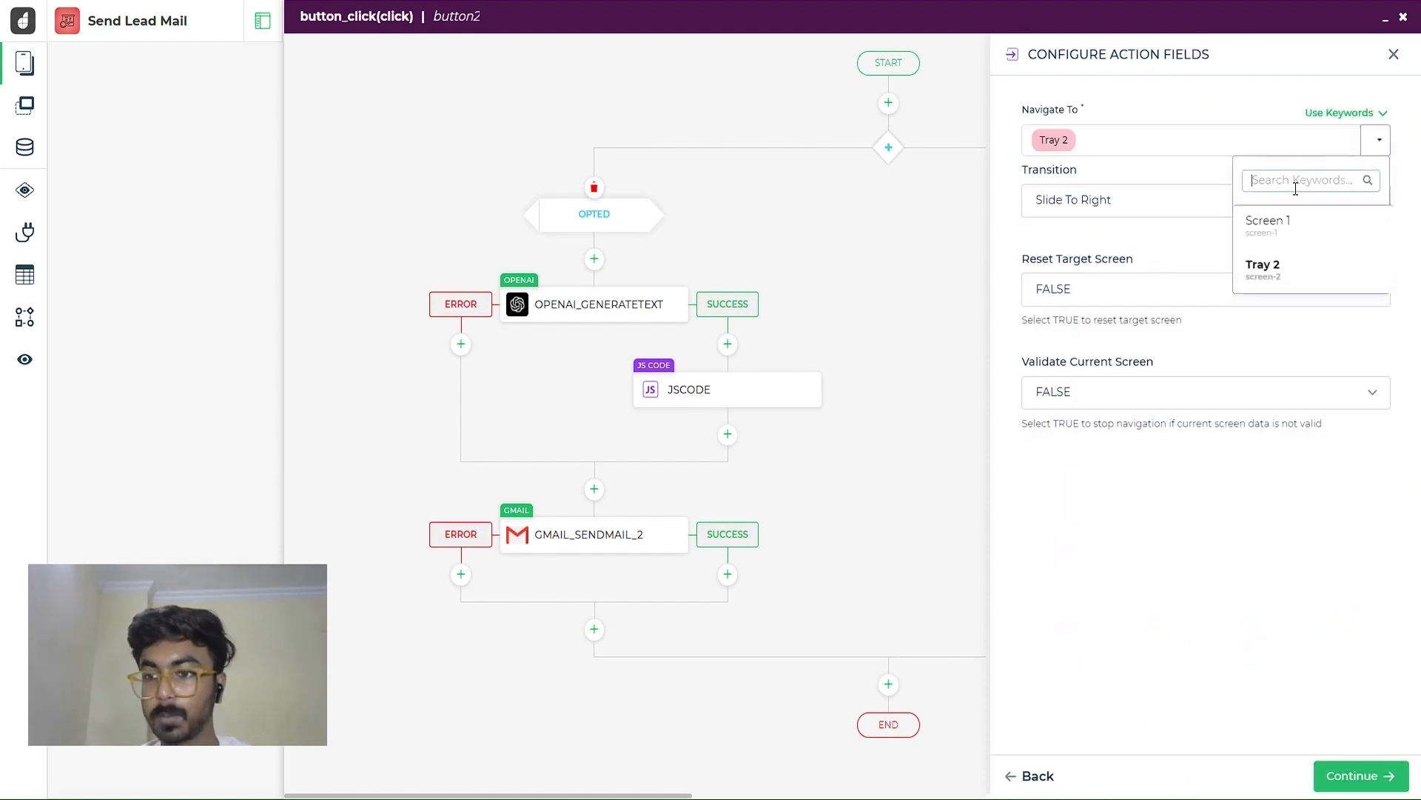
pyautogui.click(1268, 219)
pyautogui.click(1355, 776)
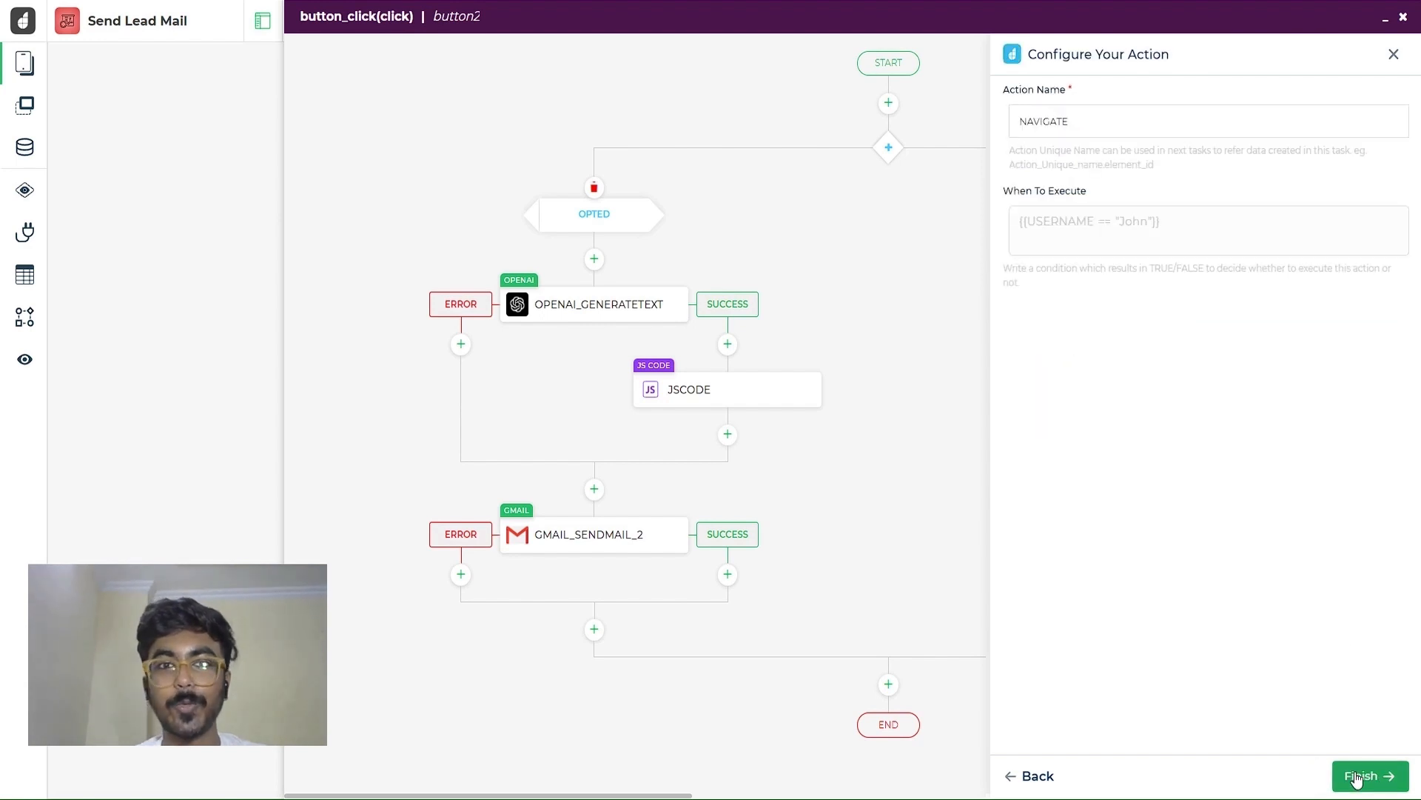
pyautogui.click(1358, 778)
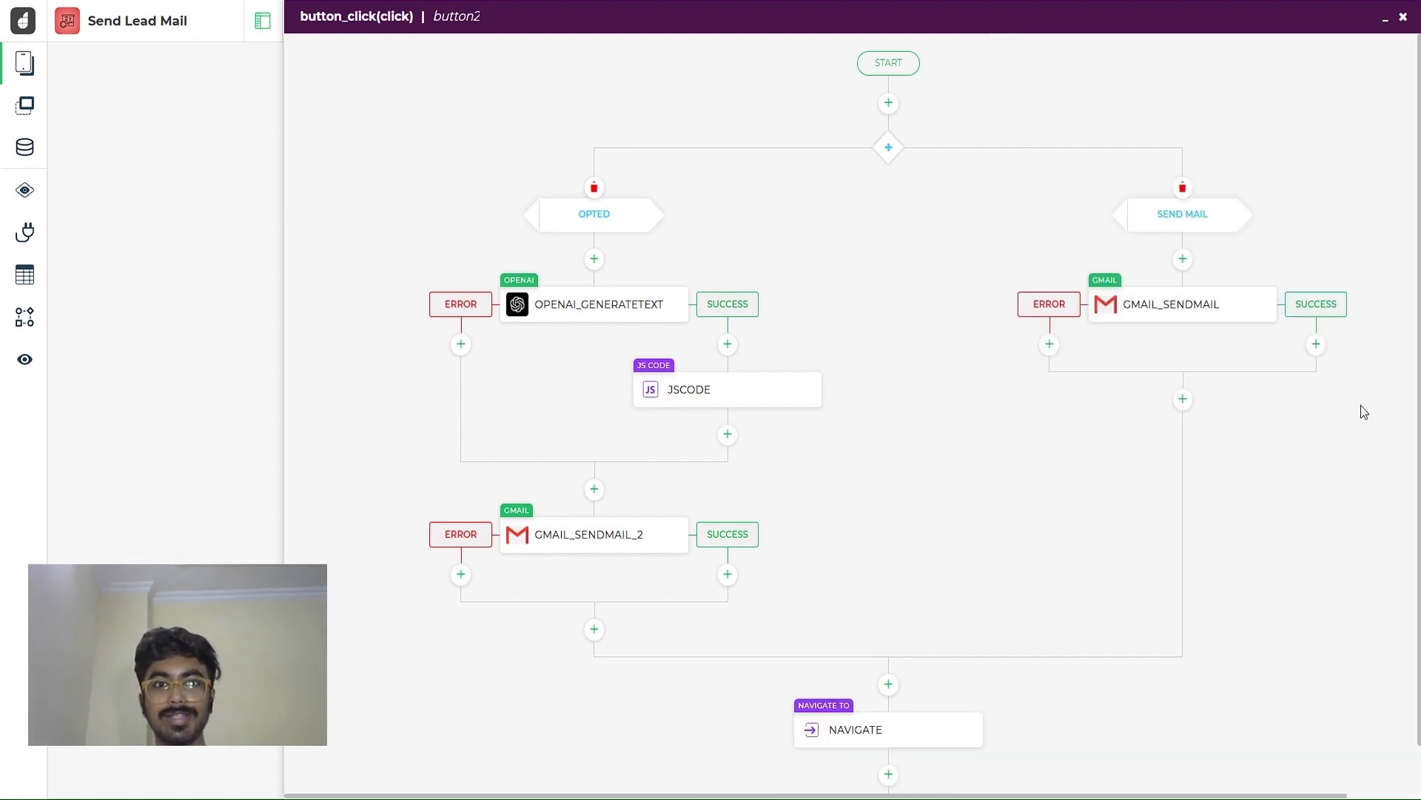
# Close the action flow, preview the app, select the Codentech lead from Delhi and contact that lead
pyautogui.click(1402, 17)
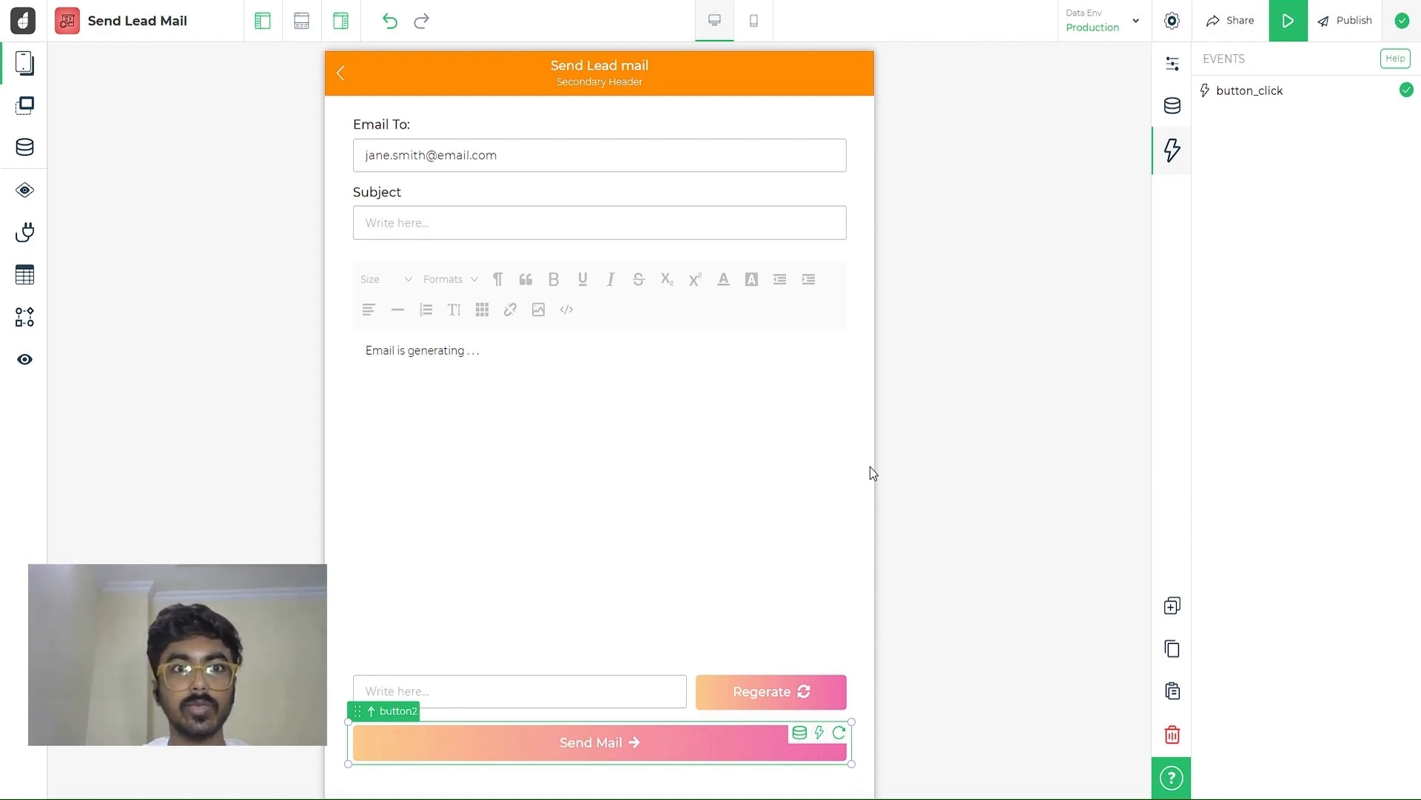
pyautogui.click(581, 355)
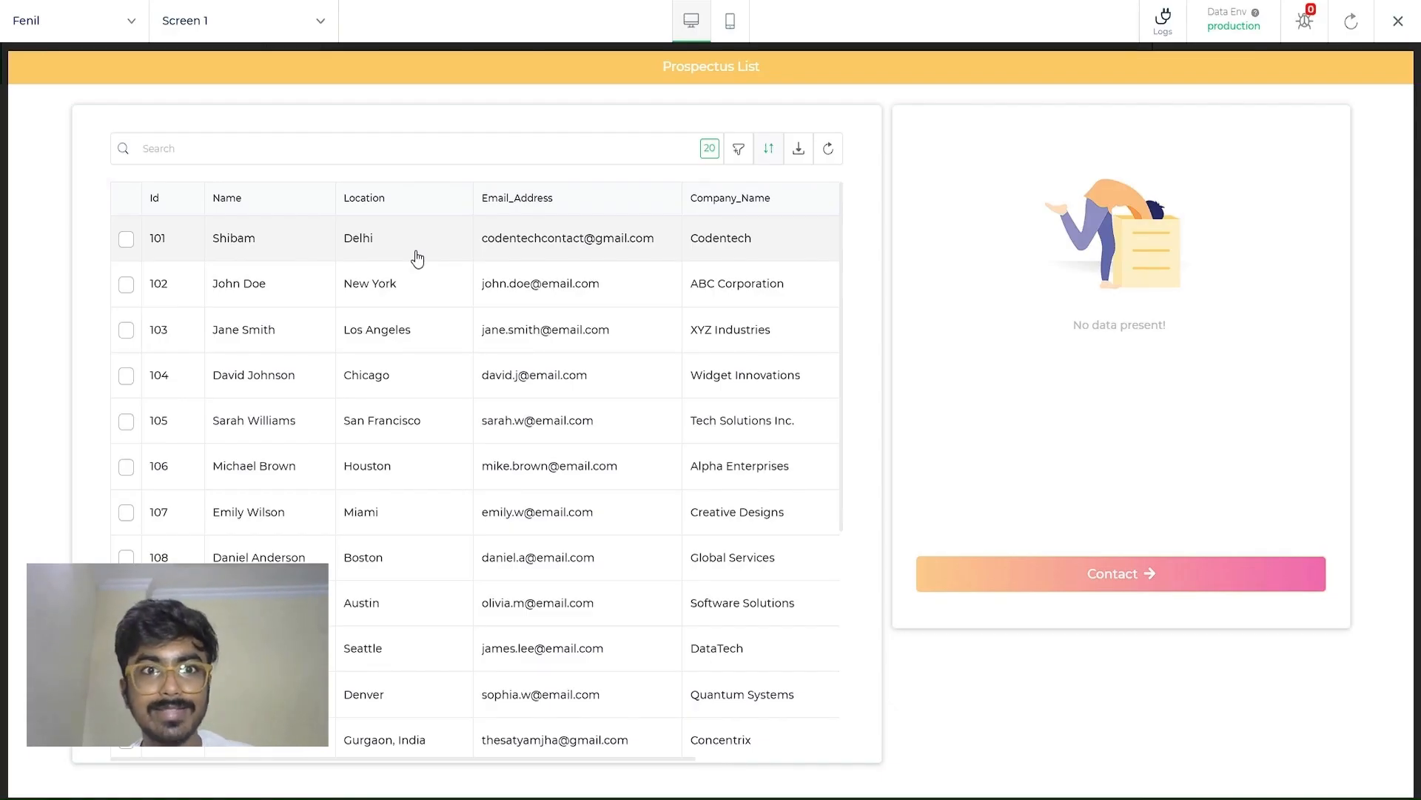
pyautogui.click(418, 257)
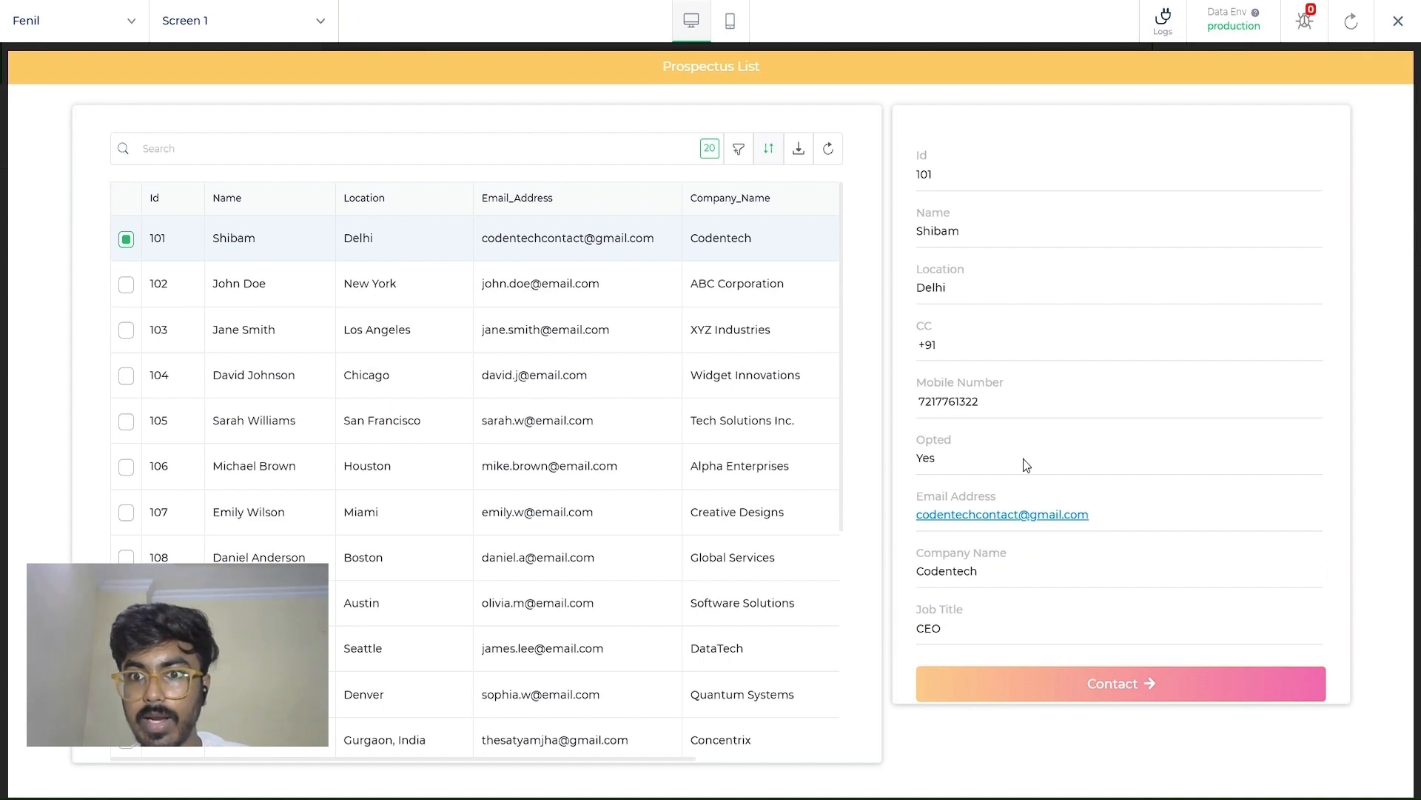
pyautogui.click(1111, 685)
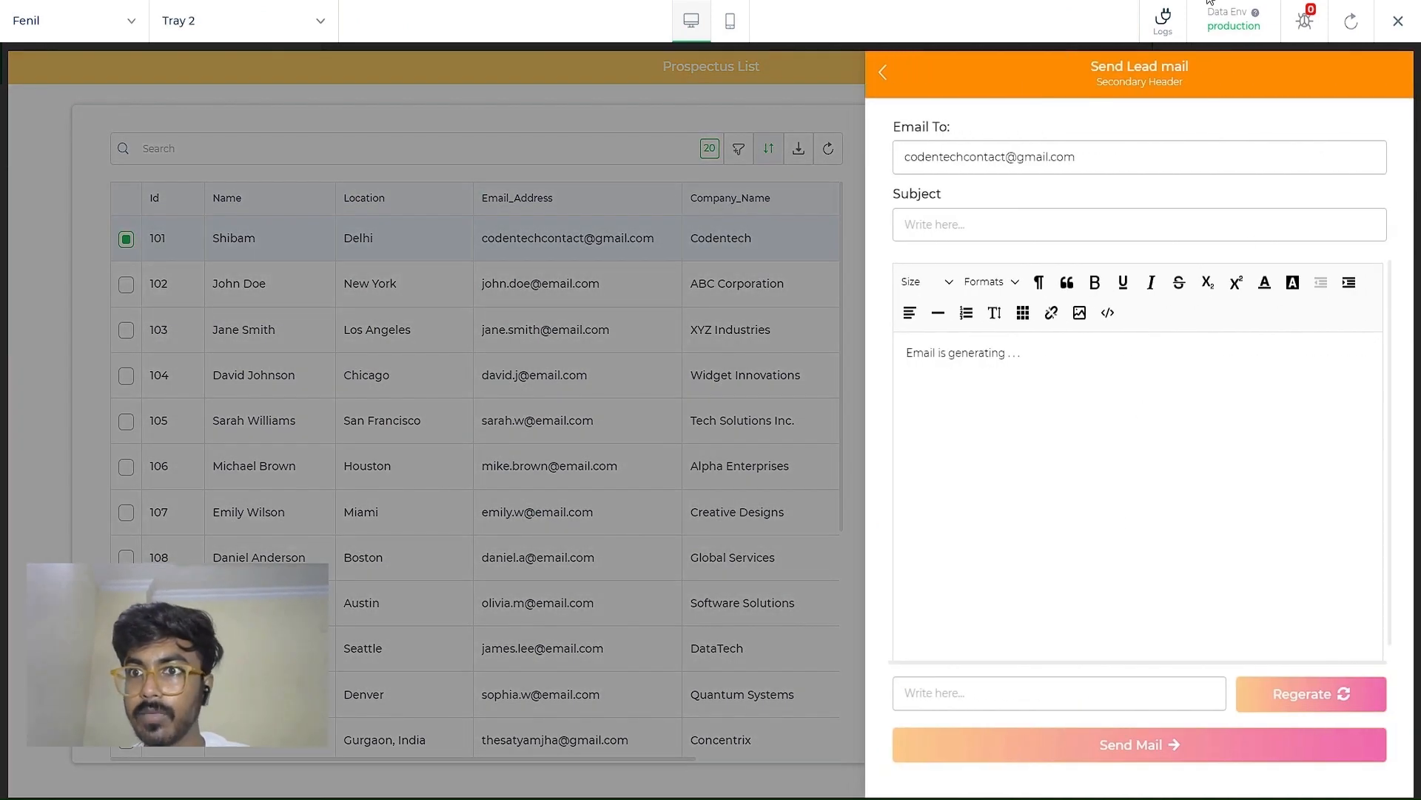
# Open the logs, review the generated lead email and send it
pyautogui.click(1161, 30)
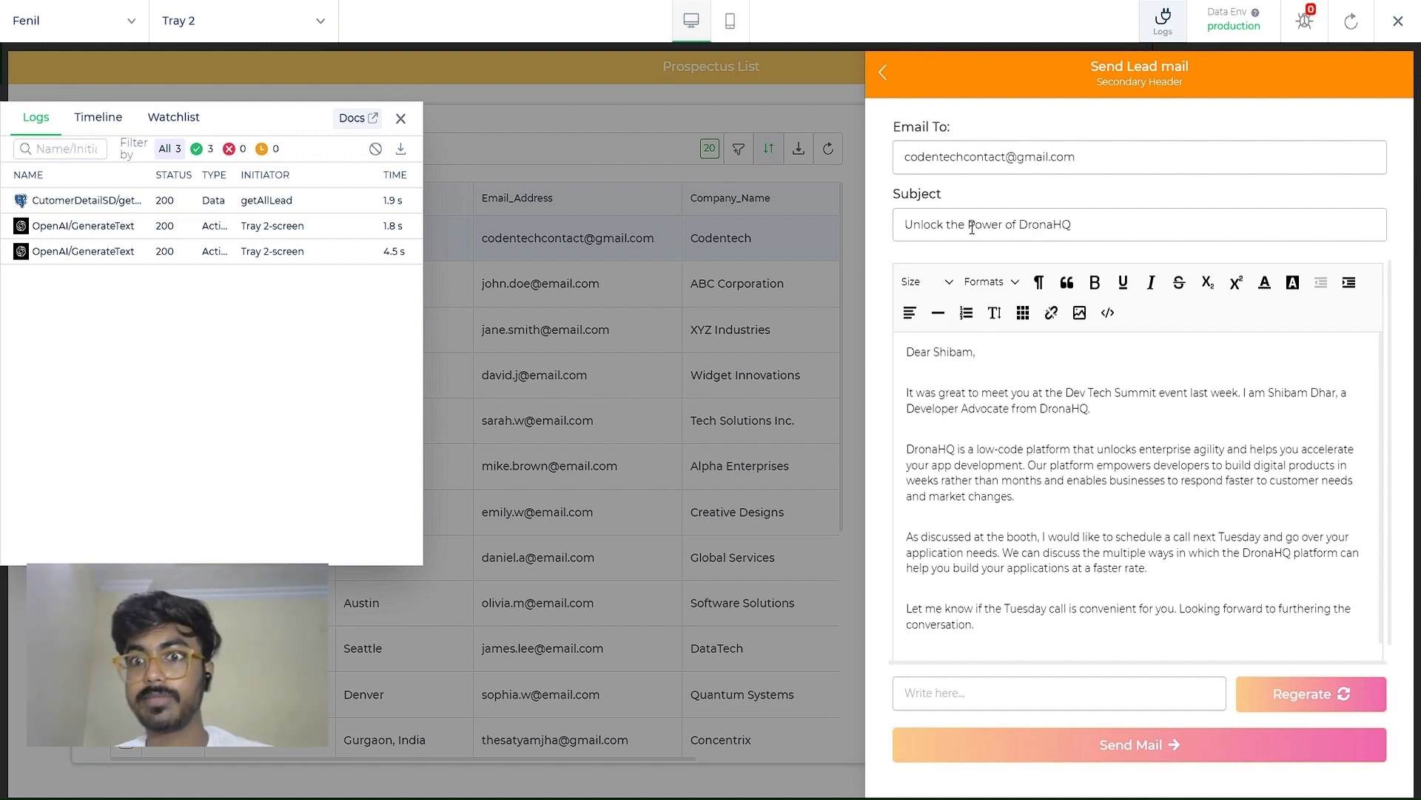
pyautogui.scroll(-1, 1002, 457)
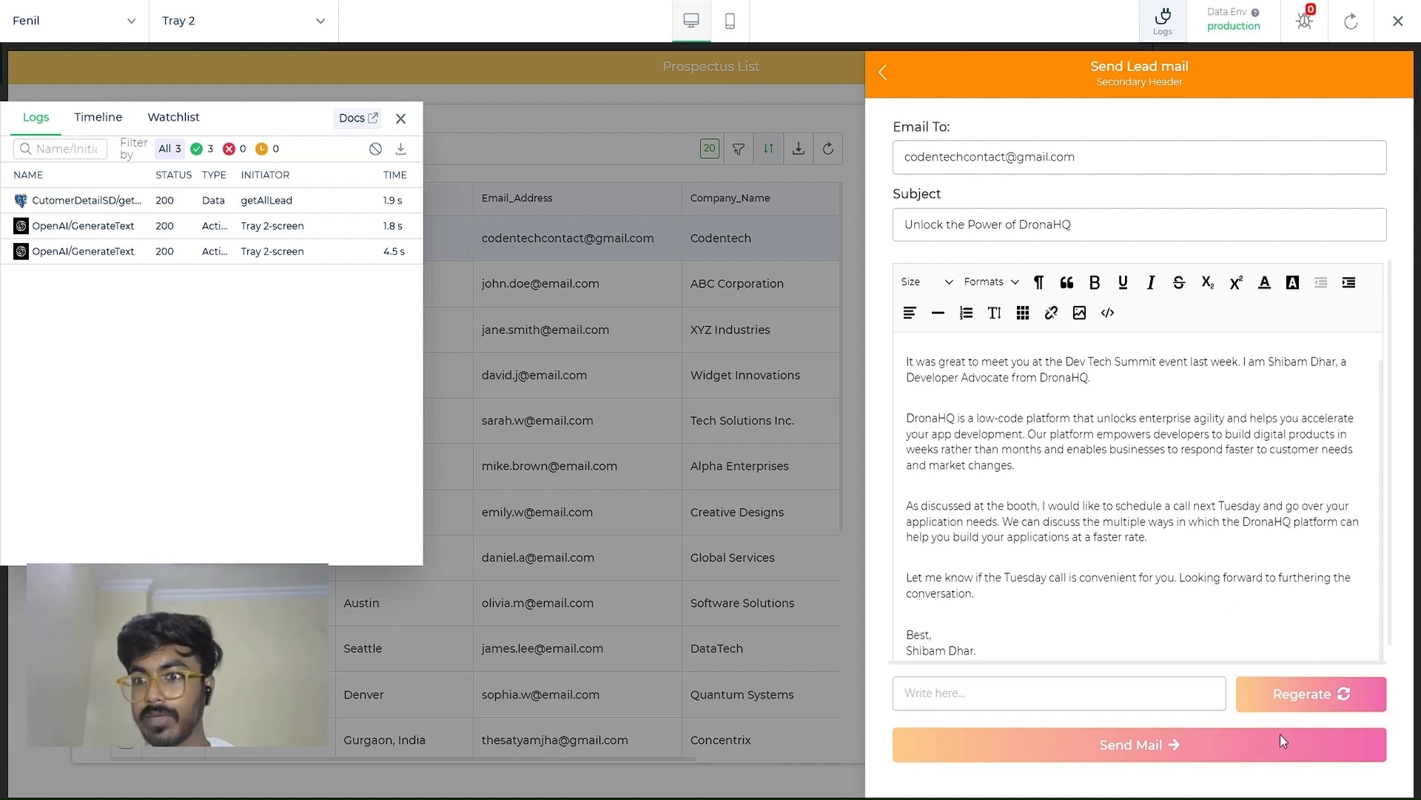
pyautogui.click(1122, 746)
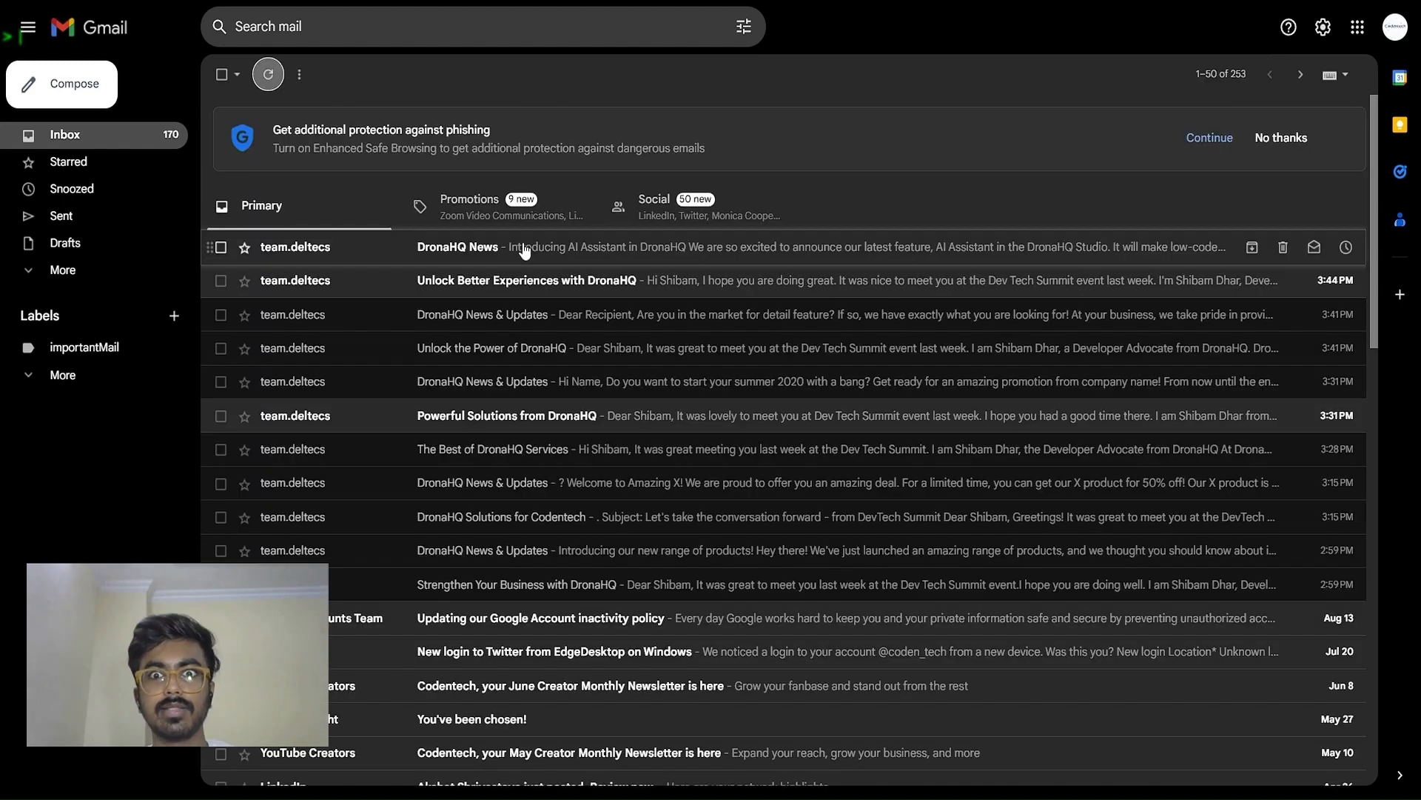
# In the recipient's Gmail inbox, open the newest DronaHQ News email and examine its HTML content
pyautogui.click(525, 252)
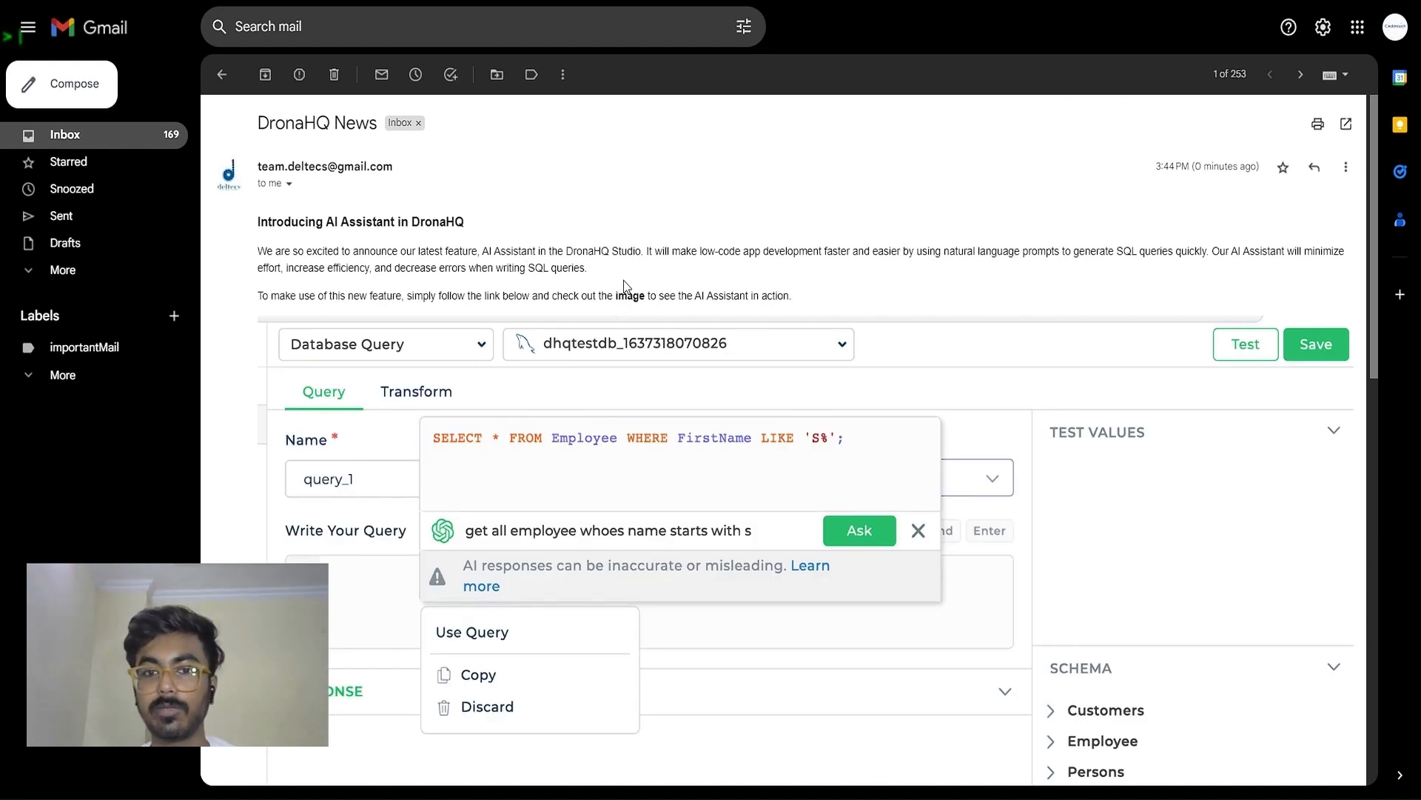
pyautogui.scroll(-1, 624, 280)
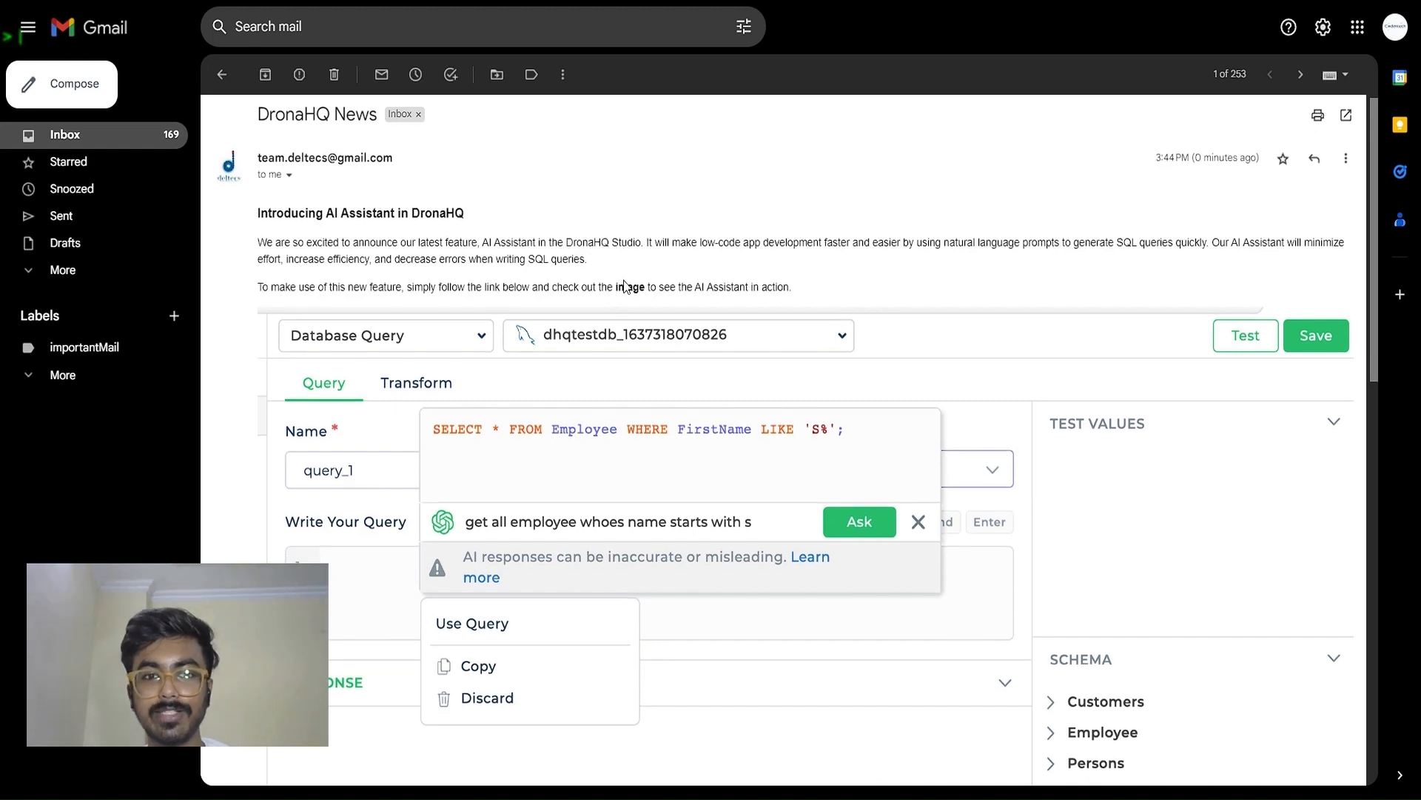
# Examine the email's AI Assistant and Cassandra DB connector sections and view the linked AI Assistant documentation page
pyautogui.scroll(1, 623, 280)
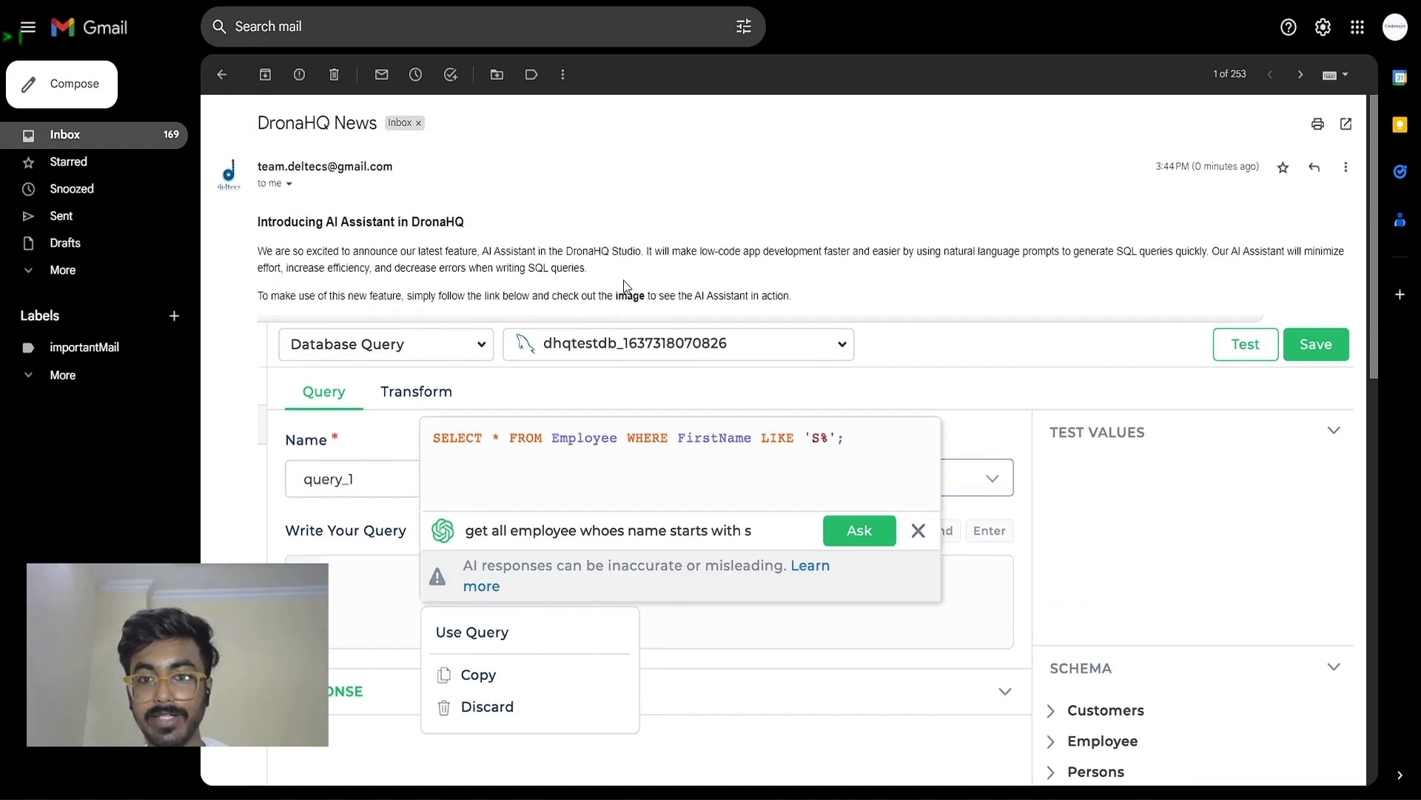
pyautogui.scroll(-1, 623, 280)
pyautogui.scroll(-6, 623, 279)
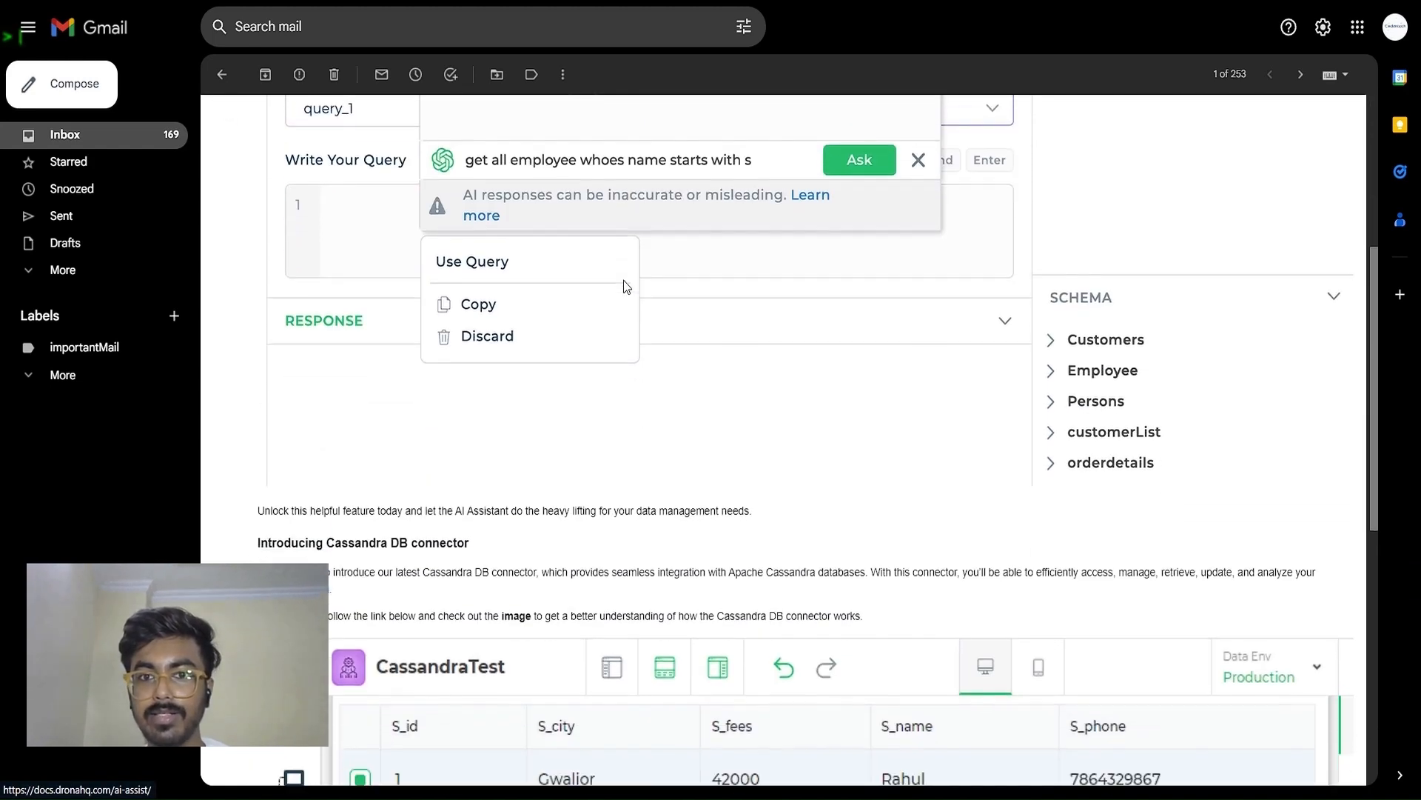
pyautogui.scroll(-7, 624, 280)
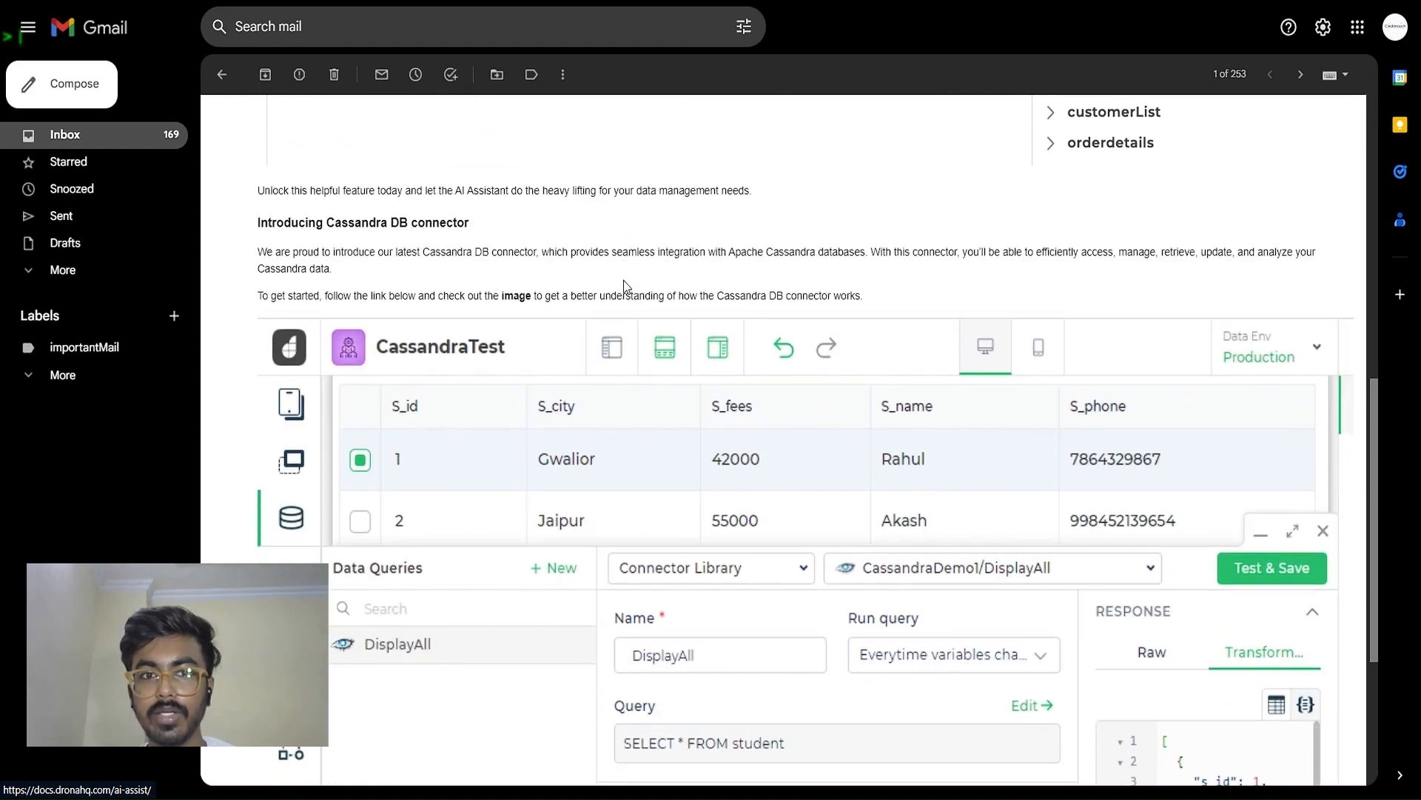
pyautogui.scroll(14, 623, 280)
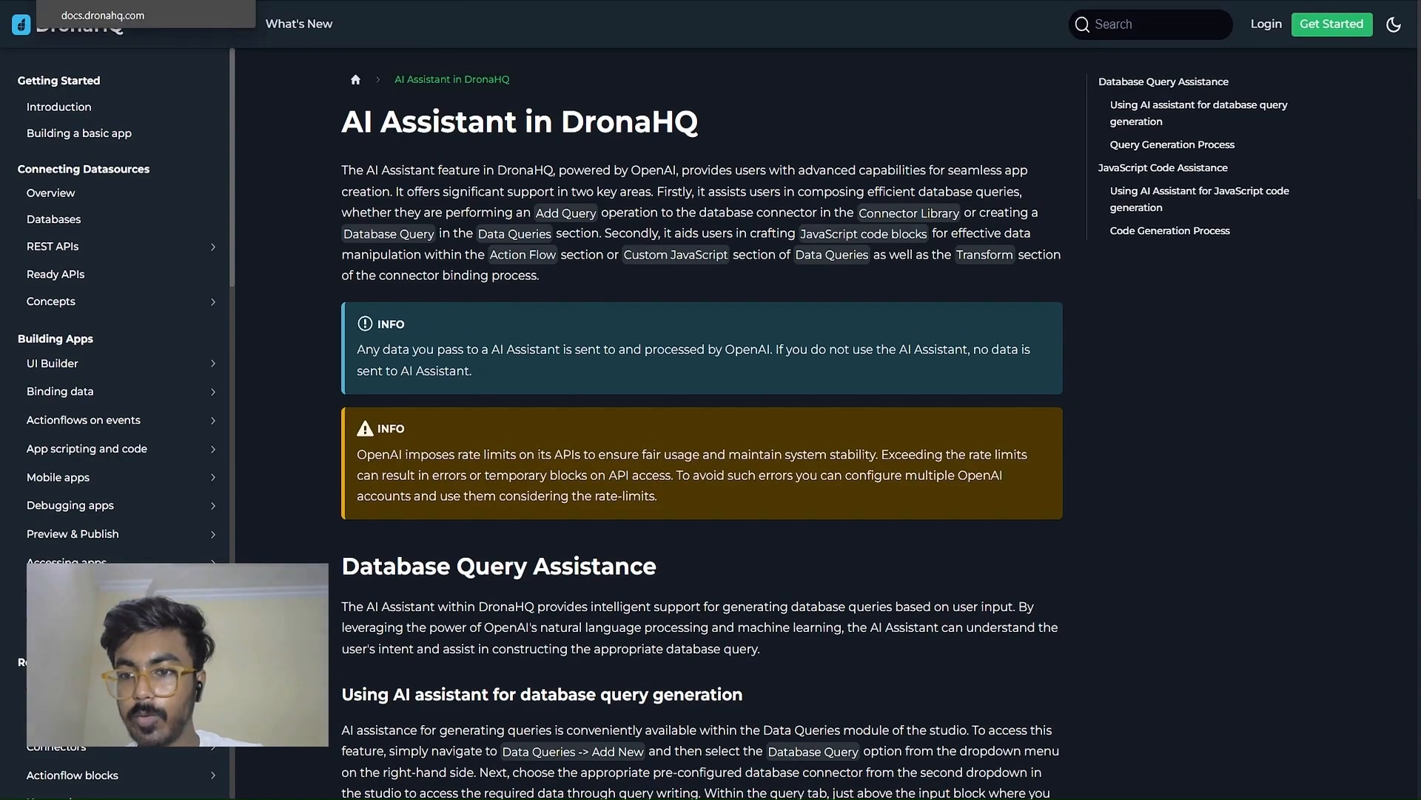
pyautogui.click(112, 0)
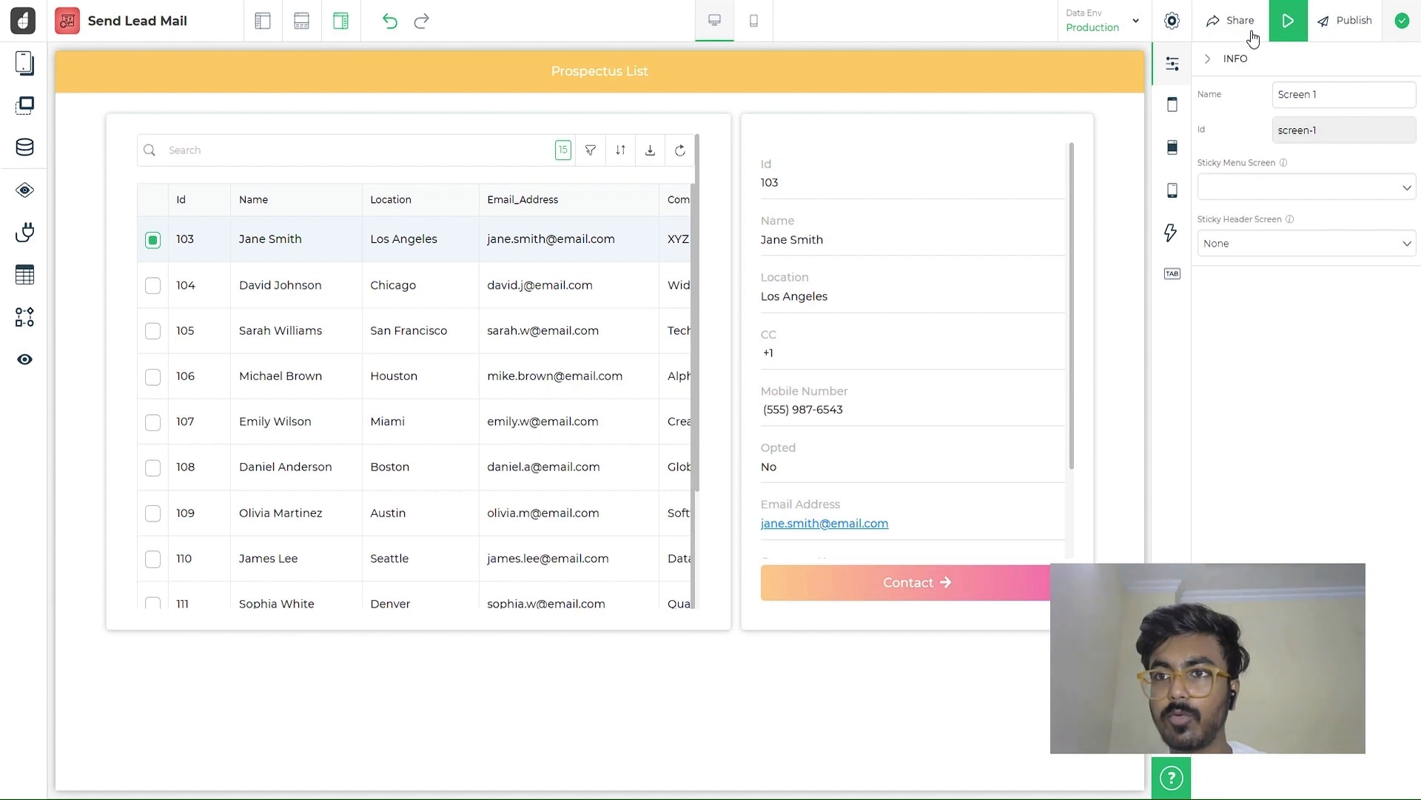
# In DronaHQ Studio, publish the Send Lead Mail app as version 0.0.1 with the release notes "versionfirst"
pyautogui.click(1356, 28)
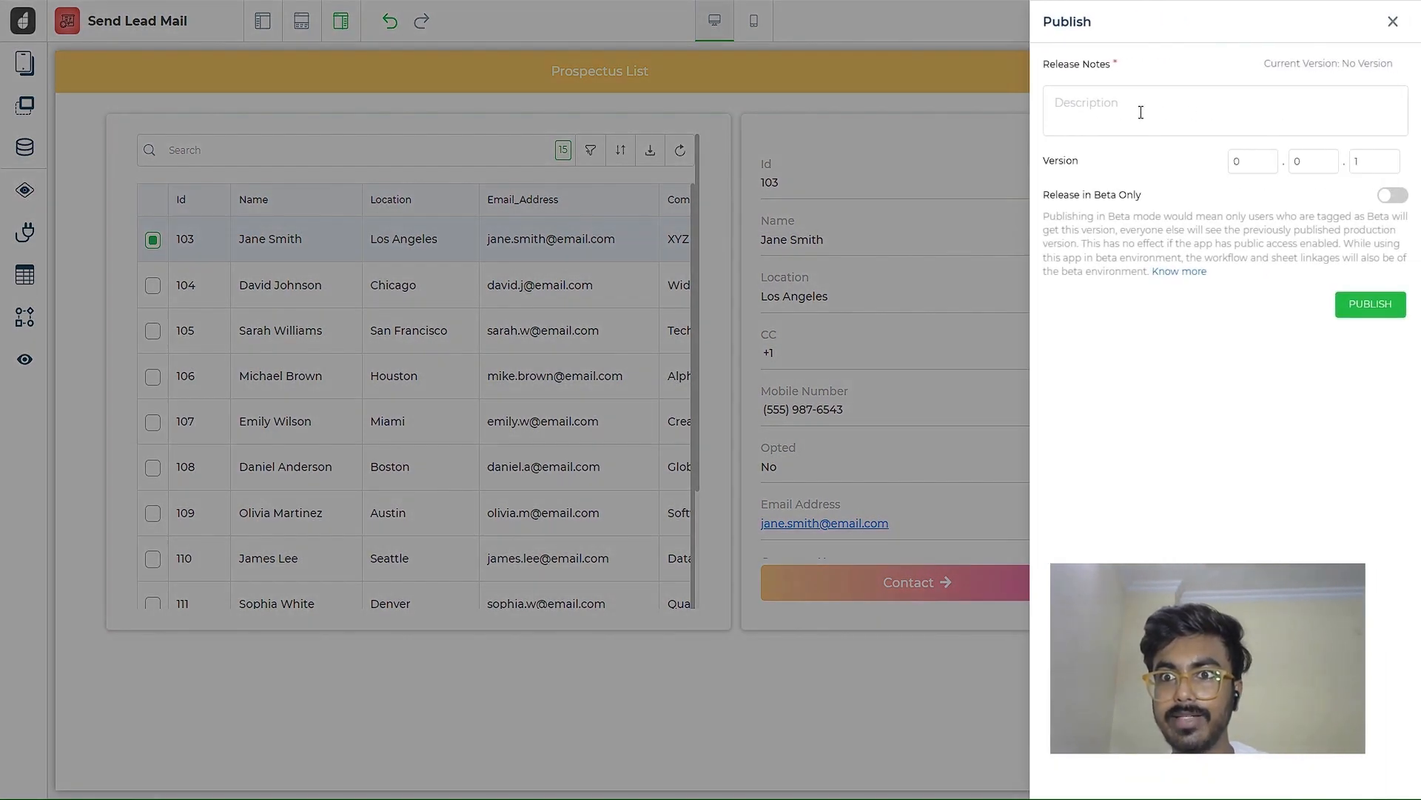
pyautogui.click(1141, 112)
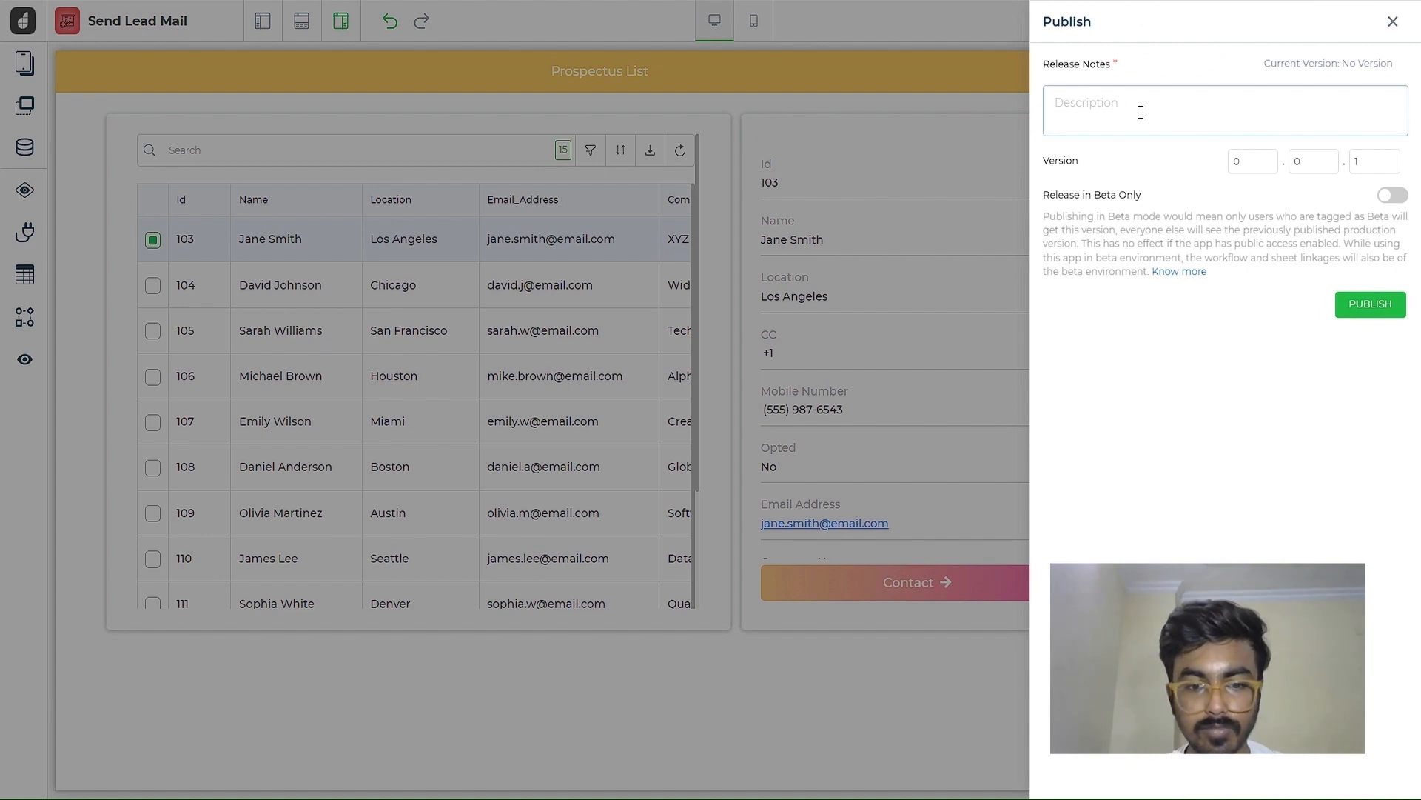
pyautogui.write('versio')
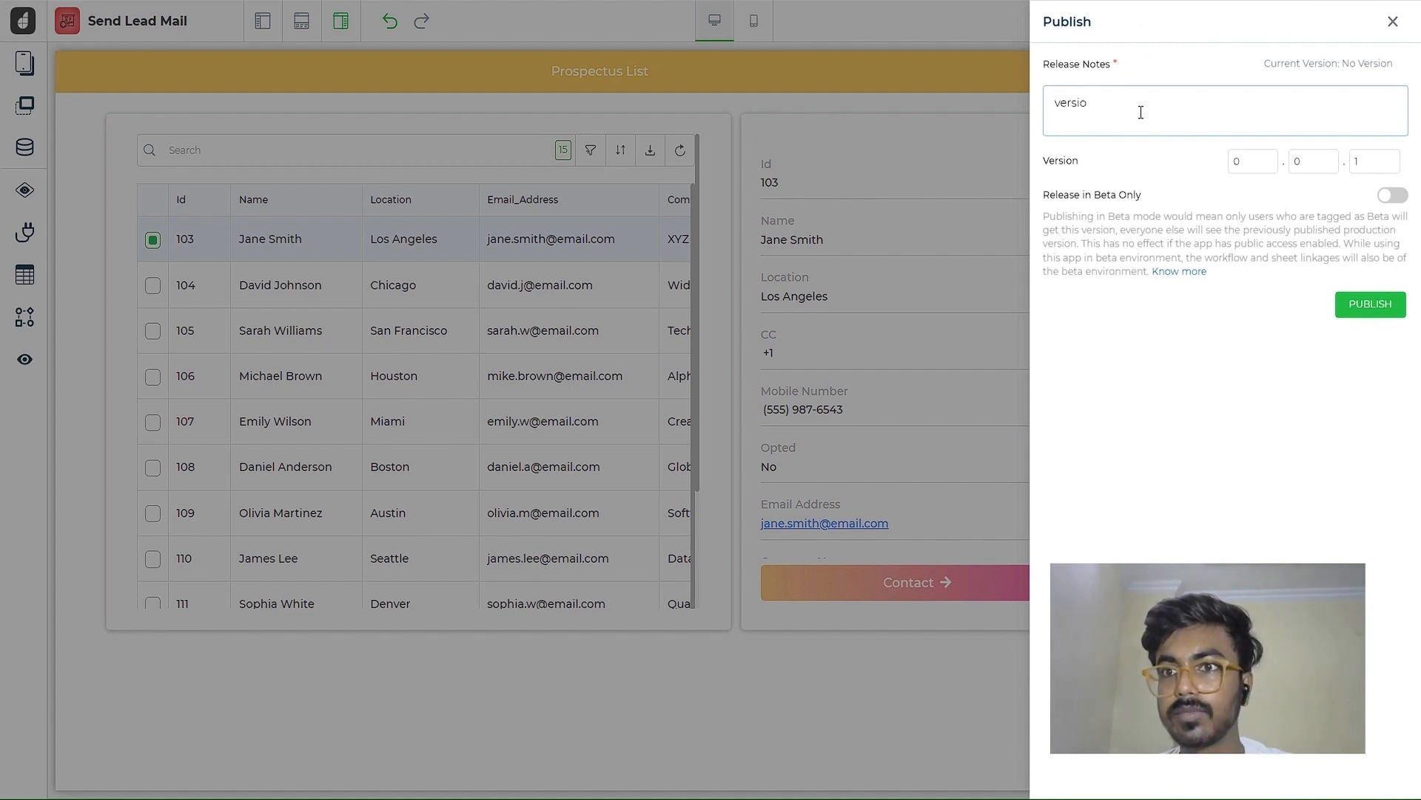
pyautogui.write('nfirst')
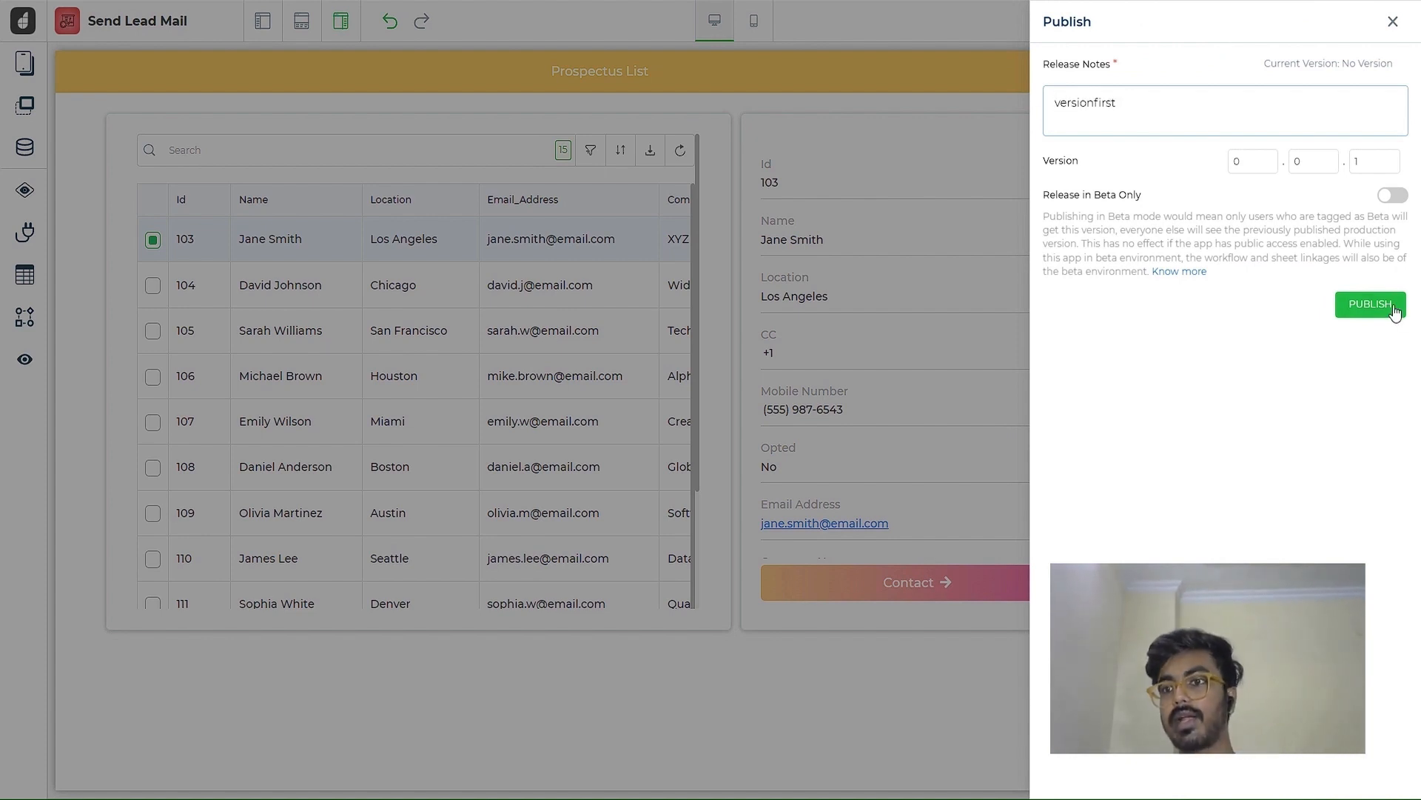
pyautogui.click(1386, 310)
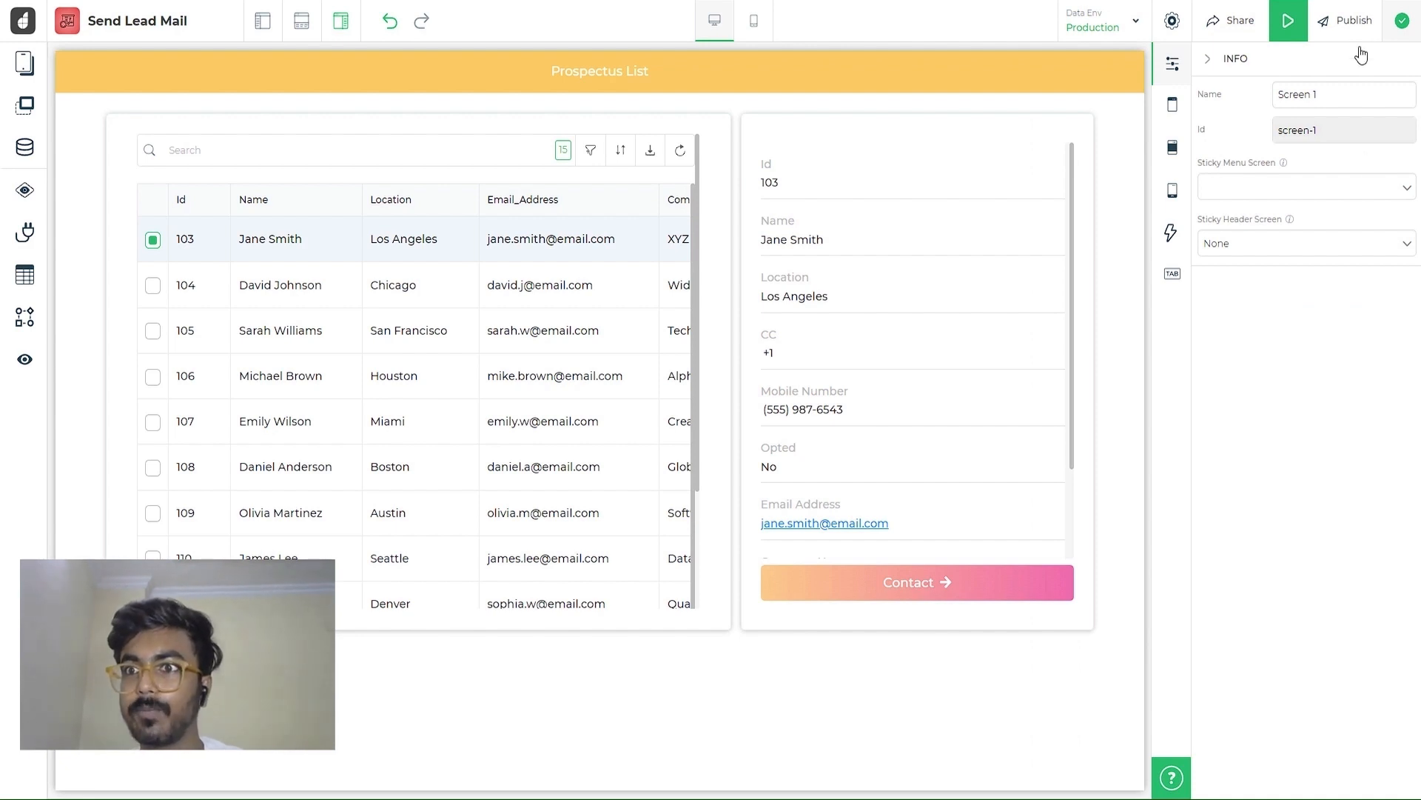
# Enable public access for the app in its sharing settings and close them
pyautogui.click(1230, 20)
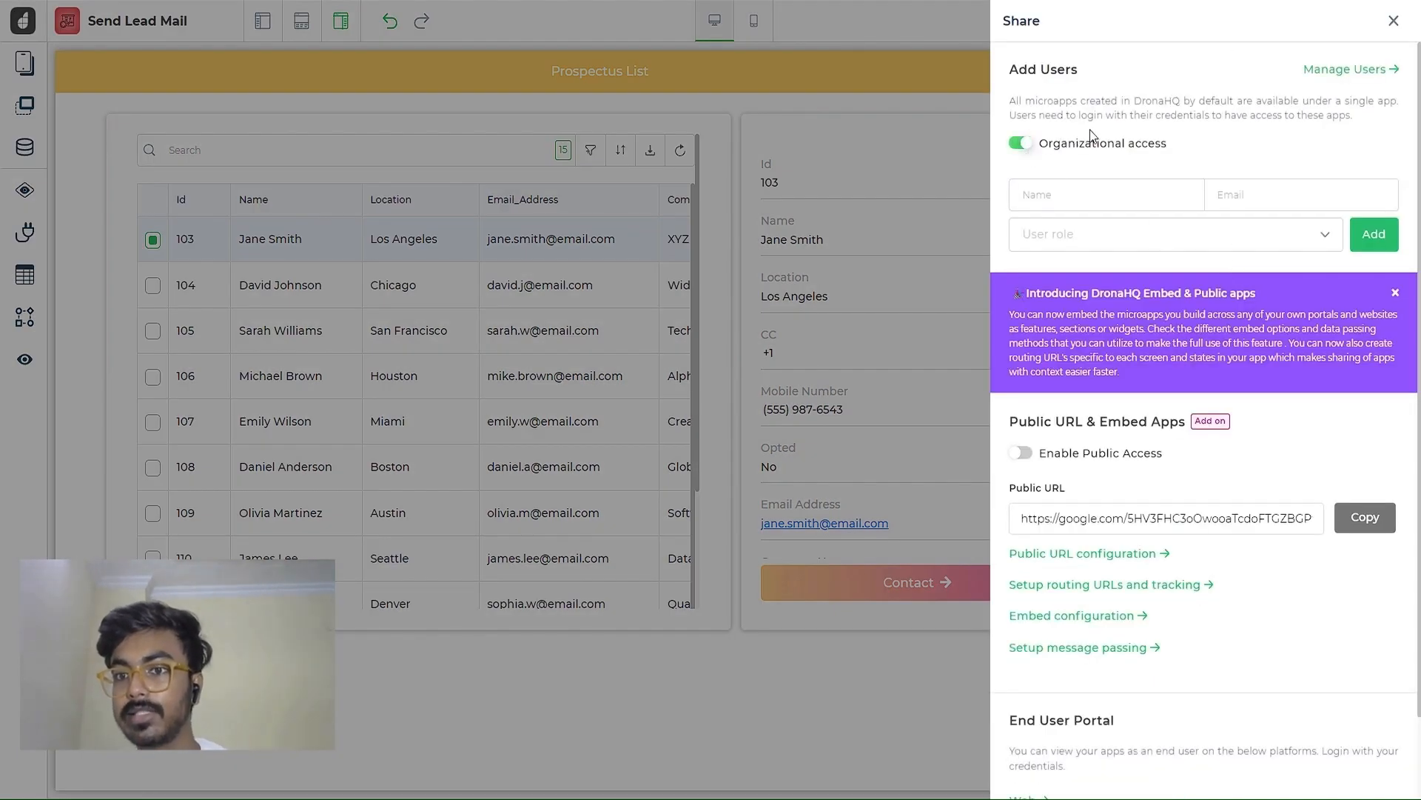
pyautogui.scroll(-2, 1180, 155)
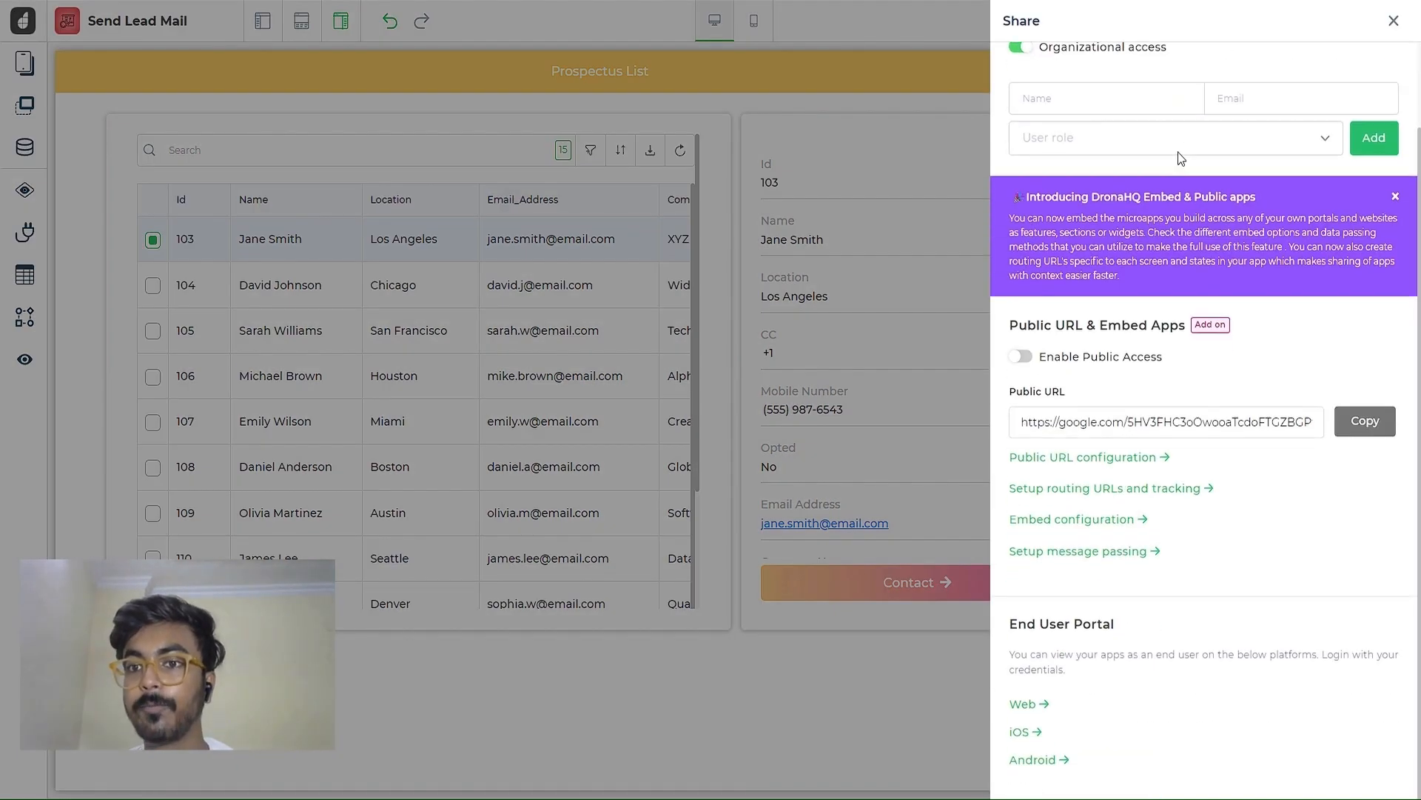
pyautogui.click(1020, 363)
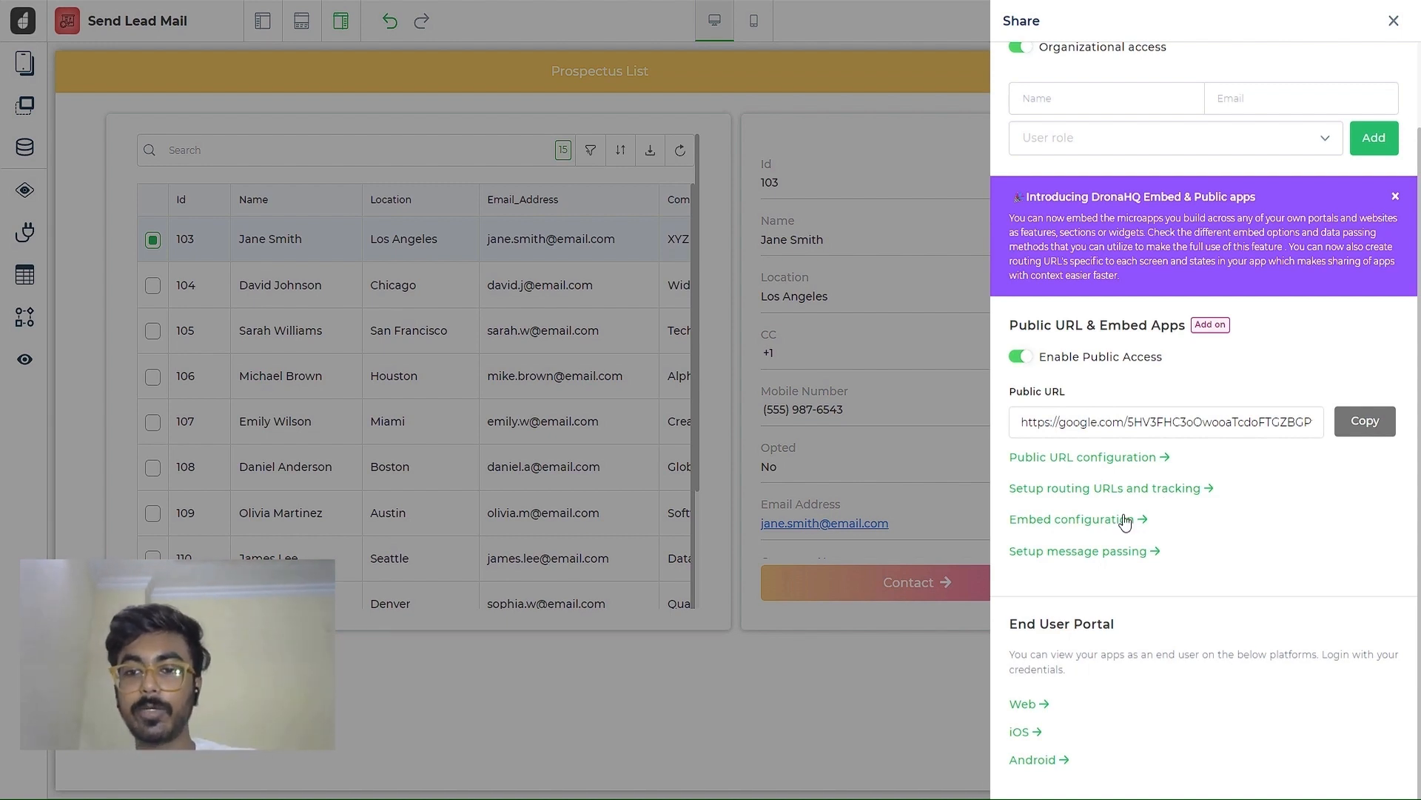
pyautogui.press('Escape')
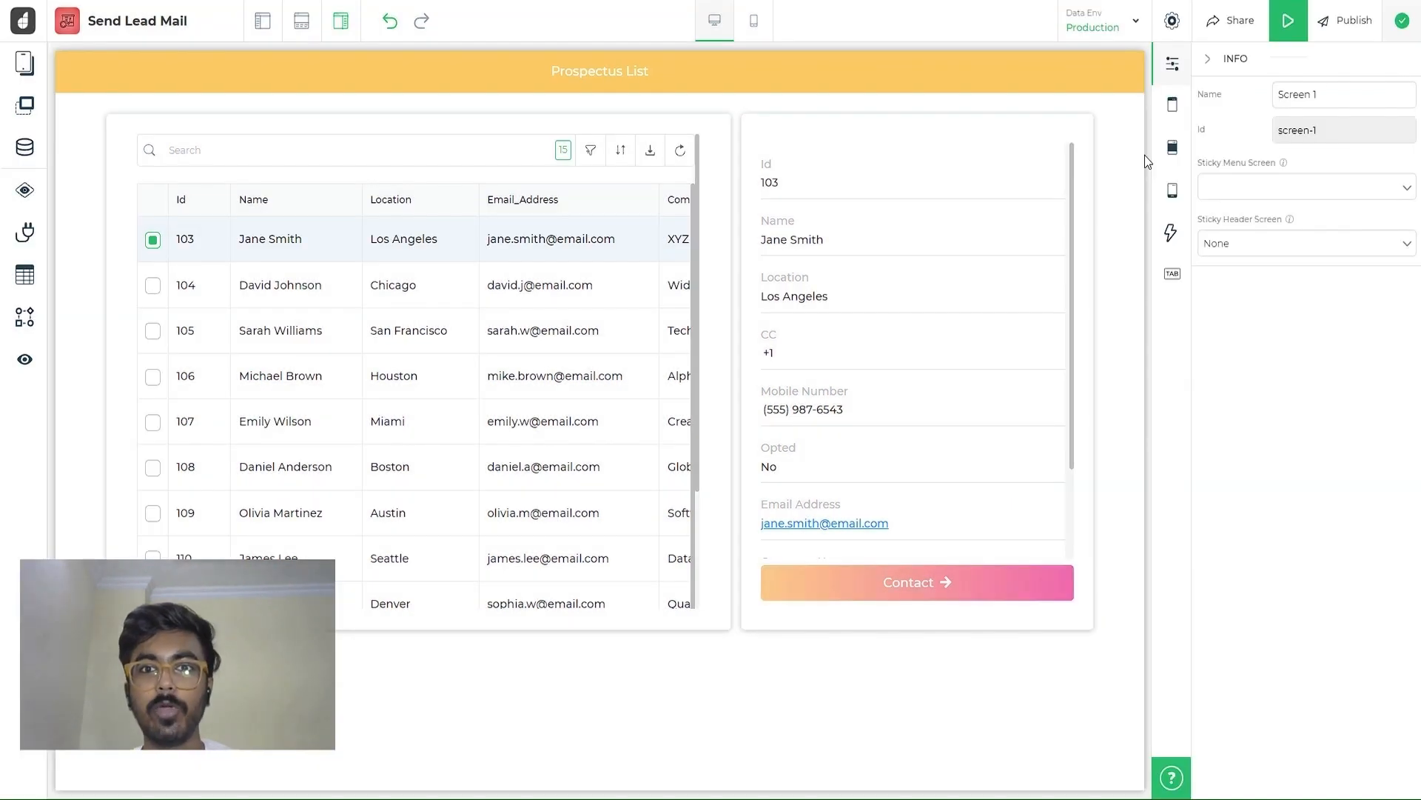